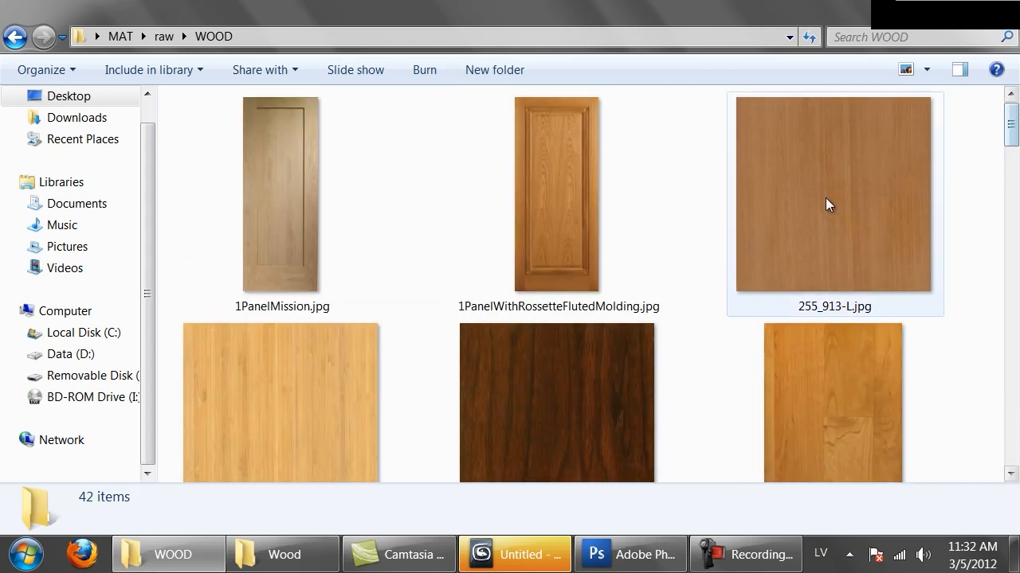
Look through the wood texture images in the WOOD folder, starting with 255_913-L.jpg, to find a suitable plank texture.
double_click(825, 197)
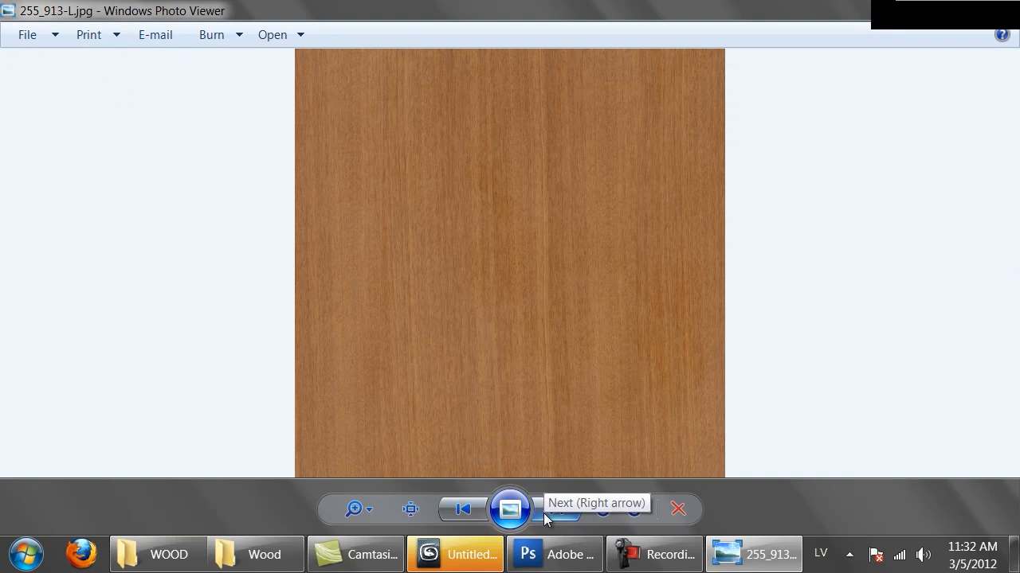
left_click(544, 518)
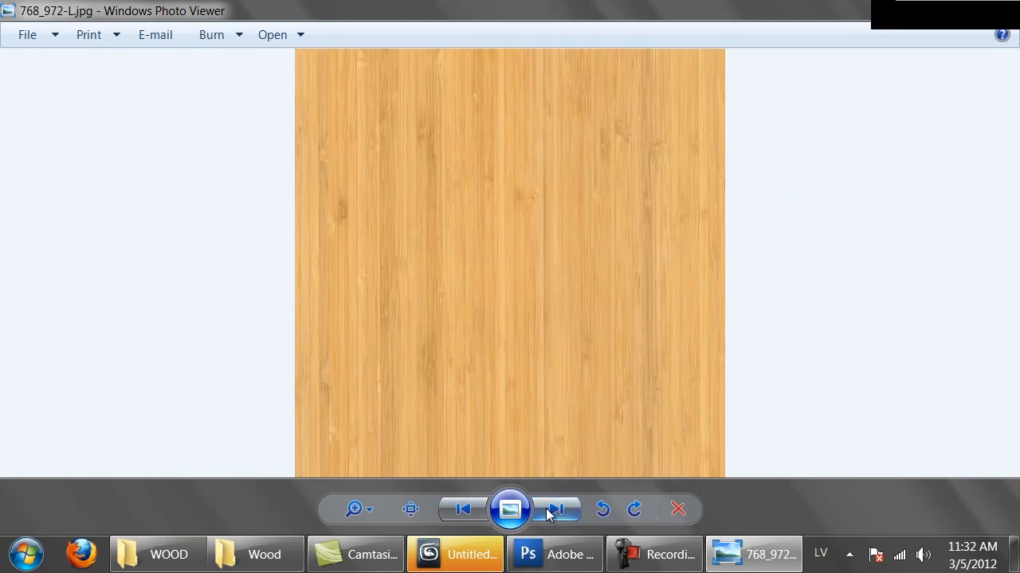
left_click(548, 515)
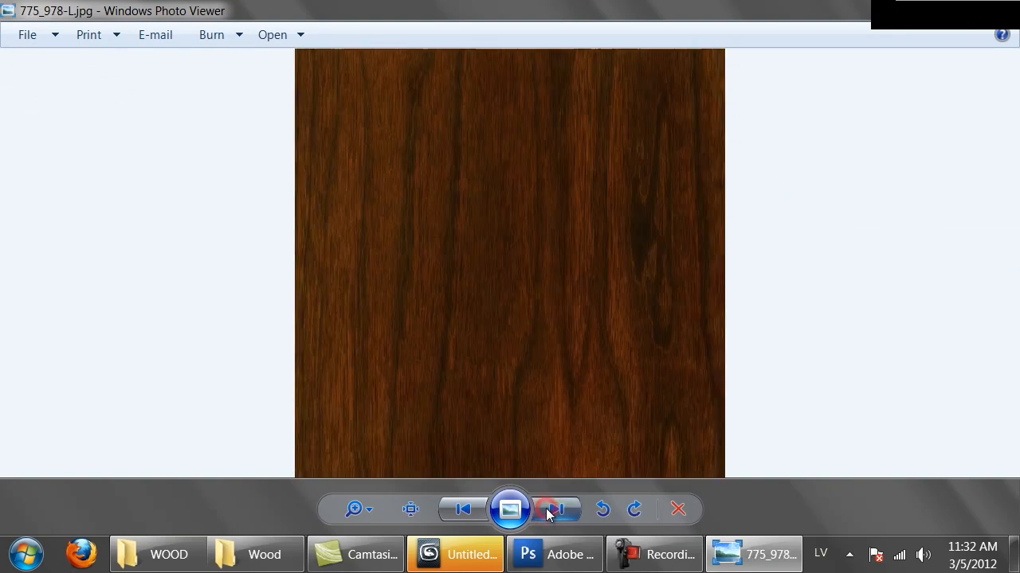
left_click(548, 515)
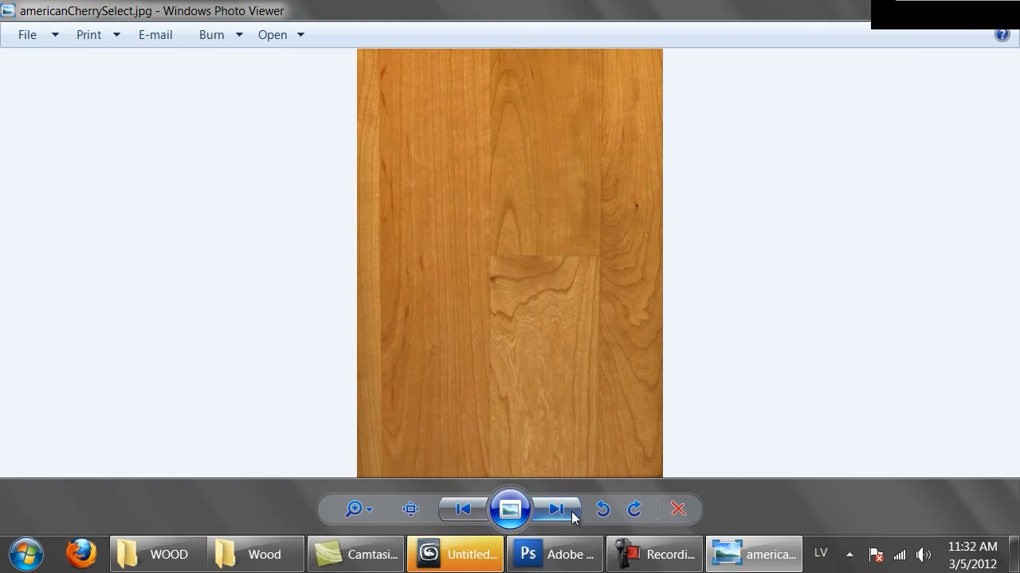
left_click(571, 516)
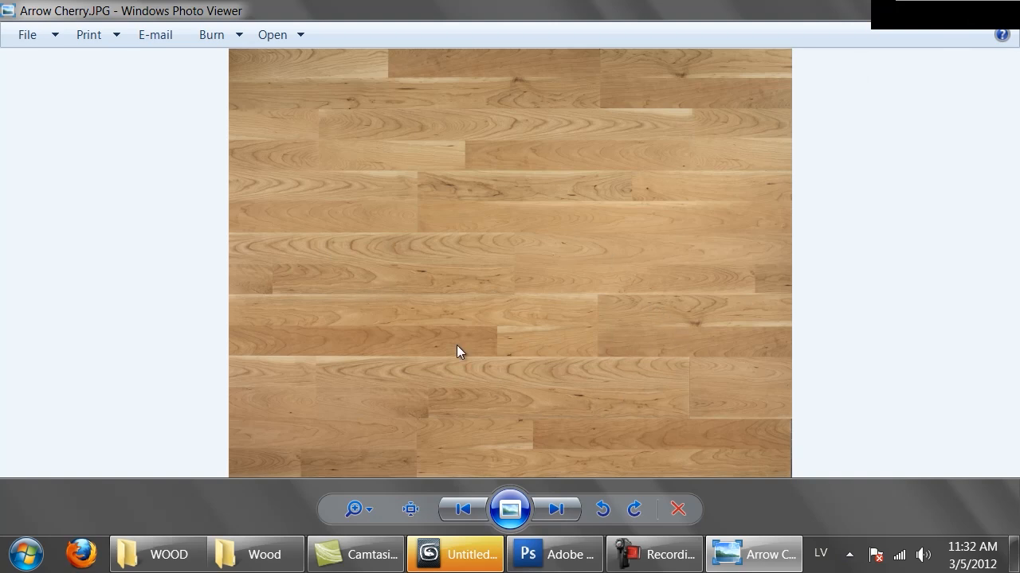
left_click(548, 513)
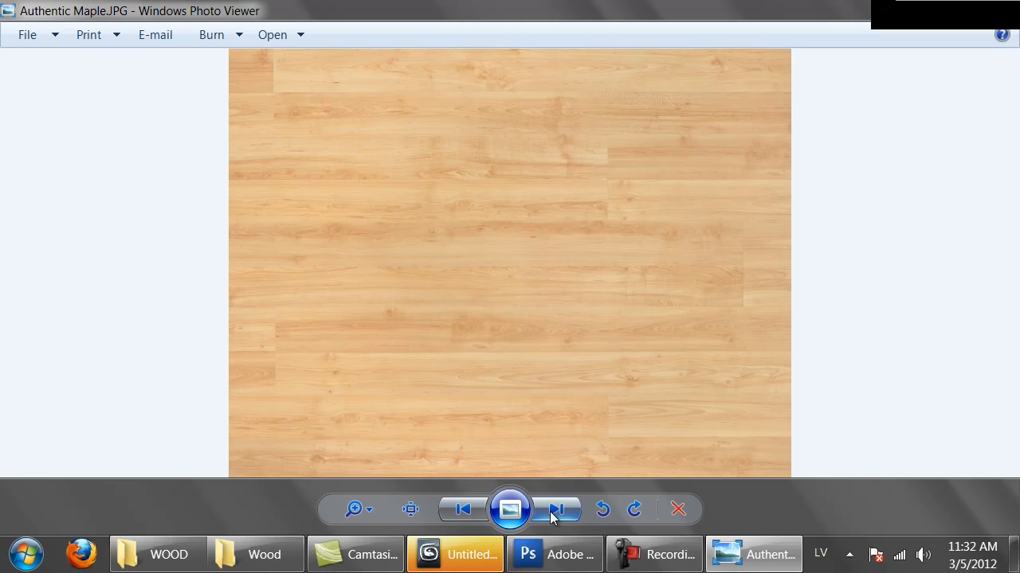
left_click(552, 514)
left_click(552, 514)
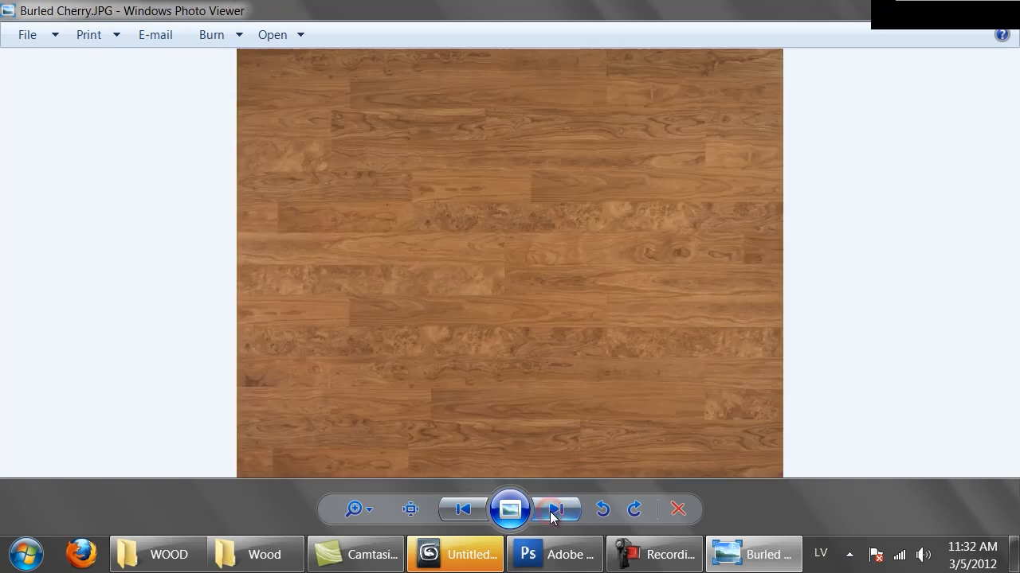
left_click(552, 514)
left_click(552, 514)
left_click(552, 514)
left_click(552, 514)
left_click(552, 514)
left_click(552, 513)
left_click(552, 513)
left_click(552, 514)
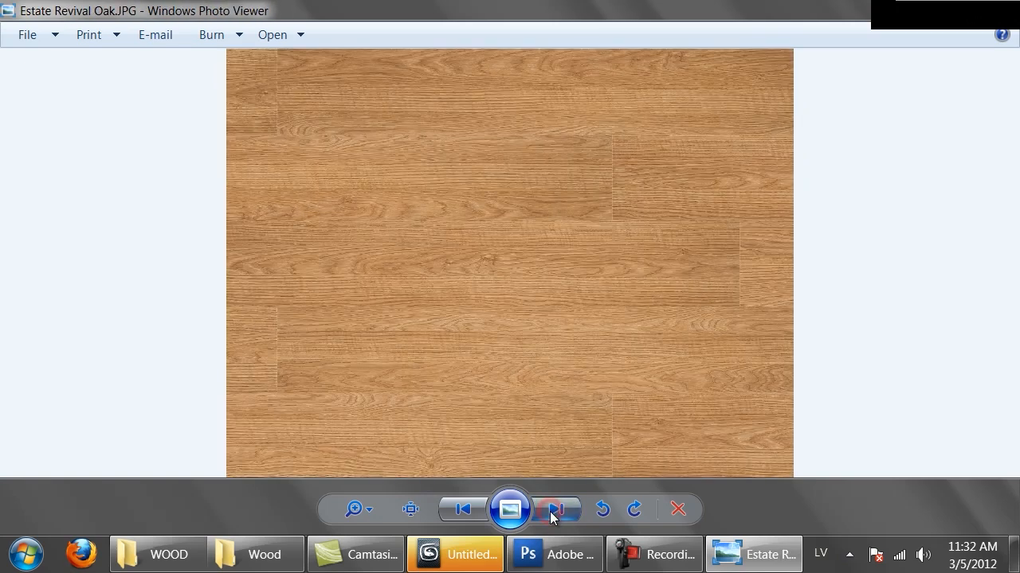
left_click(552, 514)
left_click(552, 514)
left_click(552, 514)
left_click(552, 514)
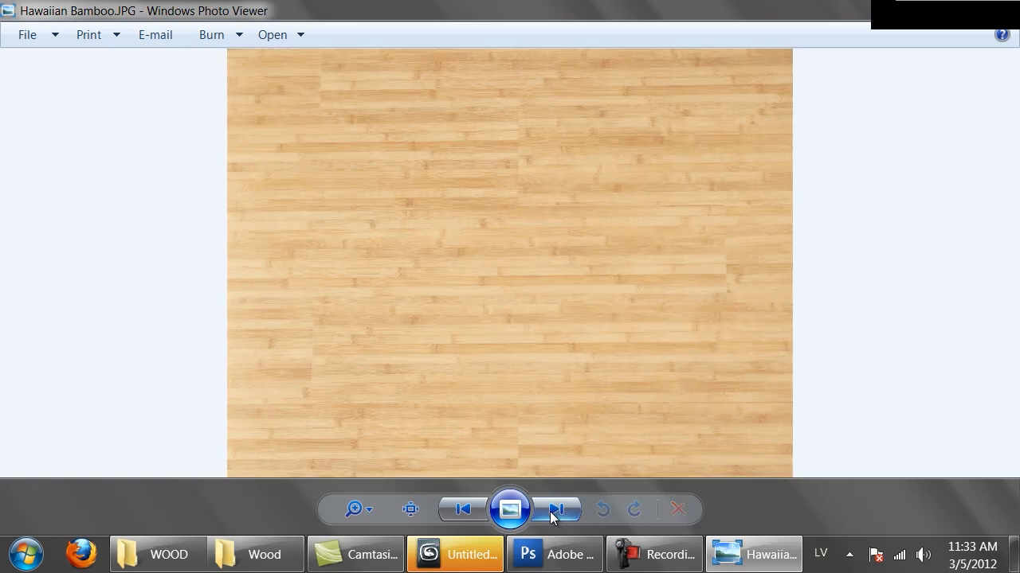
left_click(552, 513)
left_click(552, 514)
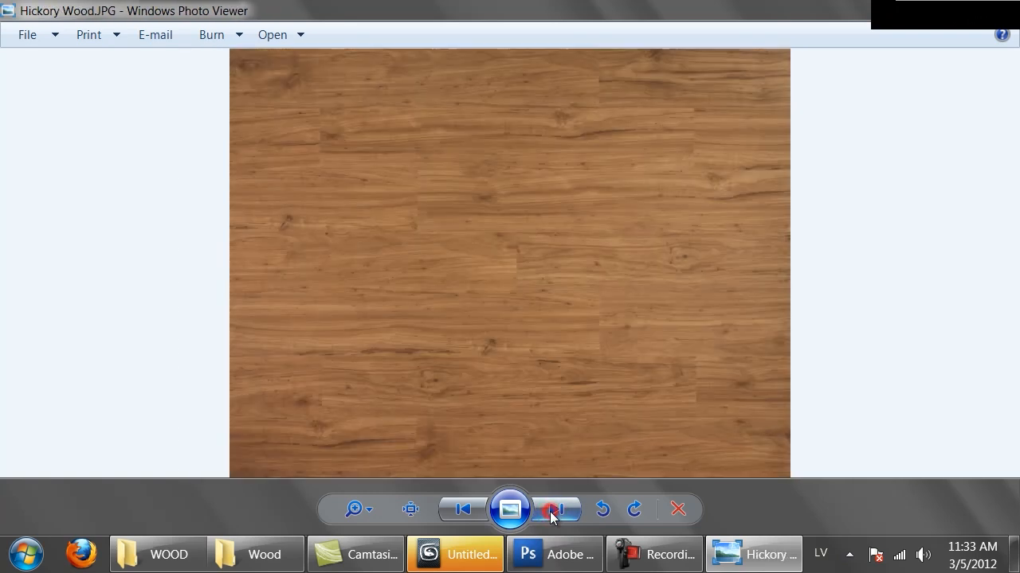
left_click(552, 514)
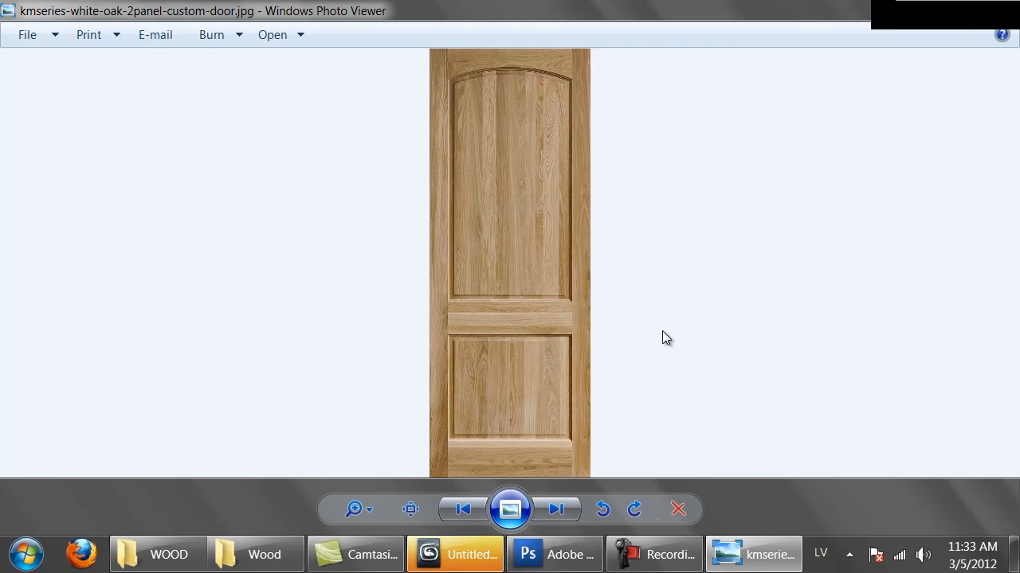
left_click(544, 515)
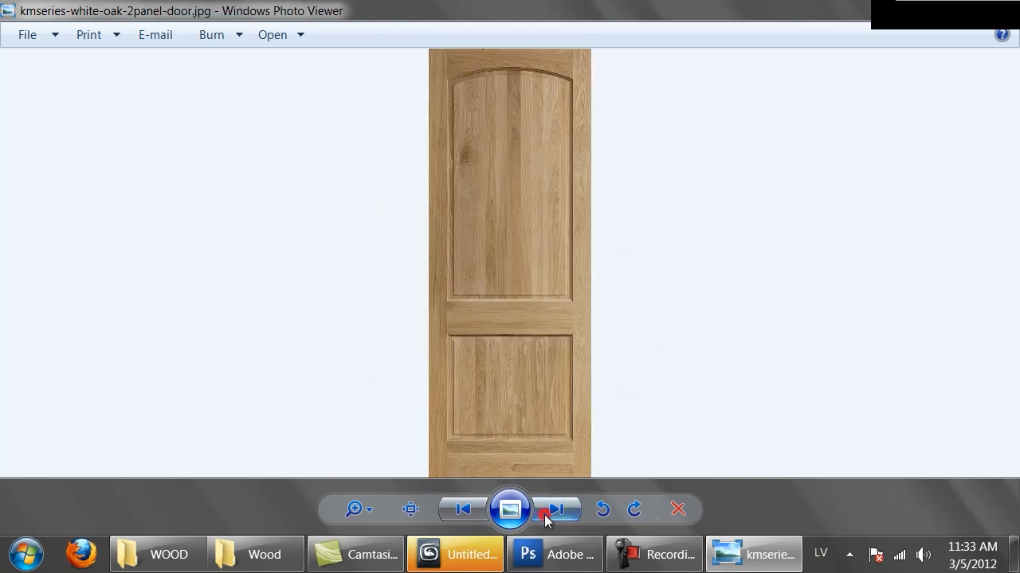
left_click(544, 515)
left_click(544, 515)
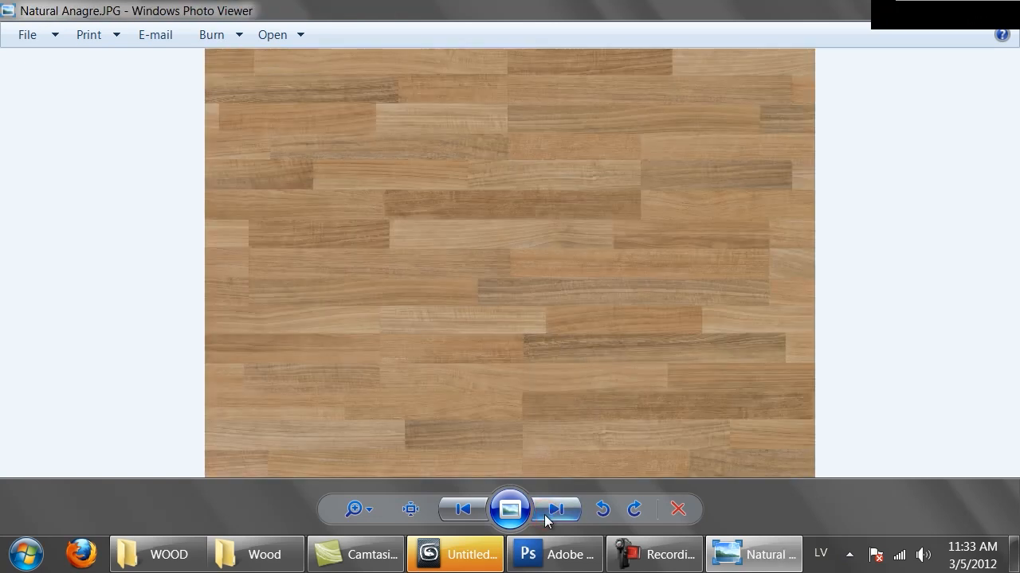
left_click(544, 515)
left_click(544, 514)
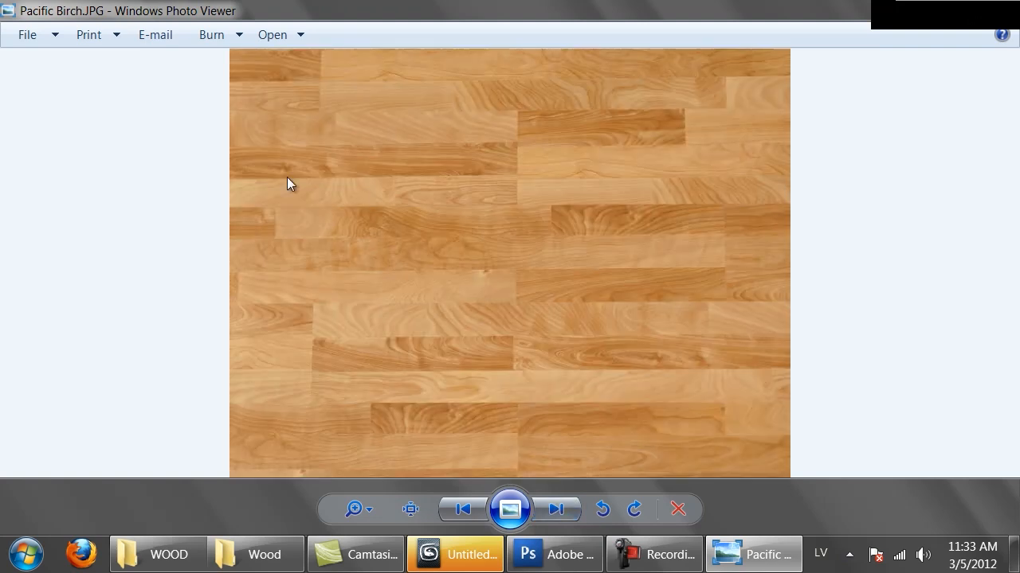
left_click(556, 515)
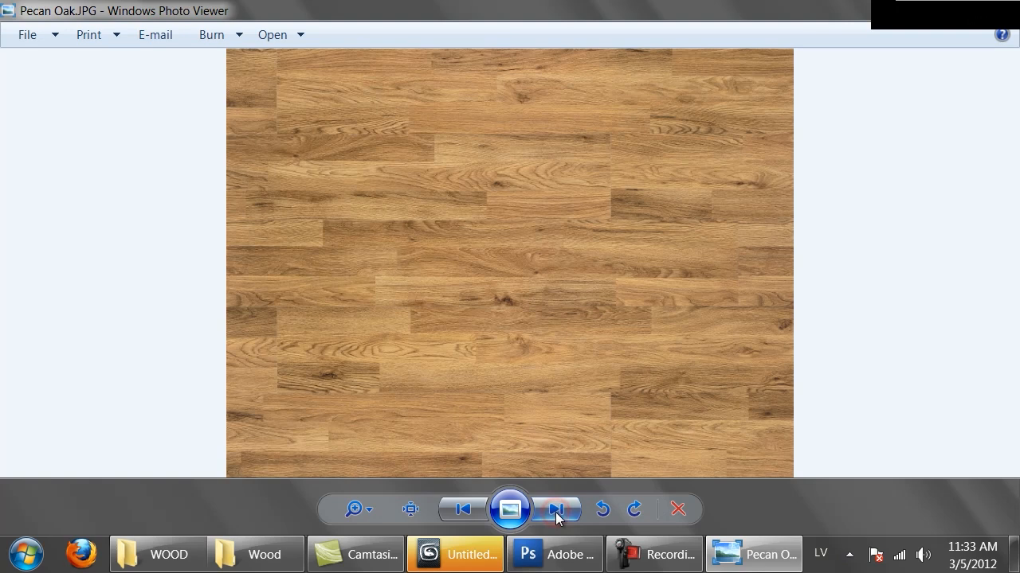
left_click(556, 514)
left_click(556, 515)
left_click(556, 514)
left_click(556, 515)
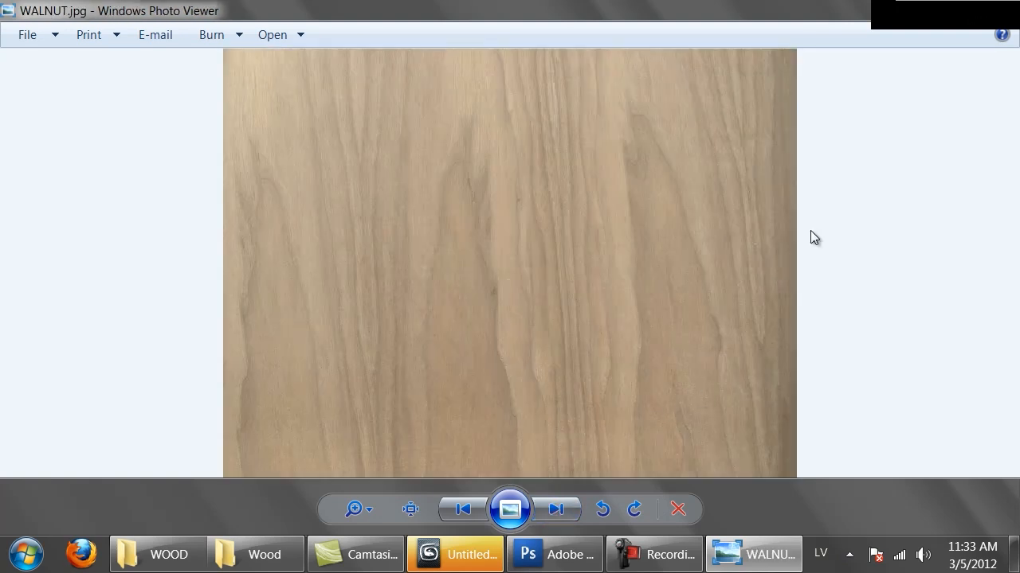
left_click(1001, 7)
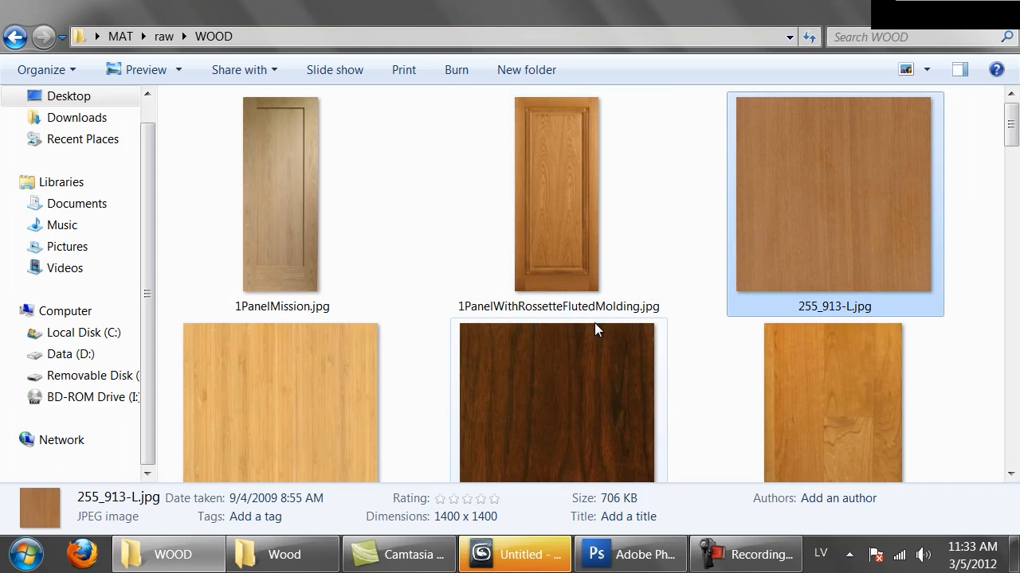
Open Windsor Mahogany.JPG from the end of the WOOD folder in Adobe Photoshop.
left_click_drag(1011, 114, 1010, 443)
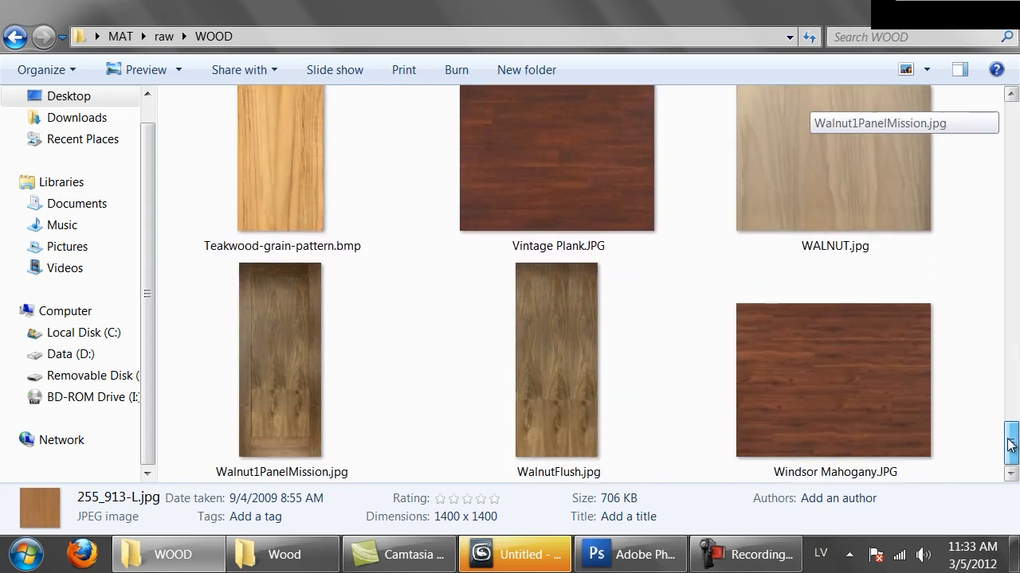
left_click_drag(813, 396, 546, 295)
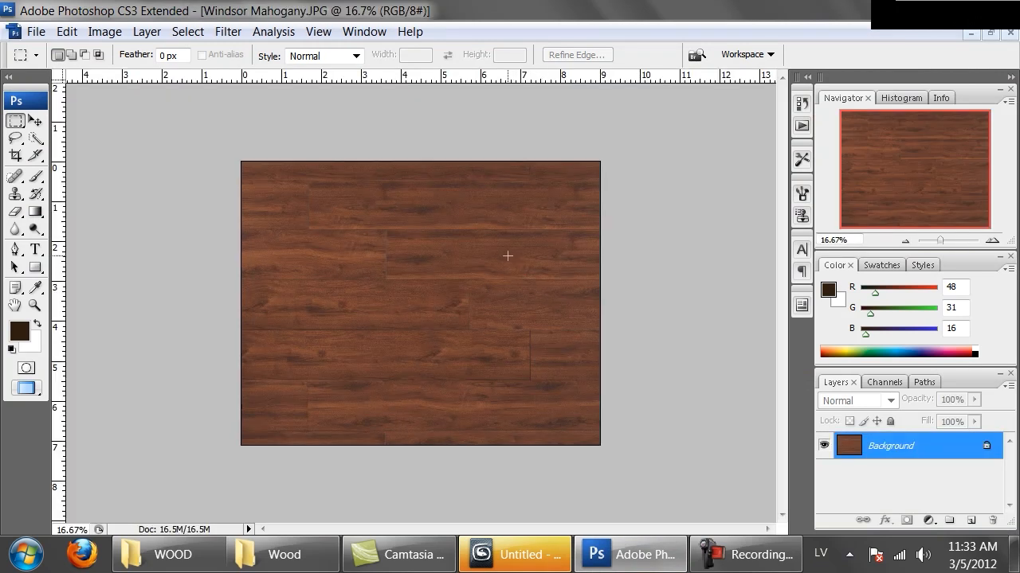
Examine the grain, repeating knots and plank joints of the mahogany texture at full size and as a whole.
key("ctrl+alt+0")
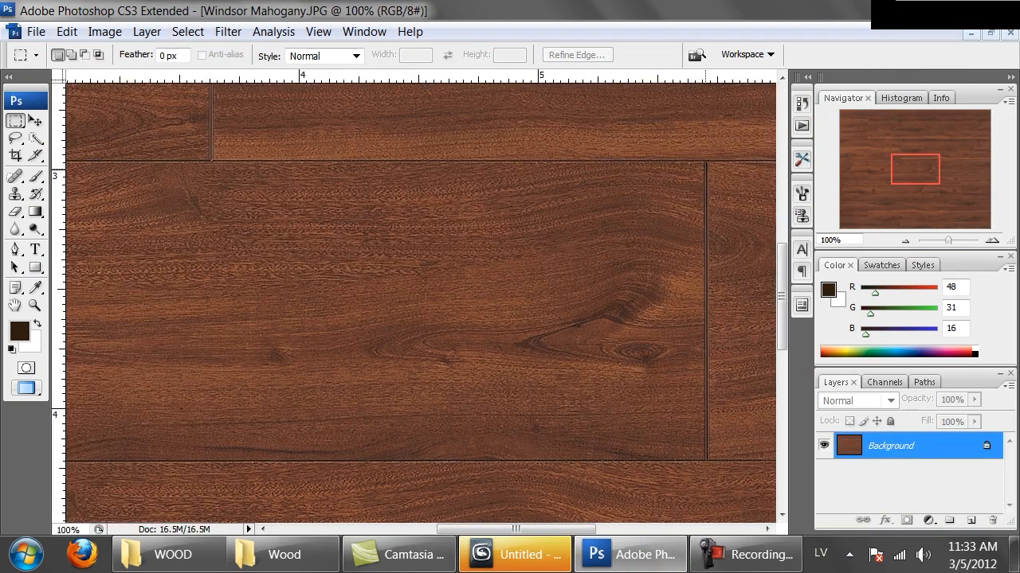
left_click_drag(617, 210, 387, 358)
left_click_drag(551, 223, 426, 407)
left_click_drag(618, 330, 410, 389)
left_click_drag(533, 259, 451, 380)
left_click_drag(430, 250, 430, 453)
left_click_drag(313, 350, 407, 228)
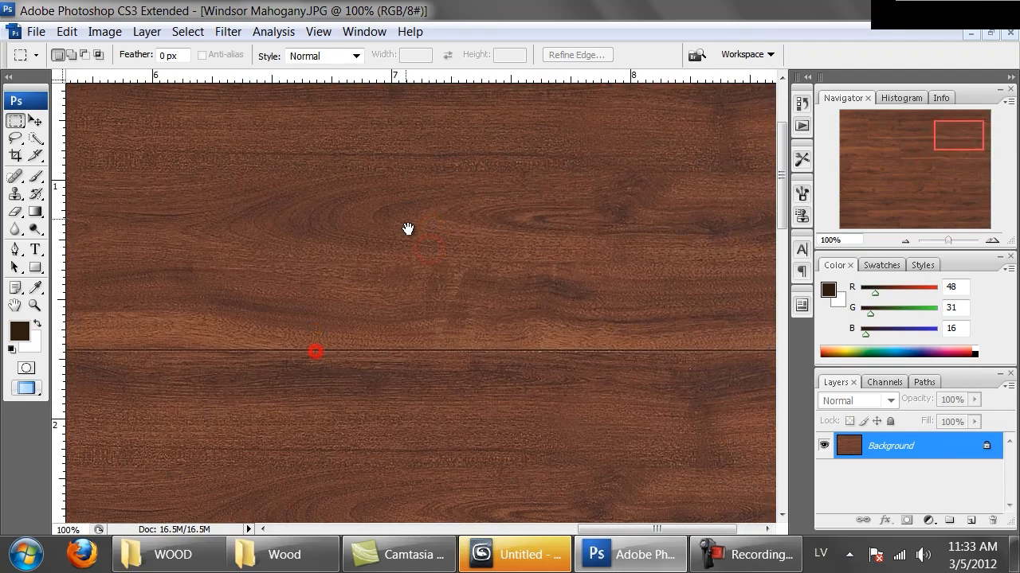
left_click_drag(427, 335, 408, 221)
left_click_drag(348, 240, 701, 342)
left_click_drag(358, 321, 419, 210)
key("ctrl+minus")
key("ctrl+minus")
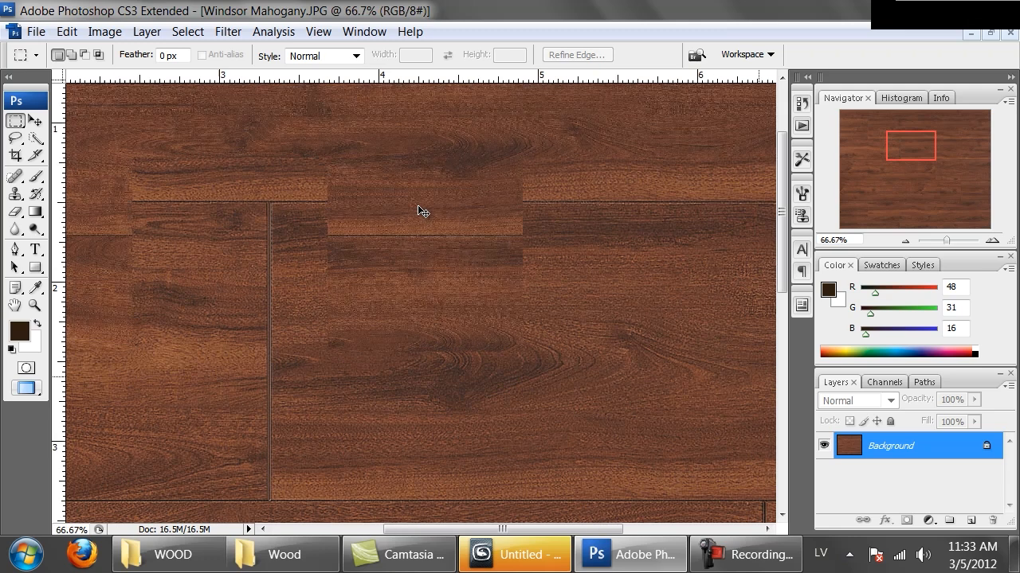
left_click_drag(402, 293, 404, 179)
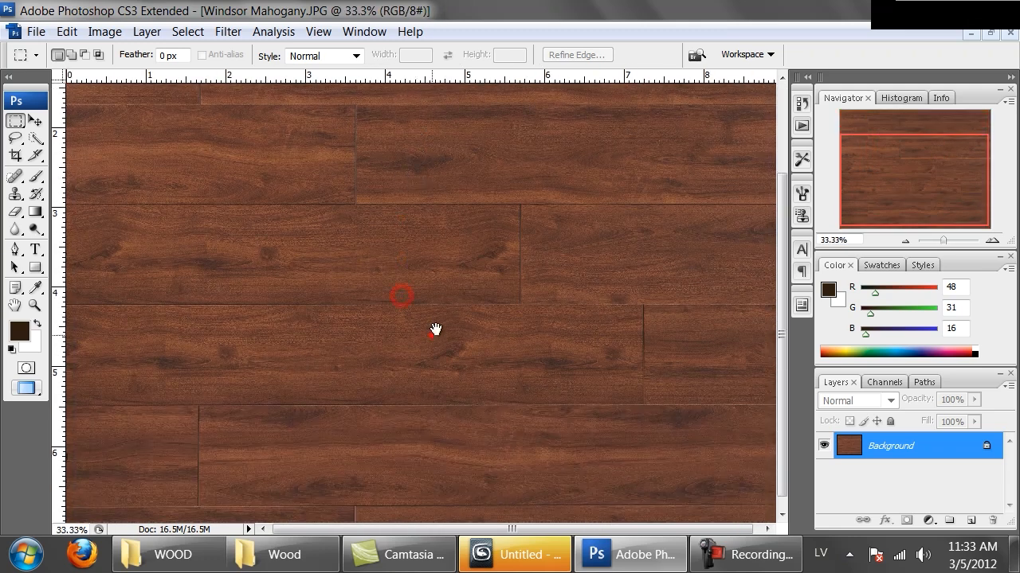
left_click_drag(431, 335, 427, 322)
left_click(526, 395)
left_click_drag(505, 266, 519, 396)
left_click_drag(226, 241, 406, 152)
left_click_drag(550, 296, 494, 286)
left_click_drag(391, 341, 391, 315)
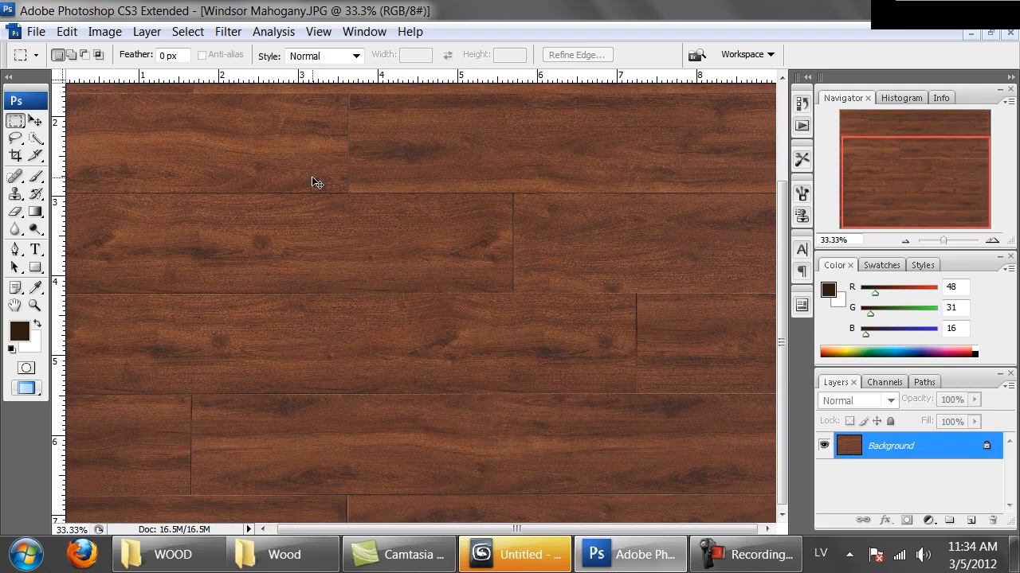
key("ctrl+minus")
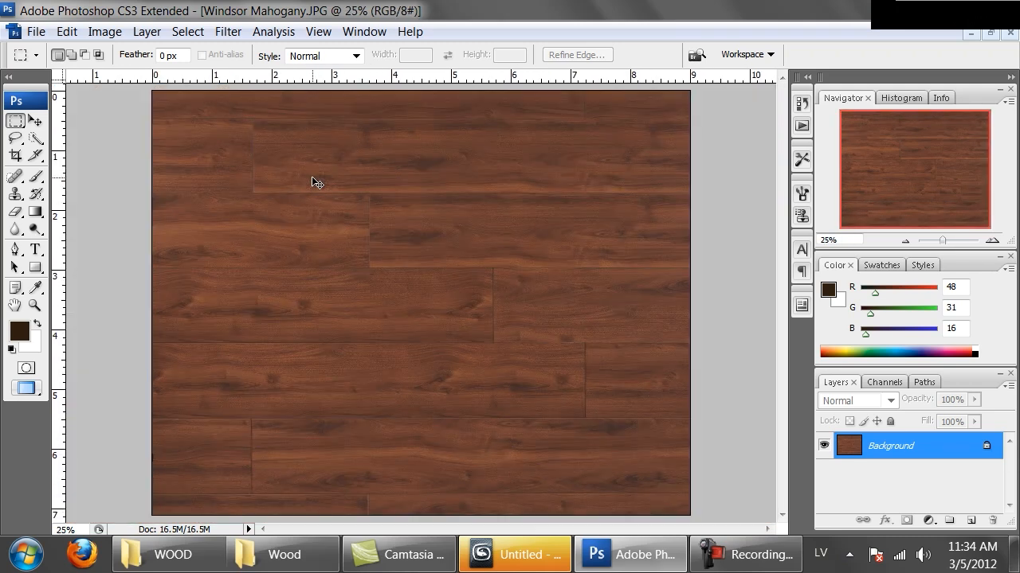
Create a new RGB document with a white background, 4000 by 4000 pixels at 300 pixels/inch.
key("ctrl+n")
double_click(729, 322)
type("4000")
key("Tab")
key("Tab")
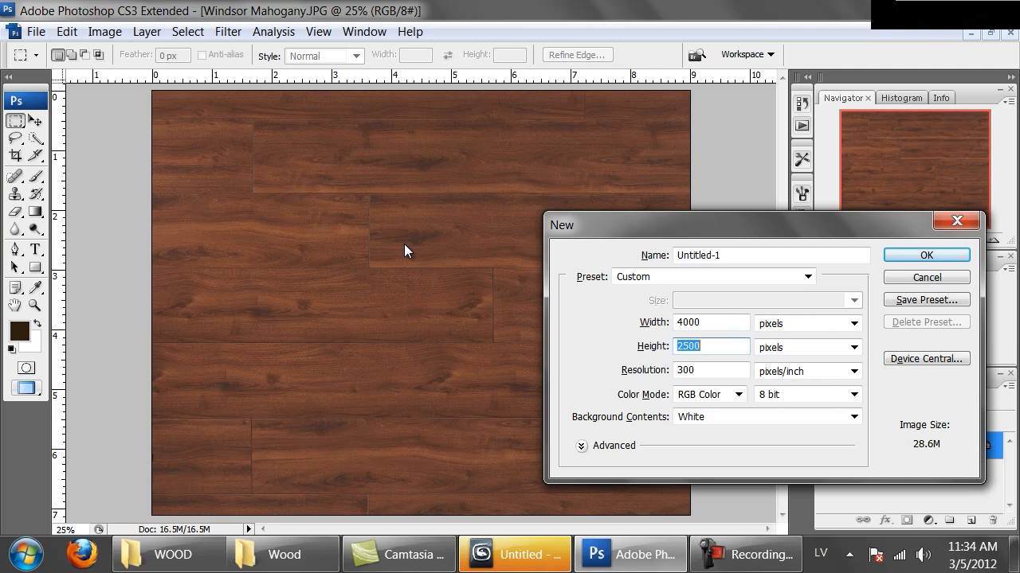
type("4000")
key("Return")
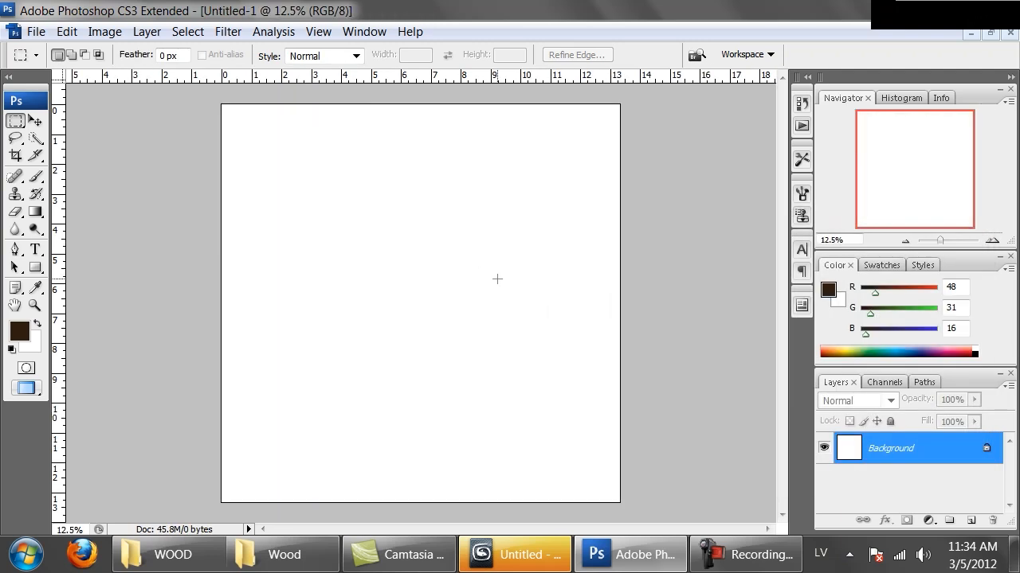
Copy the long plank, about 7.2 in long, below the middle of Windsor Mahogany.JPG into the new document and place it in the upper part.
key("ctrl+Tab")
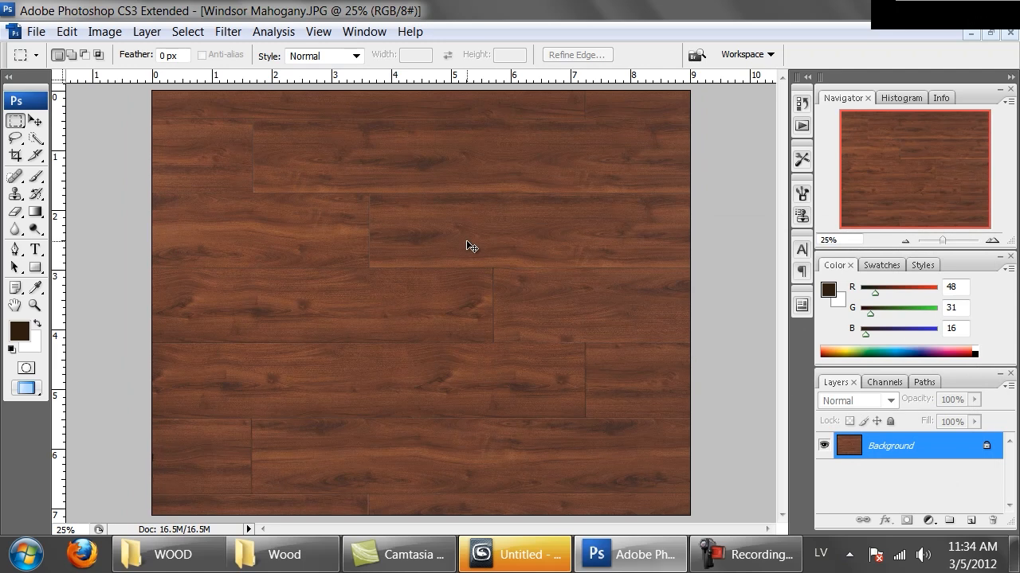
key("ctrl+plus")
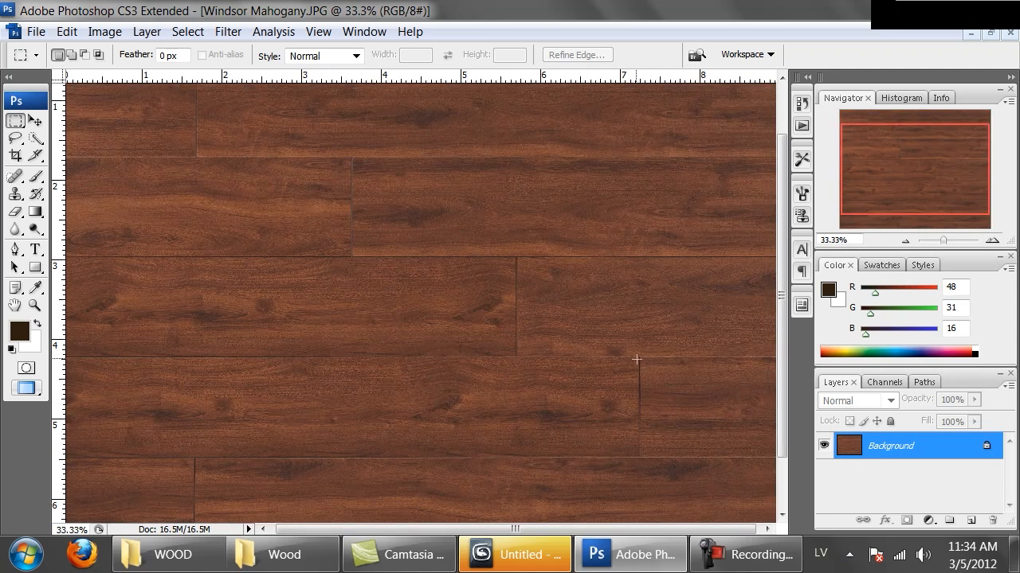
left_click_drag(638, 356, 57, 452)
left_click(533, 296)
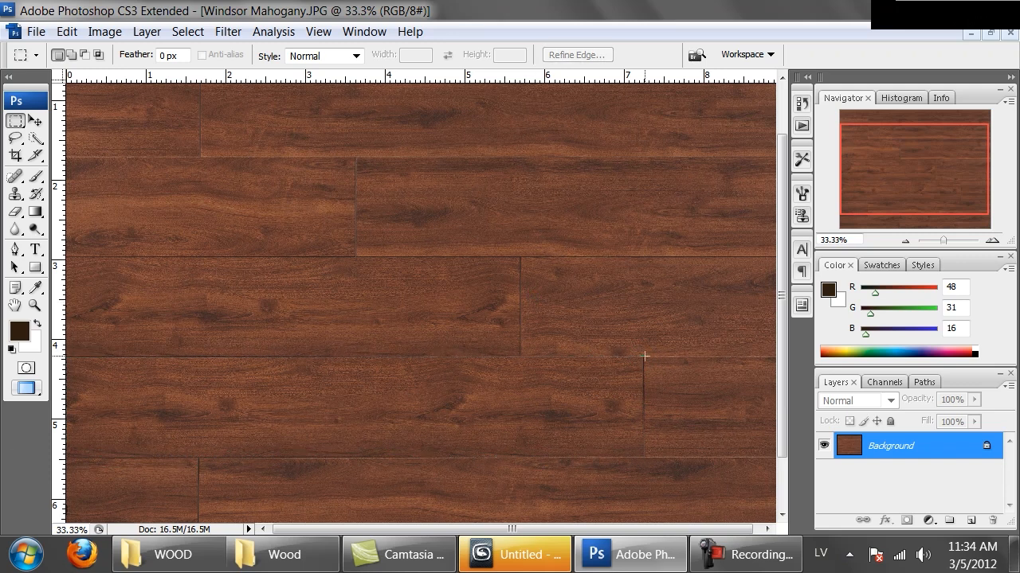
left_click_drag(359, 456, 2, 456)
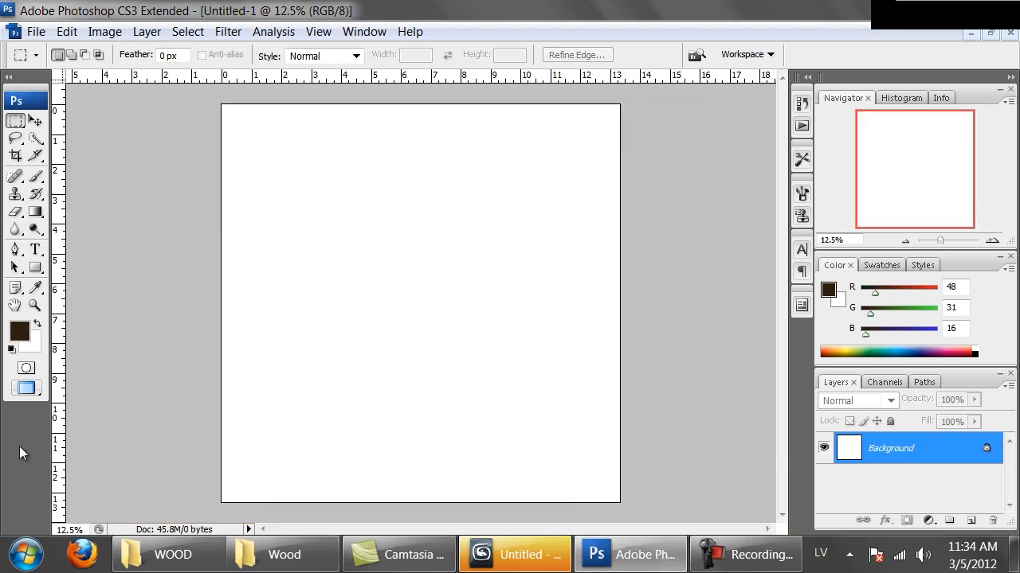
key("ctrl+v")
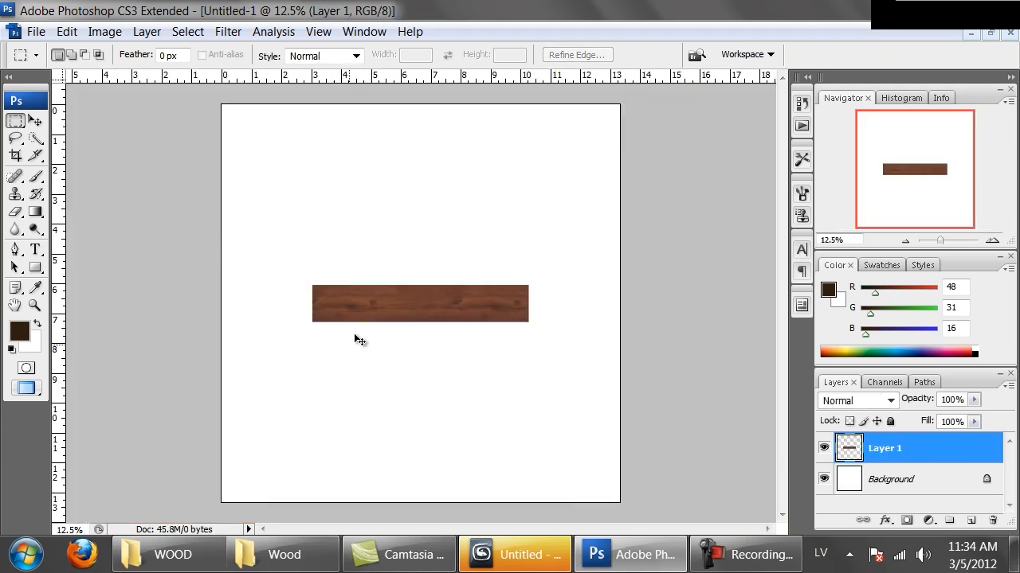
left_click_drag(425, 311, 426, 217, "ctrl")
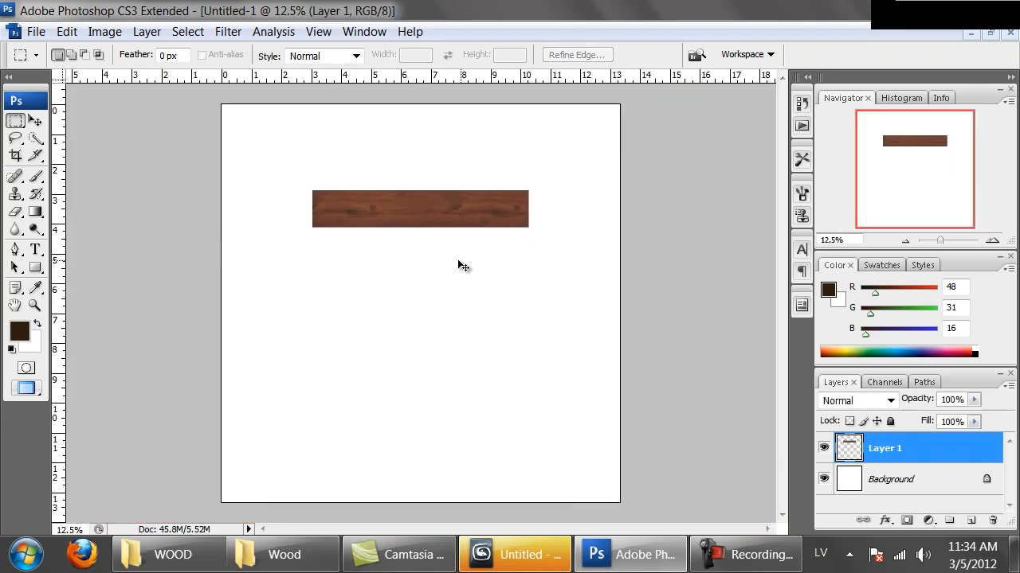
Examine the pasted plank's edges and grain up close in the new document.
key("ctrl+plus")
key("ctrl+plus")
key("ctrl+plus")
left_click_drag(485, 187, 491, 376)
key("ctrl+plus")
key("ctrl+plus")
key("ctrl+plus")
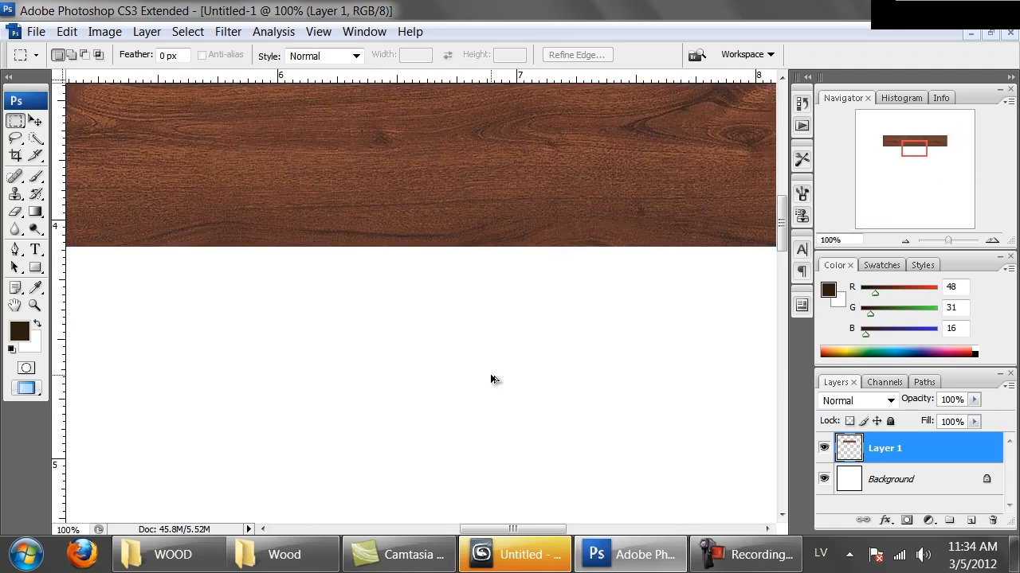
left_click_drag(494, 209, 273, 365)
key("ctrl+minus")
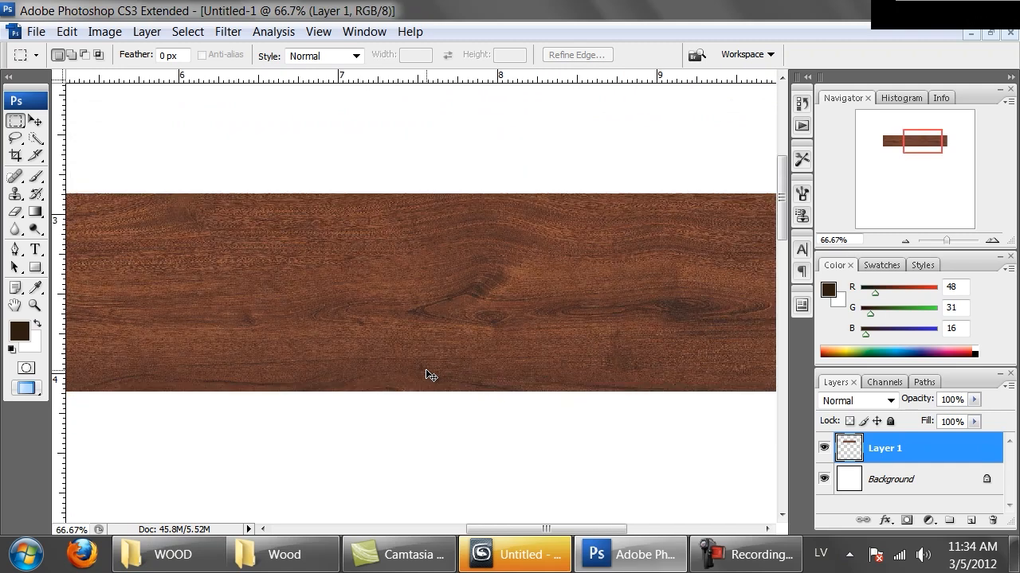
Examine the pasted plank as a whole, along with the plank rows in Windsor Mahogany.JPG.
key("ctrl+minus")
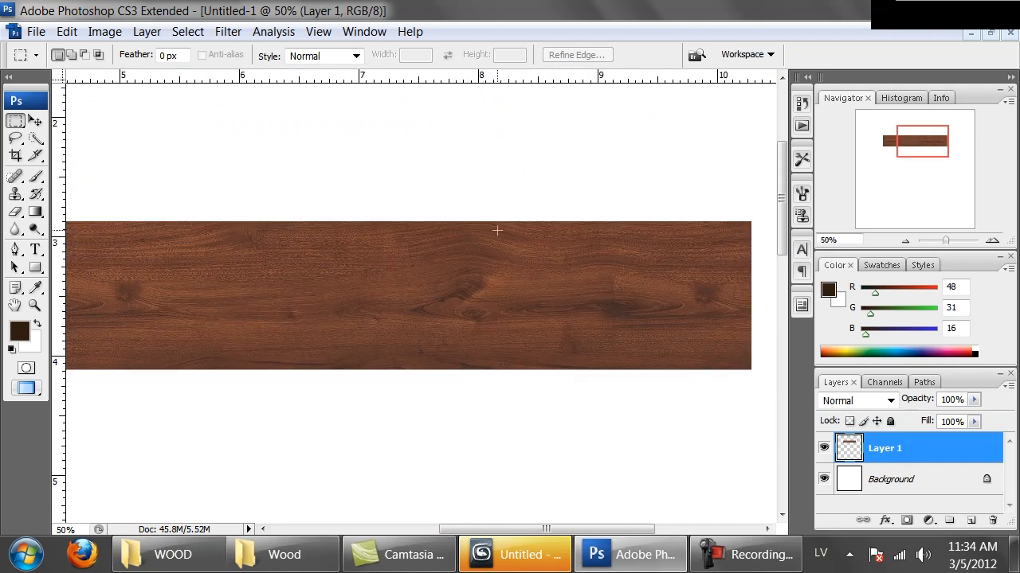
left_click_drag(484, 441, 570, 379)
left_click_drag(297, 354, 514, 335)
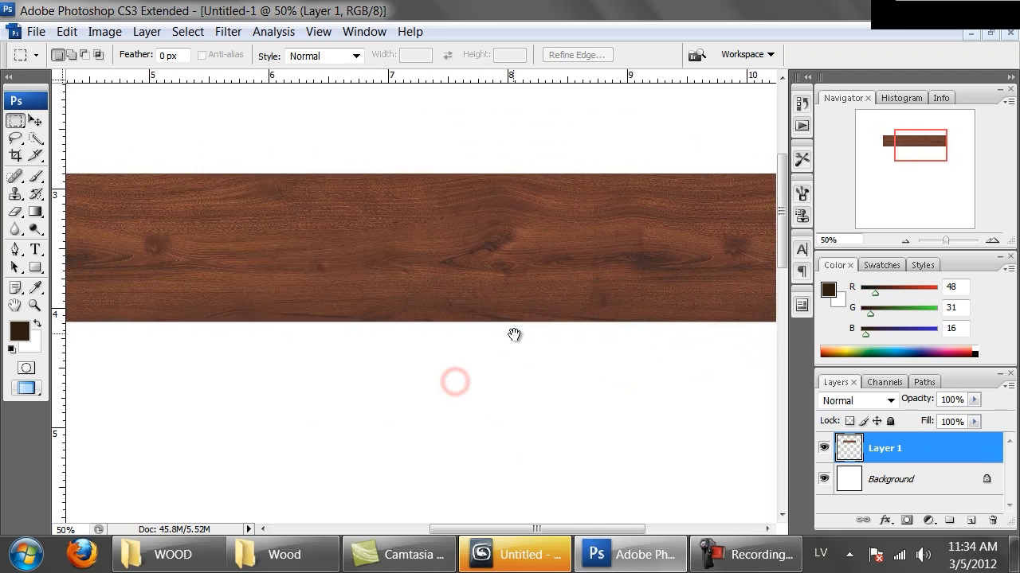
key("ctrl+minus")
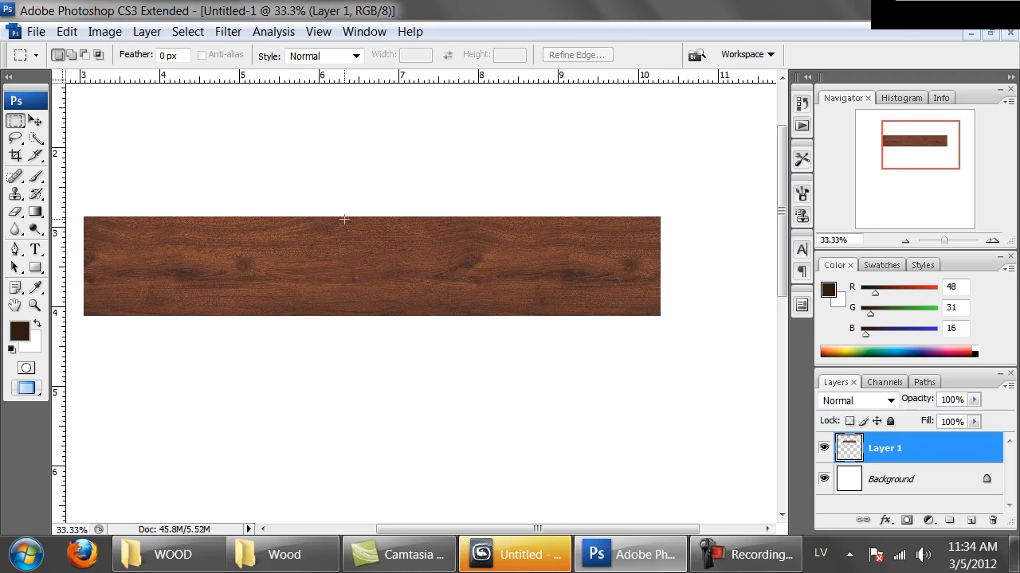
left_click_drag(462, 413, 502, 384)
key("ctrl+Tab")
left_click(570, 264)
key("ctrl+plus")
left_click_drag(564, 246, 682, 416)
key("ctrl+minus")
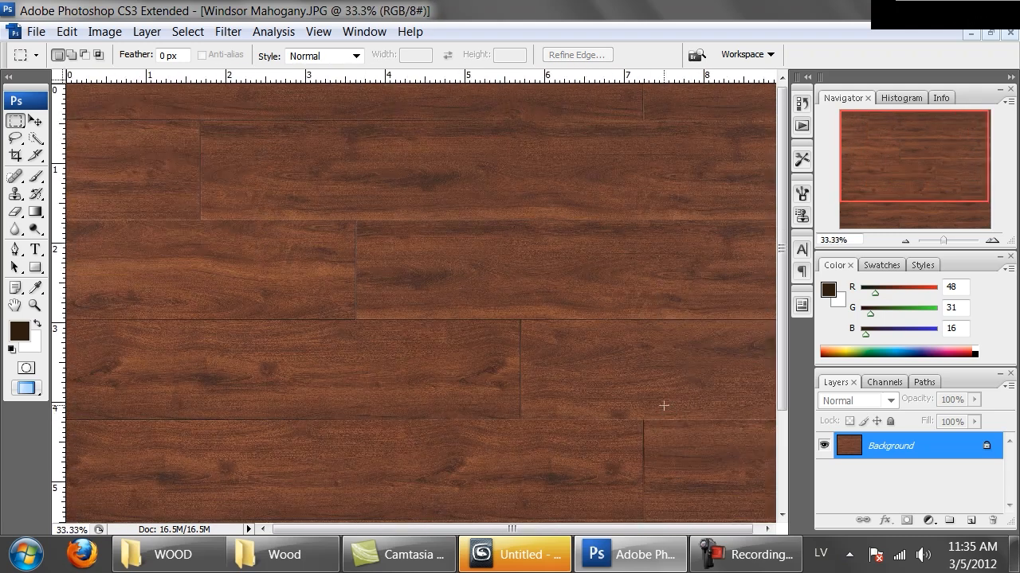
Copy the long plank, about 7.3 in long, in the second row of Windsor Mahogany.JPG and place it directly beneath the first plank.
left_click_drag(516, 180, 510, 180)
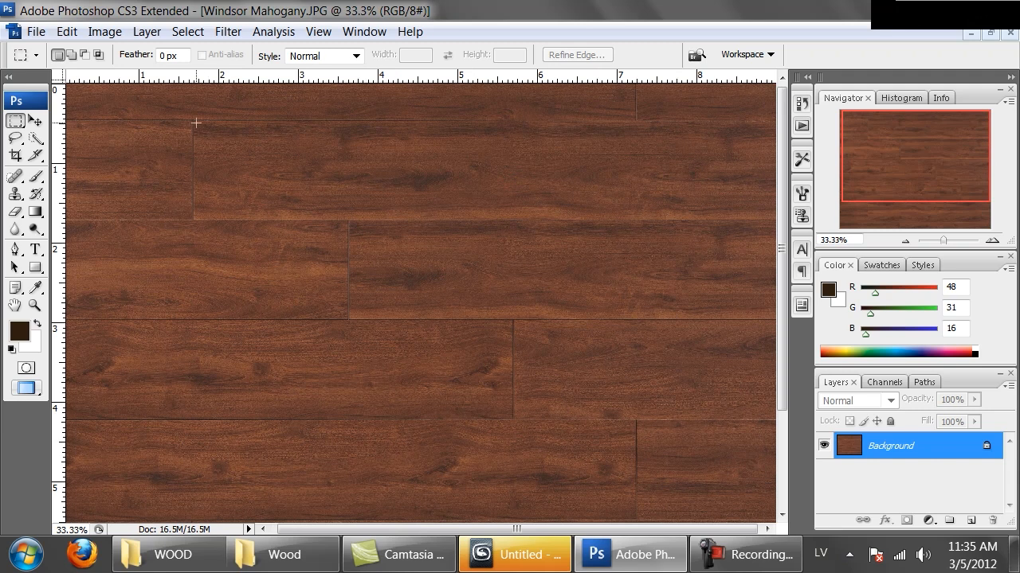
left_click_drag(368, 173, 824, 219)
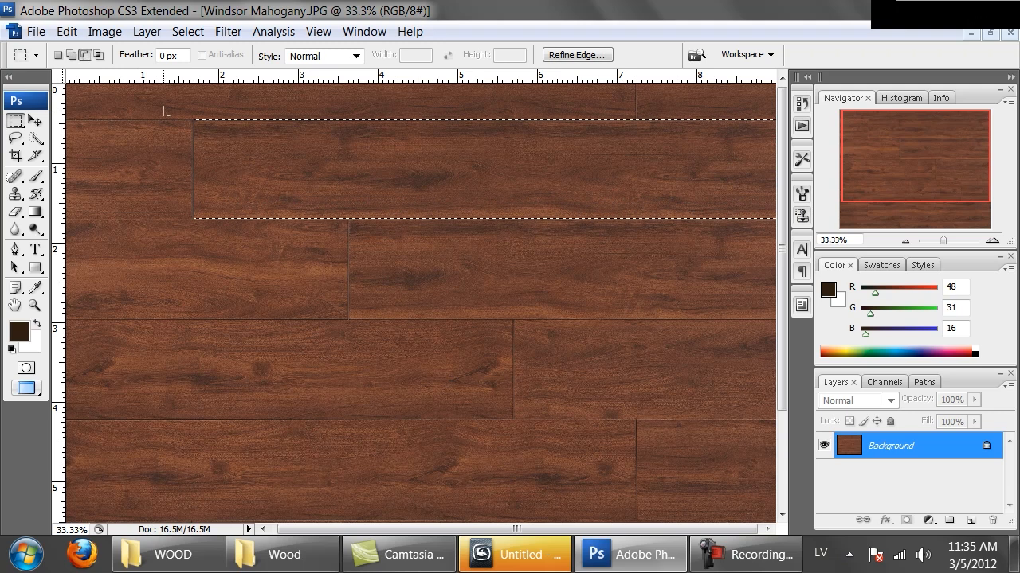
left_click_drag(648, 122, 823, 119, "alt")
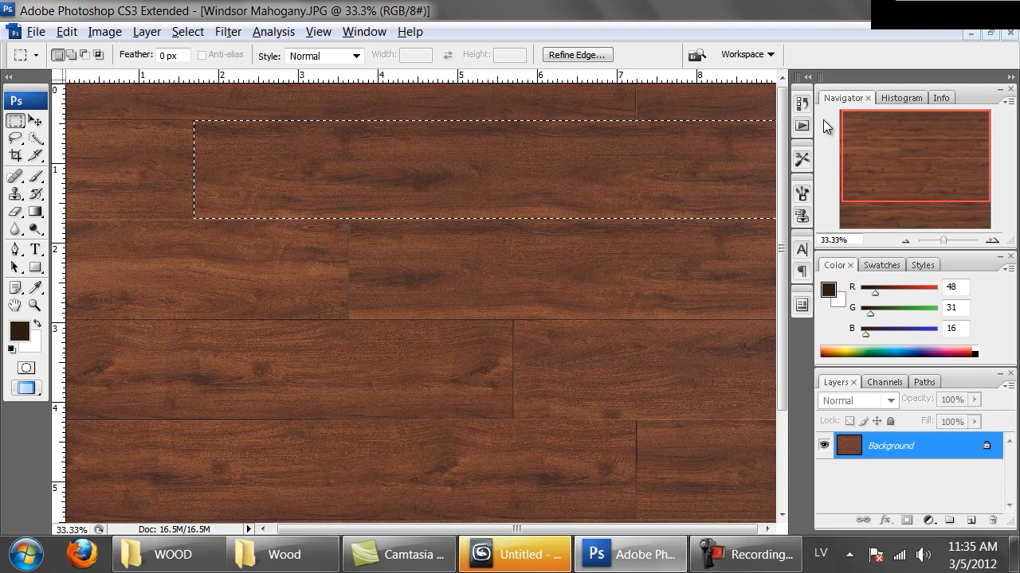
key("ctrl+Tab")
left_click_drag(623, 355, 440, 374)
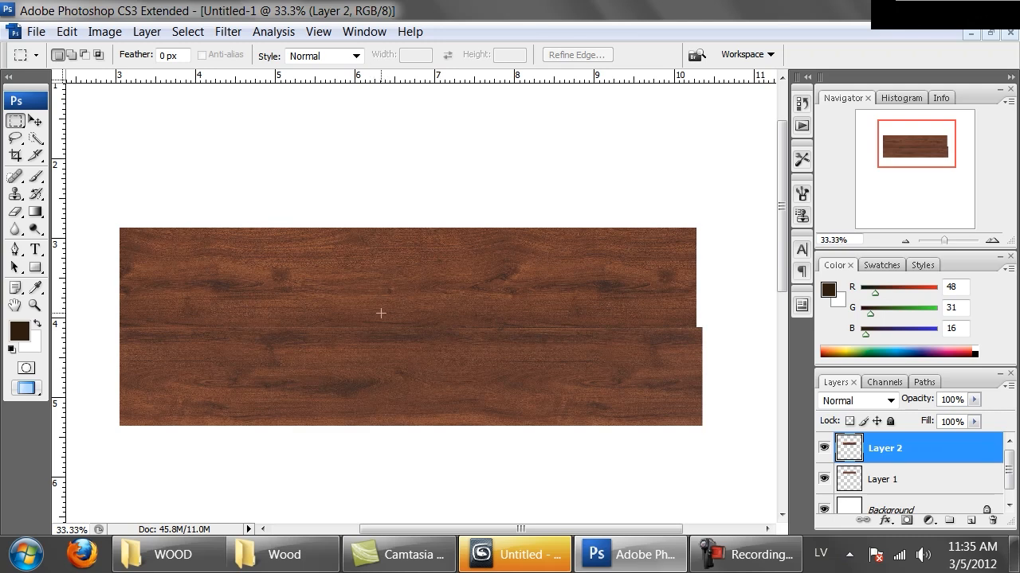
Copy the long plank, about 7.3 in long, near the lower edge of Windsor Mahogany.JPG and place it beneath the second plank.
key("ctrl+Tab")
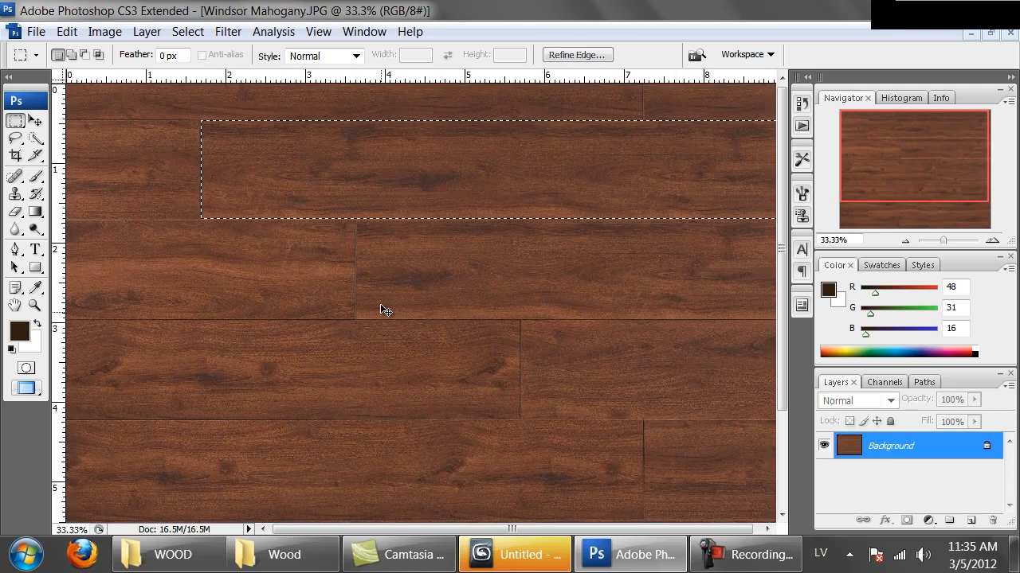
left_click_drag(408, 391, 514, 221)
left_click_drag(562, 339, 345, 155)
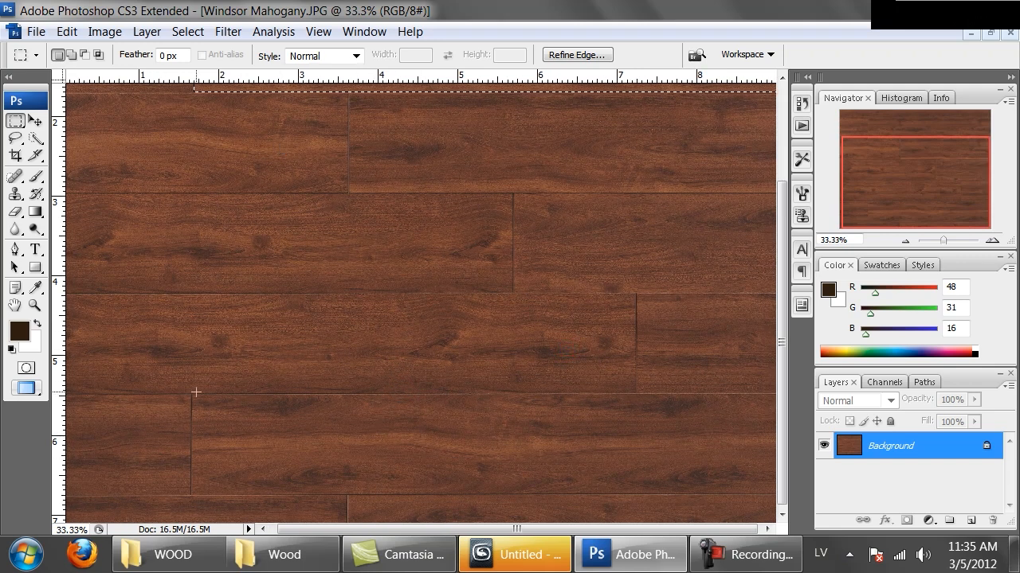
left_click_drag(192, 394, 886, 491)
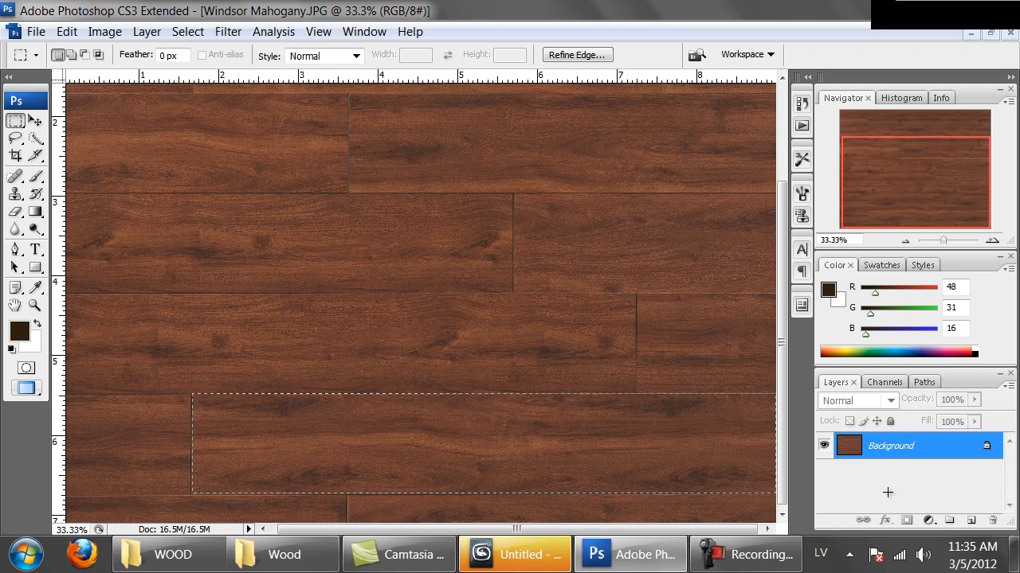
key("ctrl+c")
key("ctrl+Tab")
key("ctrl+v")
left_click_drag(595, 399, 420, 231)
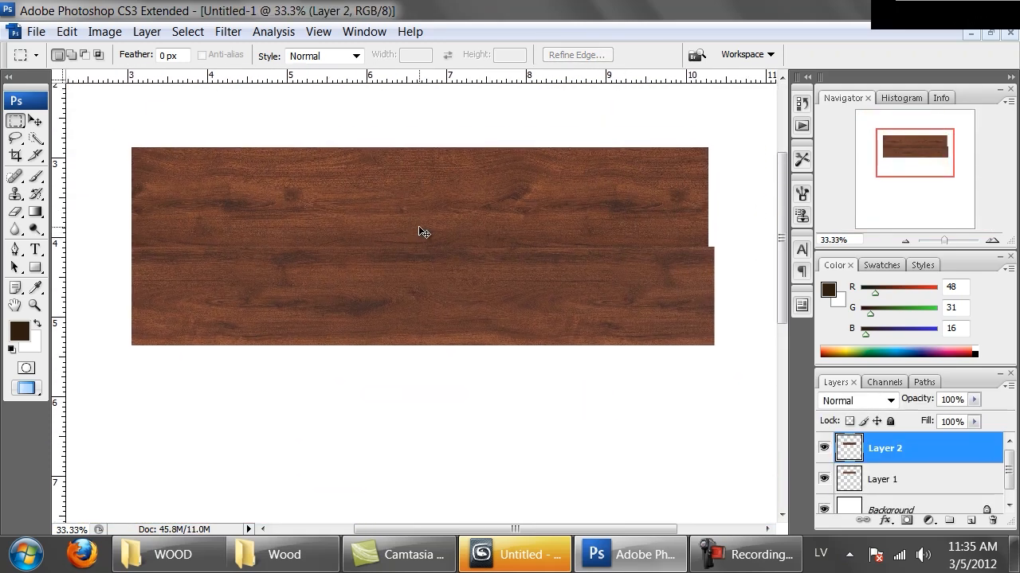
key("ctrl+v")
left_click_drag(470, 289, 474, 386, "ctrl")
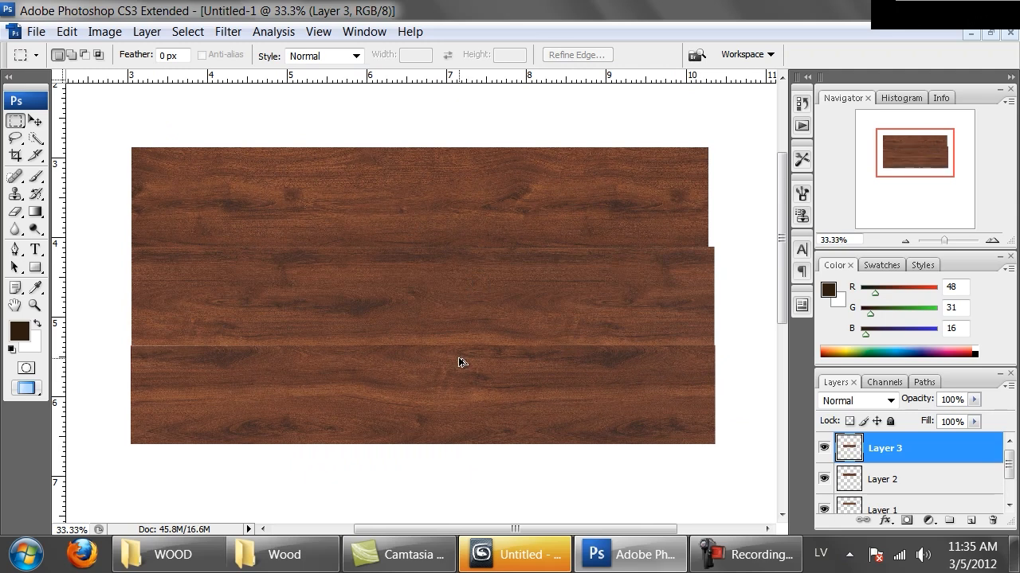
Trim a thin strip off the upper edge of the third plank along its joint with the second.
key("ctrl+alt+0")
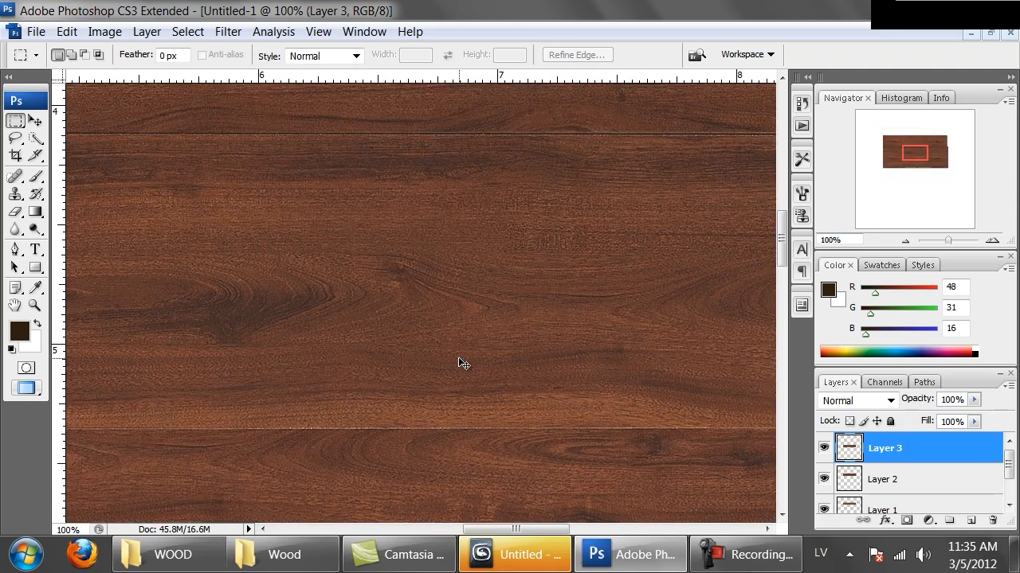
key("ctrl+minus")
key("ctrl+minus")
key("ctrl+minus")
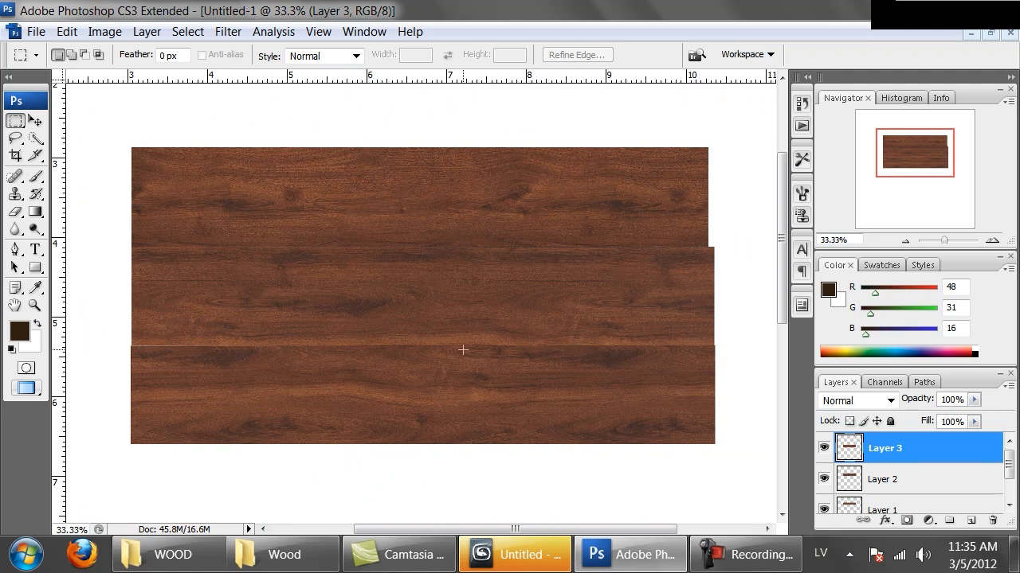
left_click_drag(751, 303, 189, 348)
key("Delete")
left_click(229, 245)
Nudge the trimmed third plank up until it meets the second plank's lower edge.
key("ctrl+plus")
key("ctrl+plus")
key("ctrl+plus")
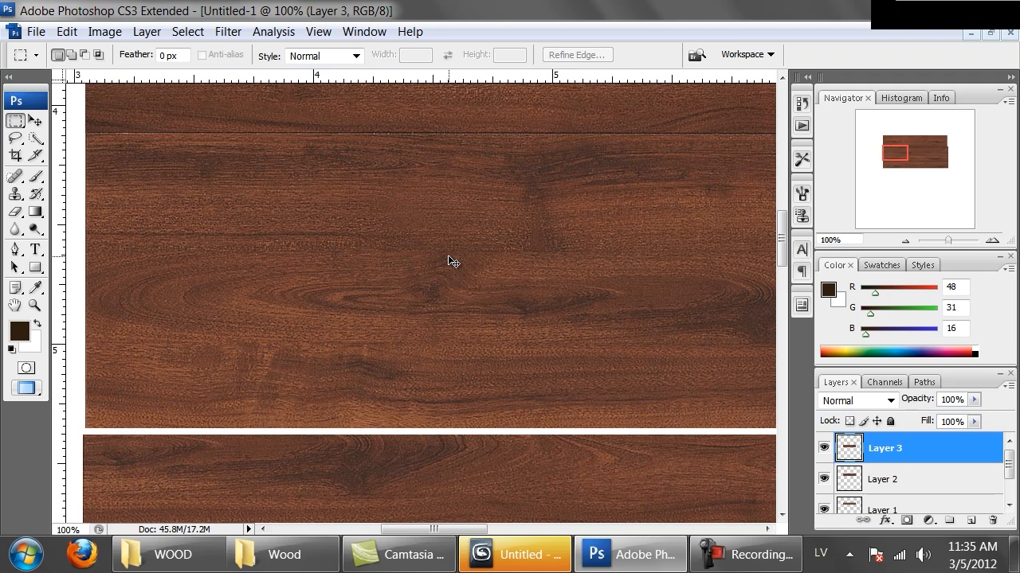
key("ctrl+Up")
key("ctrl+Up")
key("ctrl+Up")
key("ctrl+Up")
key("ctrl+Up")
key("ctrl+Up")
key("ctrl+Up")
key("ctrl+Up")
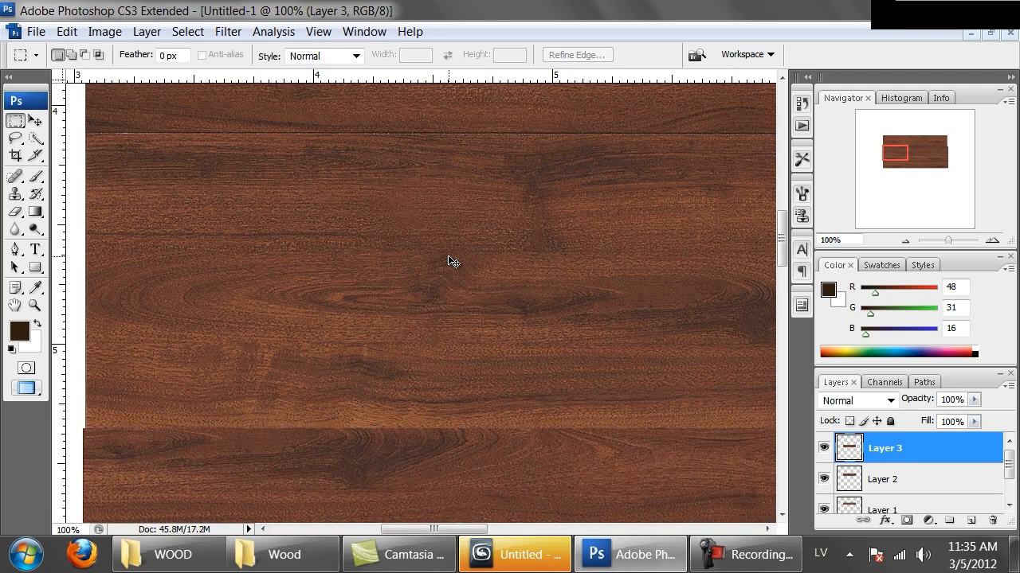
key("ctrl+minus")
key("ctrl+minus")
key("ctrl+minus")
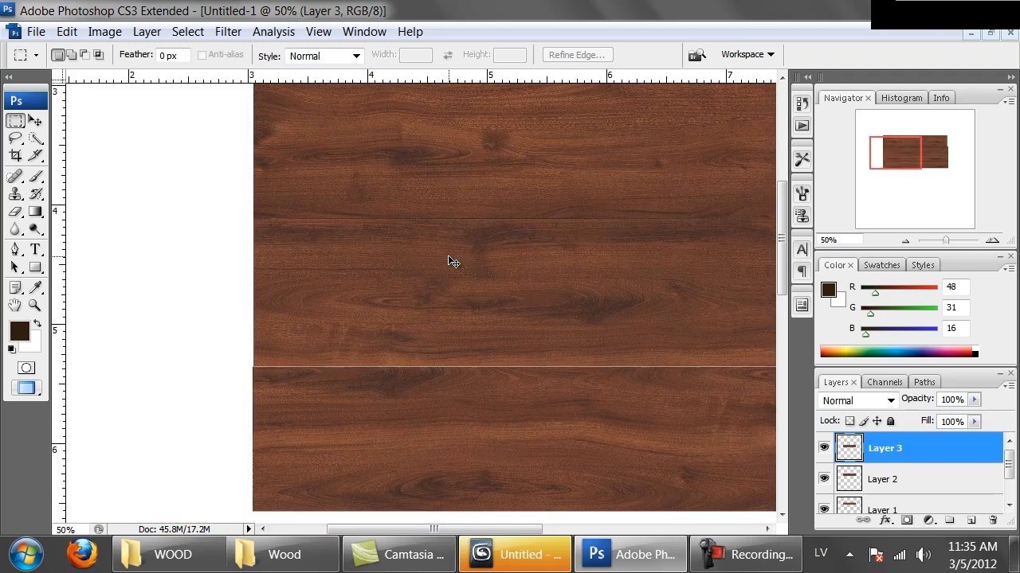
left_click_drag(378, 239, 270, 271)
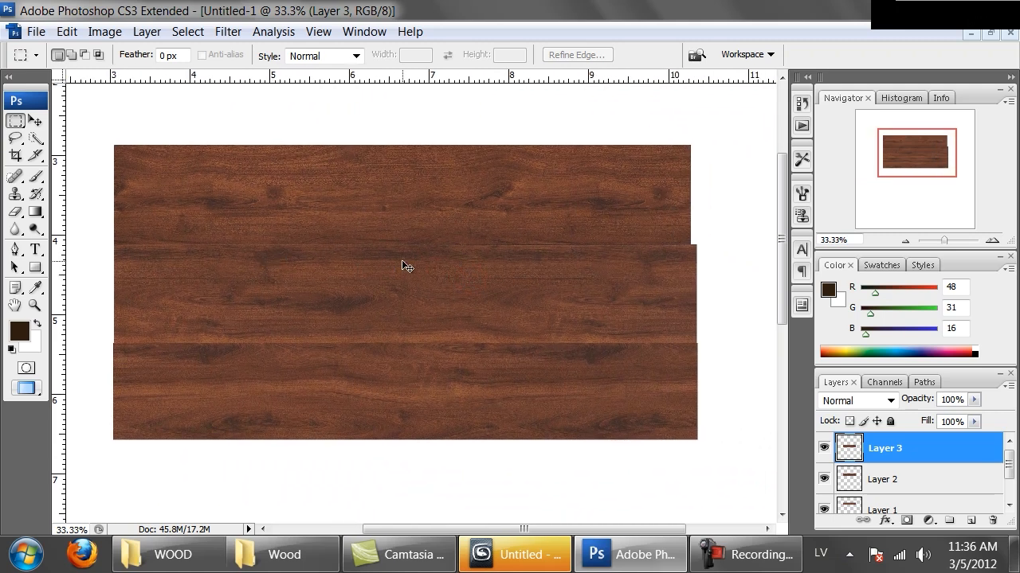
Copy the narrow partial plank, about 7.2 in long, from the upper edge of Windsor Mahogany.JPG and place it beneath the third plank.
key("ctrl+Tab")
key("ctrl+minus")
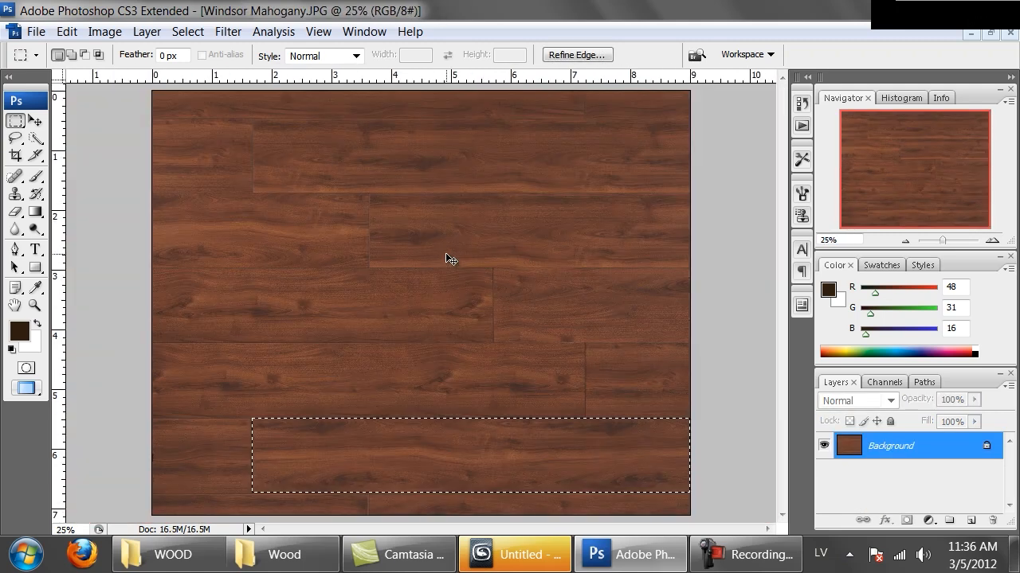
left_click(348, 196)
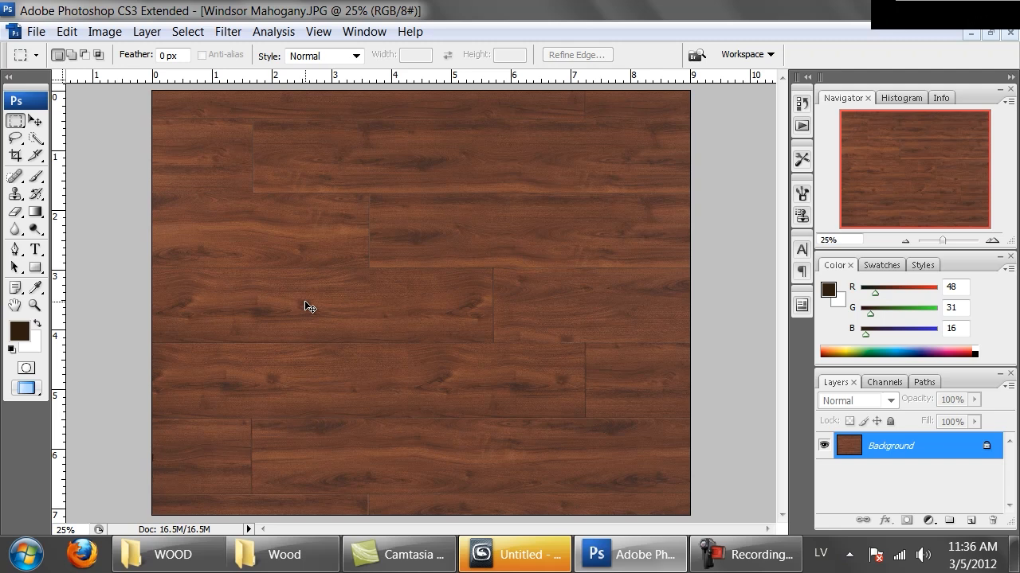
key("ctrl+plus")
left_click_drag(417, 240, 469, 310)
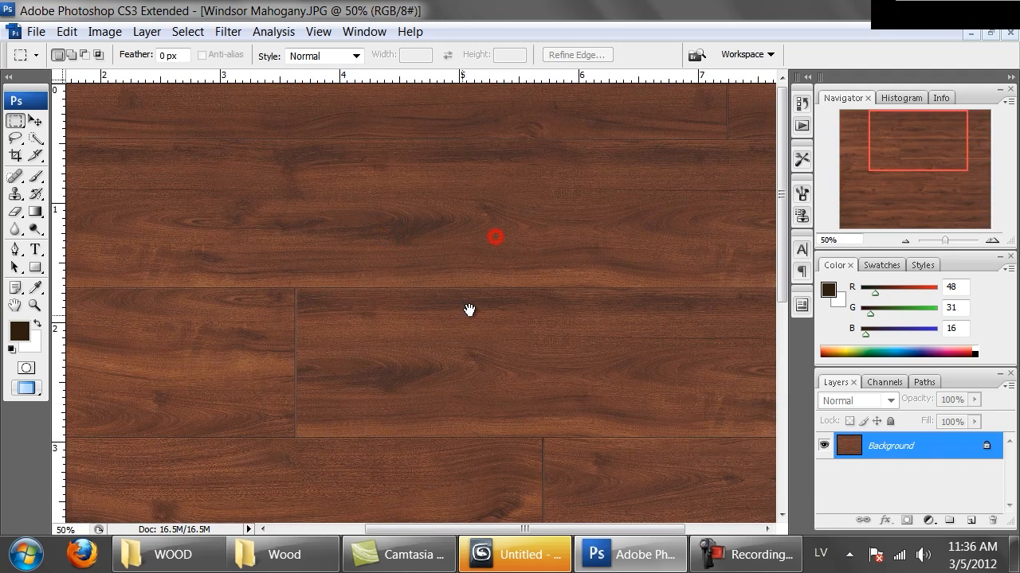
key("ctrl+minus")
left_click(584, 176)
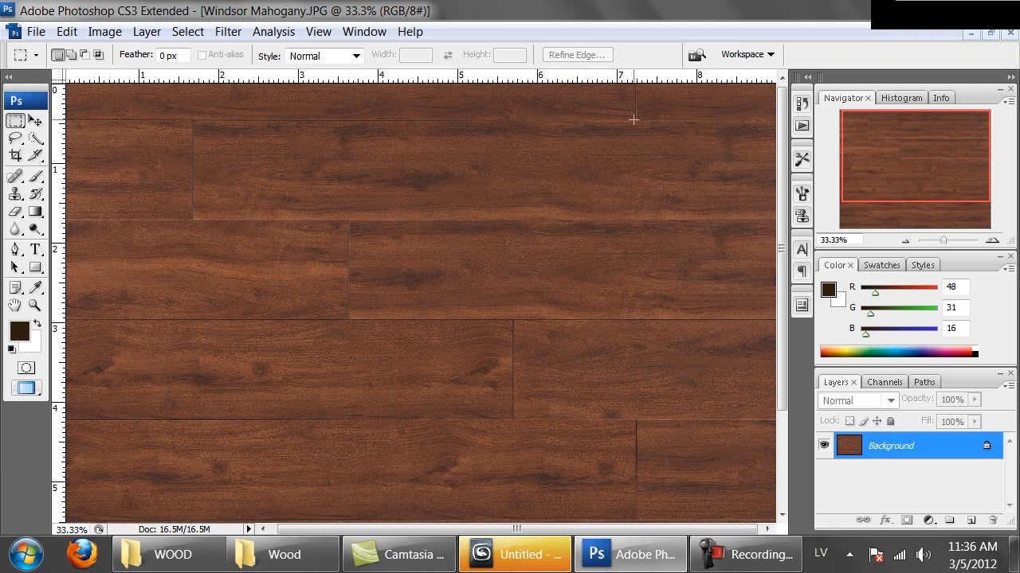
left_click_drag(633, 119, 65, 83)
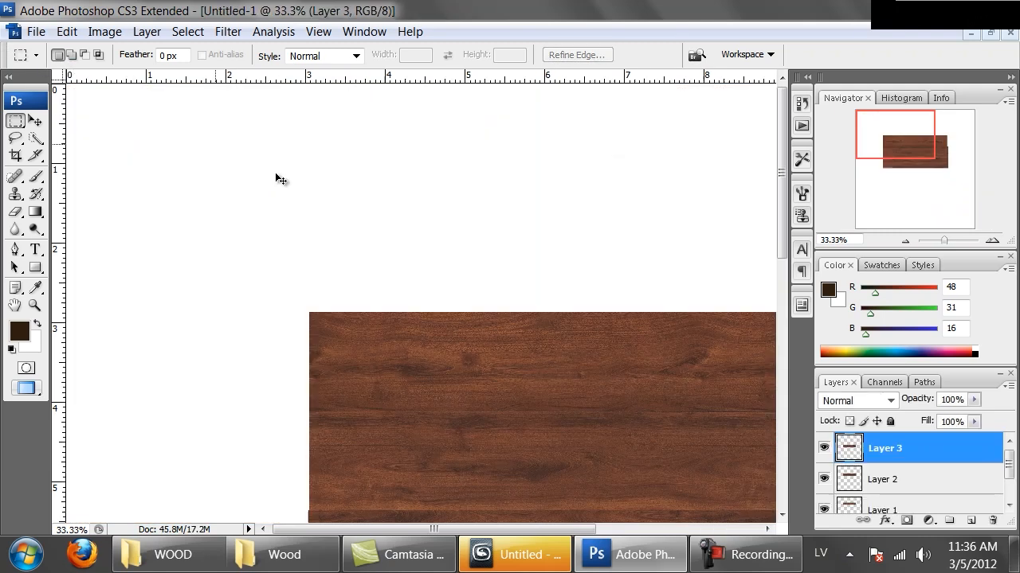
left_click_drag(521, 349, 341, 146)
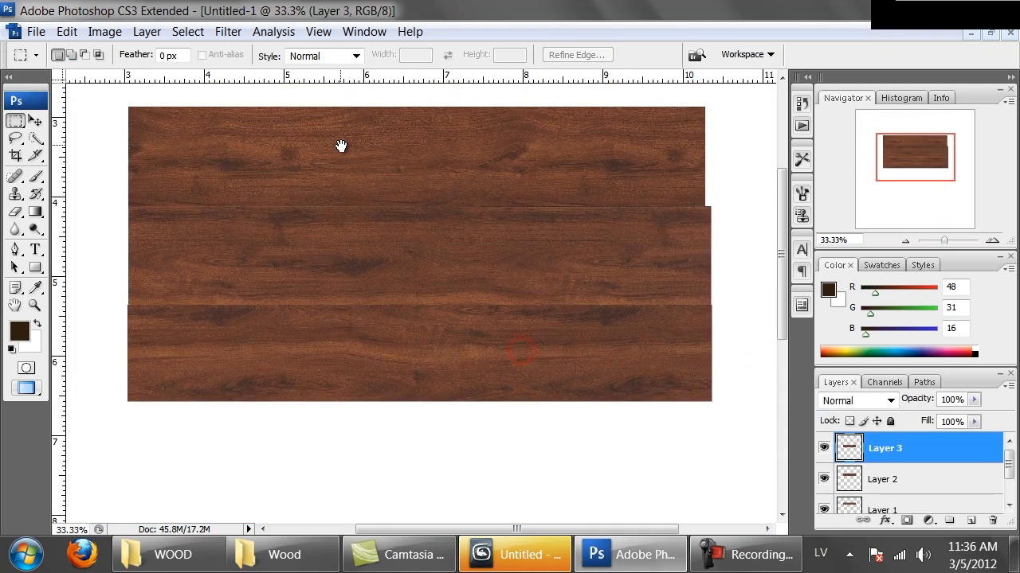
key("ctrl+v")
left_click_drag(440, 296, 437, 418)
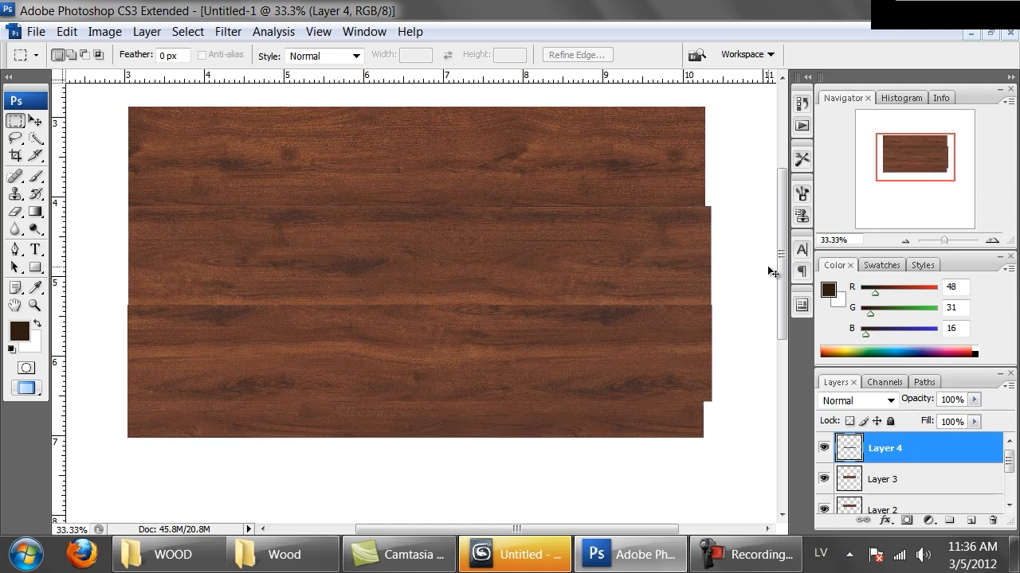
Duplicate Layer 1 within Untitled-1 and place the copy directly beneath the narrow plank.
key("ctrl+minus")
left_click(872, 480)
scroll(872, 484, "down", 1)
left_click(874, 468)
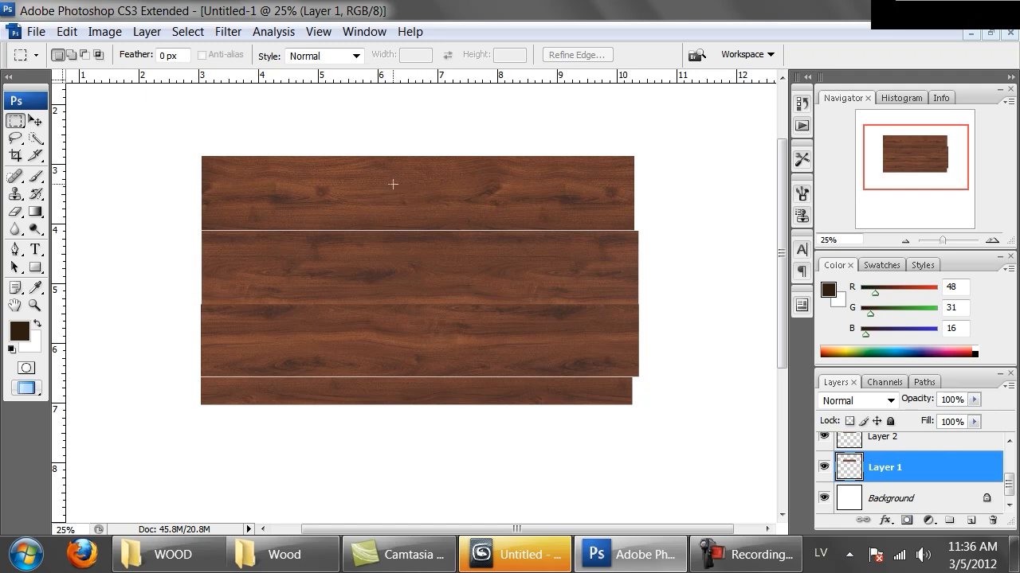
right_click(876, 470)
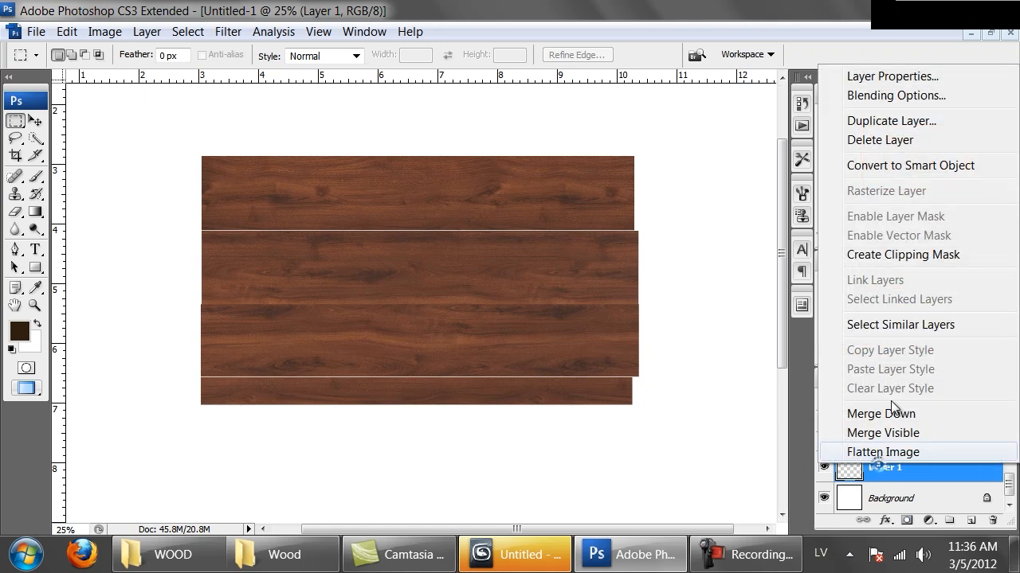
left_click(897, 471)
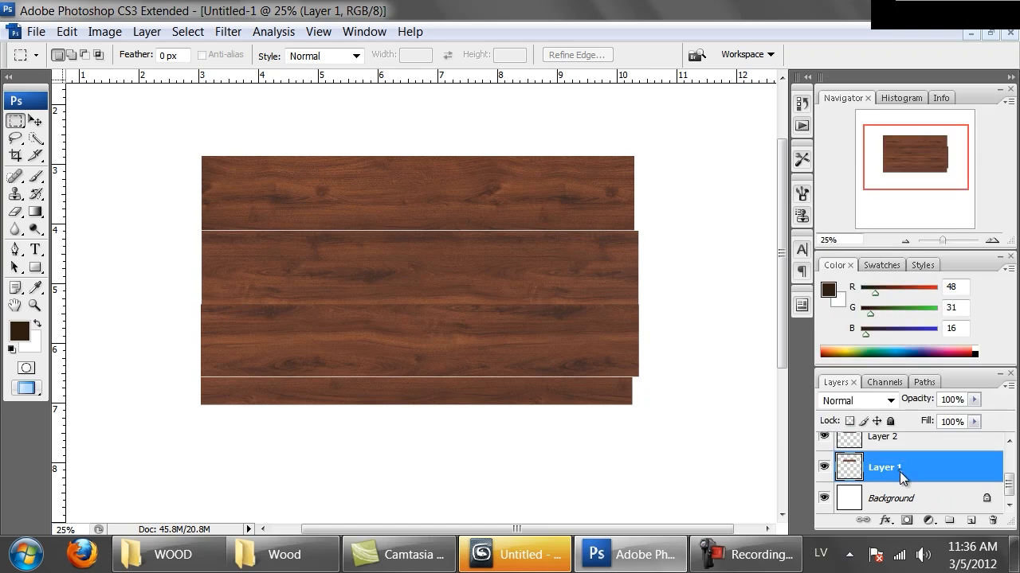
right_click(897, 471)
left_click(887, 133)
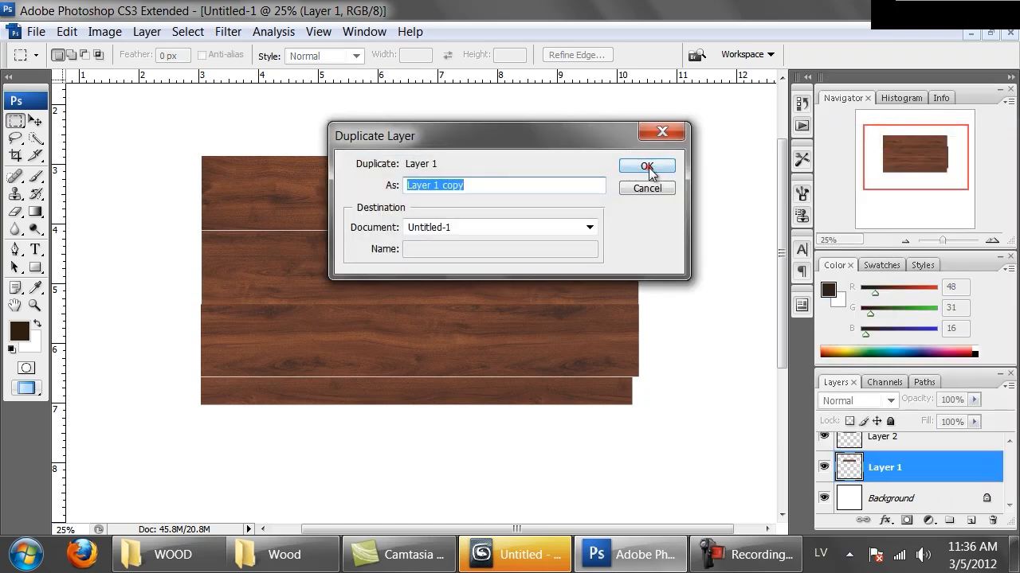
left_click(650, 165)
left_click_drag(442, 184, 444, 438, "ctrl")
Rotate the duplicated plank by 180° with Free Transform.
right_click(455, 407)
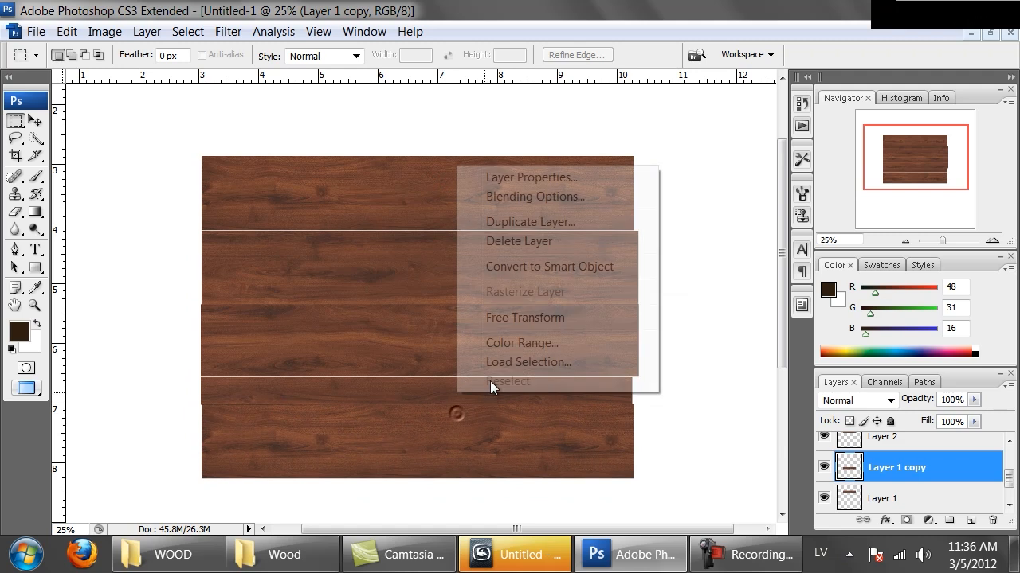
left_click(530, 319)
left_click_drag(700, 474, 153, 410)
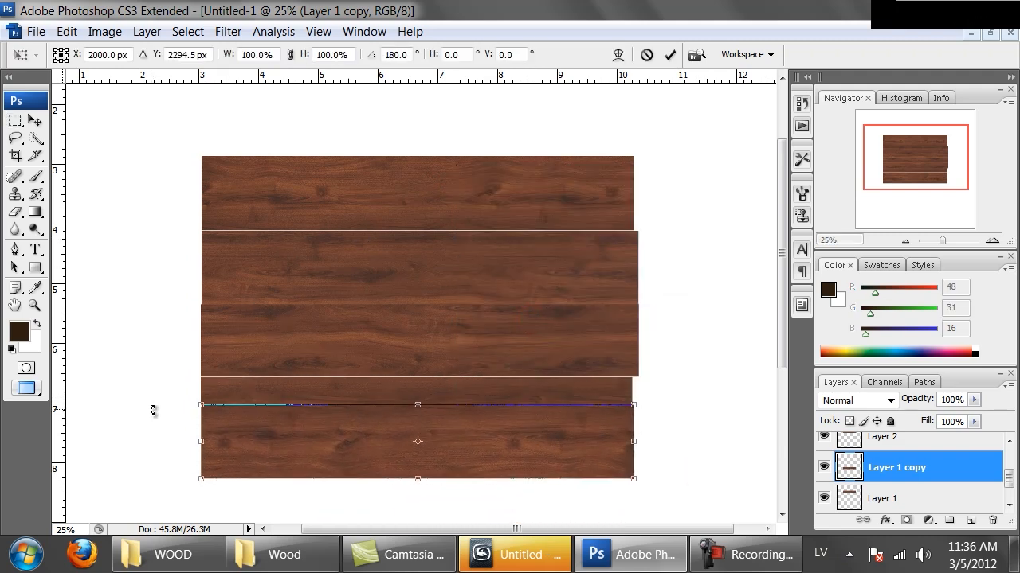
key("Return")
key("m")
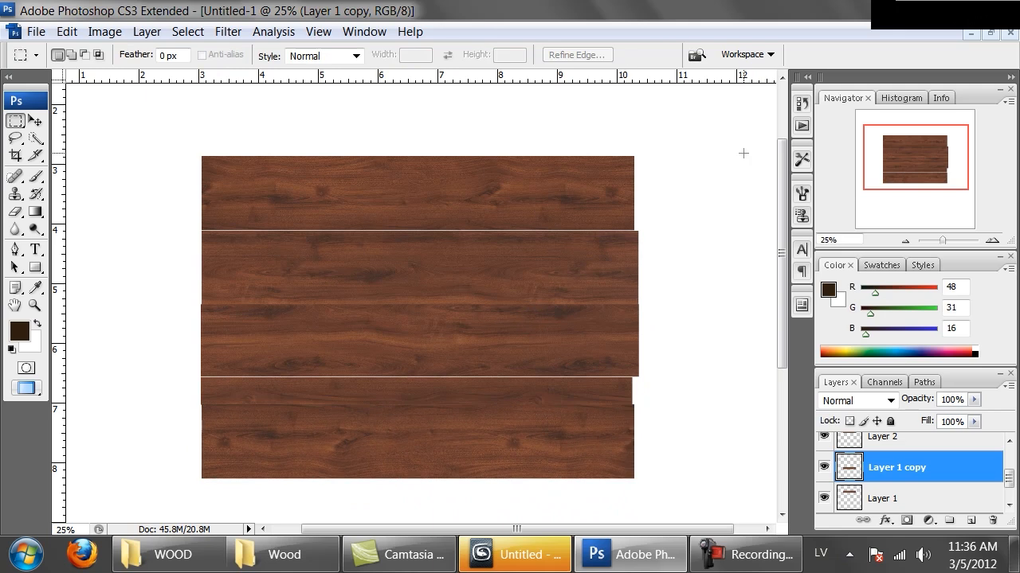
Examine the stacked planks as a whole for joints and repeating grain.
mouse_move(609, 376)
left_mouse_down()
mouse_move(608, 328)
mouse_move(604, 351)
left_mouse_up()
left_click(681, 278)
key("ctrl+minus")
key("ctrl+minus")
key("ctrl+plus")
key("ctrl+plus")
left_click_drag(548, 263, 548, 290)
left_click(455, 379)
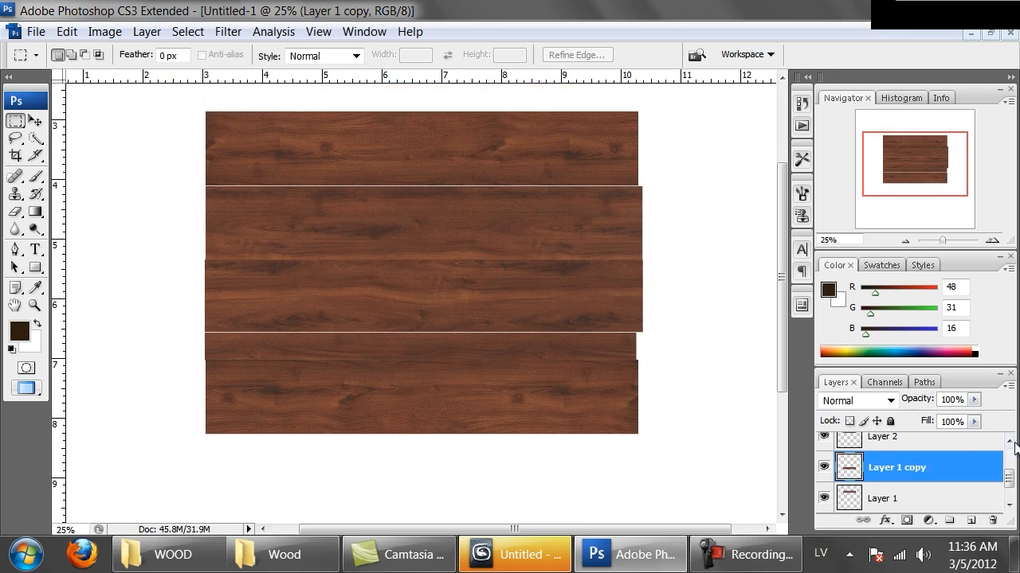
Duplicate the narrow plank on Layer 4 and place the copy directly beneath the lowest plank.
left_click_drag(1009, 479, 1013, 462)
left_click(867, 447)
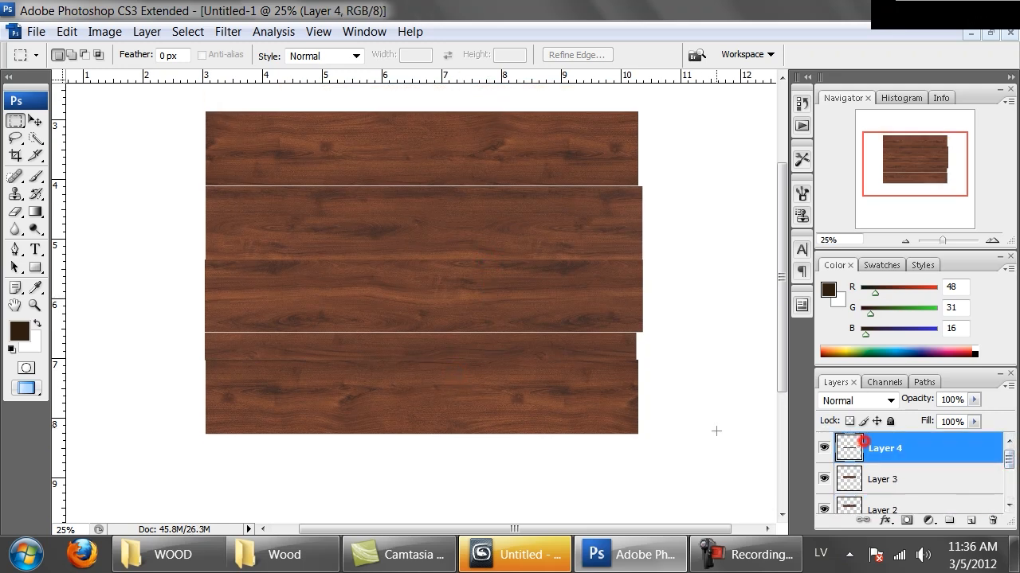
left_click_drag(374, 363, 376, 467, "ctrl")
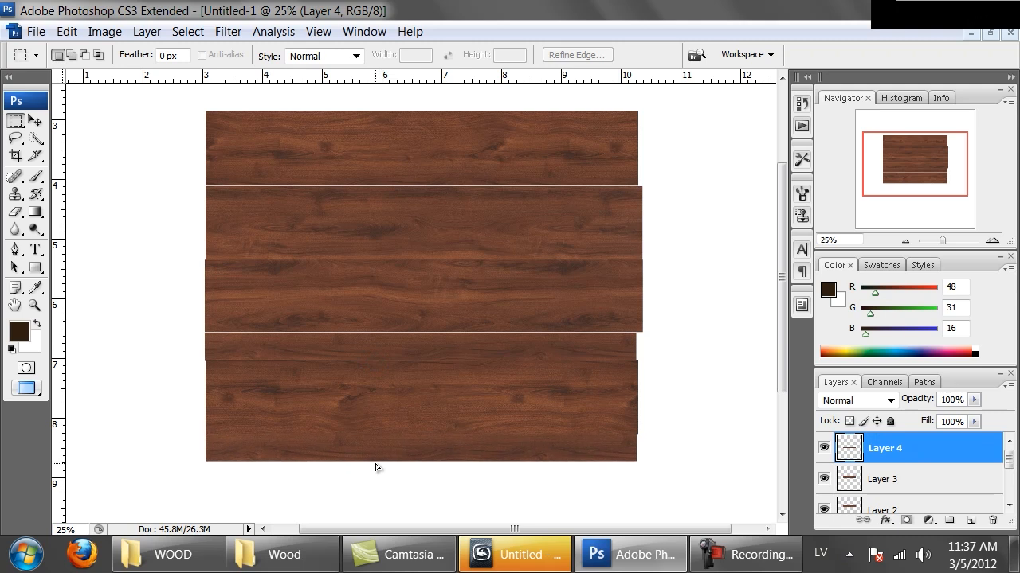
mouse_move(376, 467)
left_mouse_down("ctrl")
mouse_move(380, 486)
mouse_move(375, 469)
left_mouse_up("ctrl")
key("ctrl+j")
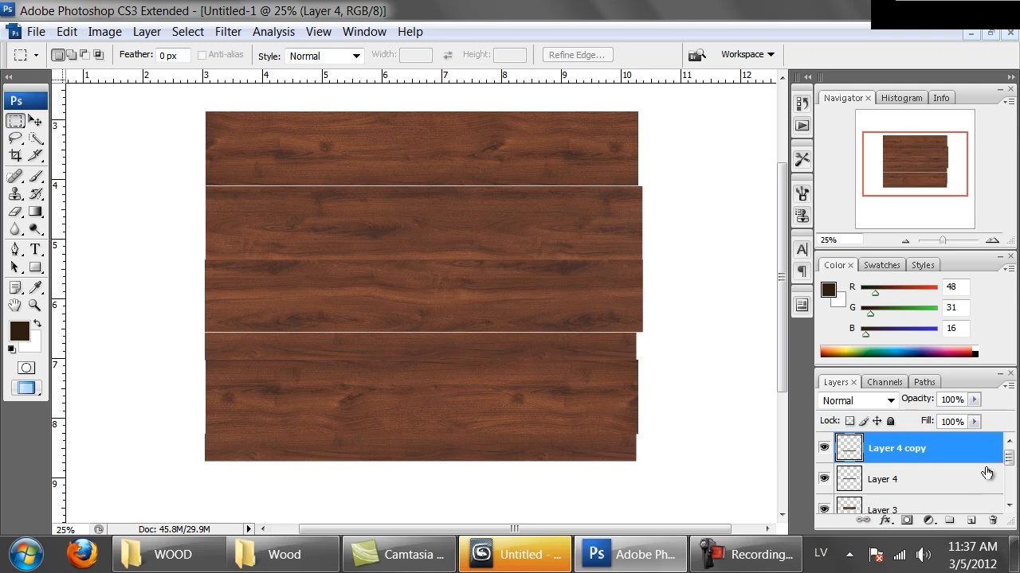
Merge all plank layers from Layer 4 copy down to Layer 1, leaving the Background separate.
left_click_drag(1008, 457, 1010, 487)
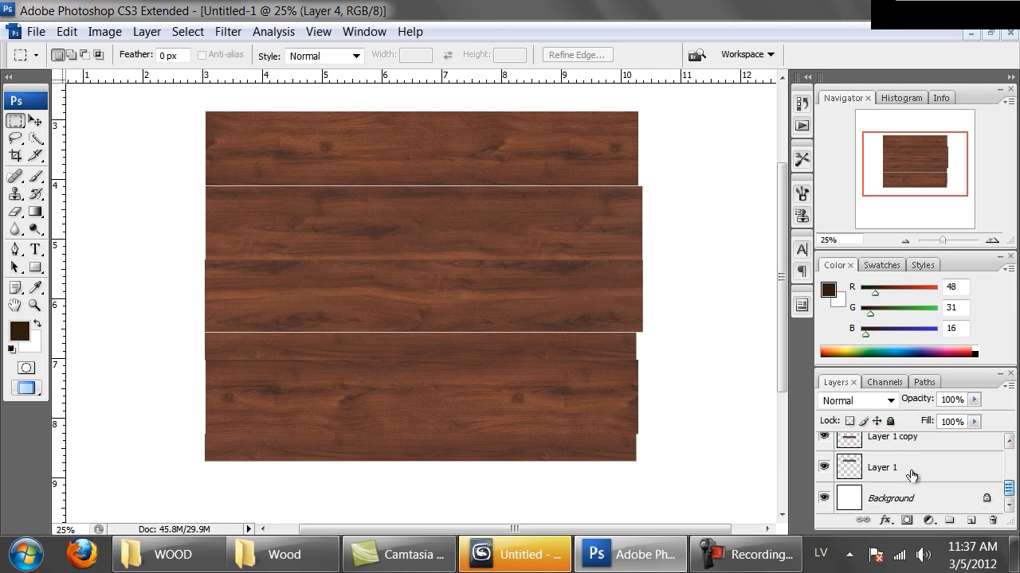
left_click(885, 472, "shift")
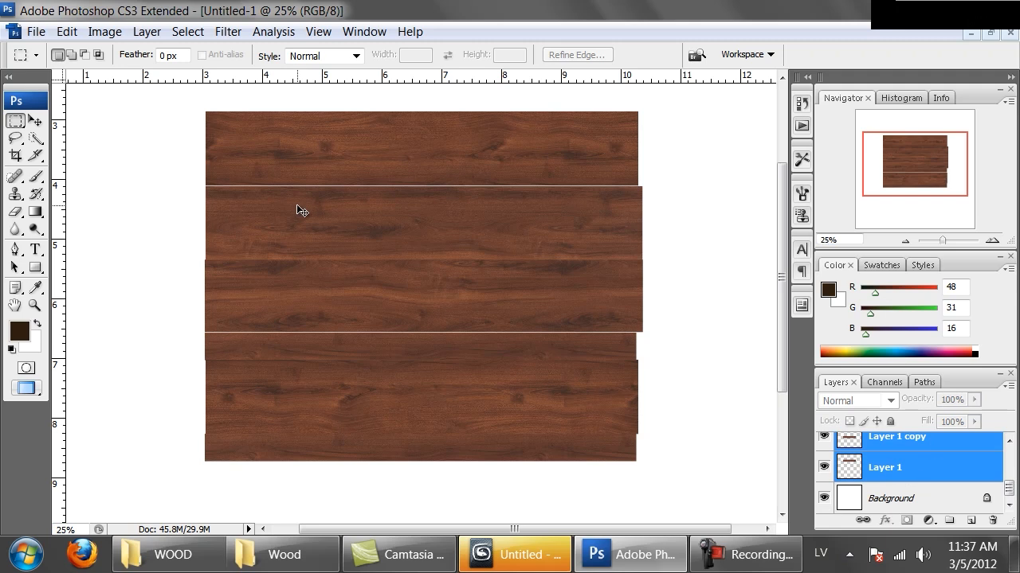
key("ctrl+e")
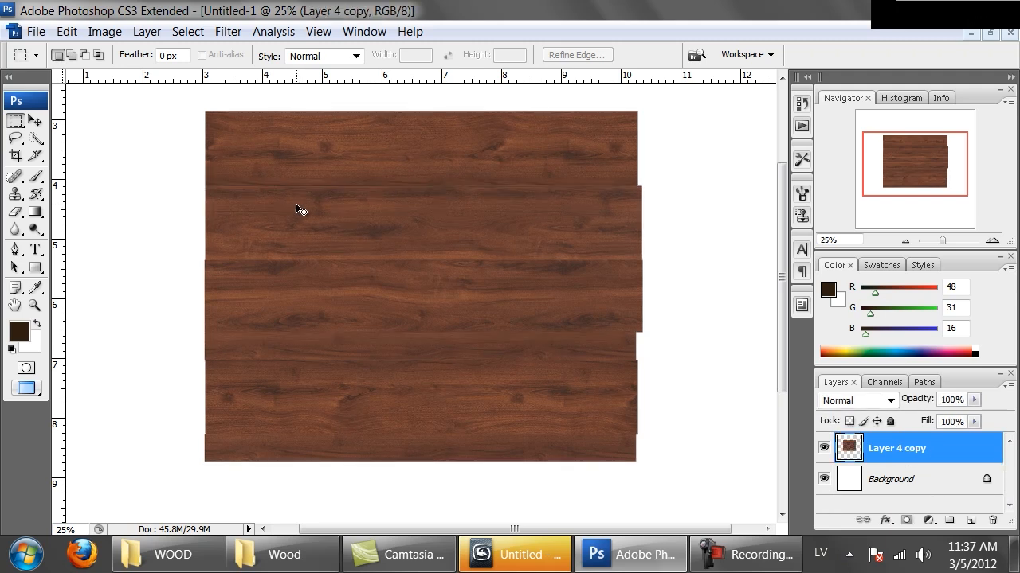
Copy the rectangular area within the uneven plank edges and paste it into a new 2124 by 1758 pixel, 300 pixels/inch document.
left_click(851, 456, "ctrl")
left_click(178, 98)
left_click_drag(205, 112, 630, 461)
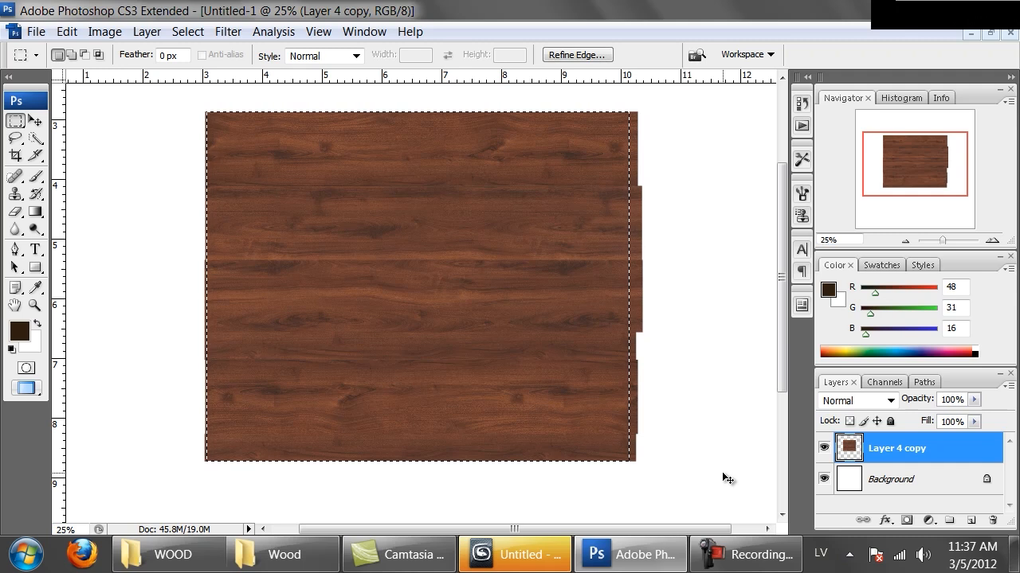
key("ctrl+n")
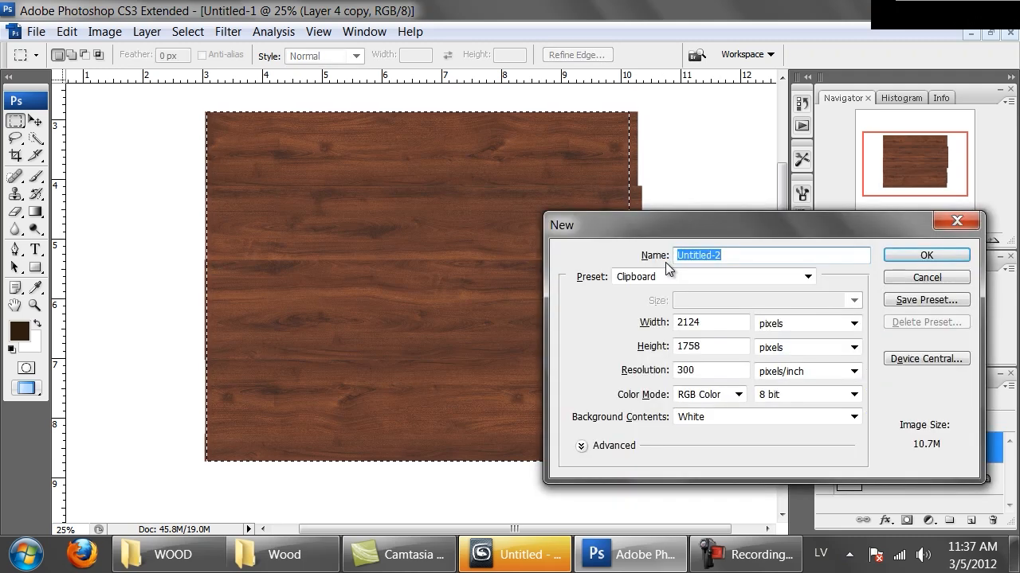
key("Return")
key("ctrl+v")
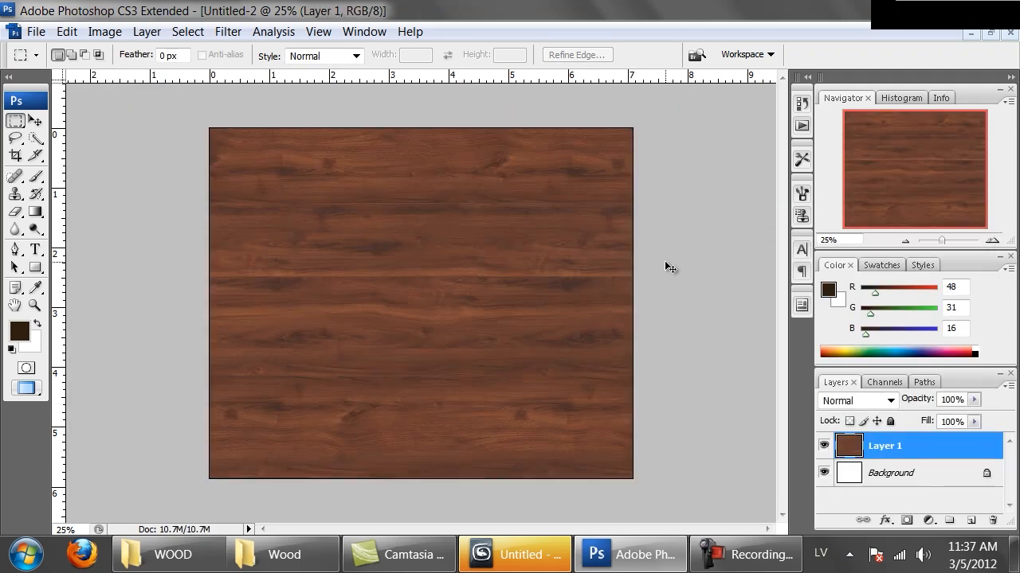
Examine the joints between the planks in Untitled-2, especially the seam beneath the uppermost plank.
key("ctrl+plus")
key("ctrl+plus")
key("ctrl+plus")
key("ctrl+plus")
key("ctrl+minus")
key("ctrl+minus")
key("ctrl+minus")
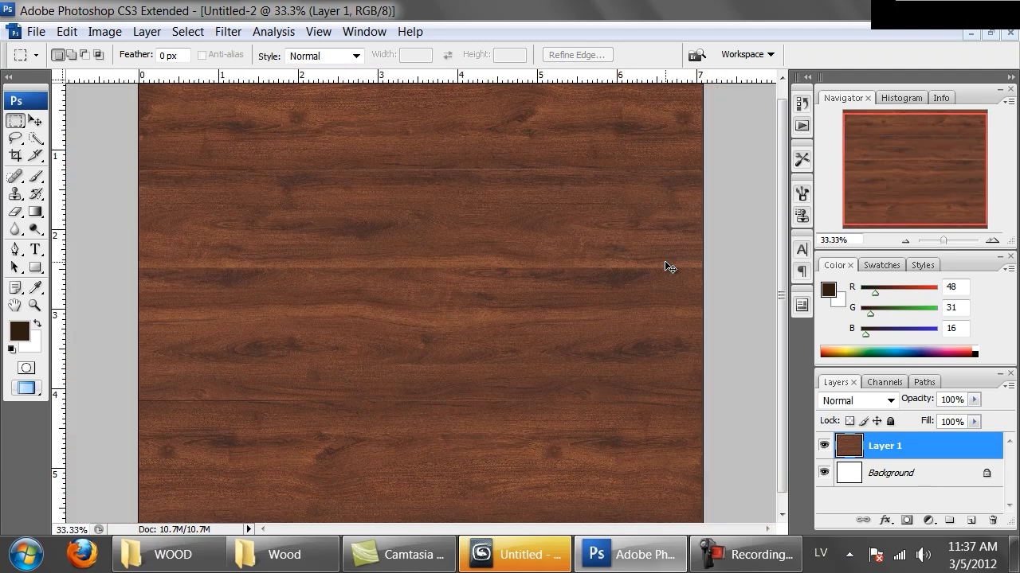
key("ctrl+minus")
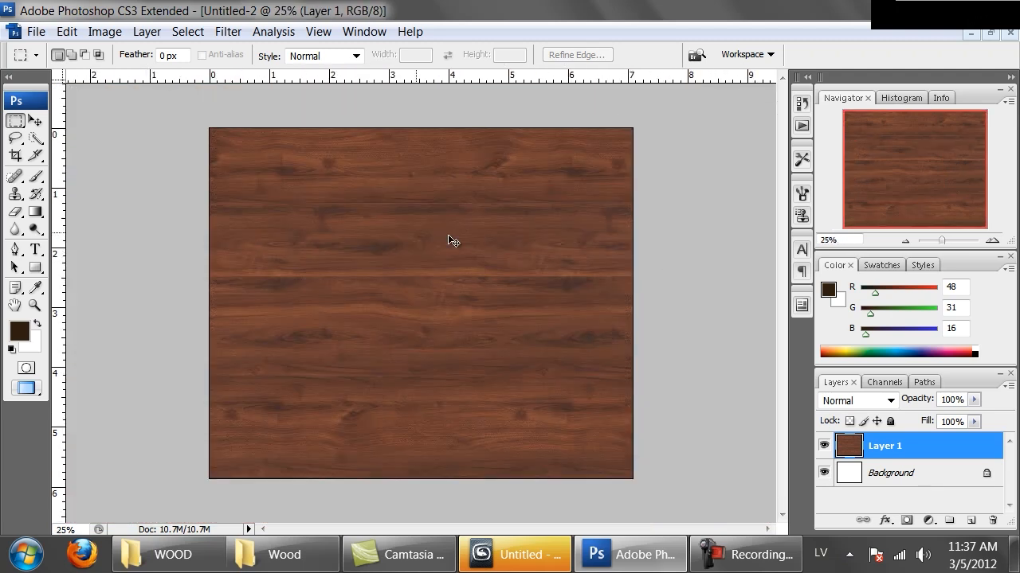
key("ctrl+plus")
left_click_drag(463, 276, 329, 392)
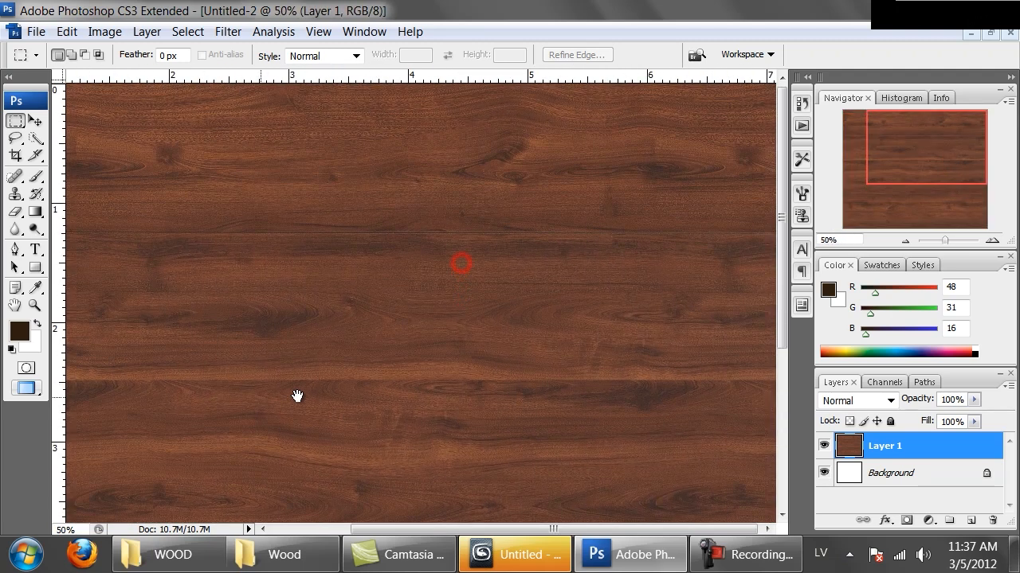
key("ctrl+plus")
left_click_drag(399, 310, 172, 411)
left_click_drag(522, 345, 330, 405)
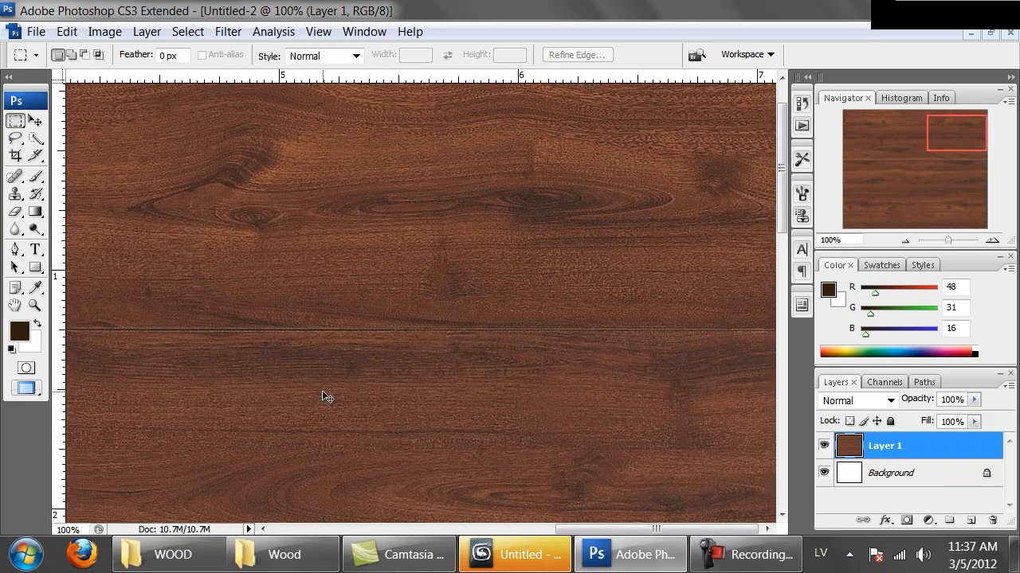
key("ctrl+minus")
key("ctrl+minus")
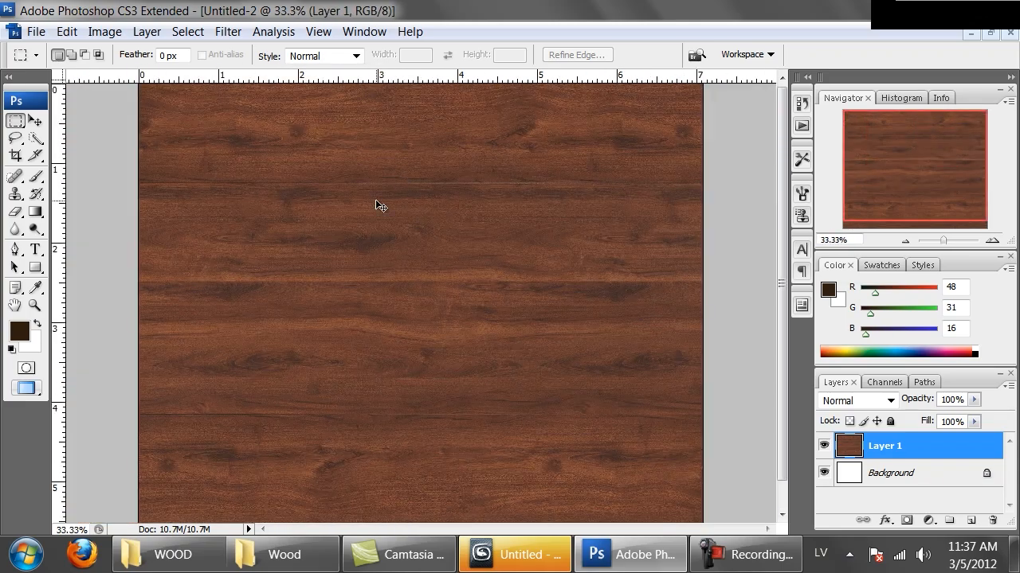
key("ctrl+plus")
key("ctrl+plus")
key("ctrl+plus")
left_click_drag(382, 212, 375, 316)
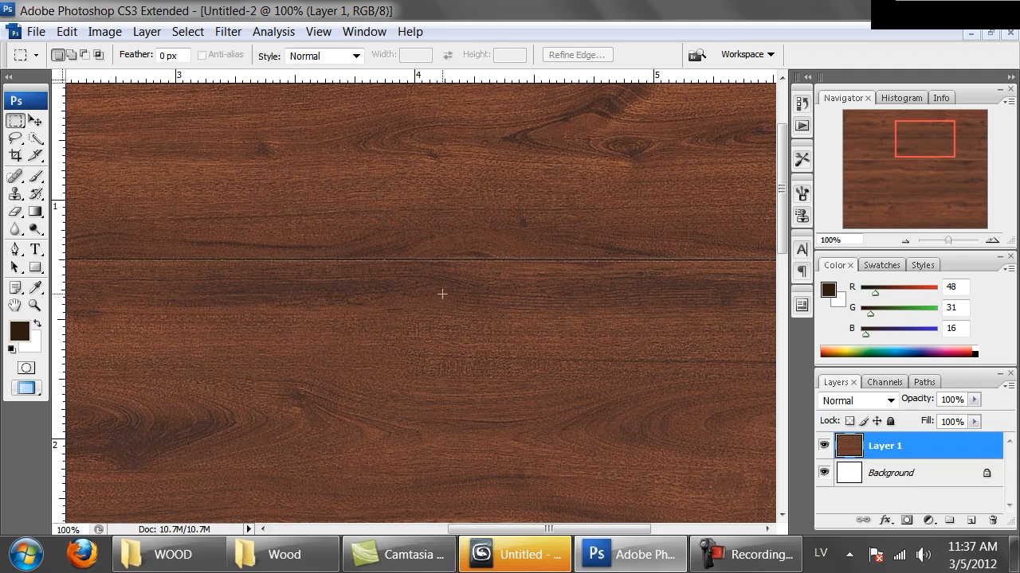
key("ctrl+minus")
key("ctrl+minus")
key("ctrl+minus")
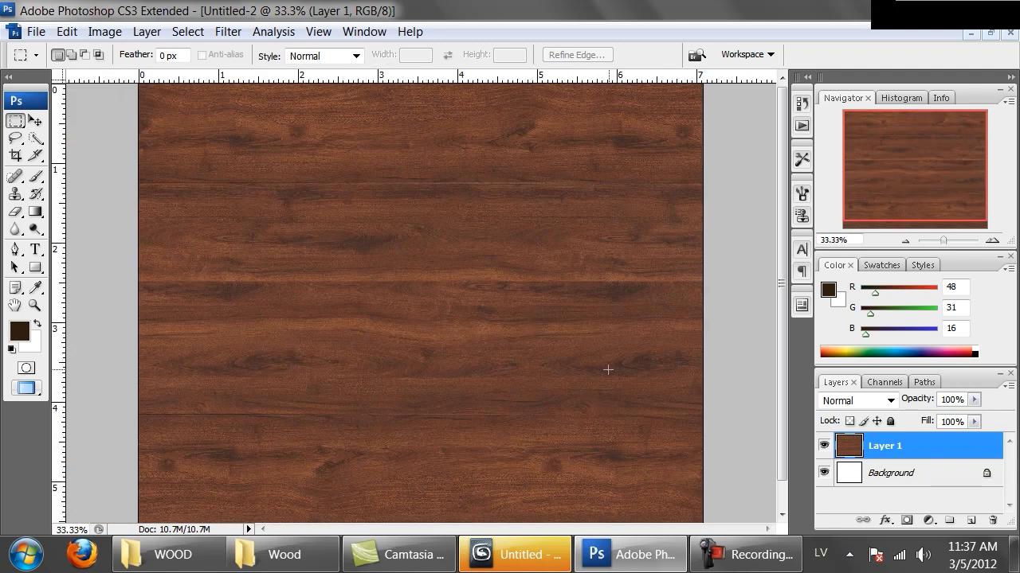
Copy a thin full-width strip of grain from mid-image to its own layer and cover the seam beneath the uppermost plank with it.
left_click_drag(694, 312, 69, 312)
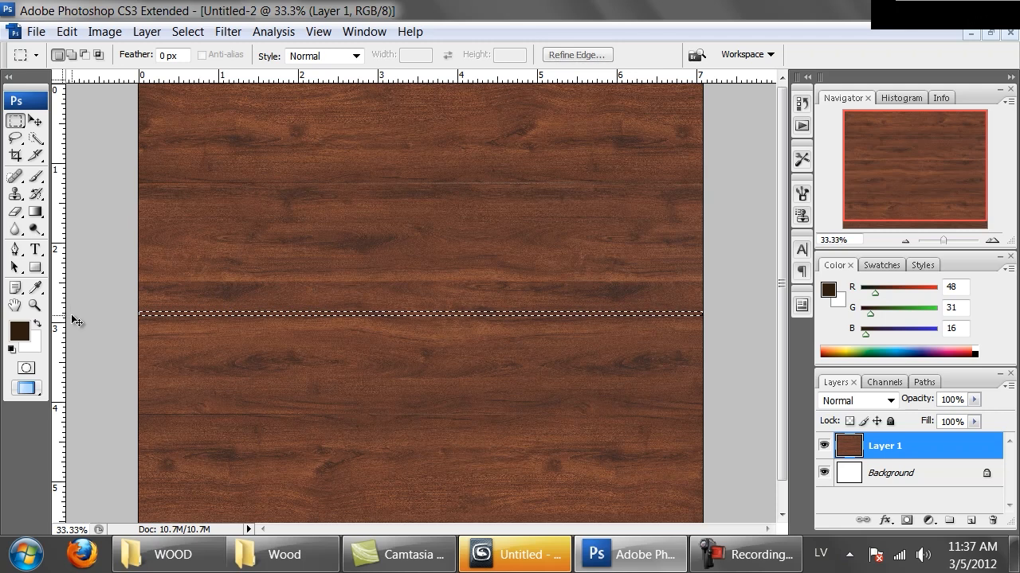
mouse_move(398, 316)
left_mouse_down()
mouse_move(395, 290)
mouse_move(400, 299)
left_mouse_up()
key("ctrl+z")
key("ctrl+j")
left_click(404, 312)
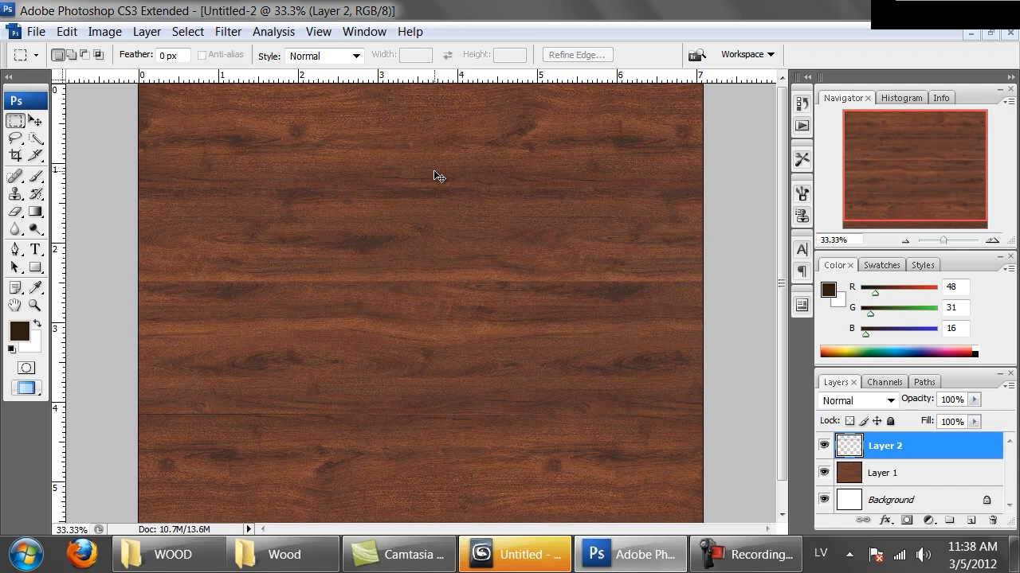
Check the covered seam up close and merge the strip on Layer 2 into Layer 1.
key("ctrl+plus")
left_click_drag(433, 175, 430, 259)
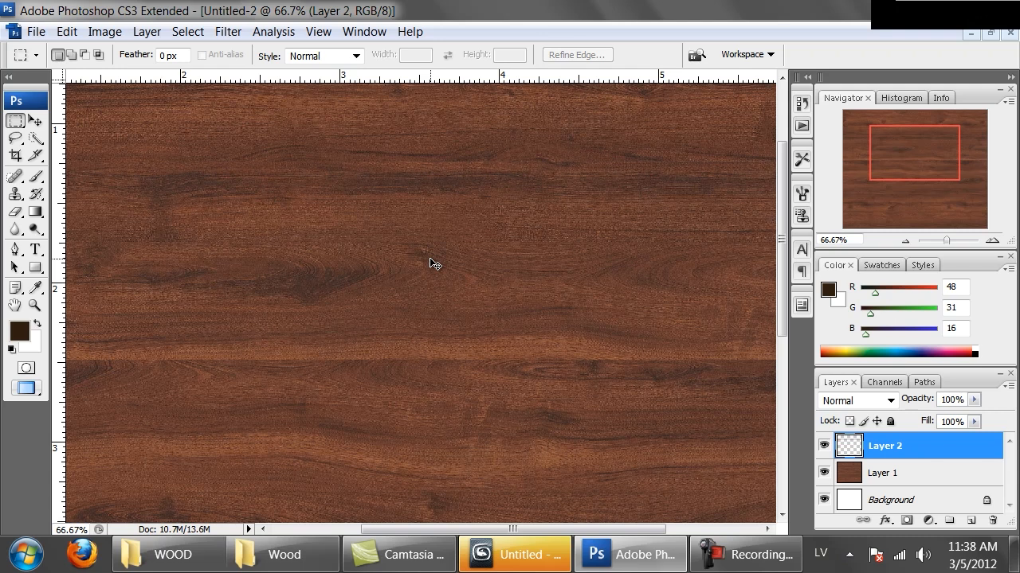
key("ctrl+minus")
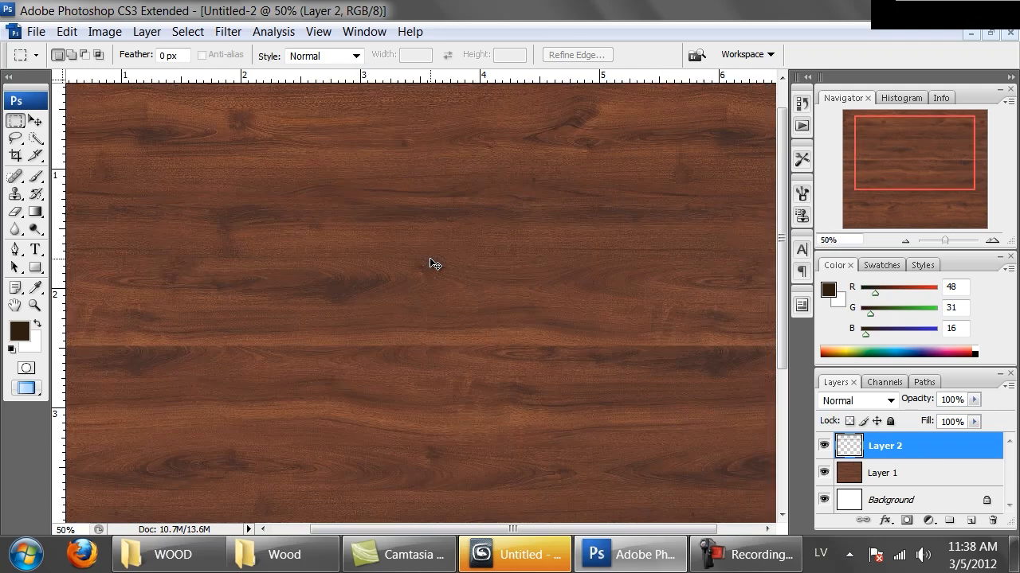
key("ctrl+minus")
key("ctrl+minus")
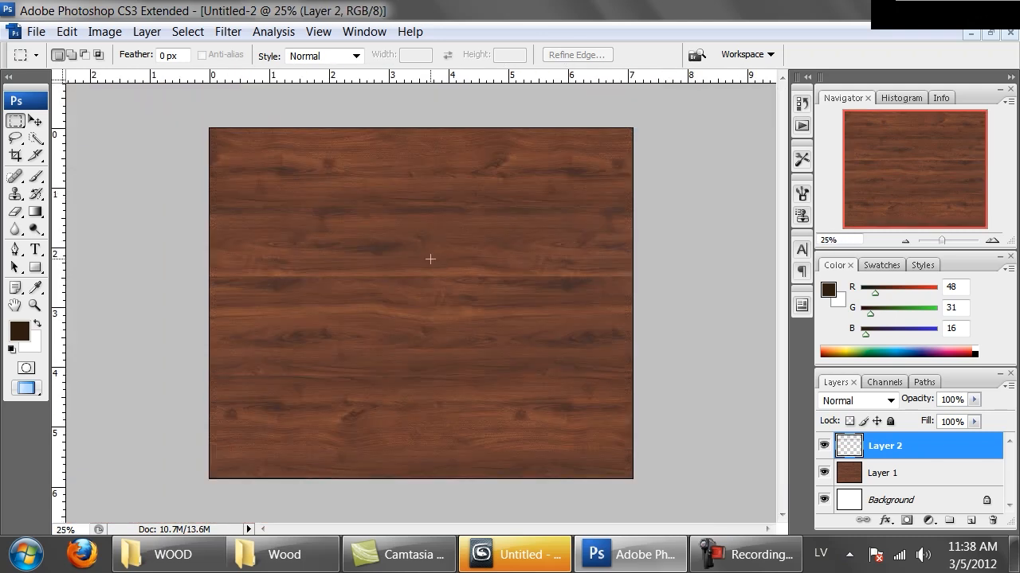
key("ctrl+e")
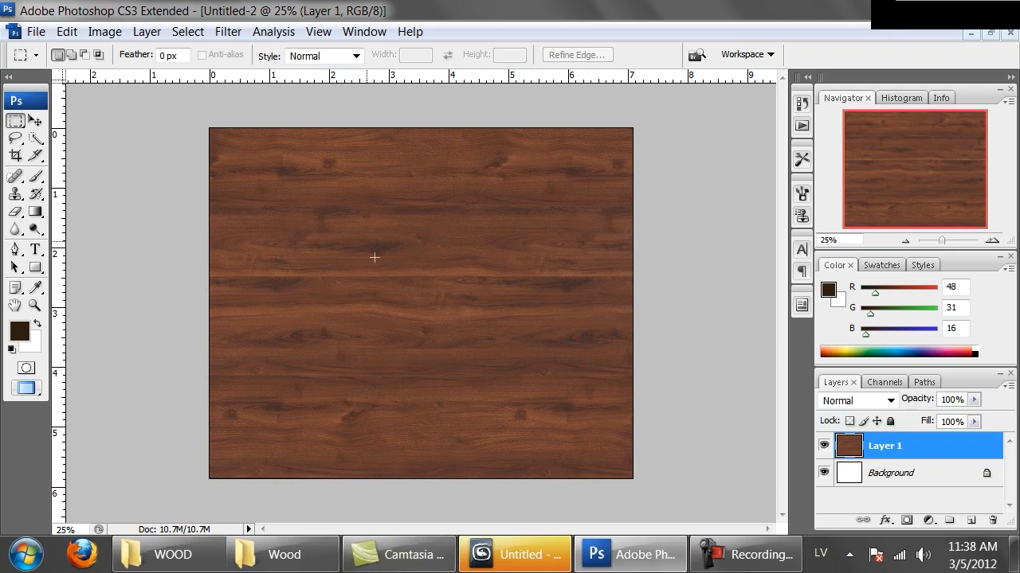
Preview the vertical tiling of Layer 1 with the Offset filter at horizontal 0, vertical +1114 and Wrap Around.
left_click(226, 35)
mouse_move(350, 448)
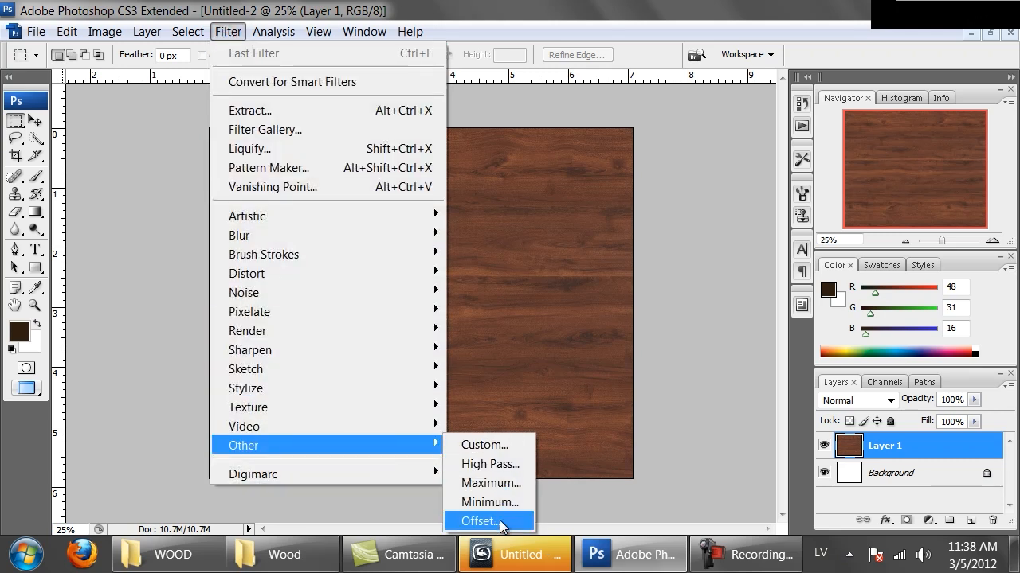
left_click(500, 521)
left_click_drag(1002, 256, 666, 226)
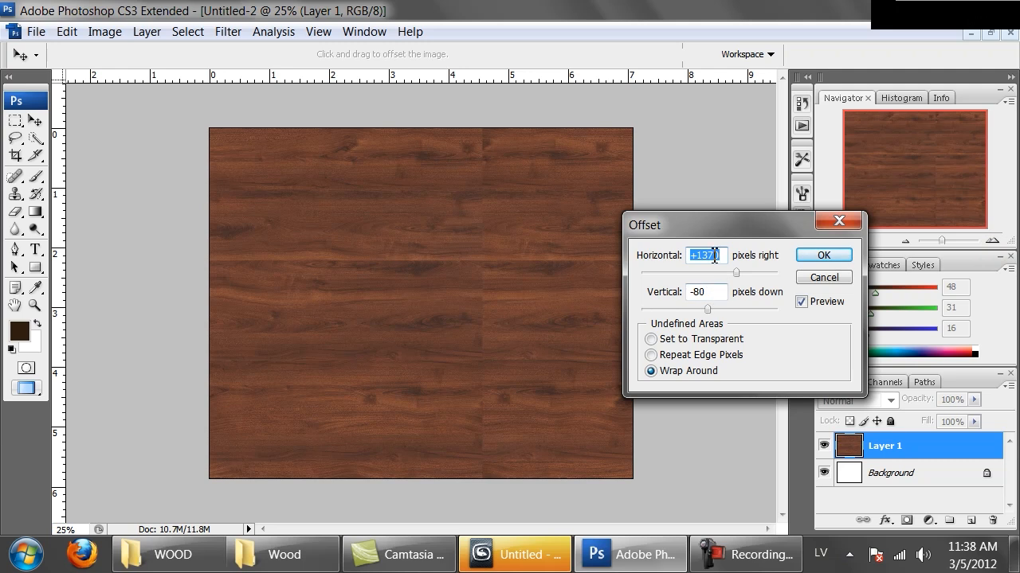
type("0")
left_click(715, 292)
left_click_drag(719, 312, 733, 313)
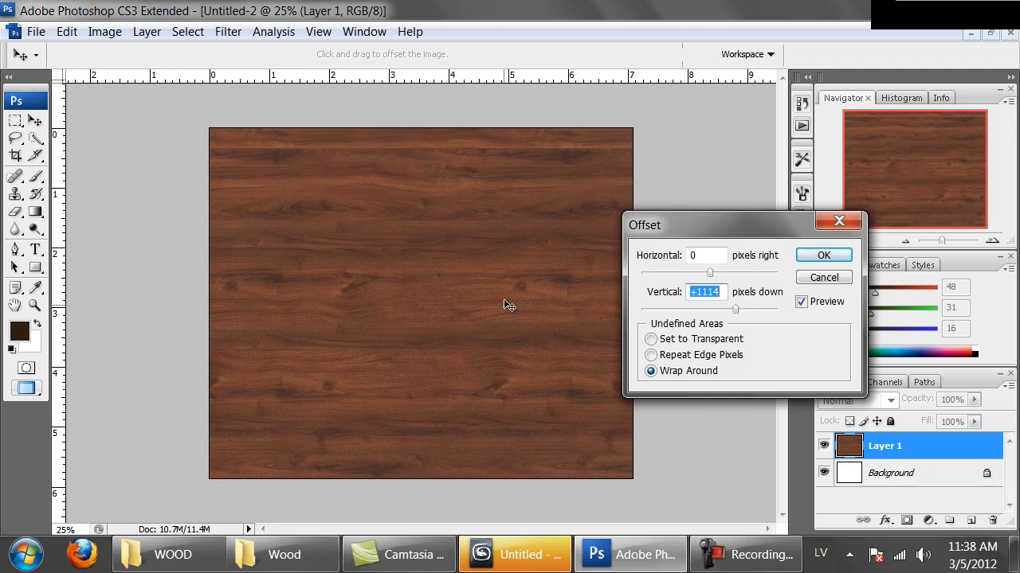
left_click_drag(674, 225, 707, 160)
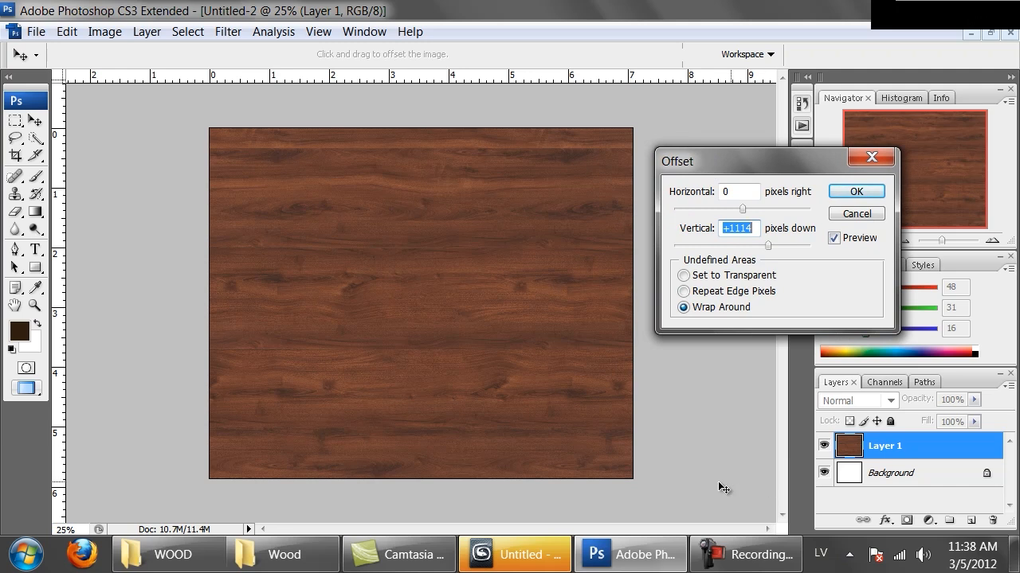
Preview the horizontal tiling with offsets of horizontal +1014 and vertical 0, and cancel the filter.
type("0")
left_click(749, 191)
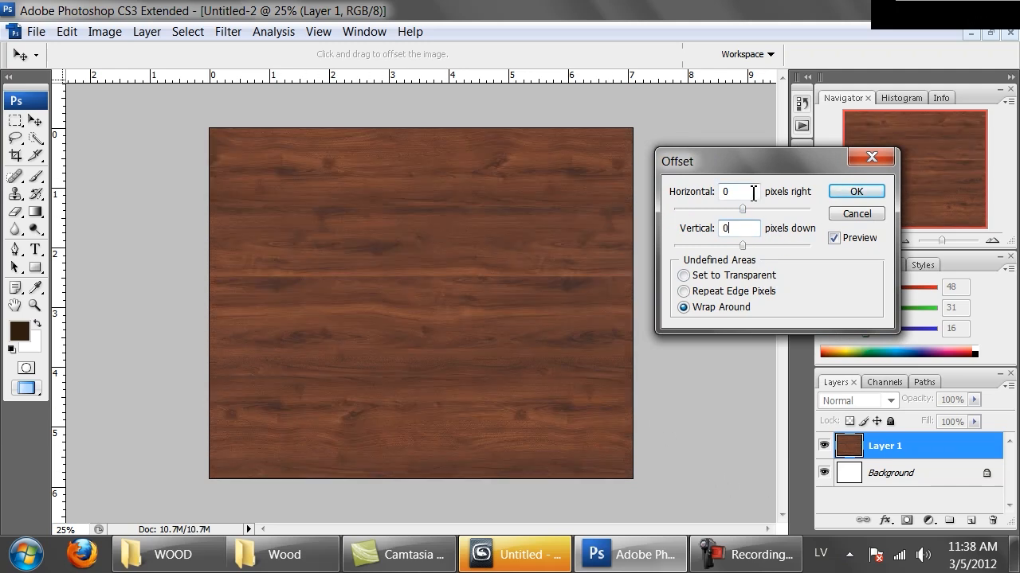
left_click(762, 209)
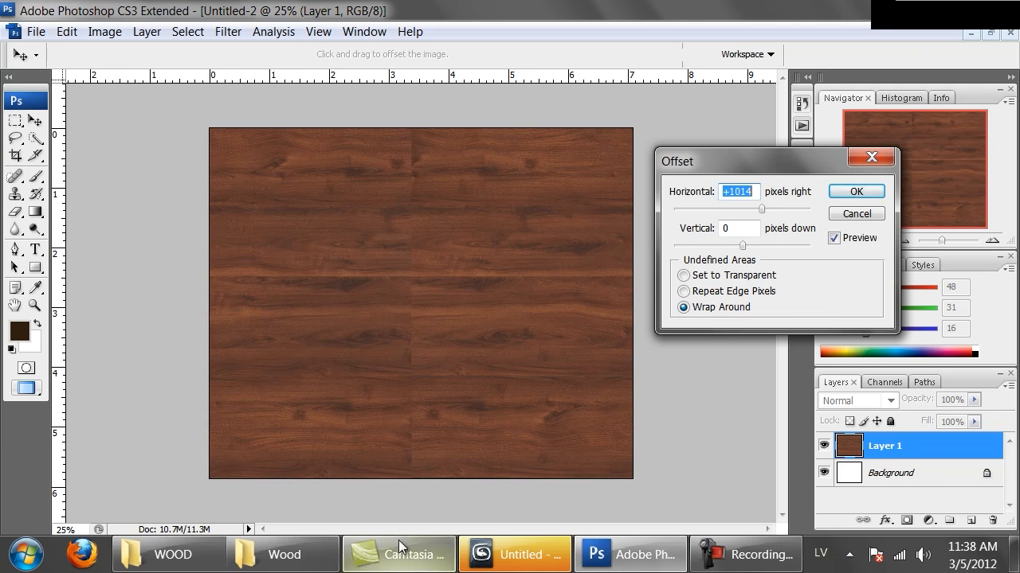
left_click(835, 214)
Copy the entire Layer 1 image and offset the layer by +1139 pixels horizontally and -80 vertically with Wrap Around.
key("ctrl+a")
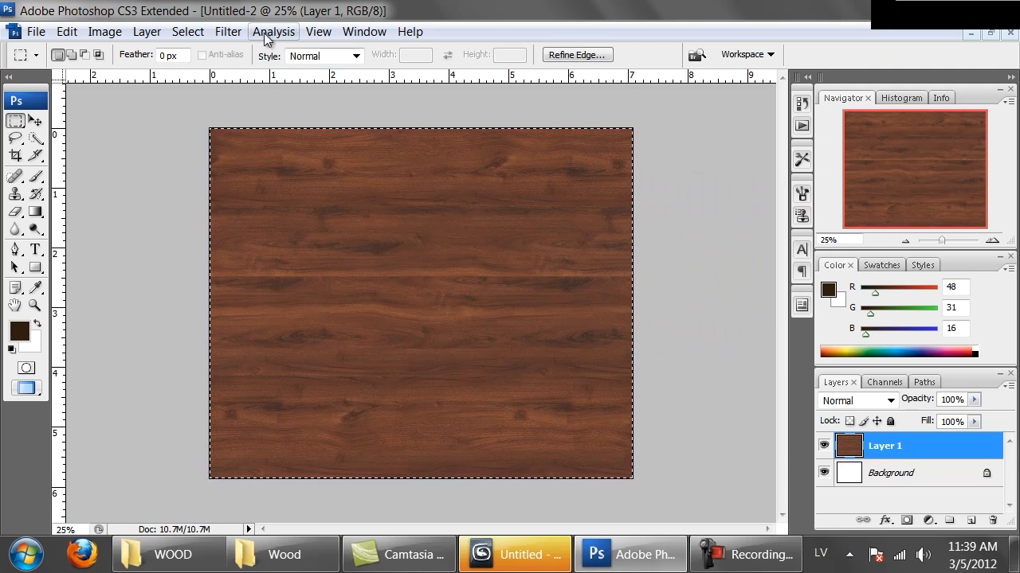
left_click(229, 33)
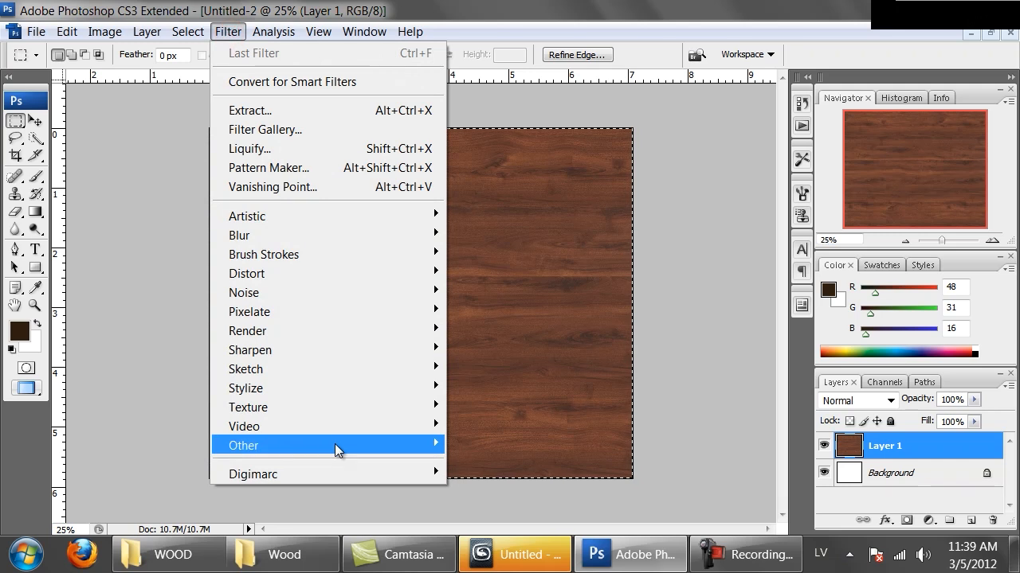
mouse_move(335, 444)
left_click(479, 521)
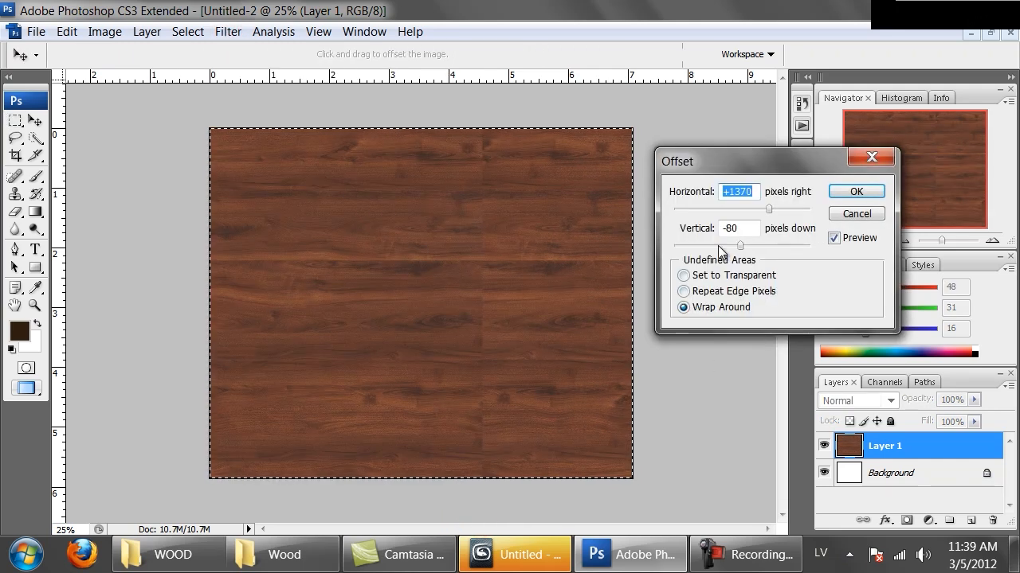
left_click(755, 208)
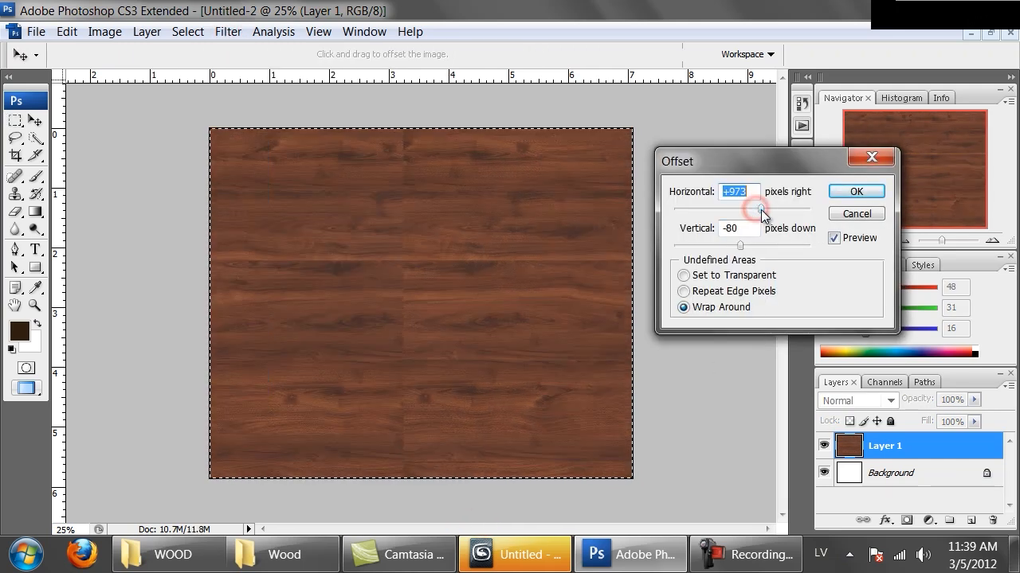
left_click(763, 211)
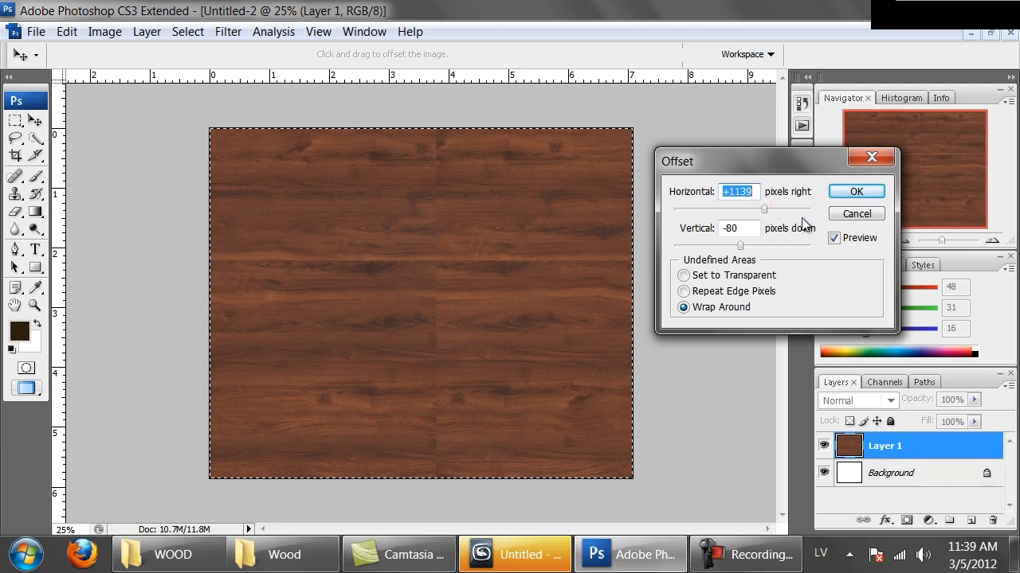
left_click(856, 191)
Paste the copied original texture as a new layer above the offset Layer 1 and switch to the Eraser tool.
left_click(672, 137)
key("ctrl+v")
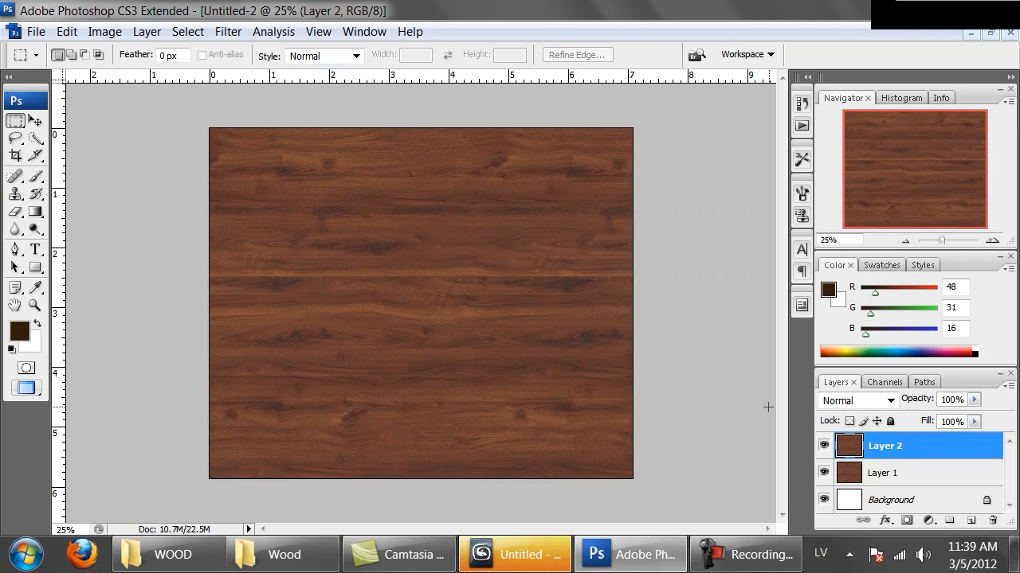
left_click(824, 446)
left_click(824, 446)
left_click(823, 446)
left_click(824, 446)
key("e")
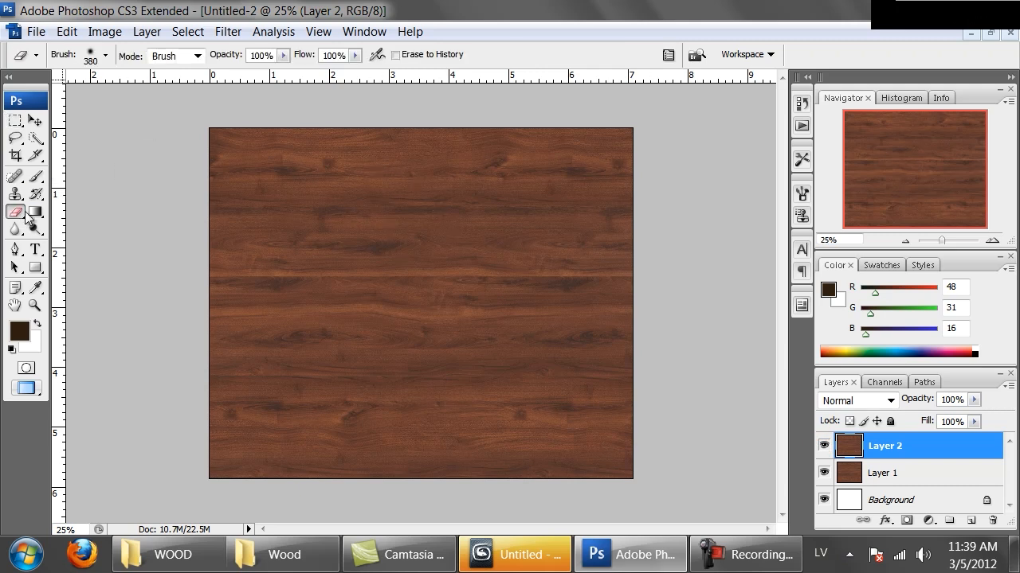
Set the Eraser diameter to 453 px and erase patches of Layer 2 along its outer edges to blend it with Layer 1.
right_click(273, 279)
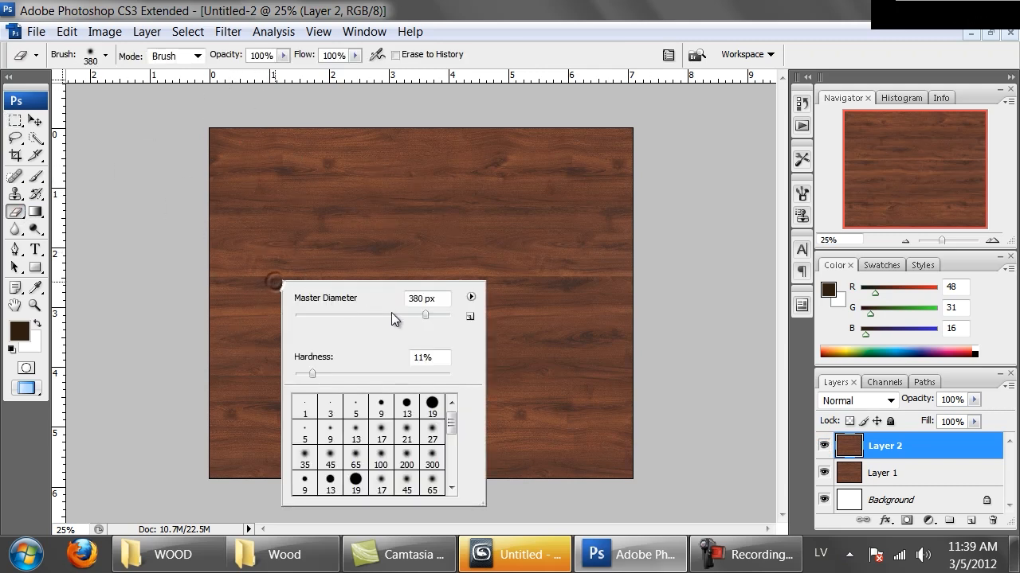
left_click_drag(430, 316, 431, 316)
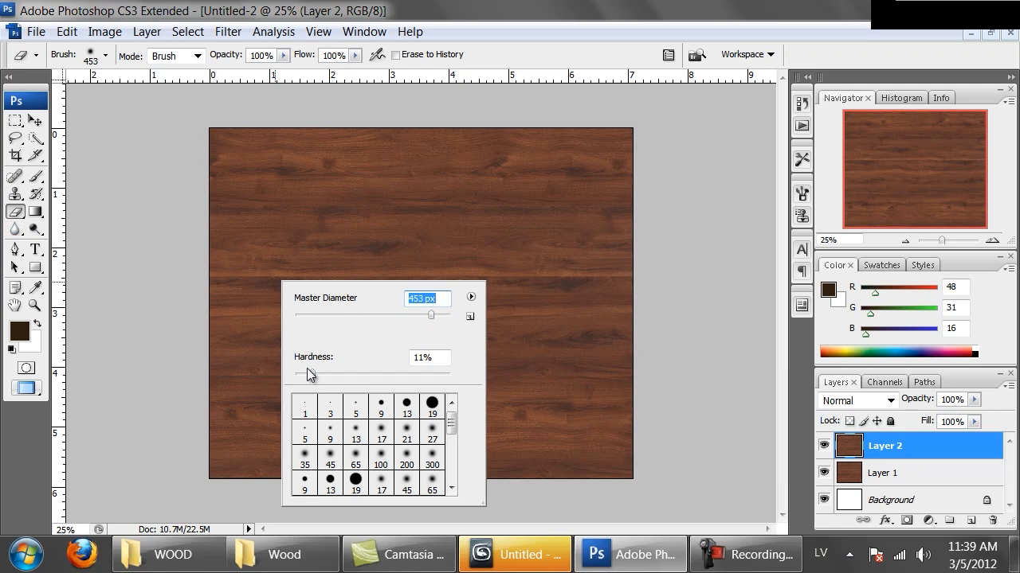
left_click(198, 125)
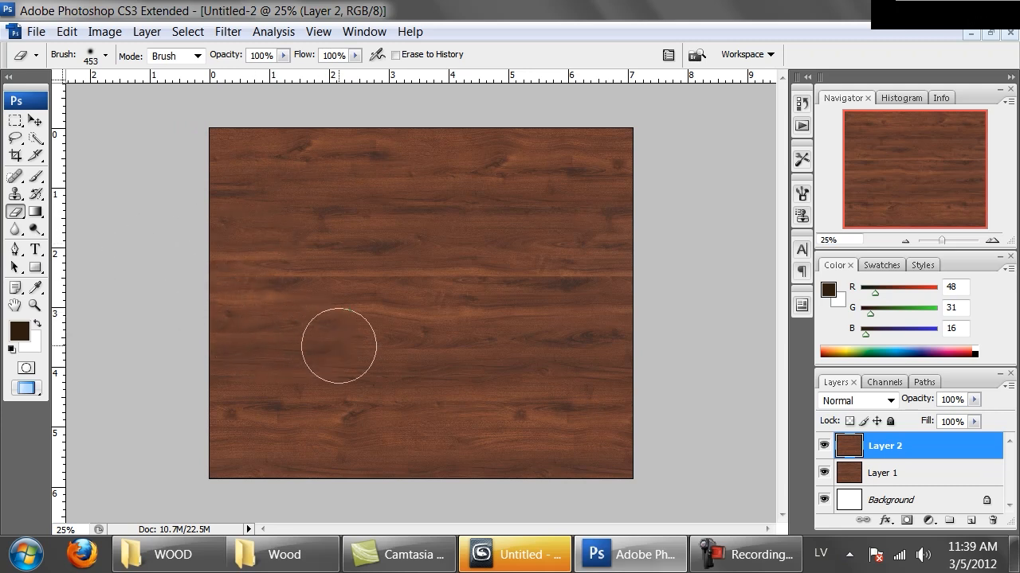
left_click_drag(200, 465, 113, 489)
mouse_move(714, 453)
left_mouse_down()
mouse_move(583, 473)
mouse_move(564, 444)
mouse_move(601, 425)
mouse_move(505, 462)
mouse_move(460, 506)
mouse_move(668, 345)
mouse_move(569, 315)
mouse_move(533, 205)
mouse_move(565, 132)
mouse_move(289, 86)
left_mouse_up()
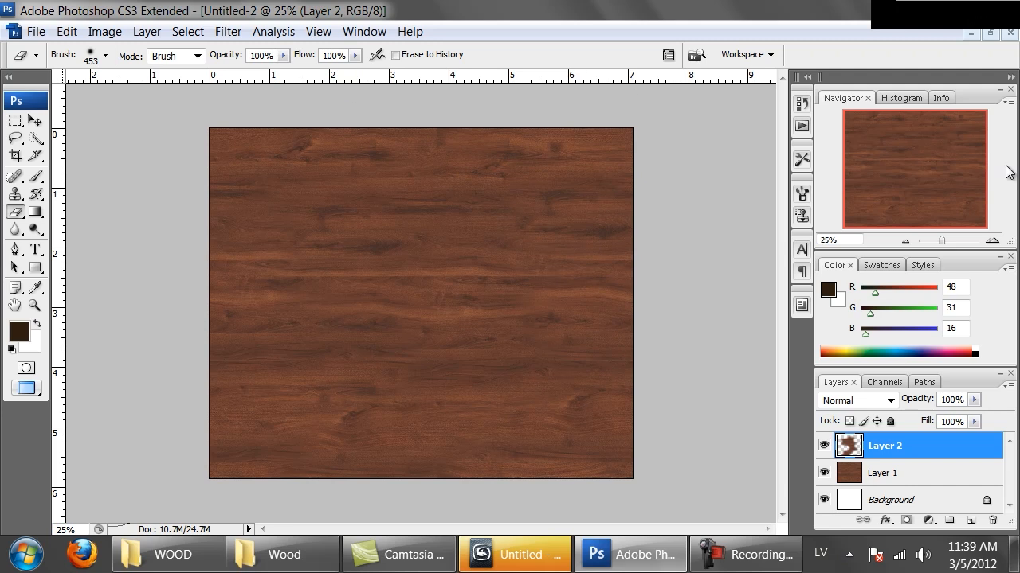
Examine the blended wood grain up close for seams and compare the image with Layer 2 hidden and shown.
key("ctrl+plus")
key("ctrl+plus")
key("ctrl+plus")
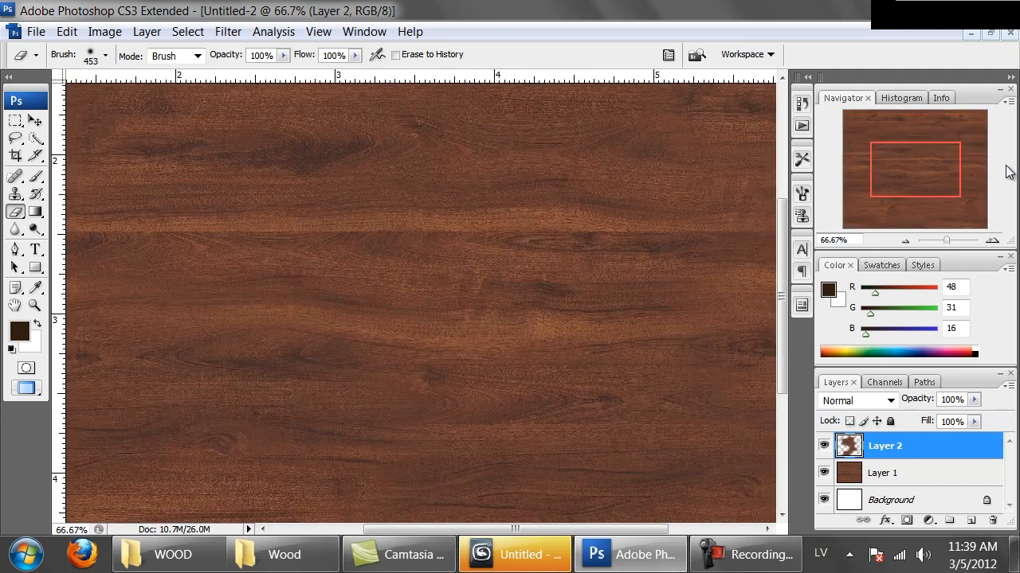
left_click_drag(662, 403, 464, 160)
left_click_drag(539, 196, 571, 145)
left_click_drag(492, 387, 341, 283)
left_click_drag(505, 289, 398, 396)
left_click_drag(426, 299, 419, 464)
key("ctrl+minus")
key("ctrl+minus")
key("ctrl+minus")
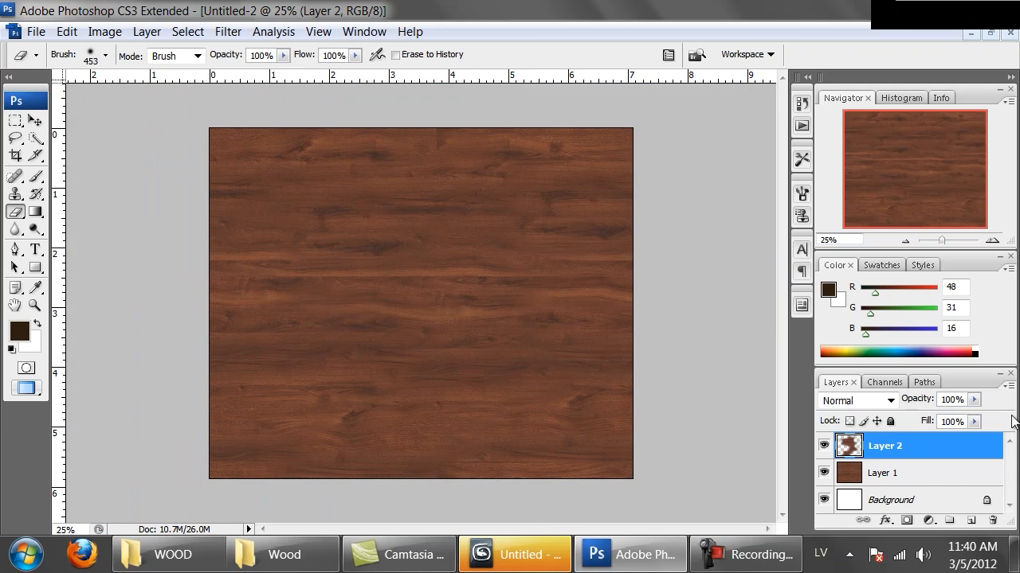
left_click(824, 444)
left_click(824, 445)
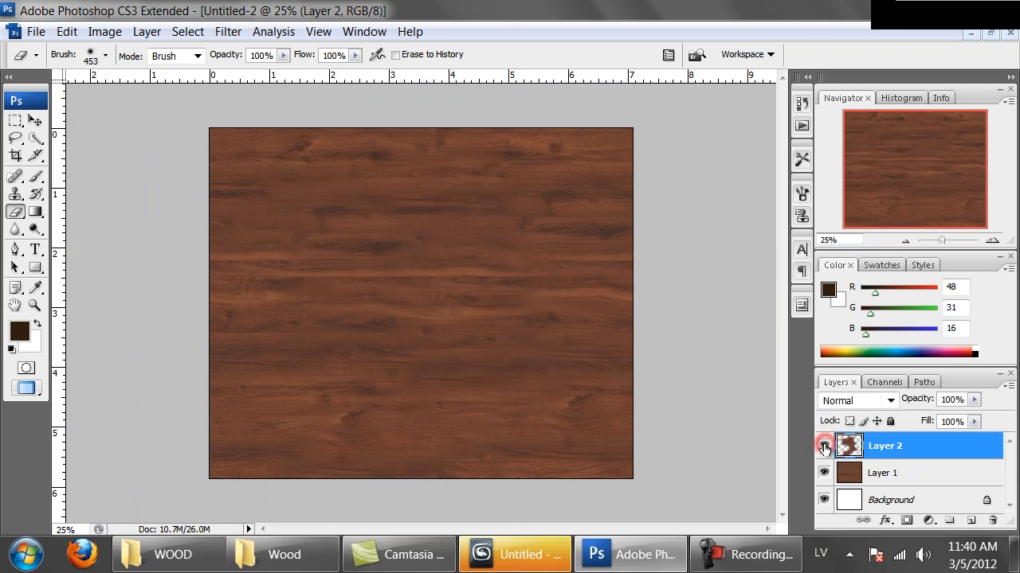
left_click(824, 447)
left_click(825, 447)
Merge Layer 2 down into Layer 1.
key("ctrl+plus")
key("ctrl+plus")
key("ctrl+plus")
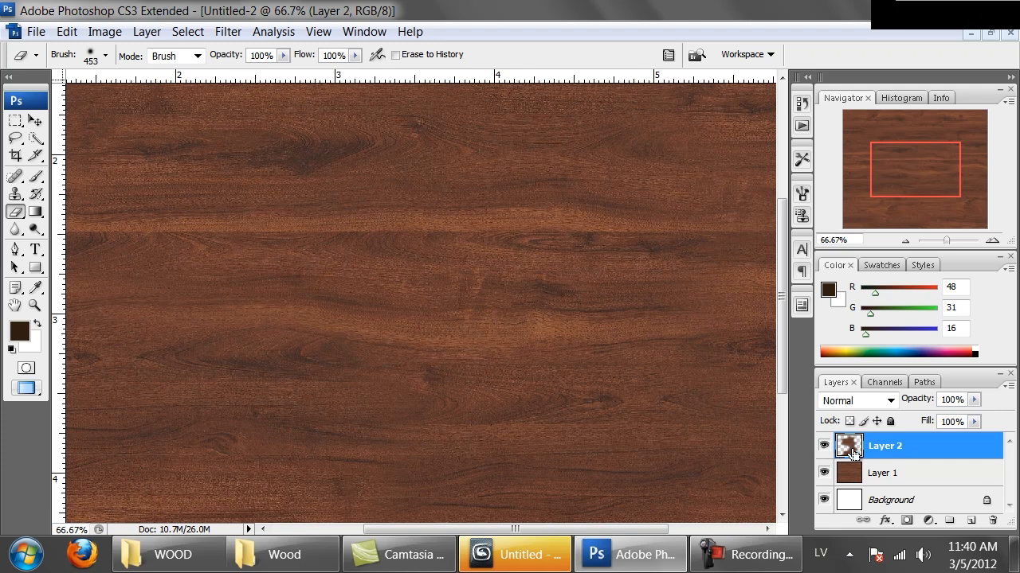
left_click_drag(425, 377, 360, 110)
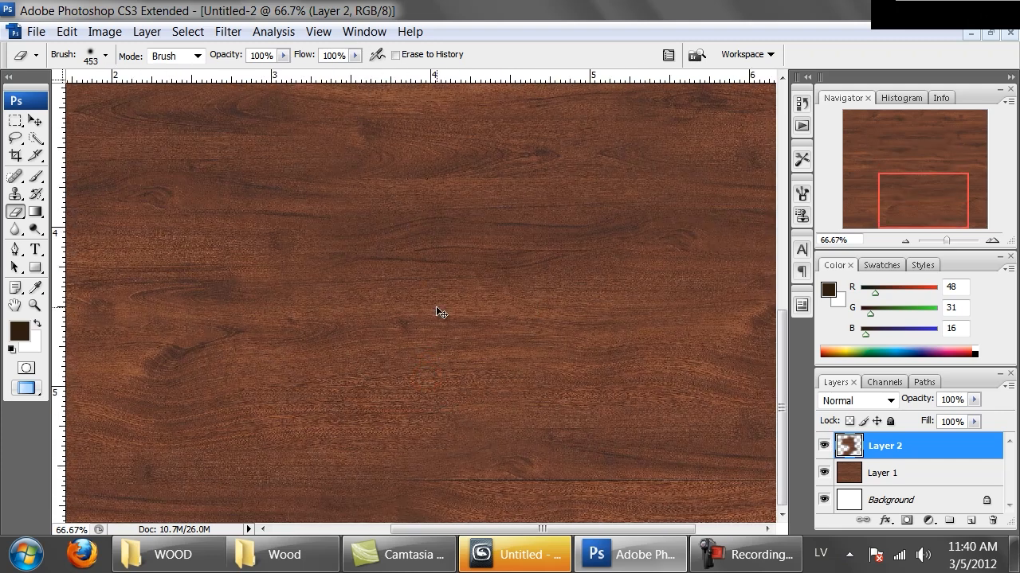
key("ctrl+e")
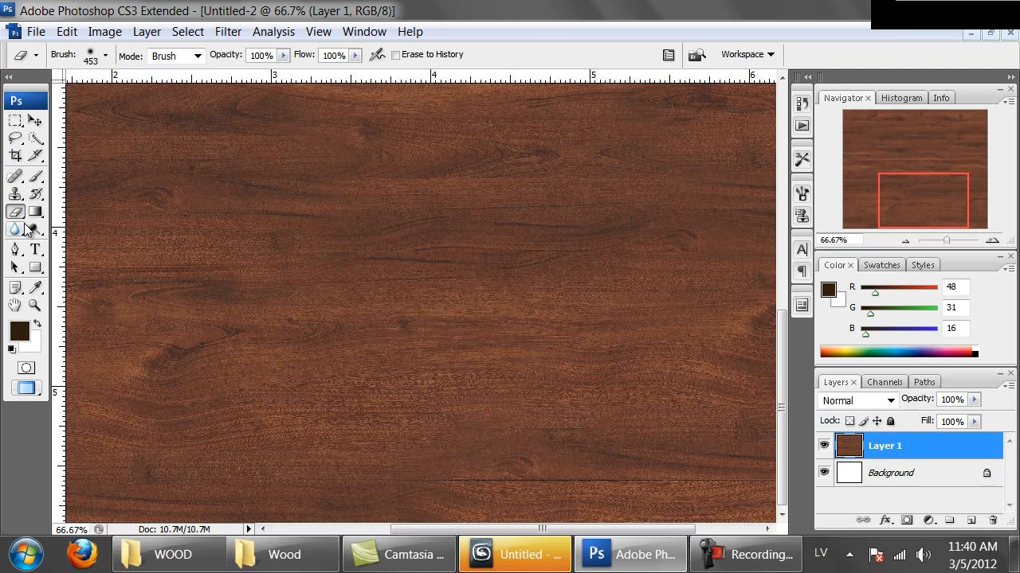
Remove the thin dark horizontal seam near the texture's lower edge with the Clone Stamp, sampling clean grain just above it.
left_click(15, 194)
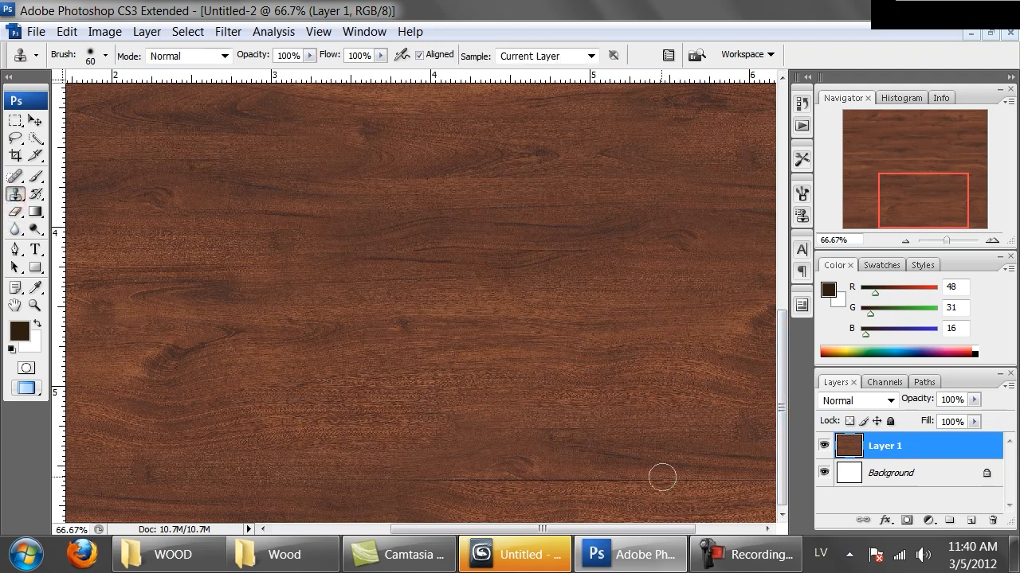
left_click(633, 389, "alt")
left_click_drag(572, 261, 428, 260)
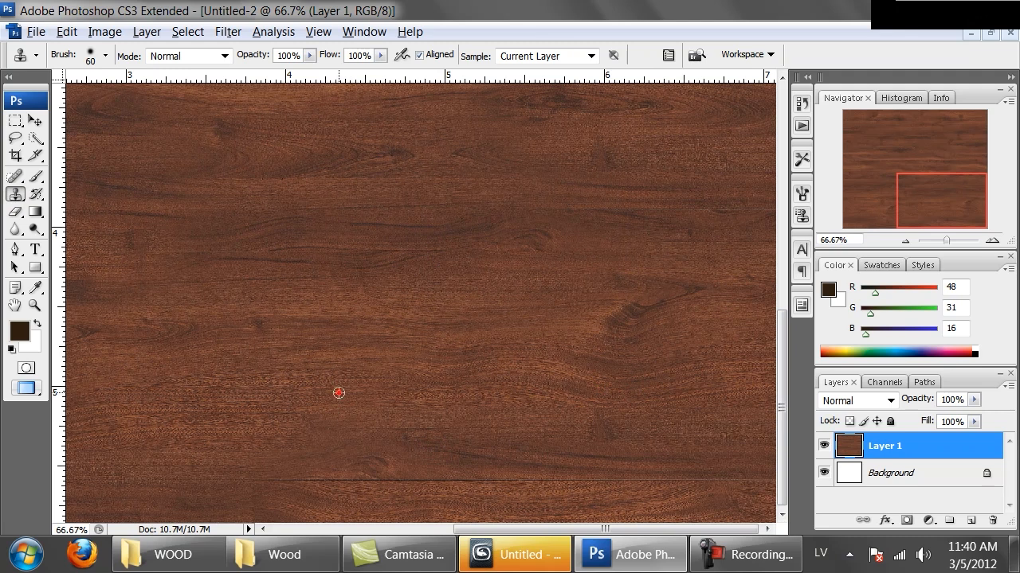
left_click_drag(259, 480, 669, 482)
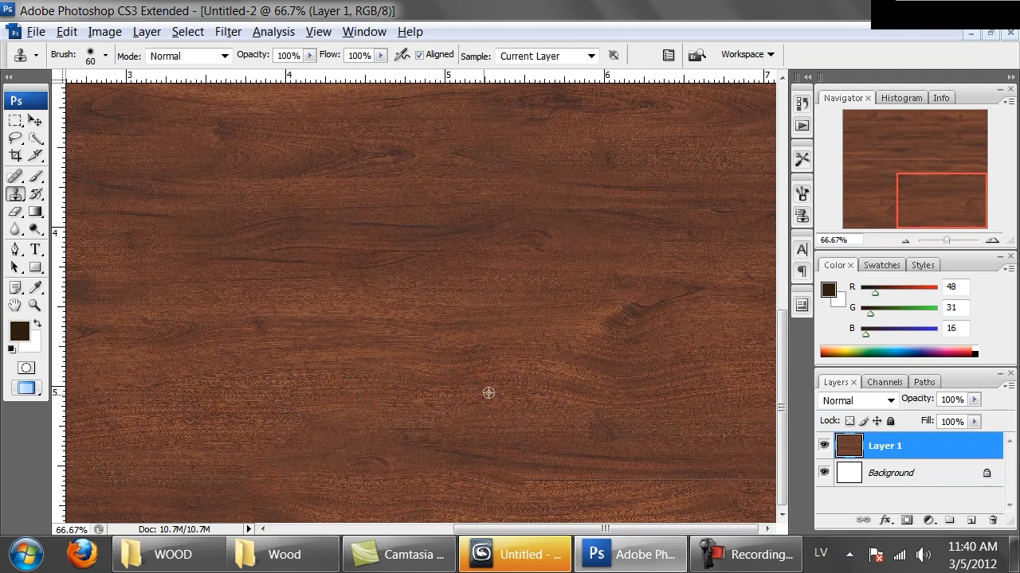
left_click_drag(535, 483, 780, 483)
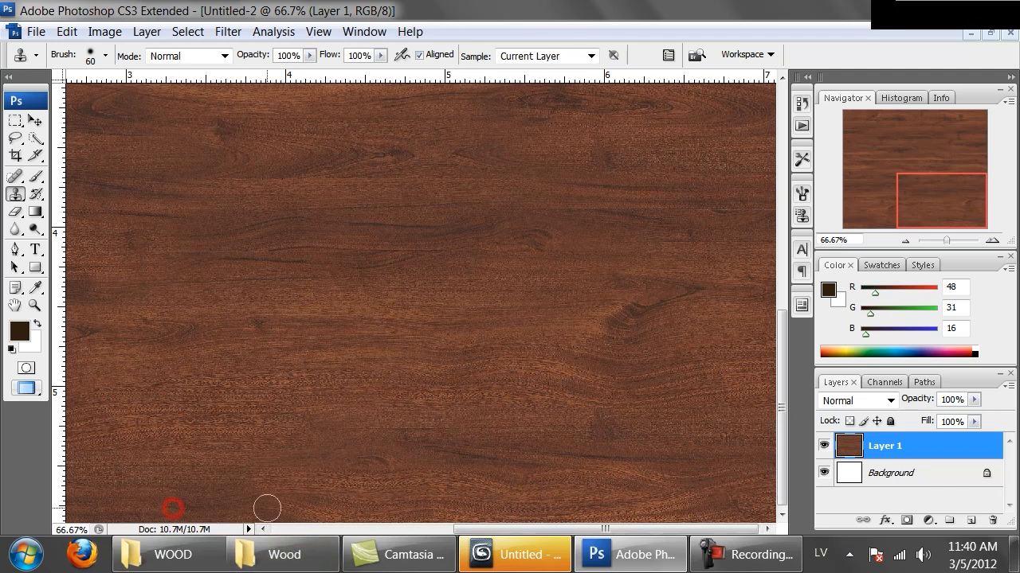
Clone over the short vertical seam near the middle of the texture's upper edge.
left_click_drag(313, 269, 382, 470)
left_click_drag(471, 325, 161, 416)
left_click_drag(300, 287, 287, 430)
left_click_drag(226, 210, 232, 255)
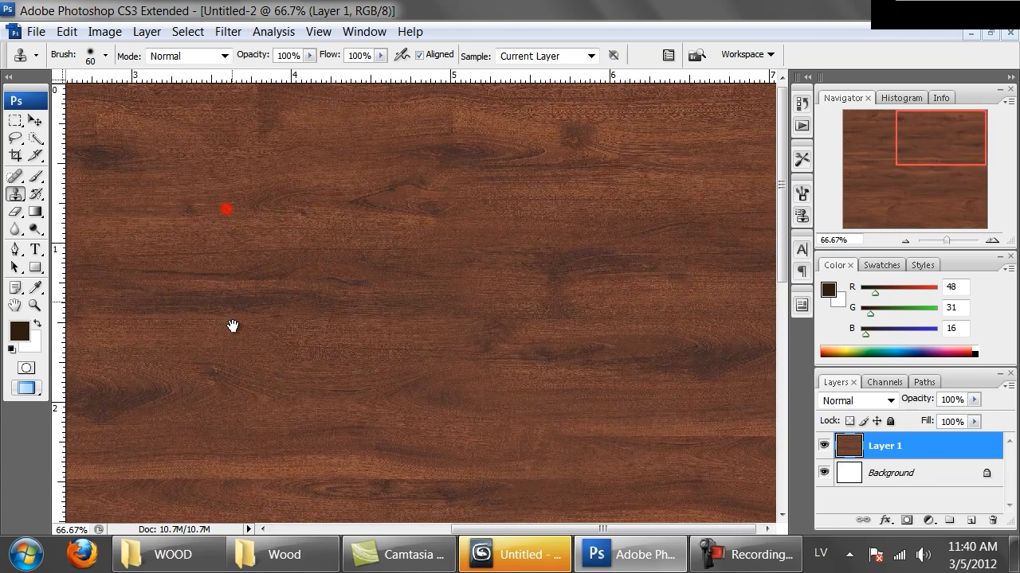
left_click_drag(236, 175, 443, 202)
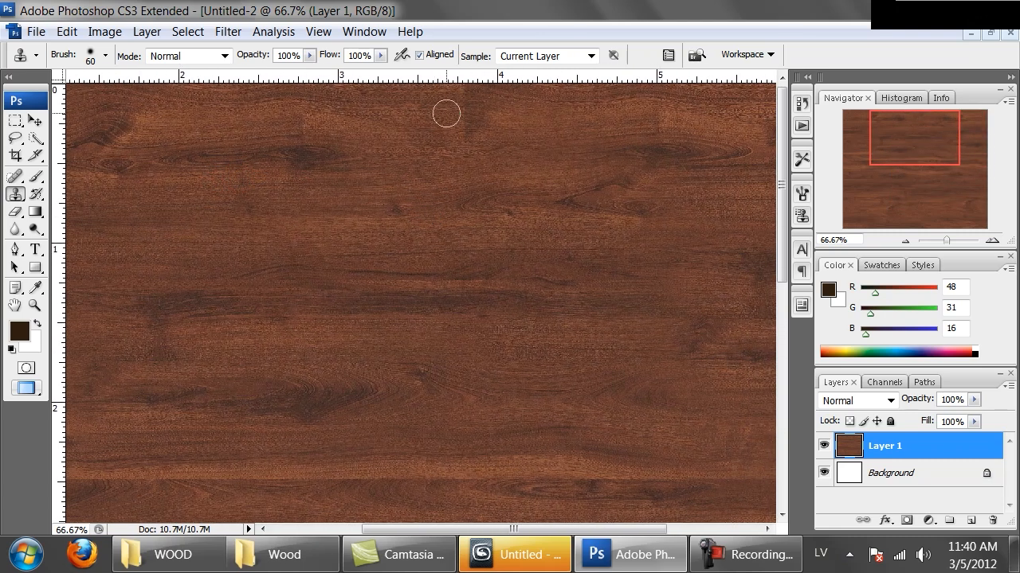
mouse_move(458, 132)
left_mouse_down()
mouse_move(483, 132)
mouse_move(467, 94)
left_mouse_up()
key("ctrl+minus")
key("ctrl+minus")
key("ctrl+minus")
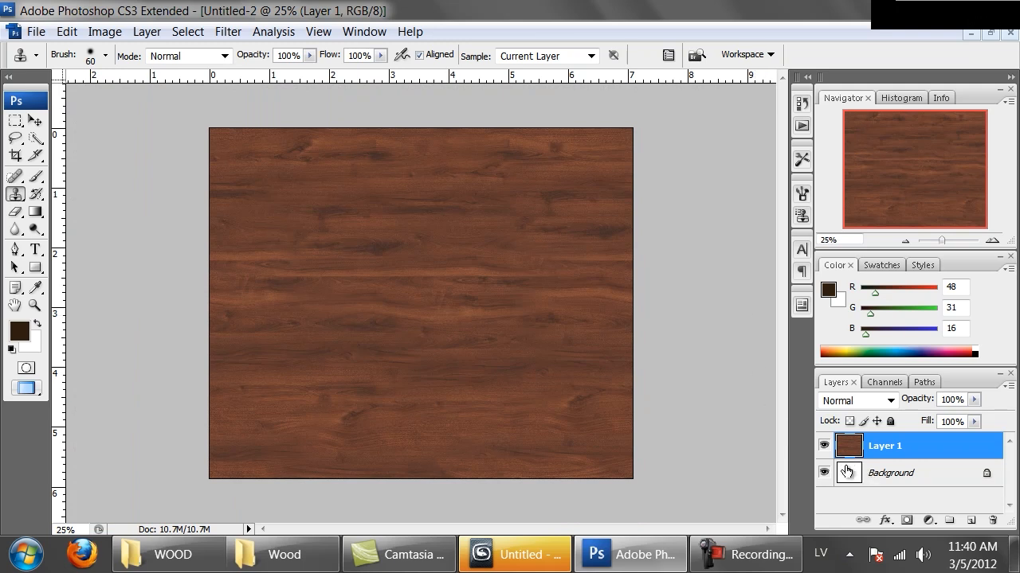
key("ctrl+plus")
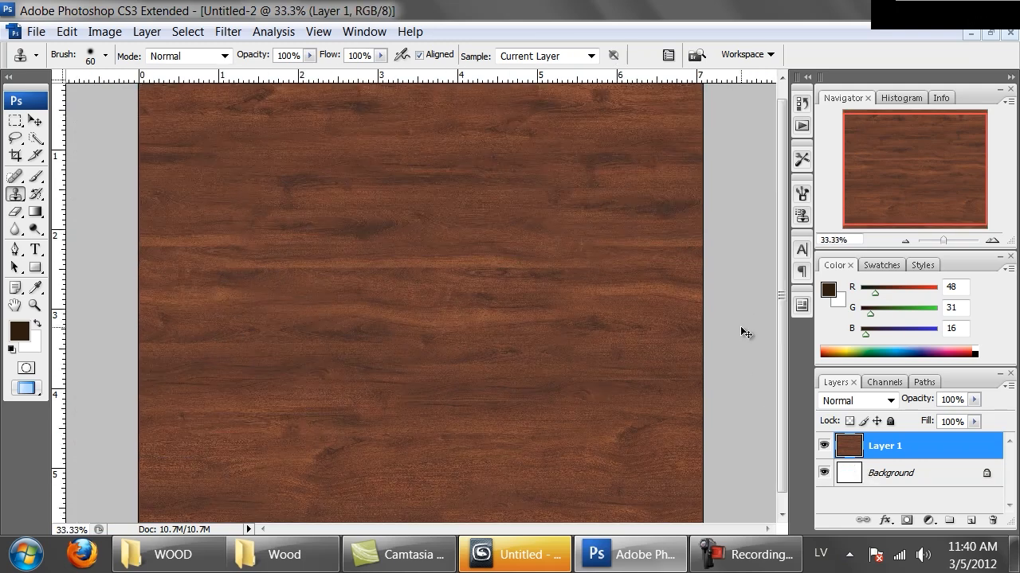
key("ctrl+minus")
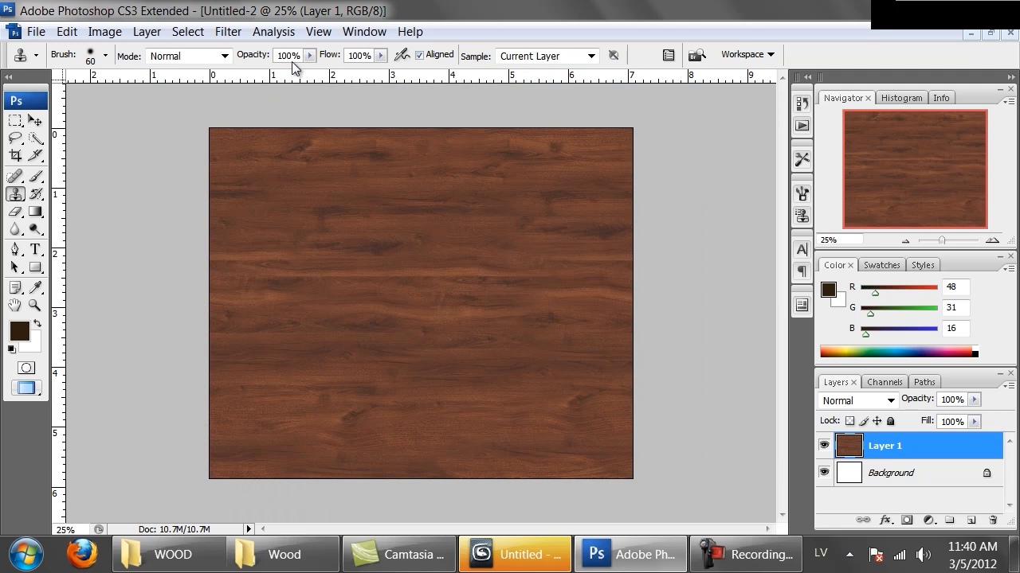
Test the tiling of Layer 1 with the Offset filter, setting horizontal to -393 and vertical to +463 with Wrap Around.
left_click(228, 31)
mouse_move(412, 447)
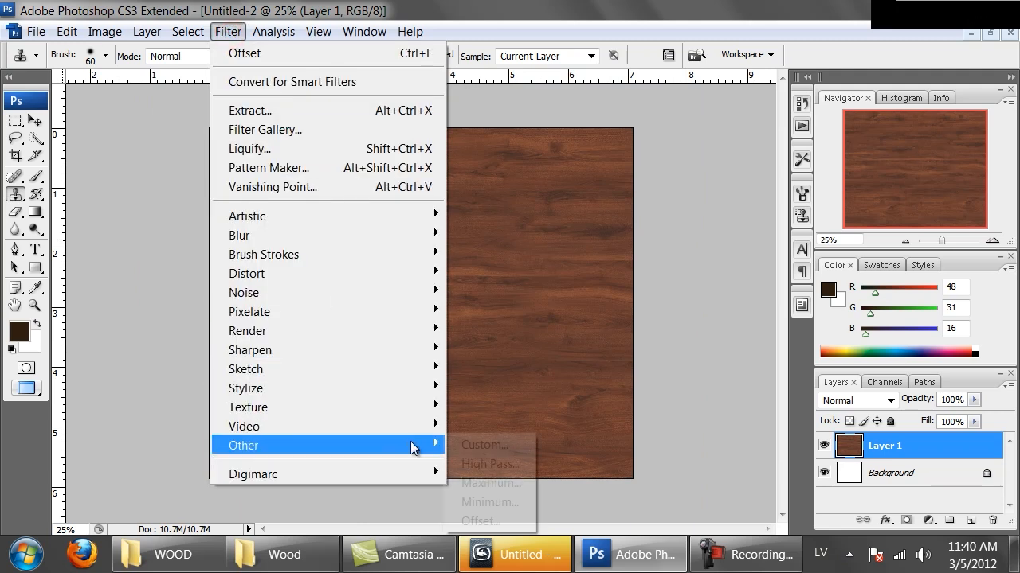
left_click(510, 518)
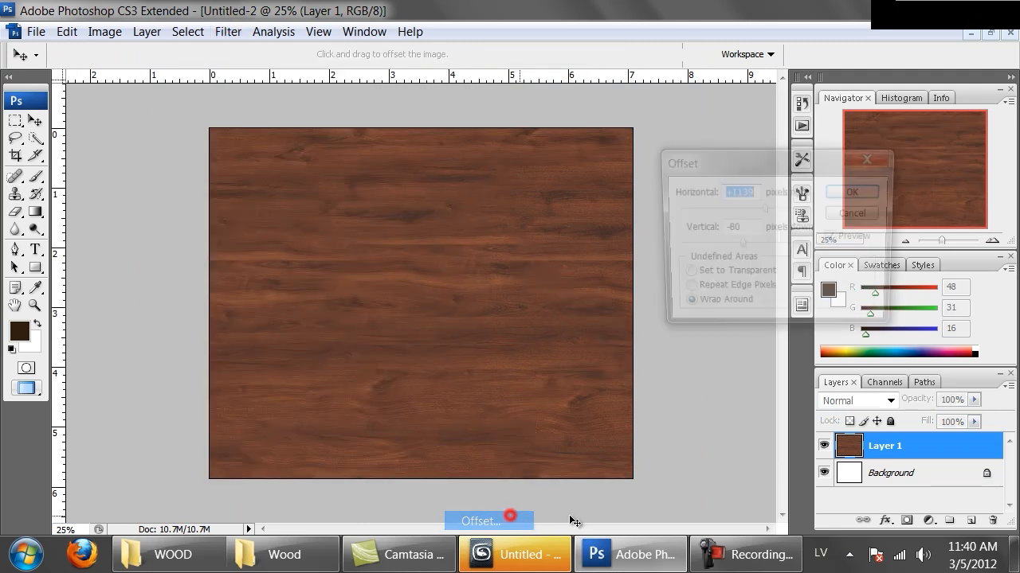
left_click(753, 245)
left_click(783, 209)
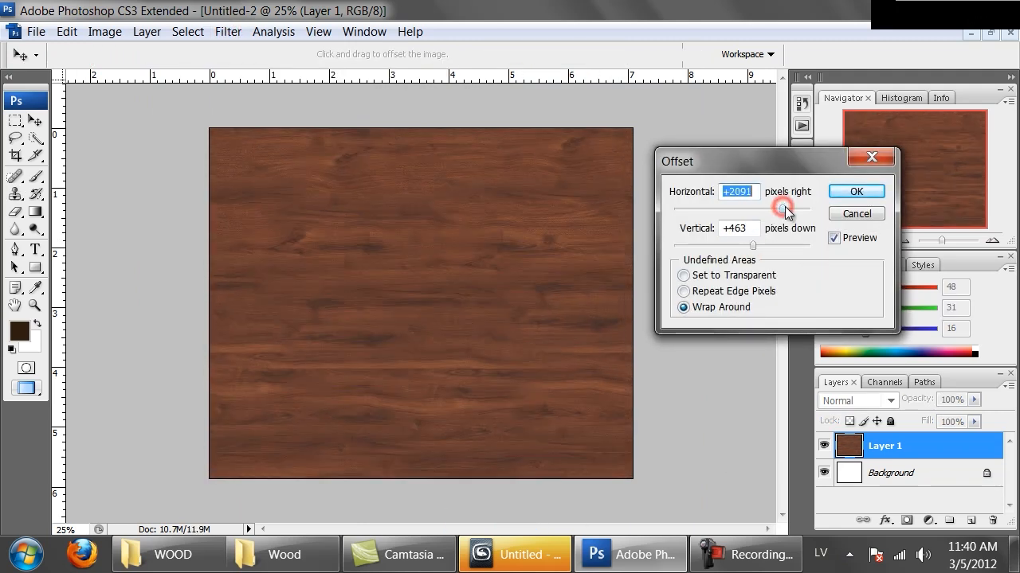
left_click(720, 208)
left_click(694, 209)
left_click_drag(716, 209, 732, 210)
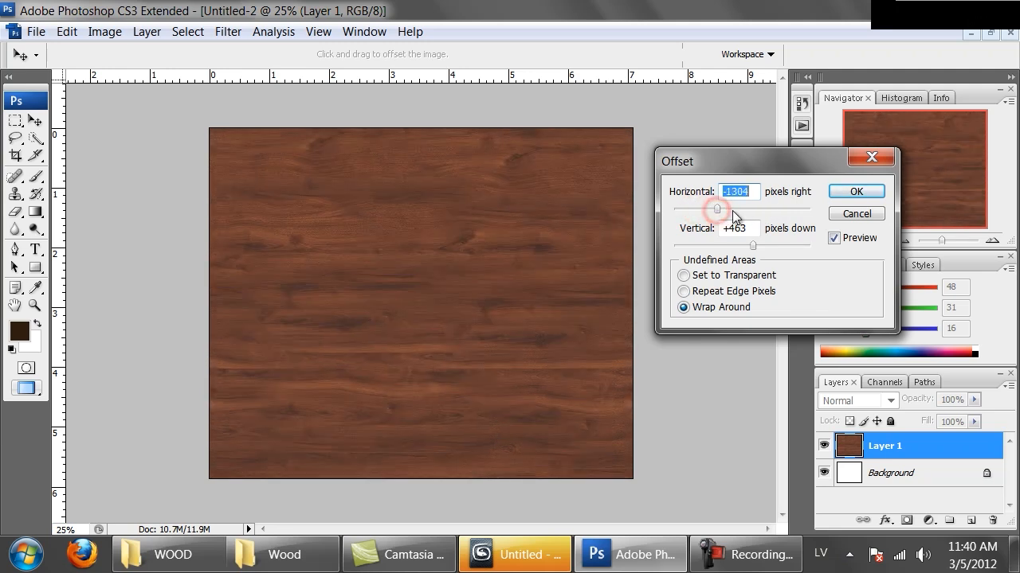
Set the vertical offset to -1388 pixels and apply the Offset filter.
left_click(778, 245)
left_click(779, 246)
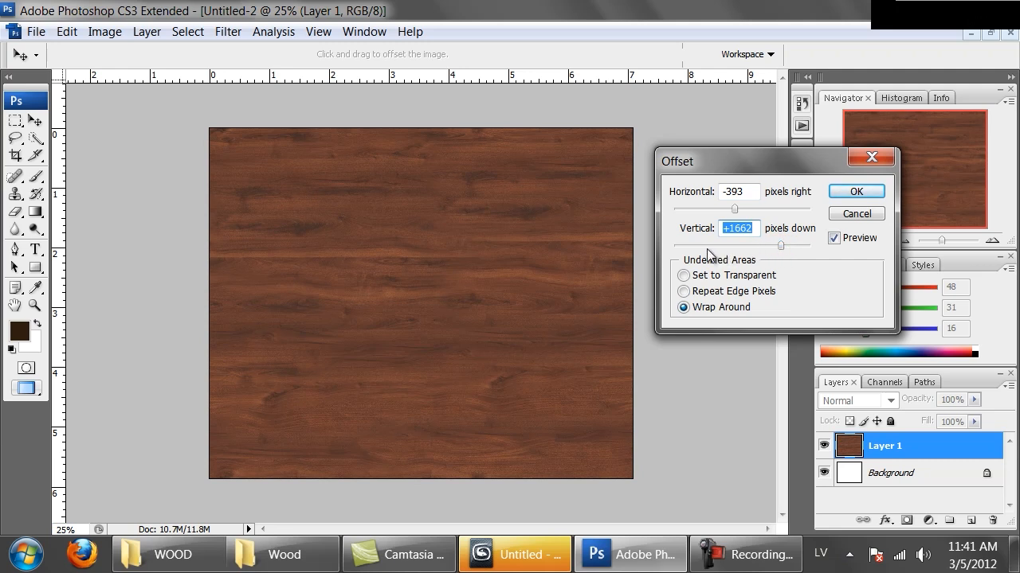
left_click_drag(689, 246, 709, 246)
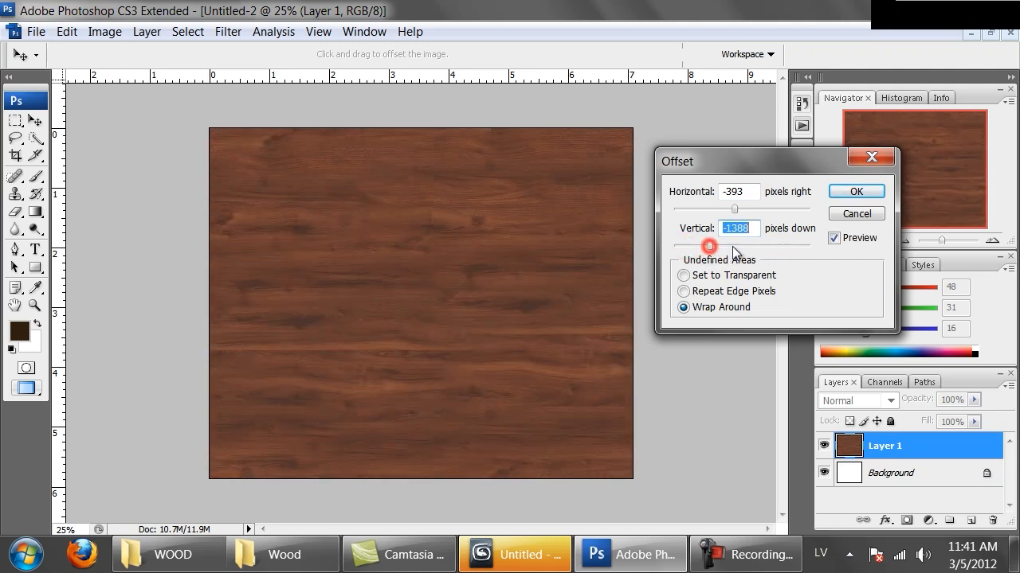
left_click(856, 193)
Start saving the document and choose the wood texture folder inside the Desktop folders as the destination.
key("s")
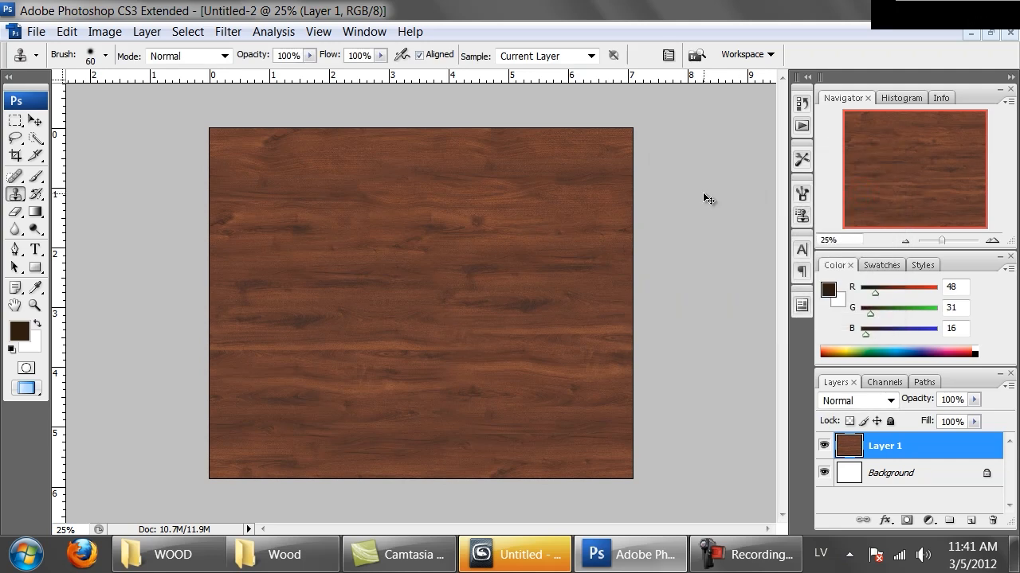
key("ctrl+s")
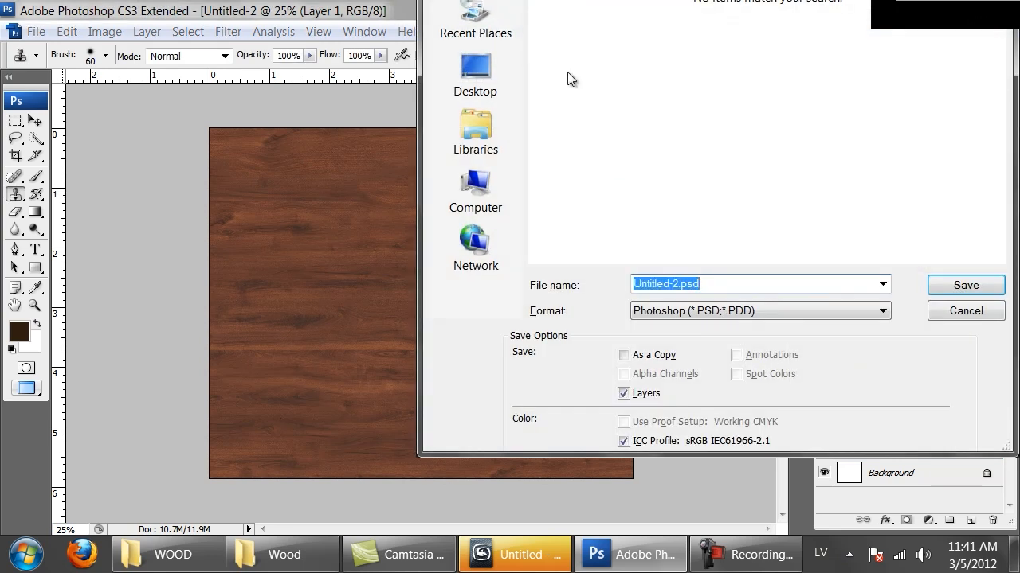
left_click(482, 74)
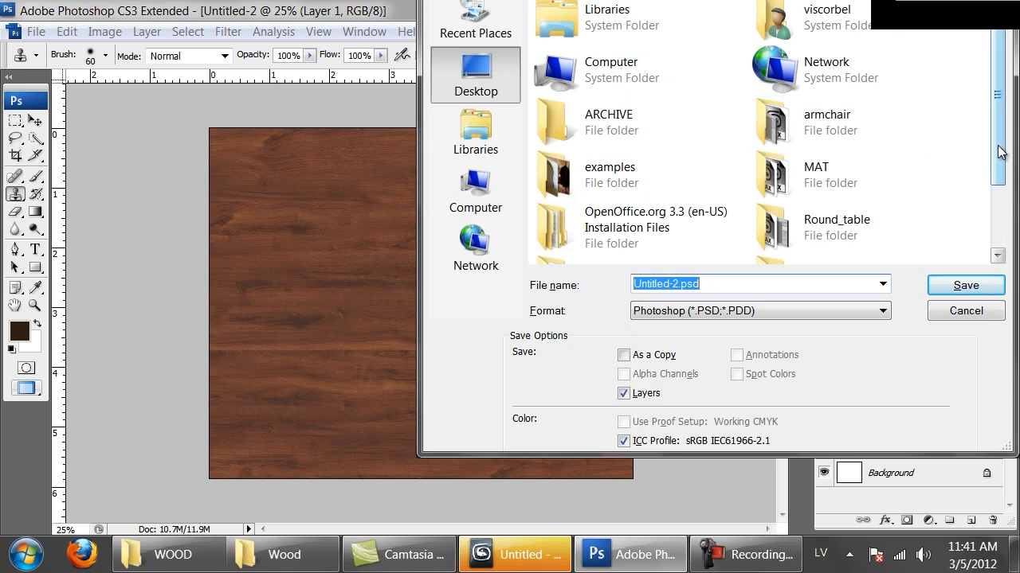
scroll(763, 117, "down", 1)
left_click(763, 116)
double_click(763, 117)
double_click(580, 56)
double_click(563, 35)
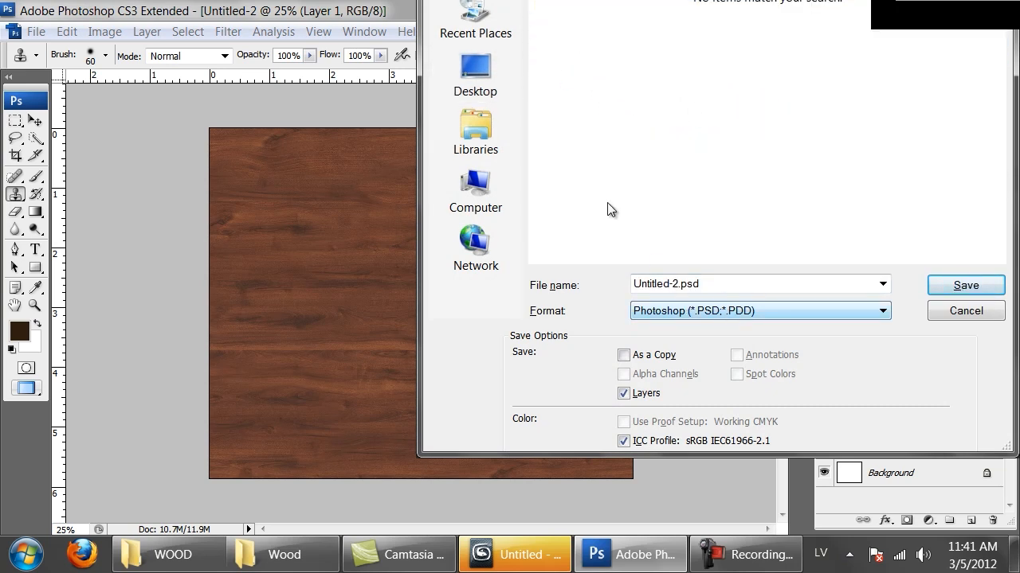
Save the texture in PNG format as Mahogany_natural and accept the PNG options.
left_click(788, 311)
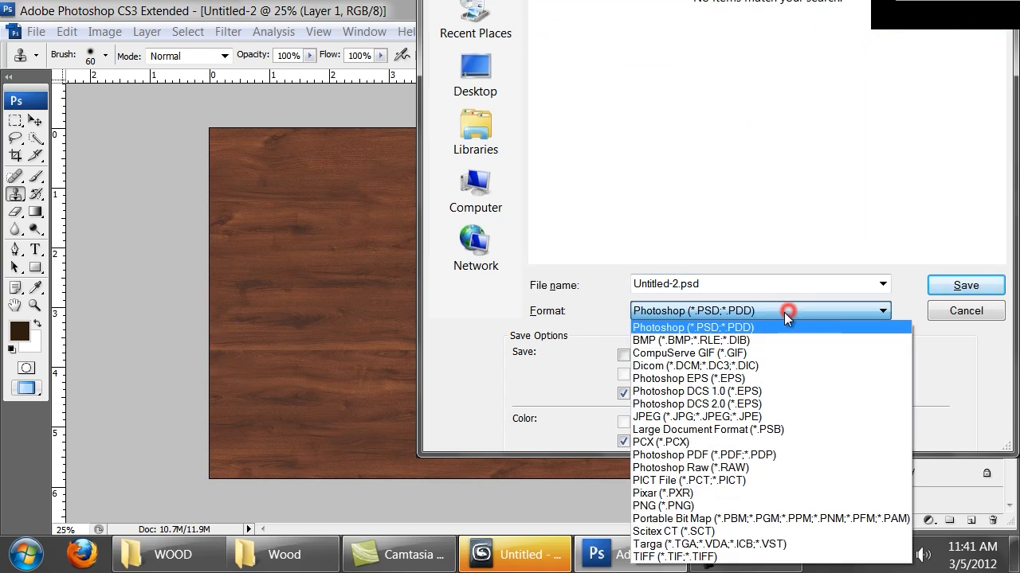
left_click(711, 488)
left_click(722, 285)
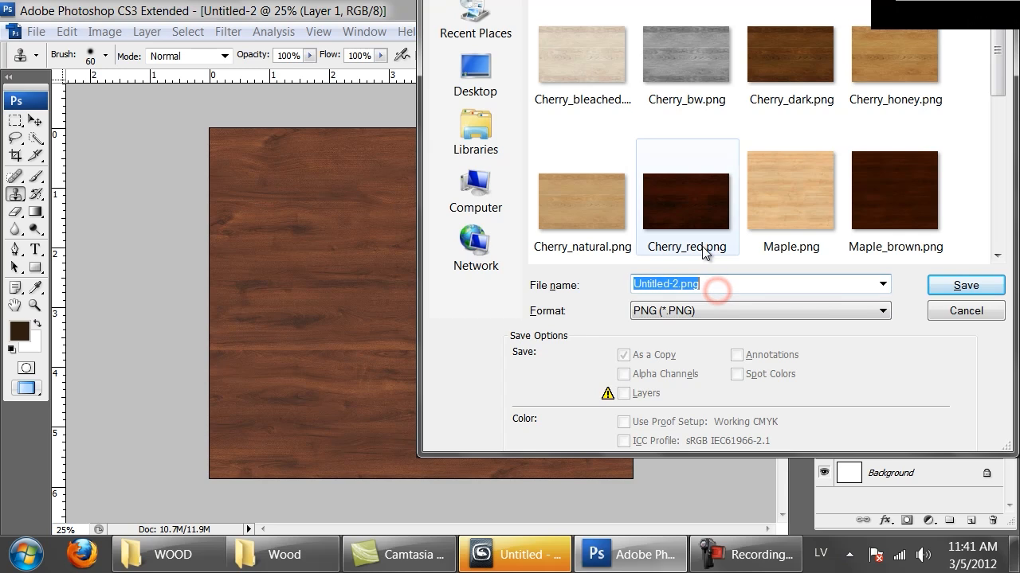
type("Mahogany_na")
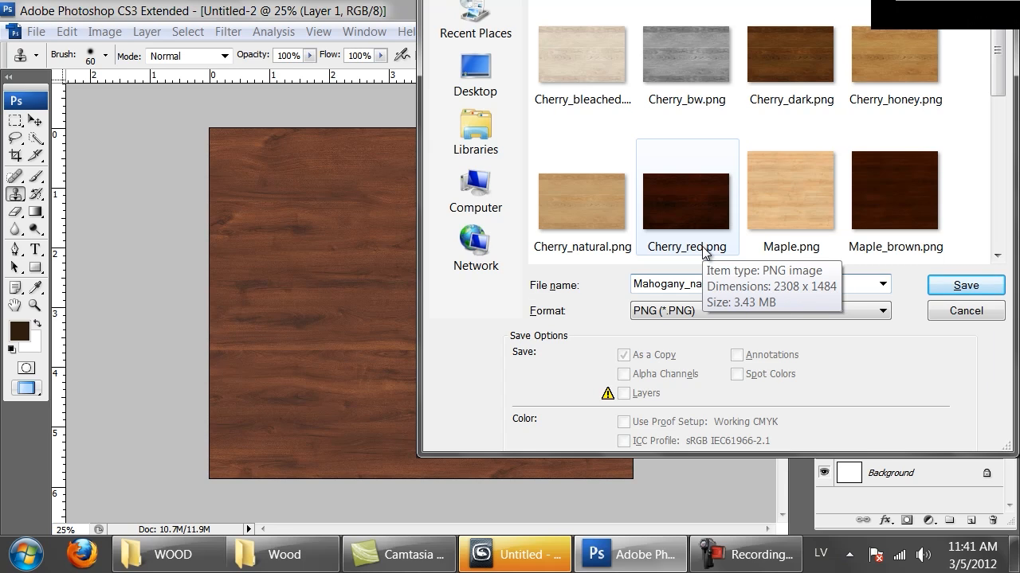
type("tural")
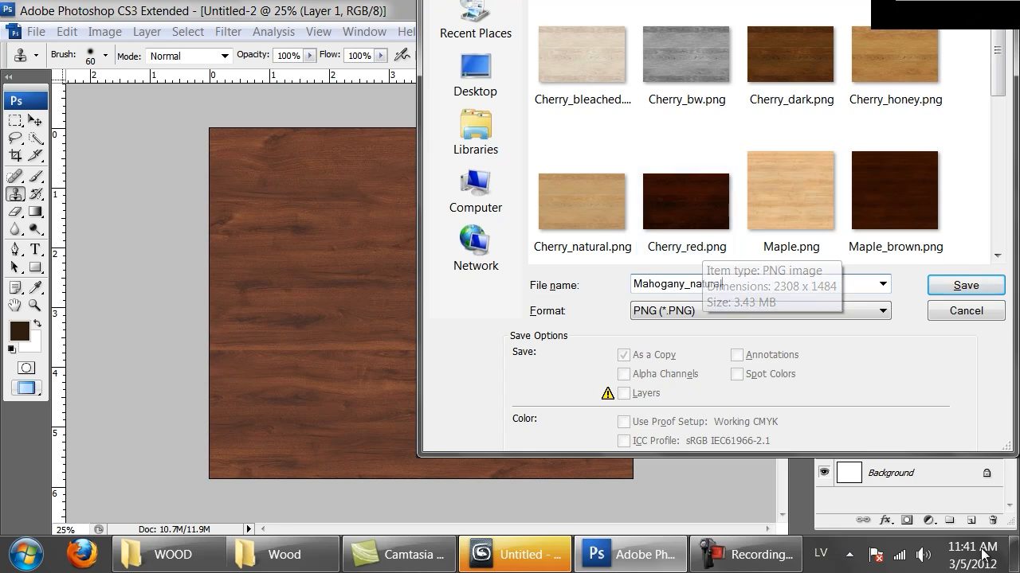
left_click(933, 290)
left_click(557, 261)
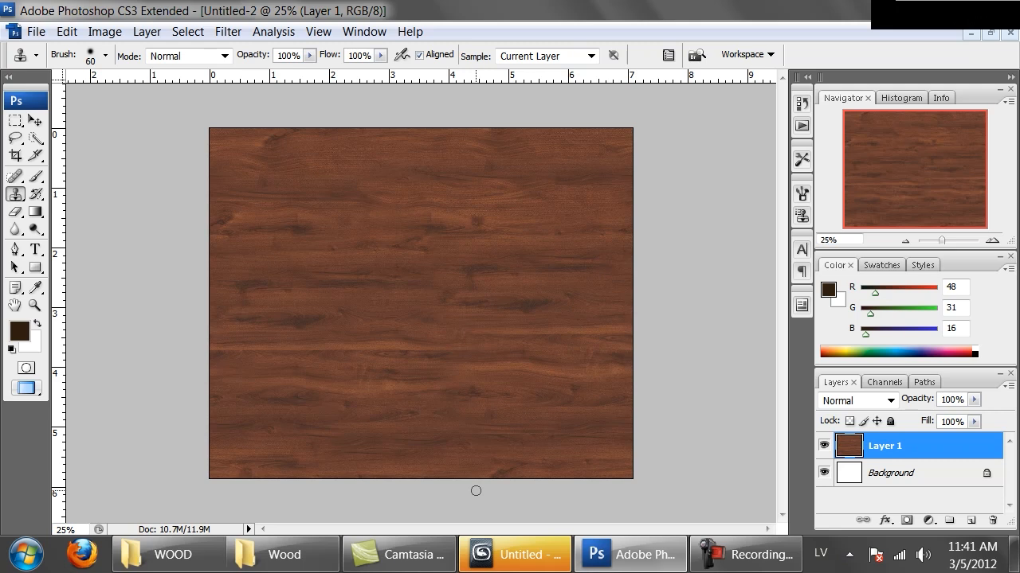
Duplicate Layer 1.
key("ctrl+j")
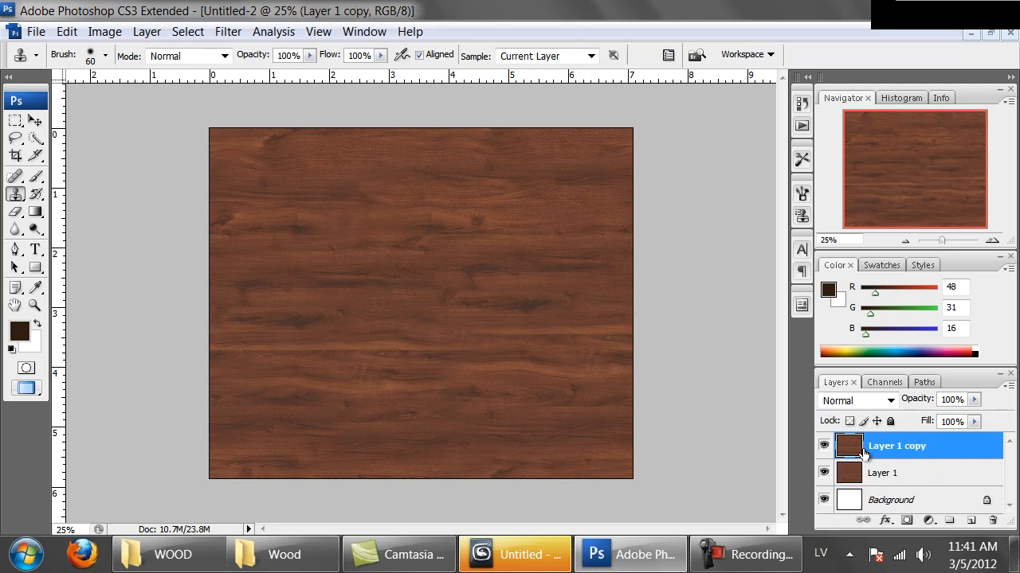
Apply a Black & White adjustment to Layer 1 copy with Reds 53, Yellows 300 and Greens -22.
left_click(104, 31)
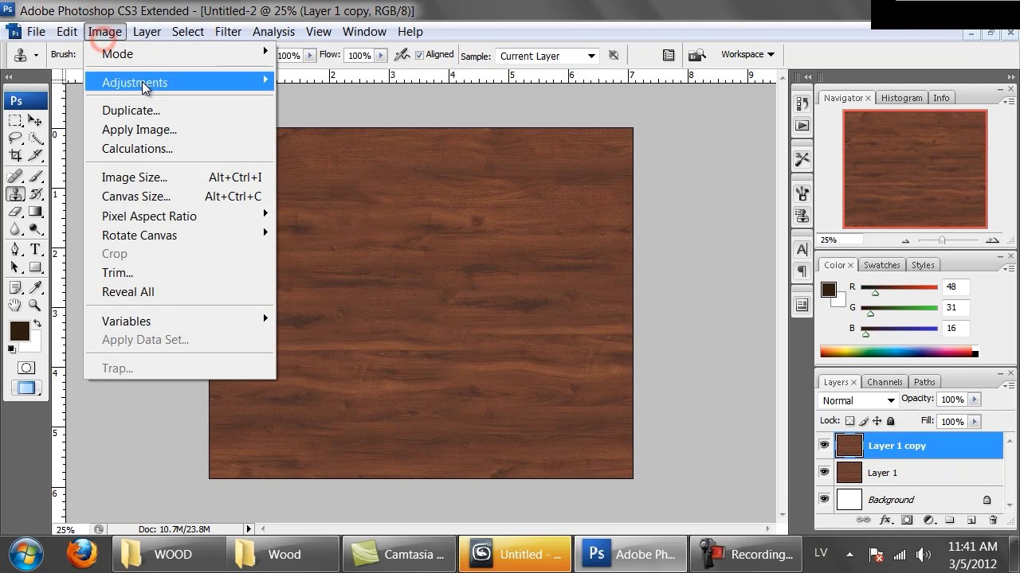
mouse_move(159, 82)
left_click(335, 225)
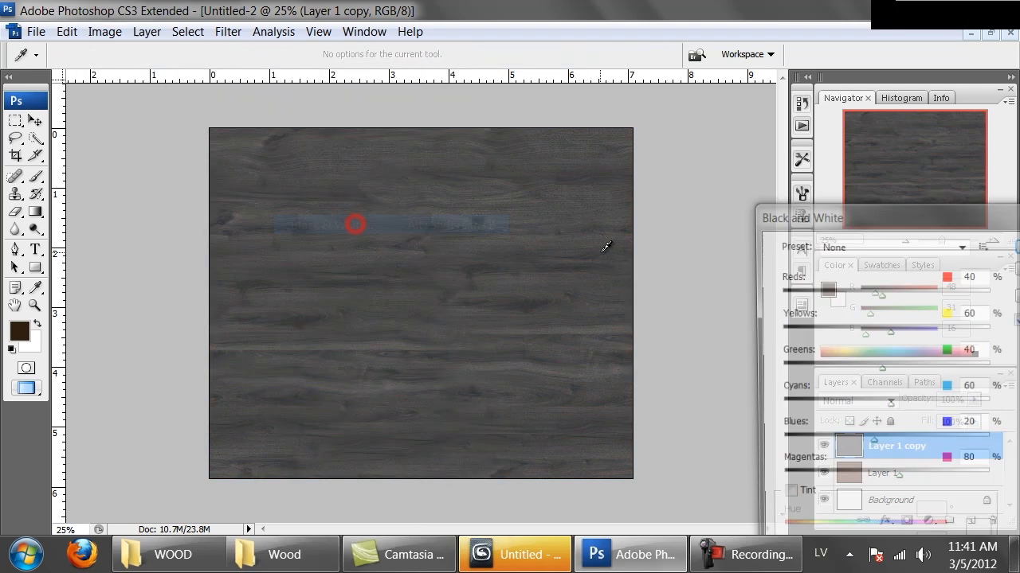
left_click_drag(820, 219, 726, 166)
mouse_move(770, 236)
left_mouse_down()
mouse_move(788, 249)
mouse_move(781, 242)
left_mouse_up()
left_click_drag(811, 283, 900, 274)
left_click_drag(768, 241, 750, 240)
left_click_drag(790, 317, 757, 315)
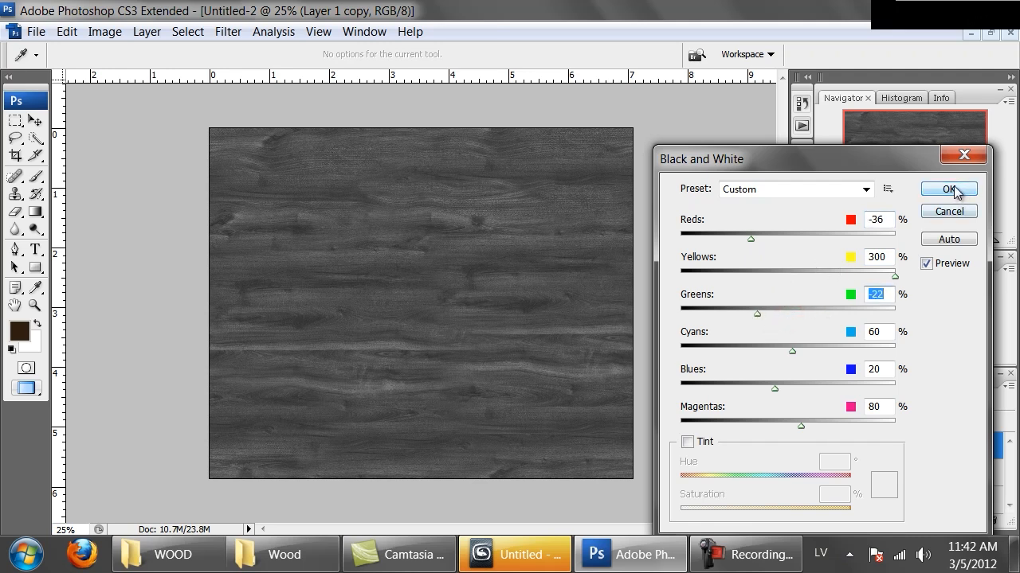
left_click_drag(750, 239, 788, 244)
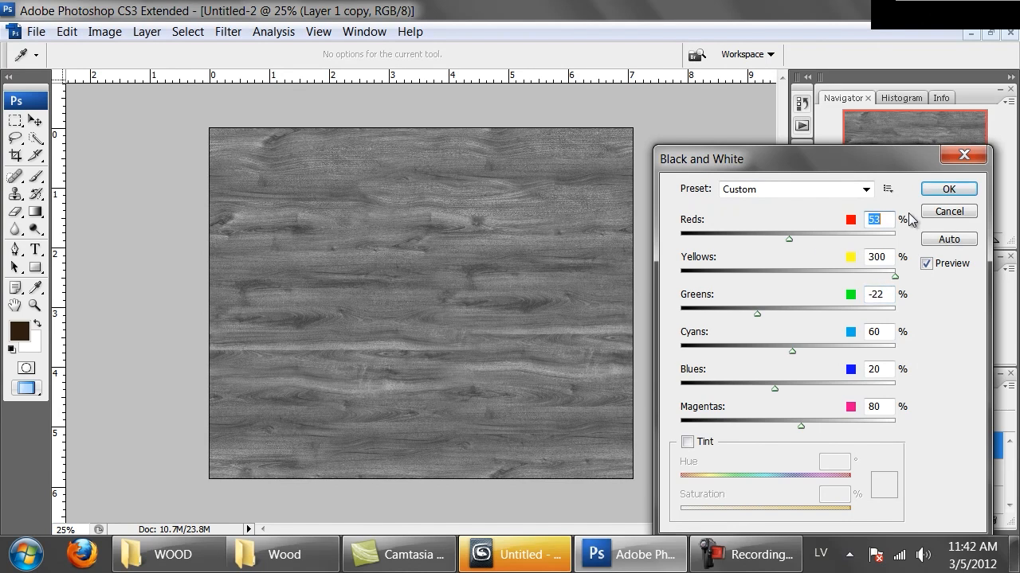
left_click(934, 193)
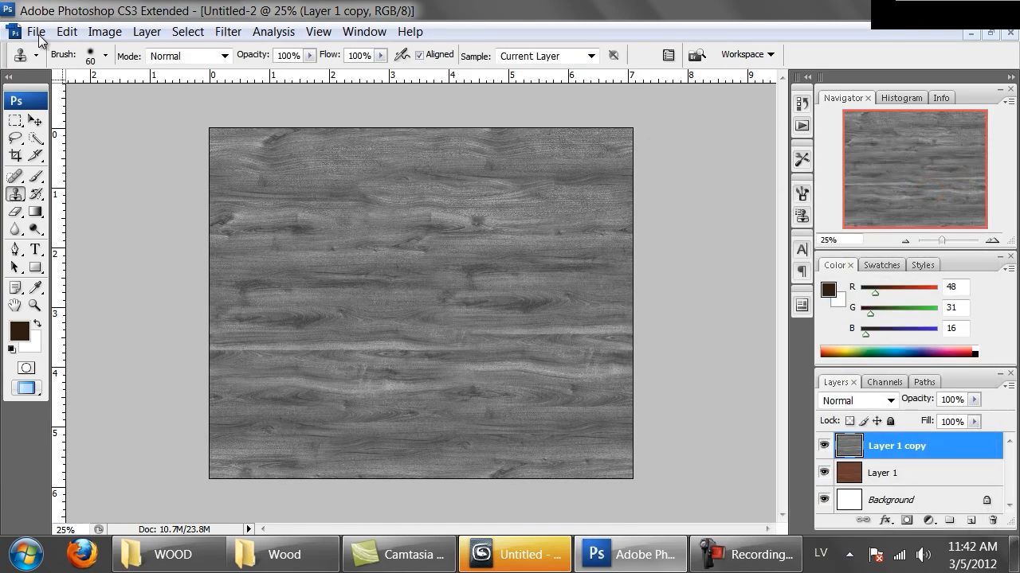
Apply an S-shaped Curves adjustment to the grey layer, darkening the shadows and setting the upper point to input 150, output 205.
left_click(104, 31)
mouse_move(136, 80)
left_click(317, 156)
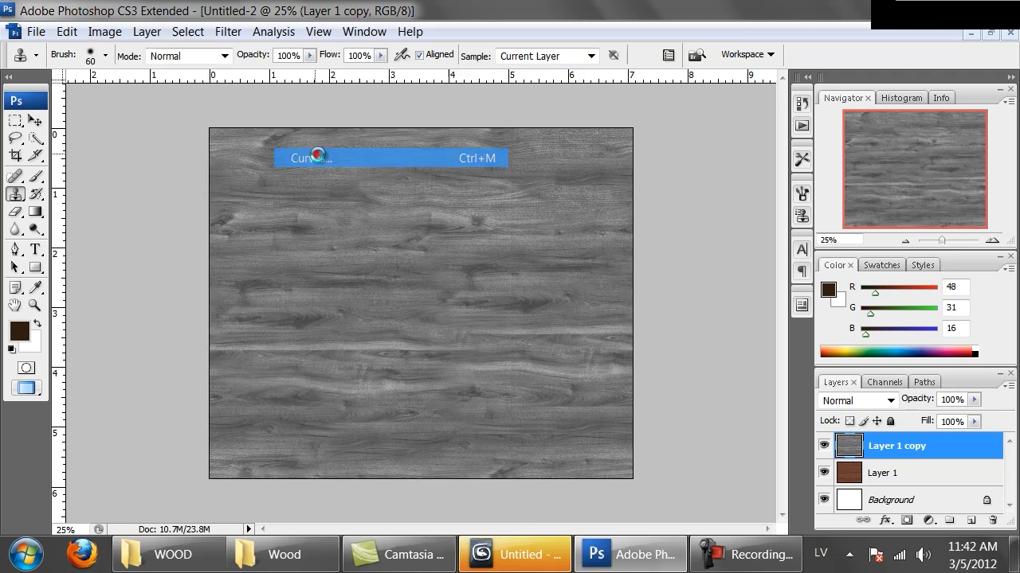
left_click_drag(995, 215, 625, 125)
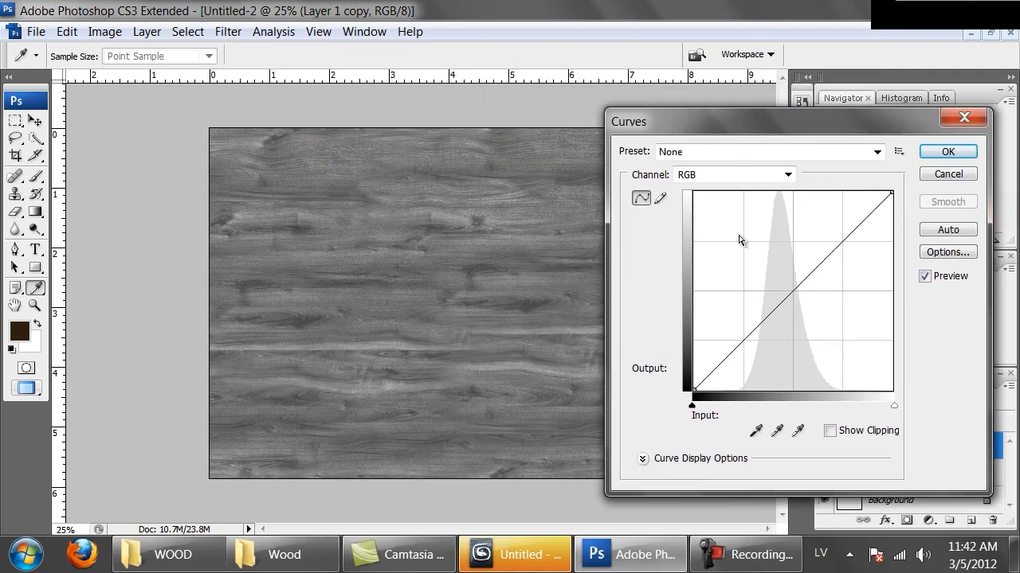
left_click_drag(798, 309, 790, 317)
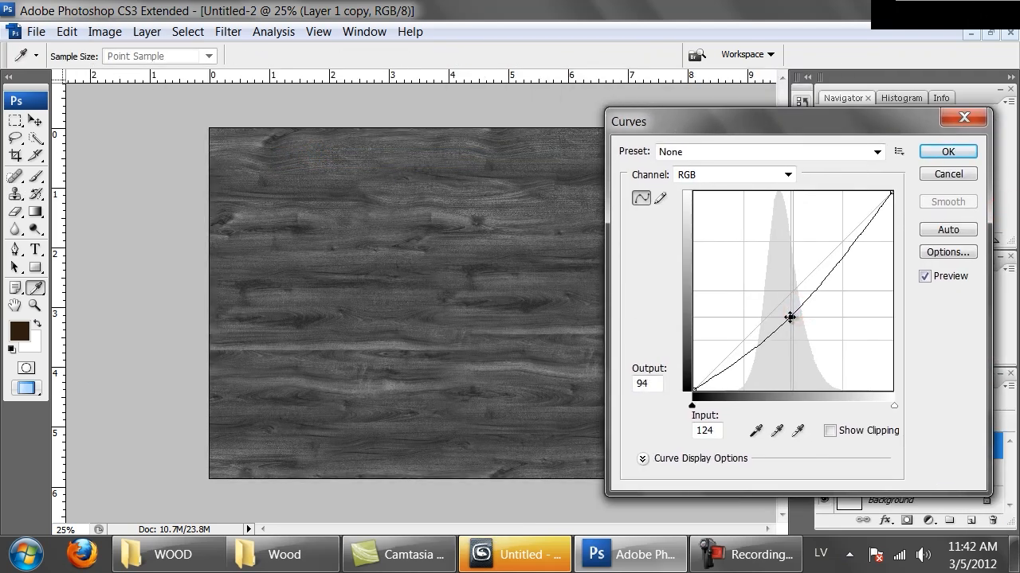
left_click(835, 249)
left_click_drag(835, 249, 831, 235)
left_click_drag(787, 321, 739, 355)
left_click_drag(830, 235, 801, 225)
left_click_drag(808, 226, 813, 229)
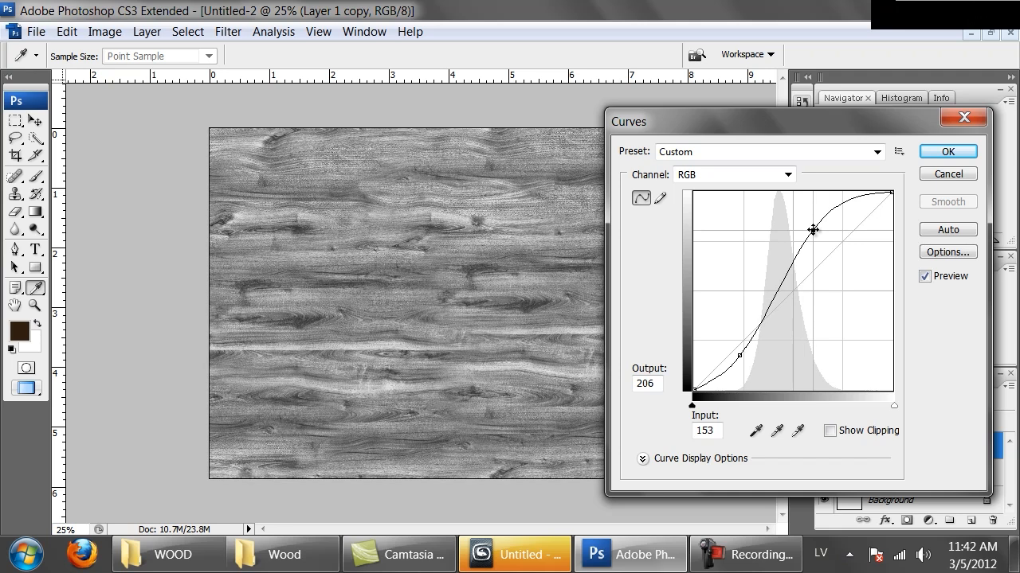
left_click_drag(812, 229, 810, 230)
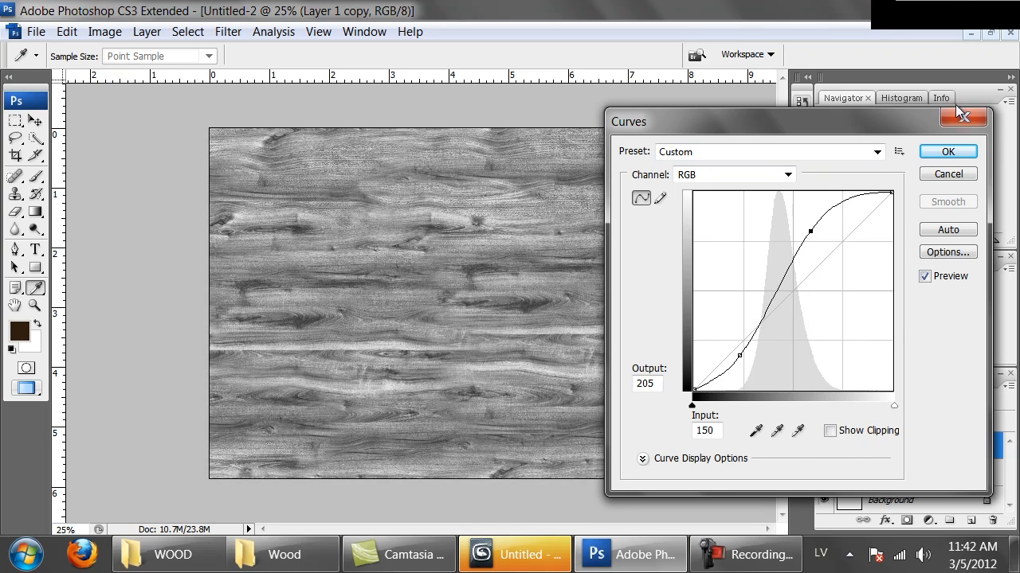
left_click(947, 151)
Save the black-and-white texture in PNG format as Mahogany_bw in the Wood folder and accept the PNG options.
key("ctrl+shift+s")
left_click(287, 389)
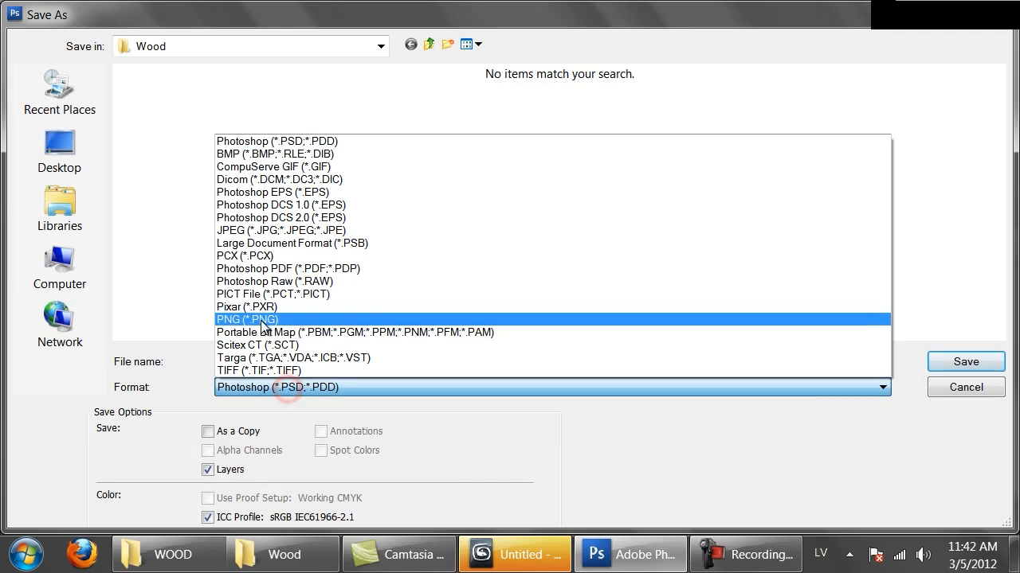
left_click(262, 320)
double_click(284, 362)
type("Mahogany")
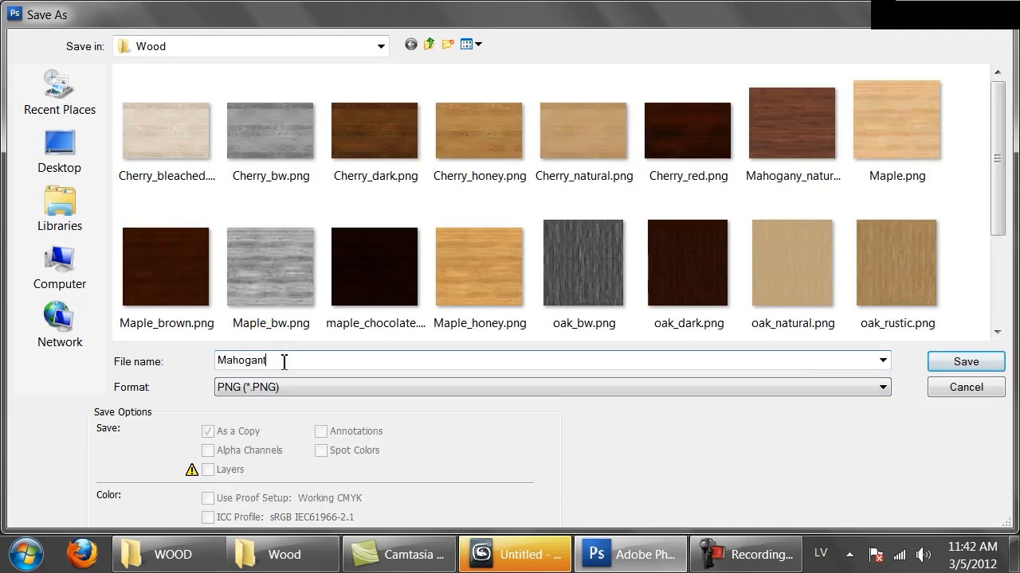
type("_bw")
key("Return")
key("Return")
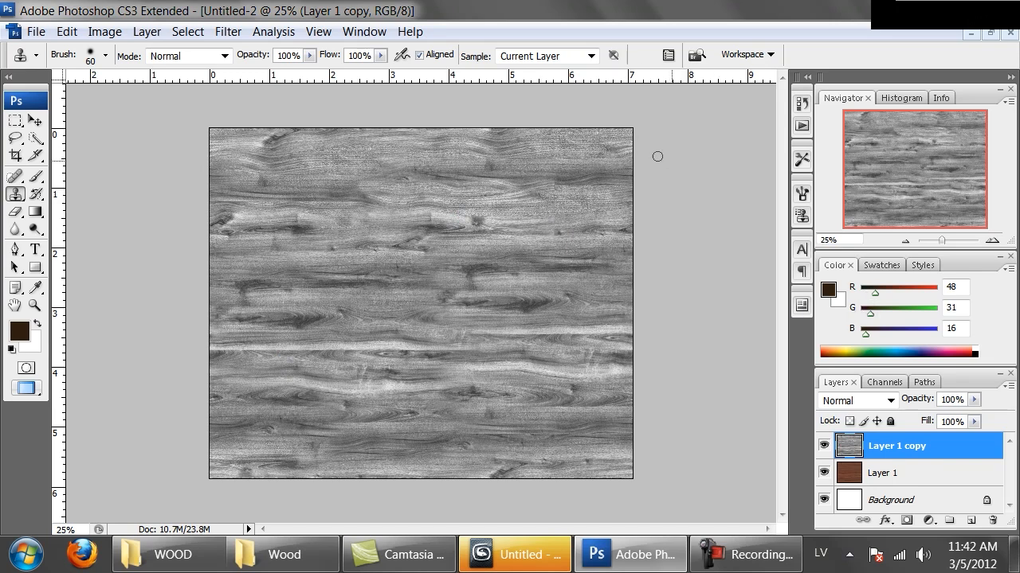
Hide the black-and-white Layer 1 copy and duplicate Layer 1.
left_click(823, 446)
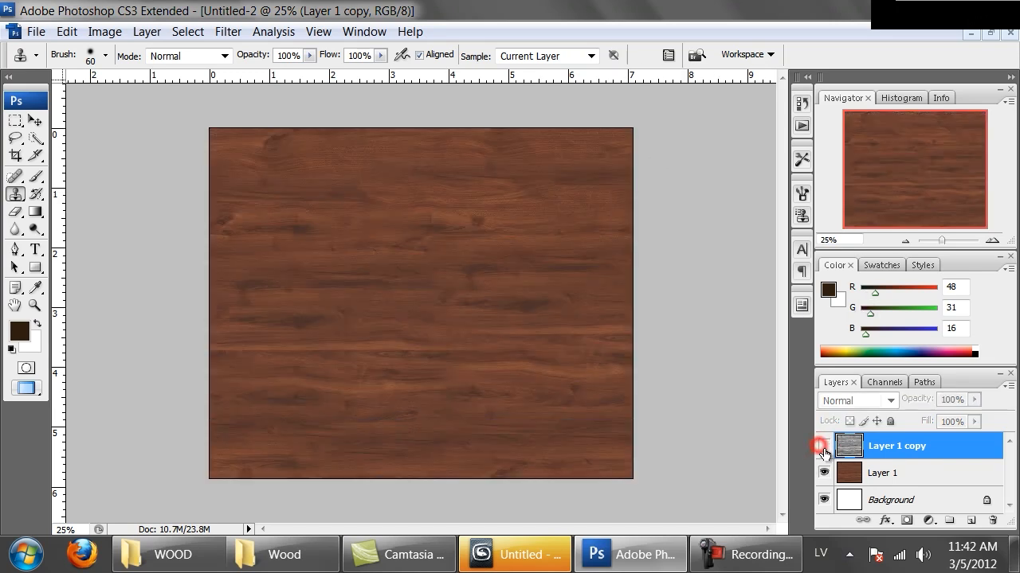
left_click(862, 470)
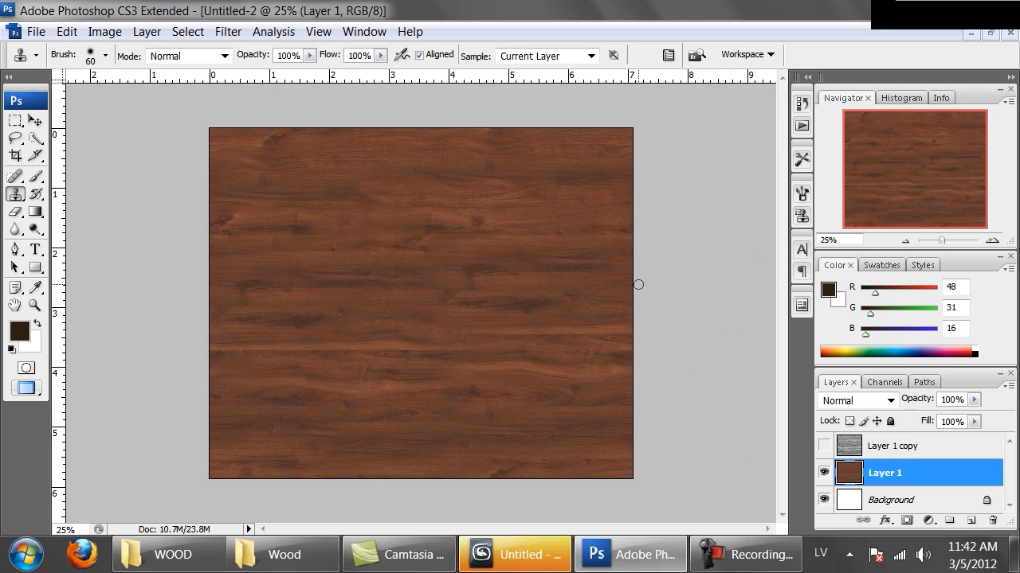
key("ctrl+j")
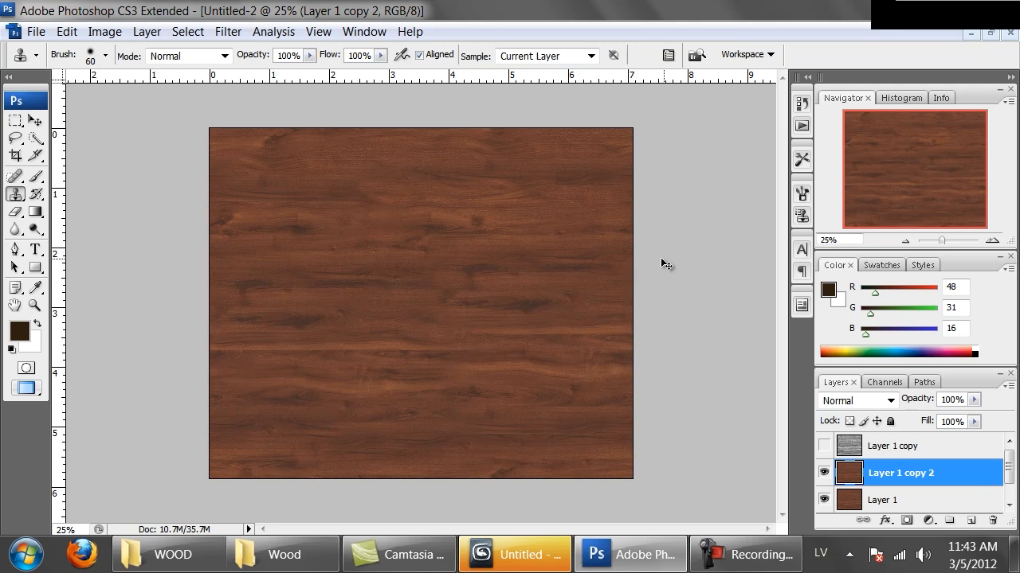
Apply a Curves adjustment to Layer 1 copy 2 with points at input 118, output 92 and input 179, output 183.
left_click(67, 31)
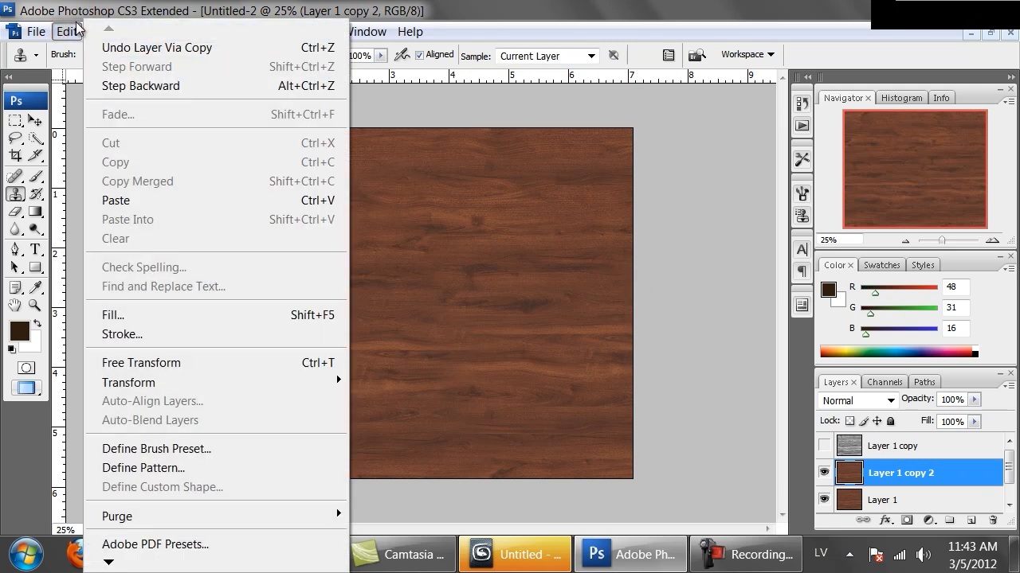
left_click(77, 19)
left_click(68, 32)
left_click(105, 31)
left_click(184, 82)
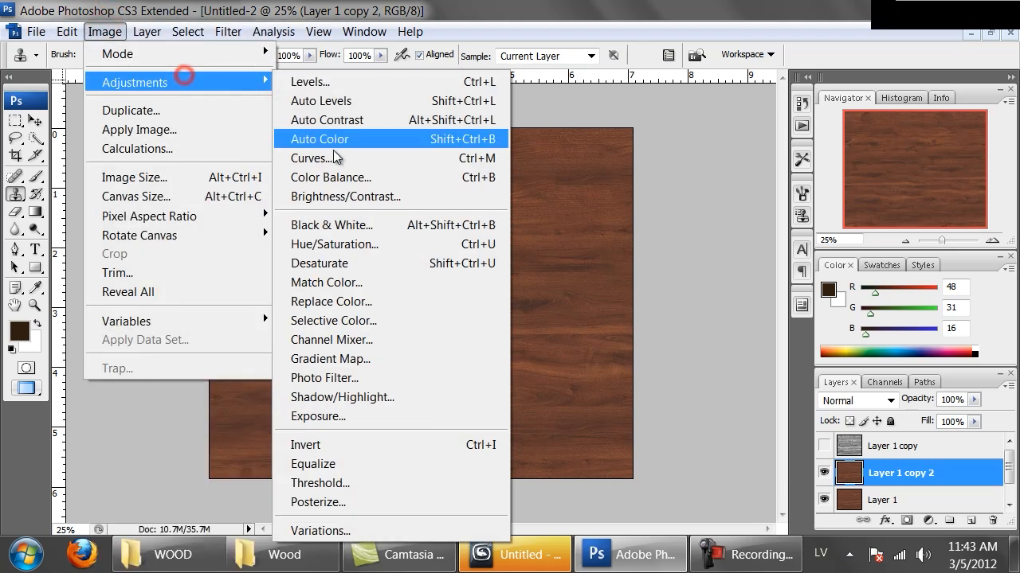
left_click(303, 157)
left_click(787, 302)
left_click_drag(787, 302, 786, 321)
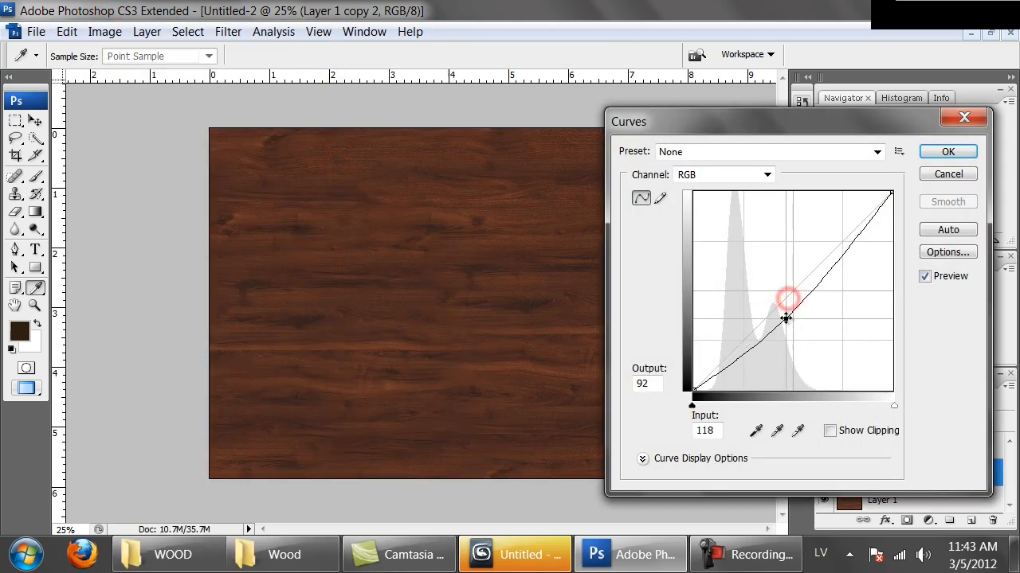
left_click_drag(833, 262, 833, 248)
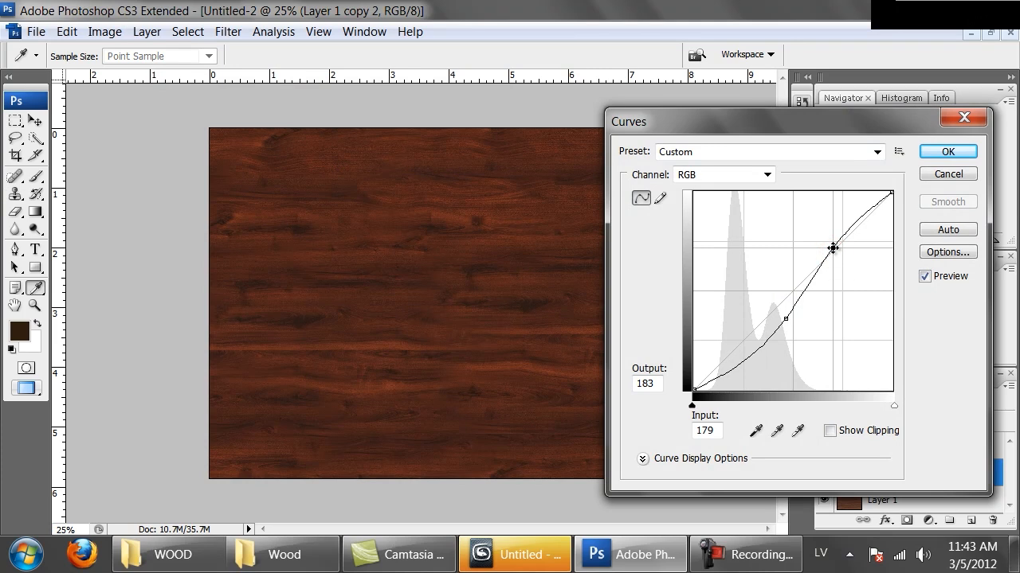
left_click(948, 152)
key("s")
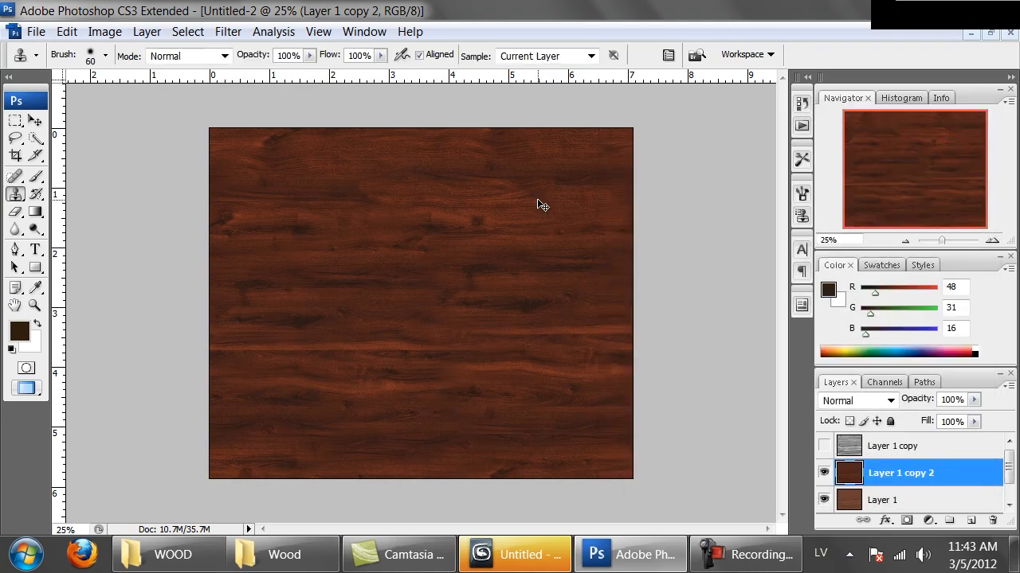
Shift Layer 1 copy 2 to Hue +7 and Saturation -11 with a Hue/Saturation adjustment.
key("ctrl+u")
left_click_drag(980, 265, 653, 181)
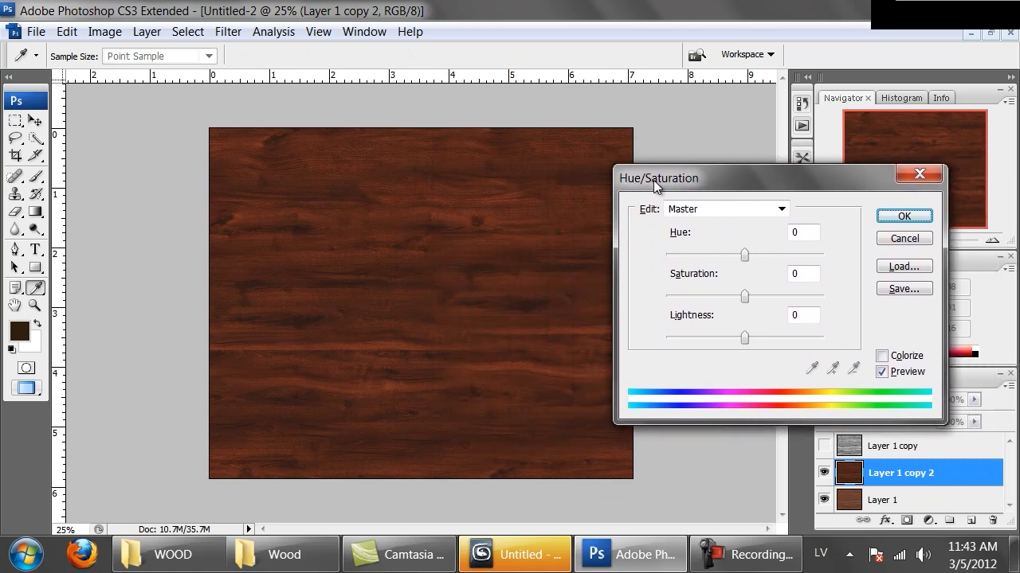
left_click(748, 257)
left_click_drag(748, 256, 750, 256)
left_click_drag(744, 296, 738, 303)
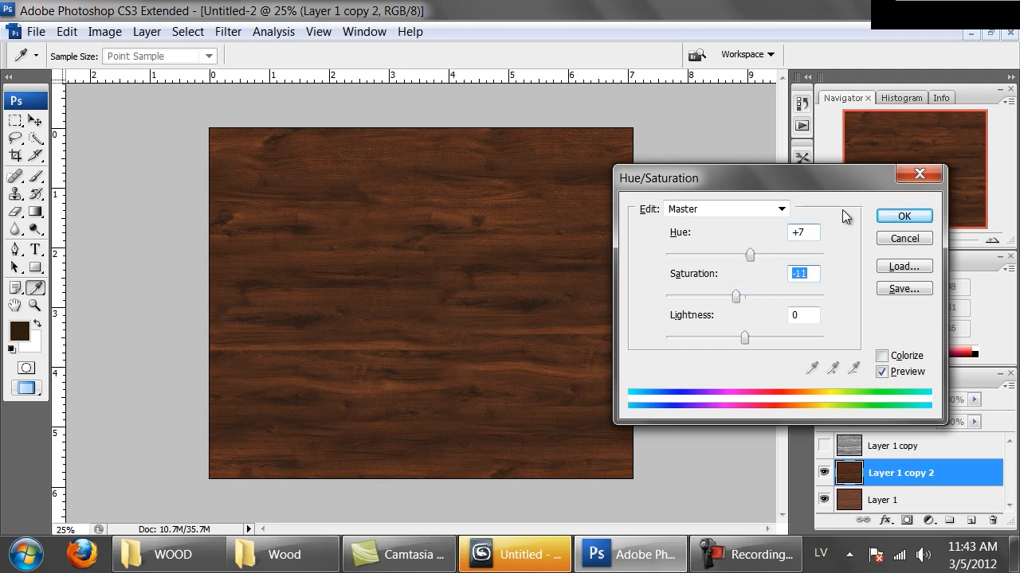
left_click(902, 218)
key("s")
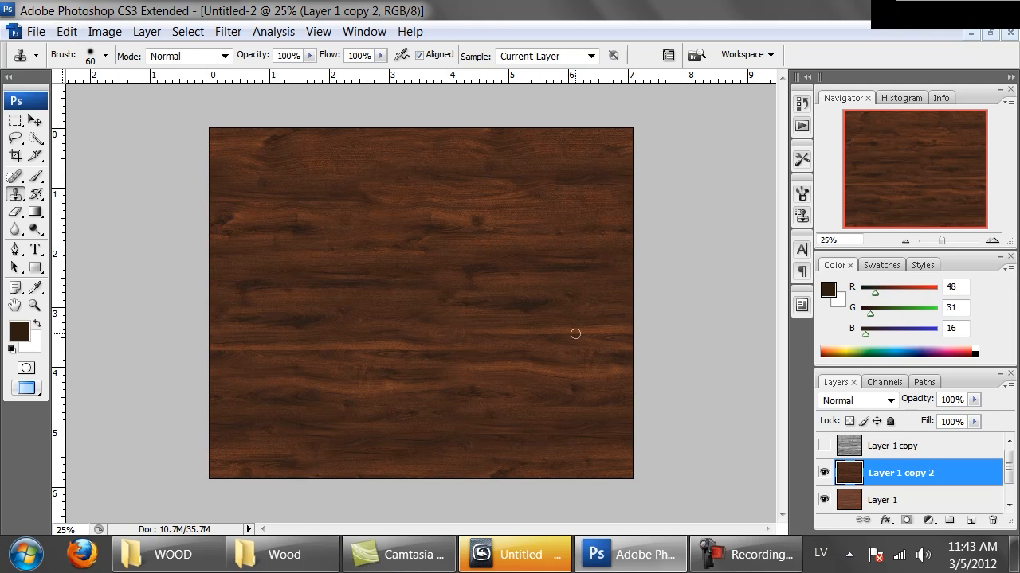
Toggle the visibility of Layer 1 copy 2 to compare its colour with the original mahogany.
left_click(824, 473)
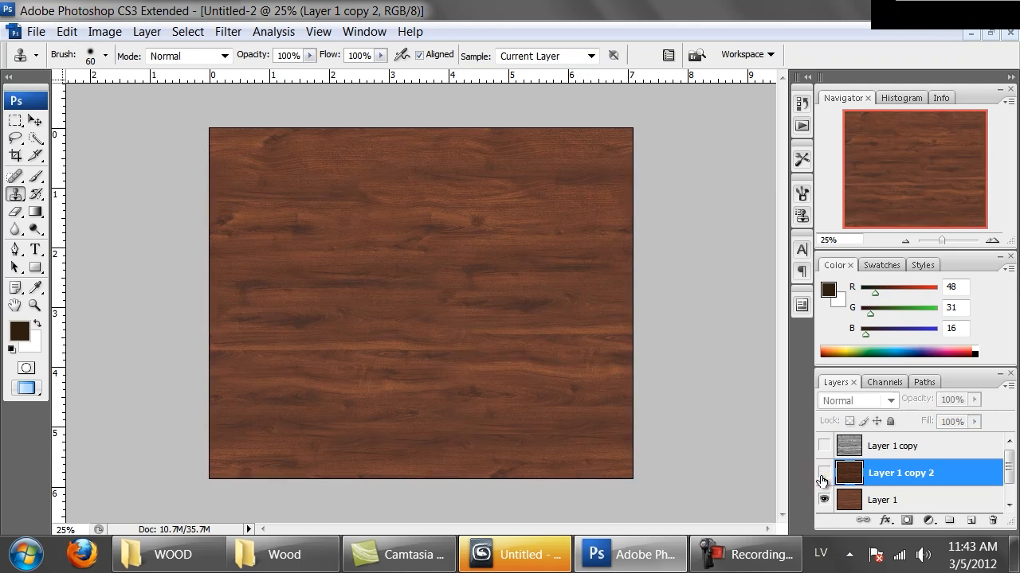
left_click(824, 474)
left_click(823, 473)
left_click(824, 473)
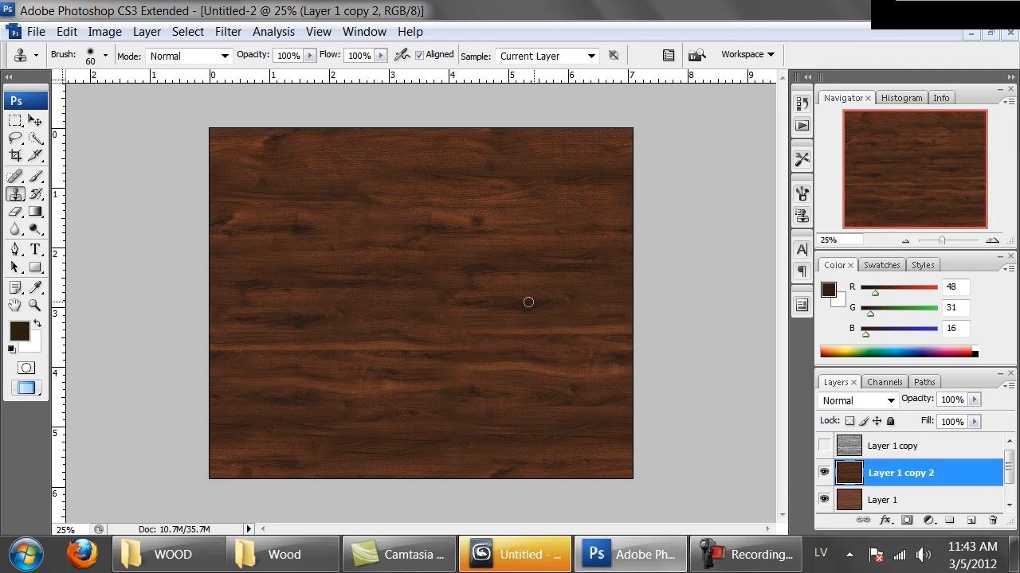
Duplicate Layer 1 copy 2 and darken the duplicate with a Curves point at input 130, output 95, comparing it with the layer below.
key("ctrl+j")
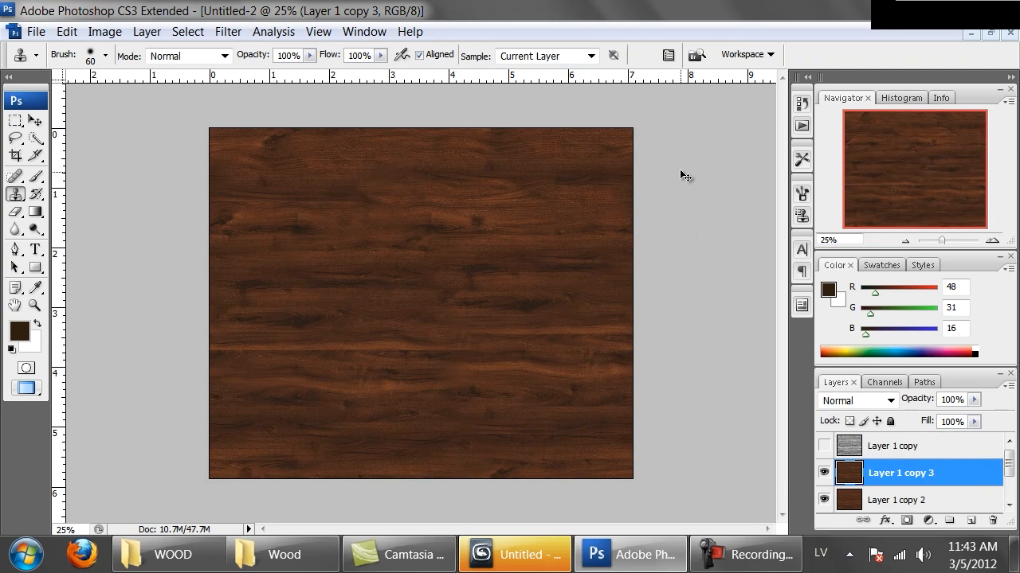
left_click(106, 33)
left_click(151, 80)
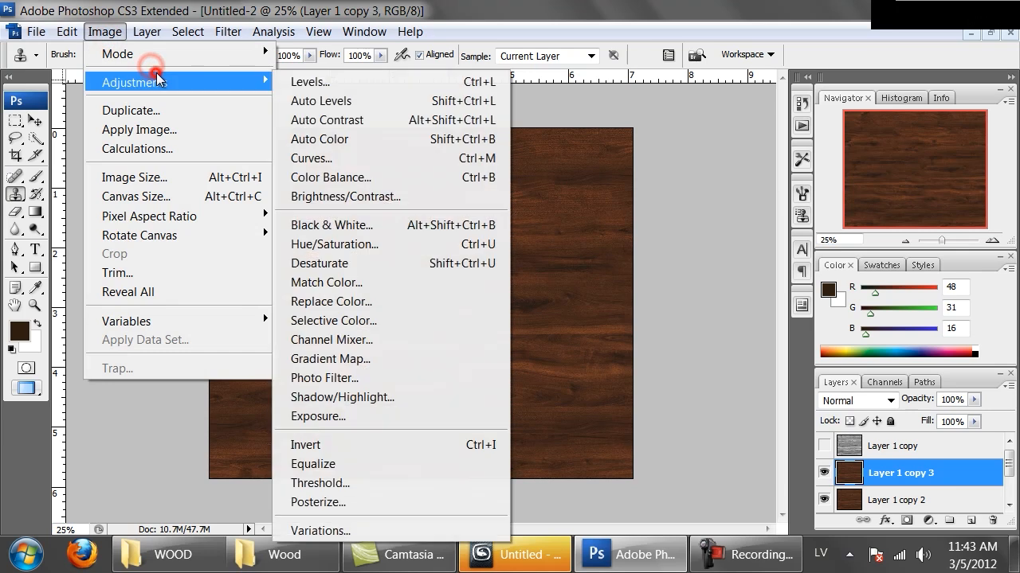
left_click(394, 158)
left_click_drag(799, 289, 794, 316)
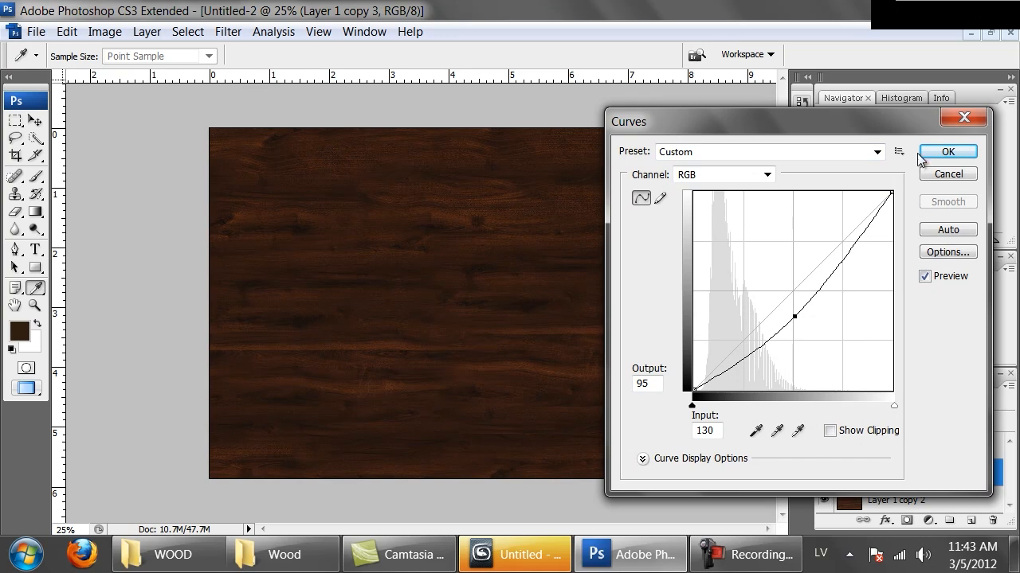
left_click(948, 151)
key("s")
left_click(825, 472)
left_click(824, 473)
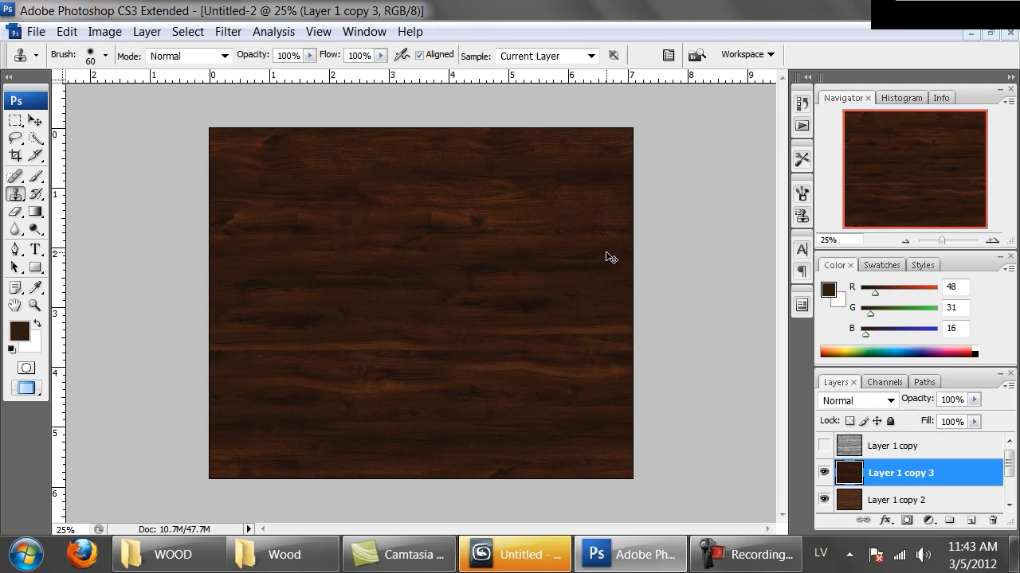
Duplicate the darkened Layer 1 copy 3, and duplicate the resulting copy once more.
key("ctrl+j")
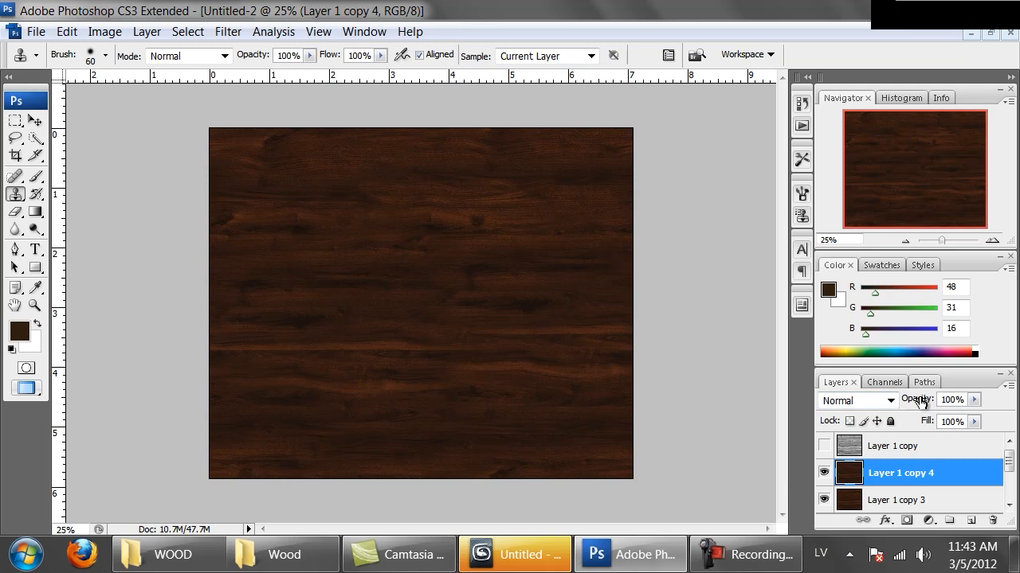
right_click(873, 485)
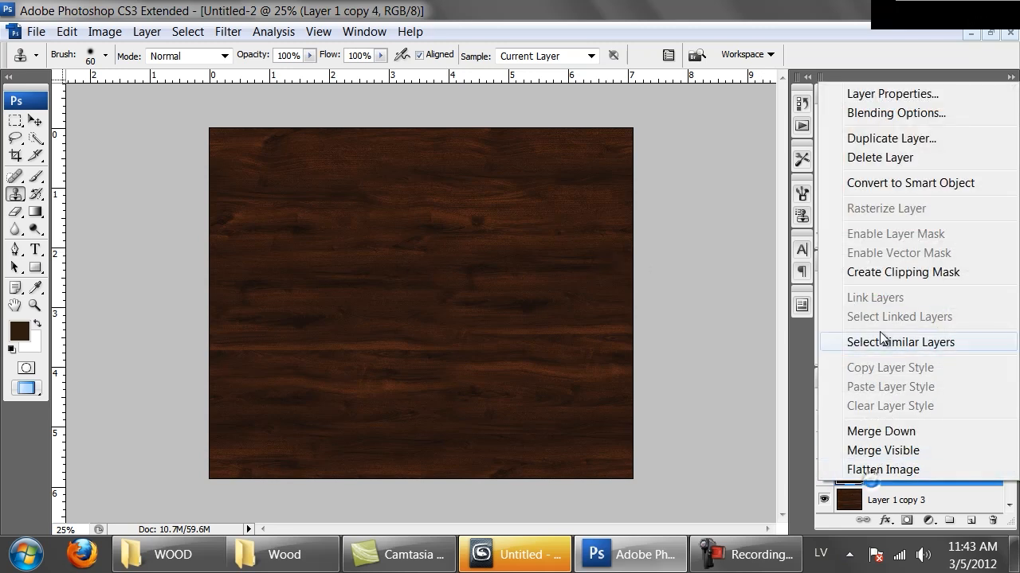
left_click(879, 138)
left_click(643, 166)
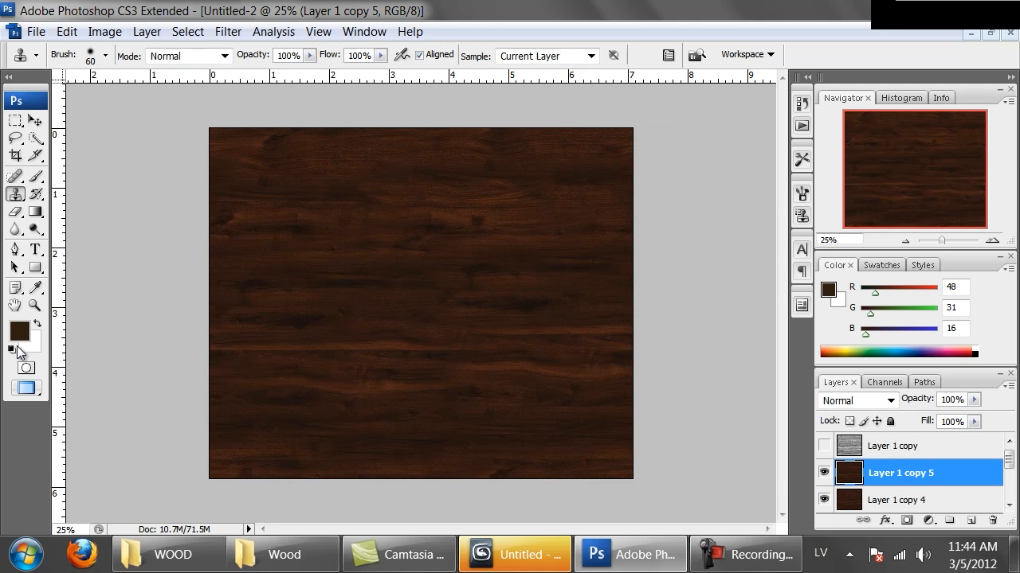
Set the foreground colour to a light orange-tan with RGB values 223, 166, 93.
left_click(20, 332)
mouse_move(450, 197)
left_mouse_down()
mouse_move(417, 151)
mouse_move(437, 148)
left_mouse_up()
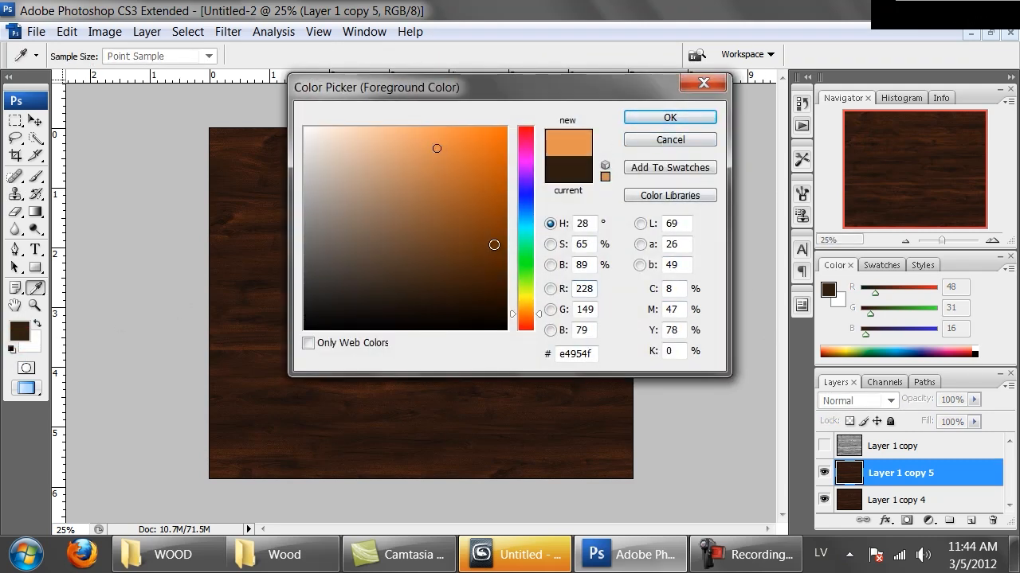
mouse_move(535, 314)
left_mouse_down()
mouse_move(536, 328)
mouse_move(537, 292)
mouse_move(540, 334)
mouse_move(530, 311)
left_mouse_up()
left_click_drag(398, 173, 422, 152)
left_click(664, 117)
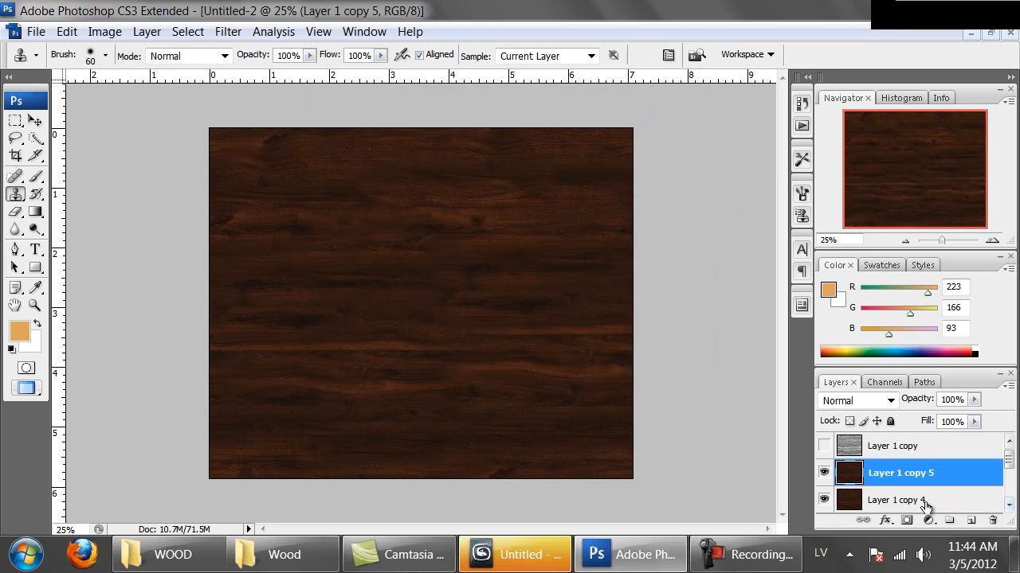
Add a new layer above Layer 1 copy 5 and fill it with the orange-tan foreground colour using the Paint Bucket.
left_click(971, 521)
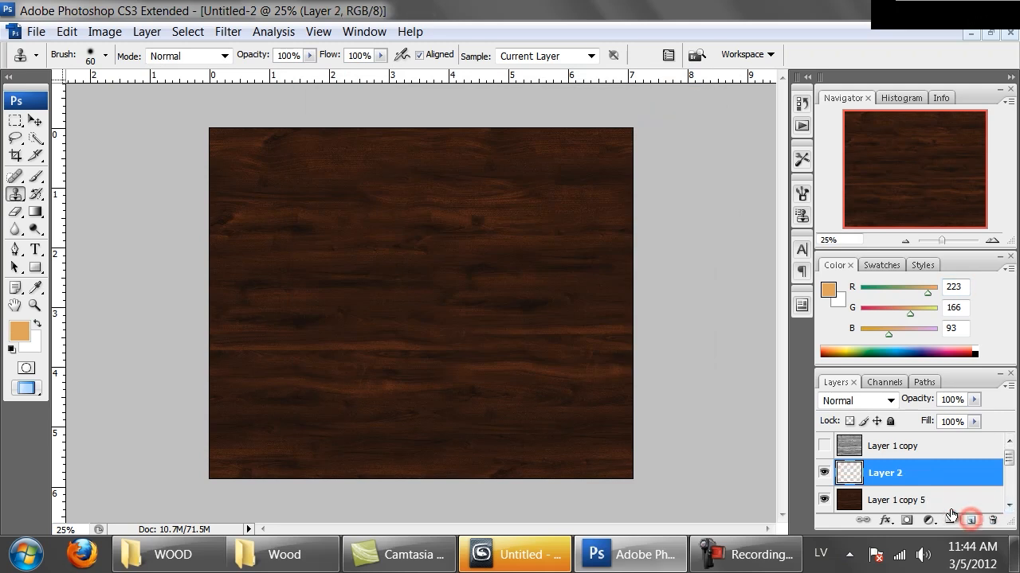
left_click(35, 211)
right_click(35, 212)
left_click(78, 228)
left_click(410, 233)
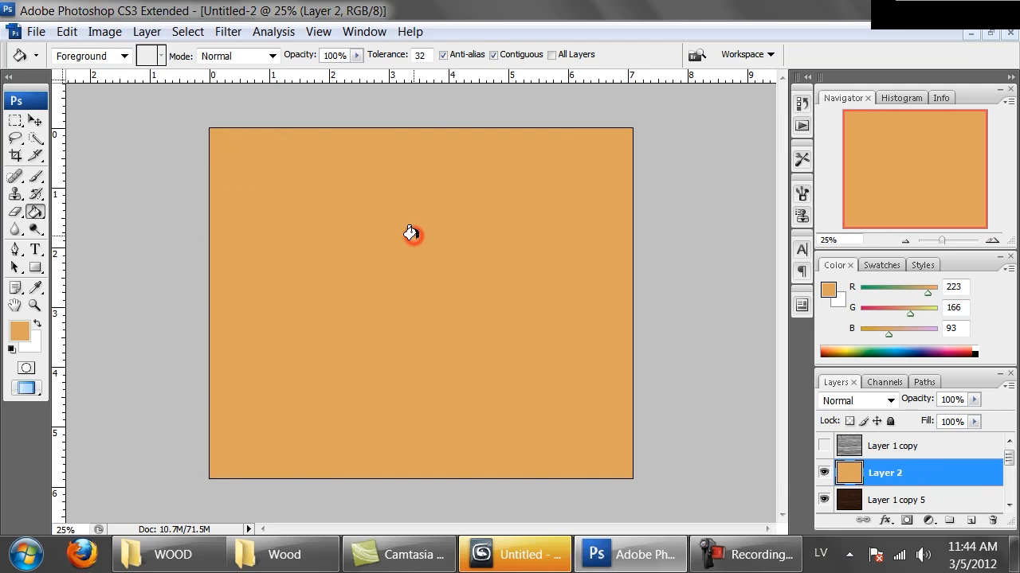
Step through blend modes for the tan Layer 2, starting at Darken, and set it to Soft Light.
left_click(879, 405)
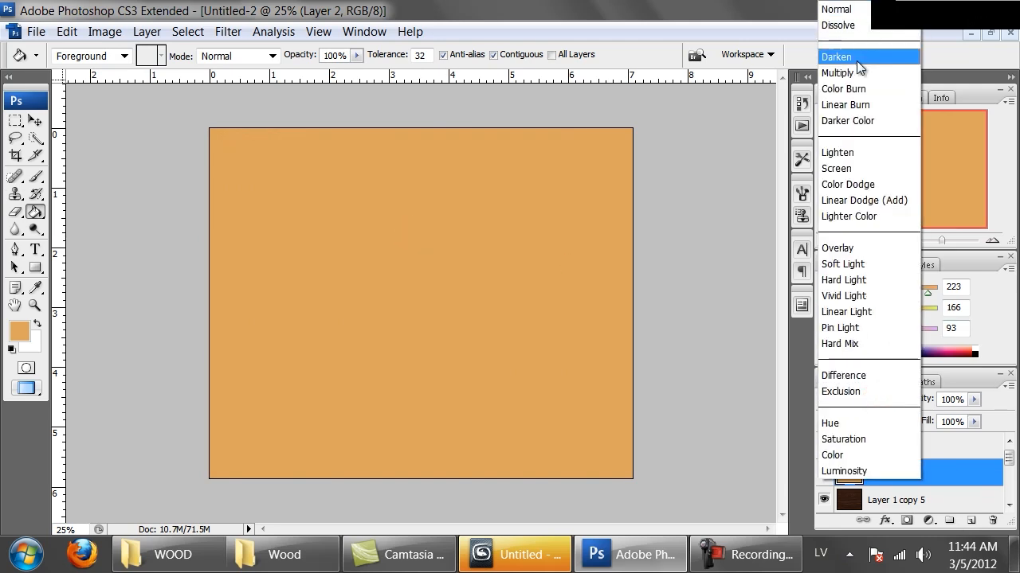
left_click(856, 60)
key("Down")
key("Down")
key("Down")
key("Down")
key("Down")
key("Down")
key("Down")
key("Down")
key("Down")
key("Down")
key("Down")
key("Down")
key("Up")
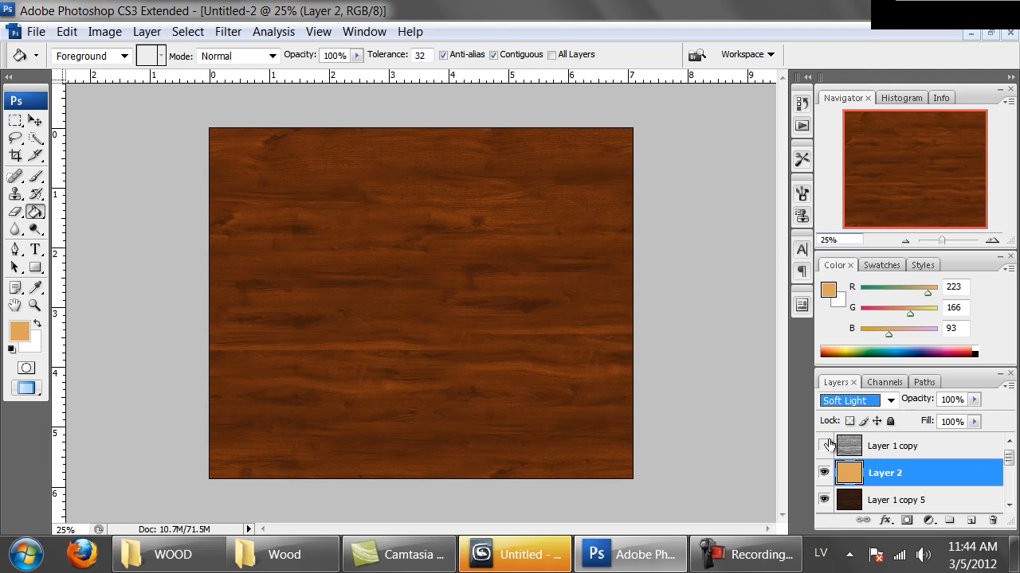
Compare the wood with and without the Soft Light layer, and merge Layer 2 down into Layer 1 copy 5.
left_click(824, 474)
left_click(824, 474)
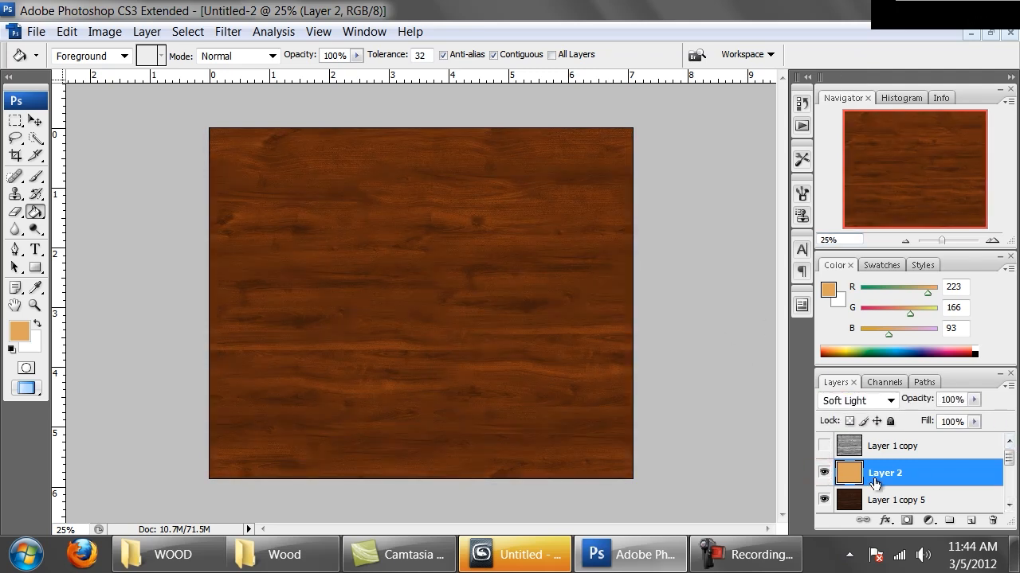
key("Delete")
left_click_drag(1010, 461, 1013, 471)
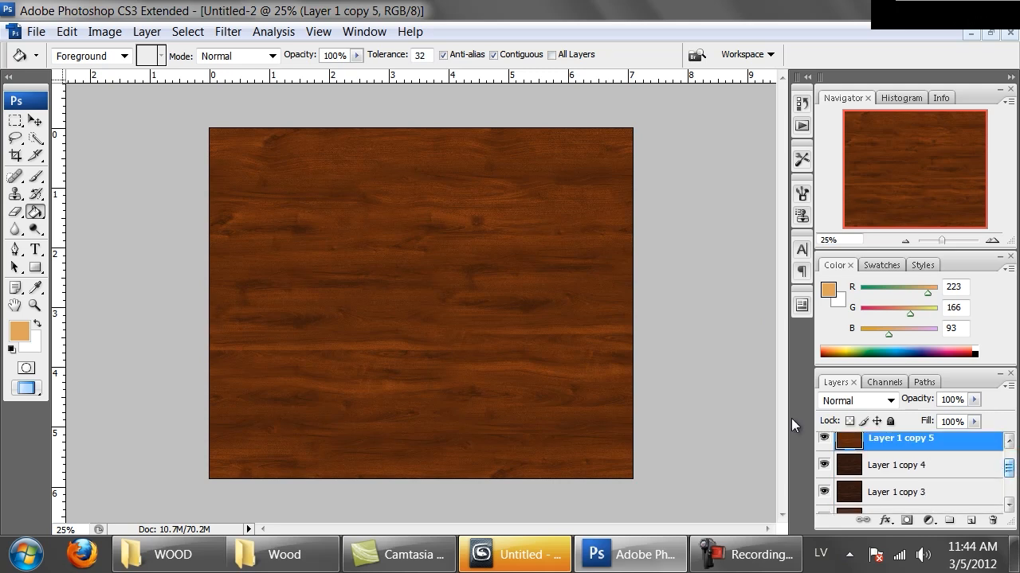
Reduce the saturation of Layer 1 copy 5 to -18 with Hue/Saturation.
key("ctrl+u")
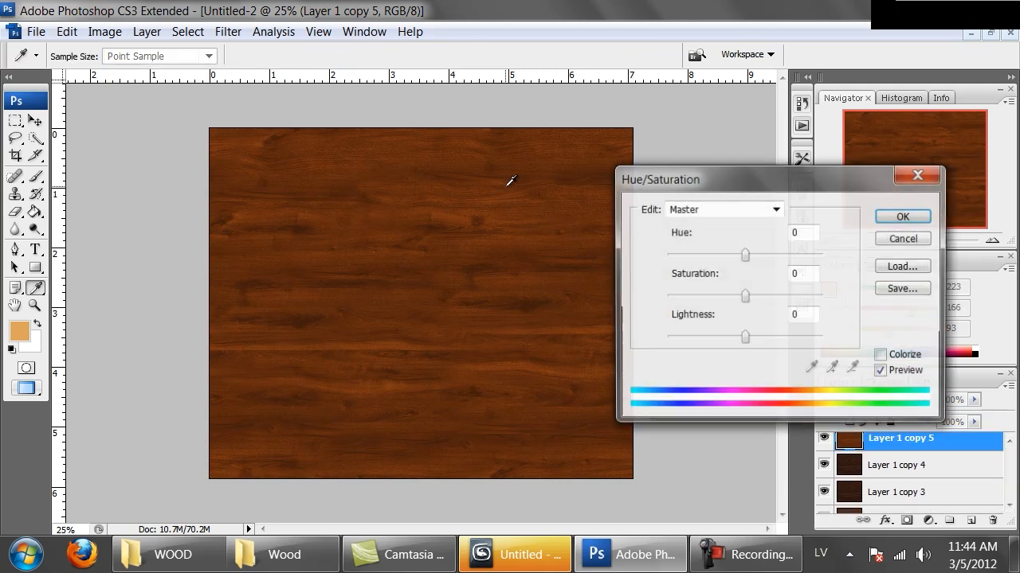
left_click(731, 296)
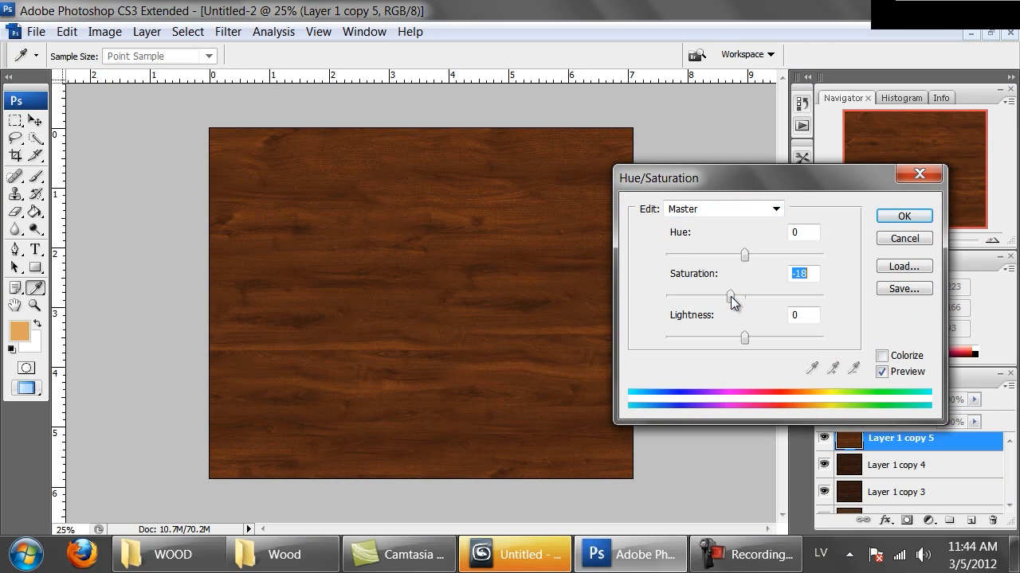
left_click(904, 215)
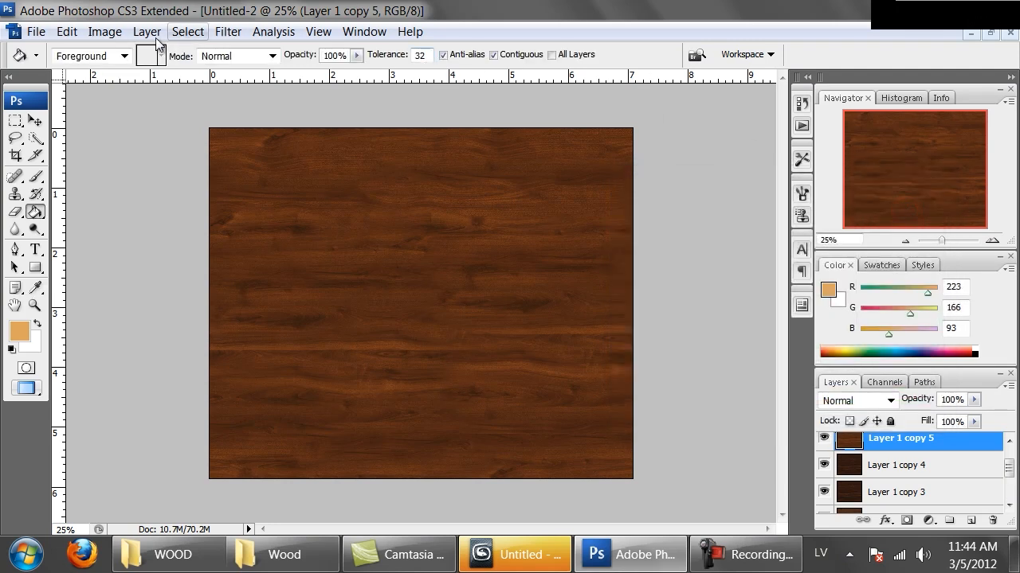
Lighten Layer 1 copy 5 with a Curves point at input 117, output 141, plus a second point in the highlights.
left_click(105, 31)
mouse_move(148, 78)
left_click(295, 154)
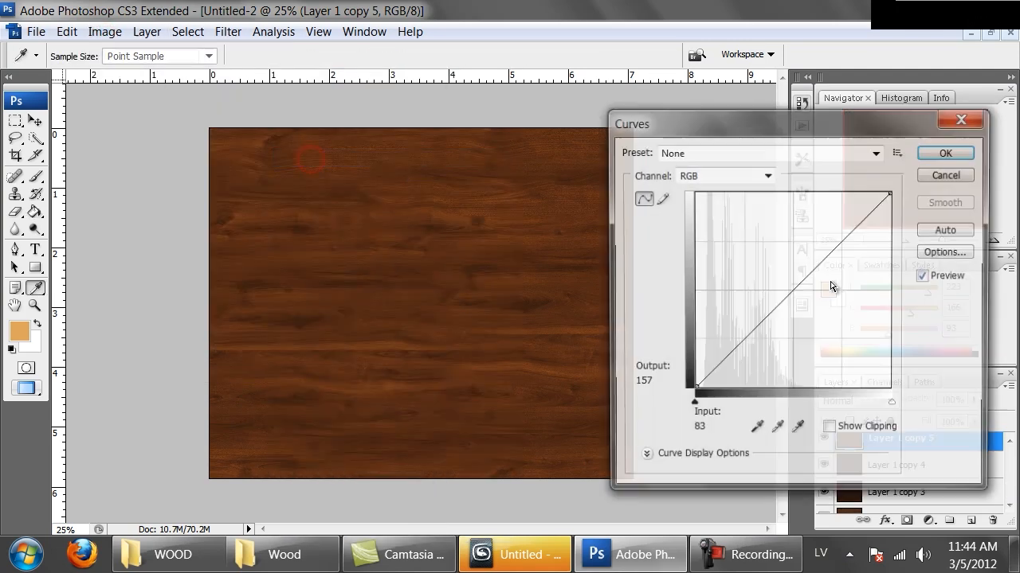
left_click_drag(792, 280, 785, 281)
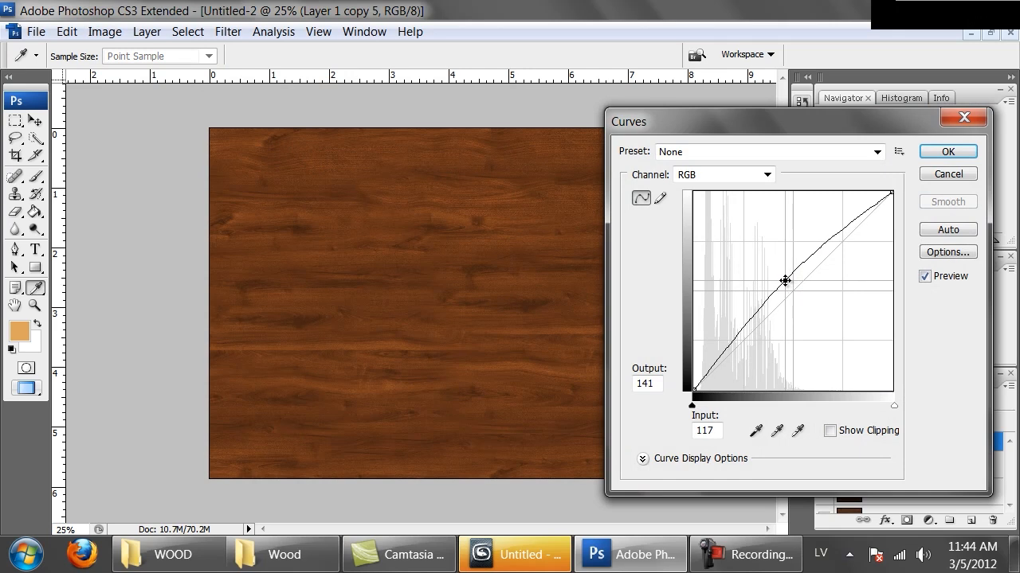
left_click_drag(848, 220, 844, 222)
left_click(948, 152)
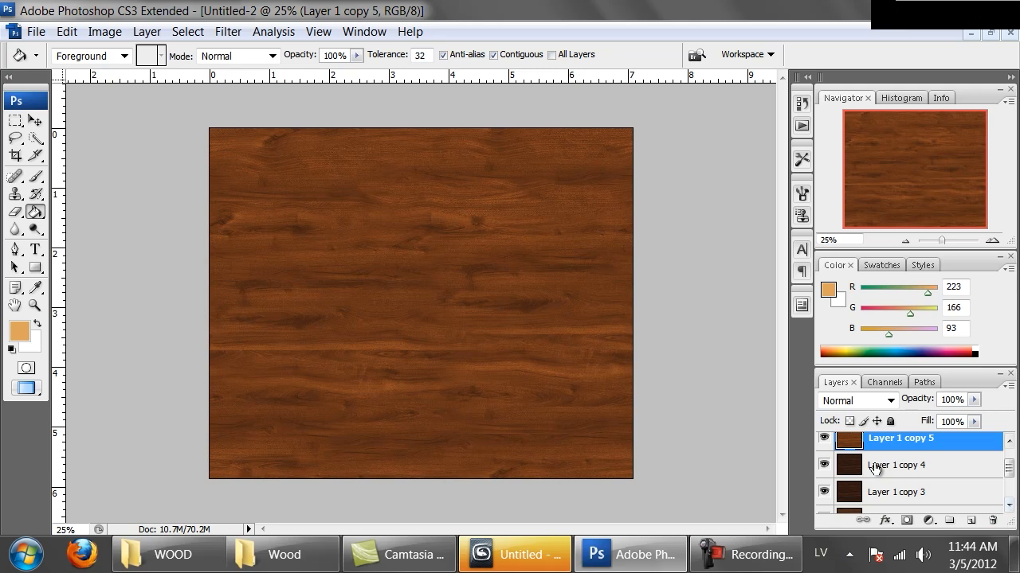
scroll(964, 475, "down", 4)
scroll(964, 478, "up", 2)
scroll(964, 478, "up", 2)
scroll(933, 483, "down", 5)
scroll(930, 484, "up", 5)
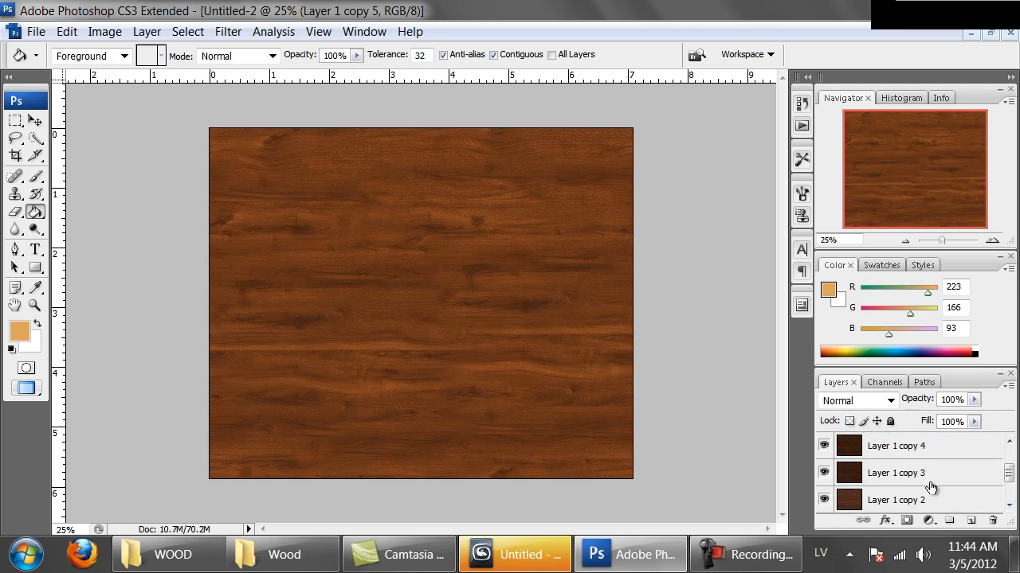
key("ctrl+alt+shift+s")
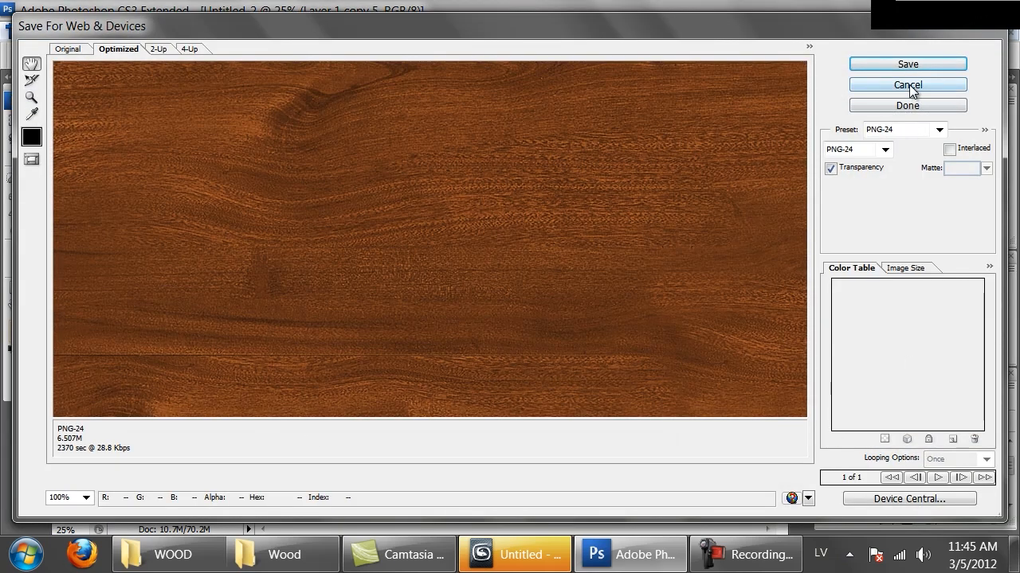
left_click(907, 85)
Save the lightened wood variant as a PNG named Mahogany_honey in the Wood folder.
key("ctrl+shift+s")
left_click(365, 388)
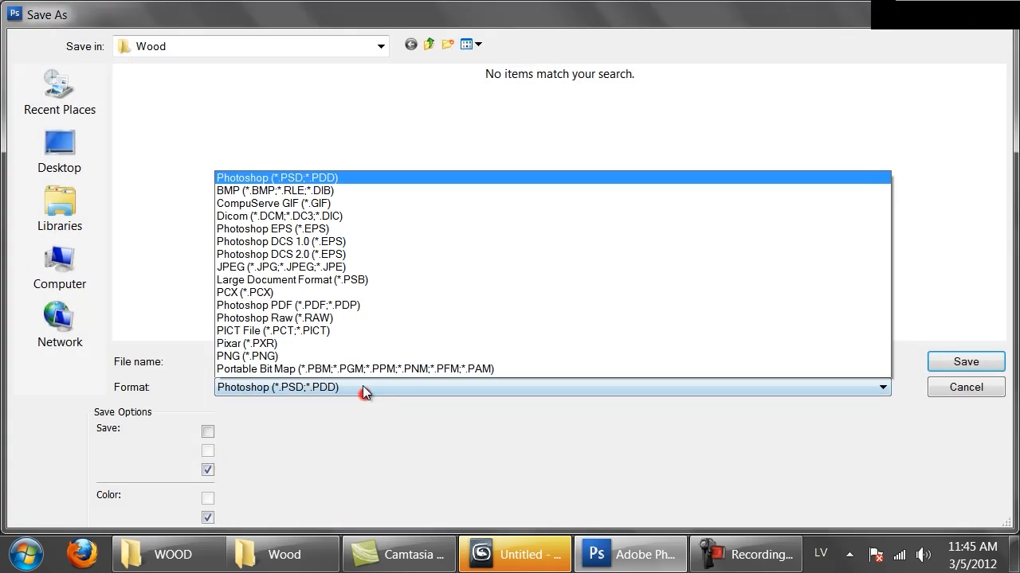
left_click(317, 315)
double_click(307, 360)
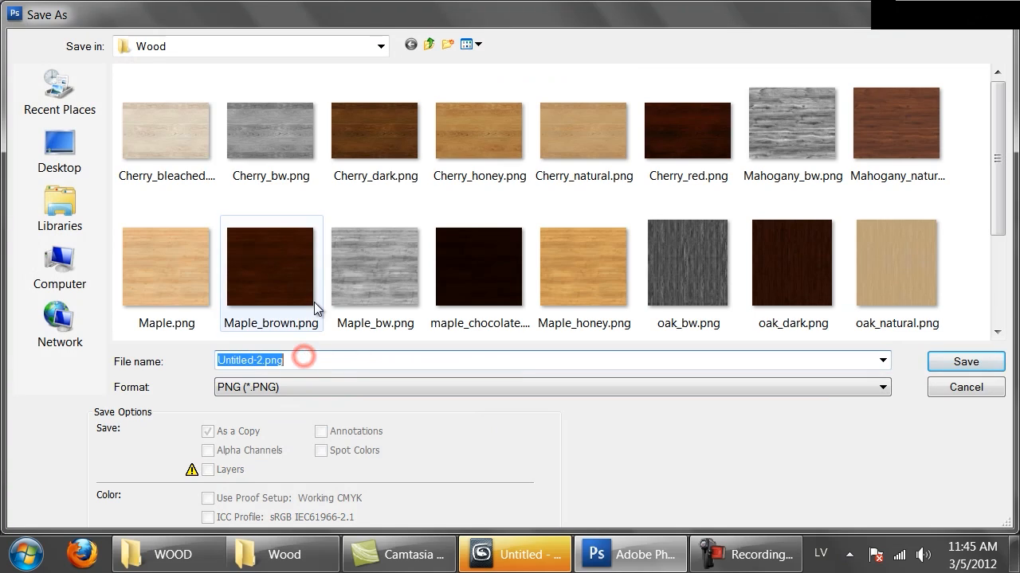
type("Mahogany_")
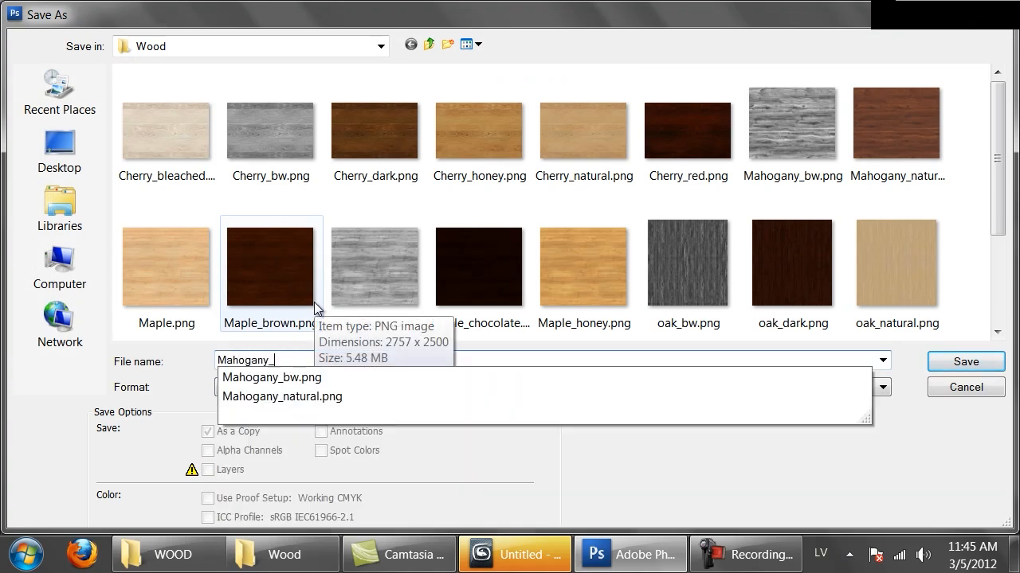
type("honey")
key("Return")
key("Return")
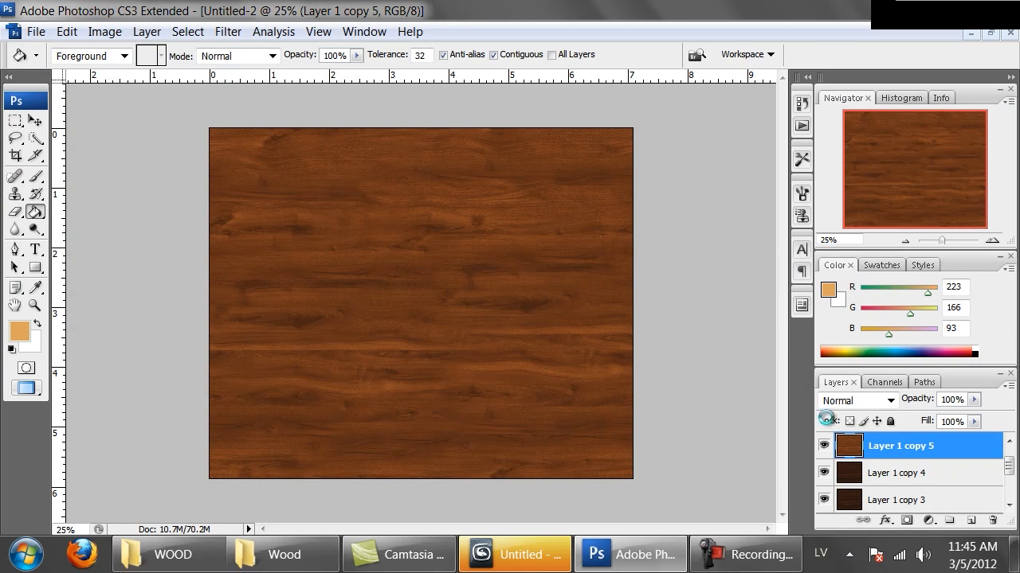
Hide Layer 1 copy 5 and save Layer 1 copy 4 as a PNG named Mahogany_dark in the Wood folder.
left_click(825, 447)
left_click(849, 474)
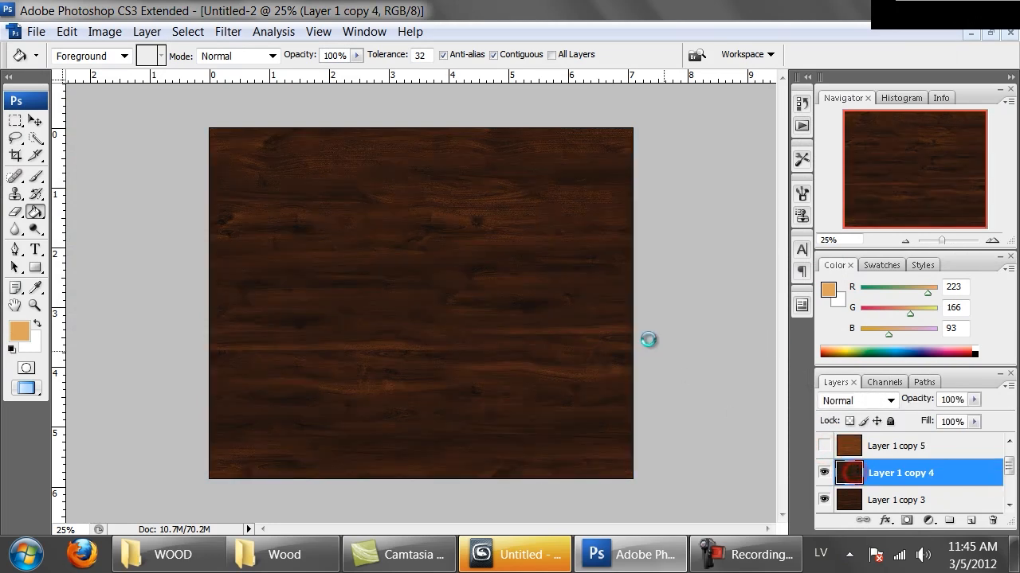
key("ctrl+shift+s")
left_click(463, 386)
left_click(317, 319)
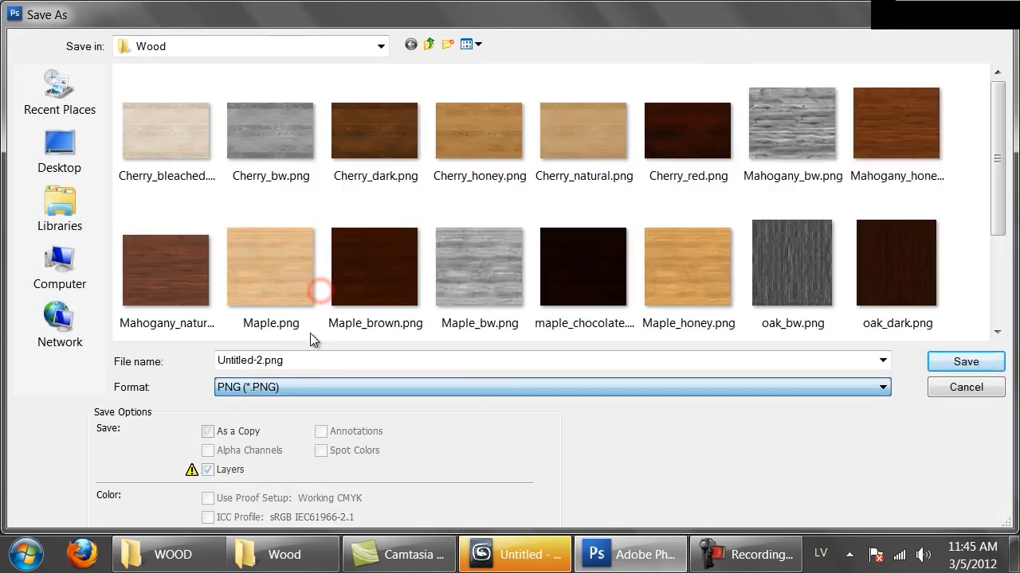
left_click(314, 358)
type("Mahog")
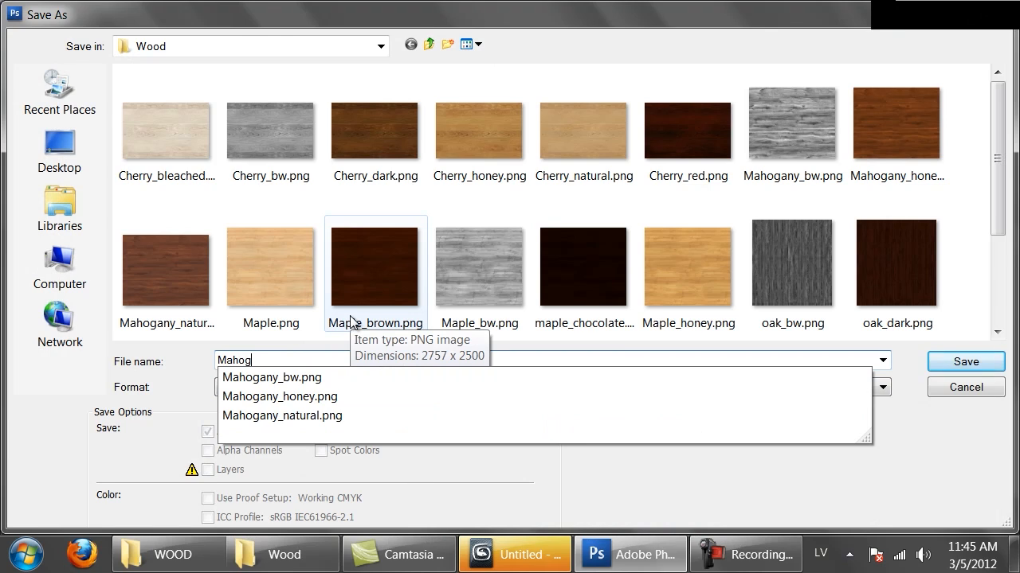
type("any_dark")
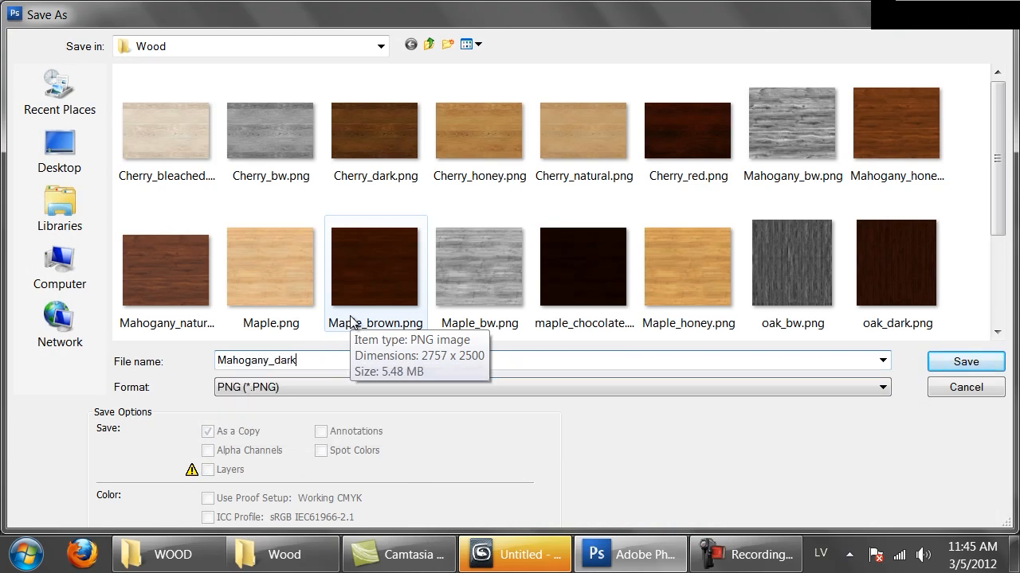
key("Return")
key("Return")
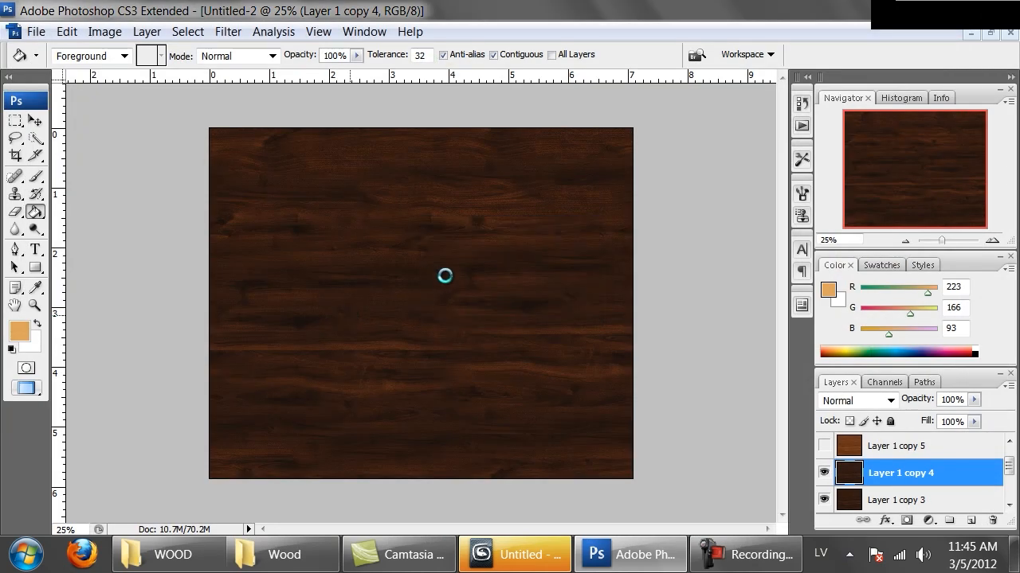
Hide Layer 1 copy 4 and Layer 1 copy 3, and select Layer 1 copy 2.
left_click(823, 473)
left_click(824, 475)
left_click(823, 476)
scroll(863, 486, "down", 2)
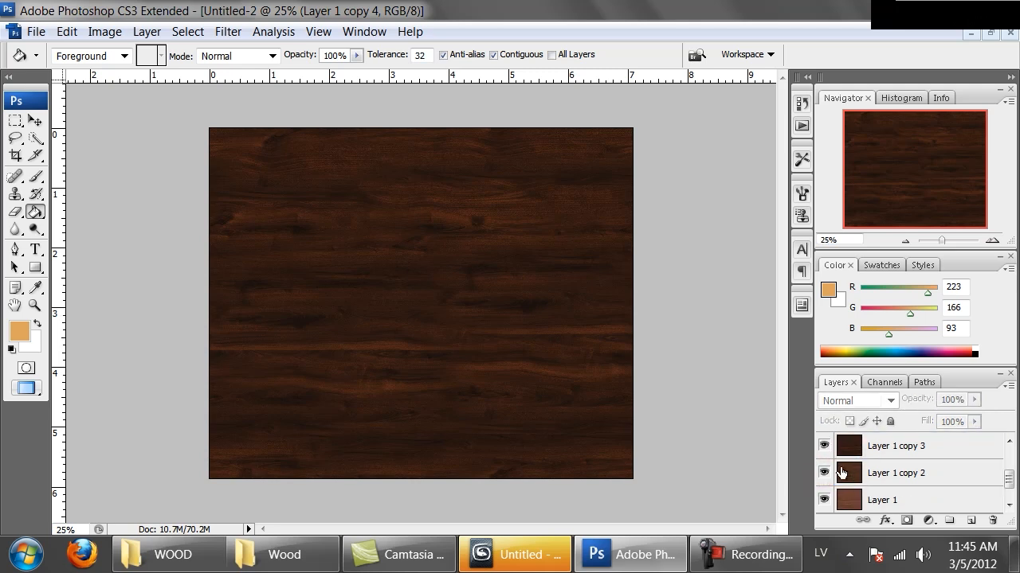
left_click(825, 451)
left_click(876, 475)
Save the Layer 1 copy 2 variant as a non-interlaced PNG named Mahogany_medium in the Wood folder.
key("ctrl+shift+s")
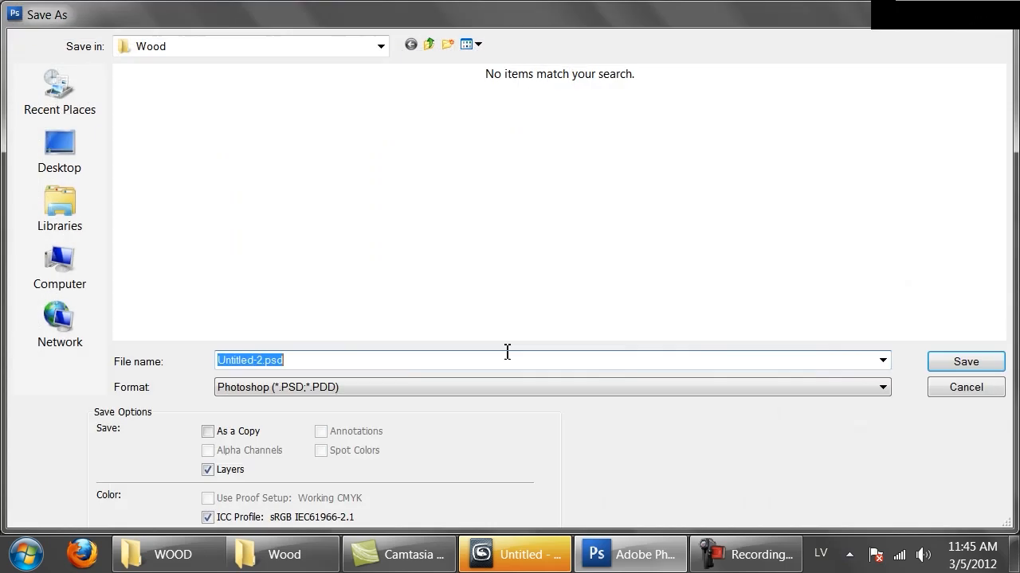
left_click(428, 385)
left_click(351, 317)
double_click(296, 361)
type("Mah")
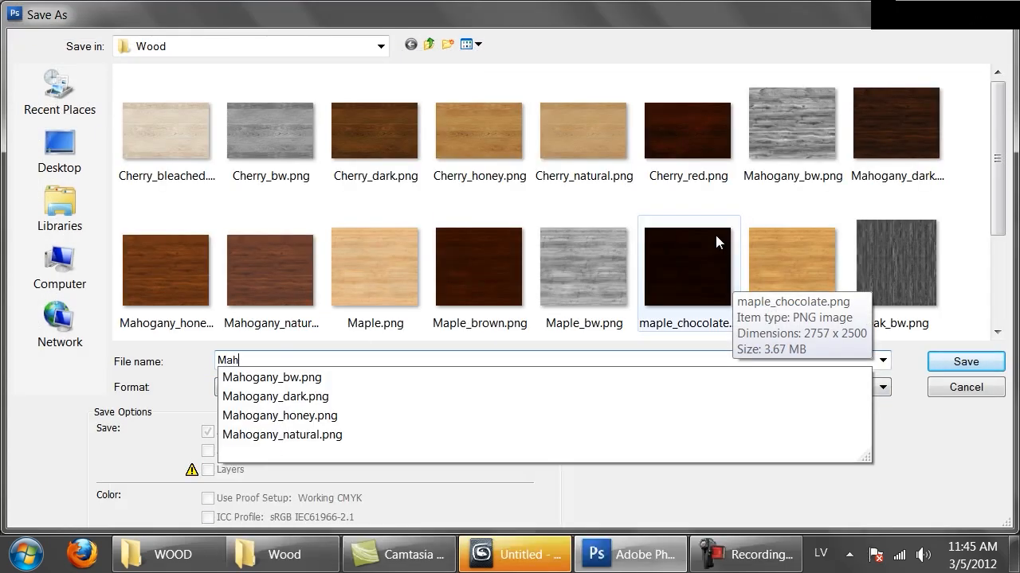
type("ogany_medium")
left_click(947, 363)
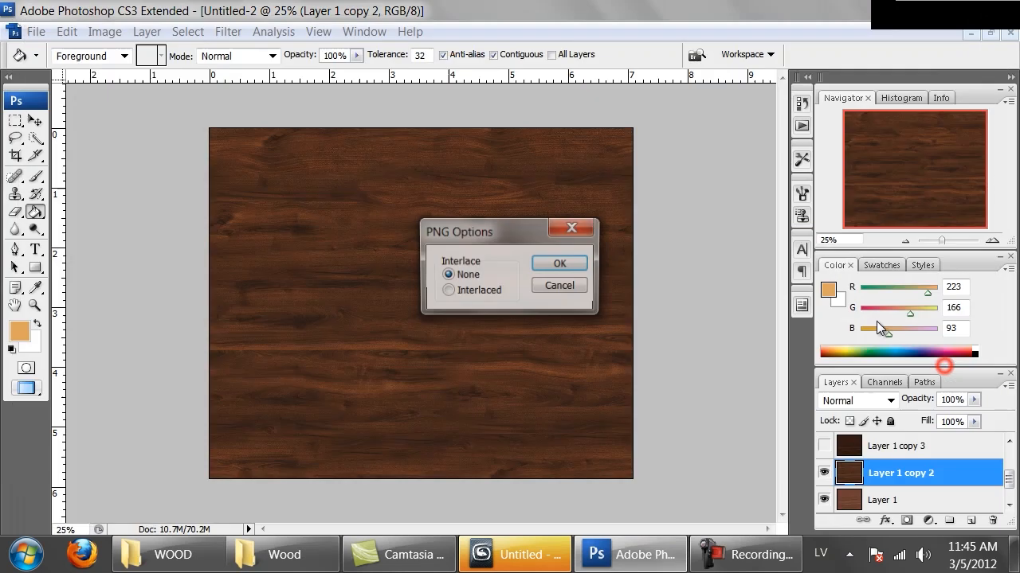
left_click(539, 270)
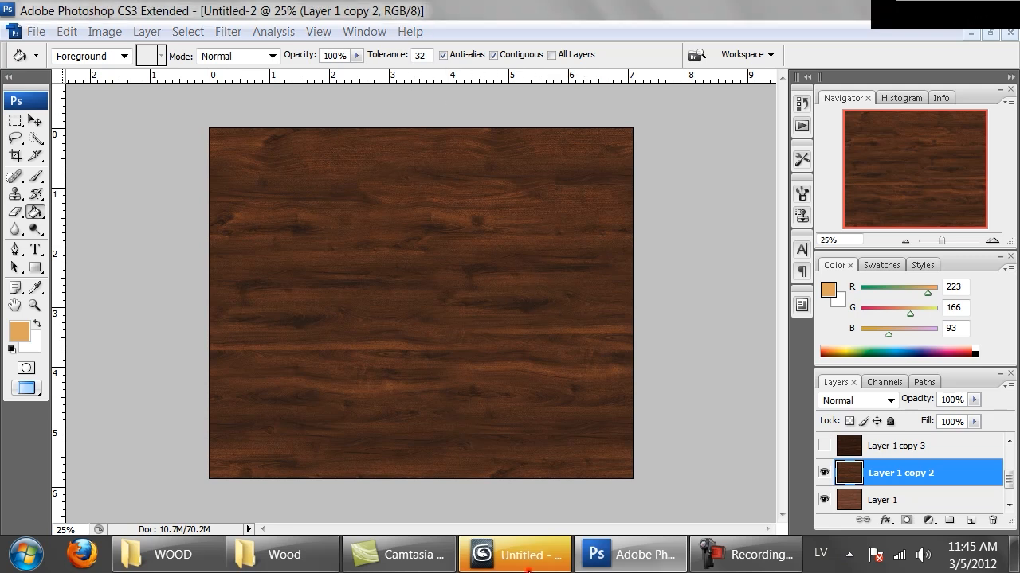
Switch to 3ds Max and open the wood_scene.max scene.
left_click(481, 554)
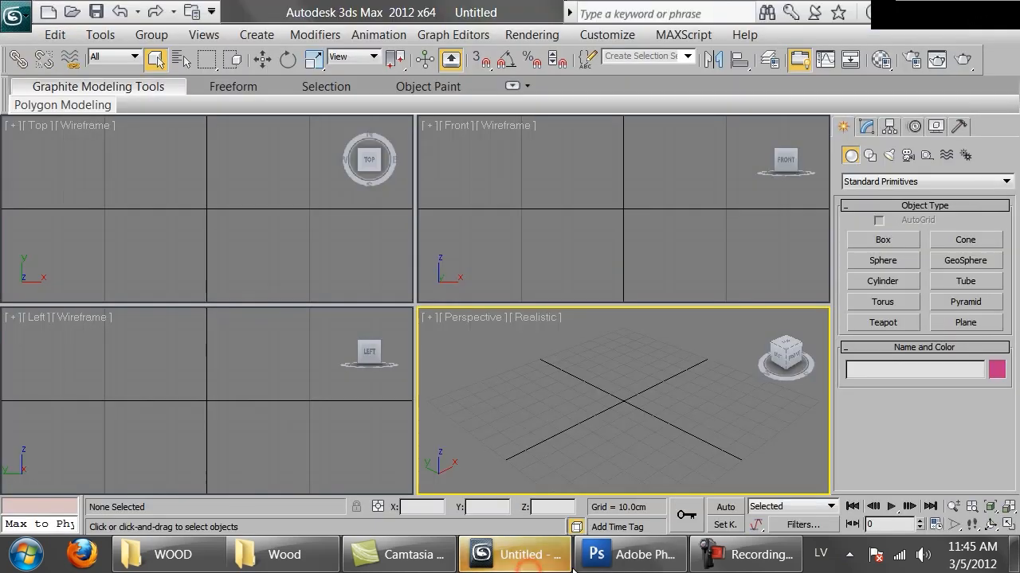
left_click(24, 21)
left_click(223, 122)
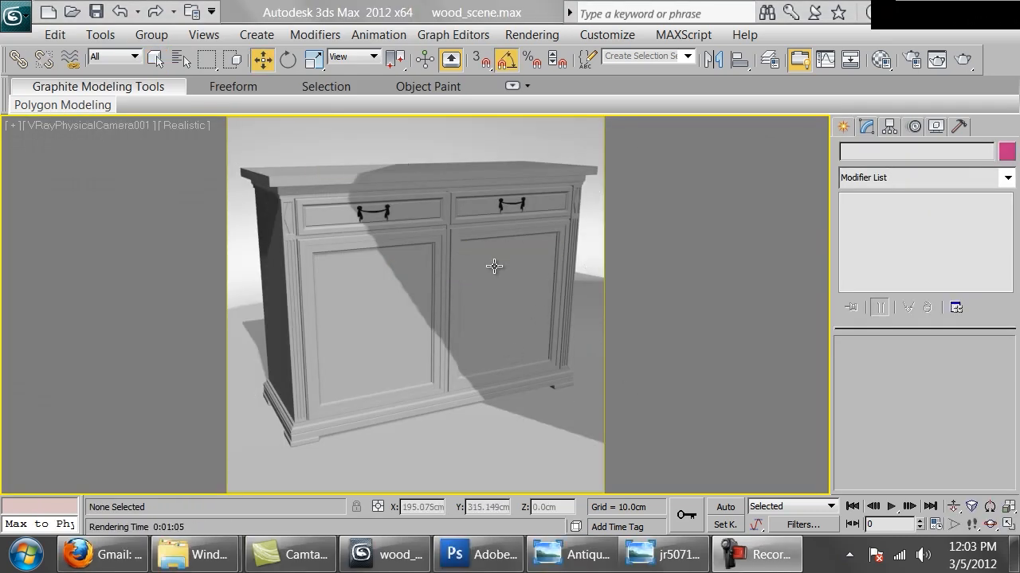
Select the cabinet group and open the Material Editor, placing it clear of the cabinet.
left_click(483, 301)
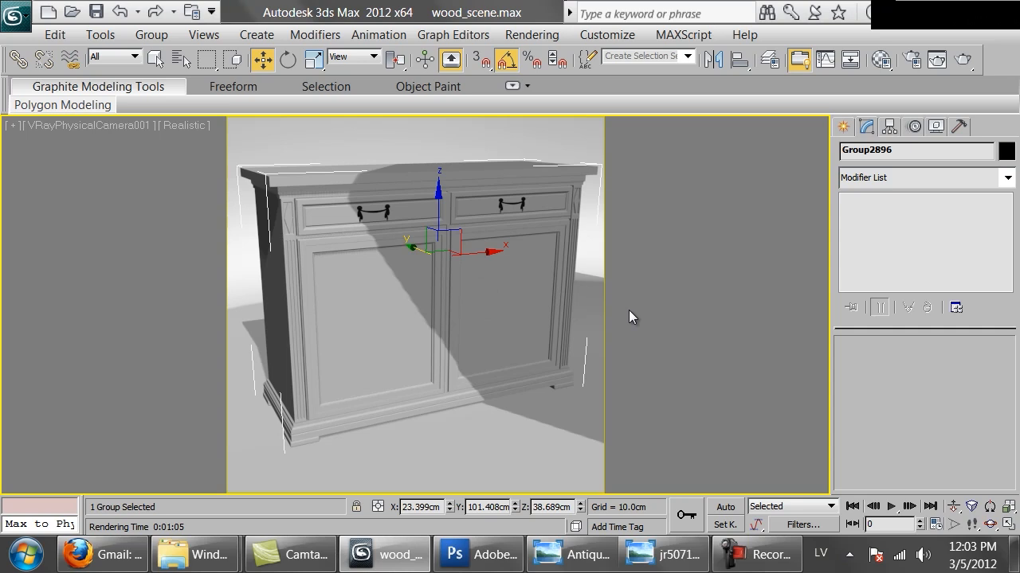
key("m")
left_click_drag(562, 240, 757, 64)
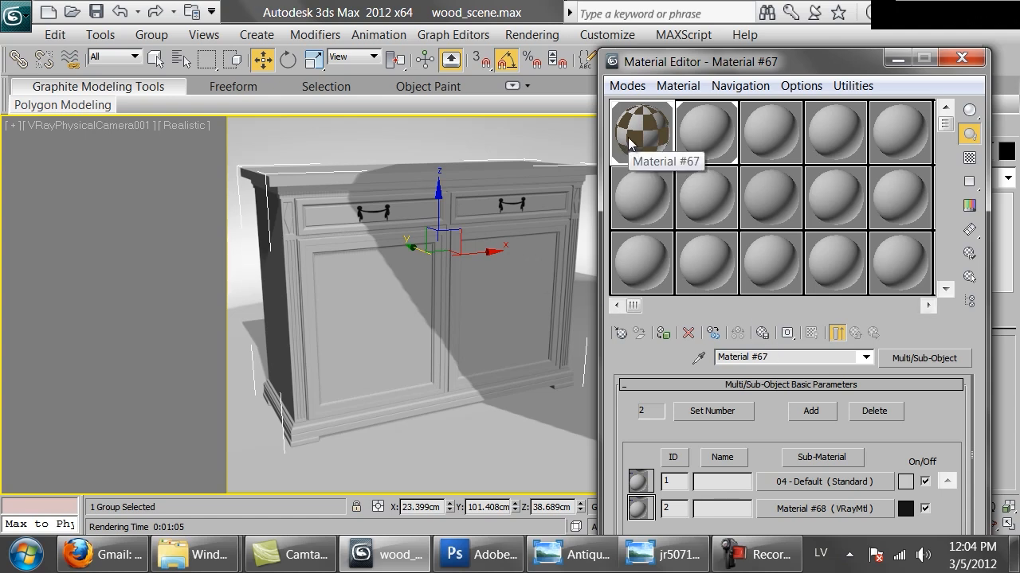
Change the Standard material in the second sample slot to a VRayMtl.
left_click(703, 137)
left_click(922, 358)
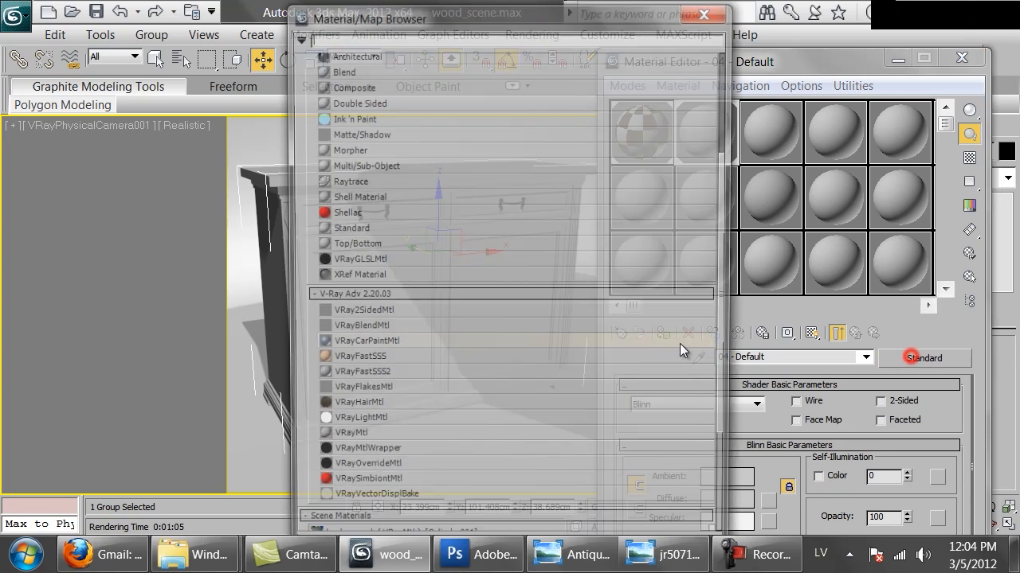
double_click(342, 441)
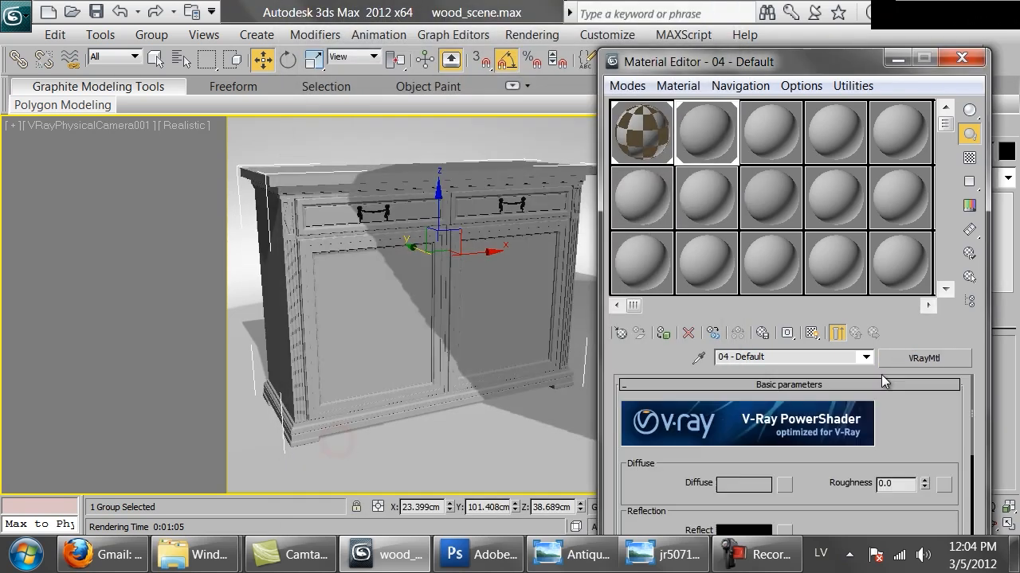
Assign Mahogany_medium.png as a Bitmap to the VRayMtl's diffuse map and show it shaded in the viewport.
left_click(789, 484)
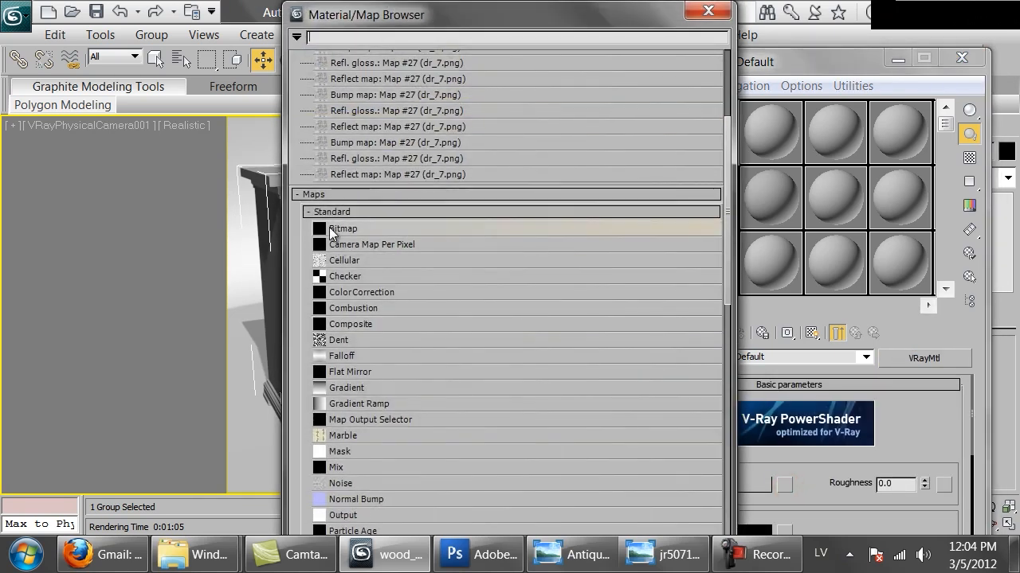
double_click(334, 228)
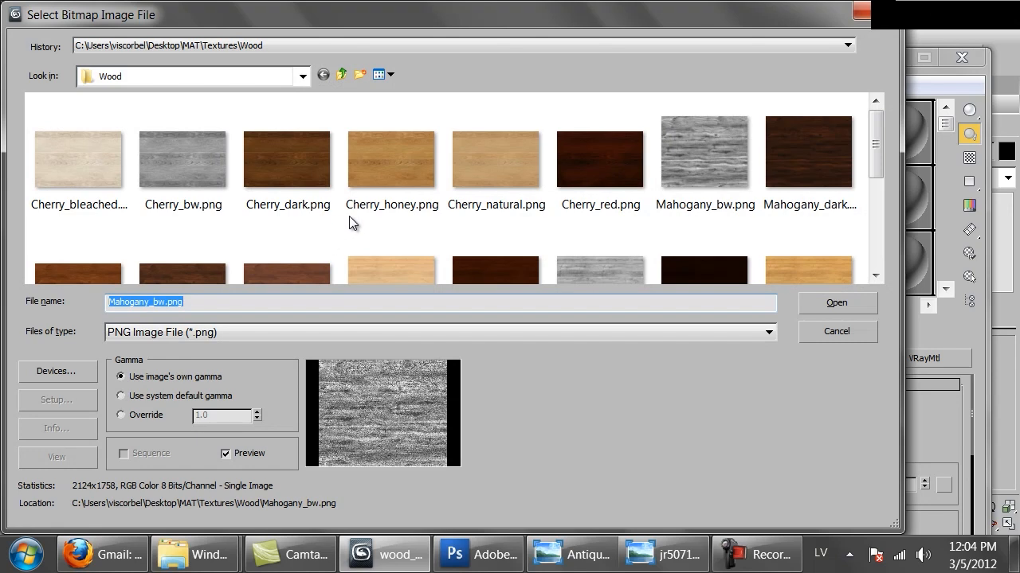
left_click_drag(876, 143, 878, 192)
left_click(179, 199)
double_click(178, 199)
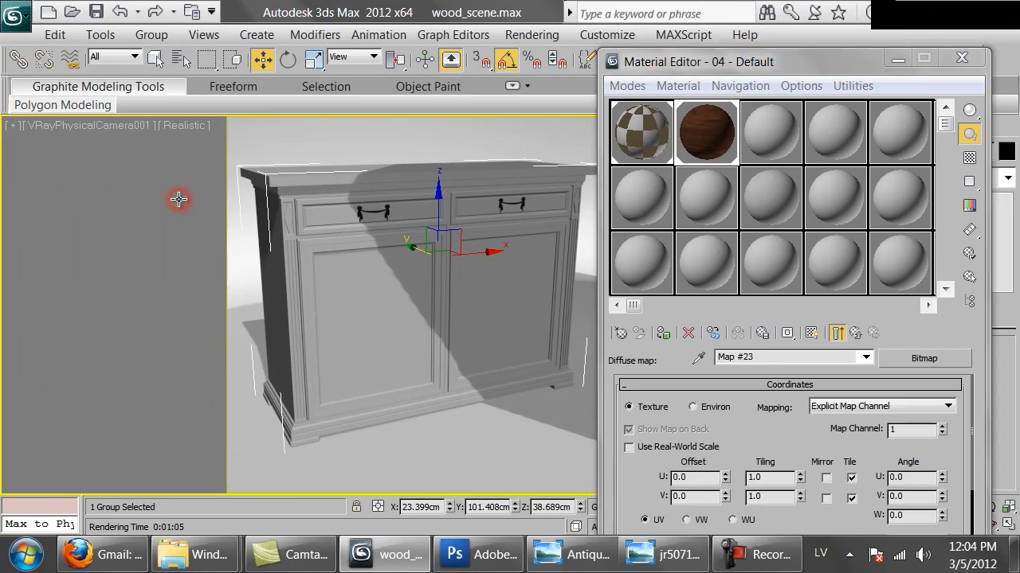
left_click(811, 335)
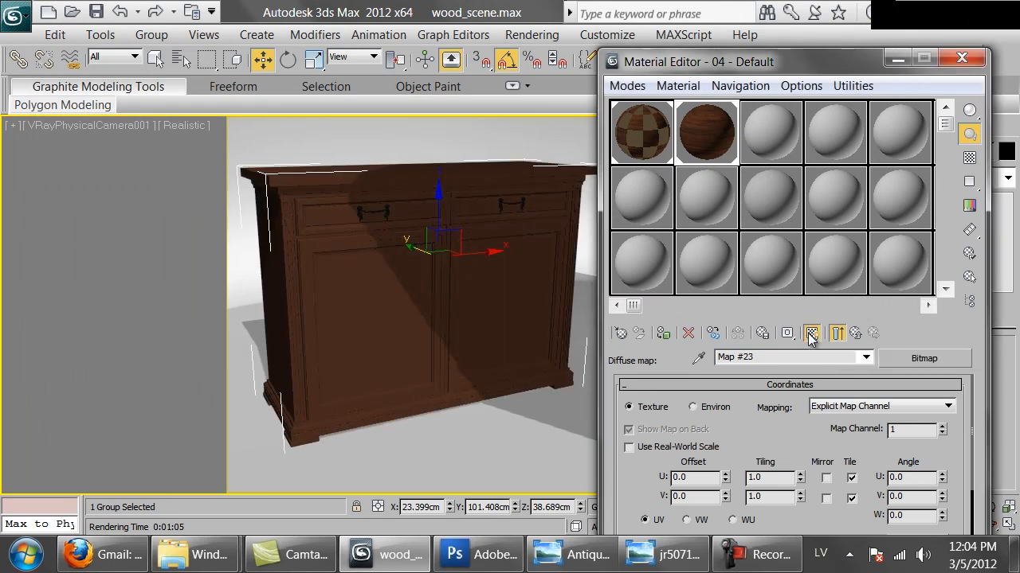
Isolate the cabinet, check its wood grain in the Perspective view and enable real-world scale for the diffuse bitmap.
key("alt+q")
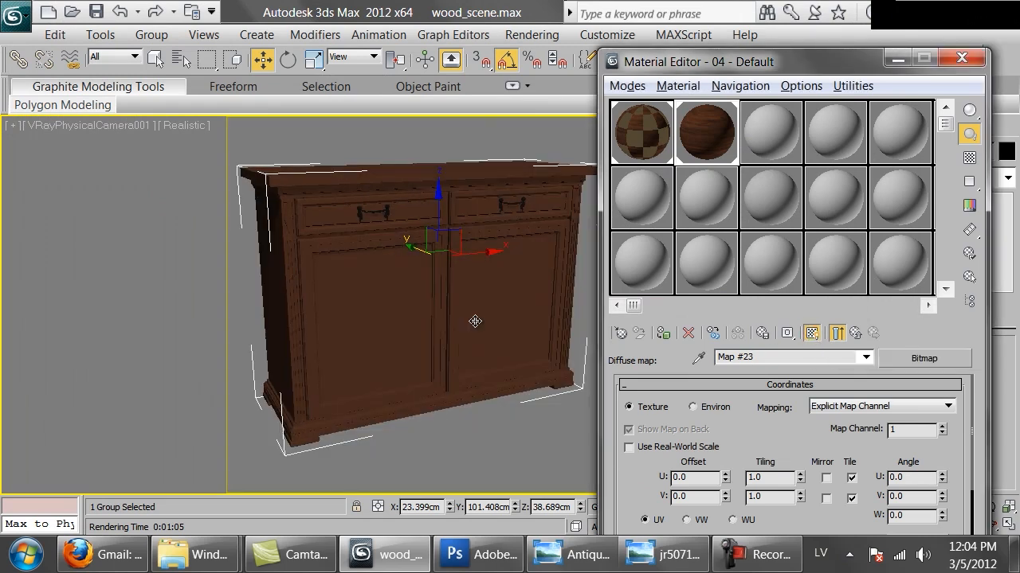
key("p")
scroll(450, 313, "up", 10)
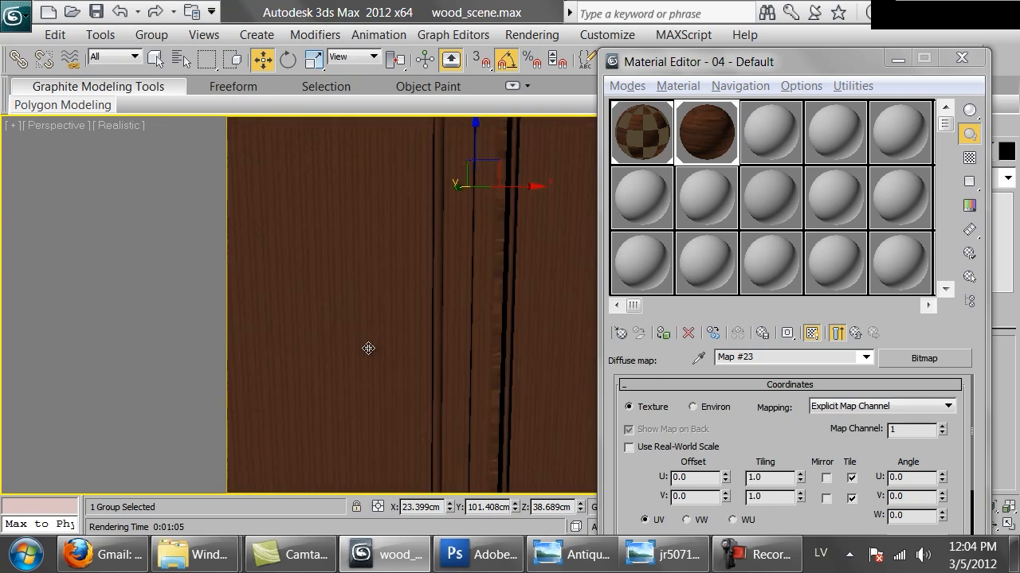
scroll(337, 325, "down", 3)
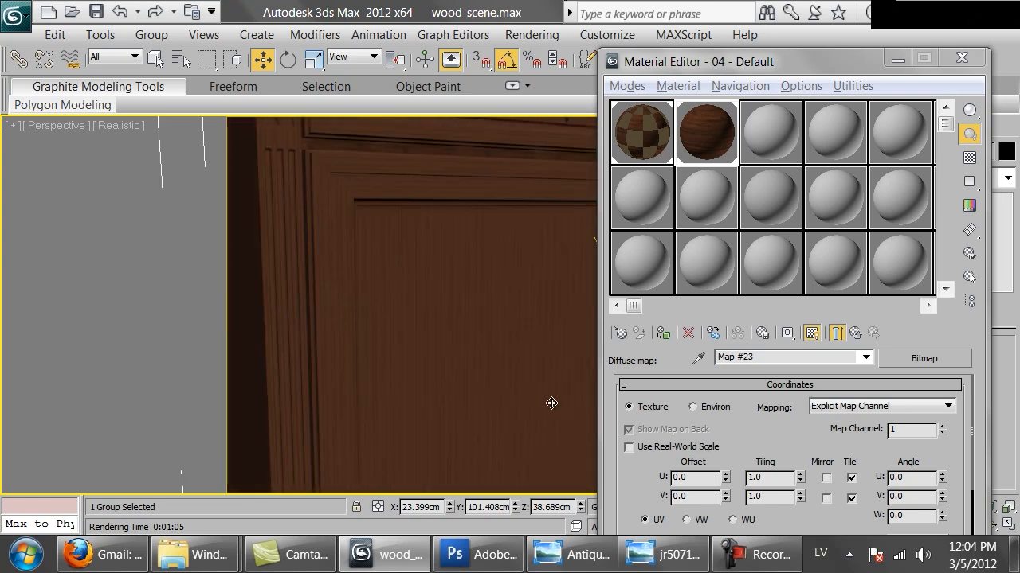
left_click(650, 448)
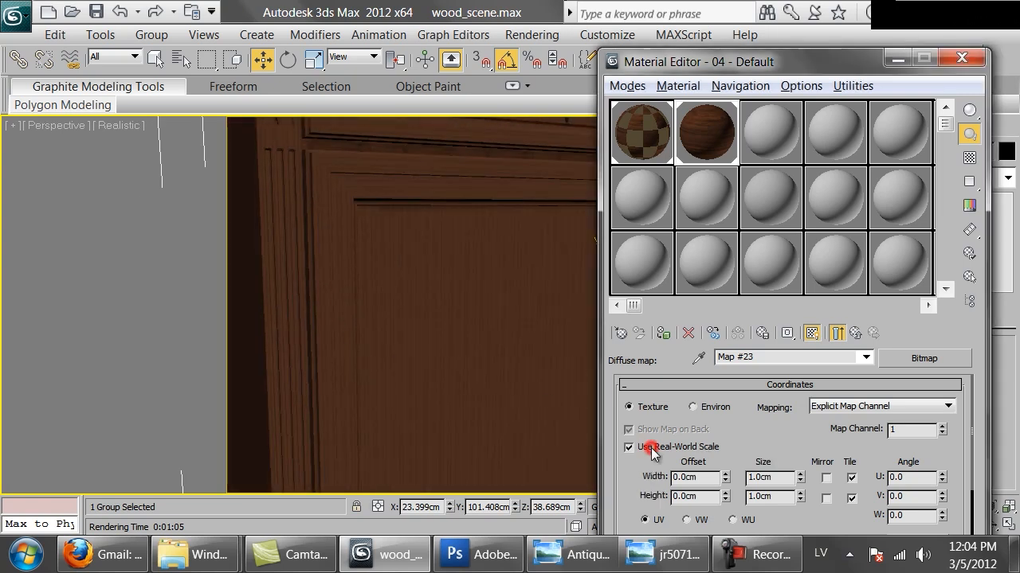
scroll(773, 436, "down", 3)
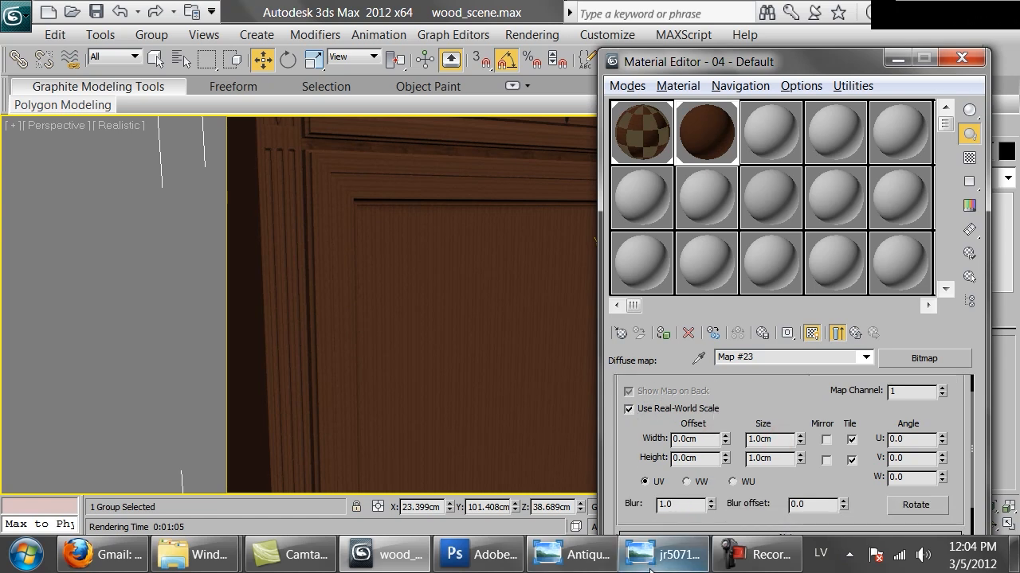
Switch to Windows Explorer and open Mahogany_medium.png from the MAT\Textures\Wood folder to examine its grain.
left_click(580, 564)
left_click(580, 564)
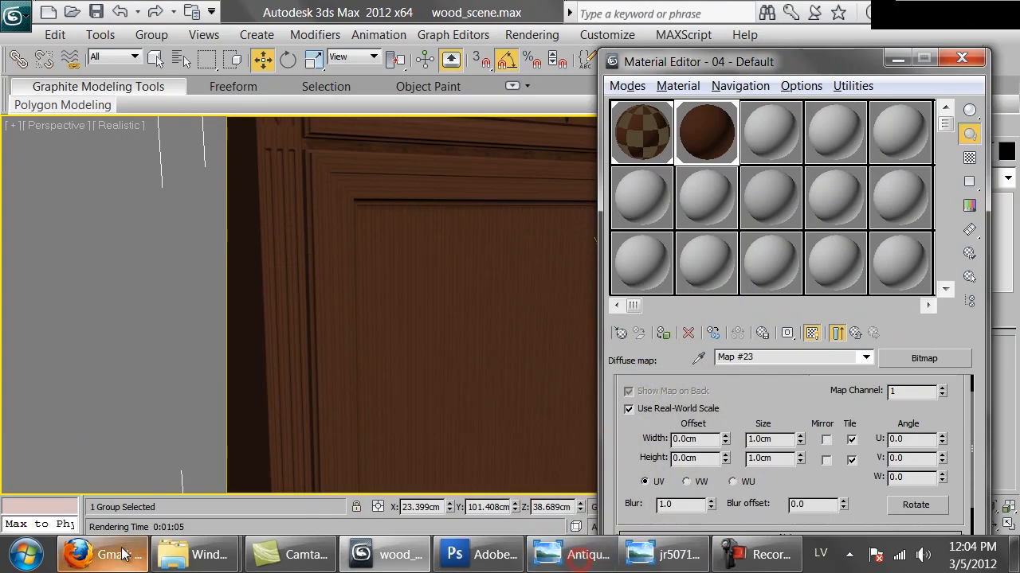
mouse_move(191, 560)
left_click(126, 462)
scroll(579, 259, "up", 3)
scroll(580, 259, "down", 3)
mouse_move(191, 560)
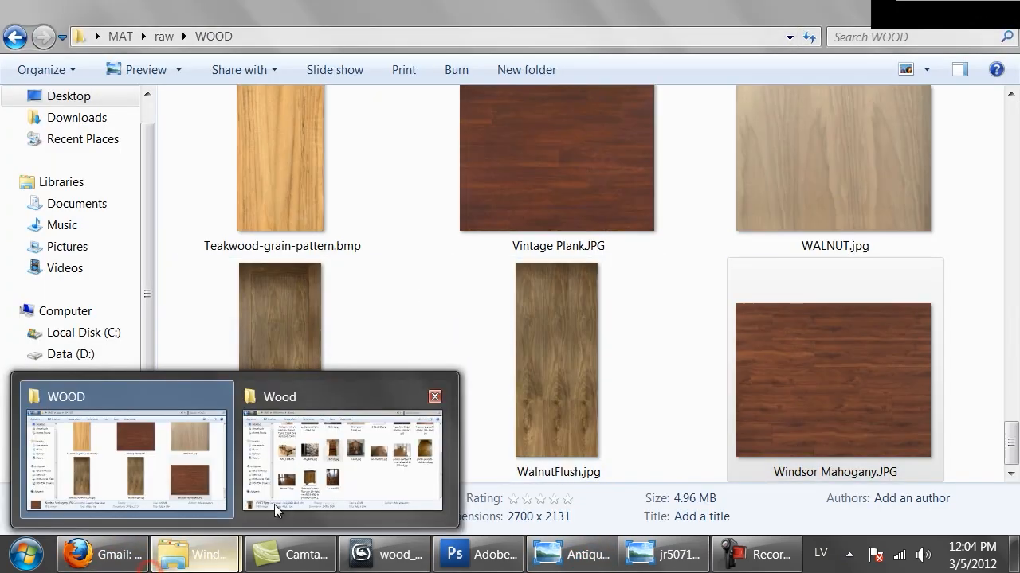
left_click(145, 476)
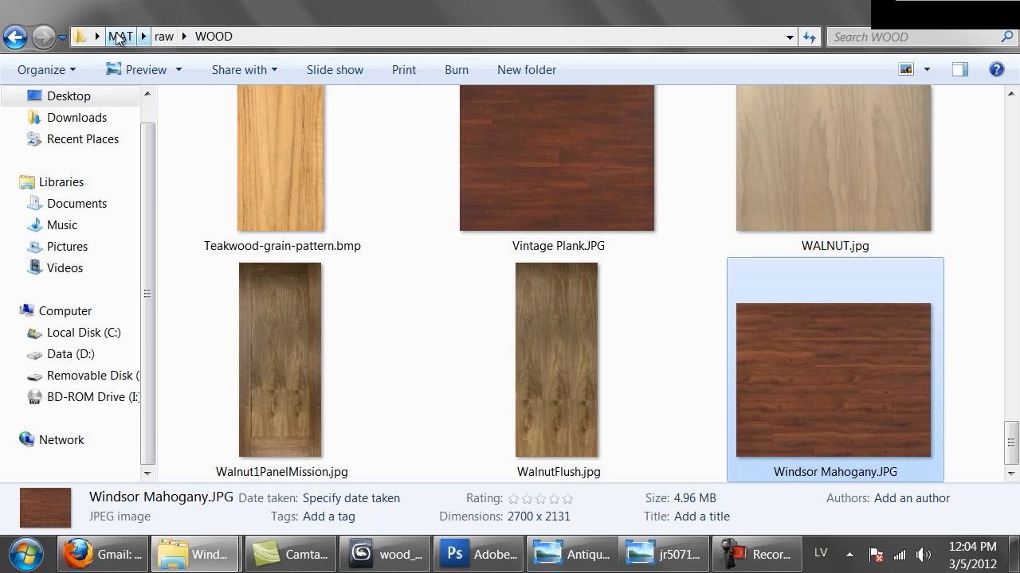
left_click(119, 37)
double_click(734, 200)
left_click(250, 150)
double_click(249, 150)
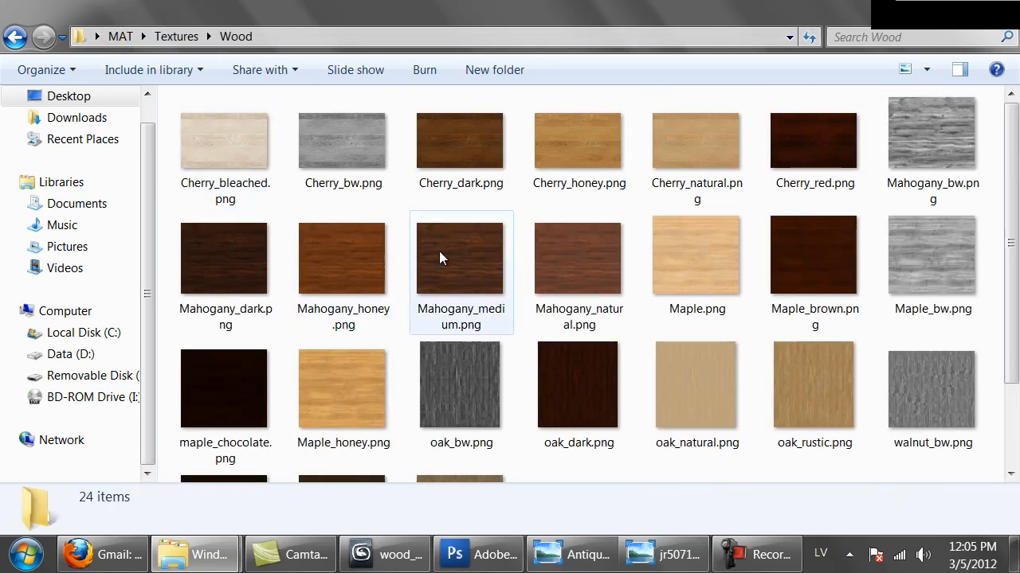
left_click(355, 280)
double_click(474, 263)
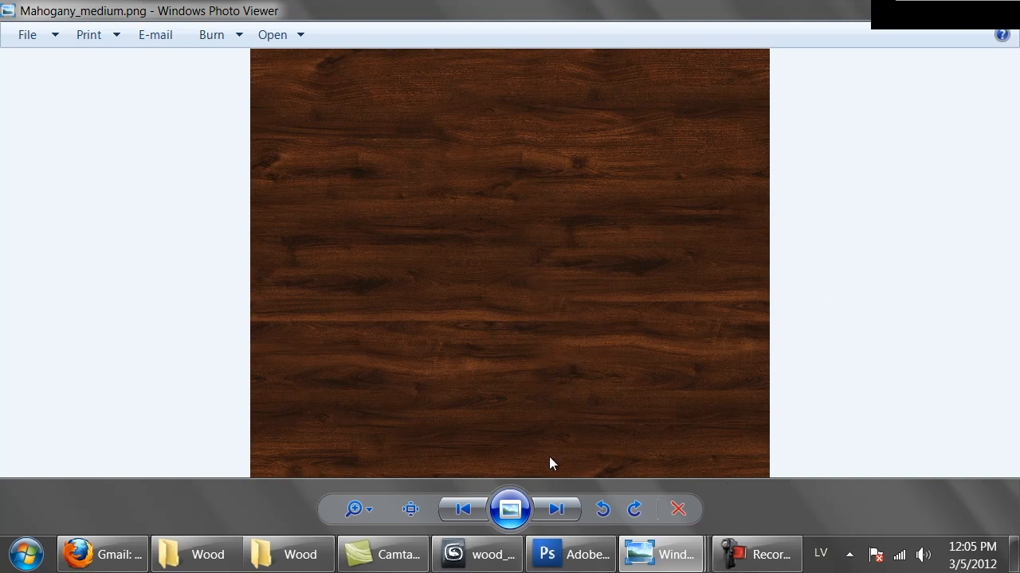
Switch back to 3ds Max and set the diffuse bitmap's real-world size to 150 cm wide and 120 cm high.
left_click(477, 554)
double_click(770, 439)
type("150")
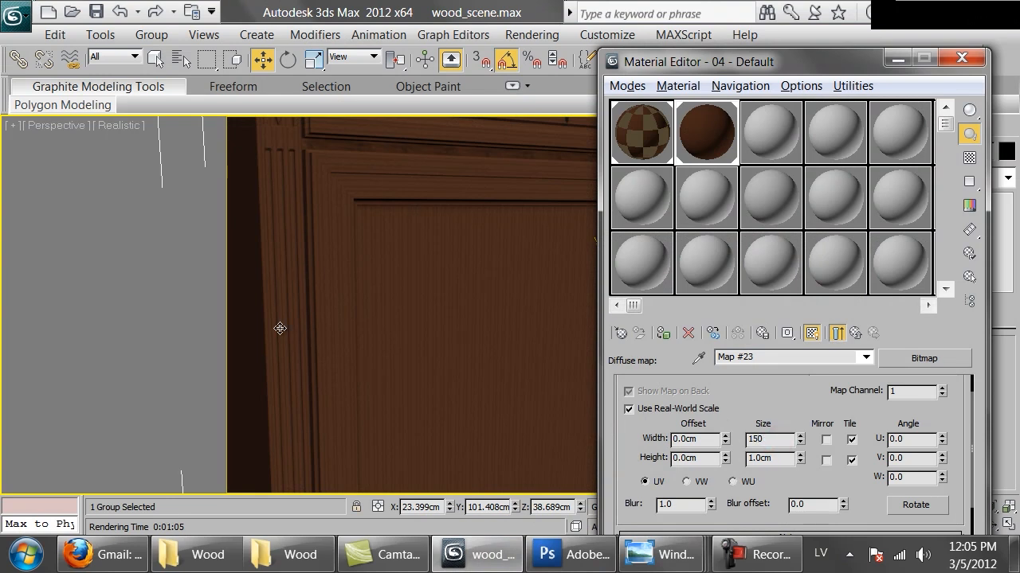
key("Tab")
key("Return")
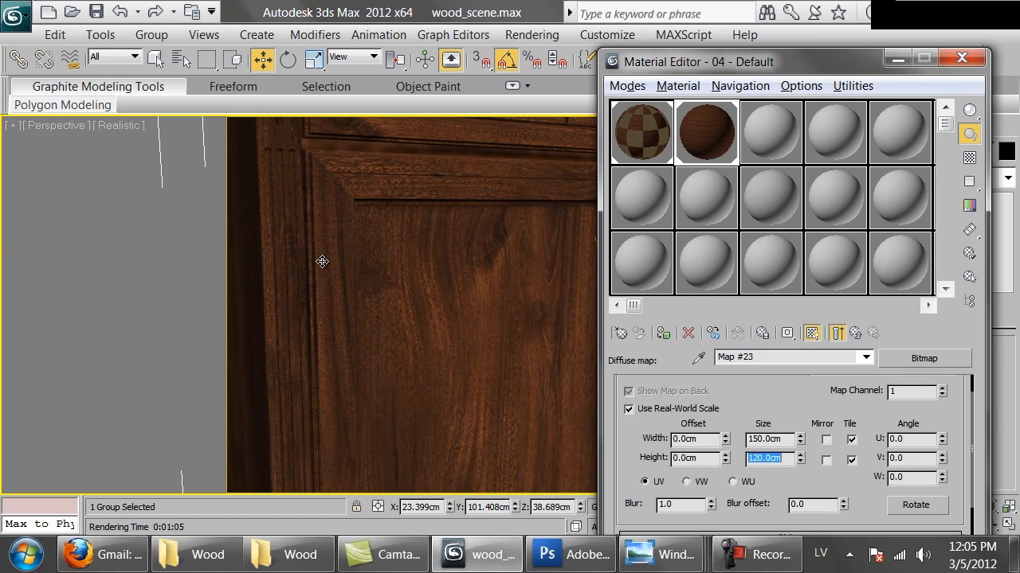
Return the viewport to the VRayPhysicalCamera001 view and unhide all scene objects.
scroll(321, 261, "down", 5)
key("c")
right_click(494, 264)
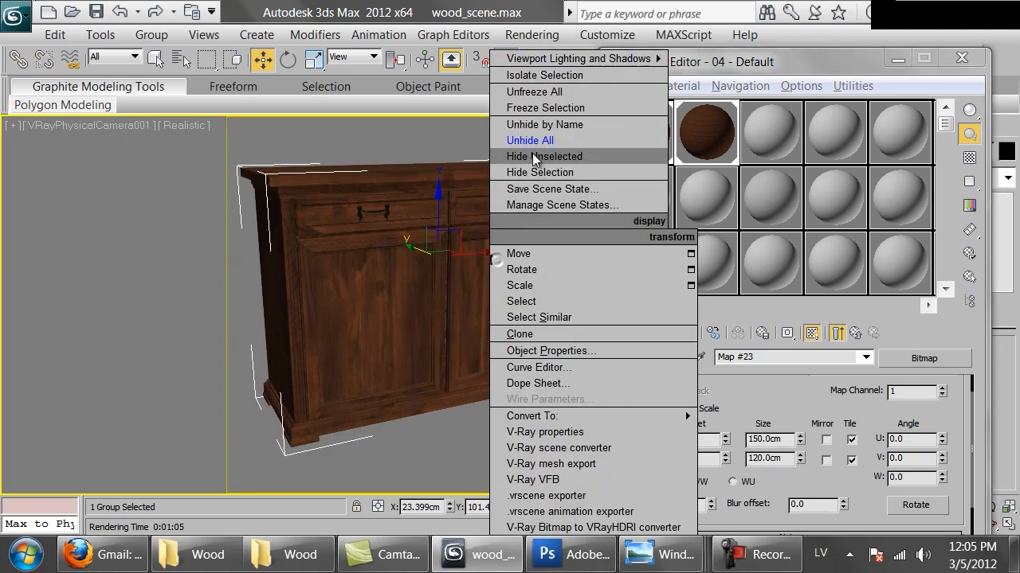
left_click(532, 136)
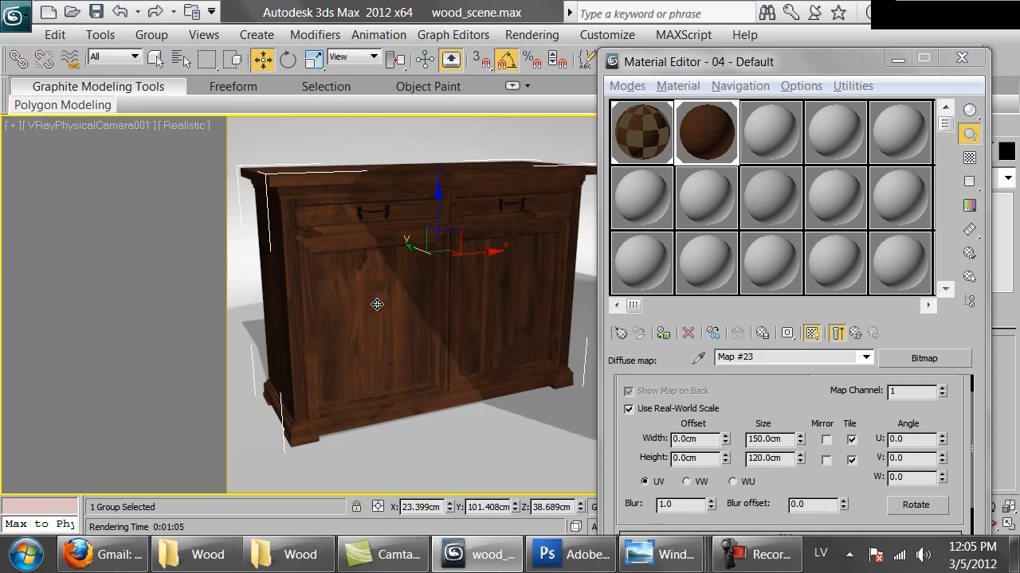
Try a real-world texture size of 50 cm by 60 cm and examine the grain on the cabinet in the Perspective view.
key("p")
scroll(377, 304, "down", 4)
middle_click_drag(386, 337, 355, 227, "alt")
scroll(393, 316, "up", 5)
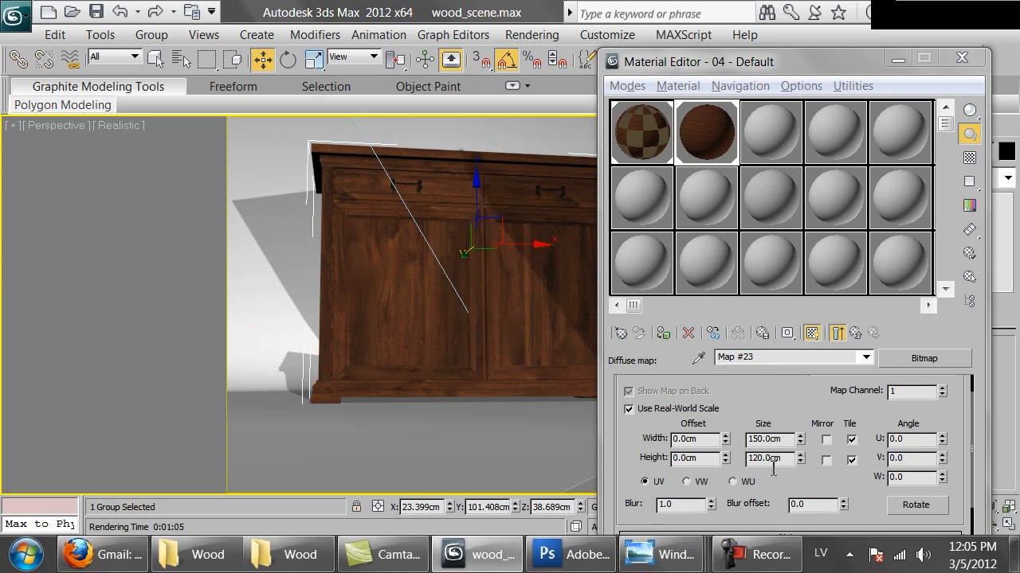
left_click_drag(798, 436, 791, 413)
left_click_drag(786, 460, 690, 439)
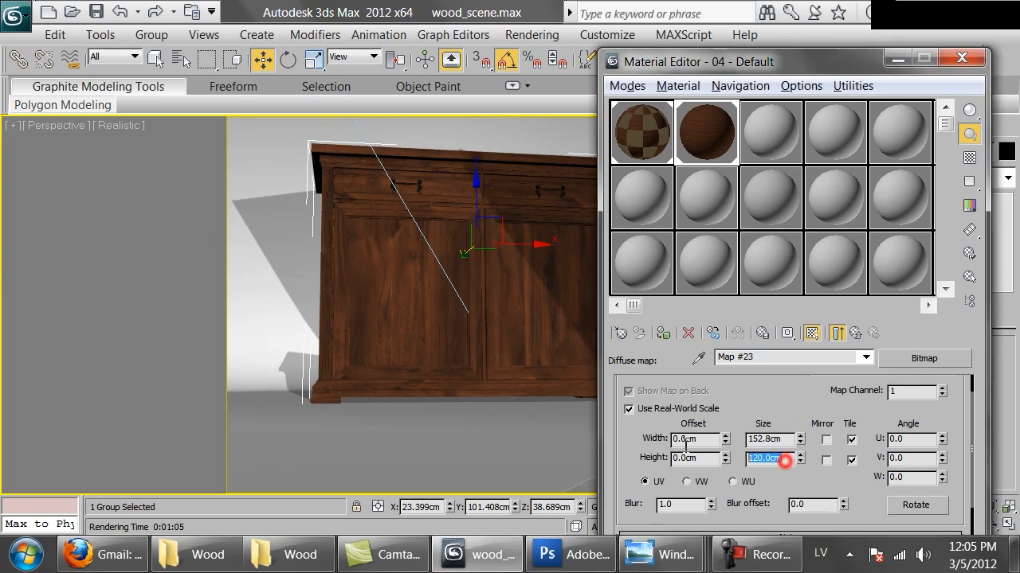
double_click(779, 439)
key("Tab")
type("60")
key("Return")
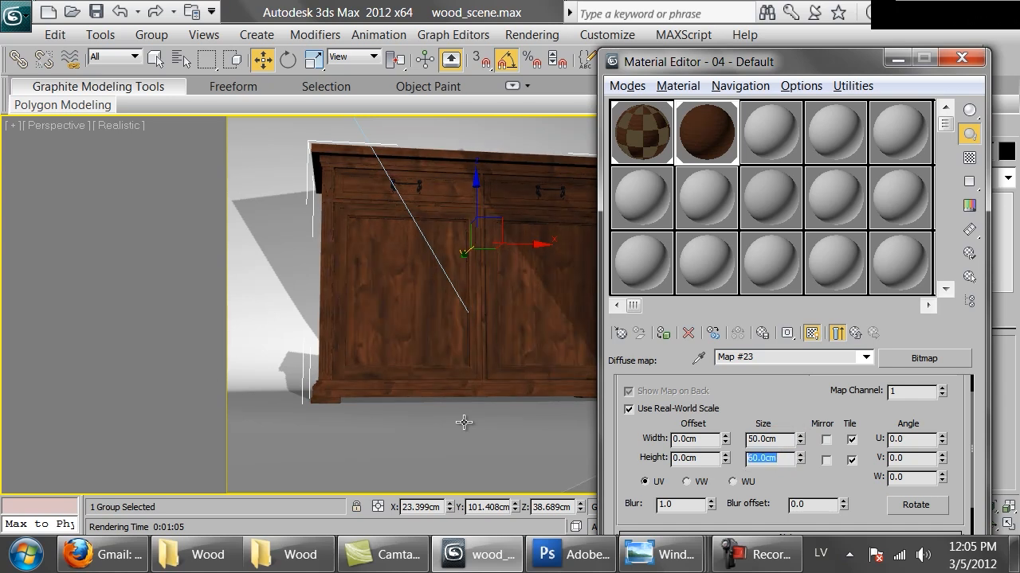
middle_click_drag(464, 423, 398, 437, "alt")
scroll(367, 329, "up", 2)
scroll(453, 342, "down", 1)
middle_click_drag(413, 283, 362, 256, "alt")
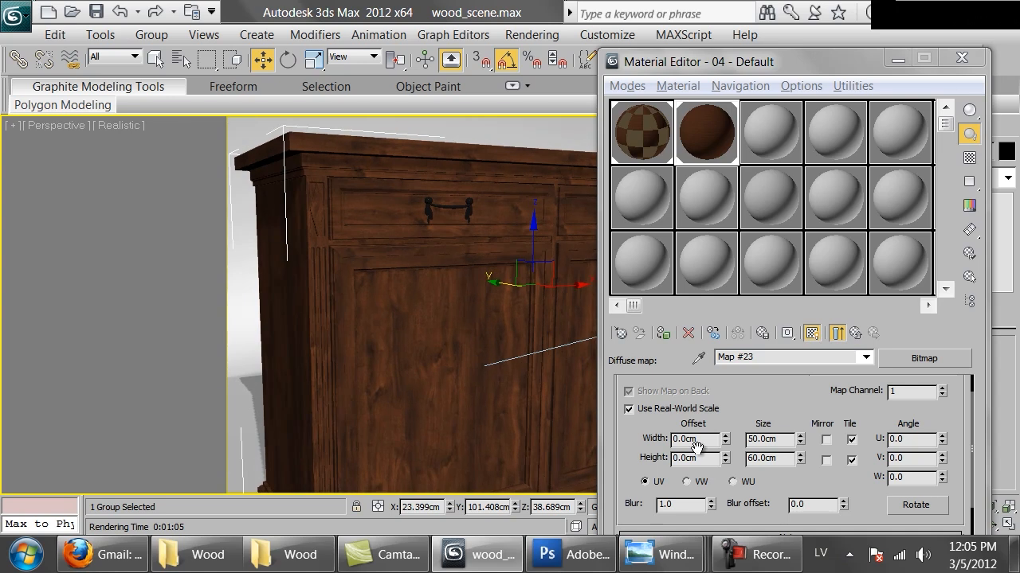
Restore the diffuse bitmap's size to 150 cm wide by 120 cm high and return to the camera view.
double_click(776, 439)
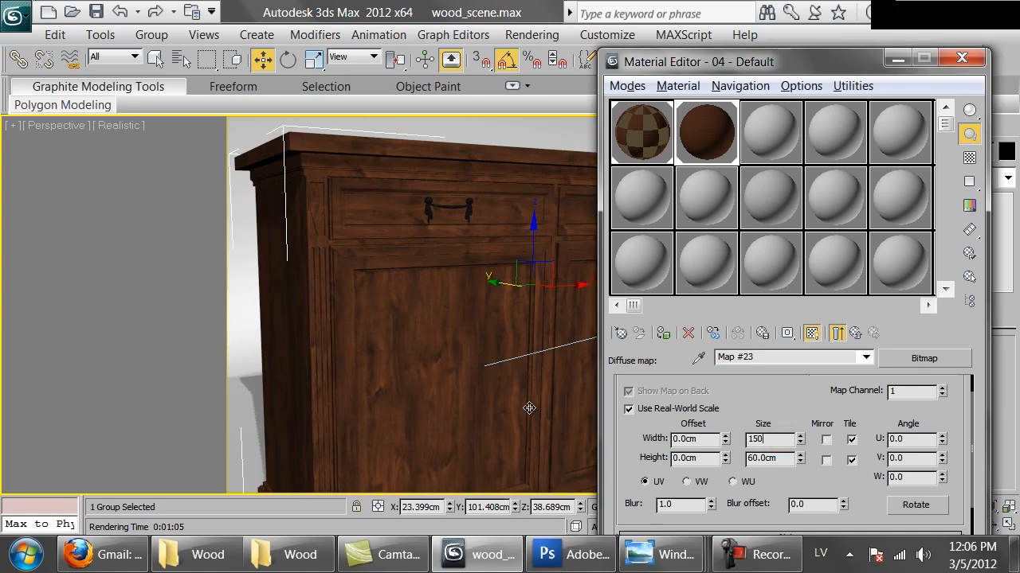
type("150")
key("Return")
key("Tab")
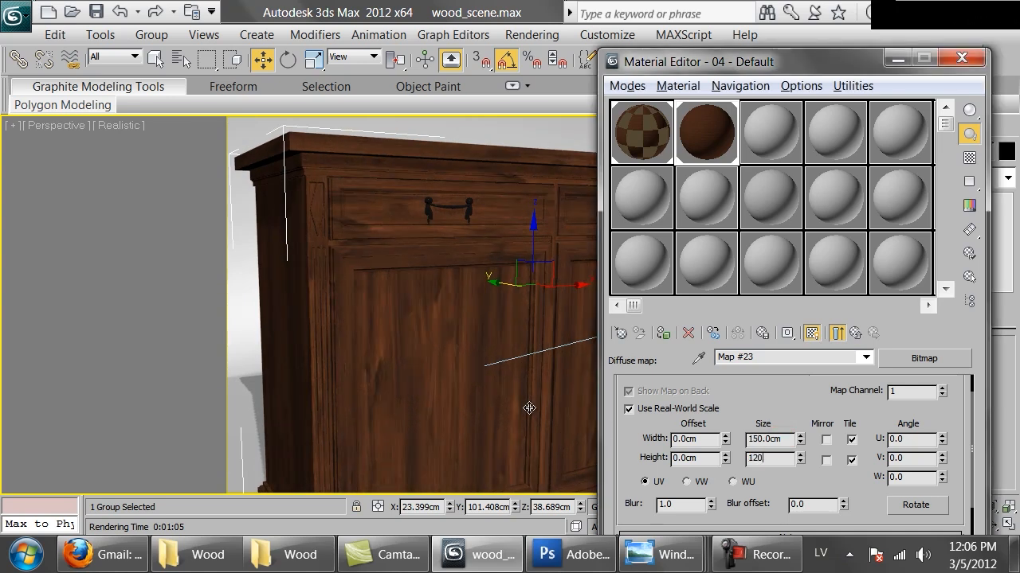
type("120")
key("Return")
middle_click_drag(470, 308, 443, 276, "alt")
key("c")
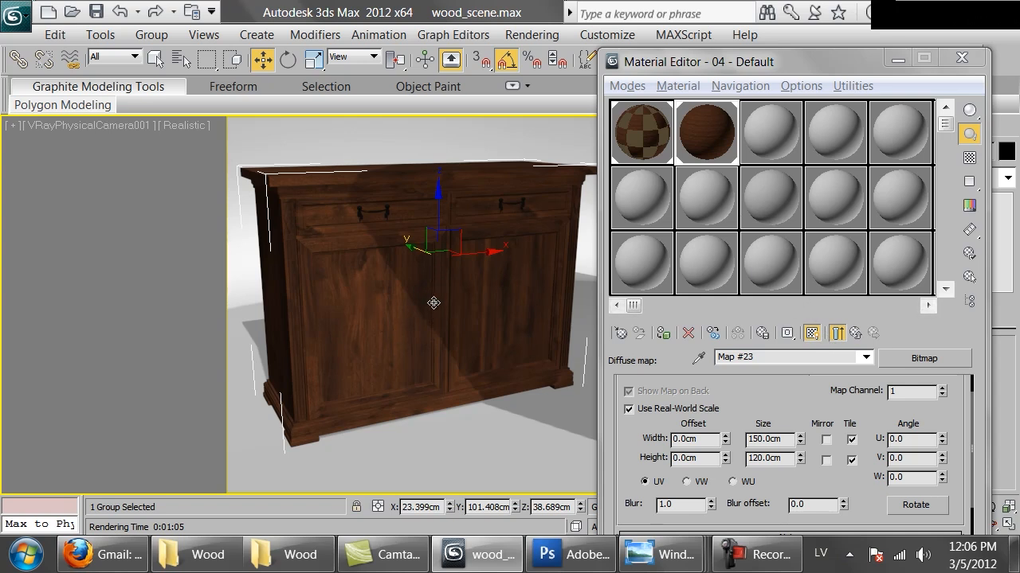
Go back to the parent VRayMtl, close the Material Editor and render the camera view.
left_click(856, 335)
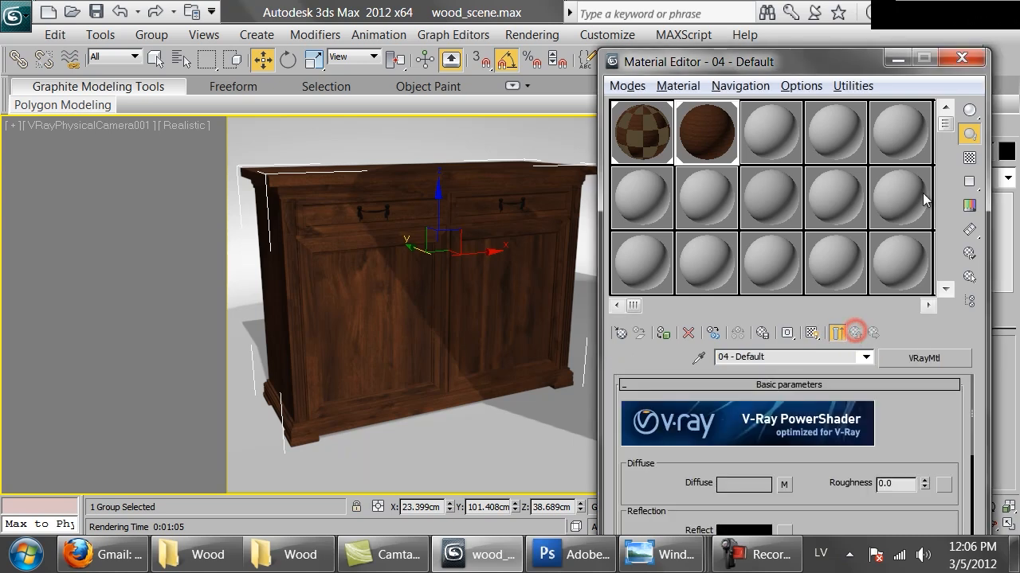
left_click(962, 58)
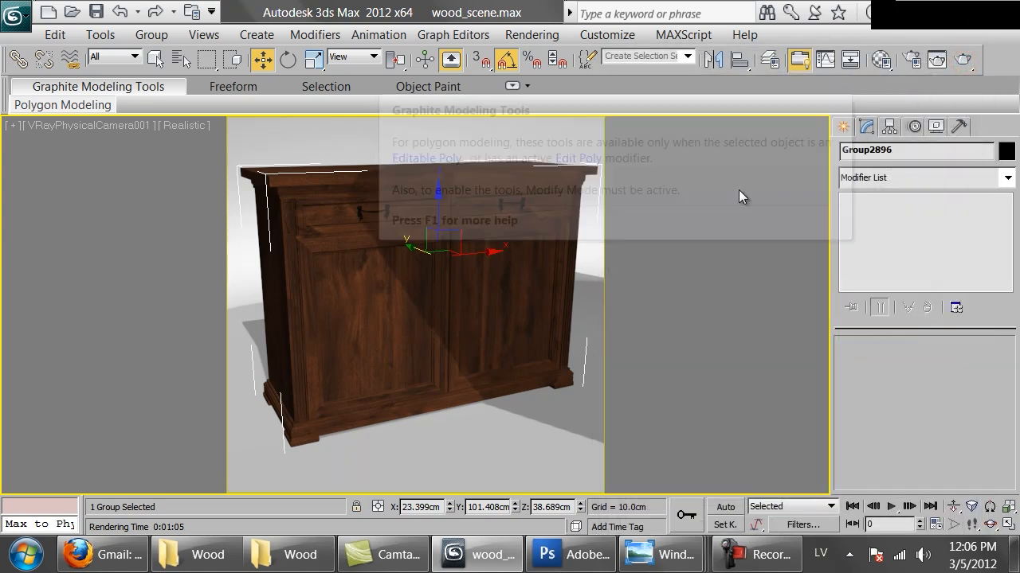
left_click(962, 60)
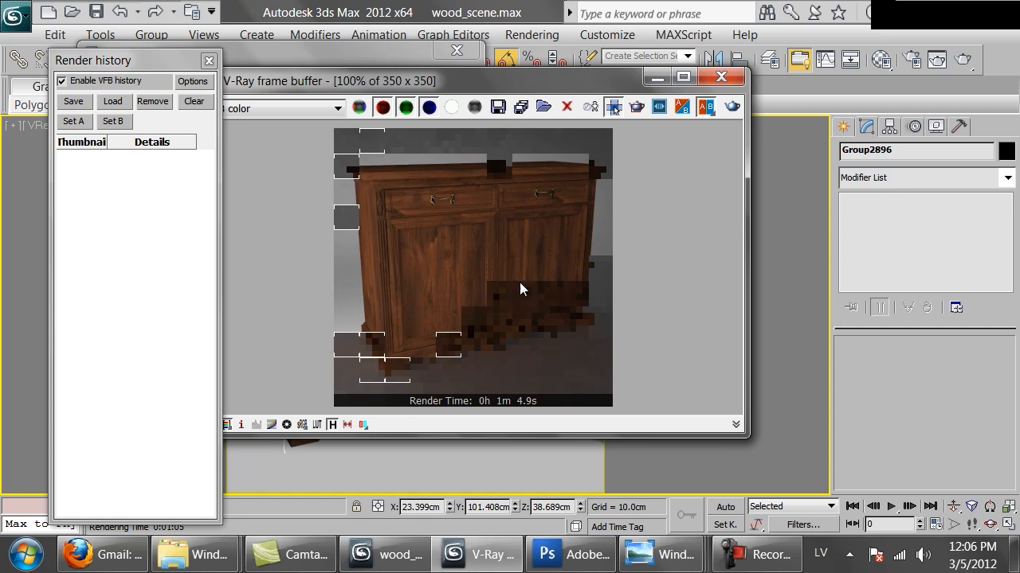
Examine the drawer and leg surfaces in the antique walnut chest reference photo, and close the V-Ray frame buffer with the finished render.
mouse_move(661, 554)
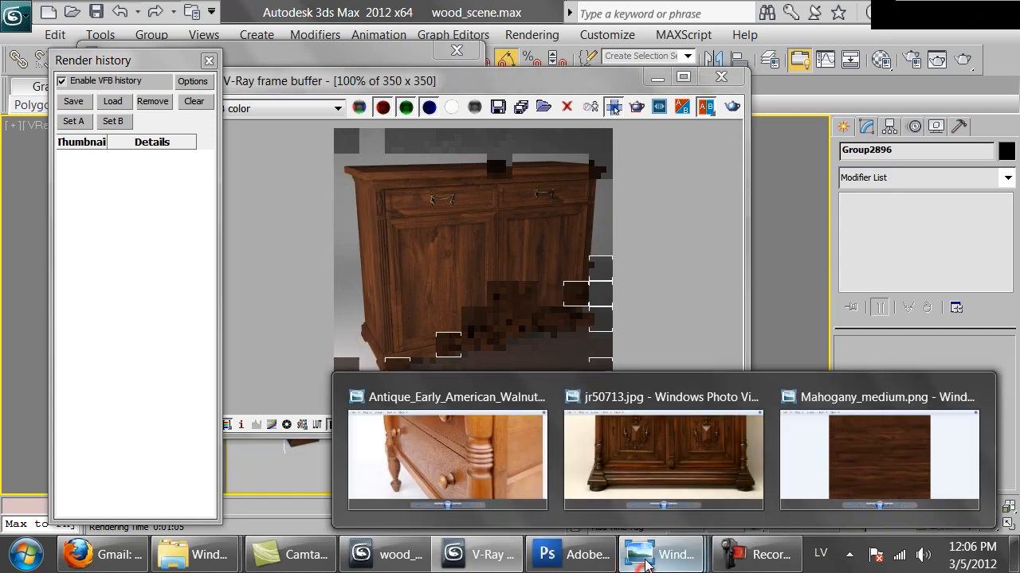
left_click(465, 458)
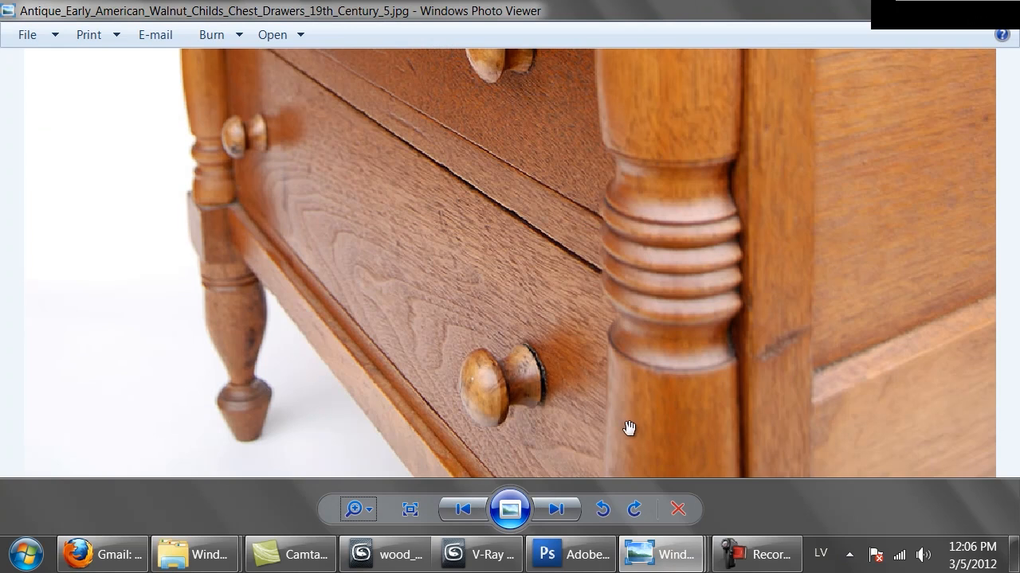
left_click_drag(630, 428, 630, 310)
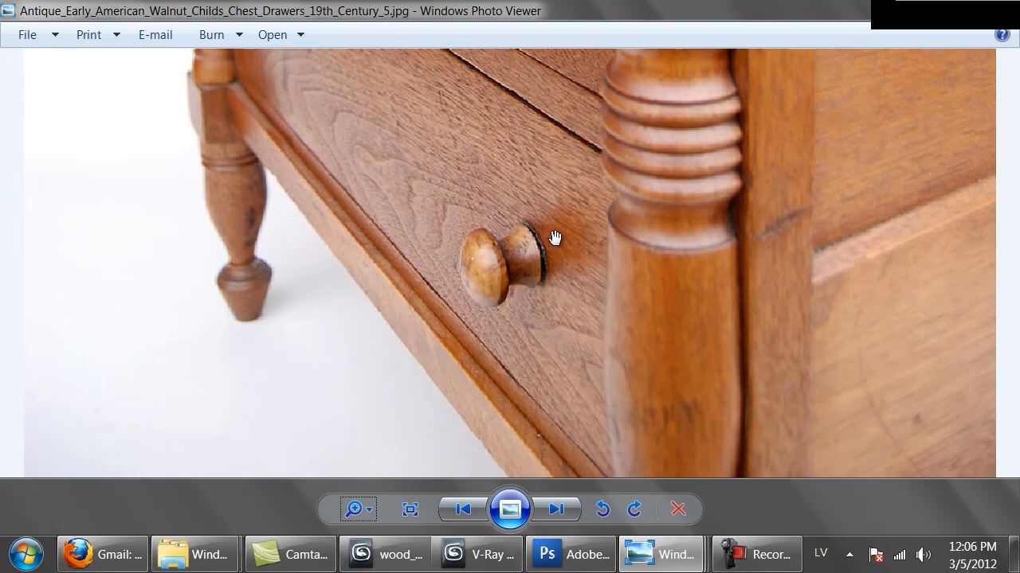
left_click_drag(547, 160, 572, 342)
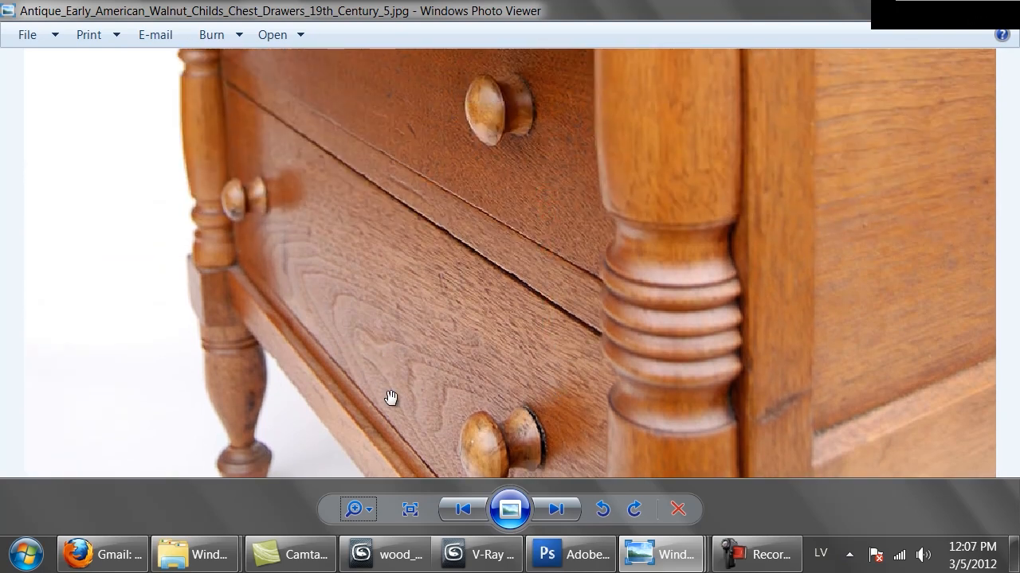
left_click_drag(593, 359, 582, 292)
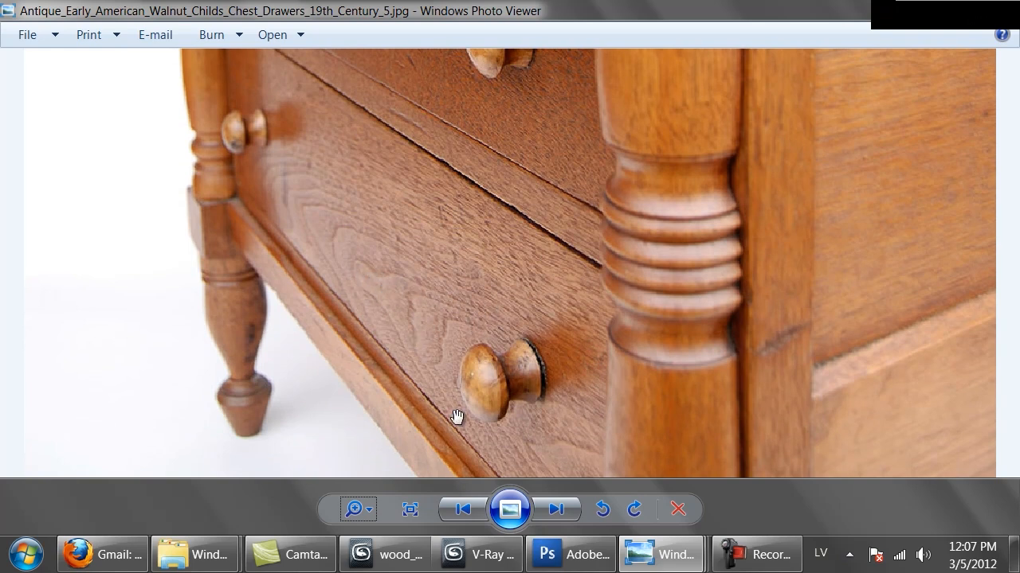
left_click_drag(441, 145, 439, 213)
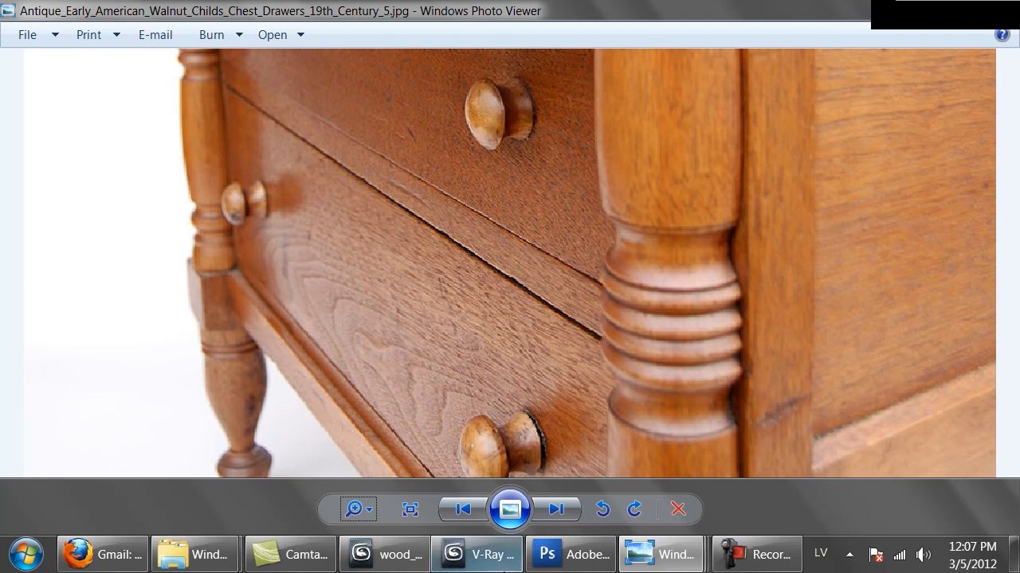
left_click(477, 554)
left_click(721, 78)
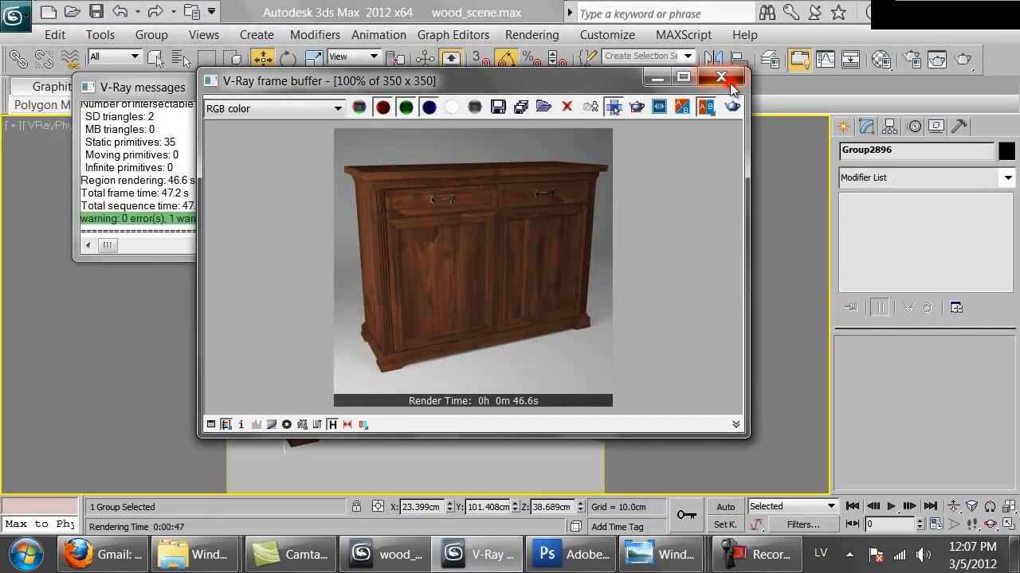
Open the wood material for editing and load the Mahogany_bw.png bitmap as its reflection map.
key("m")
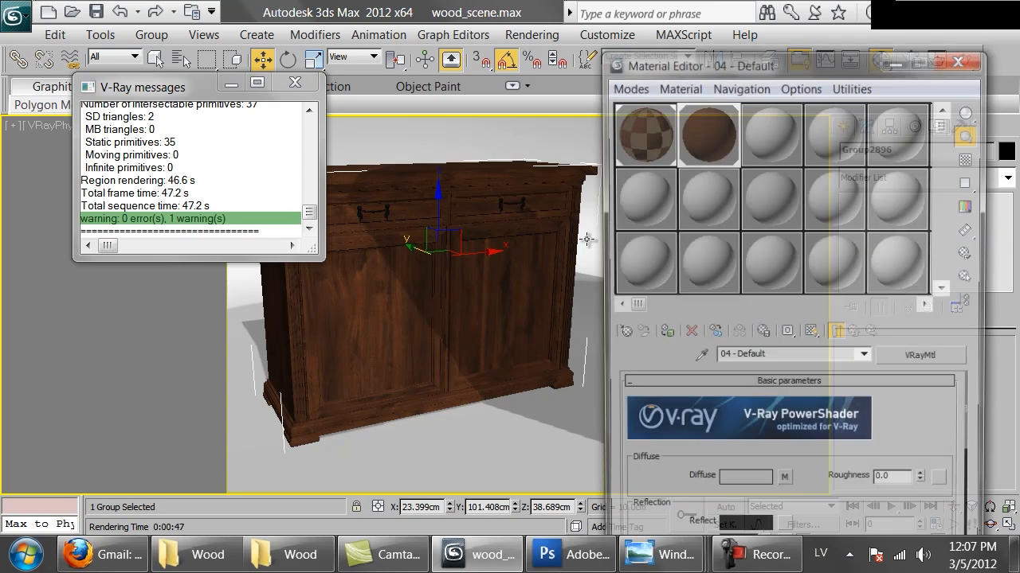
left_click_drag(724, 66, 655, 29)
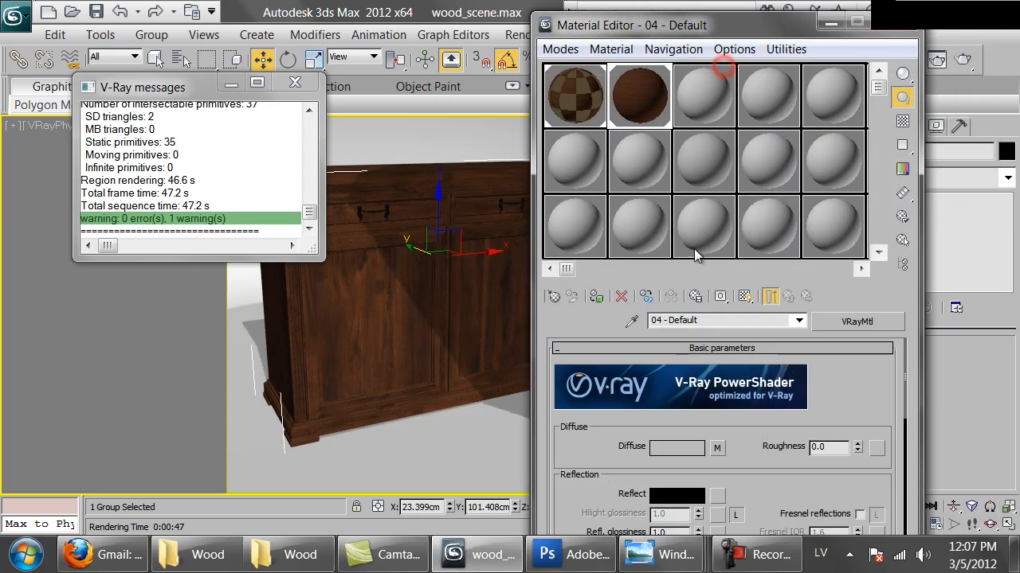
left_click(718, 494)
double_click(355, 231)
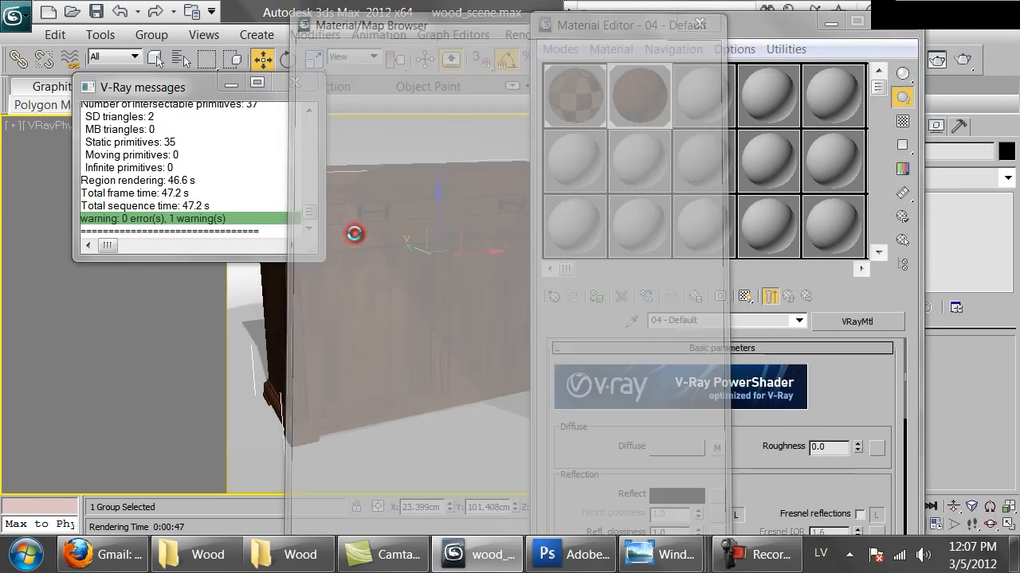
left_click(712, 170)
double_click(704, 155)
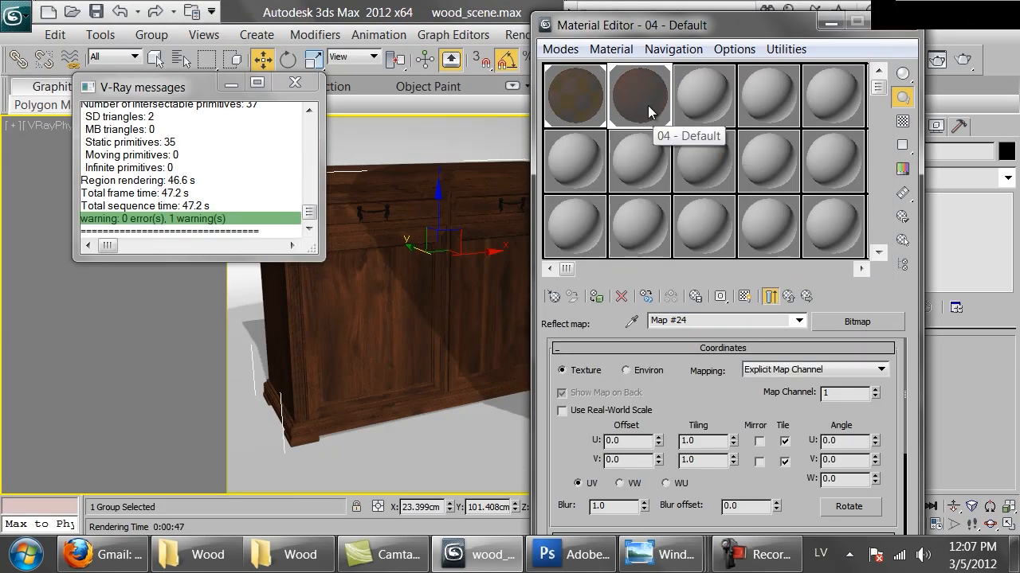
Enable real-world scale on the reflection bitmap and set its size to 150 cm wide by 120 cm high.
left_click(638, 412)
double_click(707, 443)
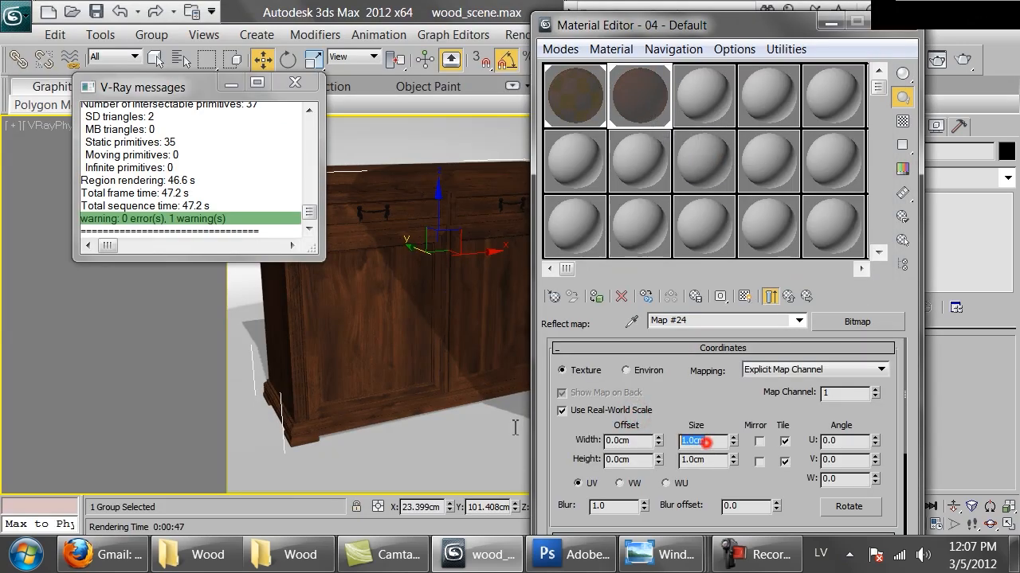
type("150")
key("Tab")
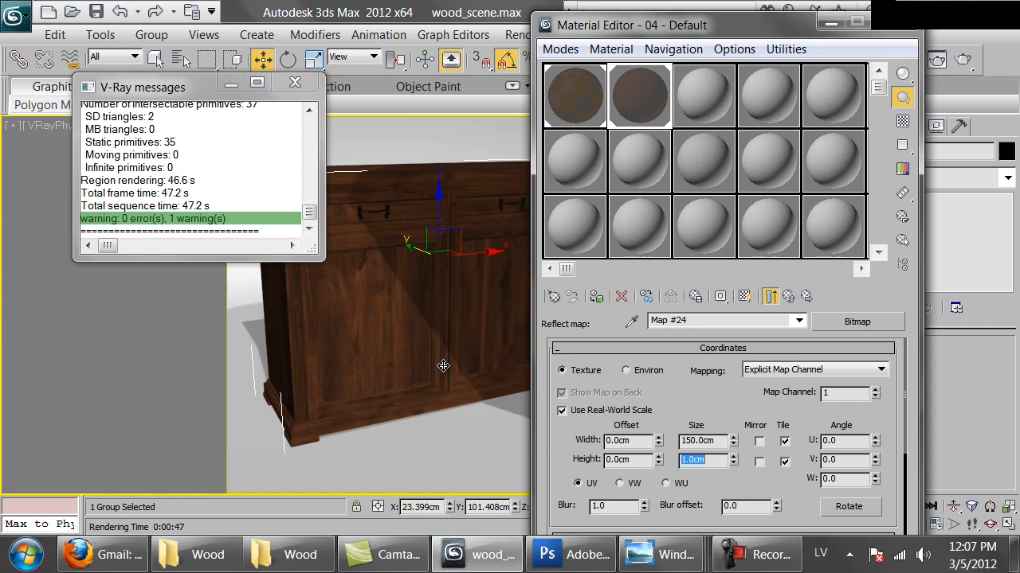
type("120")
key("Return")
Enlarge the reflection map's sample preview and view Mahogany_bw.png from the Wood texture folder at full size.
double_click(630, 91)
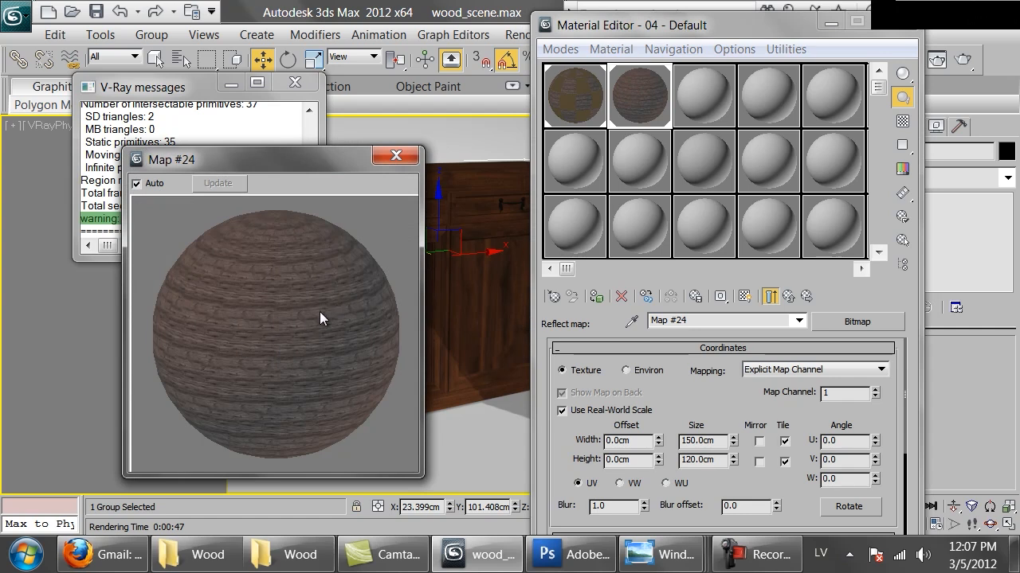
left_click(195, 554)
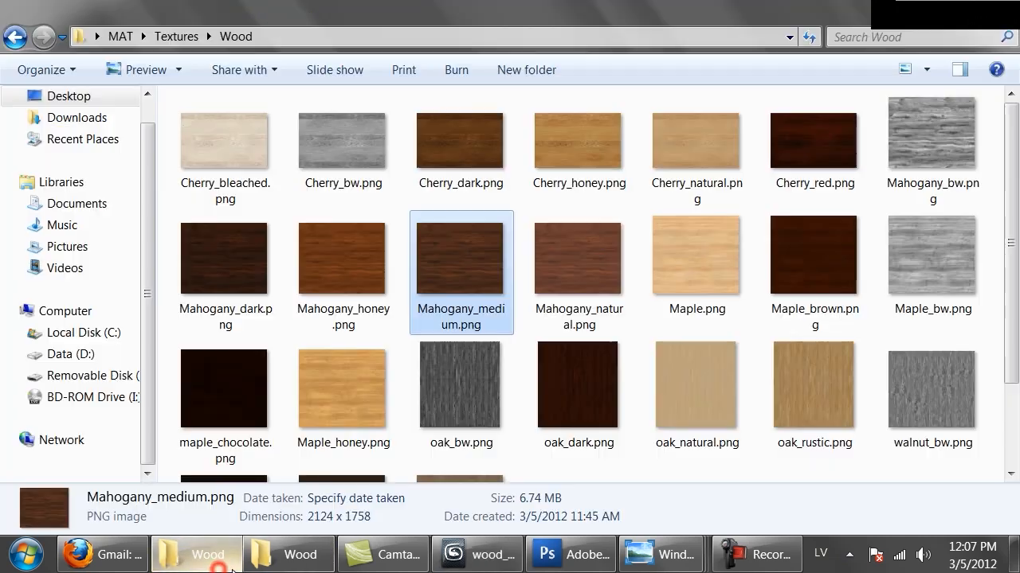
double_click(966, 182)
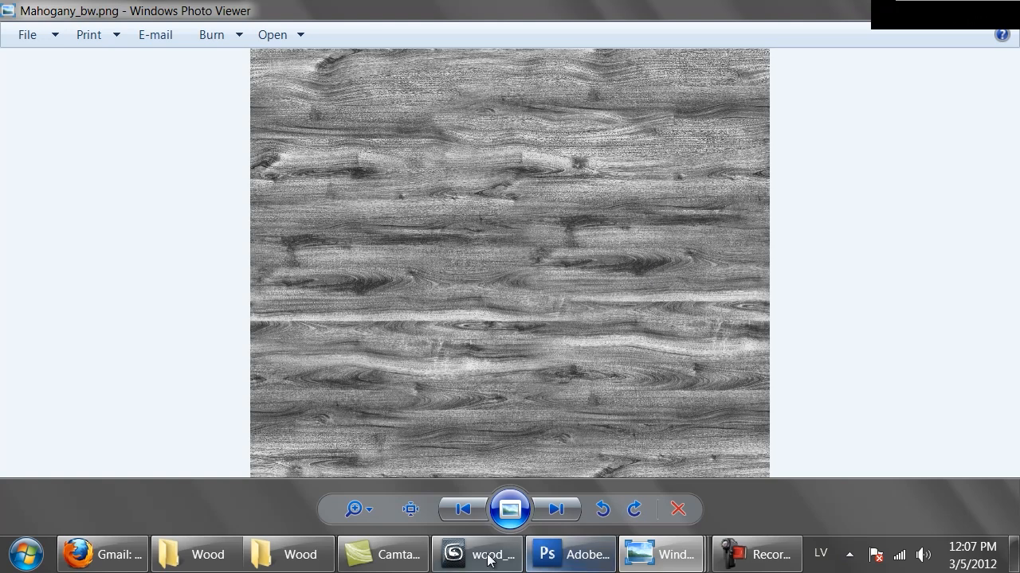
Examine how the drawer fronts, knobs and turned legs reflect light in the antique walnut chest reference photo.
left_click(659, 555)
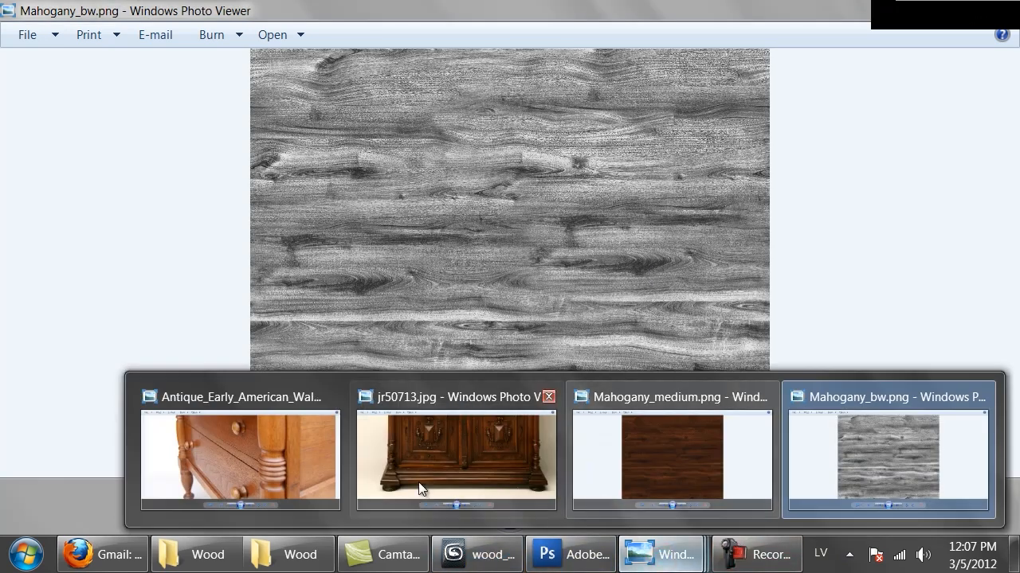
left_click(201, 470)
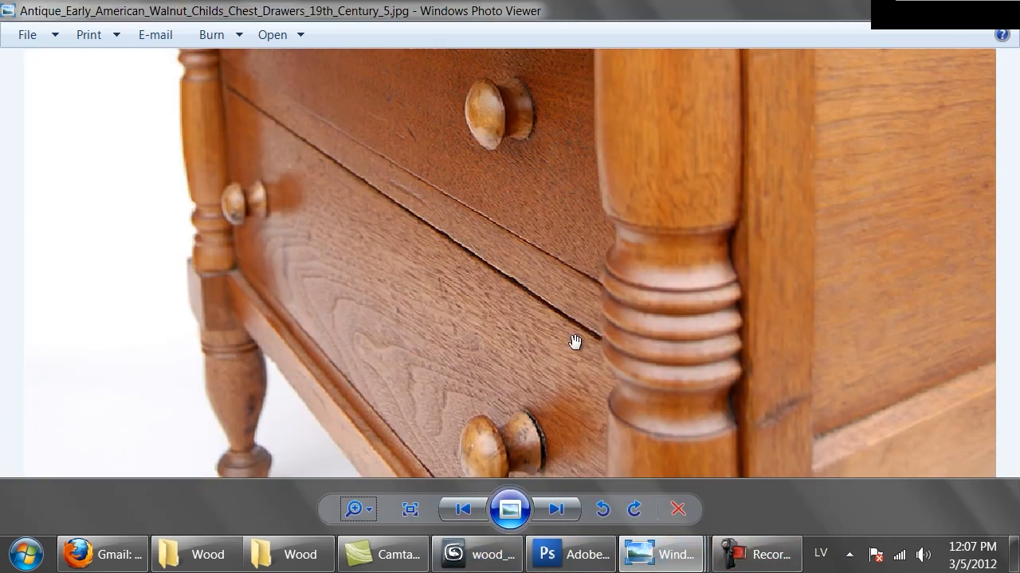
left_click_drag(574, 341, 533, 144)
left_click_drag(531, 98, 533, 312)
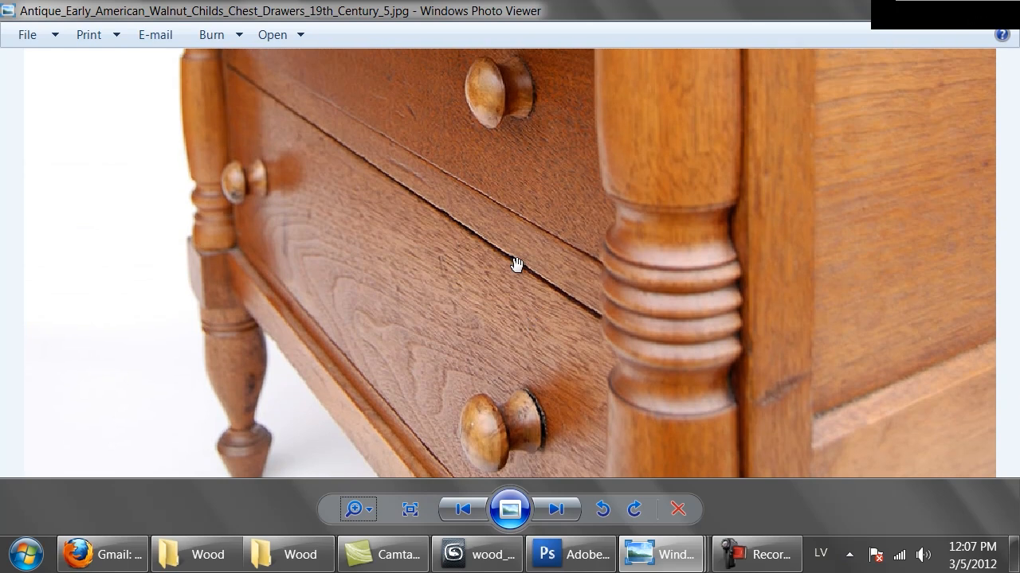
left_click_drag(466, 144, 404, 130)
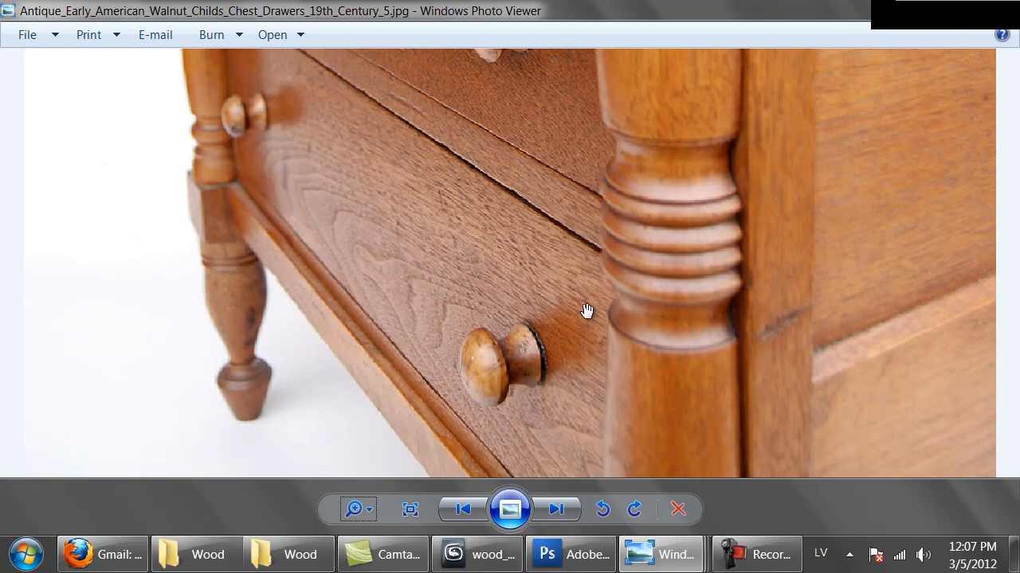
left_click_drag(510, 155, 498, 321)
left_click_drag(489, 423, 466, 306)
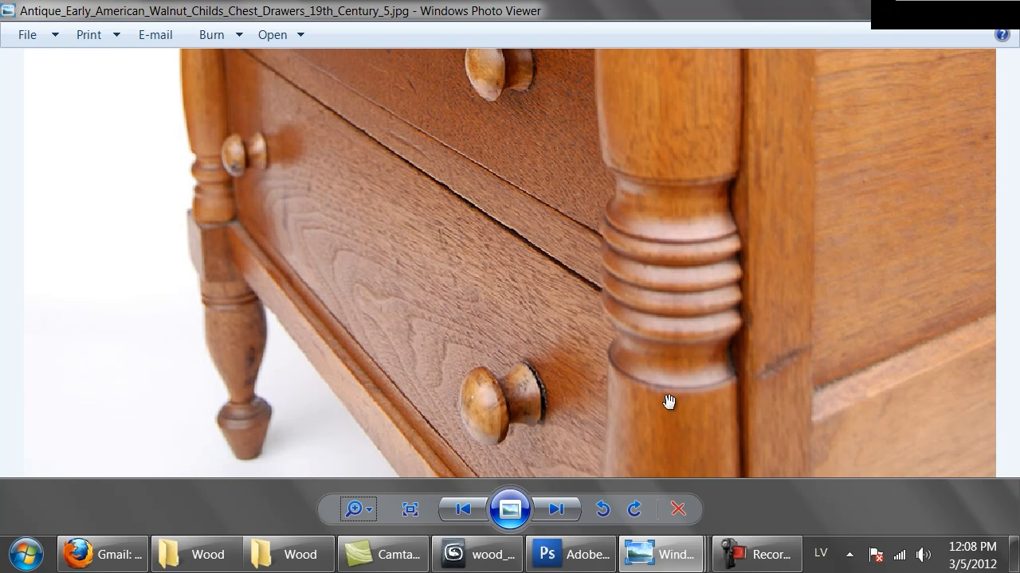
left_click_drag(670, 420, 631, 242)
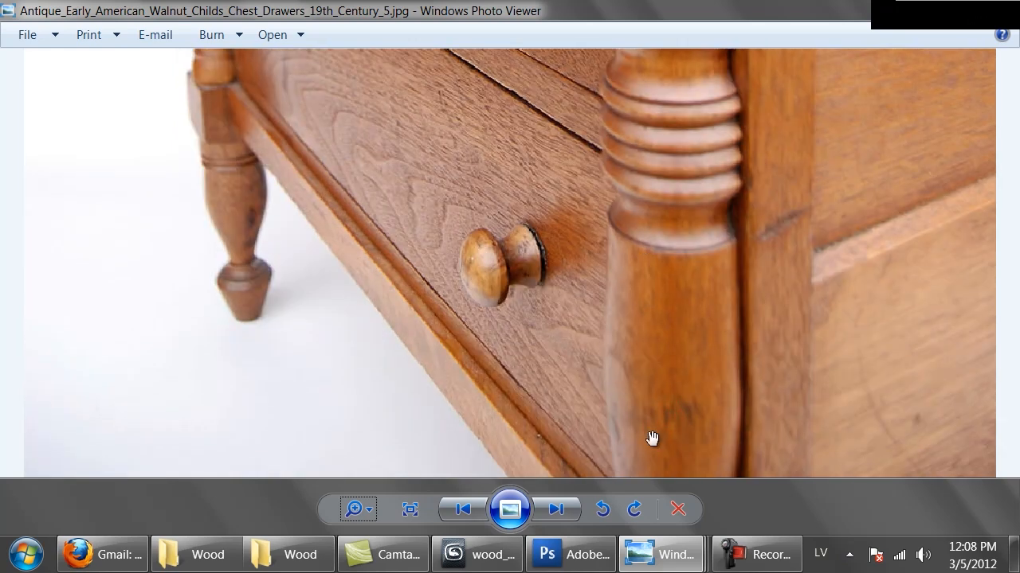
mouse_move(494, 557)
left_click_drag(540, 200, 535, 255)
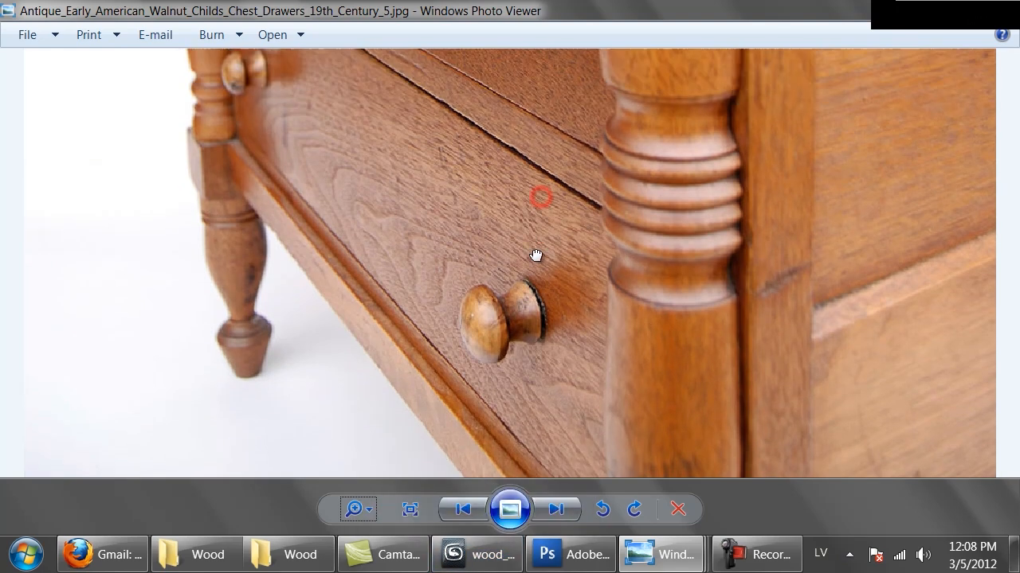
mouse_move(506, 571)
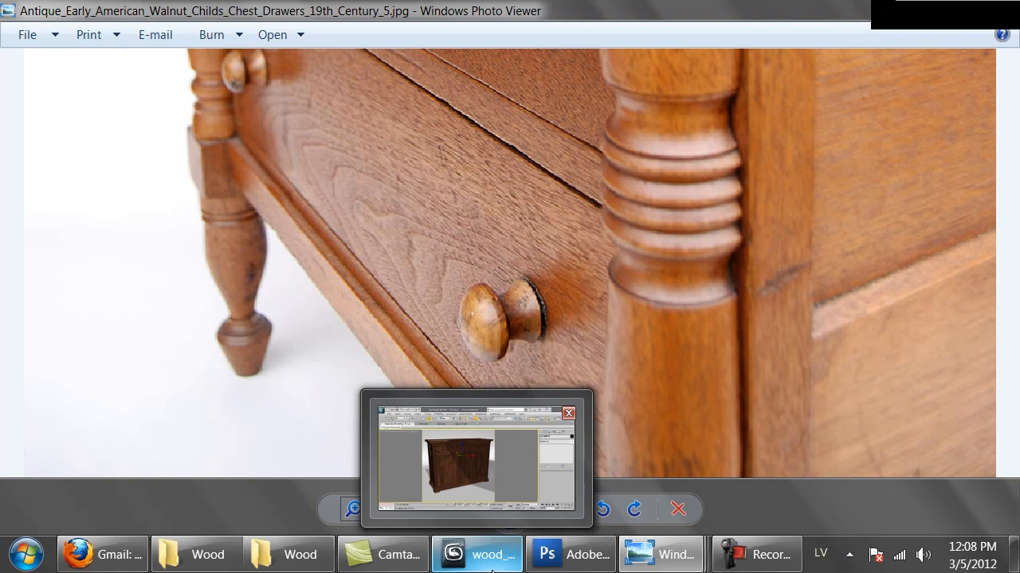
Switch back to 3ds Max, close the map preview, and enable Fresnel reflections on the parent VRayMtl with an IOR of 3.5.
left_click(491, 571)
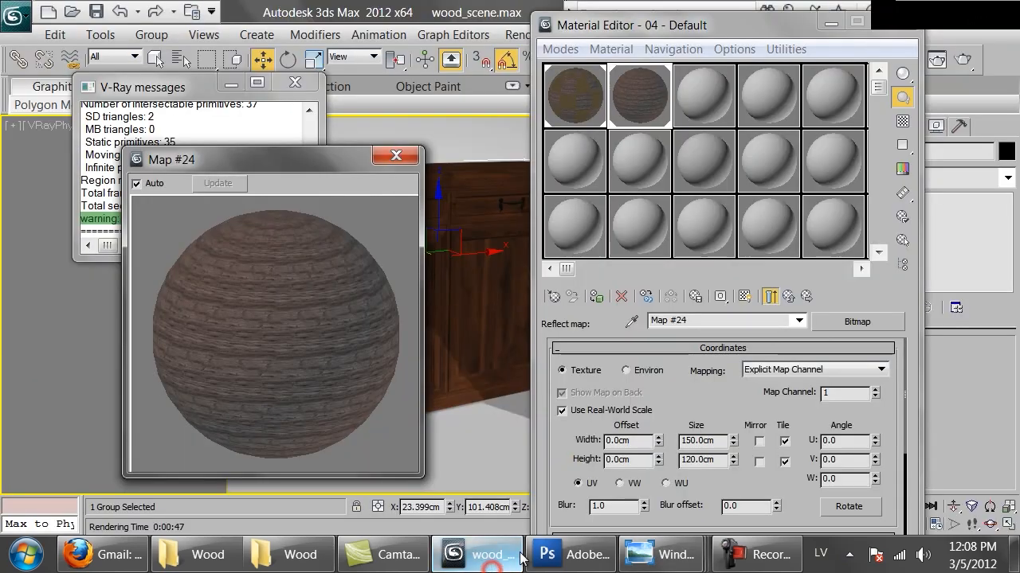
left_click(400, 159)
left_click(788, 297)
left_click_drag(852, 463, 788, 388)
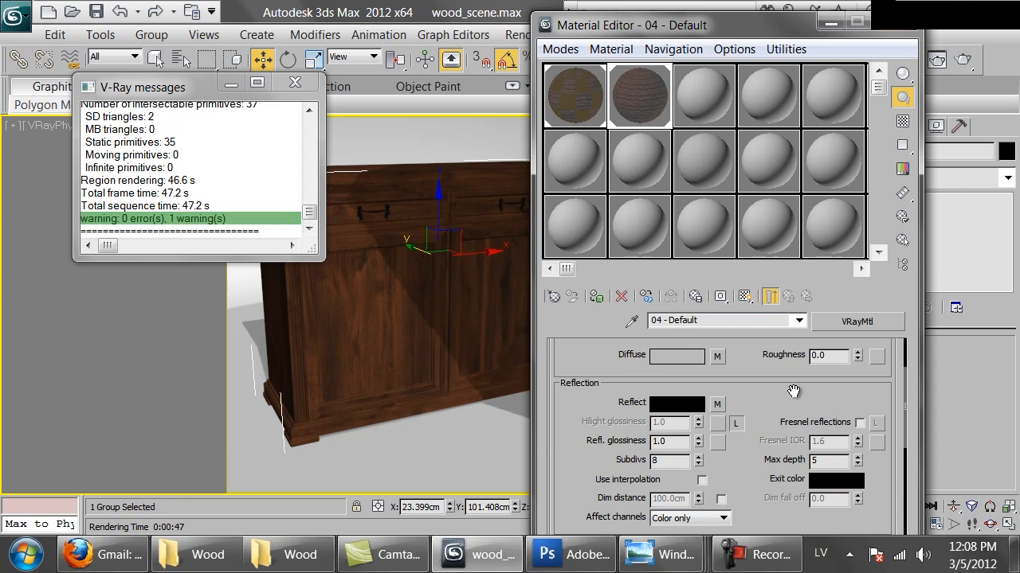
left_click(861, 423)
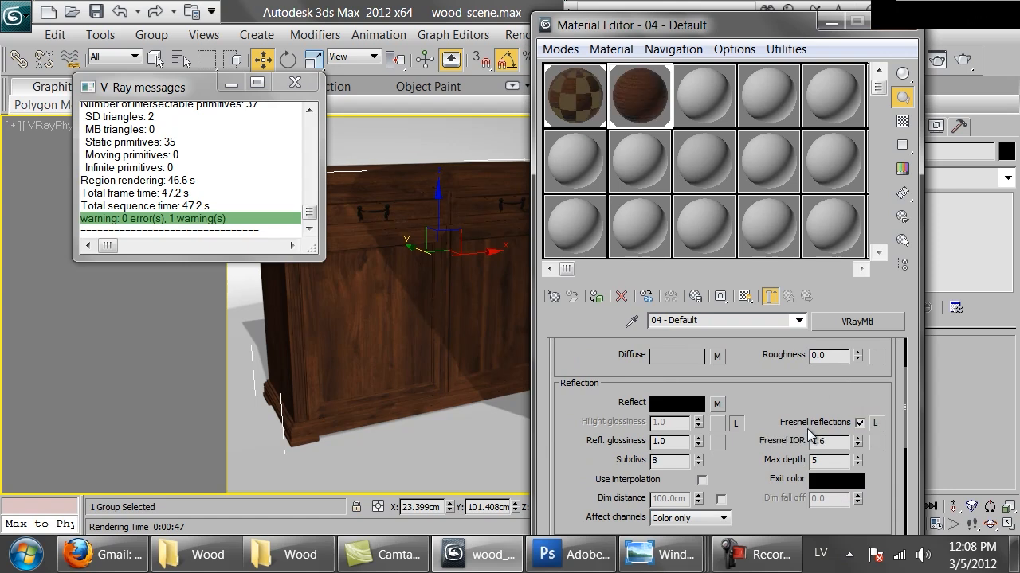
double_click(833, 443)
type("3.5")
key("Return")
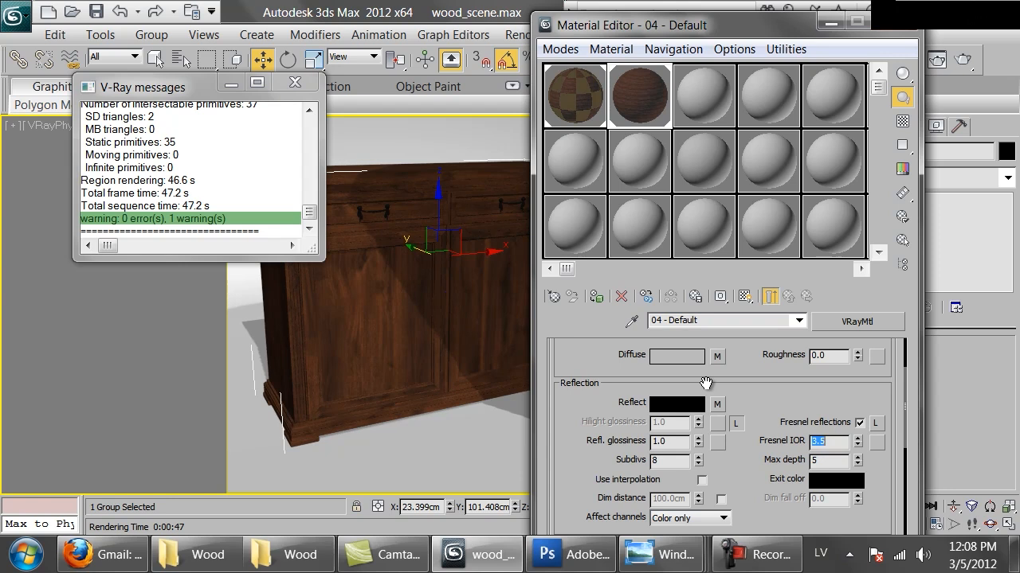
Enlarge the wood material's sample preview, turn on its checkered background to check the reflections, and close the preview.
double_click(629, 118)
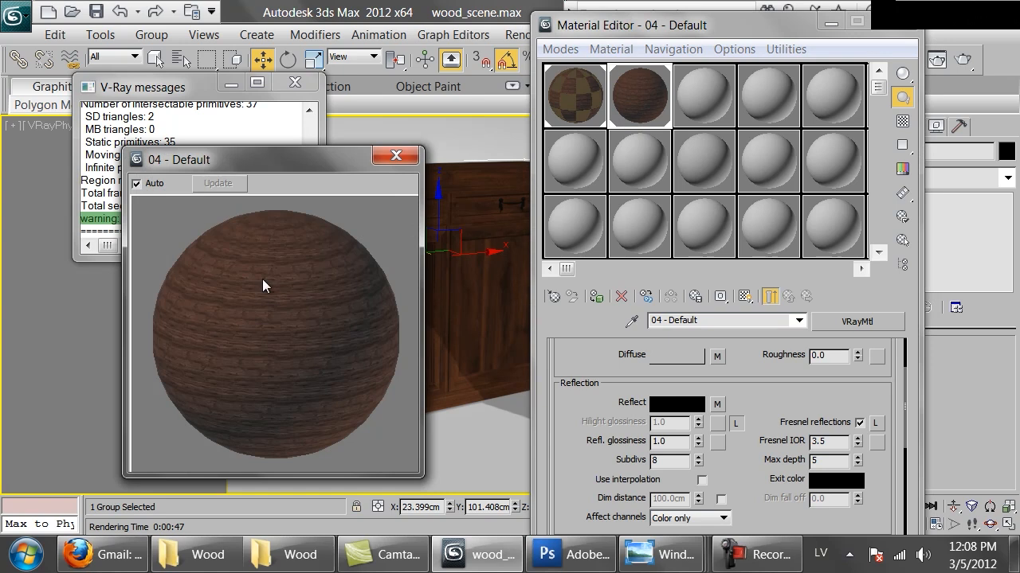
left_click(903, 121)
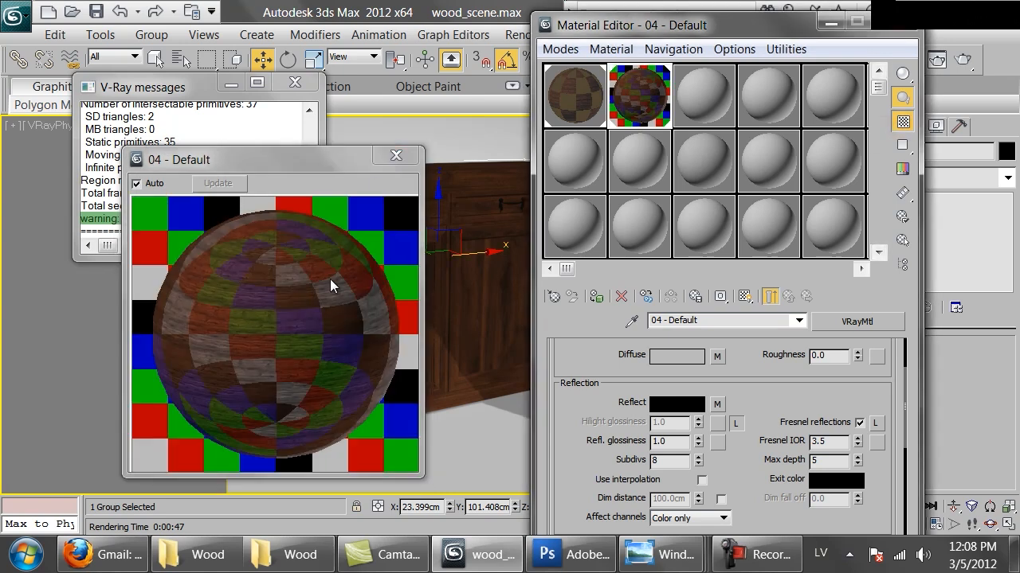
left_click(396, 155)
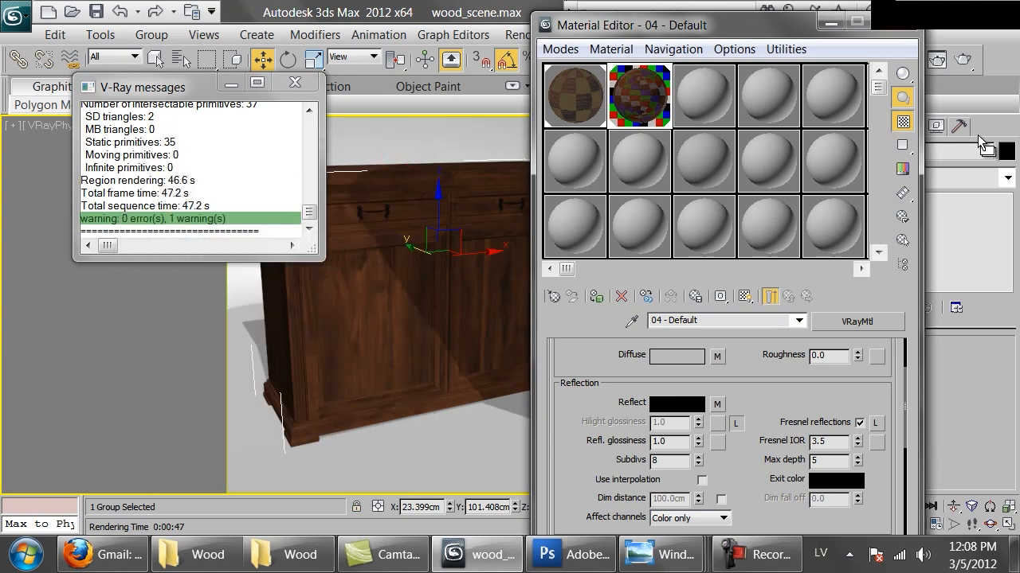
Set the wood material's reflection glossiness to 0.95 and render the camera view.
double_click(673, 441)
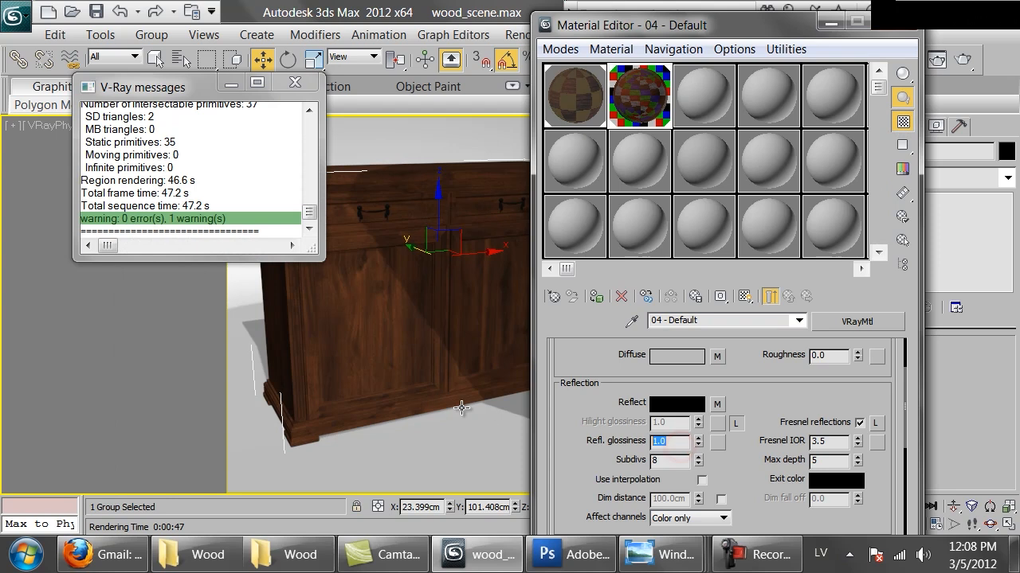
type(".95")
left_click(962, 59)
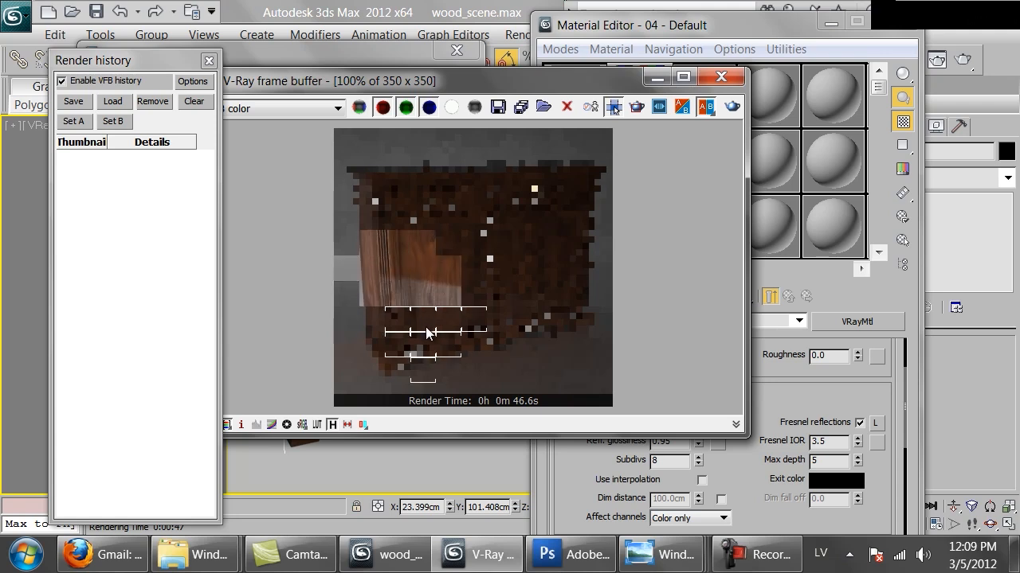
Examine the reflections on the cabinet's door in the partial render, cancel the rendering and close the V-Ray frame buffer.
scroll(433, 333, "up", 1)
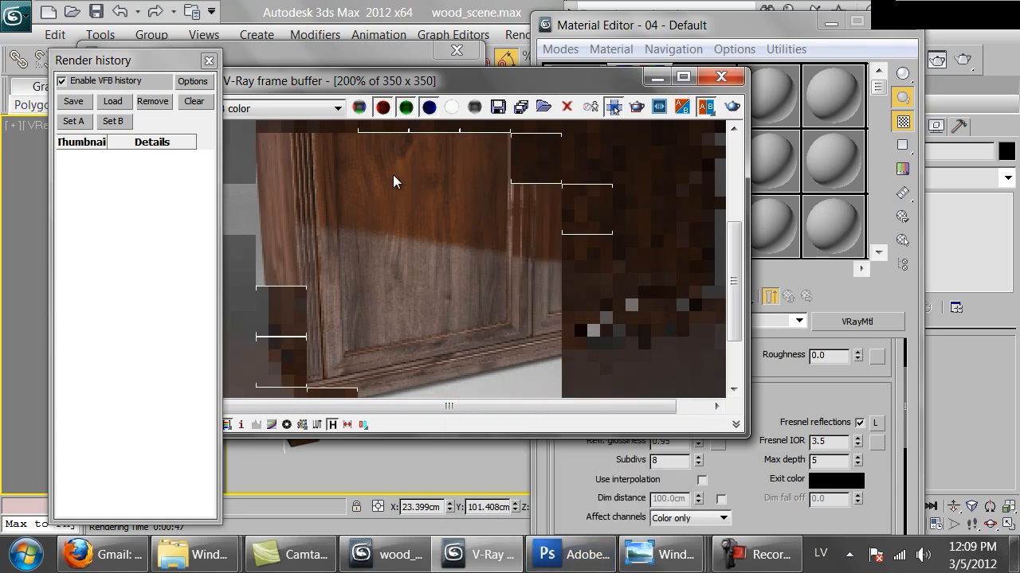
middle_click_drag(433, 177, 456, 317)
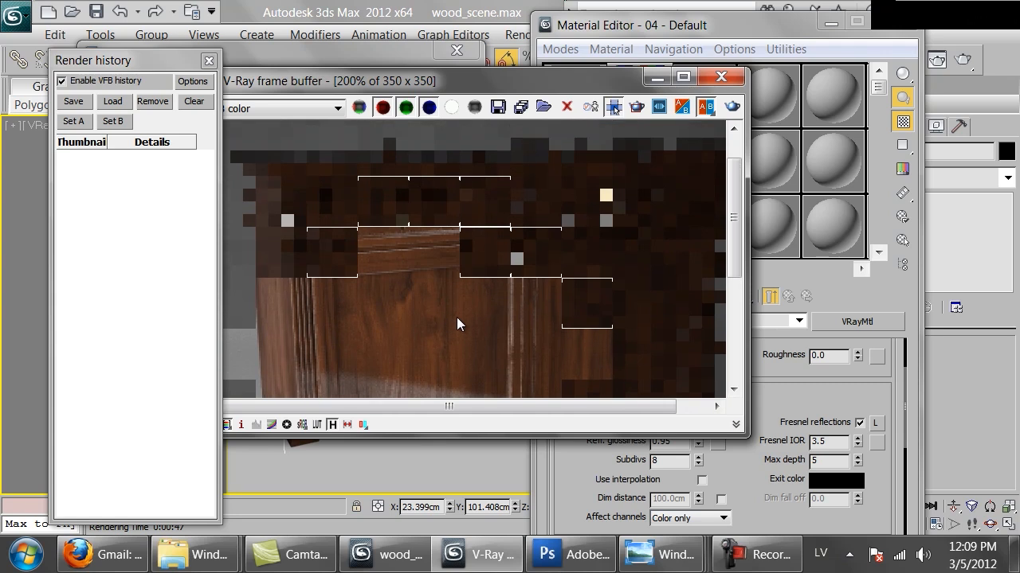
scroll(469, 303, "down", 1)
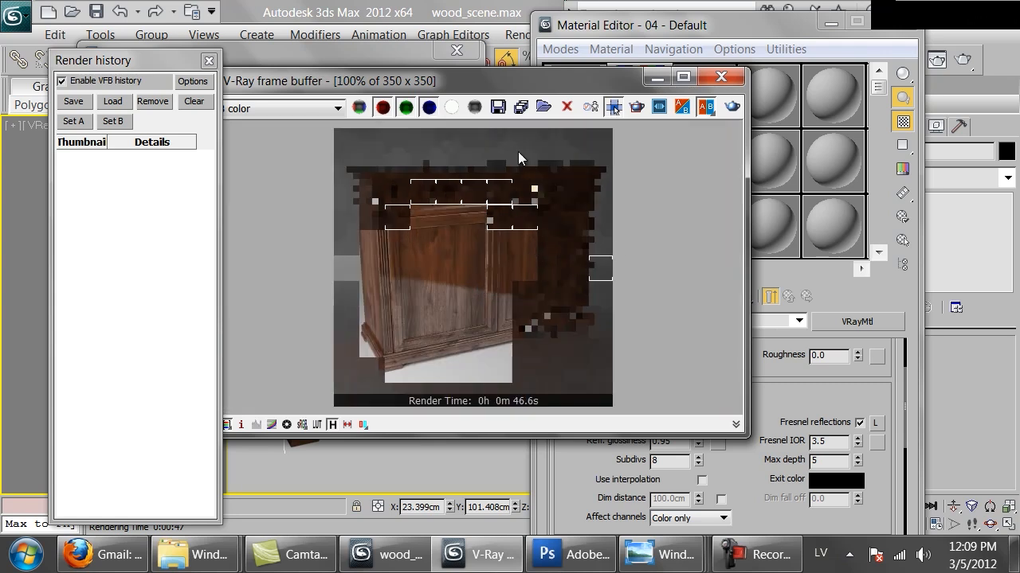
left_click(345, 57)
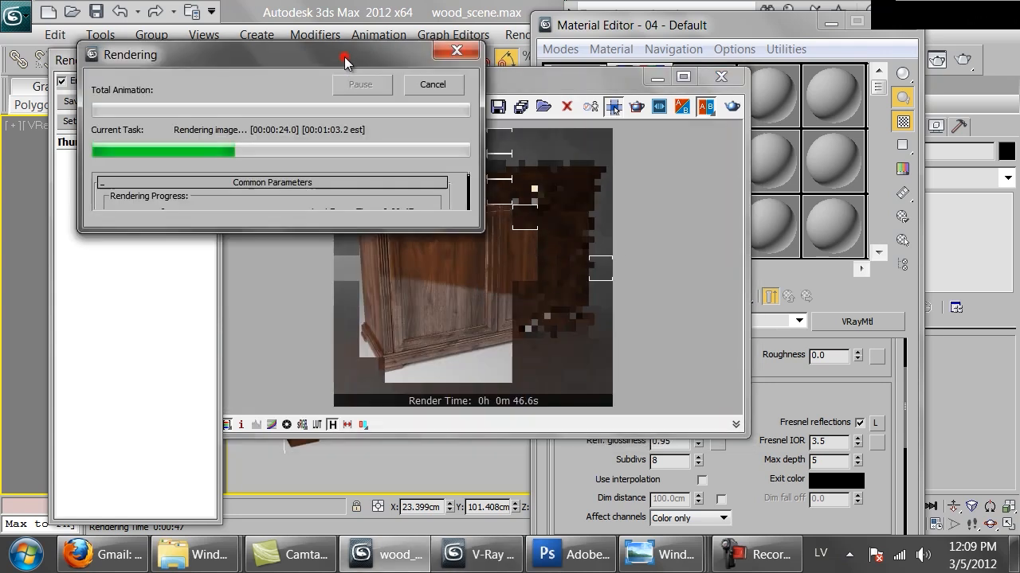
left_click(465, 302)
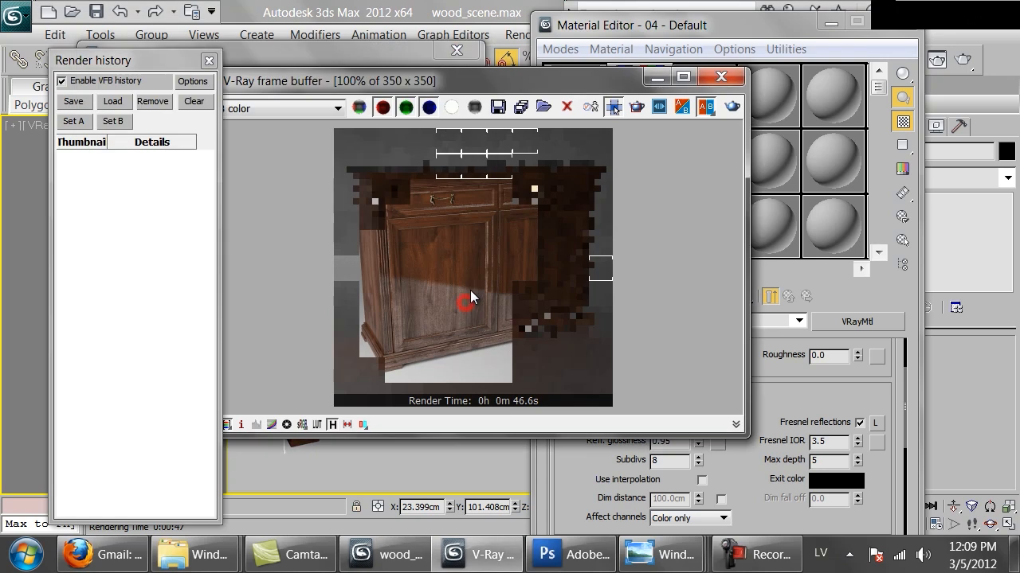
left_click(458, 86)
left_click(719, 80)
Change the wood material's Reflect color to a neutral grey.
left_click_drag(753, 484, 720, 14)
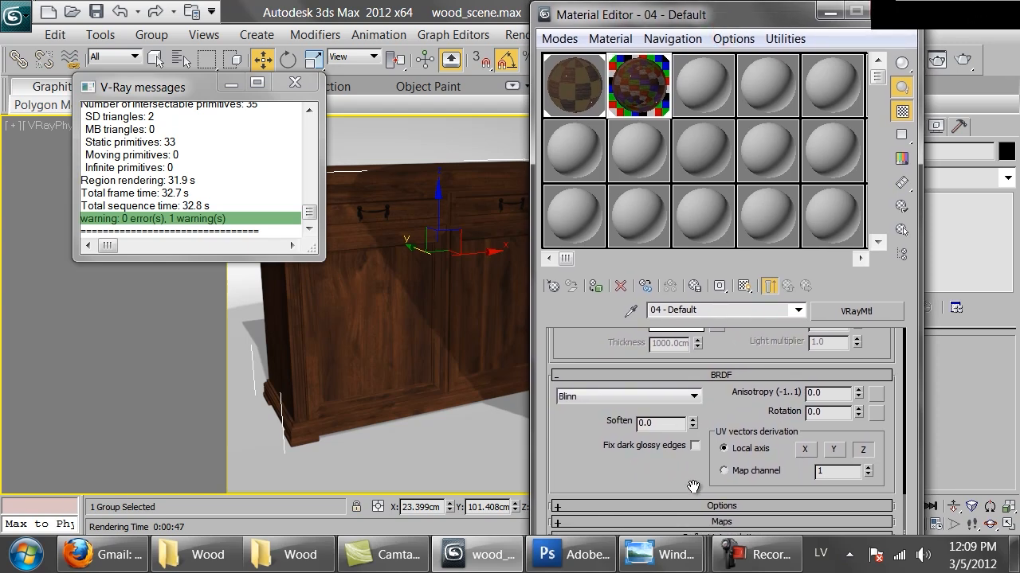
scroll(579, 471, "up", 10)
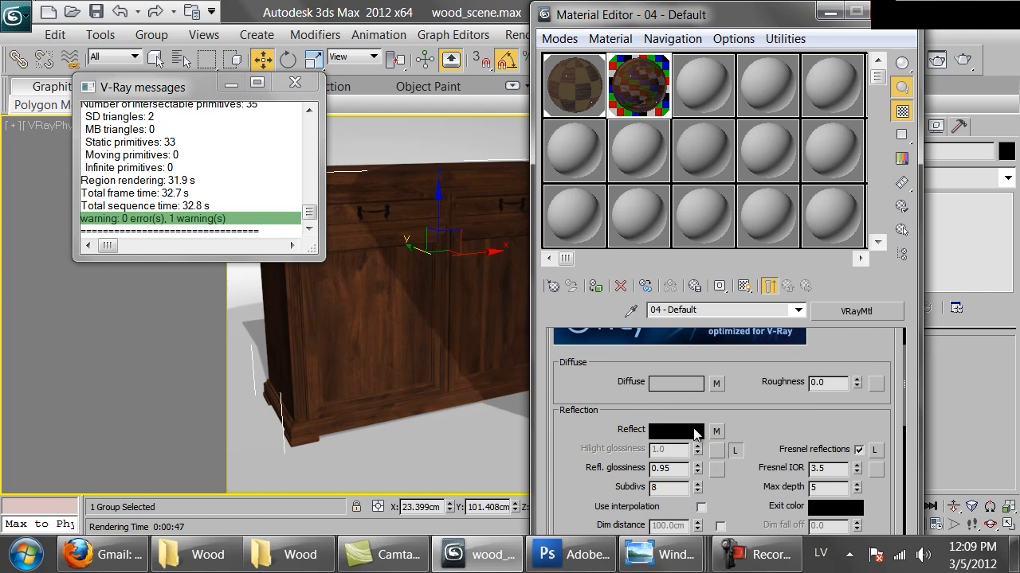
left_click(687, 431)
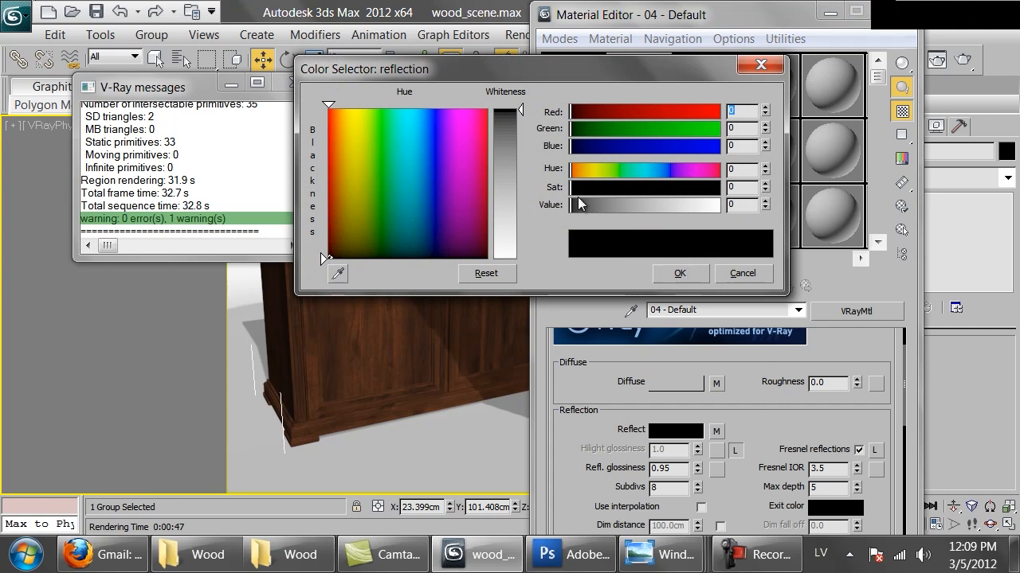
left_click_drag(582, 207, 590, 207)
left_click(696, 277)
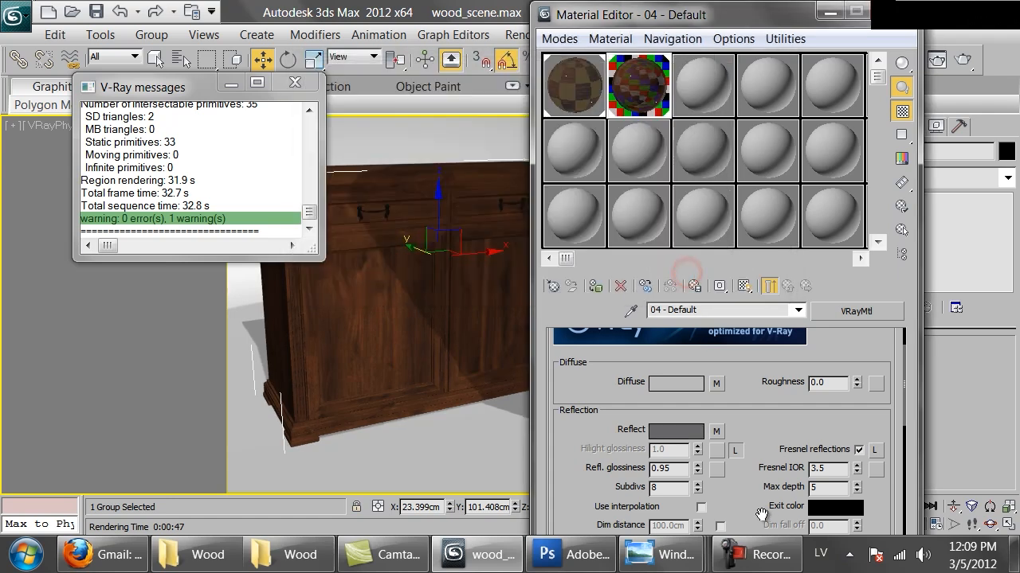
Set the Reflect map amount to 50 in the wood material's maps list.
scroll(715, 401, "down", 10)
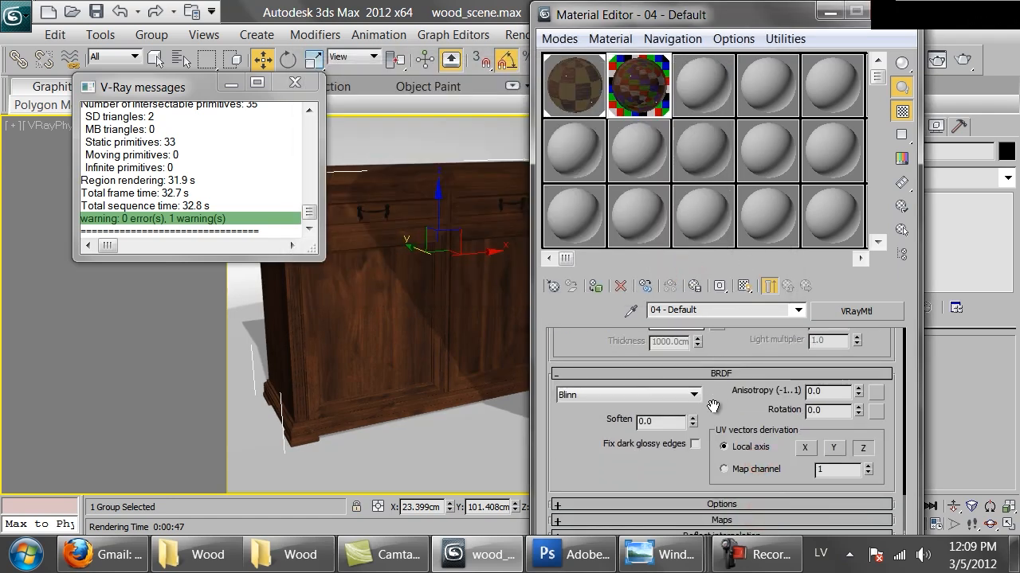
left_click(701, 520)
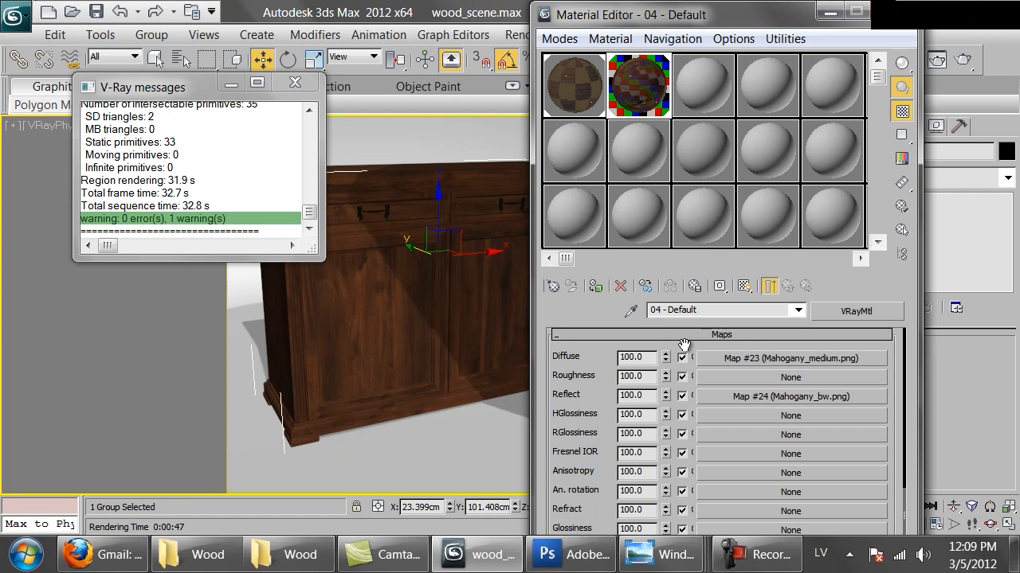
double_click(637, 395)
type("50")
key("Return")
Try a Reflect map amount of 80 with the sample preview enlarged, close the preview and set the amount back to 50.
double_click(626, 89)
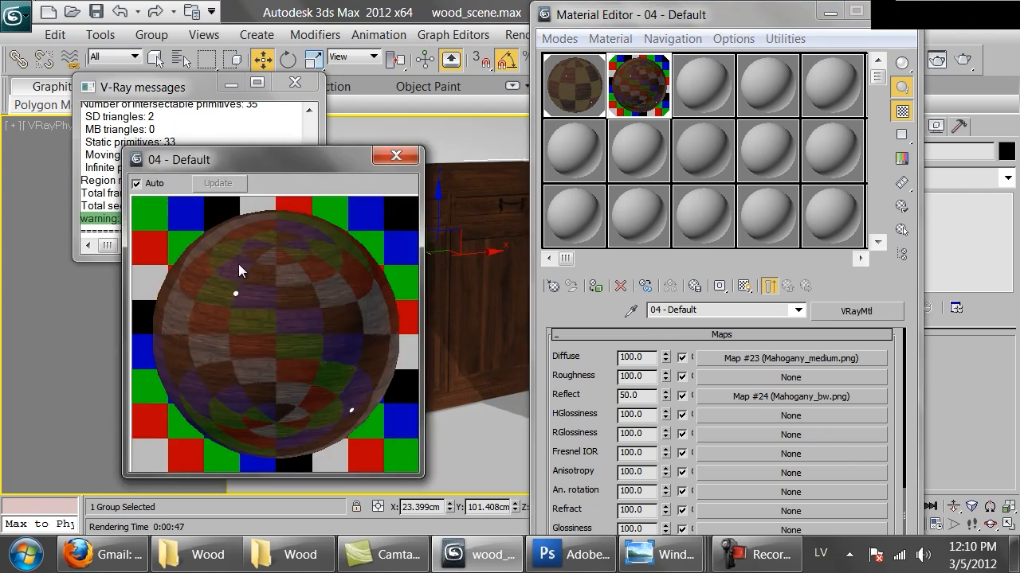
double_click(646, 396)
type("80")
key("Return")
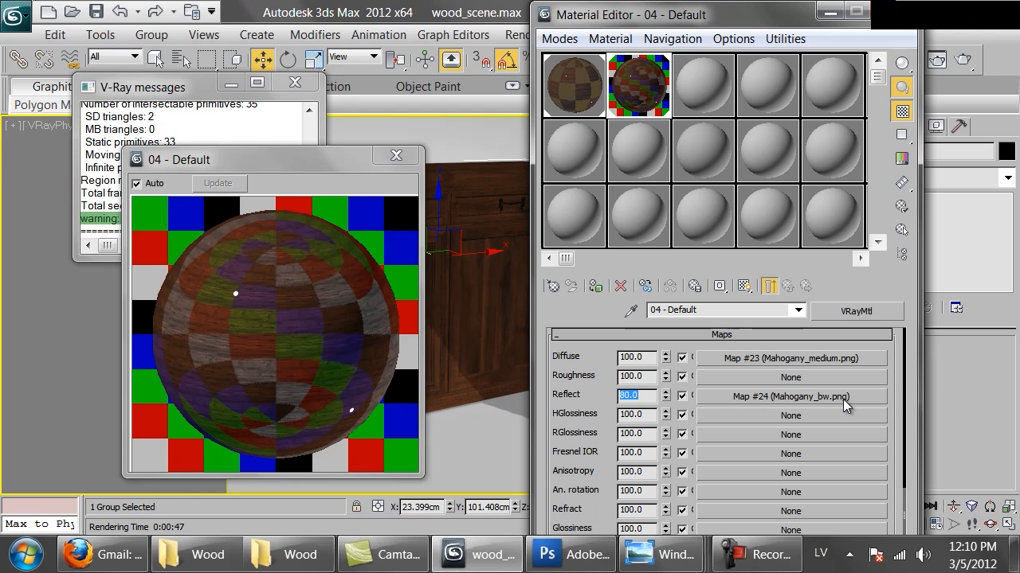
left_click(396, 155)
type("50")
key("Return")
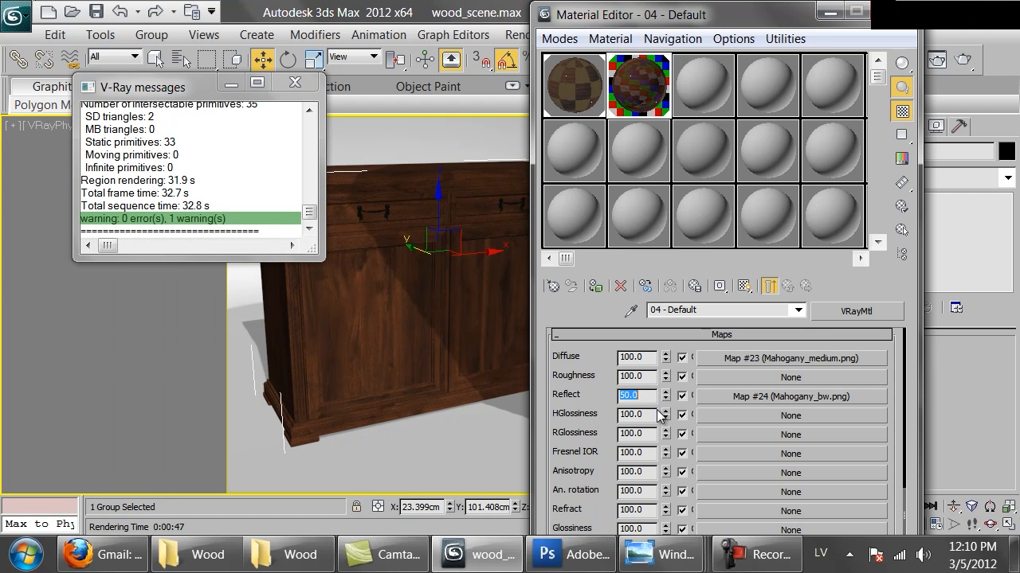
Render the camera view and inspect the reflections on the cabinet's door up close while it renders.
left_click(969, 60)
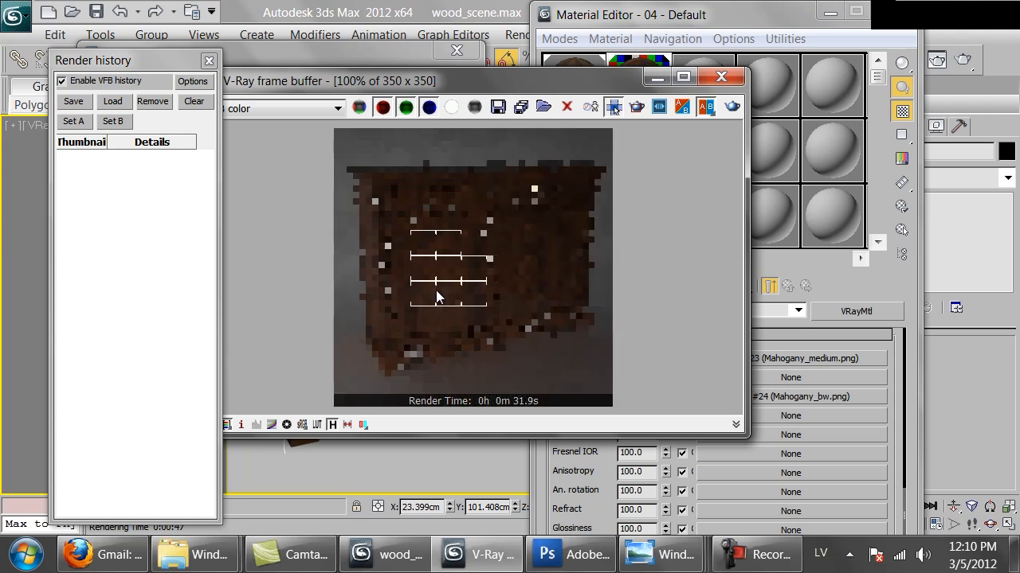
scroll(435, 290, "up", 1)
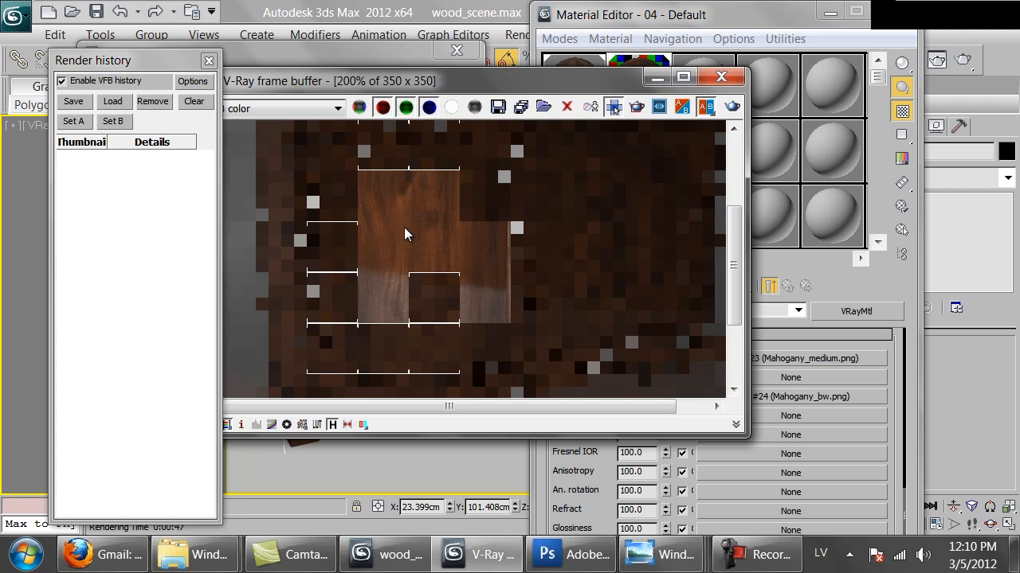
scroll(420, 260, "down", 1)
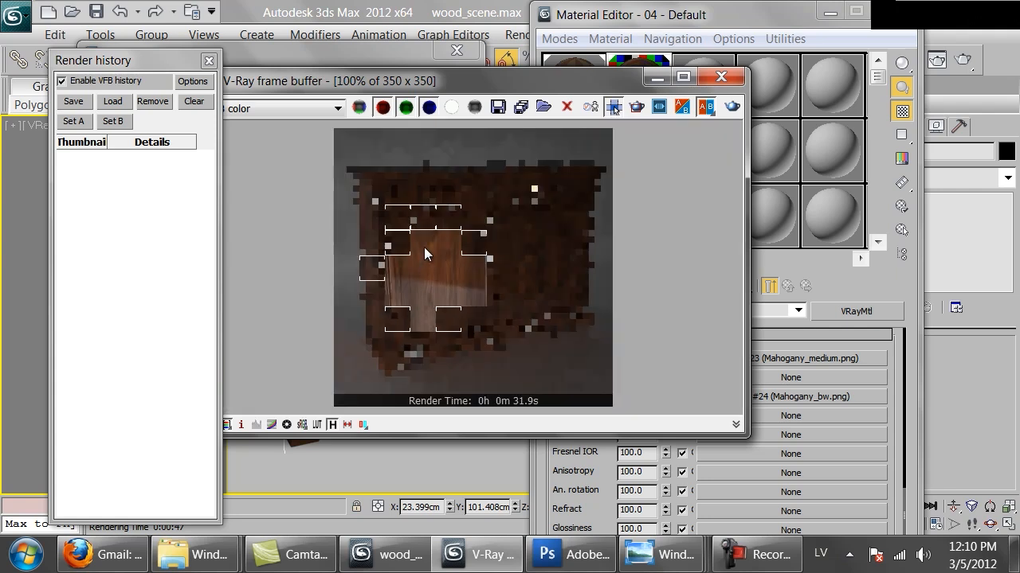
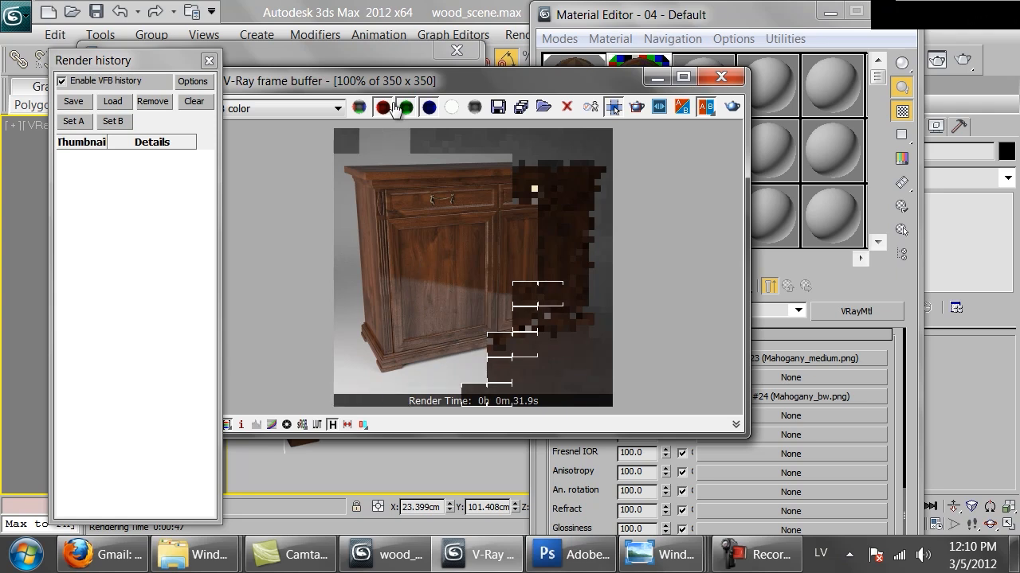
Stop the running render and duplicate the 04 - Default wood material into the neighbouring sample slot.
left_click(370, 49)
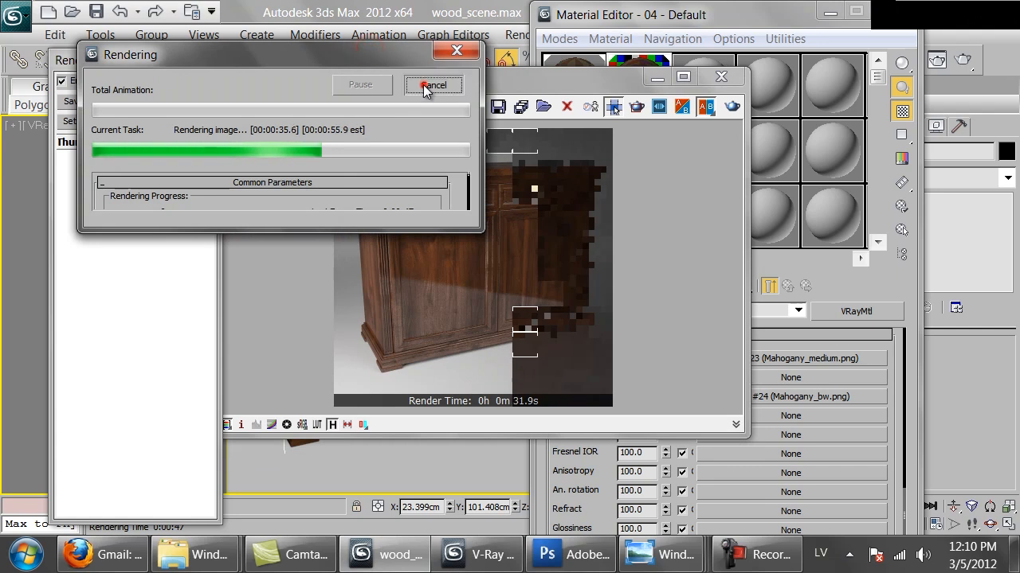
left_click(431, 85)
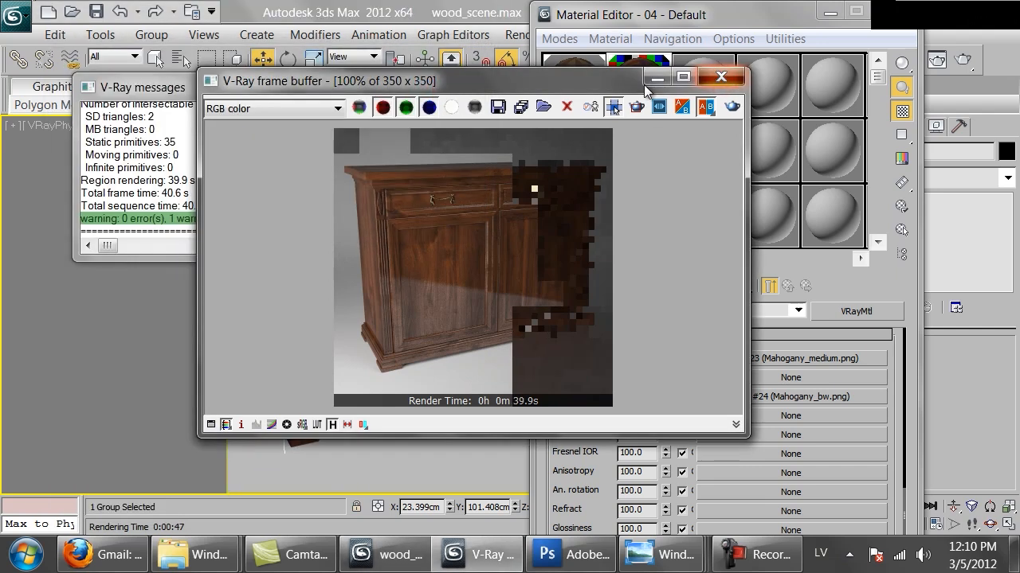
left_click(720, 77)
left_click_drag(644, 78, 709, 92)
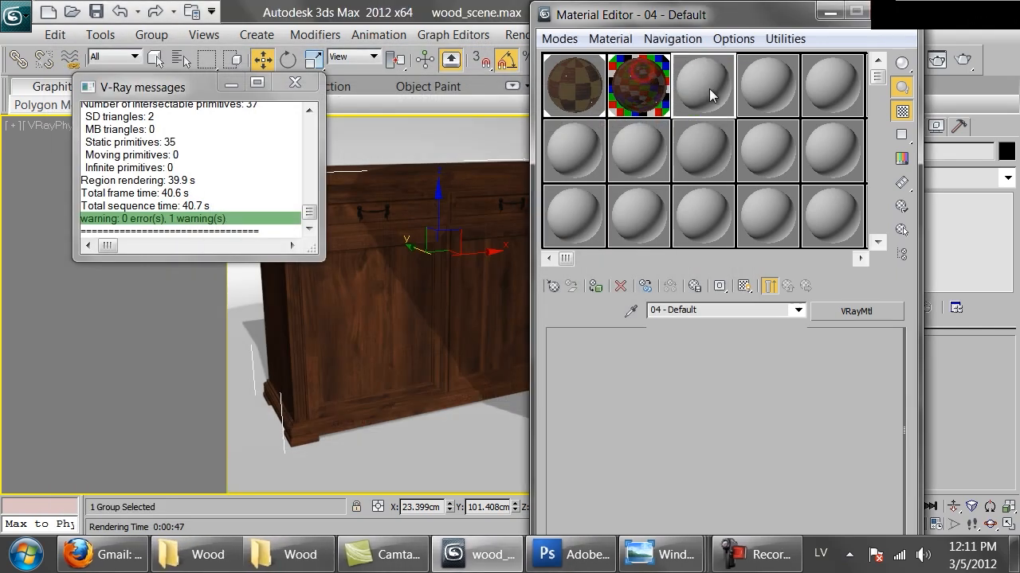
Rename the duplicated wood material as mahogany_matte.
left_click(724, 310)
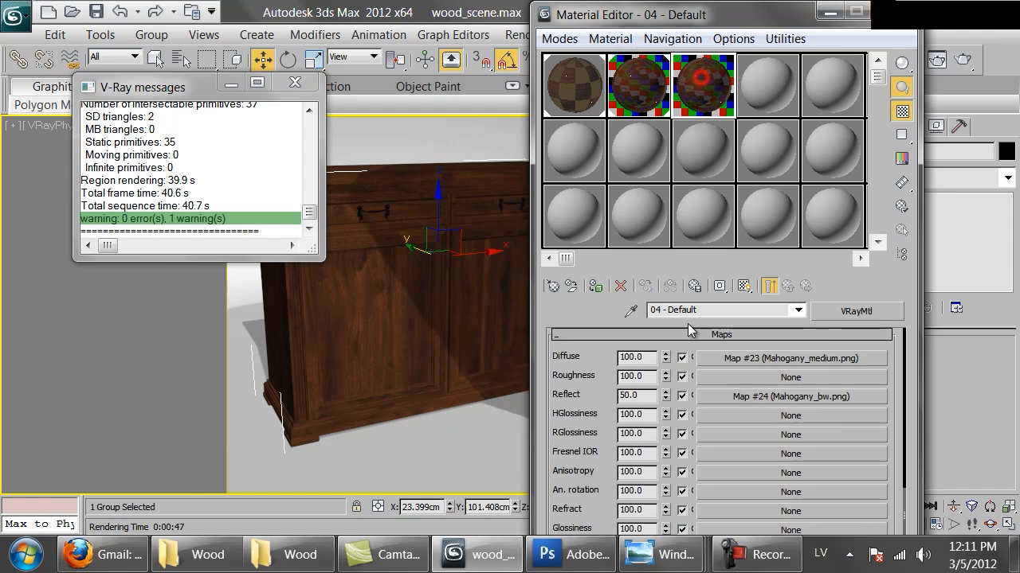
double_click(710, 310)
type("maho")
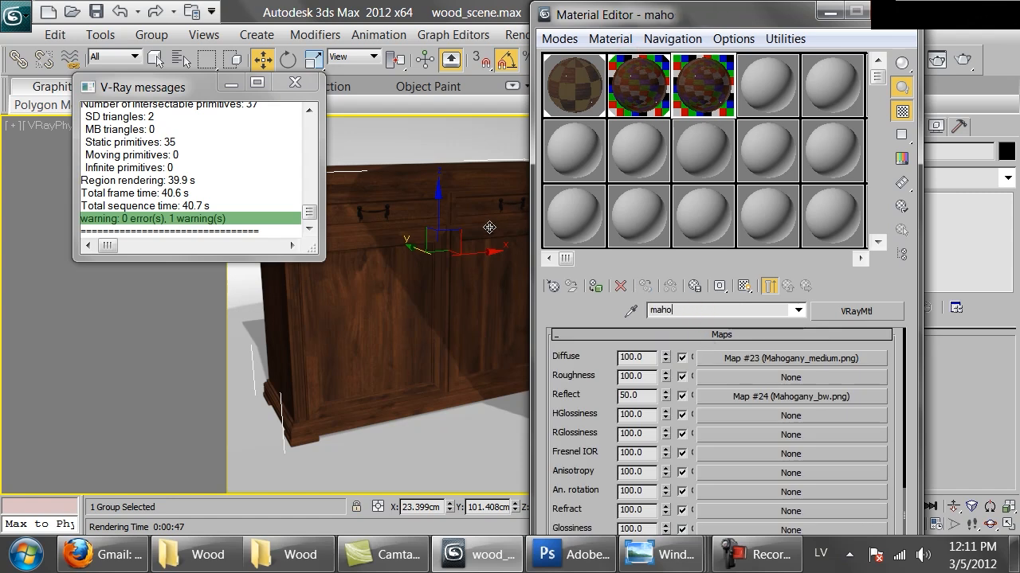
type("gany_matte")
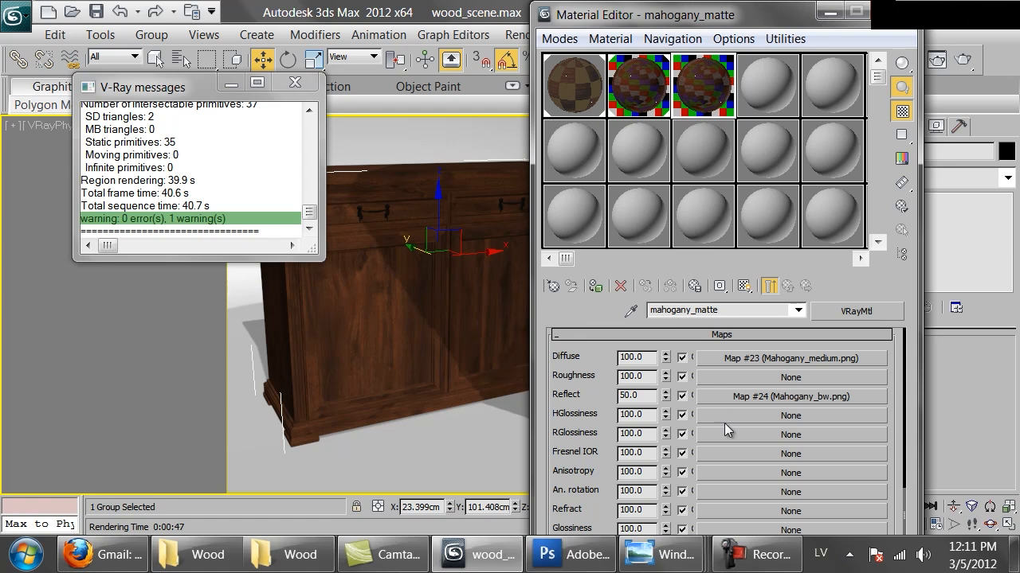
Set the reflection glossiness of mahogany_matte to 0.6.
left_click_drag(584, 380, 642, 394)
scroll(649, 407, "up", 10)
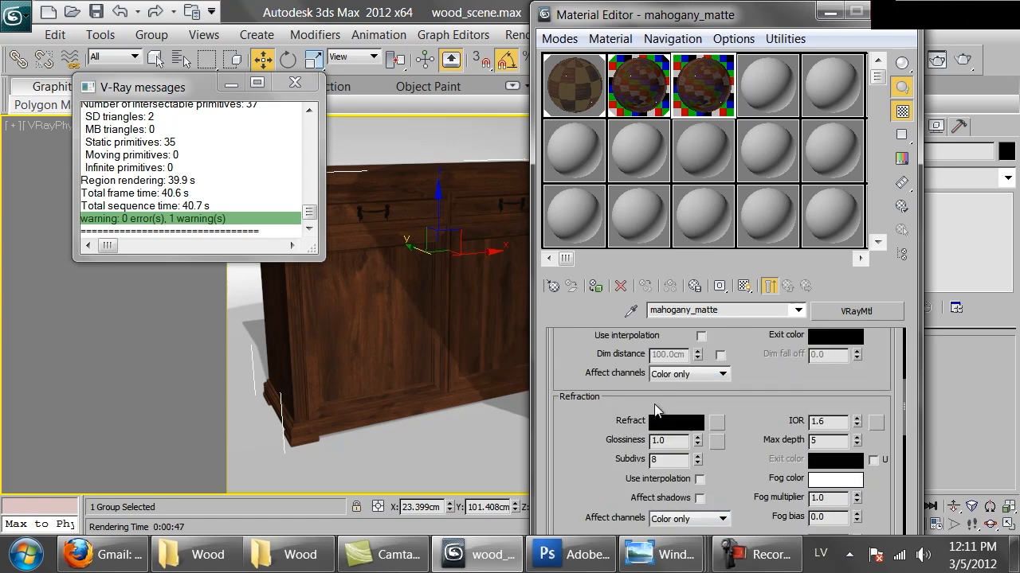
left_click_drag(674, 442, 665, 446)
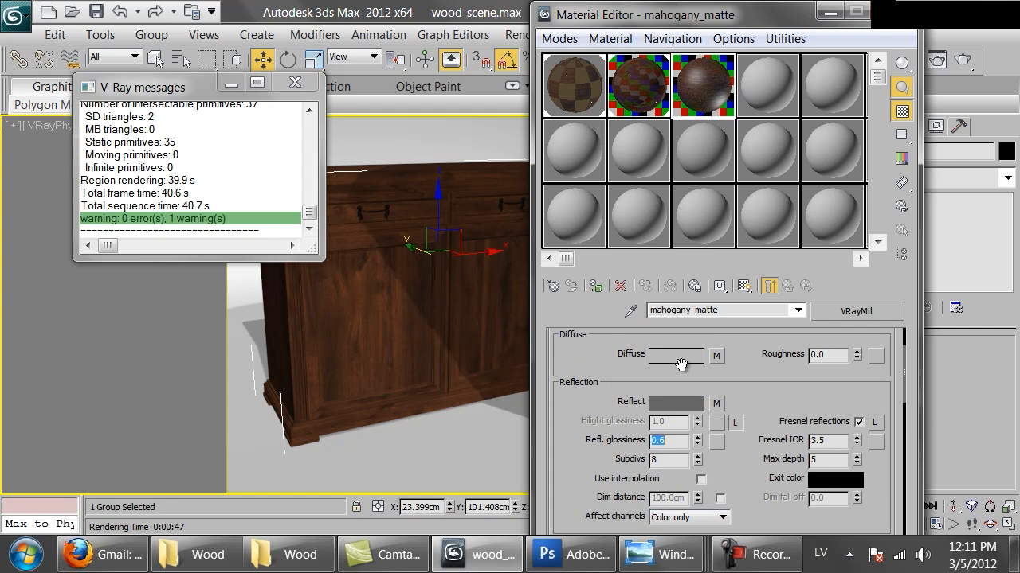
Assign mahogany_matte as sub-material ID 1 of the cabinet's Multi/Sub-Object material.
left_click(575, 86)
left_click_drag(687, 104, 719, 439)
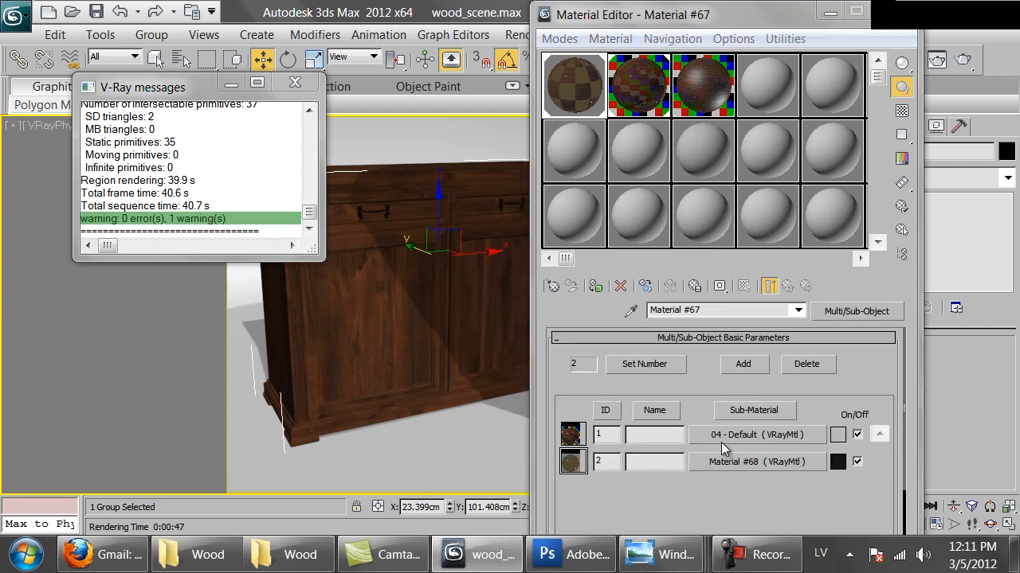
left_click(678, 355)
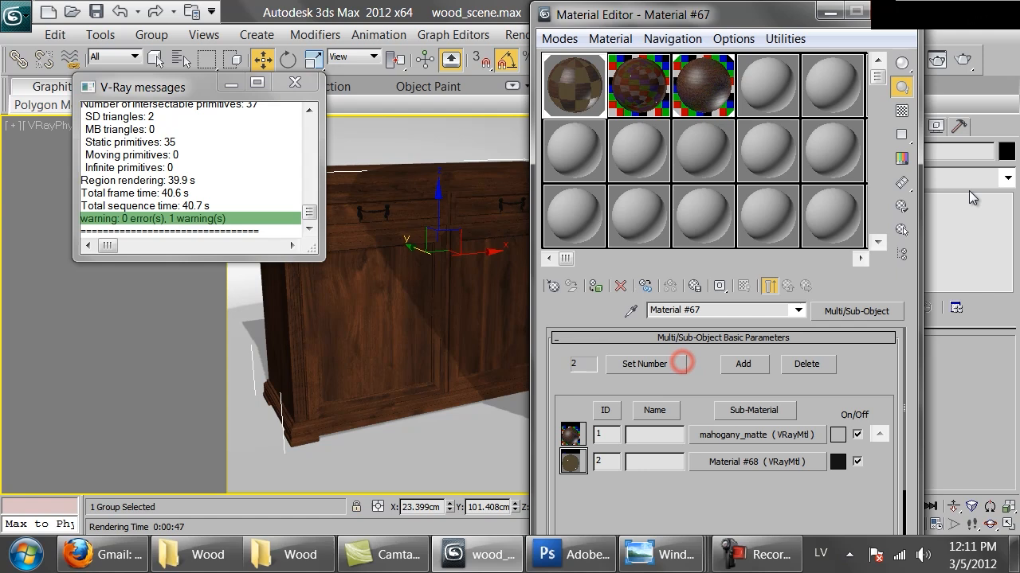
Render the camera view and check the matte wood on the cabinet doors up close.
left_click(964, 60)
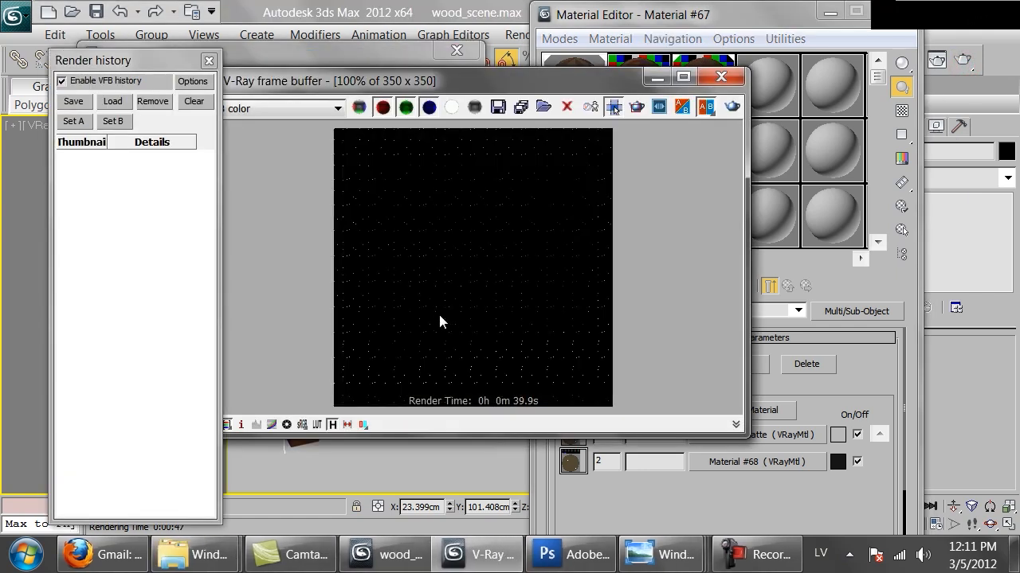
scroll(435, 316, "up", 1)
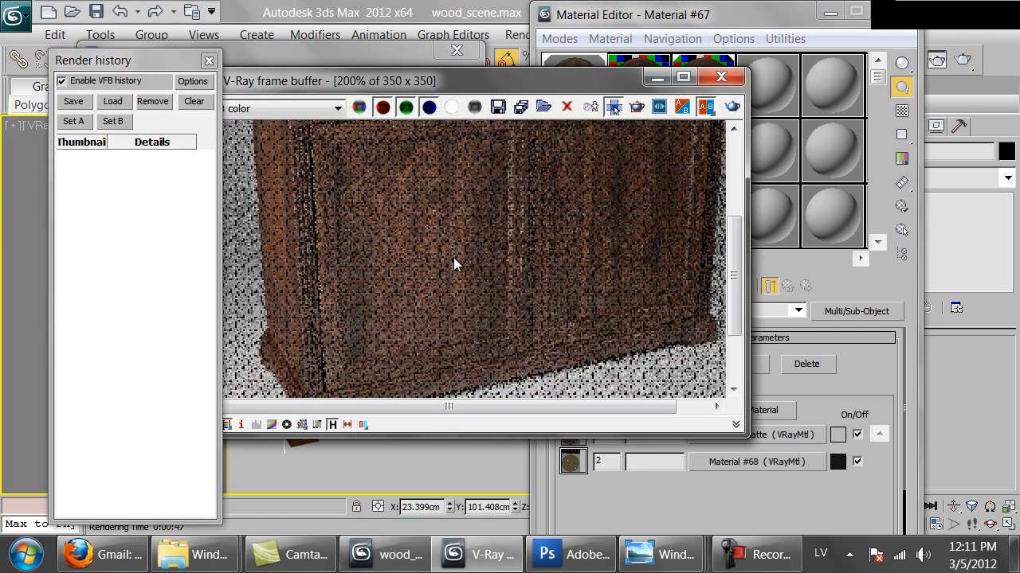
scroll(451, 247, "down", 1)
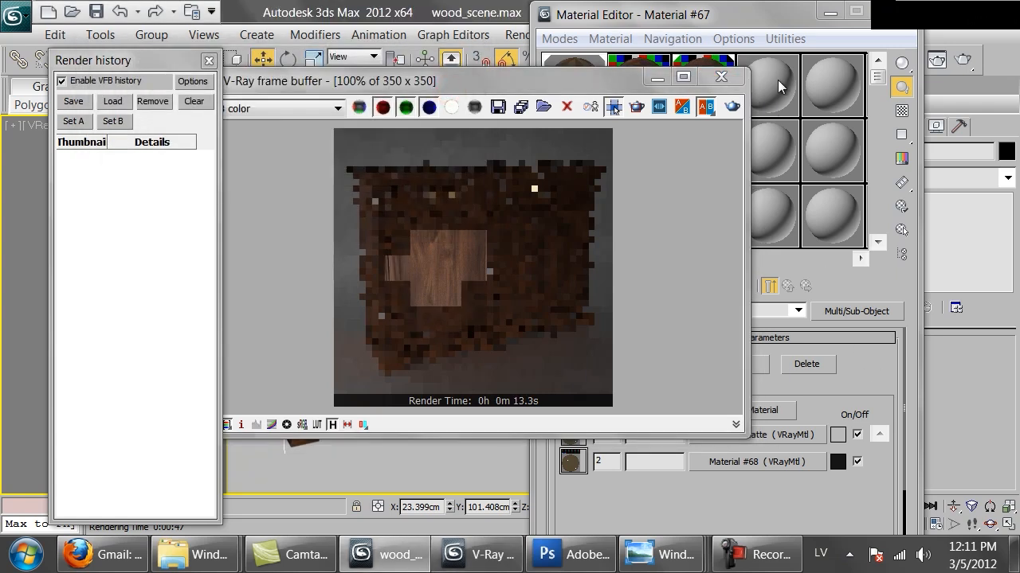
Open mahogany_matte from sub-material ID 1 and set its reflection glossiness to 0.75.
left_click(707, 20)
left_click(753, 434)
double_click(678, 443)
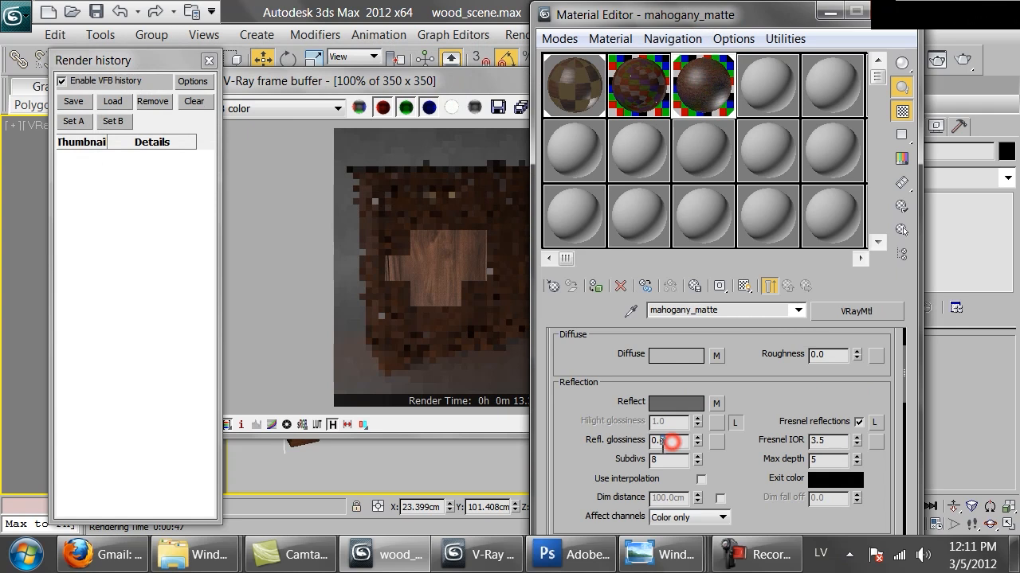
type("75")
key("Return")
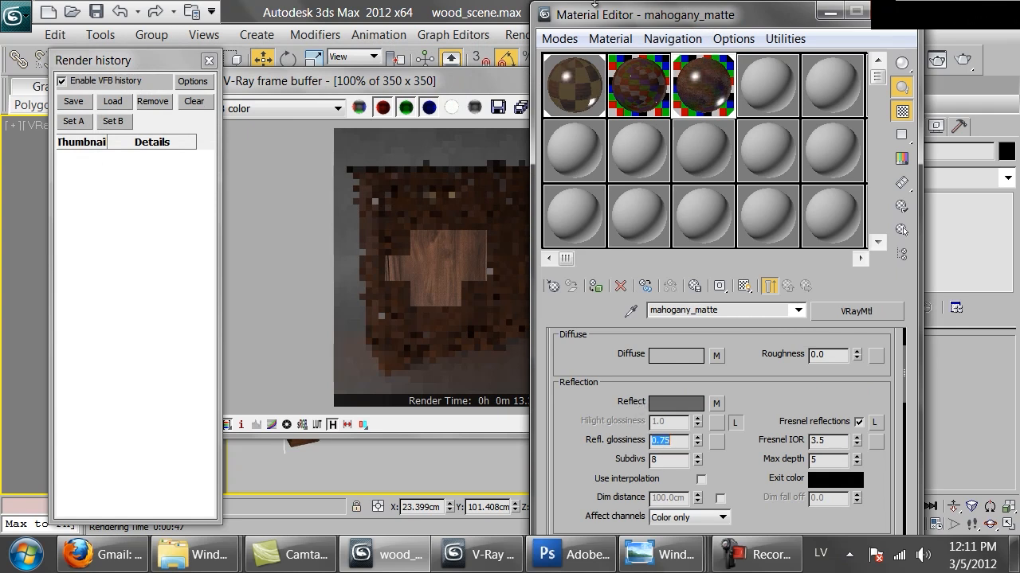
Render the cabinet again, inspect the softened reflections on the door up close, and close the finished render.
left_click(937, 60)
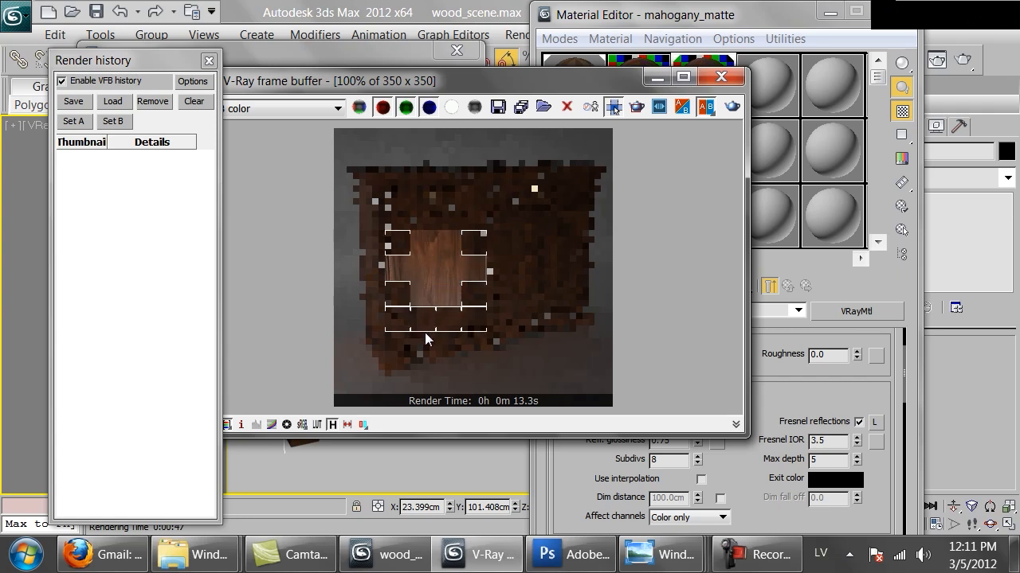
scroll(424, 339, "up", 1)
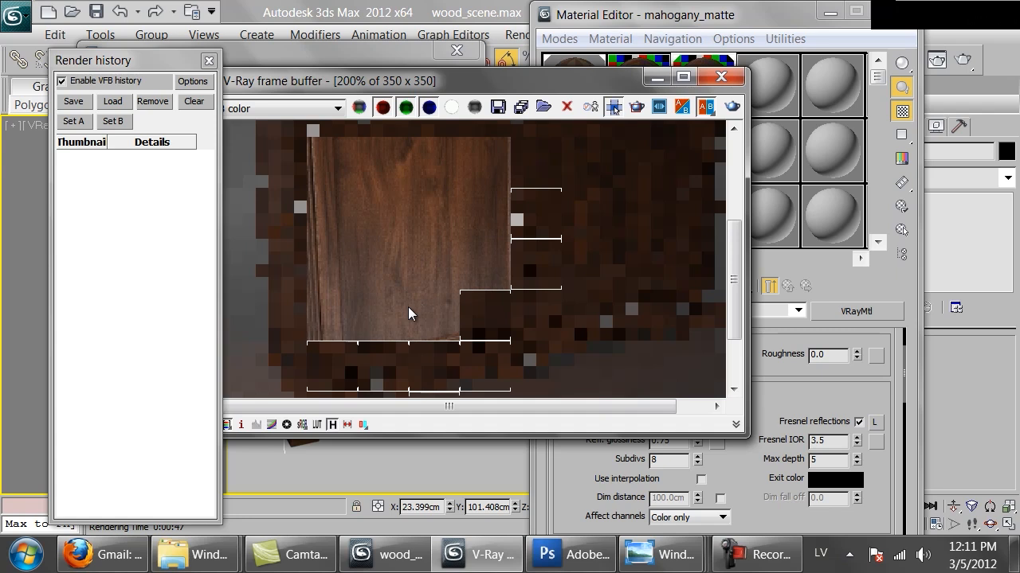
middle_click_drag(414, 321, 435, 241)
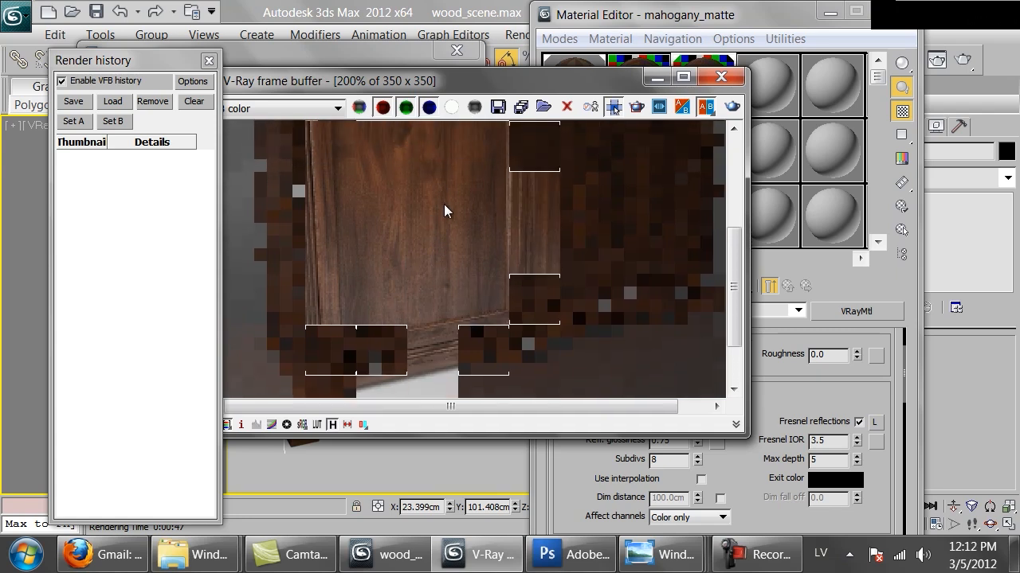
scroll(417, 234, "down", 1)
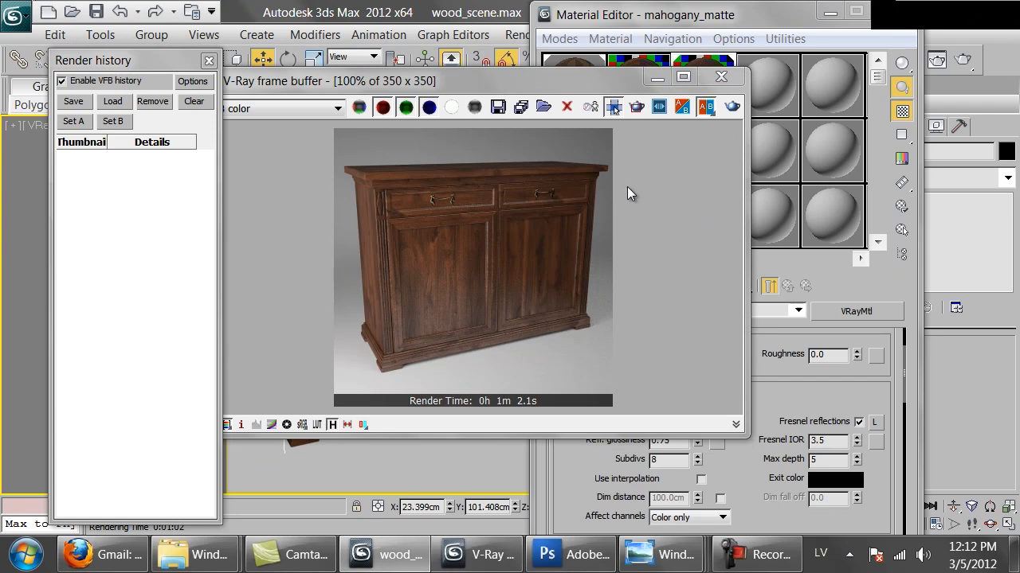
left_click(730, 76)
Assign the 04 - Default material back to sub-material ID 1 of the Multi/Sub-Object material and open its maps list.
left_click(574, 86)
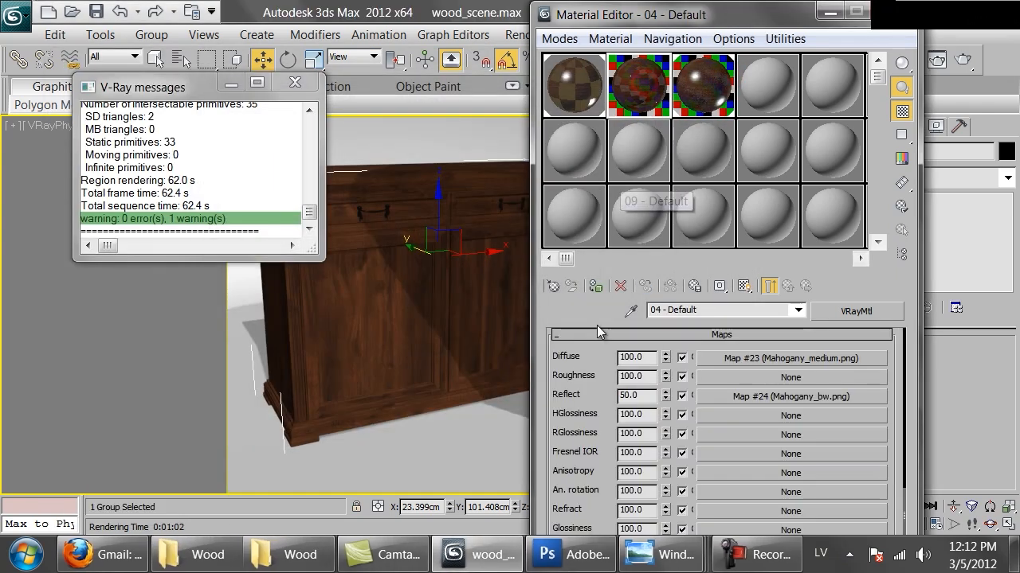
scroll(594, 461, "down", 3)
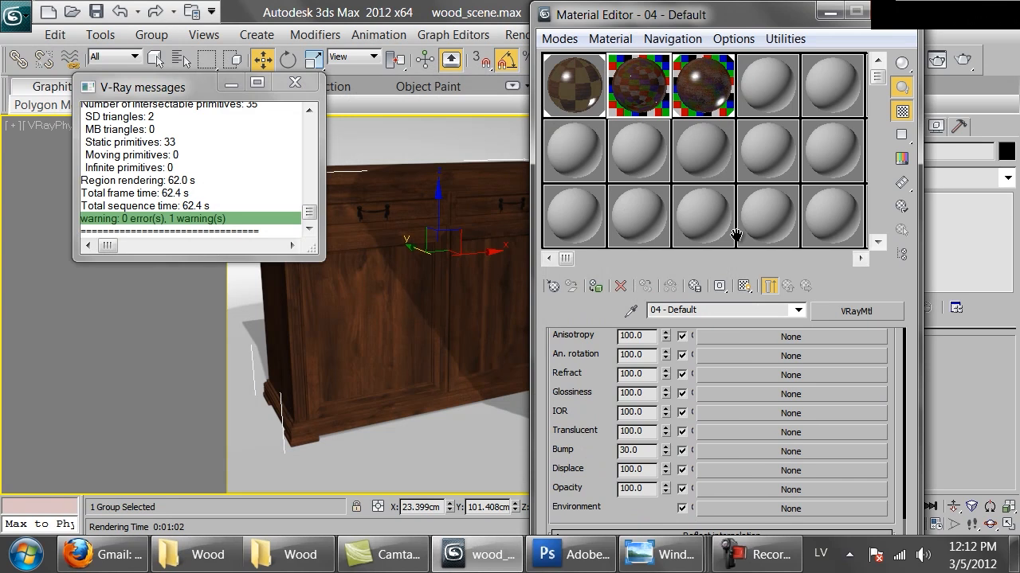
left_click(588, 90)
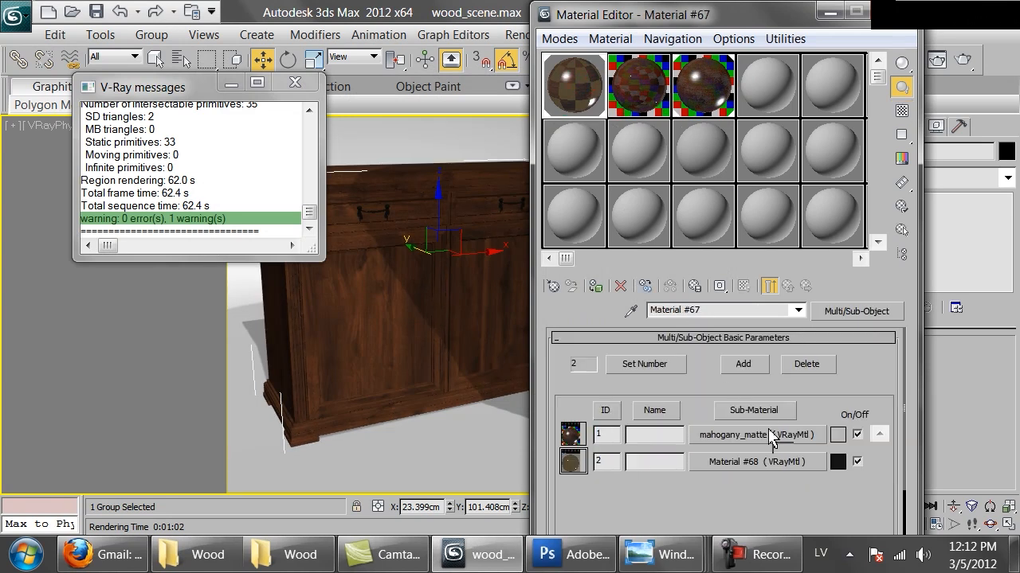
left_click_drag(775, 439, 772, 436)
left_click(681, 355)
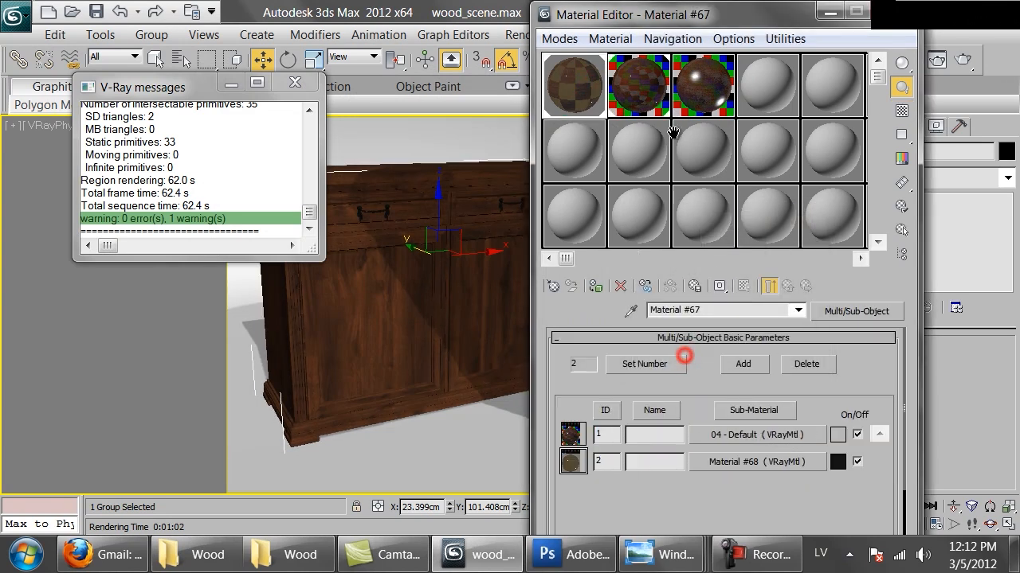
left_click(754, 435)
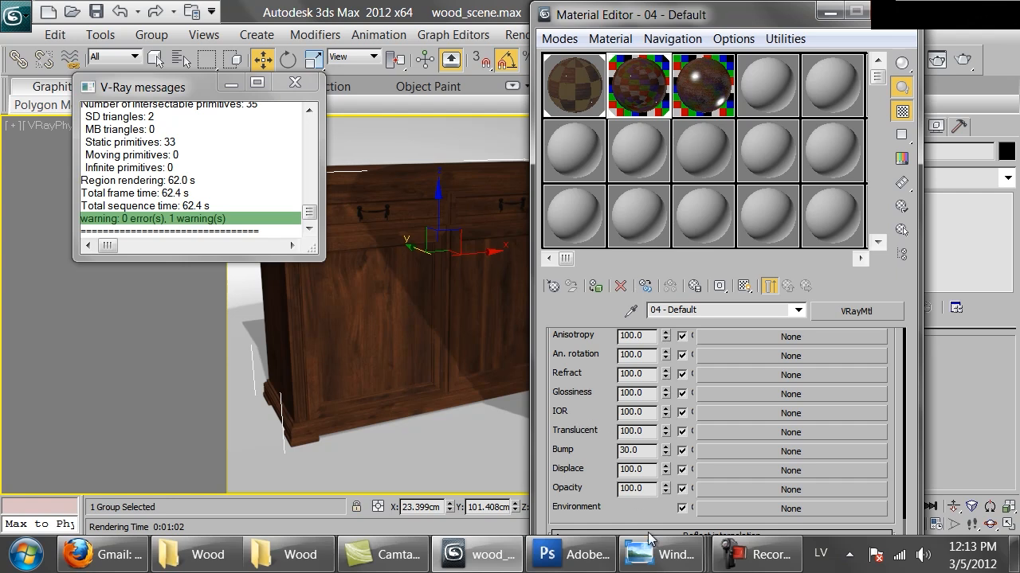
Switch to Windows Photo Viewer, examine the wood grain relief in the walnut chest reference photo, and return to 3ds Max.
mouse_move(652, 550)
left_click(178, 441)
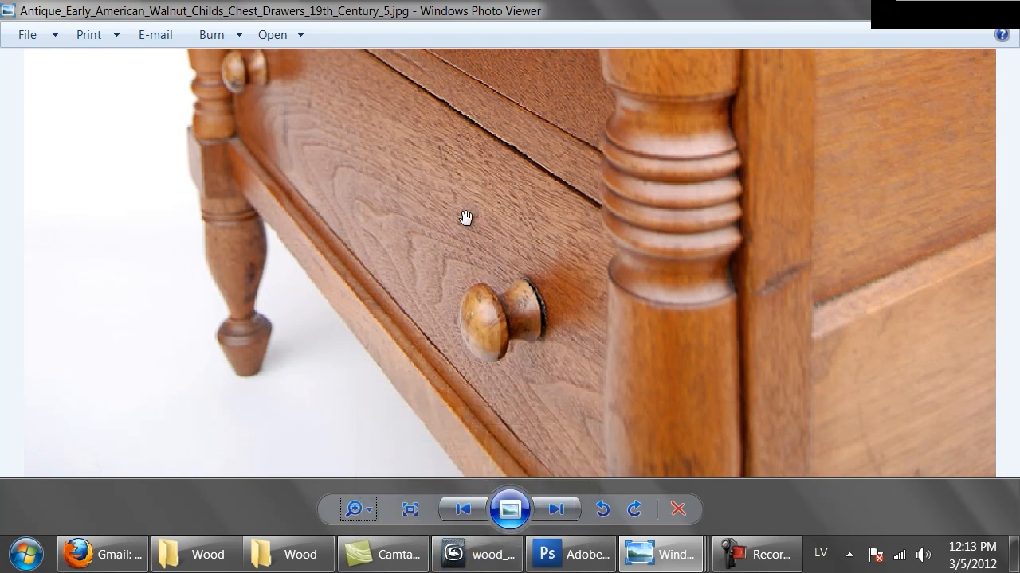
left_click(482, 555)
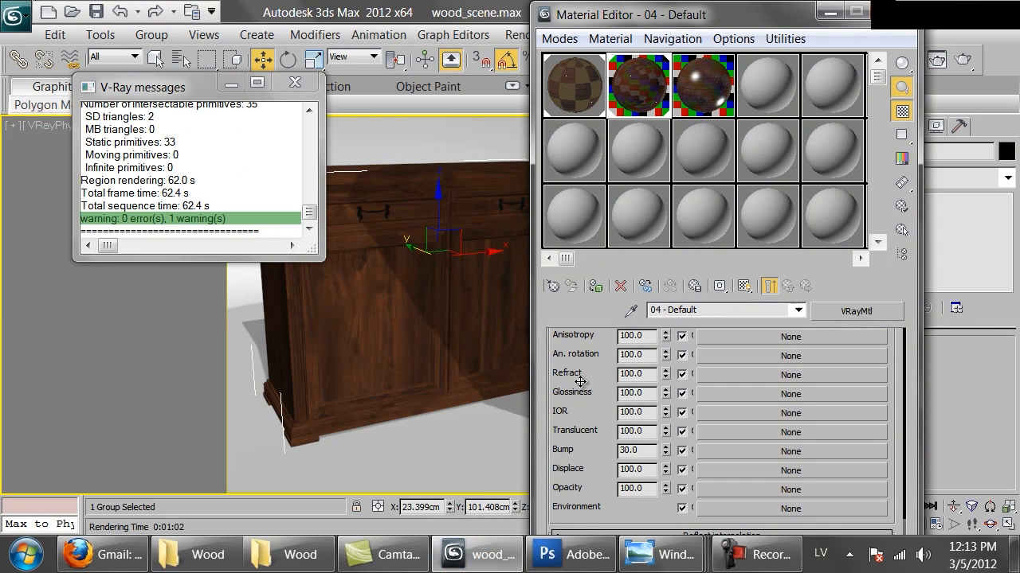
Copy the Mahogany_bw.png Reflect map of 04 - Default to its Bump map and set the amount to 4 with the sample preview enlarged.
scroll(575, 385, "up", 5)
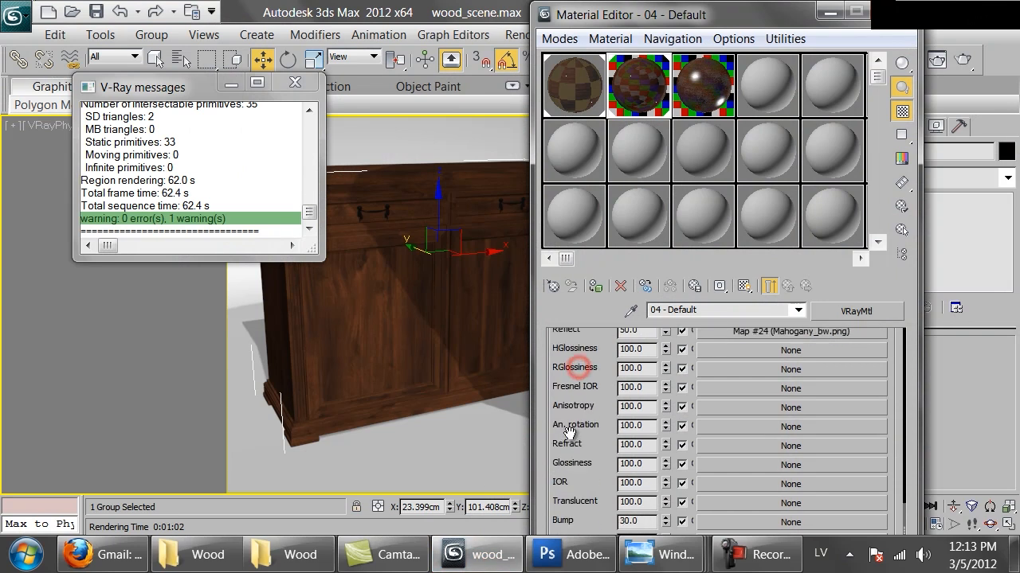
right_click(769, 377)
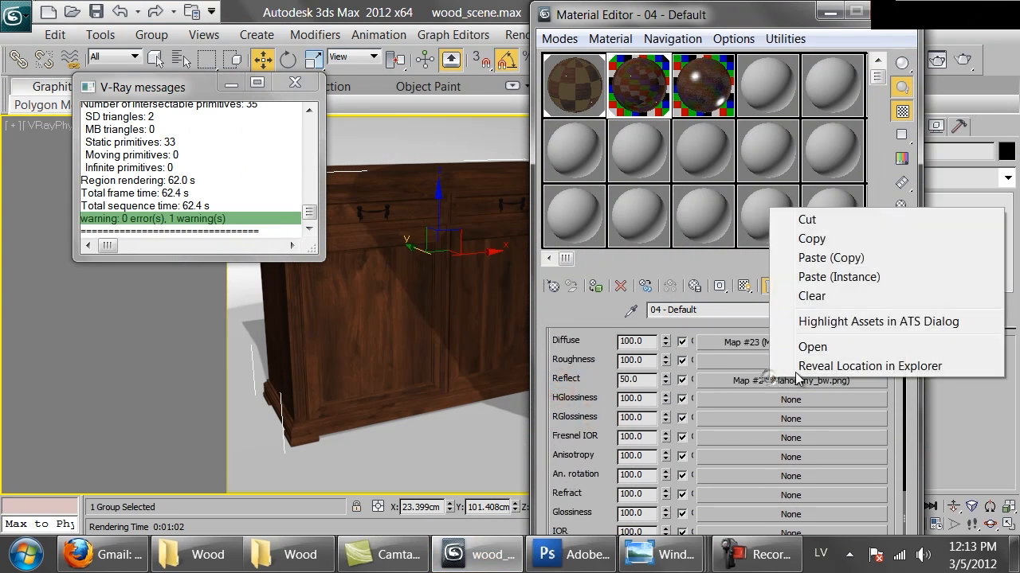
left_click(811, 238)
scroll(677, 414, "down", 4)
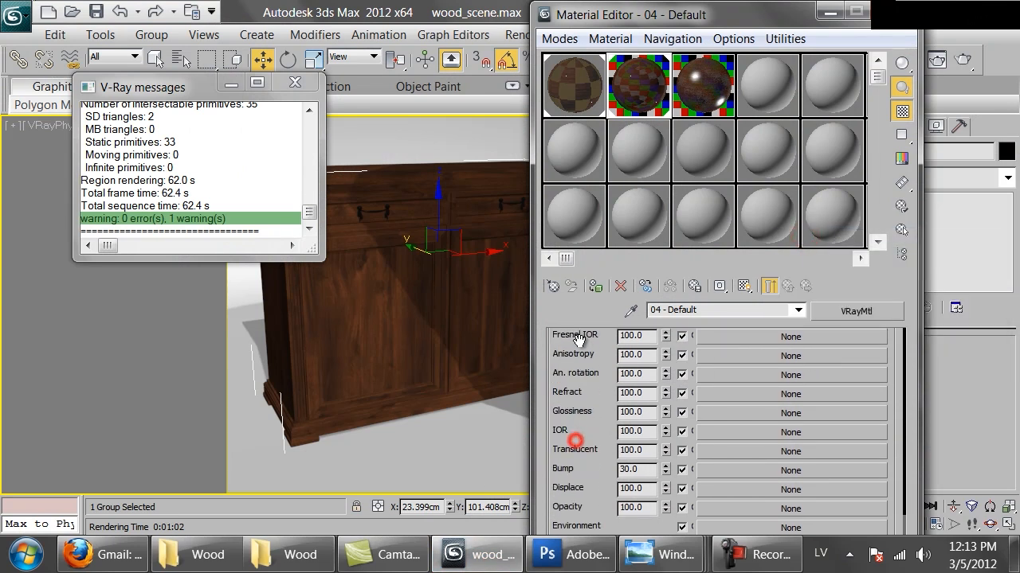
right_click(751, 453)
left_click(782, 465)
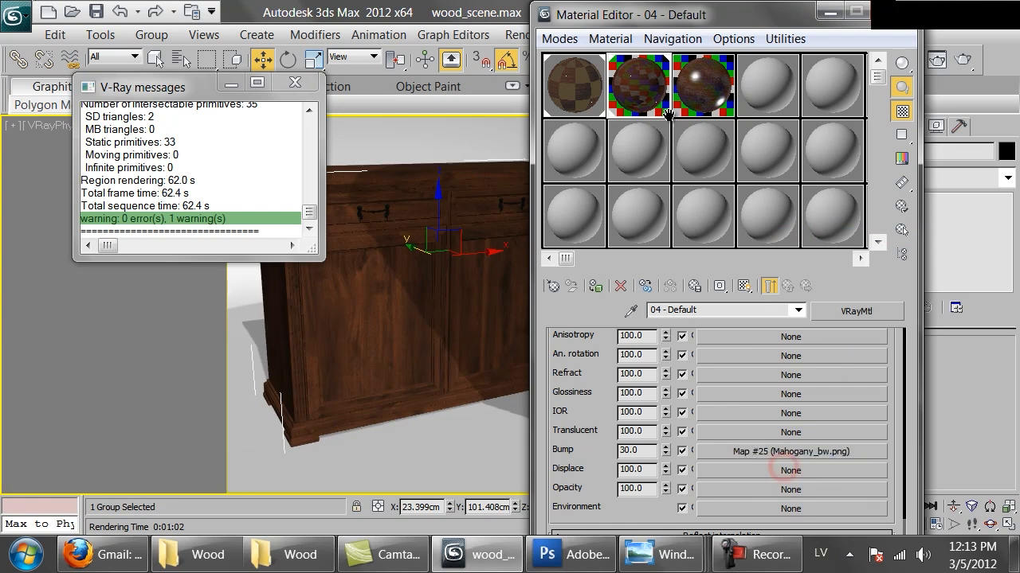
double_click(631, 77)
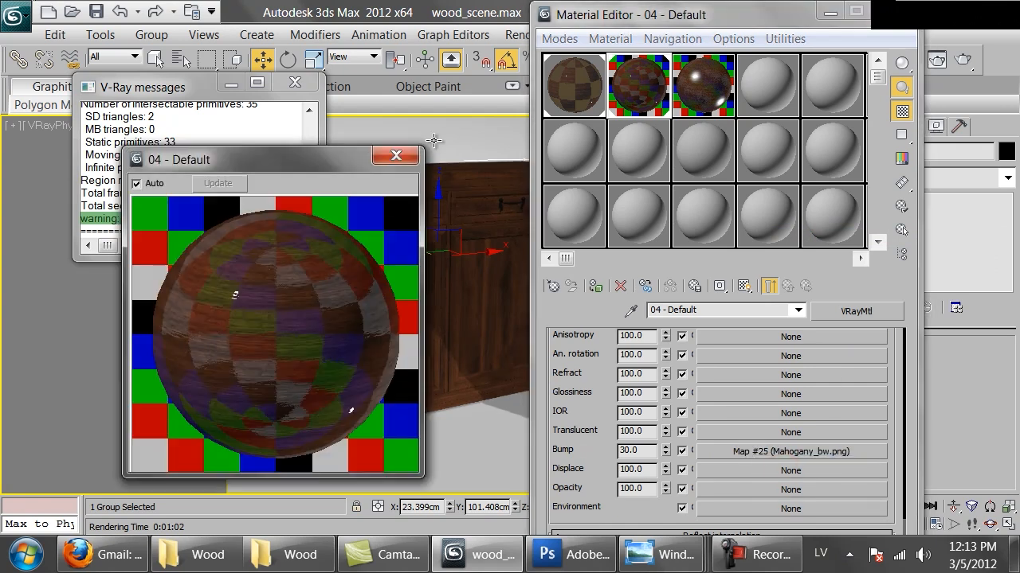
double_click(641, 450)
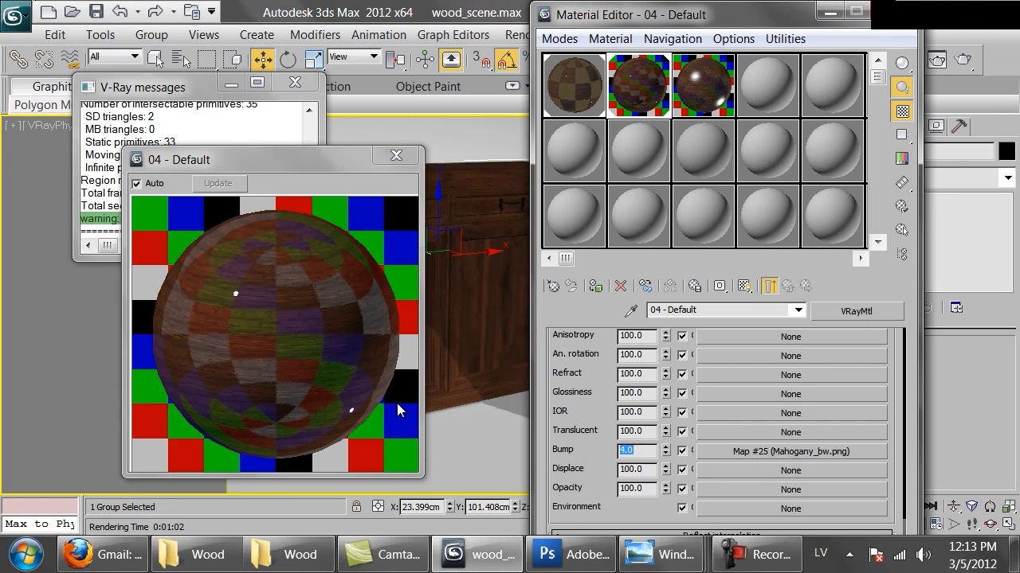
Render the cabinet with the new bump map and examine the wood grain and reflections on the doors up close.
left_click(963, 59)
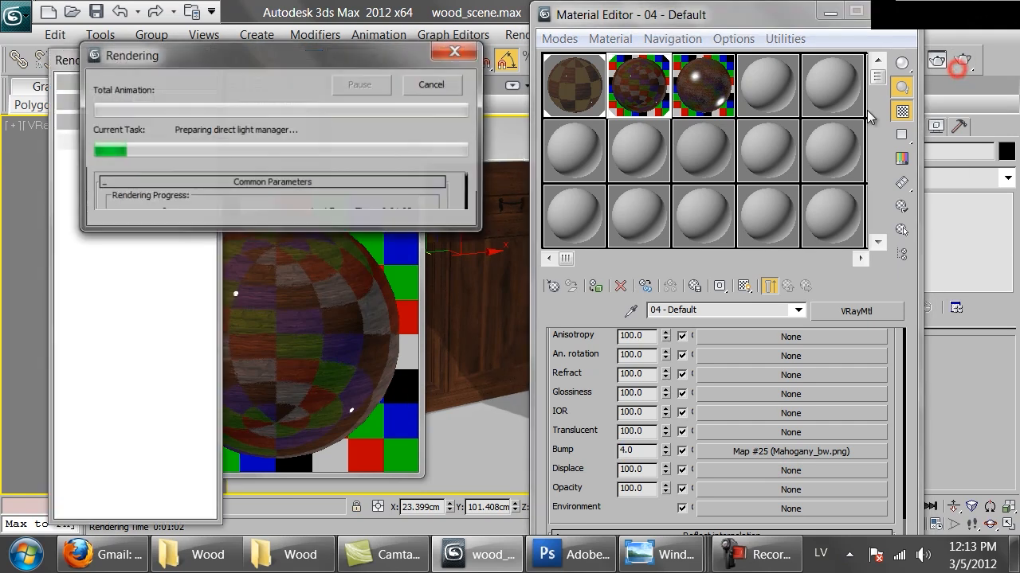
scroll(432, 313, "up", 1)
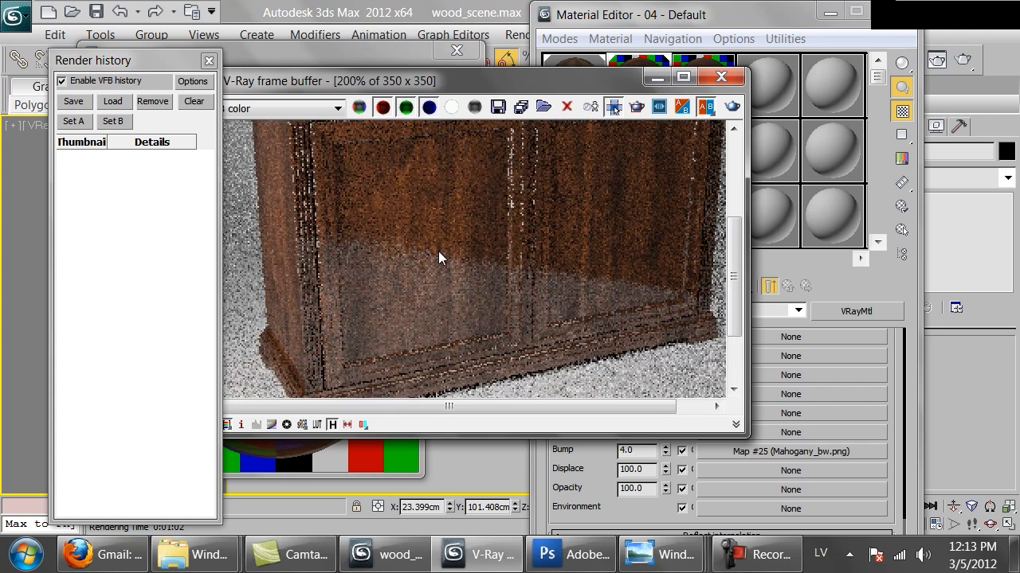
scroll(432, 256, "up", 1)
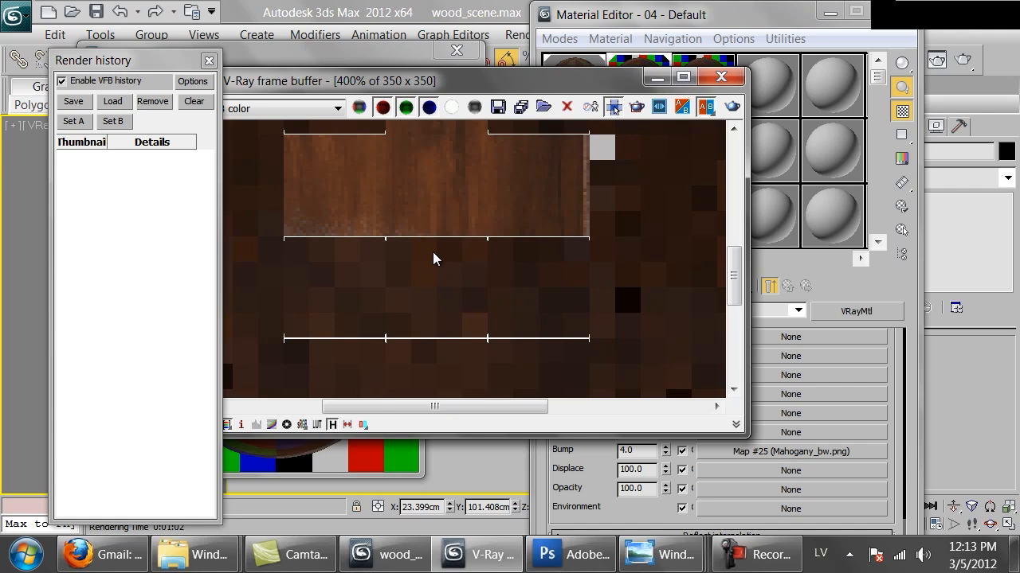
scroll(432, 253, "down", 1)
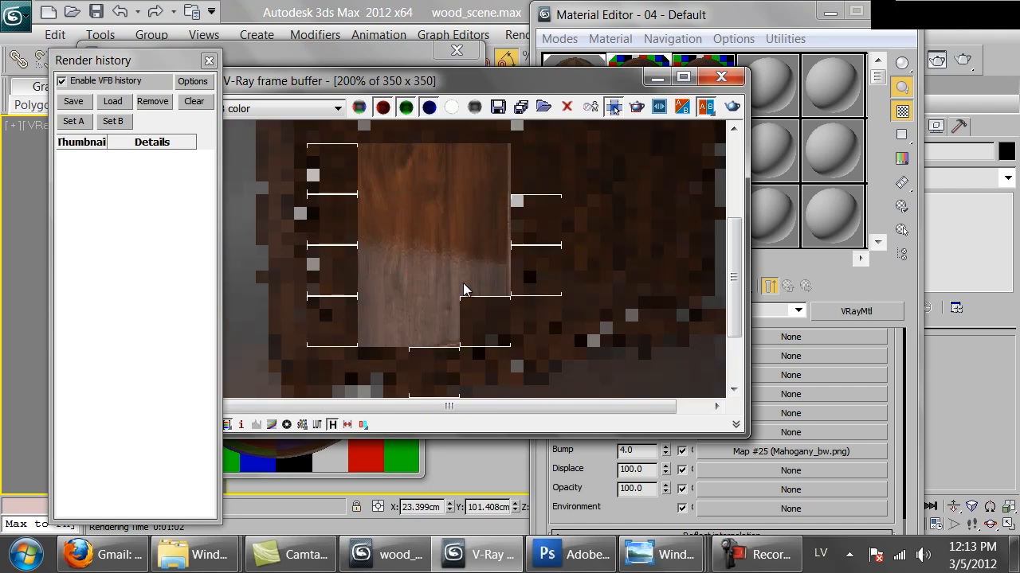
mouse_move(407, 199)
middle_mouse_down()
mouse_move(415, 308)
mouse_move(435, 311)
mouse_move(433, 240)
middle_mouse_up()
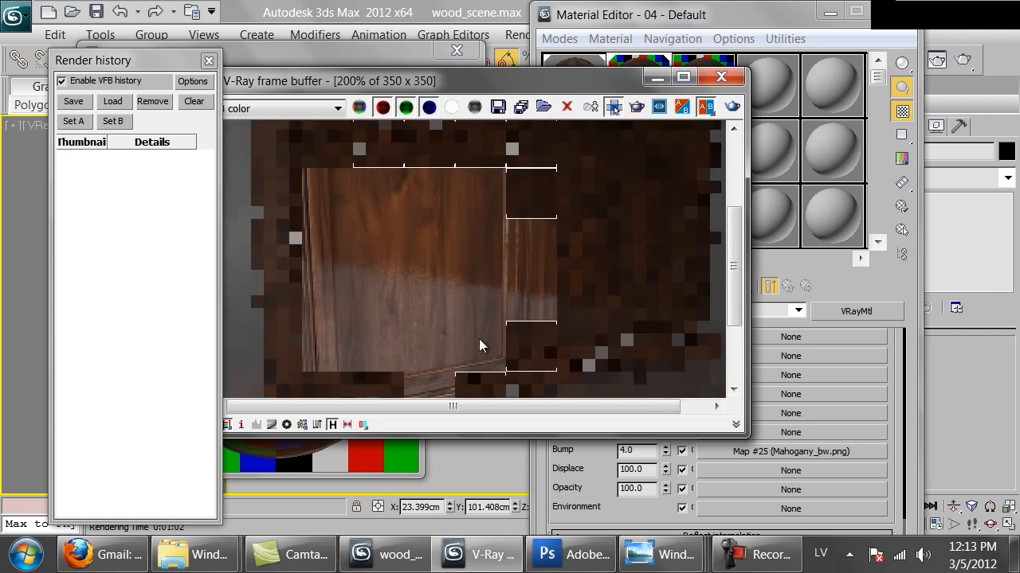
middle_click_drag(478, 362, 473, 311)
middle_click_drag(526, 261, 558, 251)
double_click(473, 201)
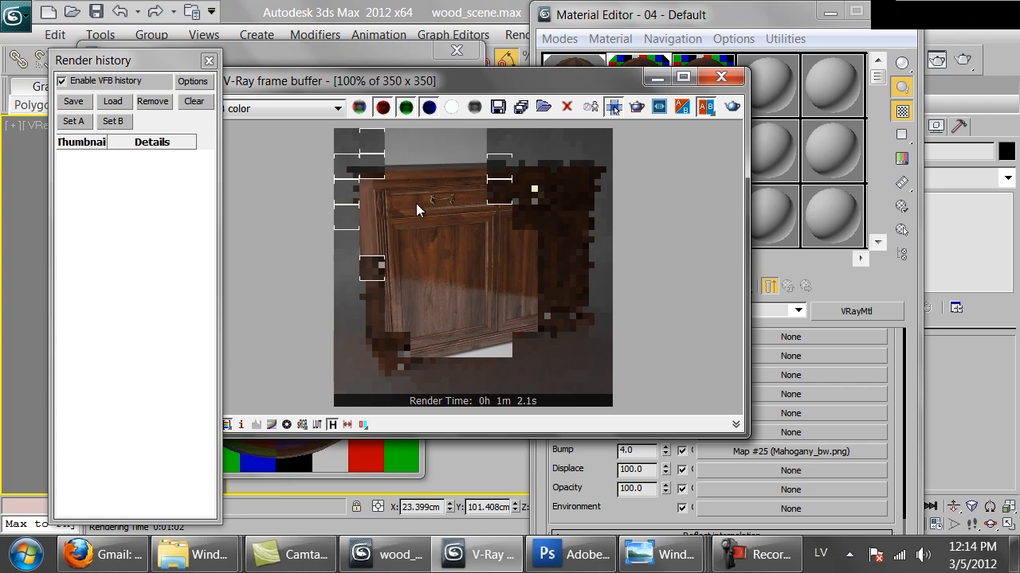
left_click(350, 62)
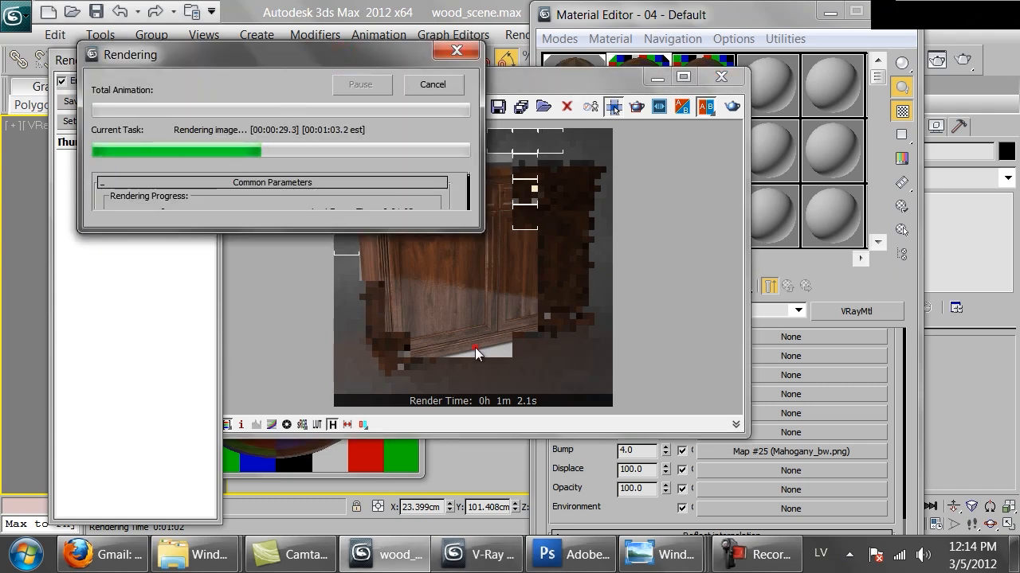
left_click(473, 347)
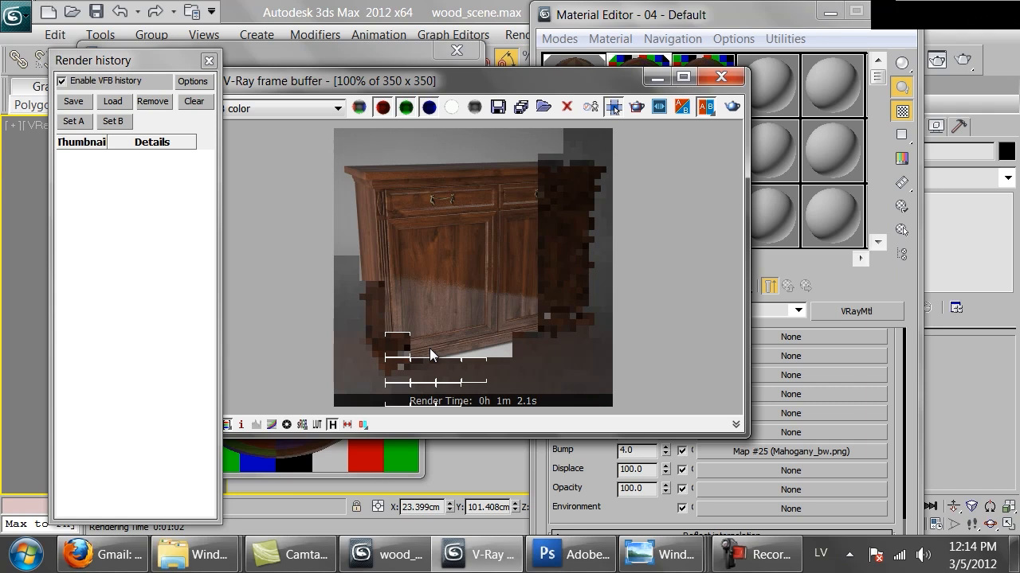
Switch to Photoshop, compare the mahogany colour variants by hiding and reshowing Layer 1 copy 5, copy 4 and copy 3, and return to 3ds Max.
left_click(569, 555)
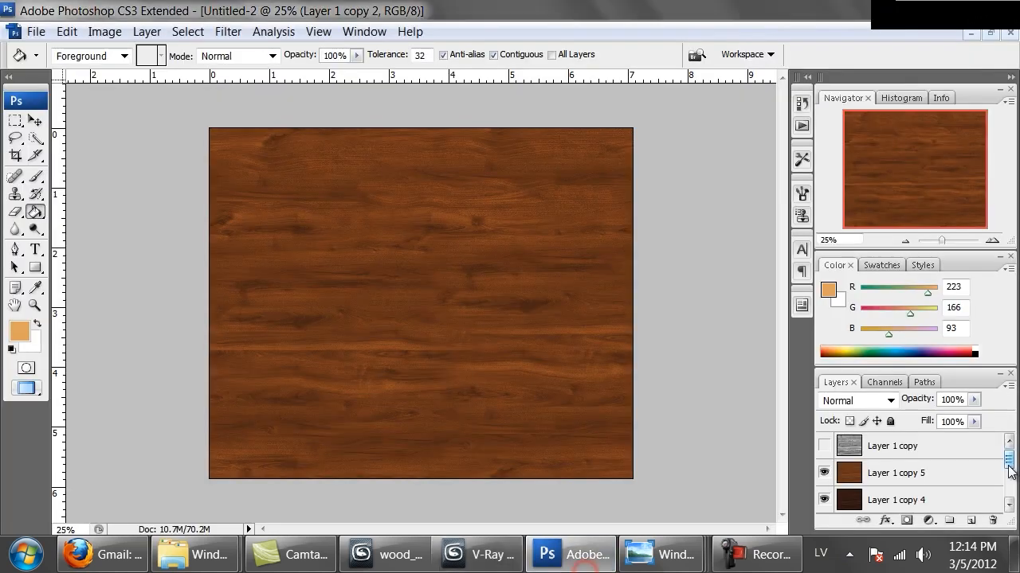
scroll(1012, 478, "down", 2)
scroll(1012, 478, "down", 1)
scroll(1012, 478, "up", 3)
left_click(824, 473)
left_click(824, 500)
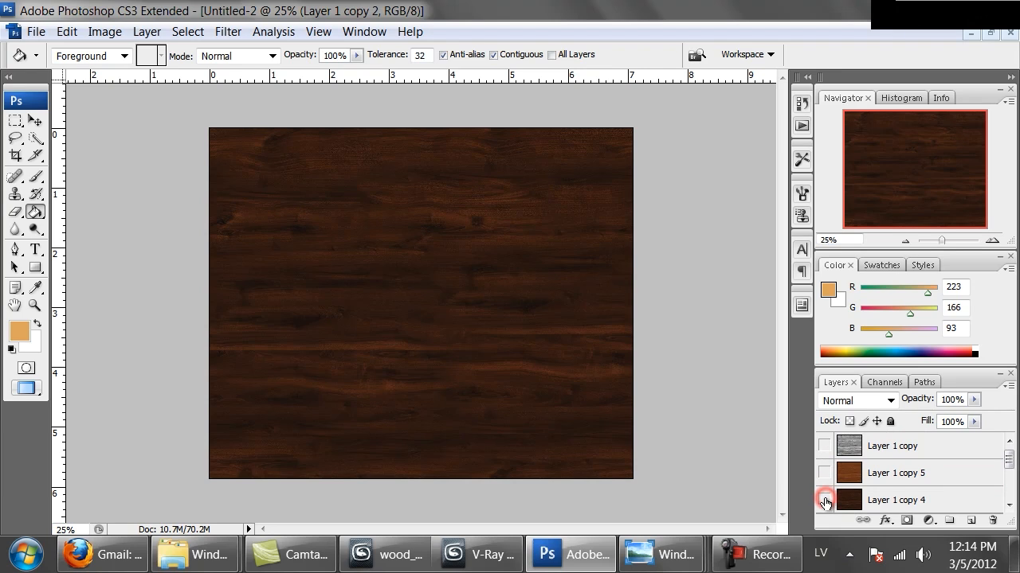
scroll(825, 502, "down", 2)
left_click(824, 473)
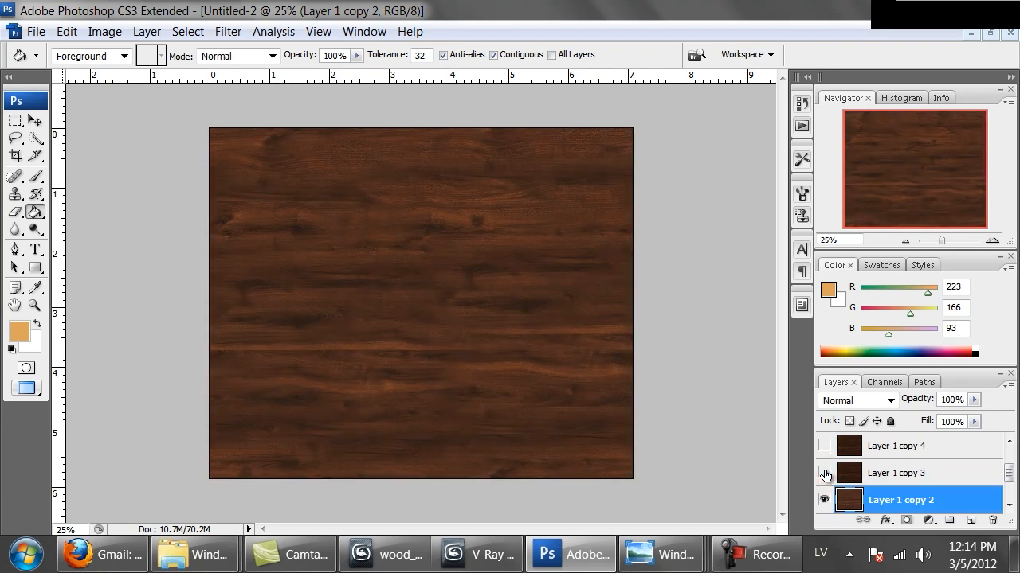
left_click(821, 445)
scroll(839, 469, "up", 1)
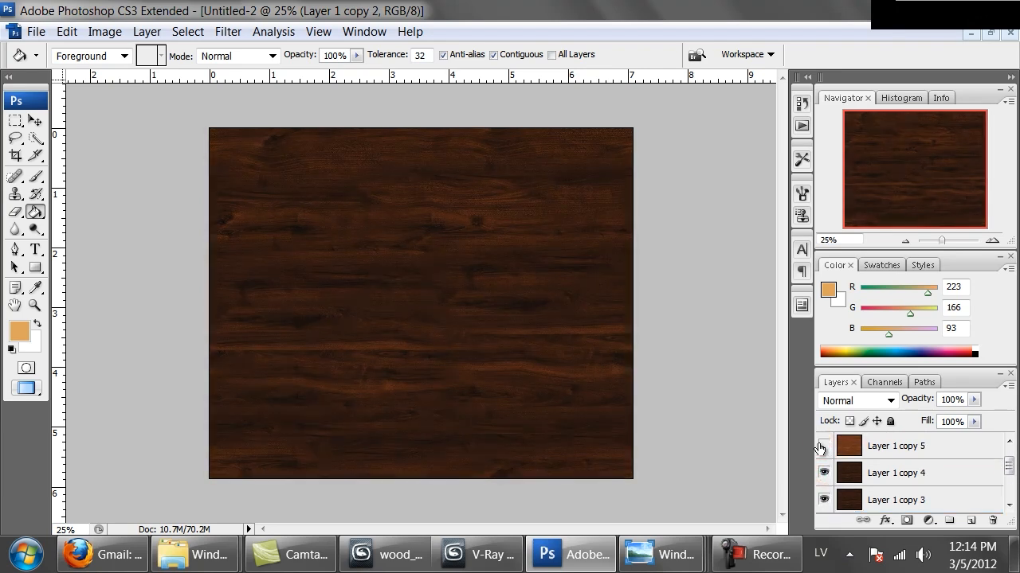
left_click(822, 446)
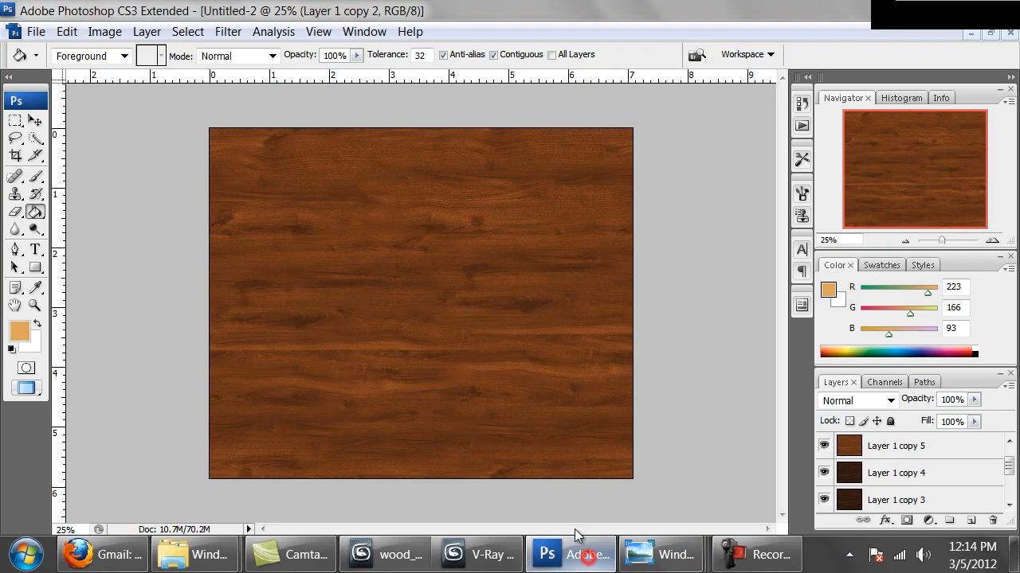
left_click(586, 555)
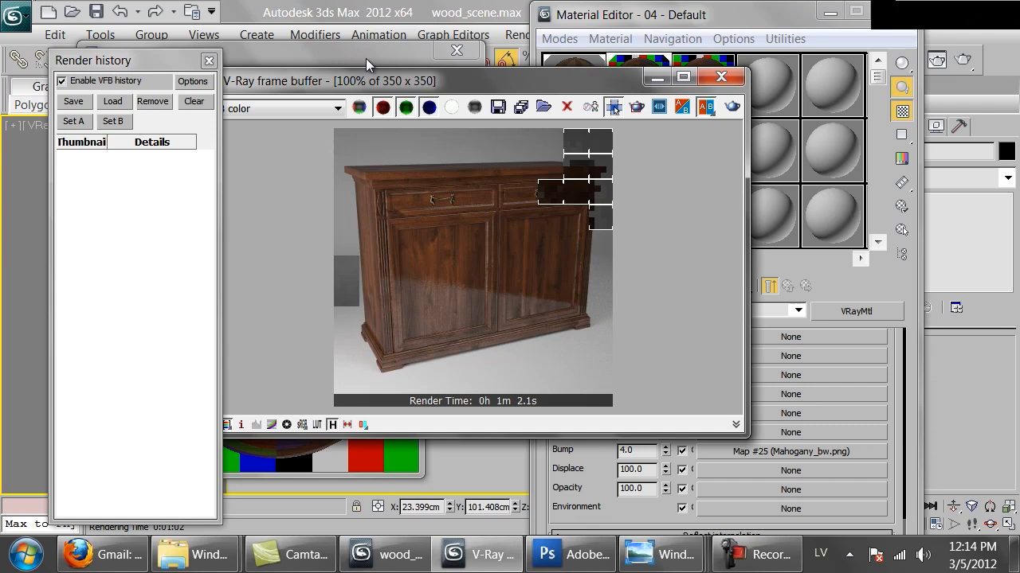
Close the finished render and replace the Diffuse bitmap of 04 - Default with Mahogany_honey.png.
left_click(364, 56)
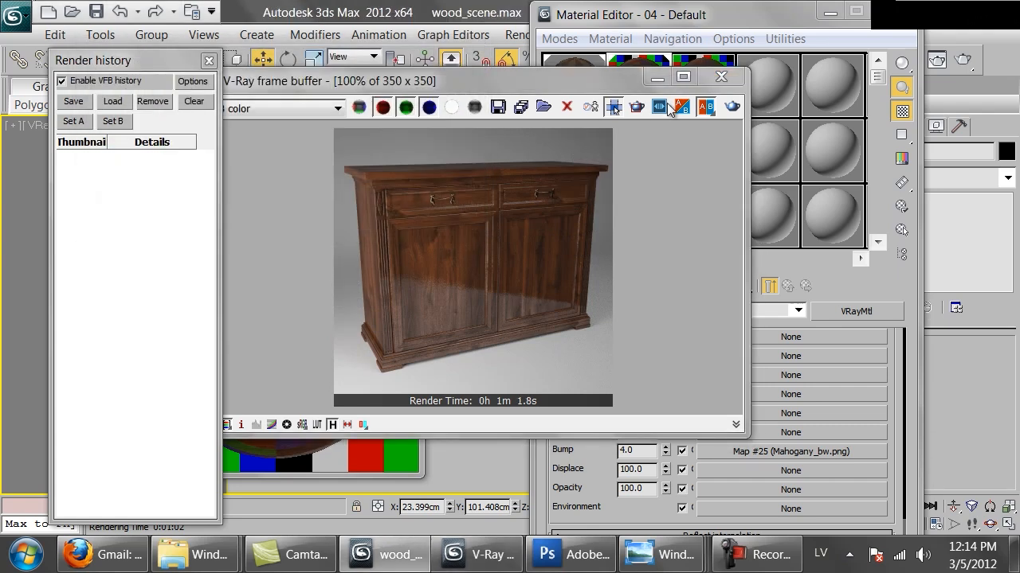
left_click(721, 77)
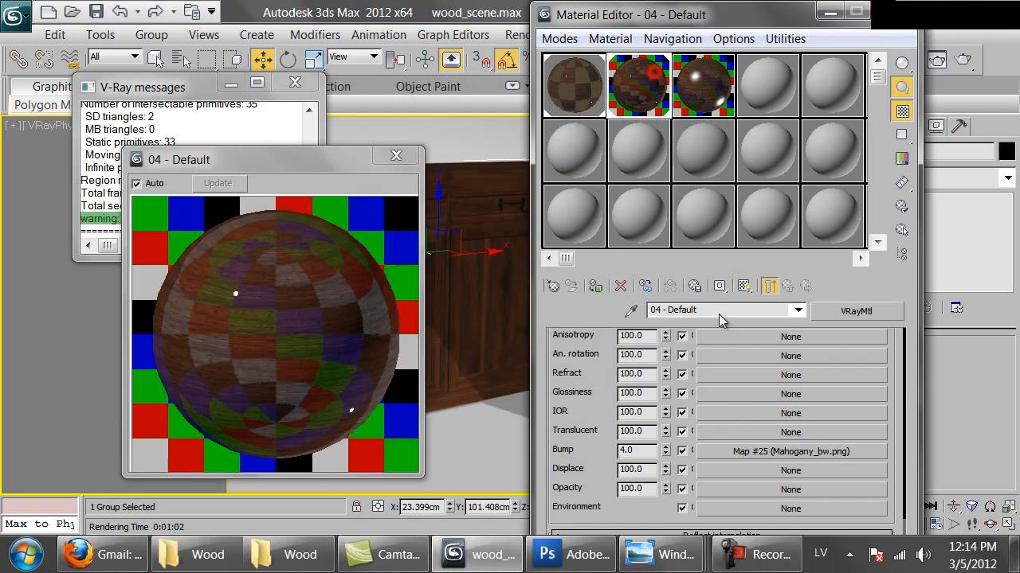
left_click_drag(601, 366, 608, 486)
scroll(608, 486, "up", 3)
left_click(786, 405)
scroll(727, 500, "down", 5)
left_click(739, 380)
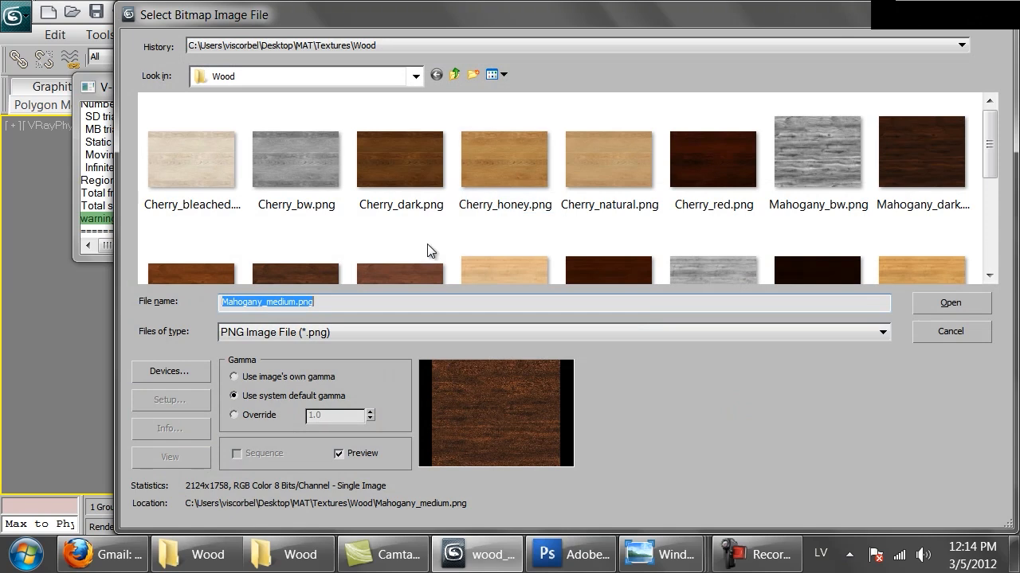
left_click(392, 271)
double_click(210, 234)
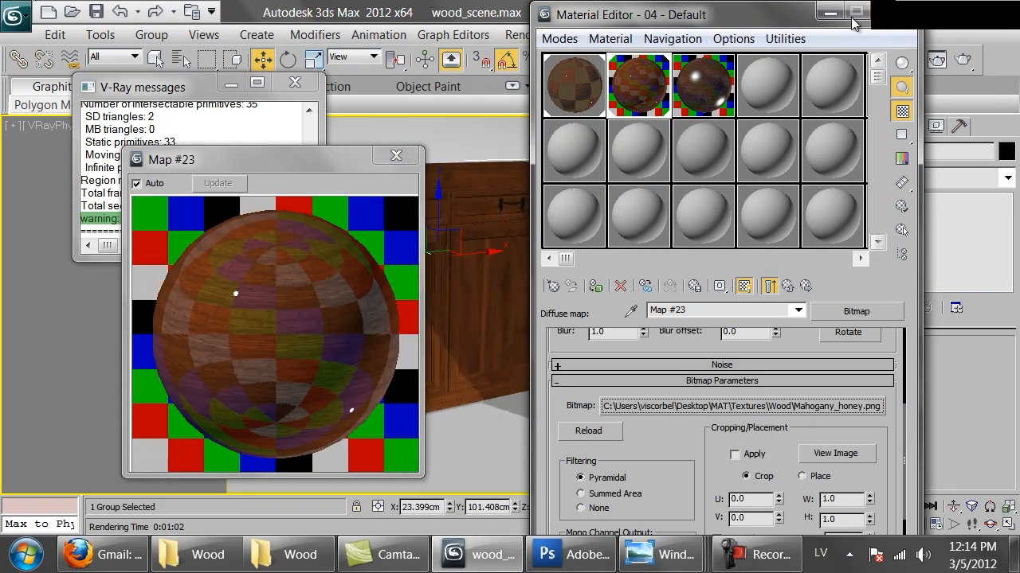
Render the cabinet with the honey mahogany texture and look over the forming image.
left_click(961, 59)
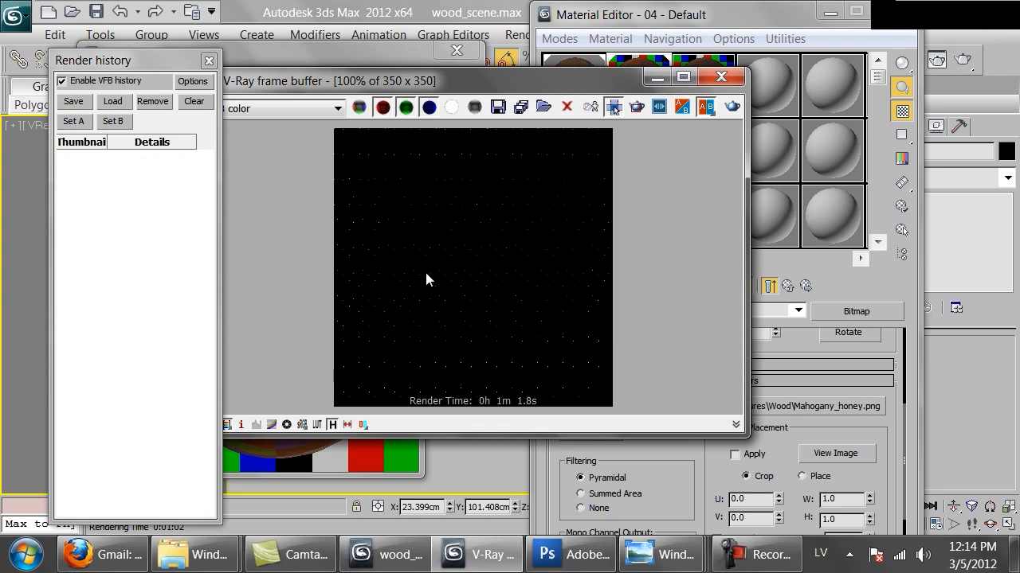
scroll(424, 270, "up", 1)
scroll(426, 272, "down", 1)
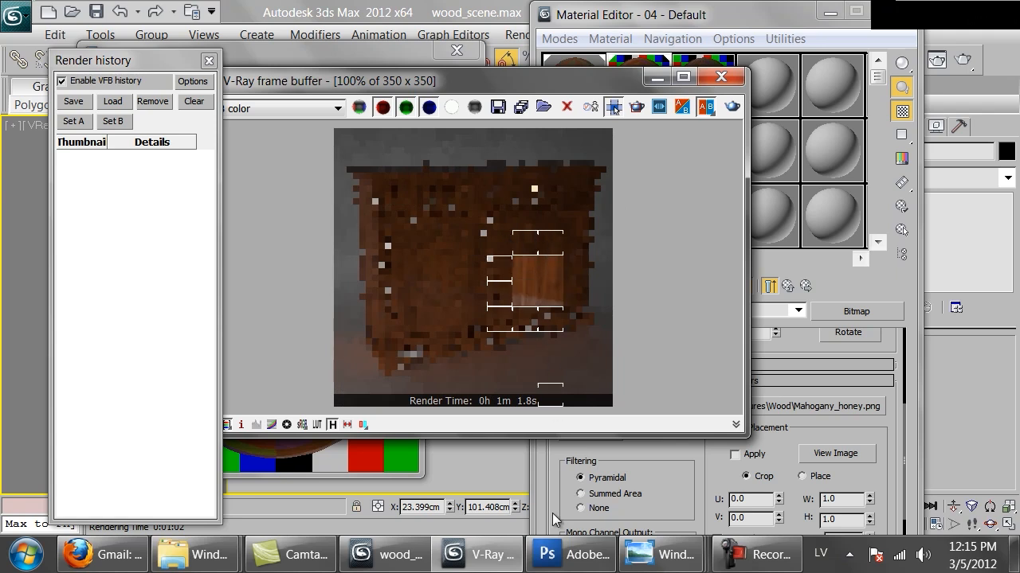
Switch to Photoshop and shift the hue of Layer 1 copy 5 by +83 with Hue/Saturation.
left_click(567, 554)
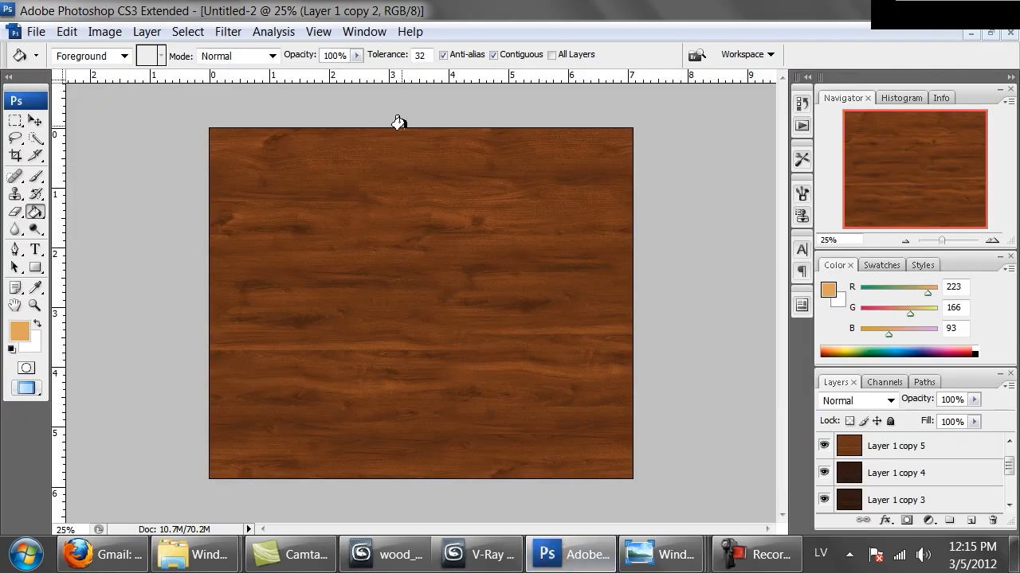
left_click(948, 444)
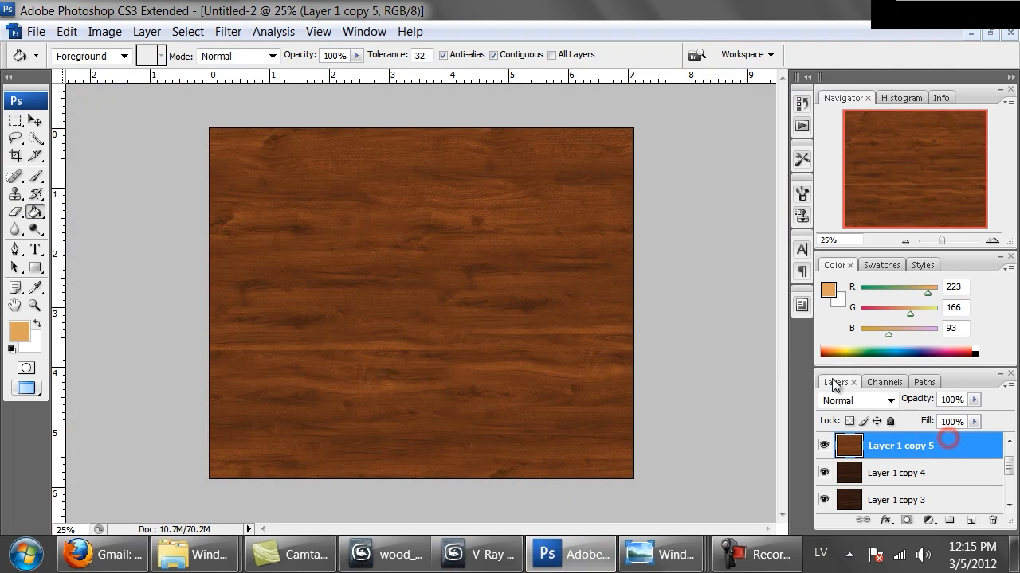
key("ctrl+u")
left_click_drag(744, 255, 794, 274)
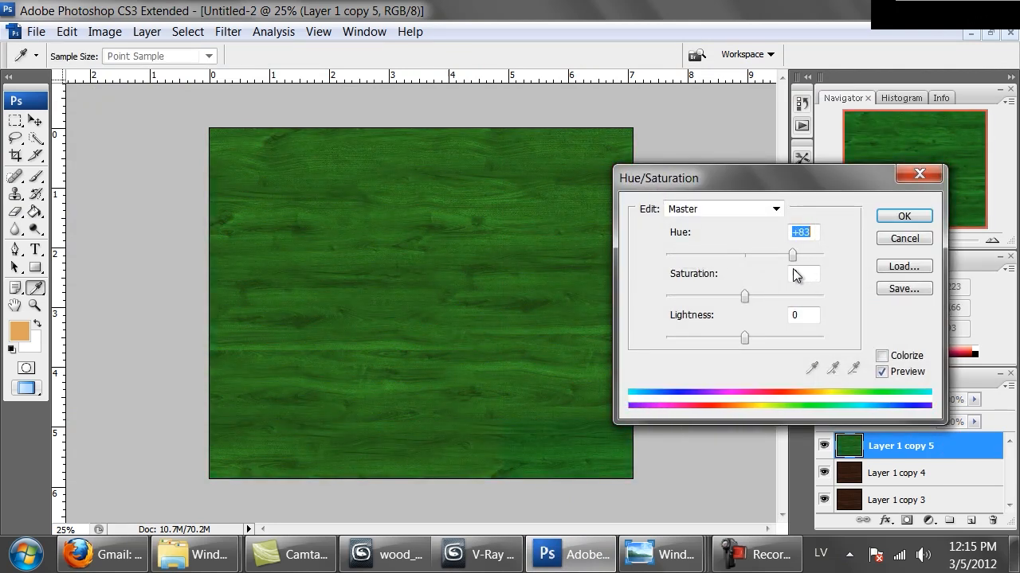
left_click(904, 216)
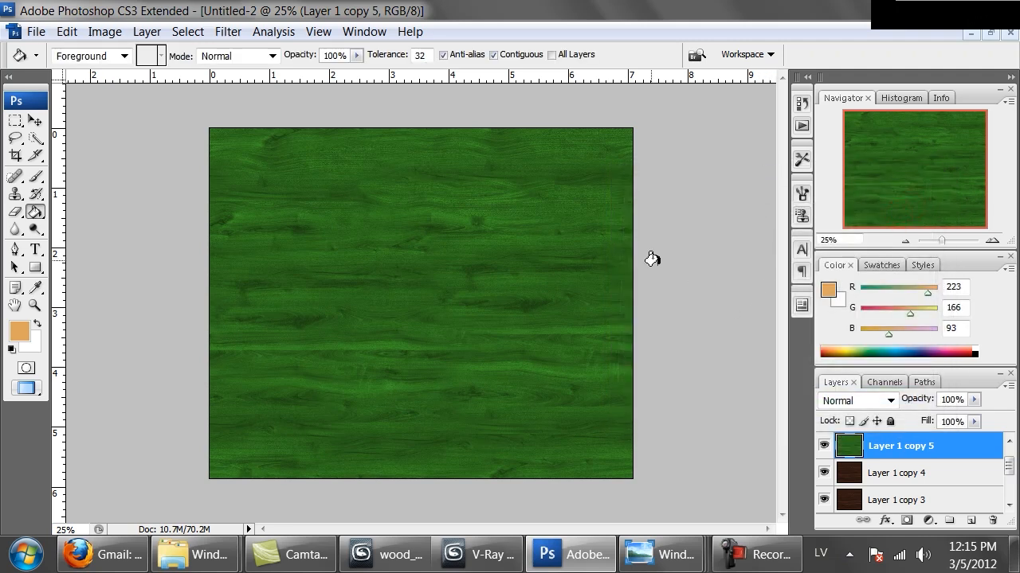
Apply Hue/Saturation to Layer 1 copy 5 with saturation -47 and lightness +17.
left_click(105, 31)
mouse_move(131, 82)
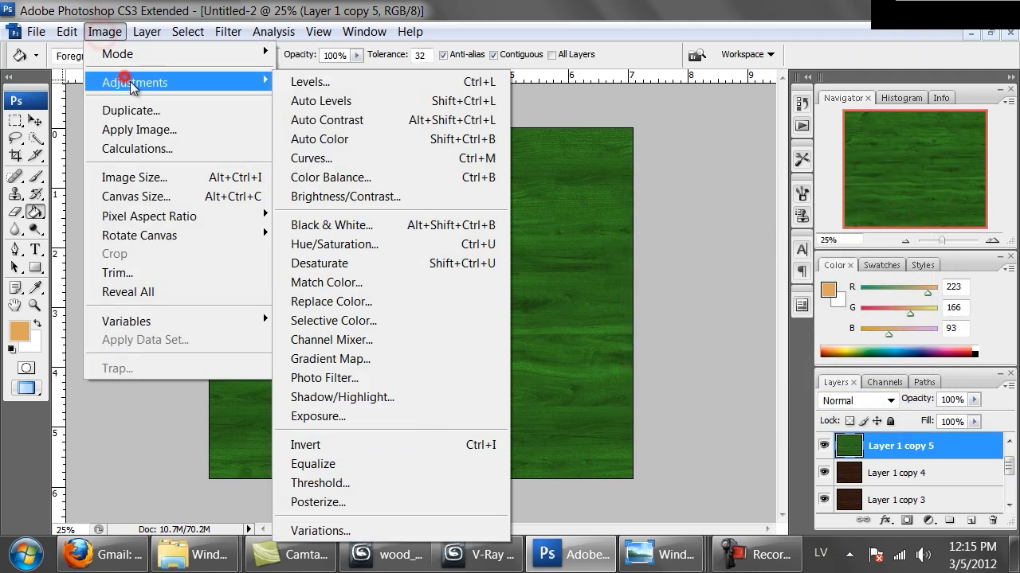
left_click(374, 247)
left_click_drag(743, 299, 709, 296)
left_click_drag(744, 338, 757, 339)
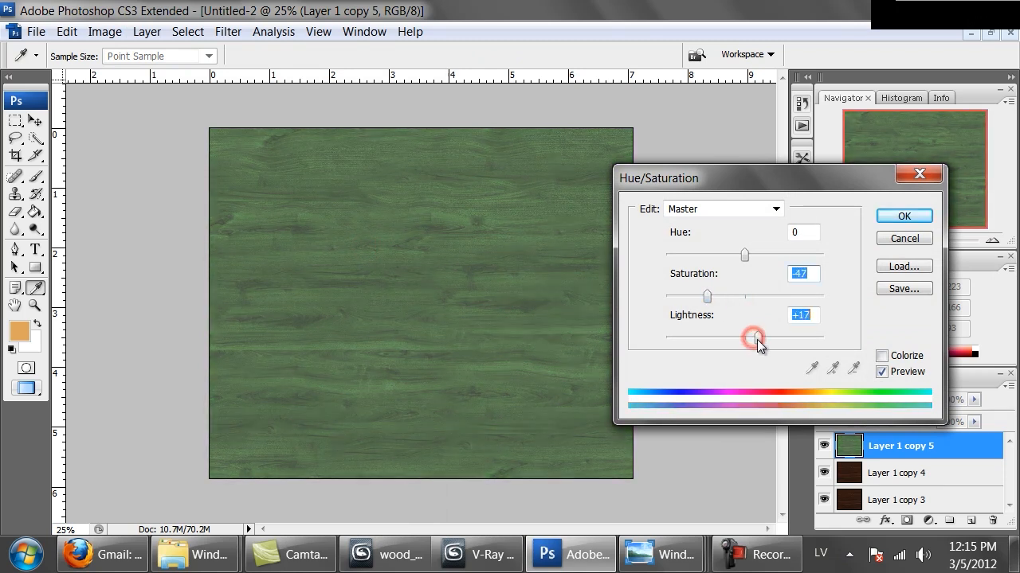
left_click(904, 218)
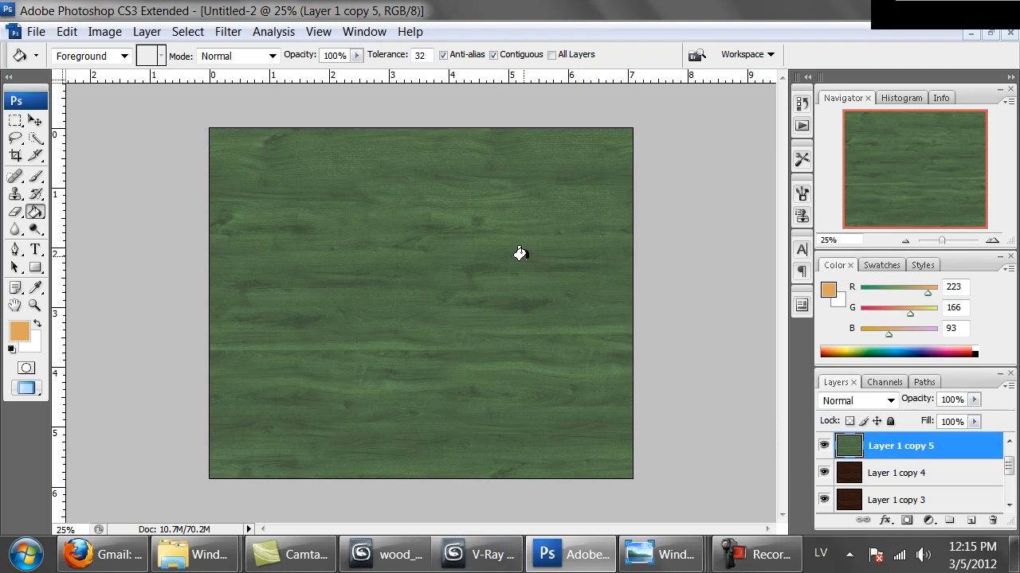
Check the honey mahogany render, switch to jr50713.jpg in Windows Photo Viewer and examine the antique cabinet from its doors up to the pediment.
left_click(476, 555)
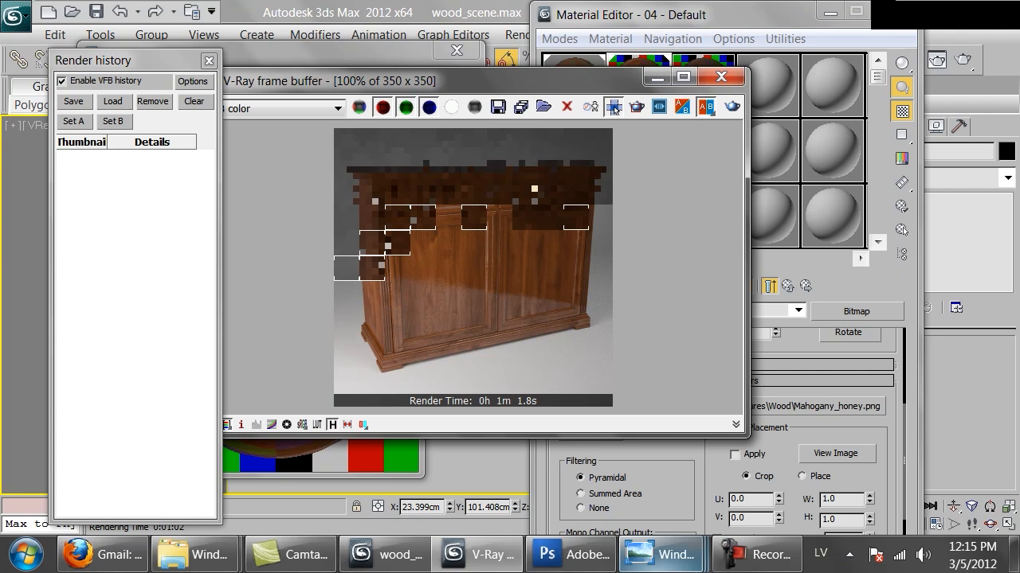
left_click(655, 562)
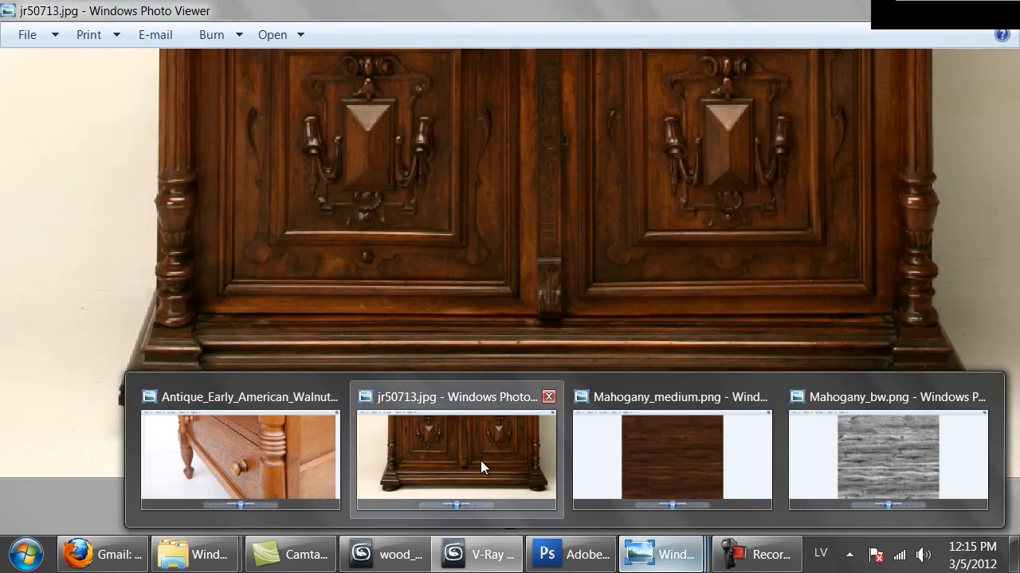
left_click(481, 461)
left_click_drag(533, 130, 552, 330)
left_click_drag(556, 164, 549, 310)
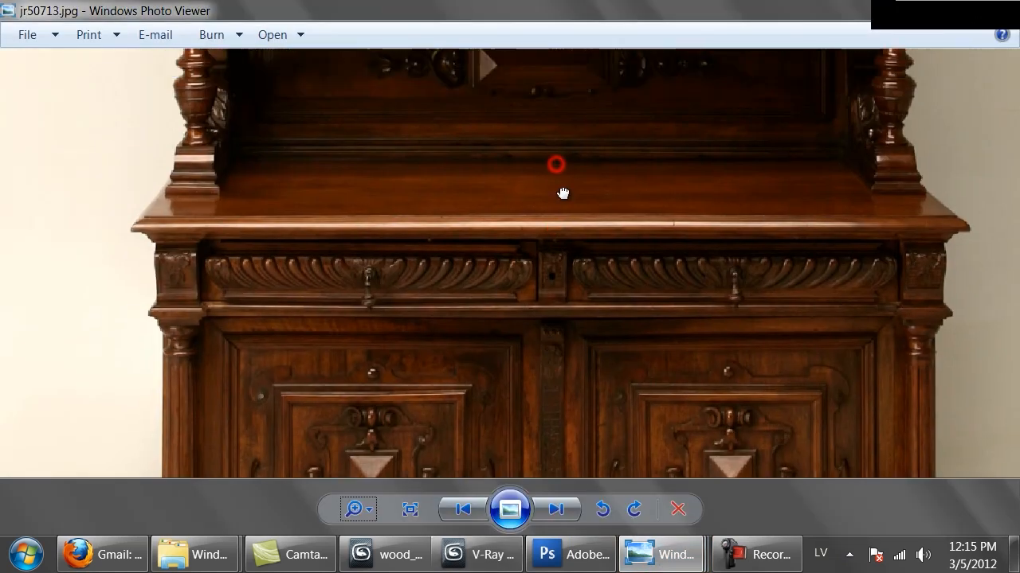
left_click_drag(567, 137, 564, 336)
mouse_move(551, 159)
left_mouse_down()
mouse_move(548, 342)
mouse_move(541, 326)
left_mouse_up()
left_click_drag(521, 109, 517, 302)
mouse_move(509, 136)
left_mouse_down()
mouse_move(511, 247)
mouse_move(514, 209)
left_mouse_up()
left_click_drag(804, 378, 638, 269)
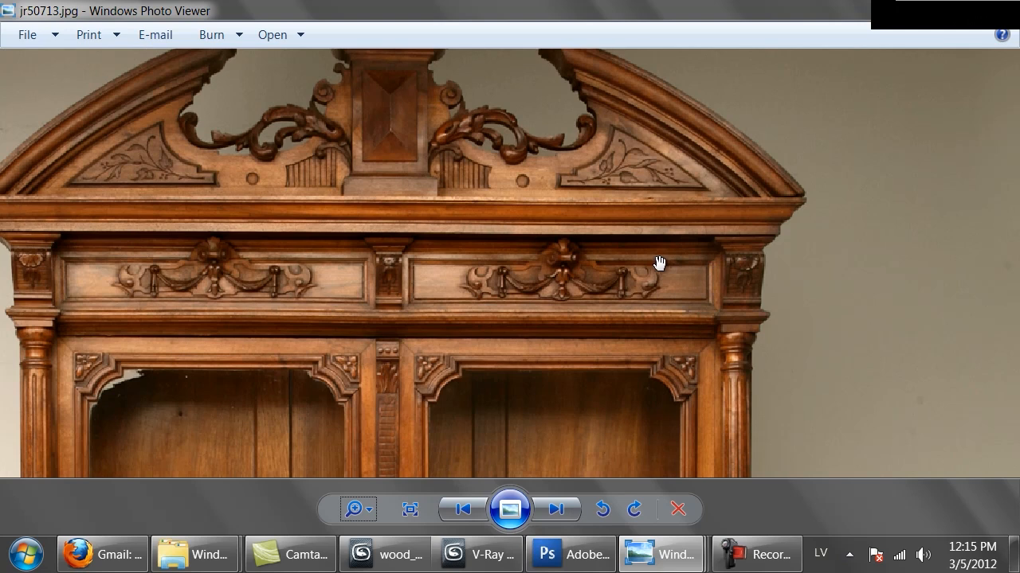
Examine the reference cabinet's wood tones from the pediment down to the countertop, and zoom out to view the whole piece.
left_click_drag(326, 291, 596, 284)
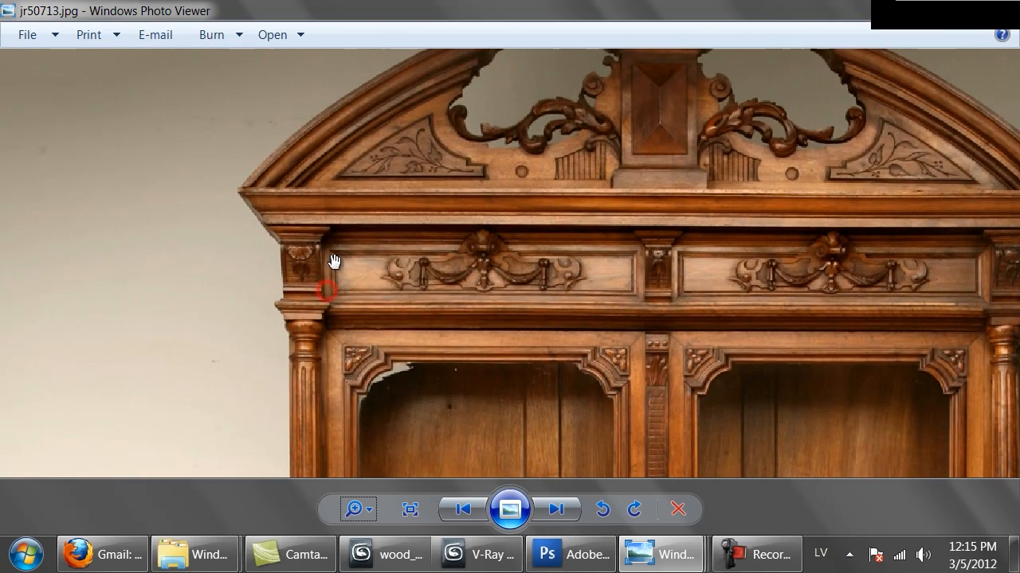
left_click_drag(391, 346, 388, 196)
left_click_drag(419, 320, 411, 169)
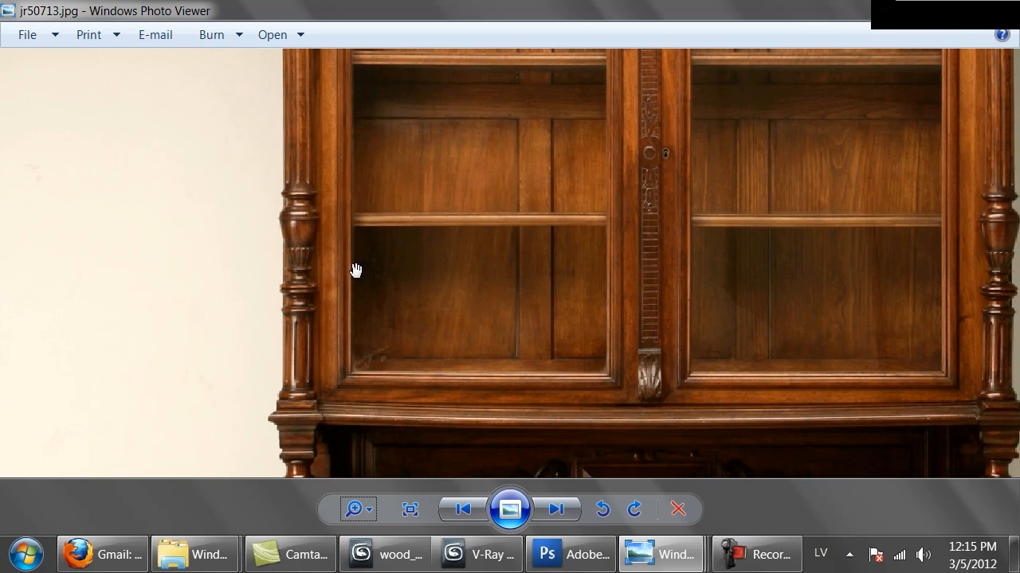
left_click_drag(613, 412, 603, 180)
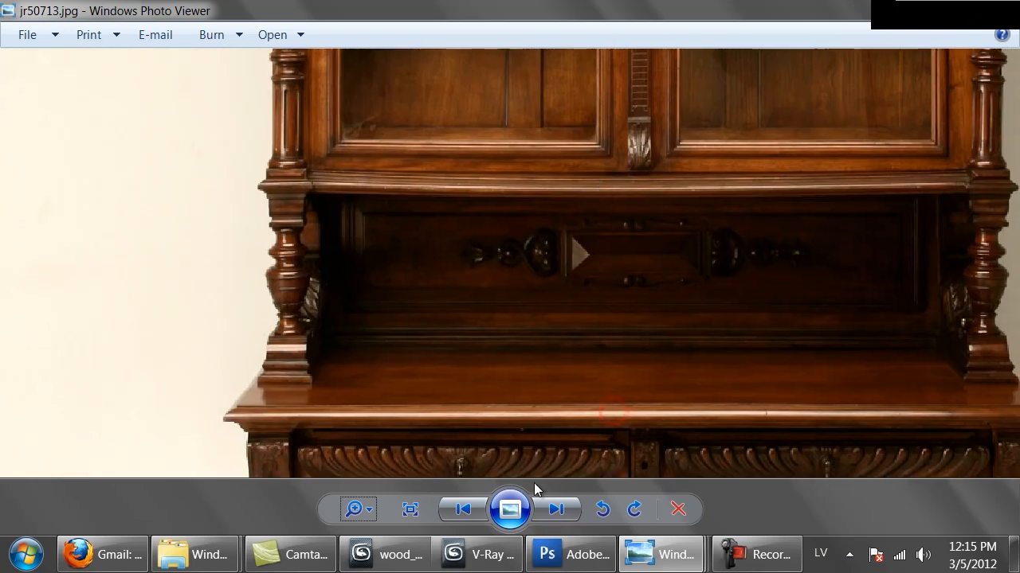
left_click(375, 509)
left_click_drag(374, 510, 390, 532)
left_click_drag(564, 180, 568, 209)
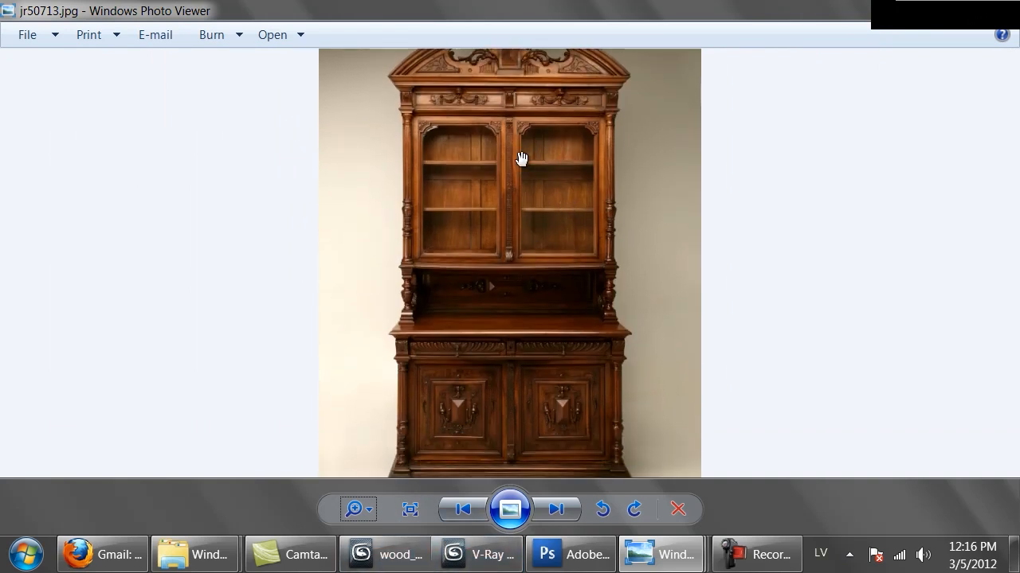
Return to 3ds Max, close the render, copy the second sample's material to the fourth slot and name it mahogany_antique.
left_click(389, 554)
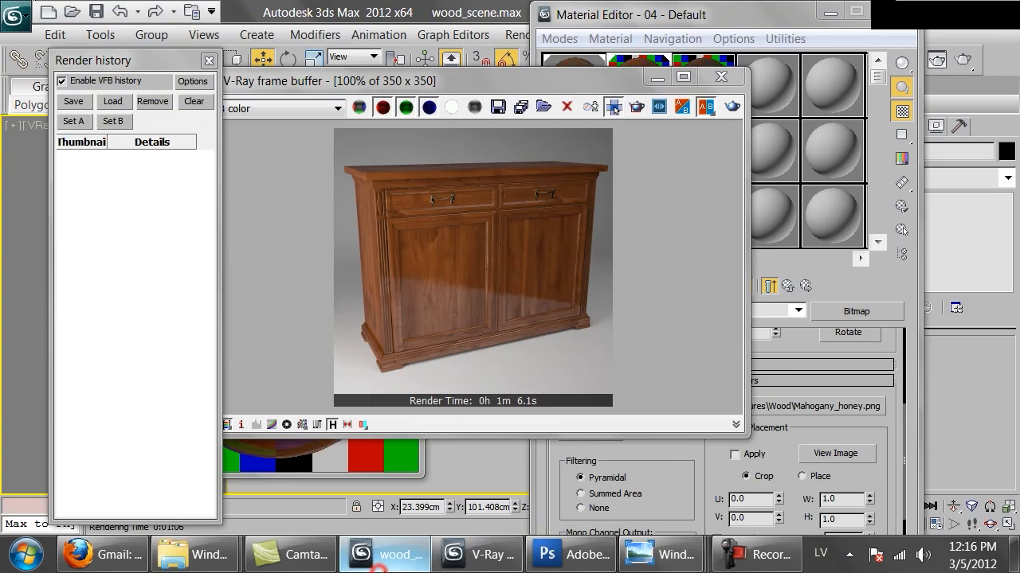
left_click(721, 76)
left_click_drag(649, 91, 783, 98)
left_click(704, 310)
type("mahogany_")
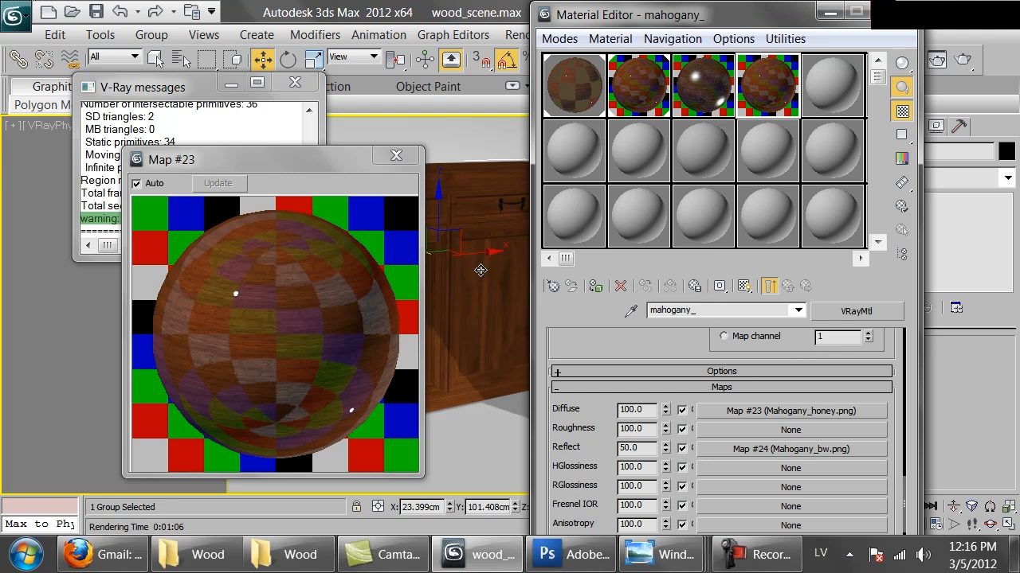
type("antique")
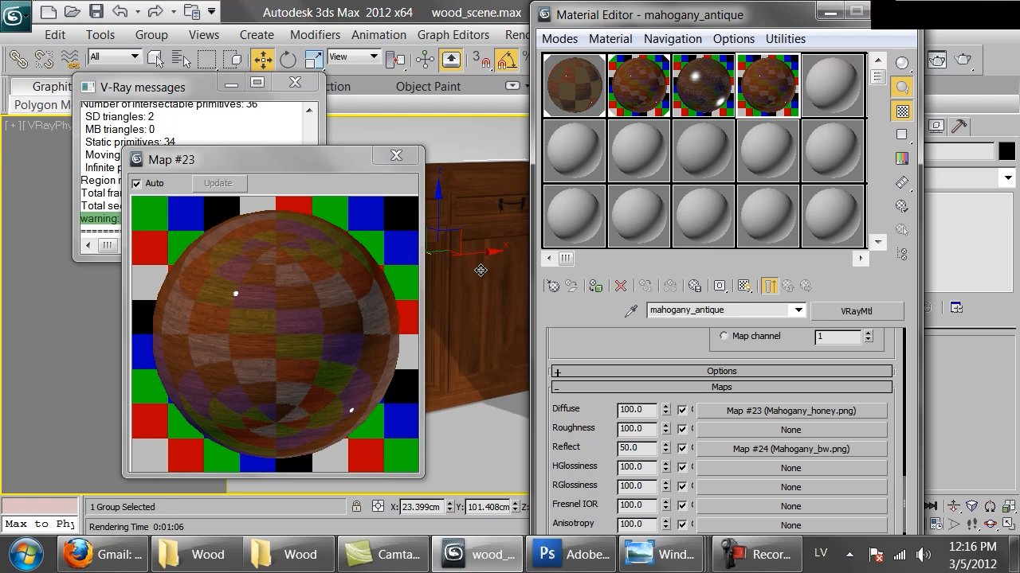
Assign mahogany_antique as an instance to sub-material 1 of the Multi/Sub-Object Material #67, and reopen mahogany_antique for editing.
left_click(574, 92)
left_click_drag(758, 94, 769, 443)
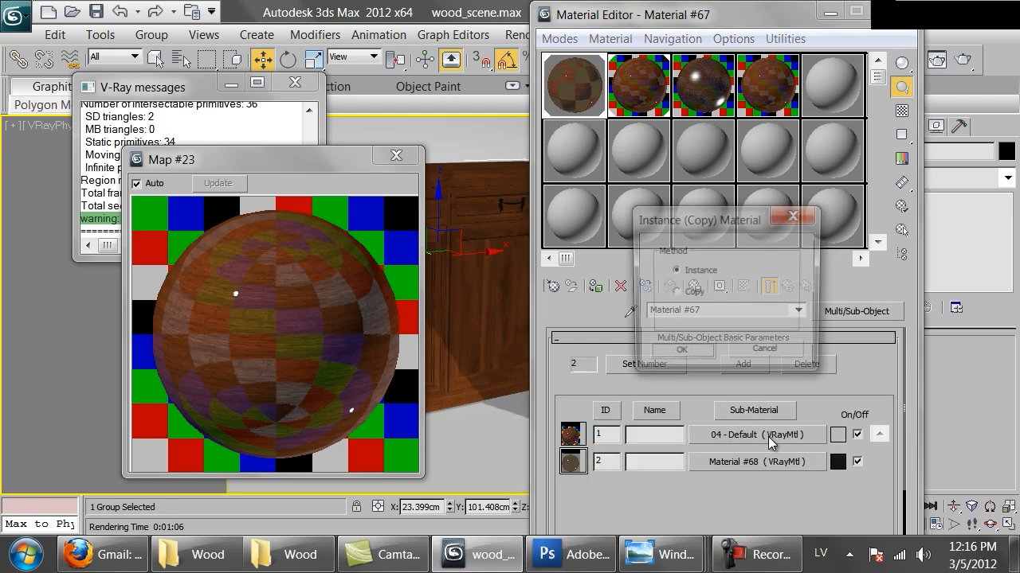
left_click(683, 350)
left_click(753, 112)
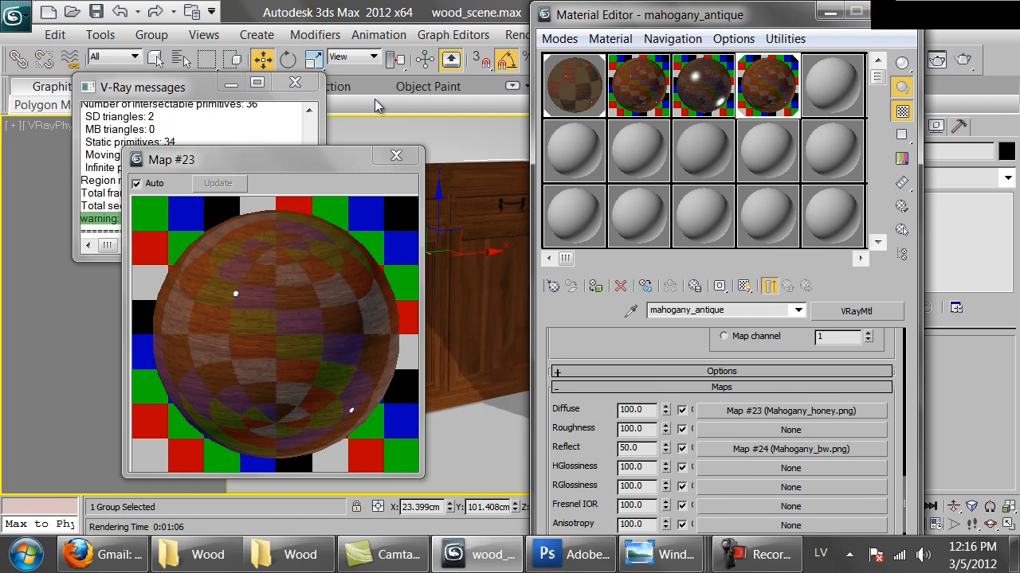
Replace the Mahogany_honey.png diffuse map of mahogany_antique with a VRayDirt map, keeping the old map as a sub-map.
left_click(396, 155)
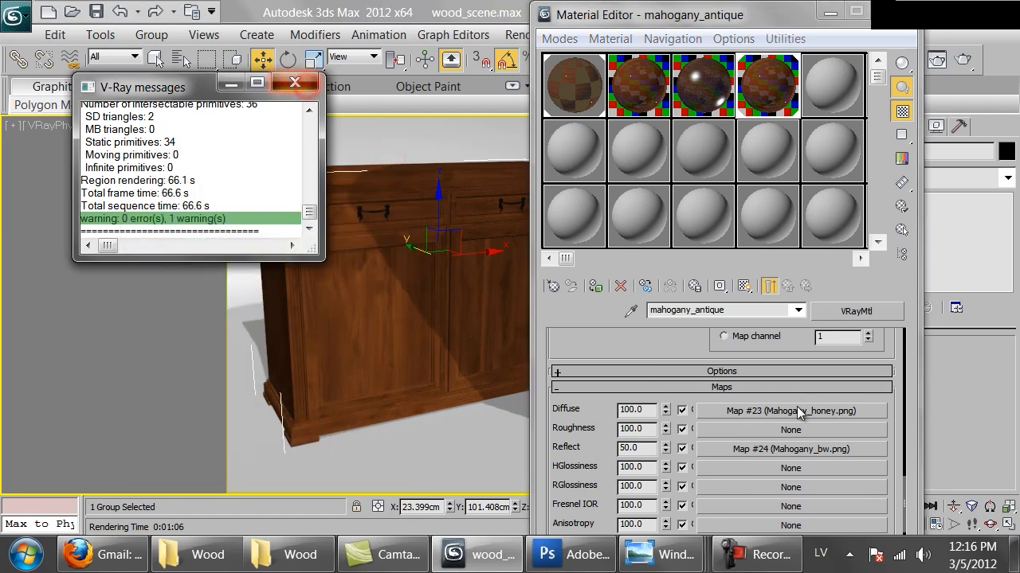
left_click(779, 416)
left_click(779, 414)
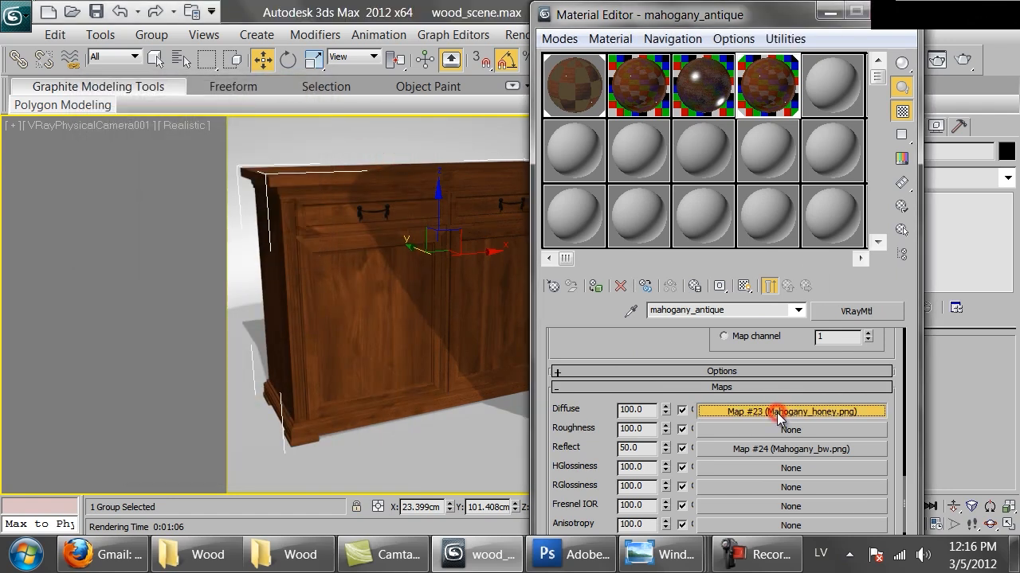
left_click(777, 413)
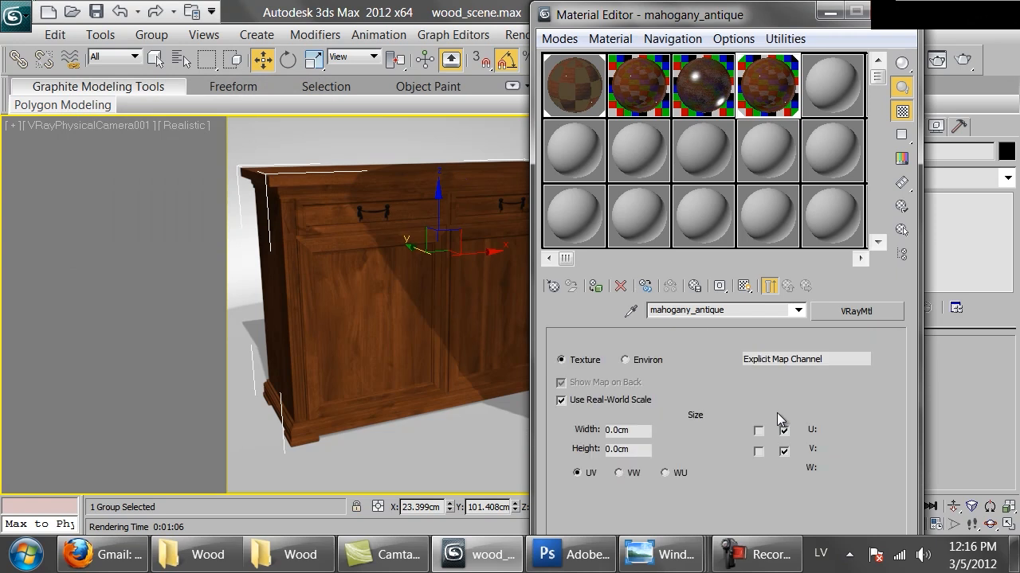
left_click(856, 311)
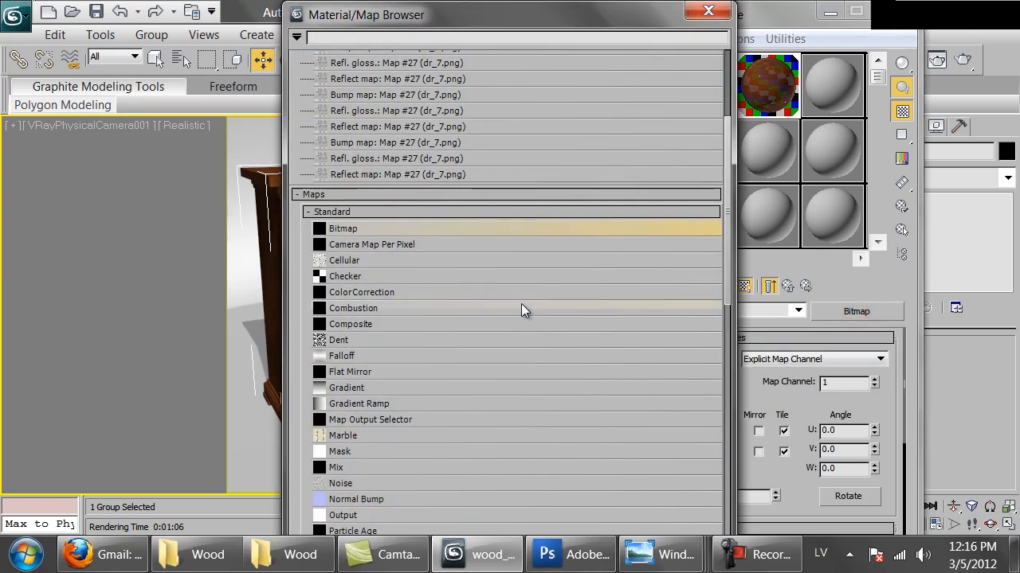
left_click_drag(727, 193, 720, 387)
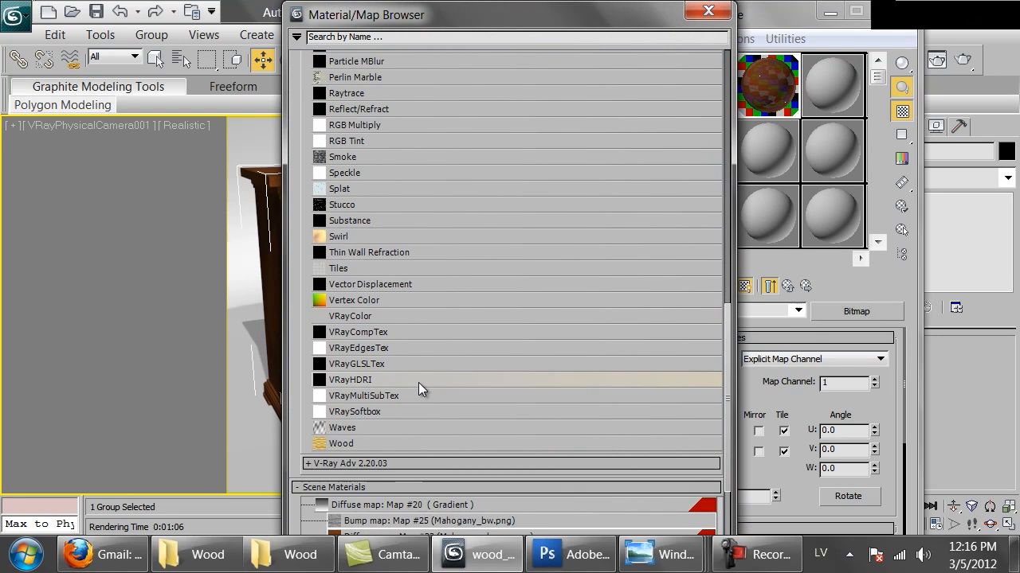
left_click(323, 462)
double_click(347, 513)
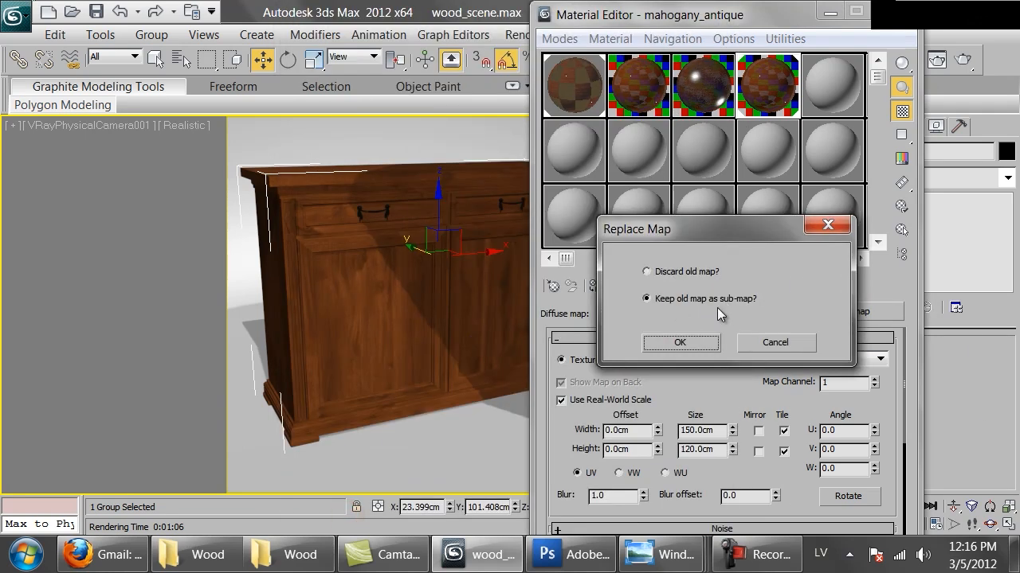
left_click(679, 343)
Move the Mahogany_honey.png map from VRayDirt's radius slot to its unoccluded color slot, pasting it as a copy.
left_click_drag(597, 434, 611, 319)
scroll(781, 458, "down", 3)
right_click(781, 458)
left_click(803, 293)
right_click(762, 456)
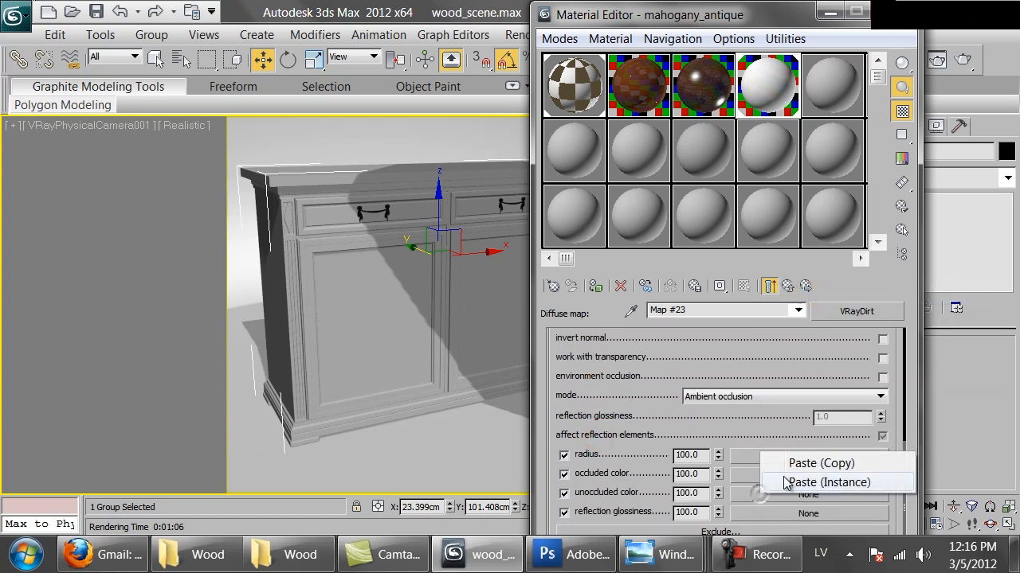
left_click(804, 463)
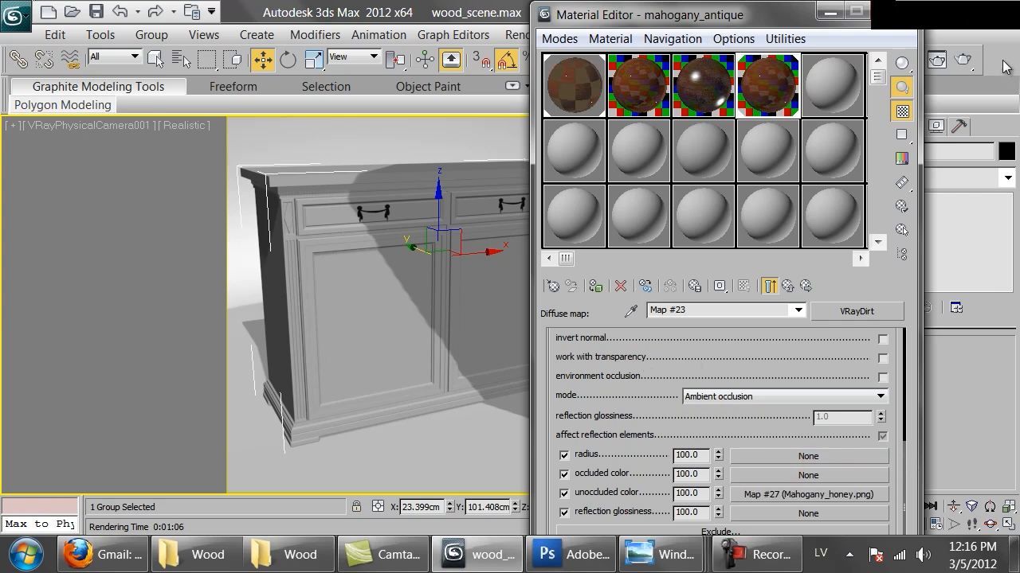
Render the cabinet and examine the dirt shading on its drawer, fluted corner, door panel and base up close.
left_click(962, 59)
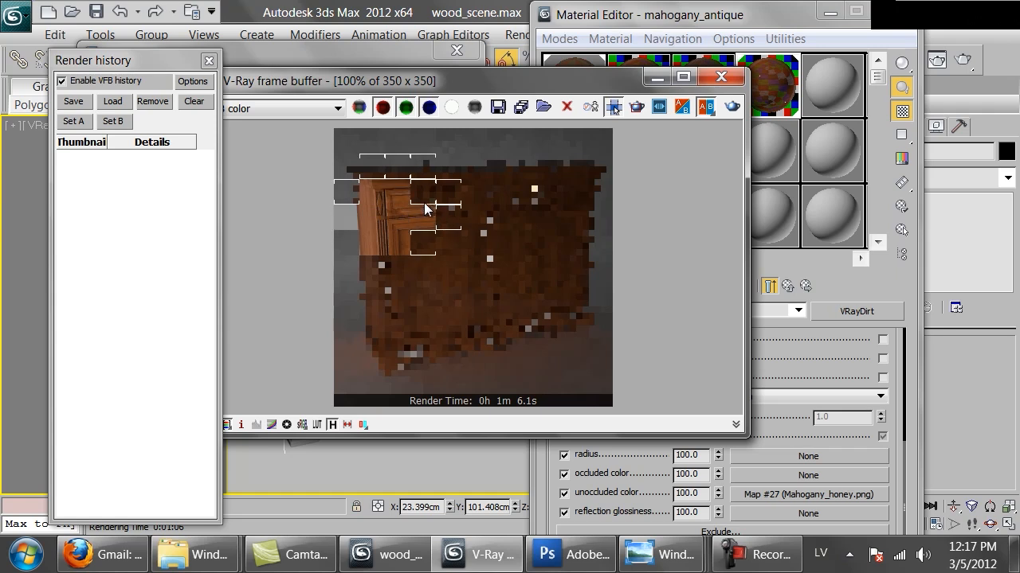
scroll(402, 205, "up", 1)
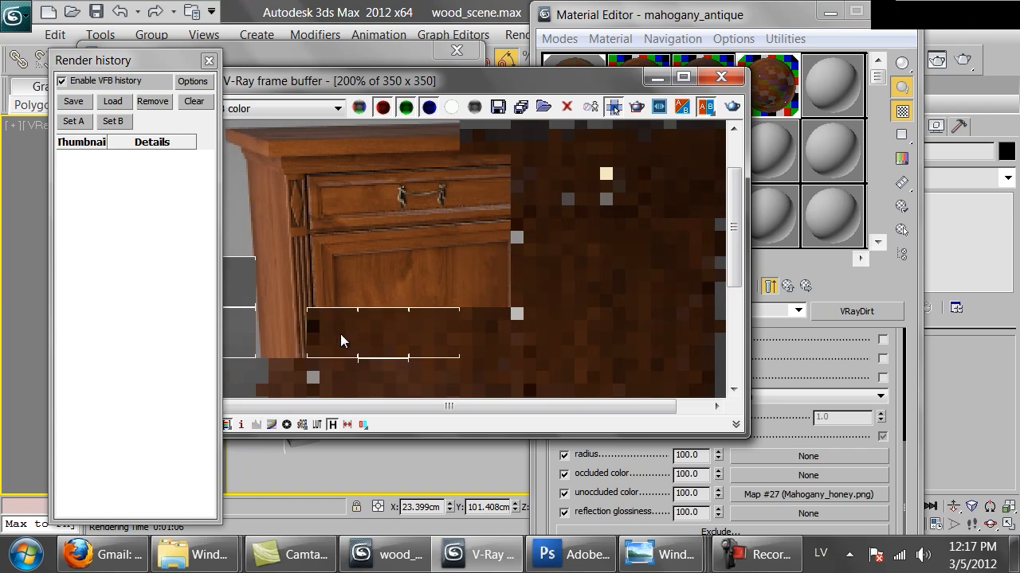
middle_click_drag(341, 341, 357, 196)
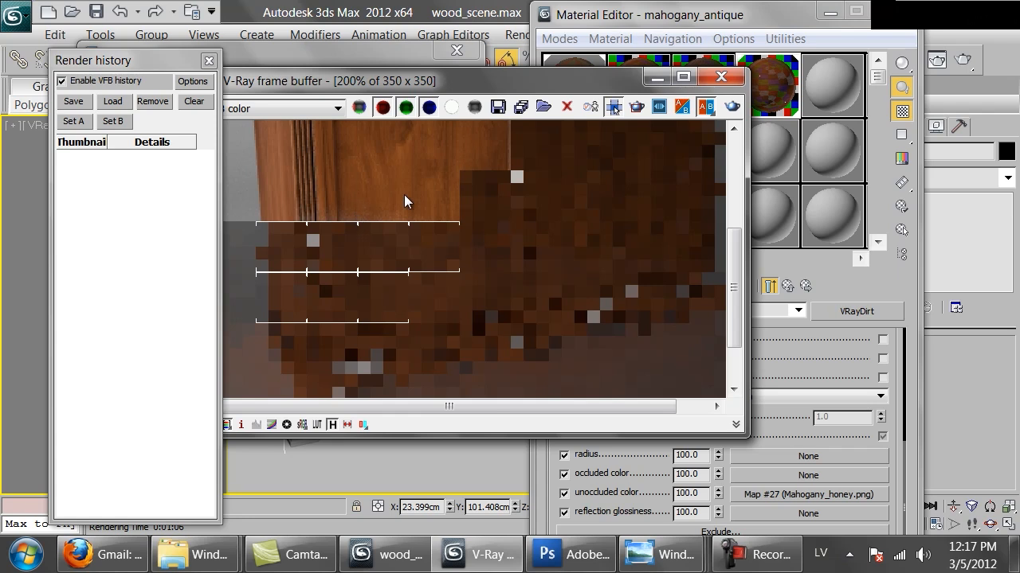
scroll(403, 195, "down", 1)
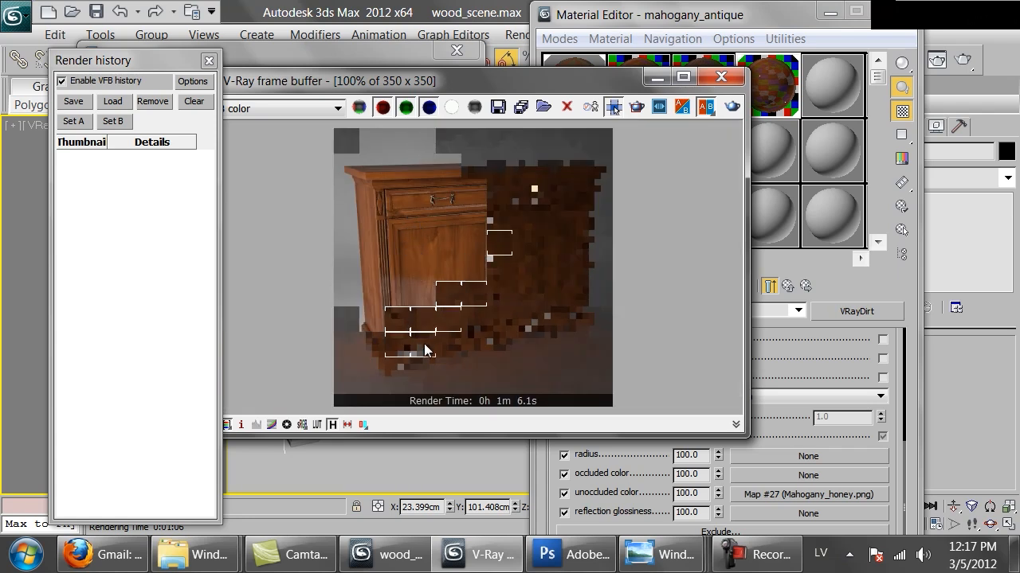
scroll(468, 292, "up", 1)
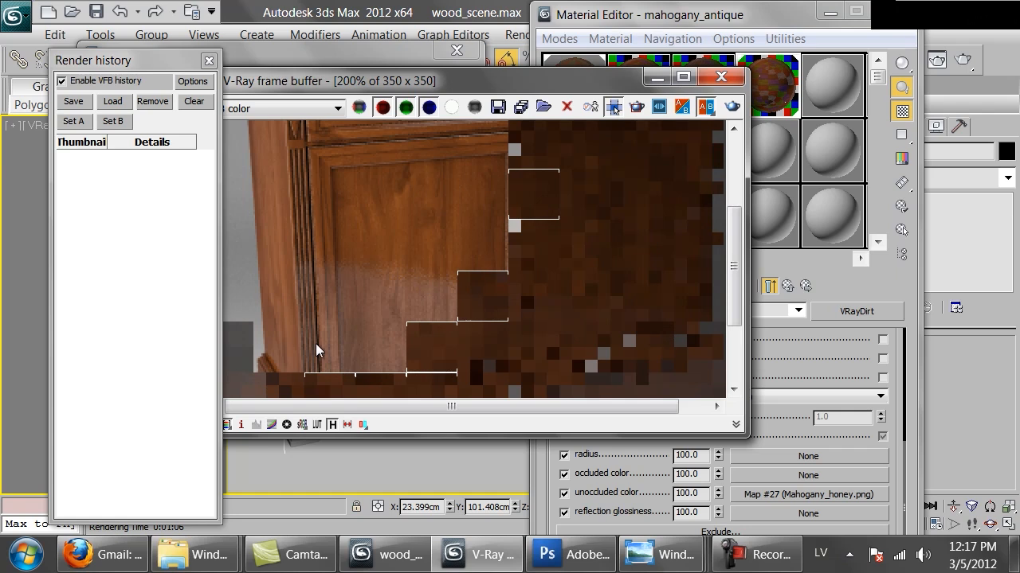
middle_click_drag(315, 343, 393, 279)
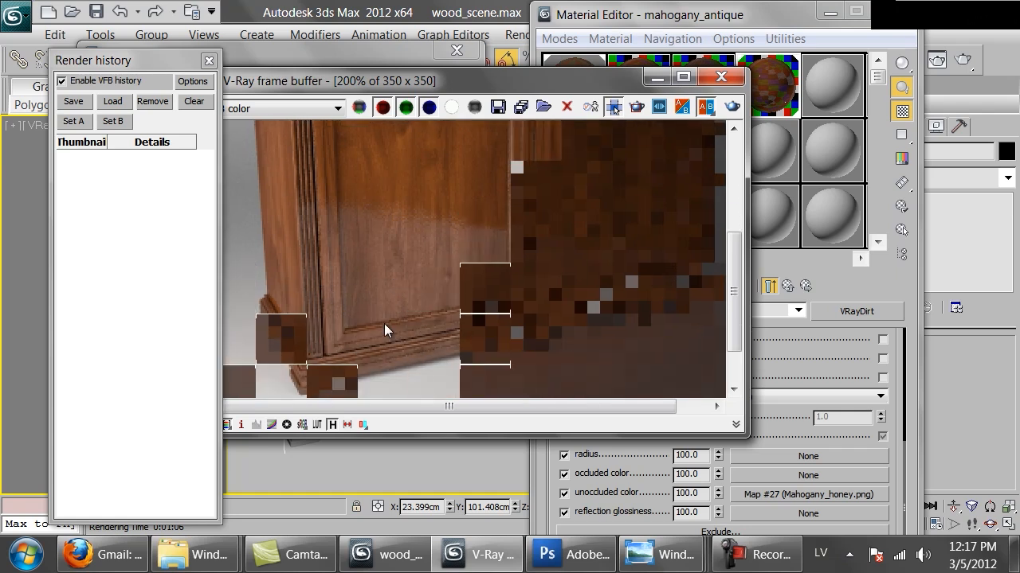
middle_click_drag(457, 173, 457, 214)
scroll(453, 210, "down", 1)
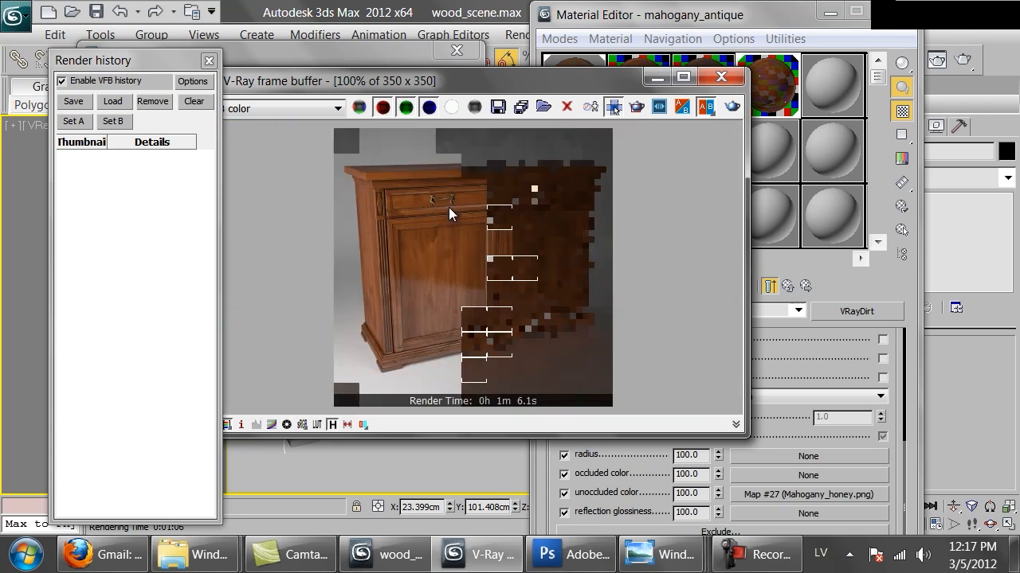
Bring up the rendering progress window and cancel the render.
left_click(345, 56)
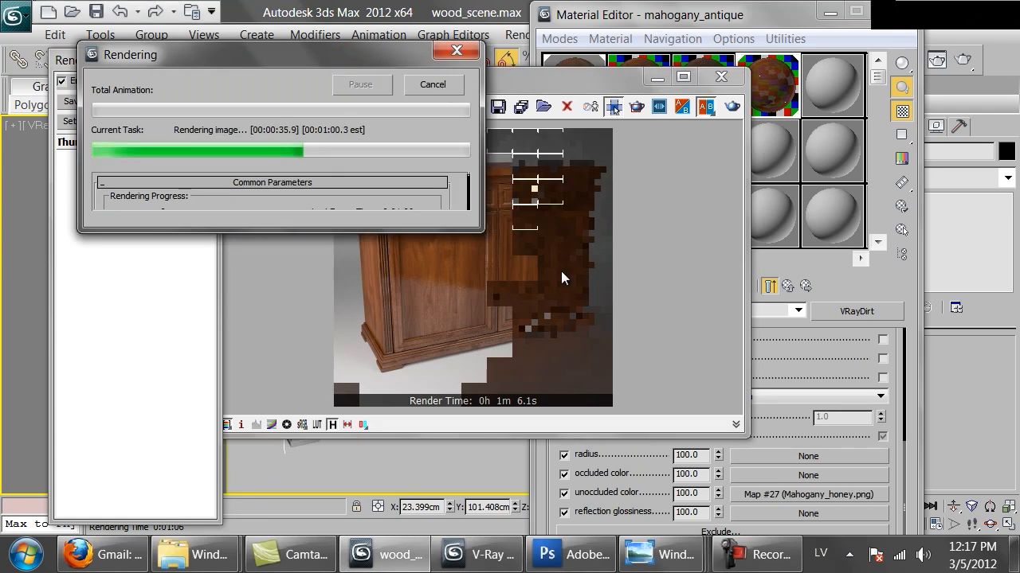
left_click(560, 272)
left_click(361, 49)
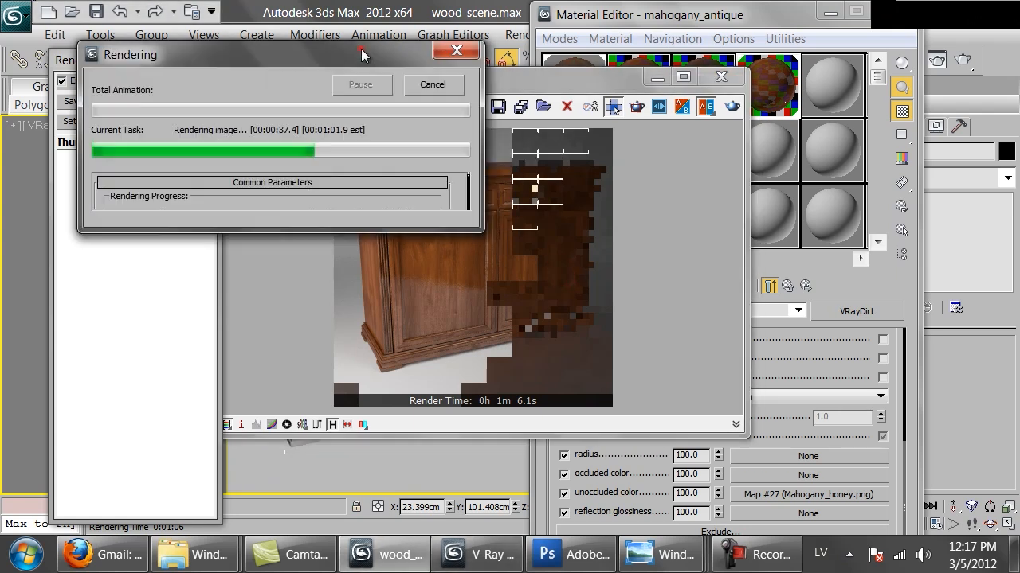
left_click(448, 85)
Sample a dark wood tone from the rendered cabinet's base as VRayDirt's occluded color.
left_click_drag(897, 380, 894, 569)
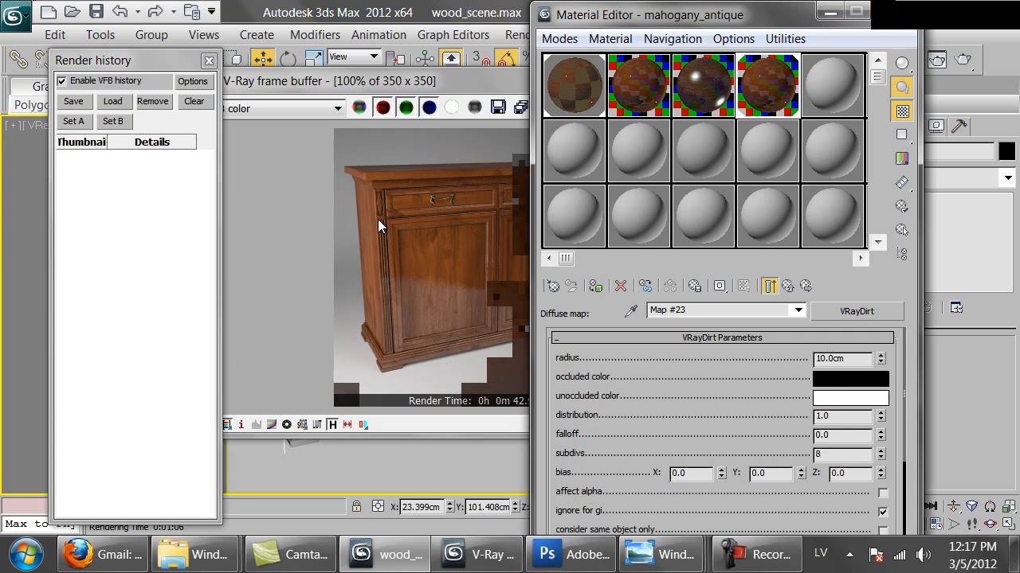
left_click(844, 381)
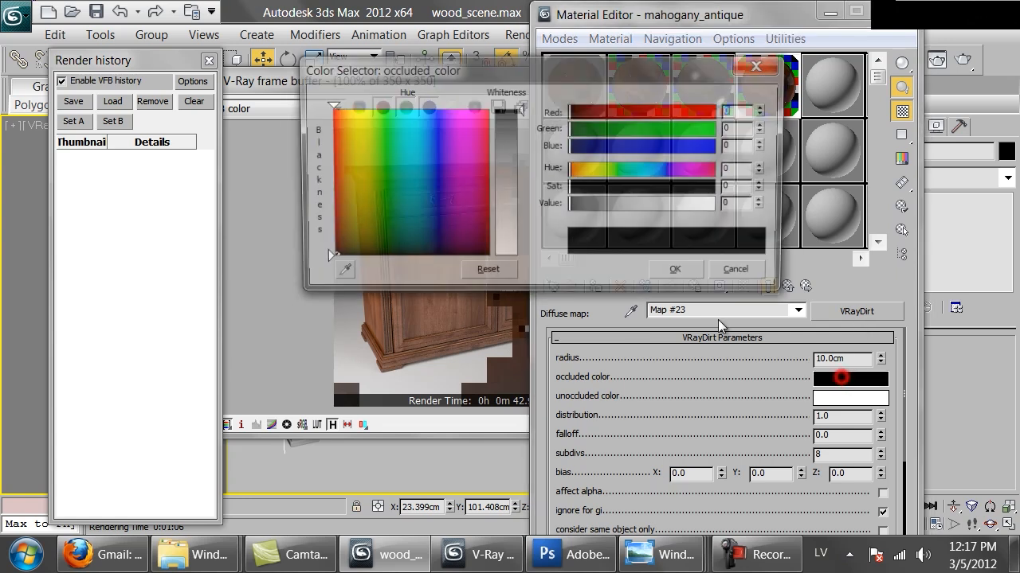
left_click(337, 274)
left_click(374, 339)
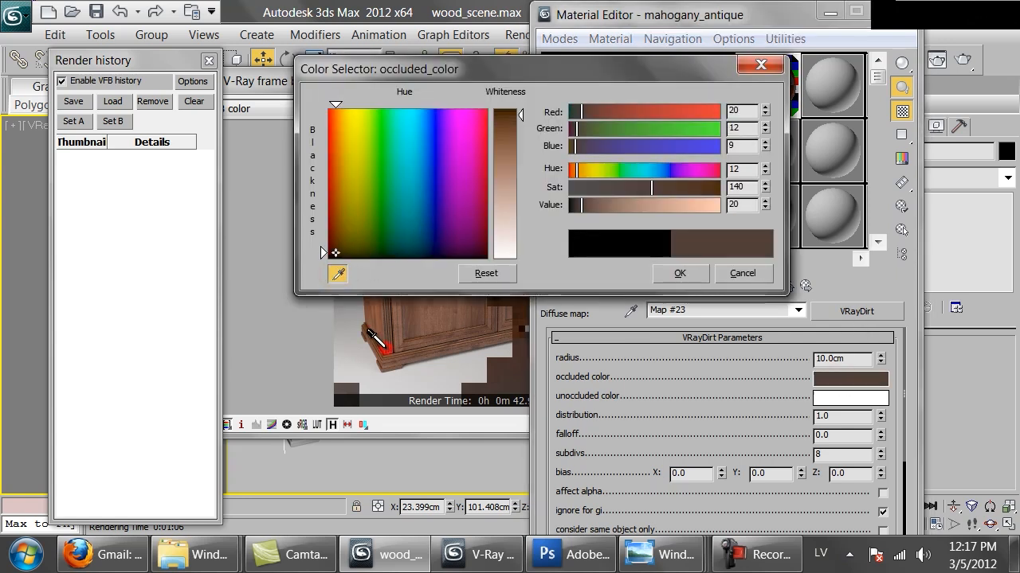
Adjust the occluded color to a near-black brown with saturation 250 and value 3, and accept it.
left_click_drag(673, 191, 719, 198)
left_click_drag(579, 201, 570, 205)
left_click(763, 203)
left_click(764, 203)
left_click(764, 203)
left_click(763, 203)
left_click(764, 203)
left_click(716, 186)
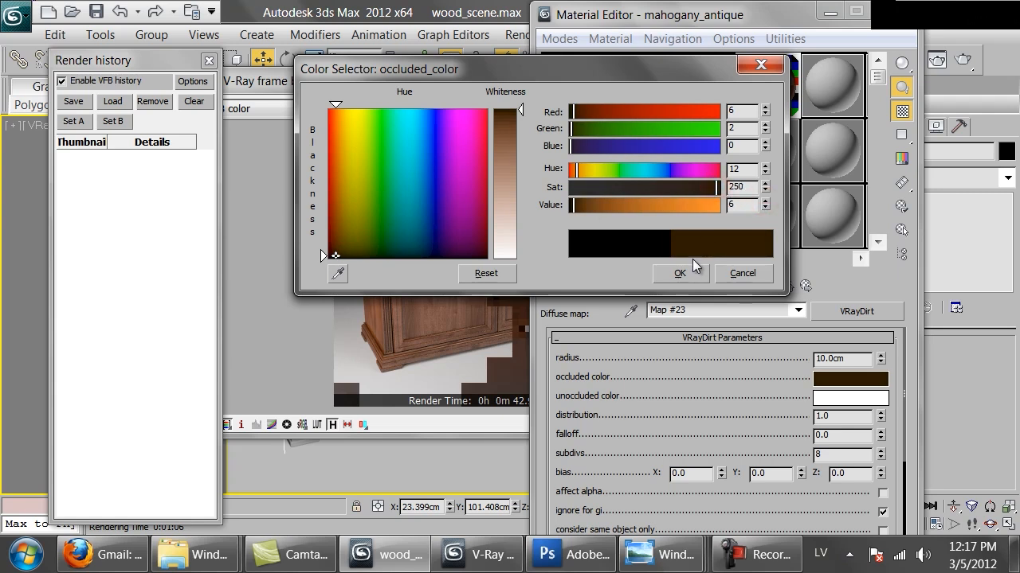
left_click(765, 208)
left_click(765, 208)
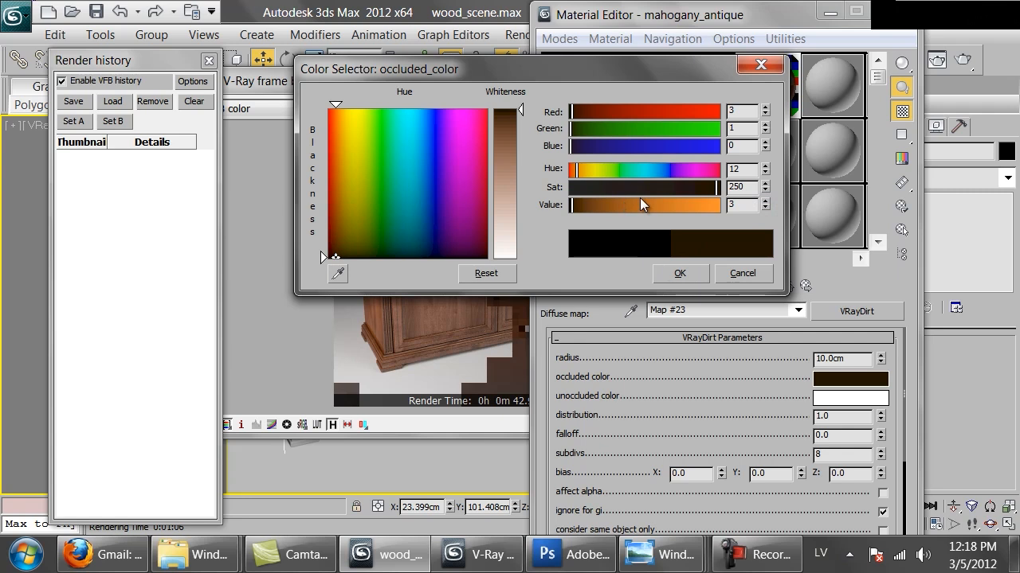
left_click(681, 274)
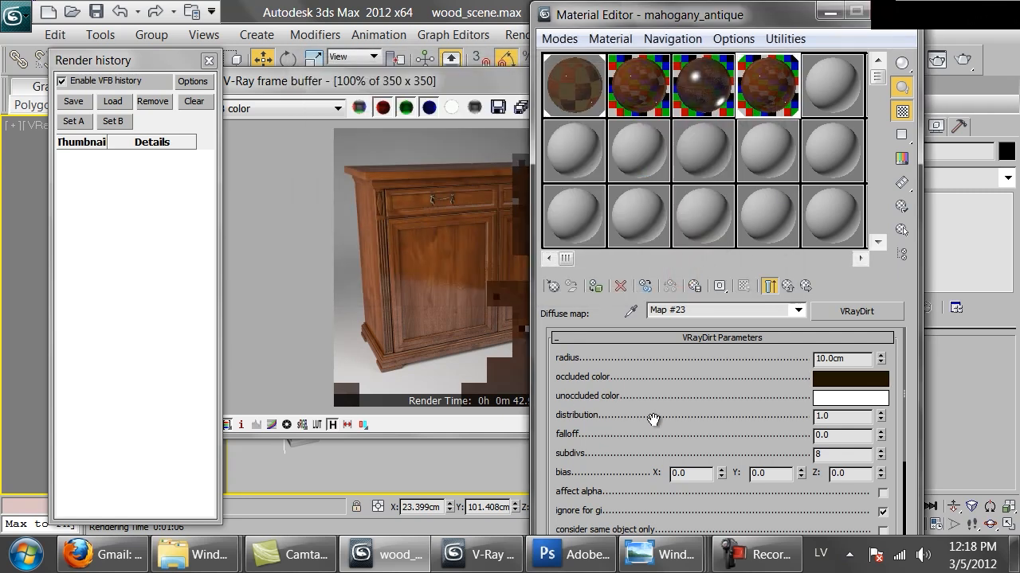
Define a render region around the cabinet's upper front corner and re-render only that area.
left_click(398, 143)
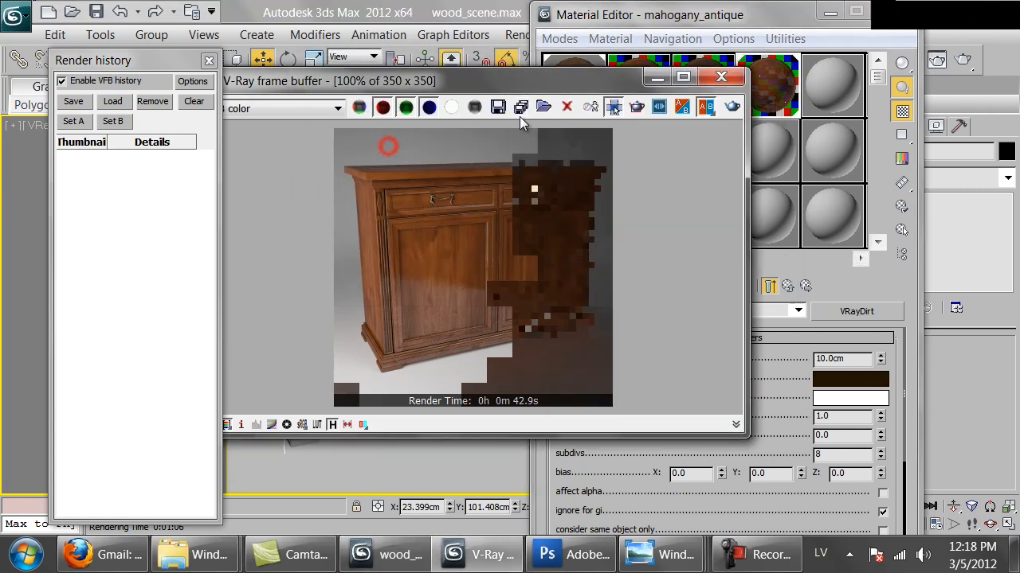
left_click(616, 108)
left_click_drag(436, 165, 346, 202)
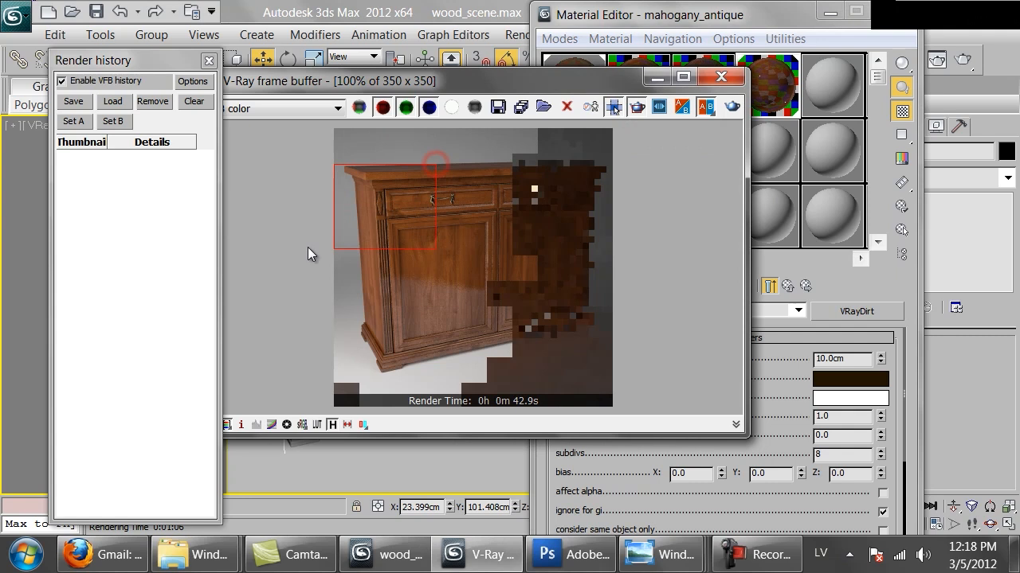
left_click(731, 108)
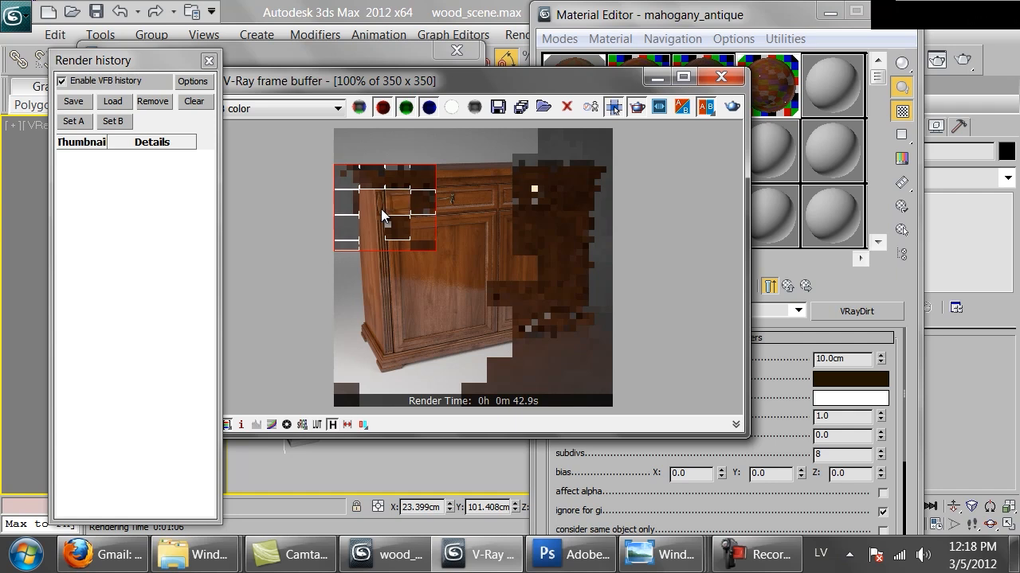
Examine the re-rendered drawer corner up close, turn off region rendering and close the frame buffer.
scroll(401, 215, "up", 1)
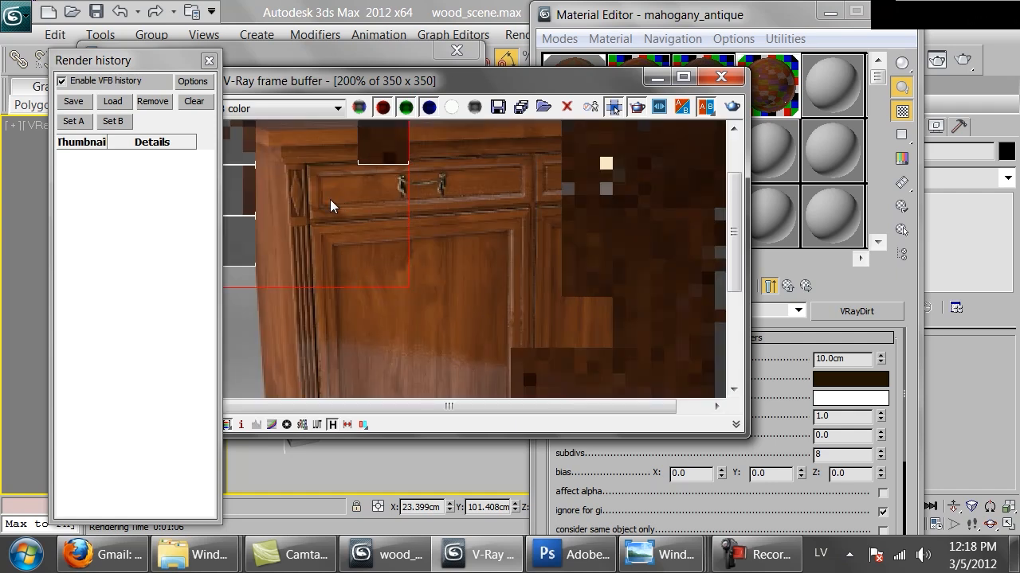
middle_click_drag(299, 250, 345, 298)
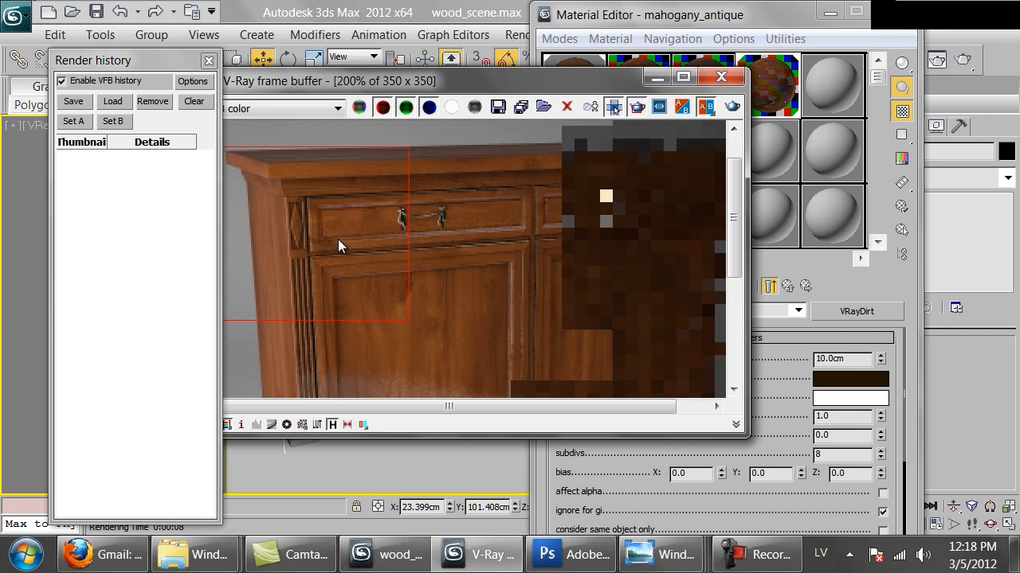
scroll(338, 239, "down", 1)
left_click(637, 108)
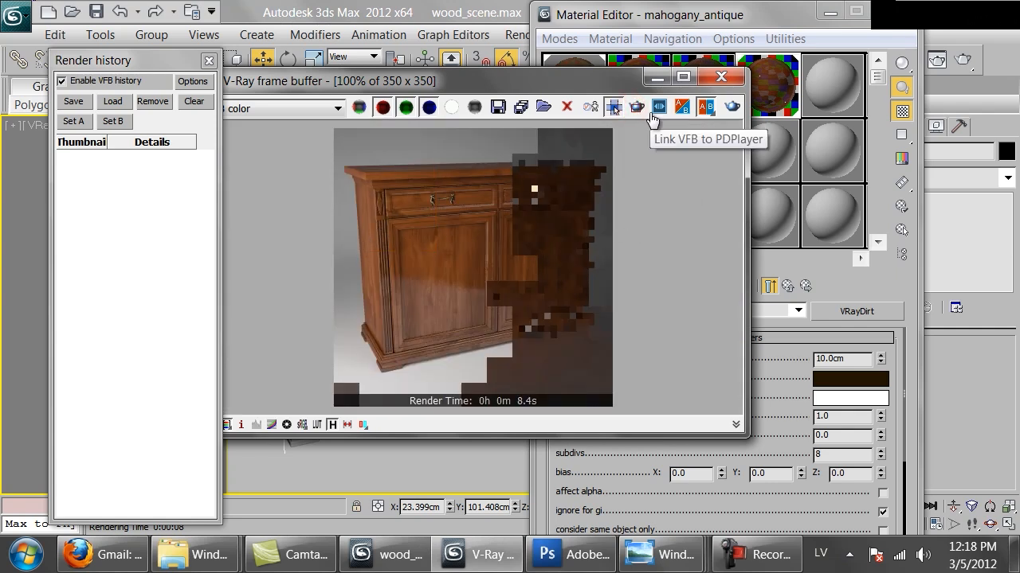
left_click(719, 77)
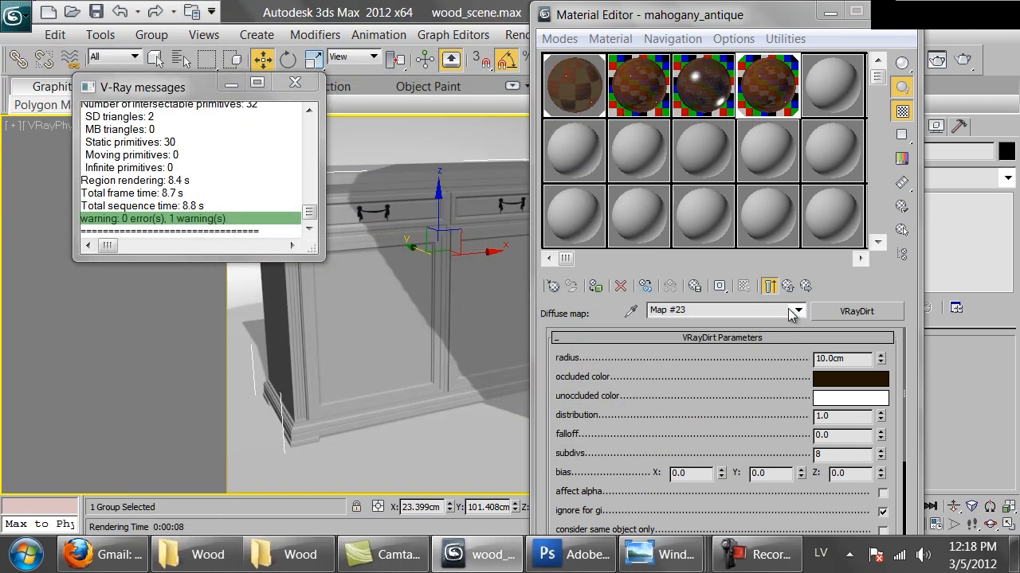
Set the subdivs of the VRayDirt map in the mahogany_antique material's diffuse slot to 16.
left_click_drag(780, 6, 748, 19)
left_click_drag(728, 451, 731, 534)
left_click_drag(692, 417, 722, 134)
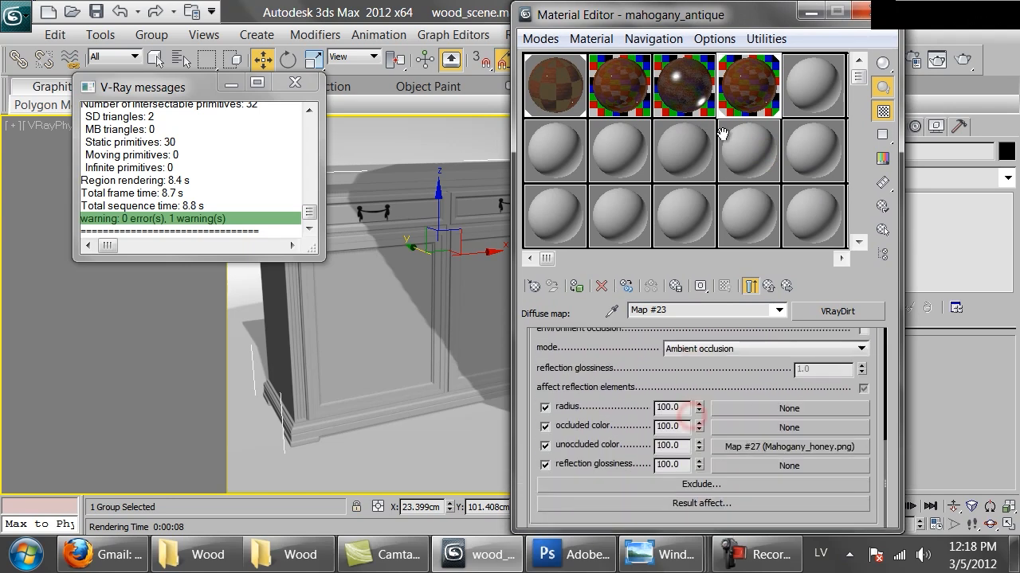
scroll(725, 454, "up", 5)
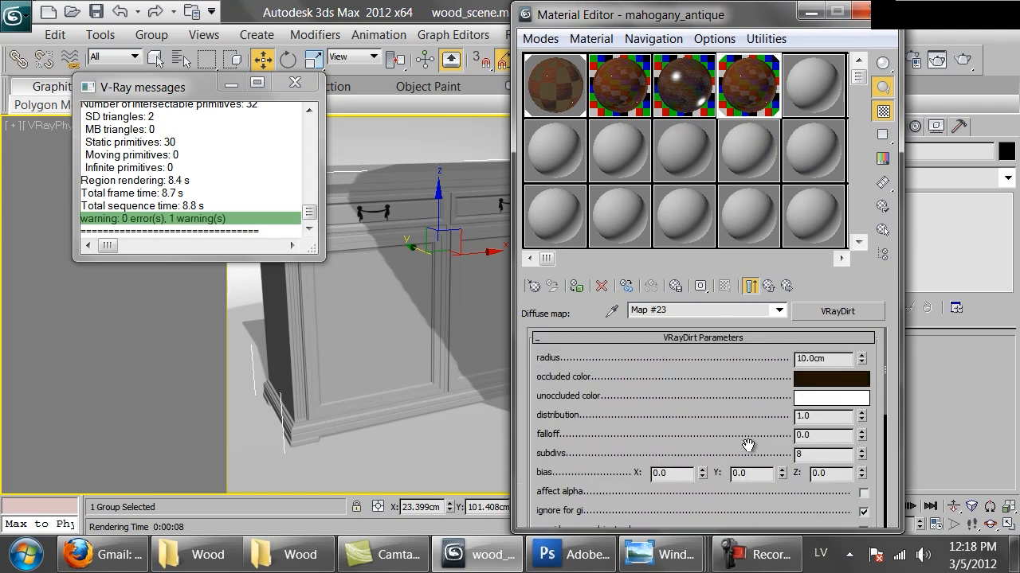
left_click(767, 287)
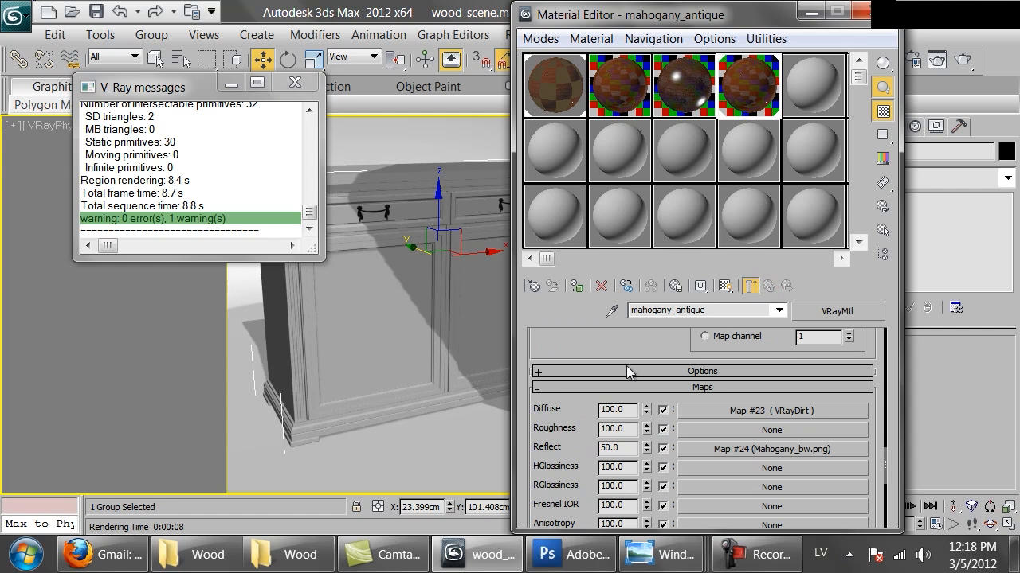
left_click_drag(613, 343, 634, 336)
left_click(721, 403)
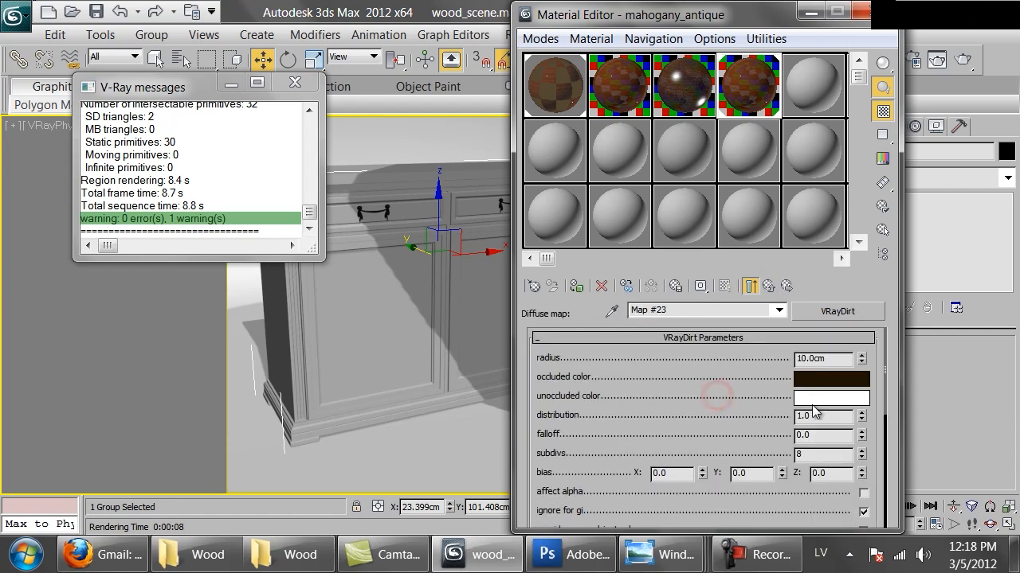
type("16")
left_click(769, 286)
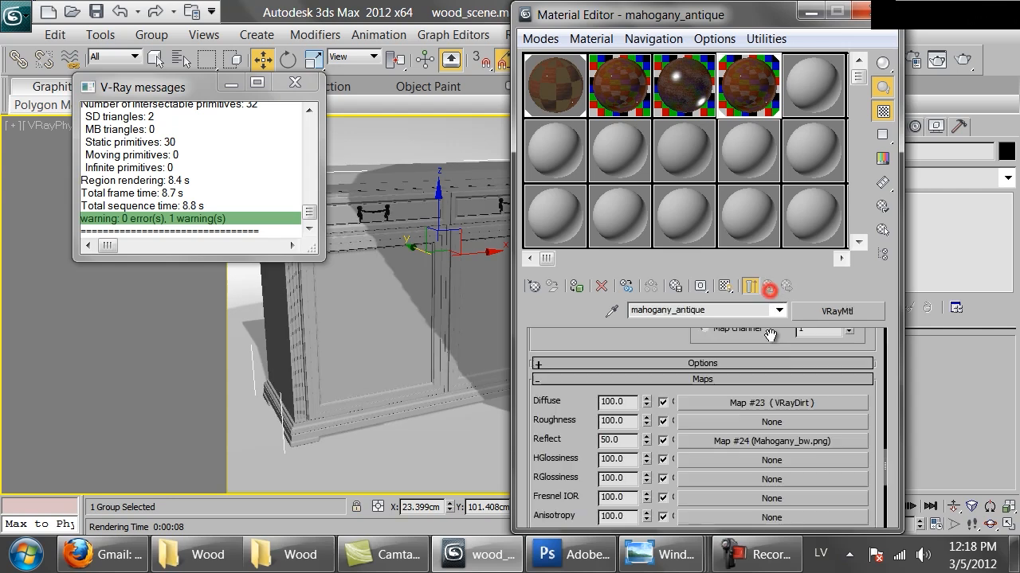
Copy the diffuse VRayDirt map and paste it as a copy into its own unoccluded color map slot.
left_click_drag(615, 341, 647, 400)
scroll(646, 400, "up", 10)
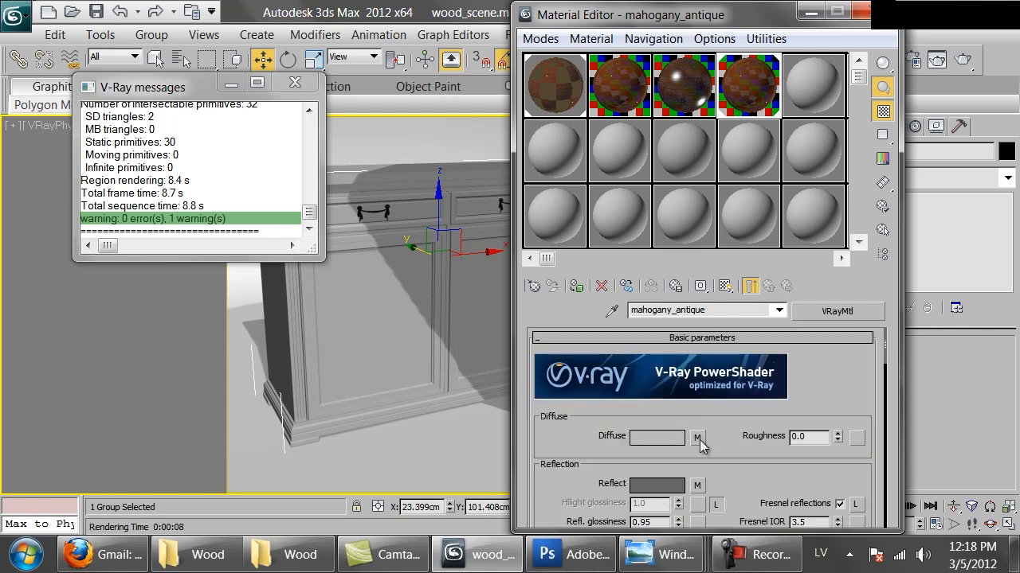
right_click(699, 442)
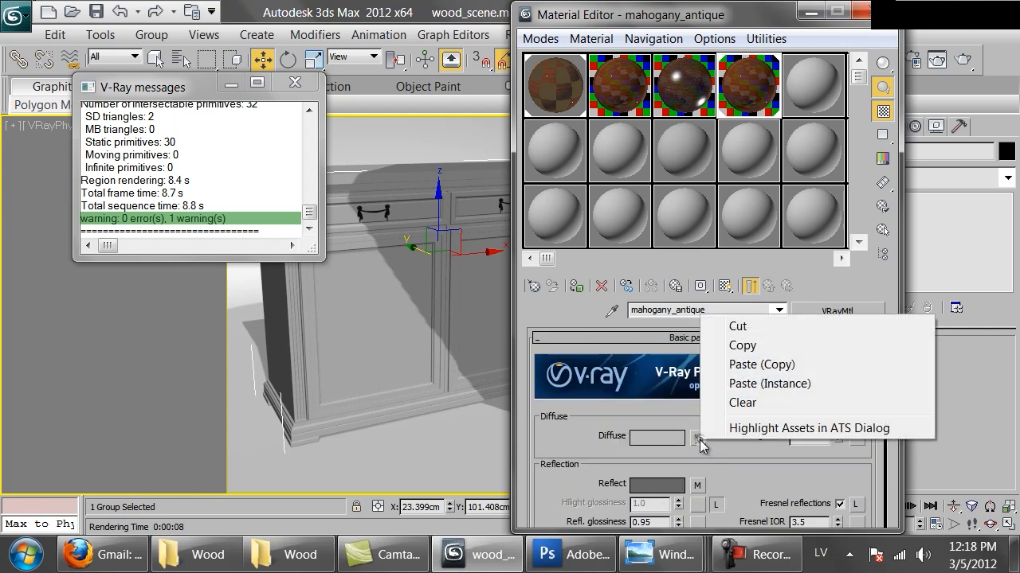
left_click(751, 348)
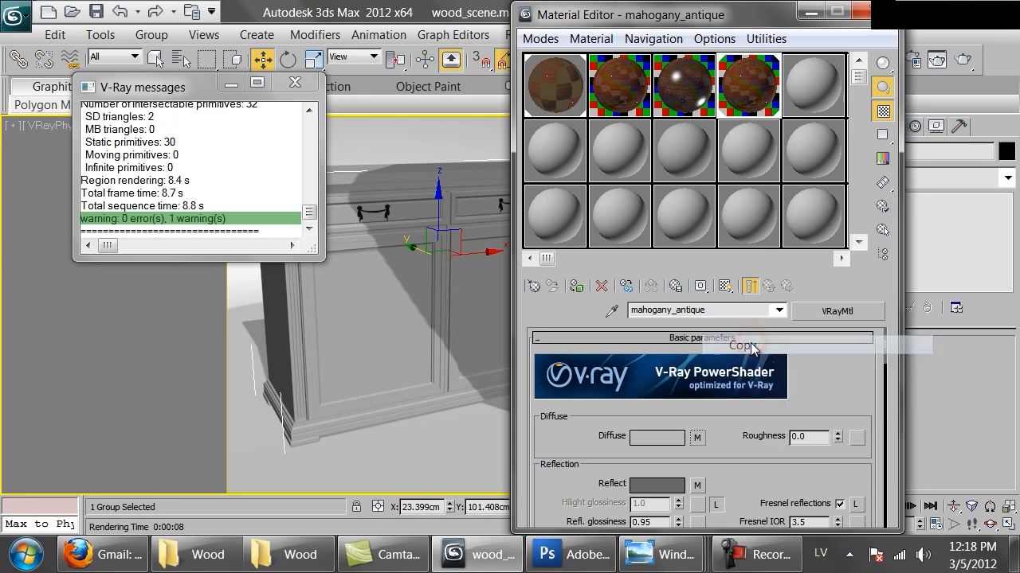
left_click(697, 441)
scroll(719, 446, "down", 10)
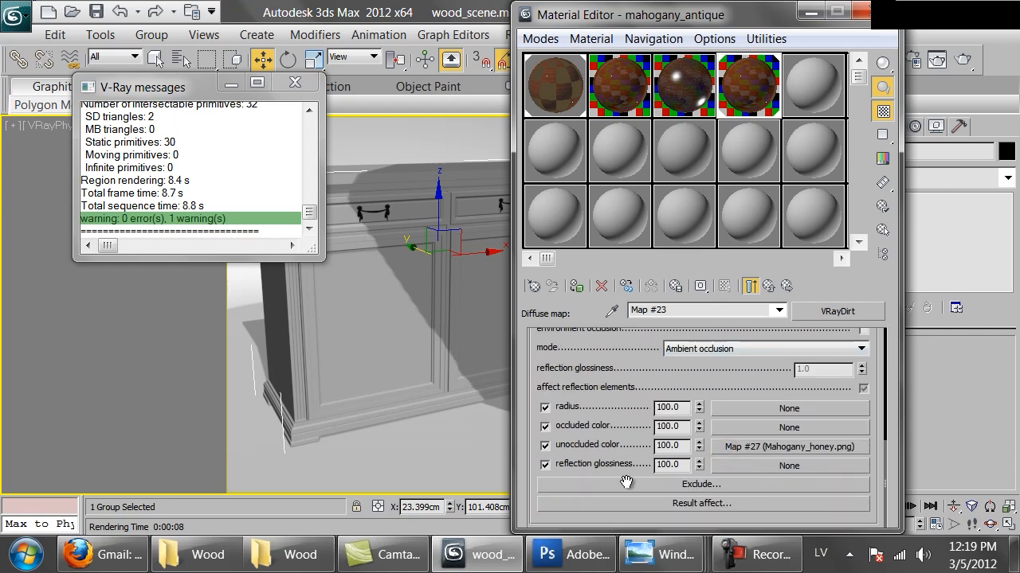
right_click(771, 447)
left_click(818, 322)
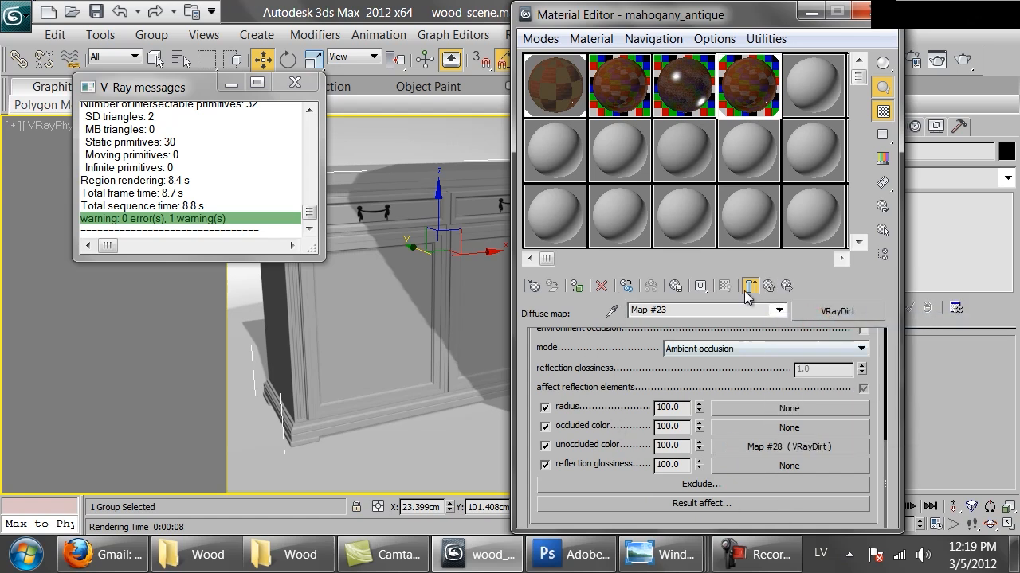
left_click(738, 449)
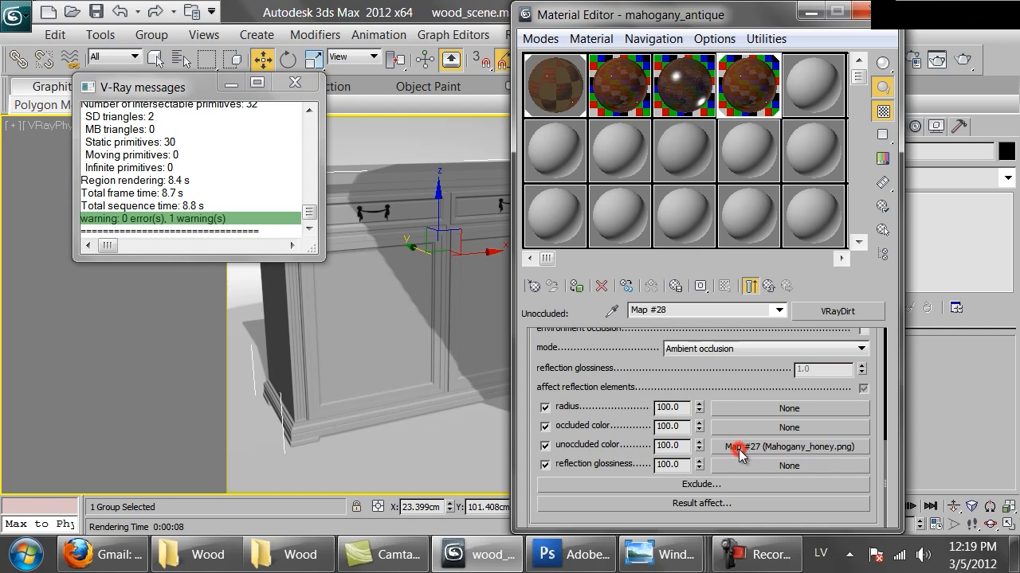
left_click(768, 286)
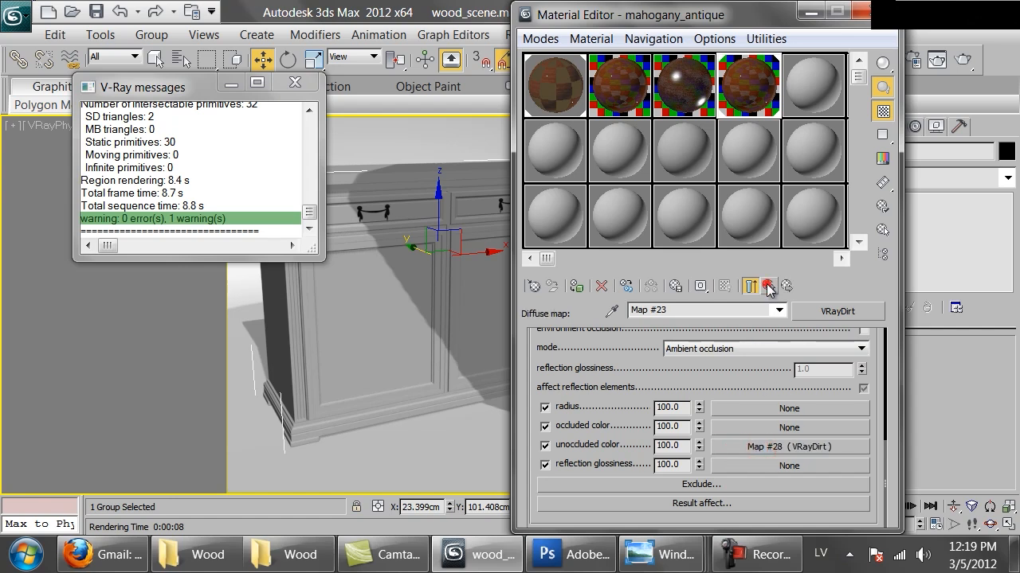
Reopen the last V-Ray frame buffer, define a render region around the cabinet's lower front corner and re-render that area.
left_click(916, 62)
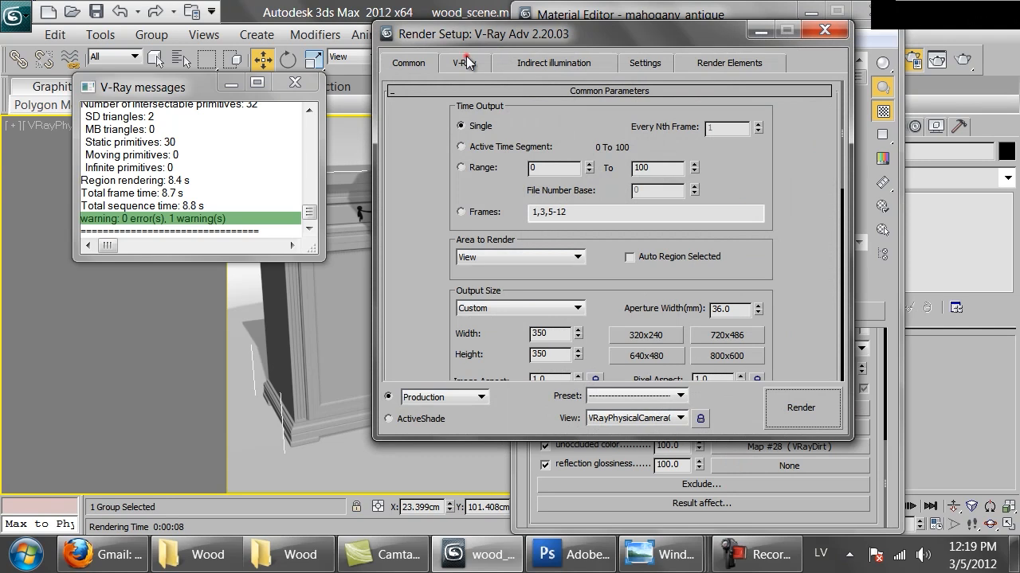
left_click(464, 62)
left_click(612, 122)
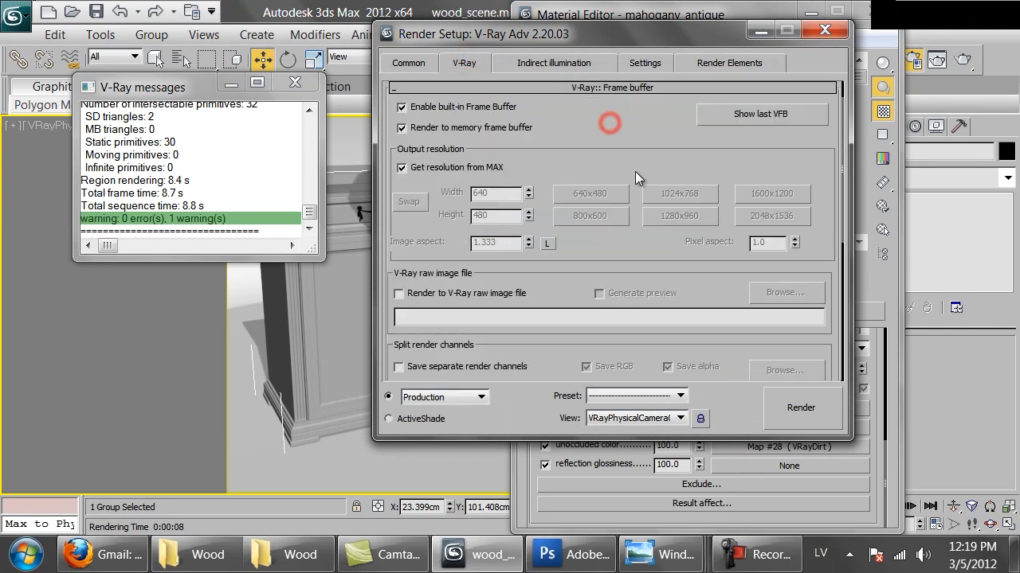
left_click(738, 115)
left_click(636, 107)
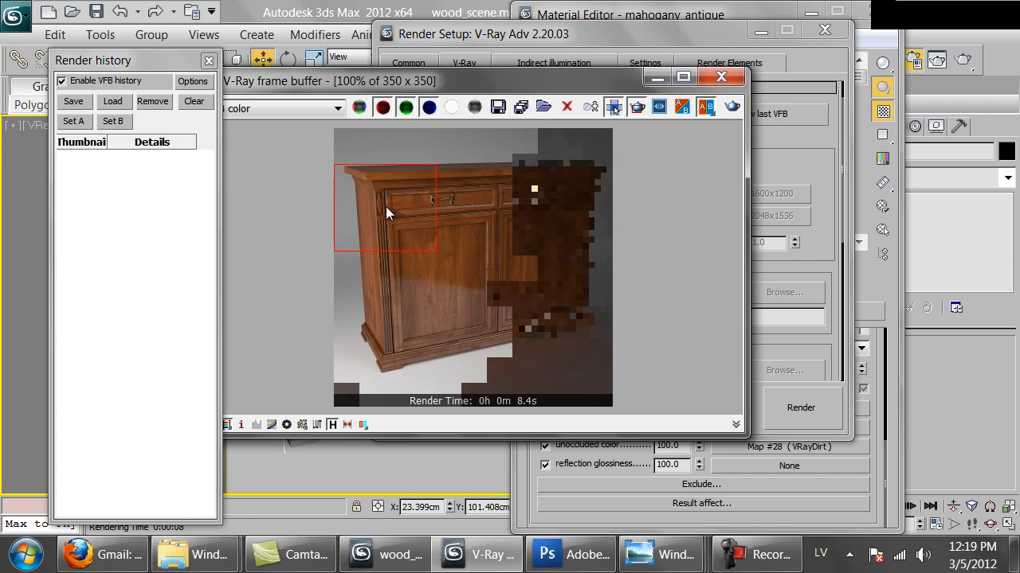
left_click_drag(416, 237, 348, 365)
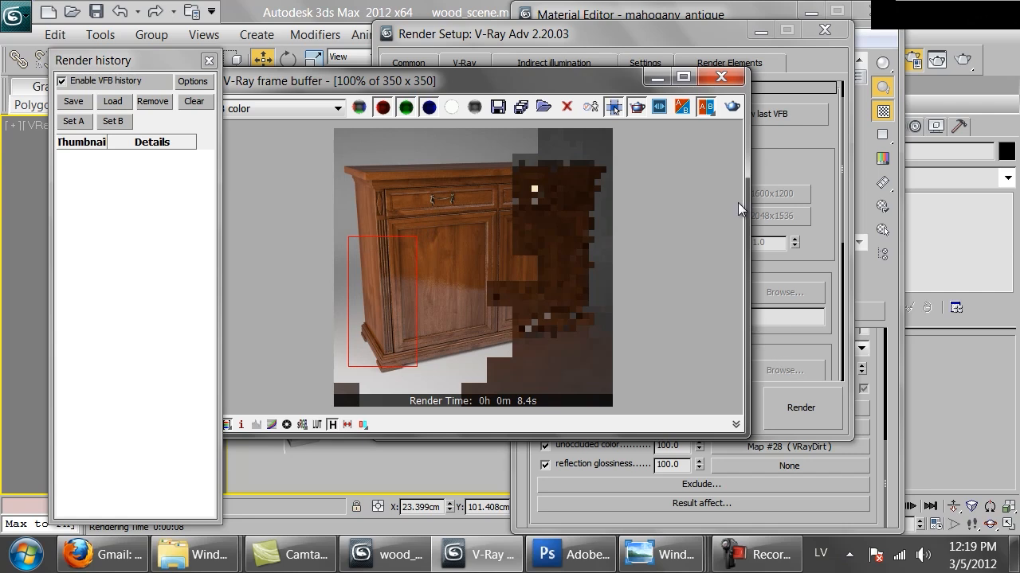
left_click(732, 108)
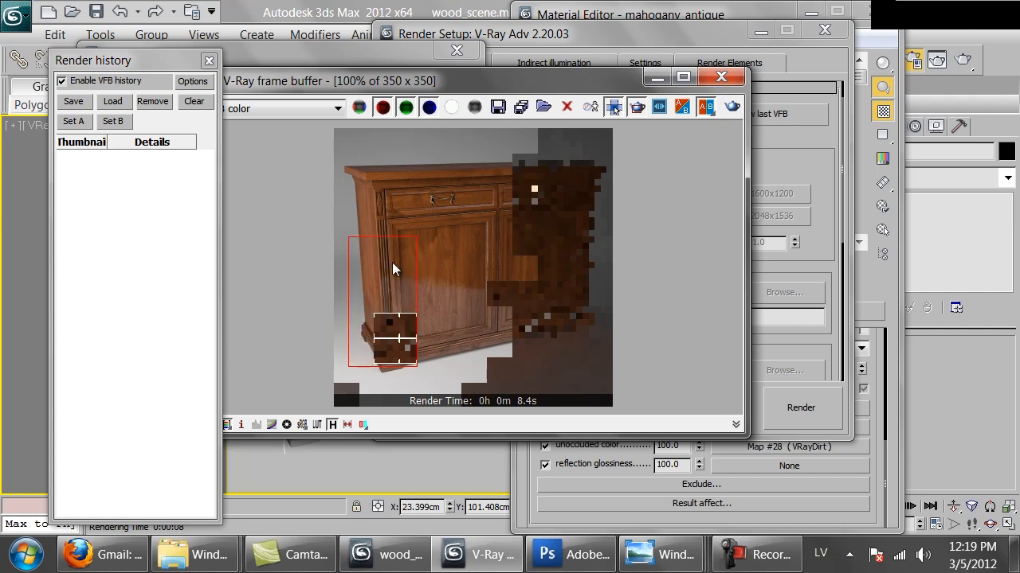
Turn off region rendering, examine the cabinet's base and door up close, and close the frame buffer and render setup.
scroll(392, 220, "up", 1)
scroll(300, 242, "down", 1)
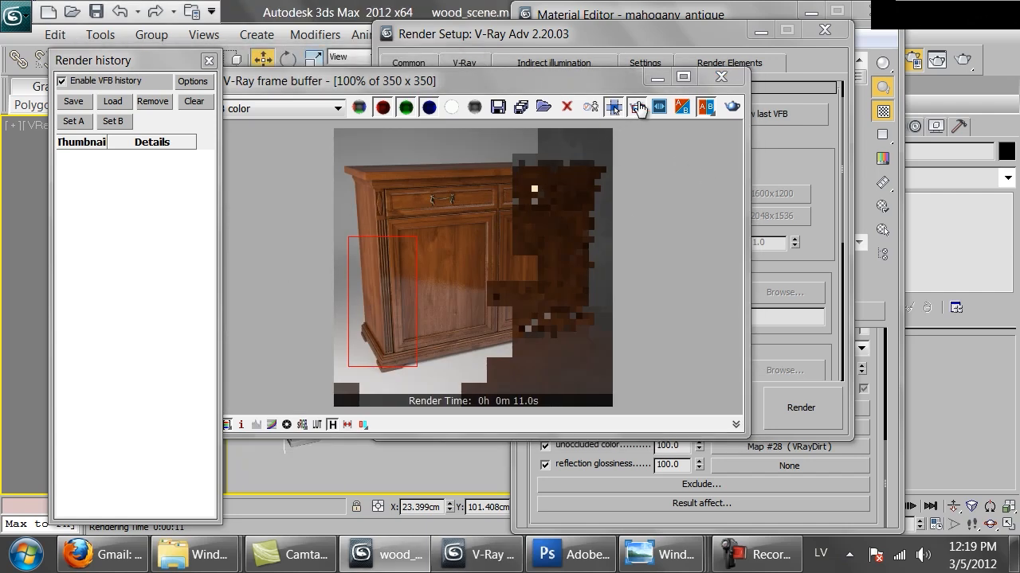
left_click(637, 106)
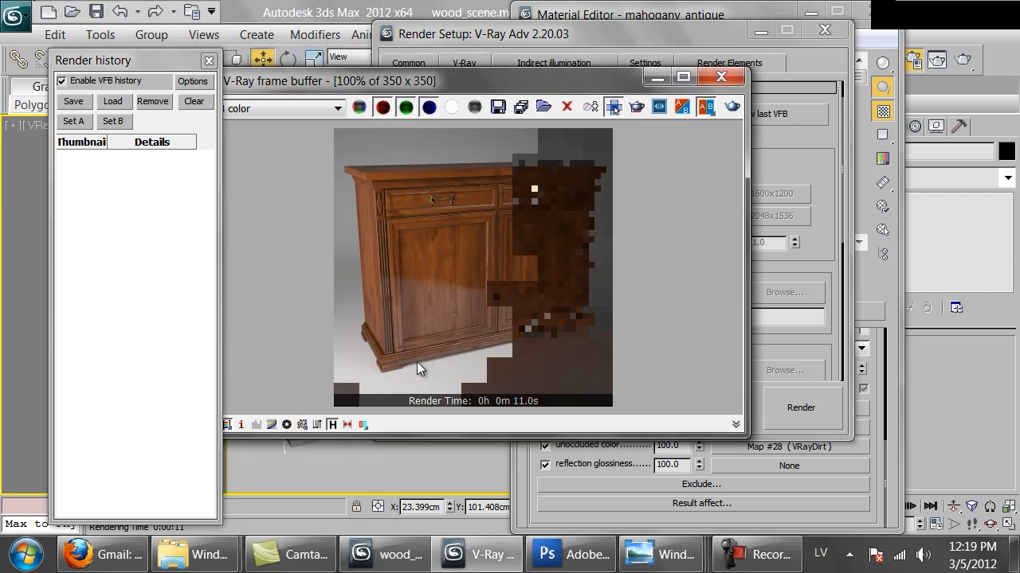
scroll(416, 362, "up", 1)
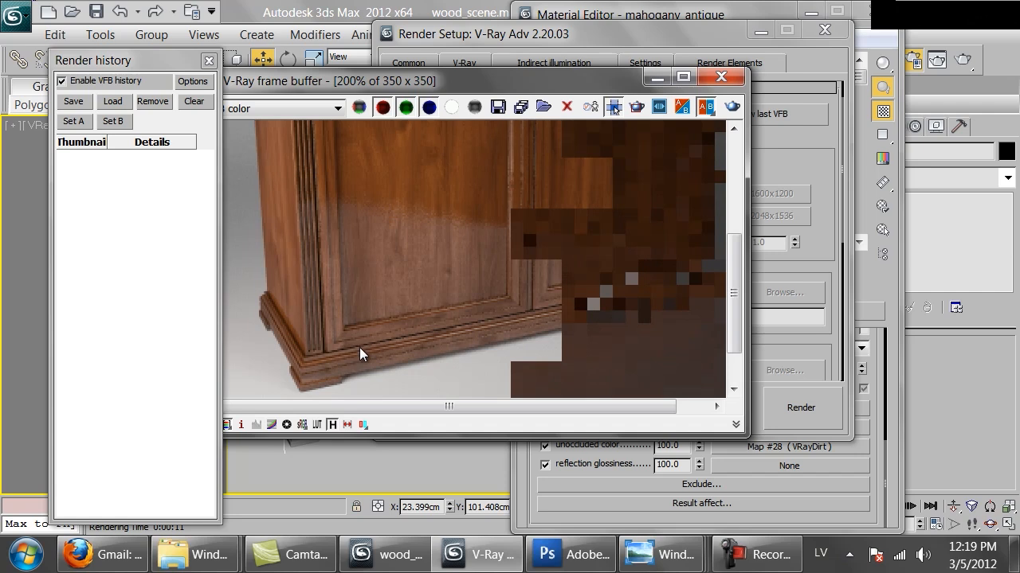
middle_click_drag(360, 348, 392, 357)
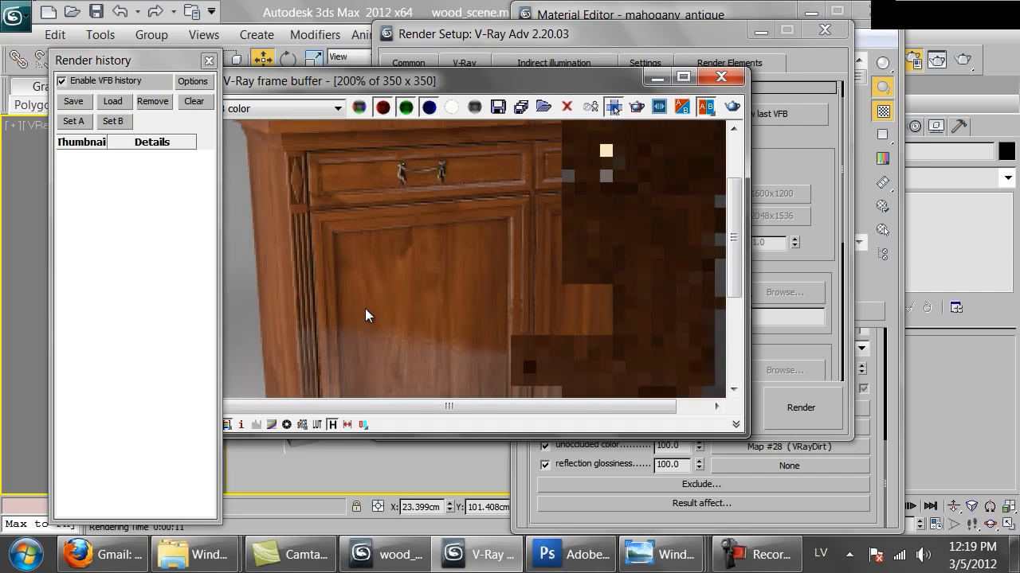
scroll(366, 315, "down", 1)
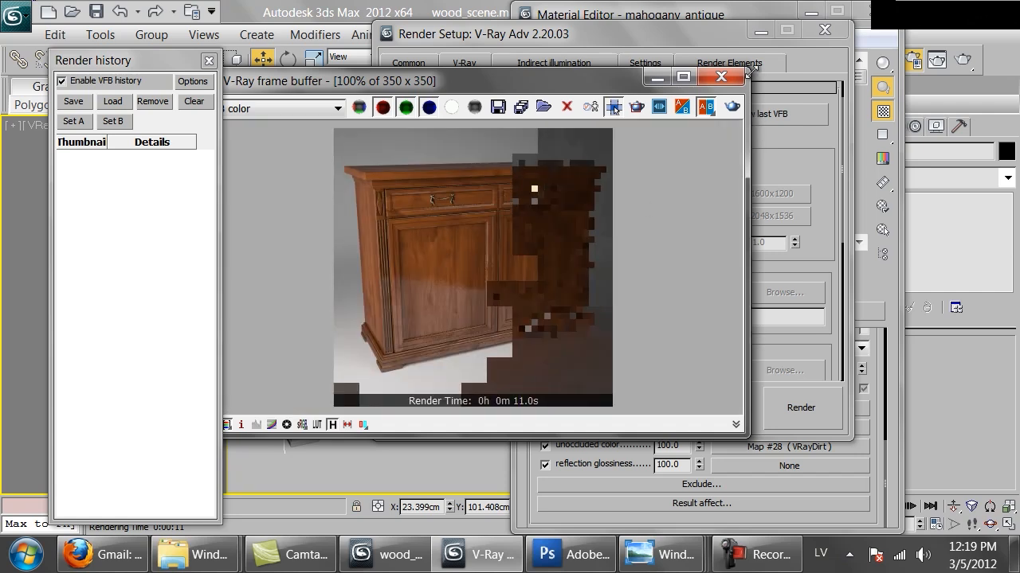
left_click(740, 77)
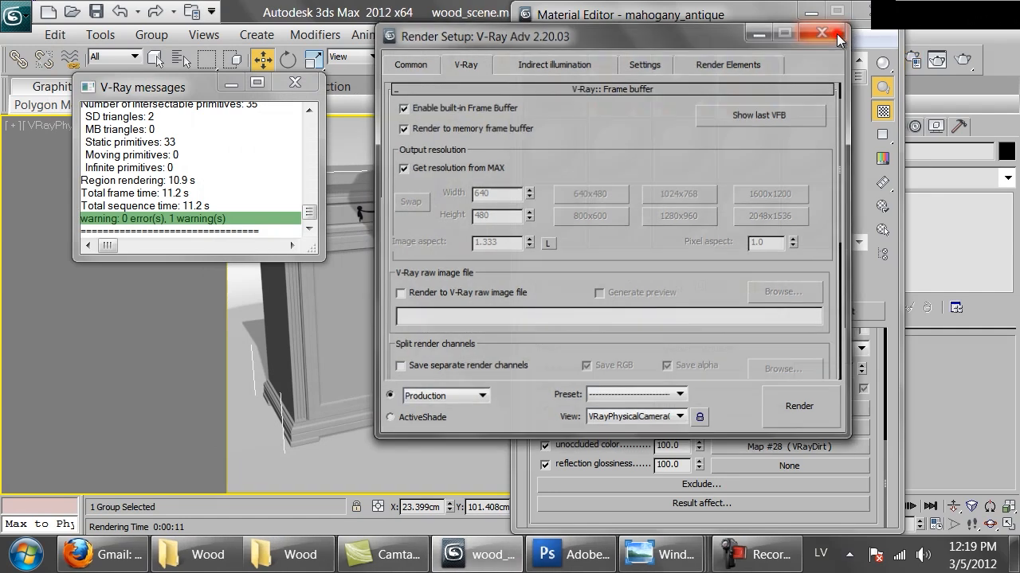
left_click(835, 32)
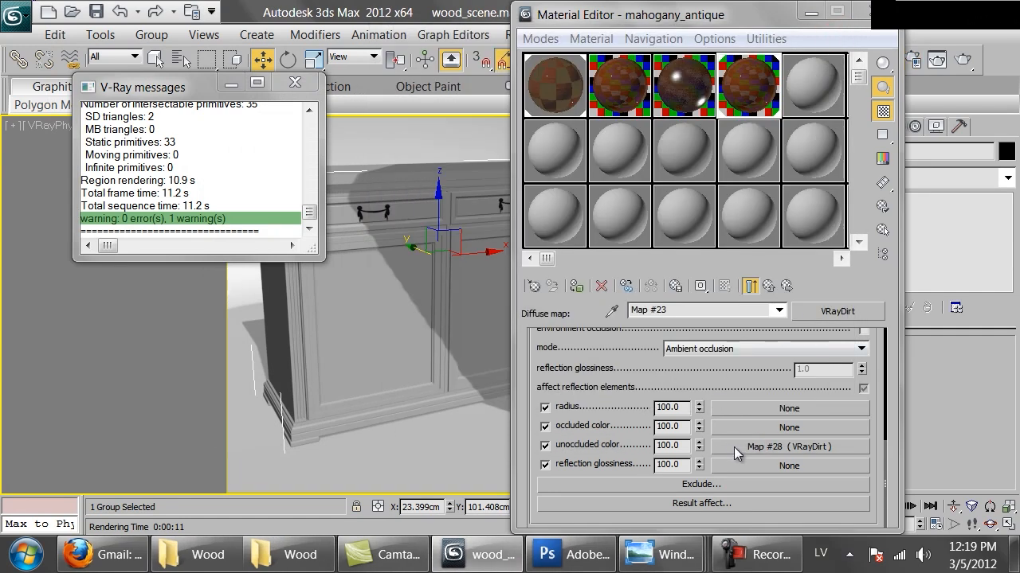
Paste another copy of the VRayDirt map into the nested VRayDirt's unoccluded color map slot.
left_click(734, 447)
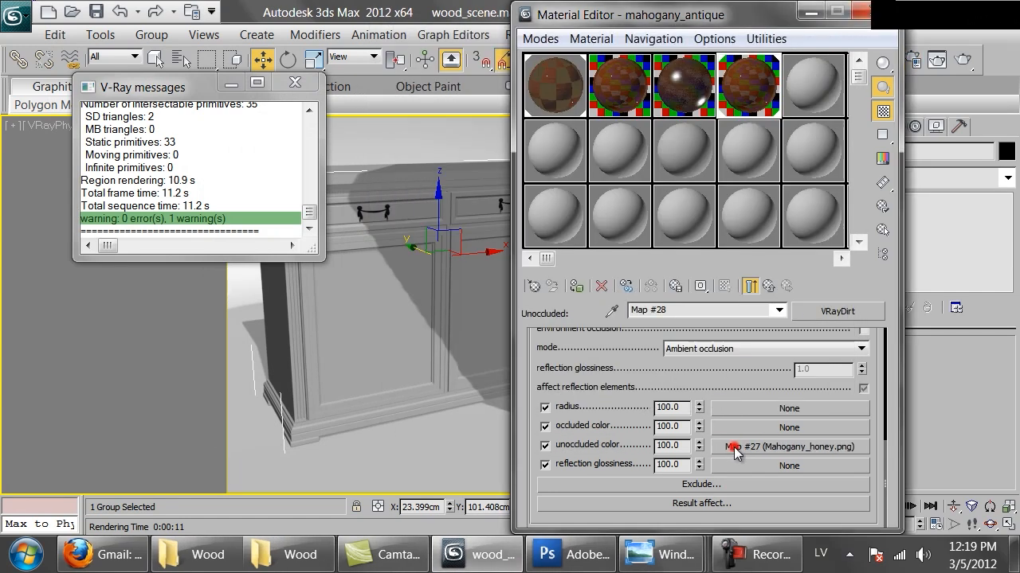
right_click(764, 447)
left_click(812, 327)
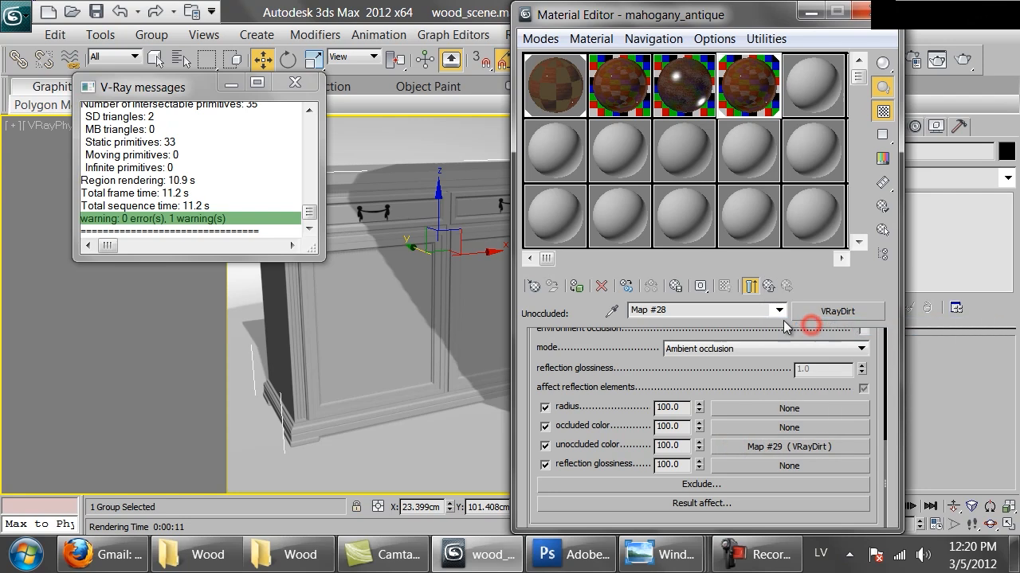
right_click(745, 322)
left_click(723, 447)
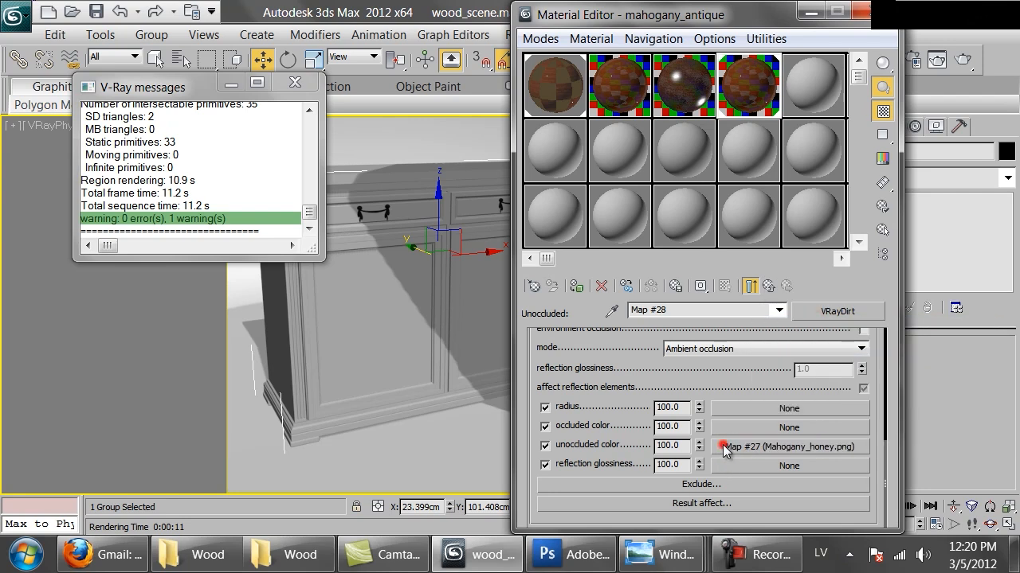
left_click(723, 445)
left_click(768, 286)
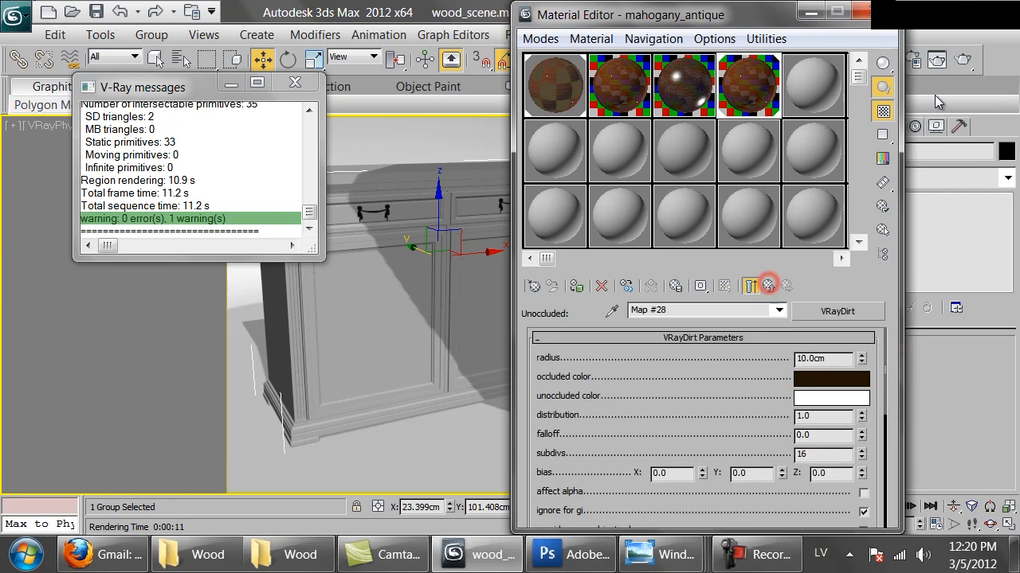
Render the full camera view of the cabinet and examine the darkened crevices in the frame buffer.
left_click(964, 62)
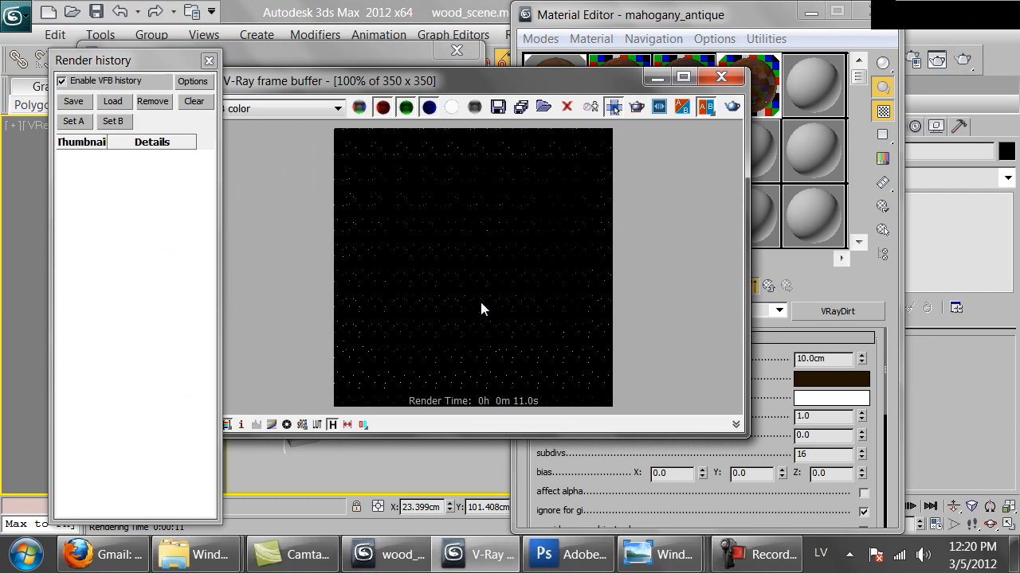
scroll(451, 272, "down", 2)
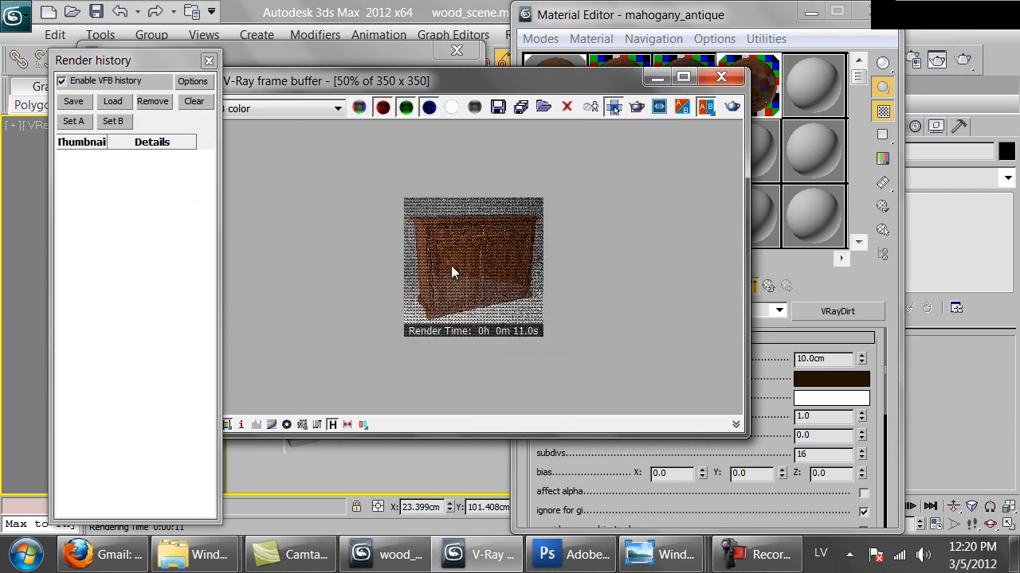
scroll(451, 265, "up", 2)
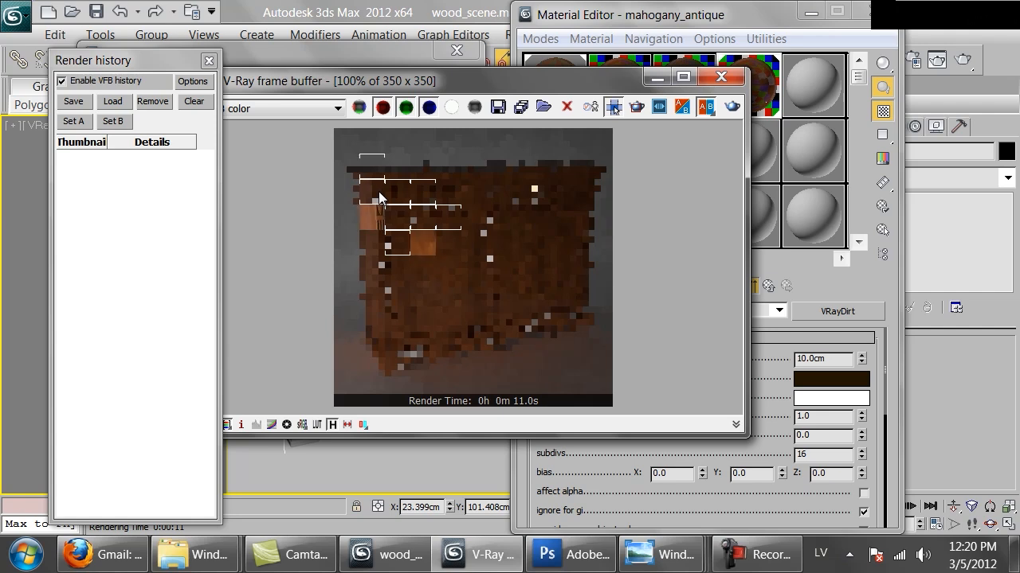
scroll(380, 200, "up", 2)
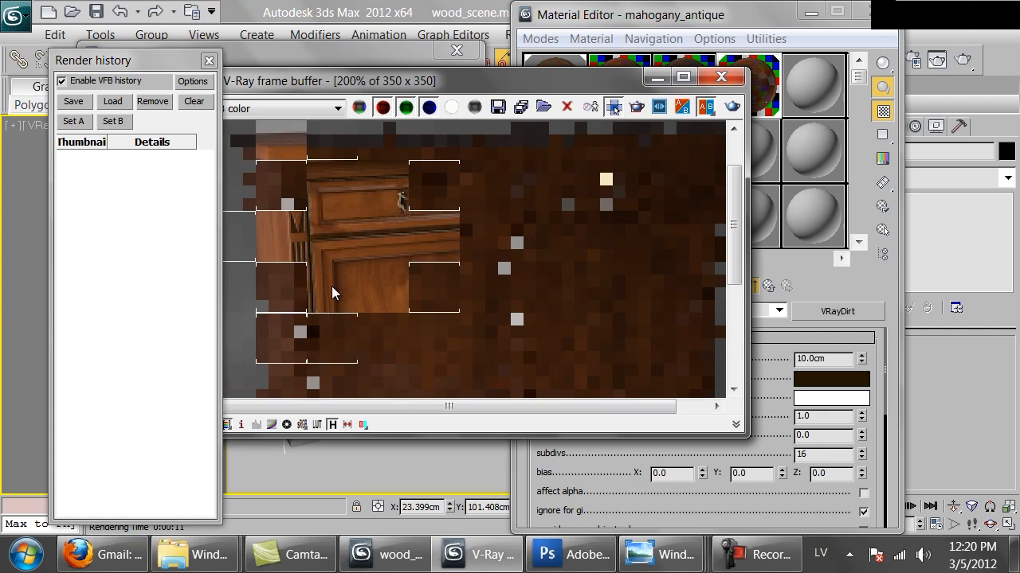
scroll(356, 280, "down", 1)
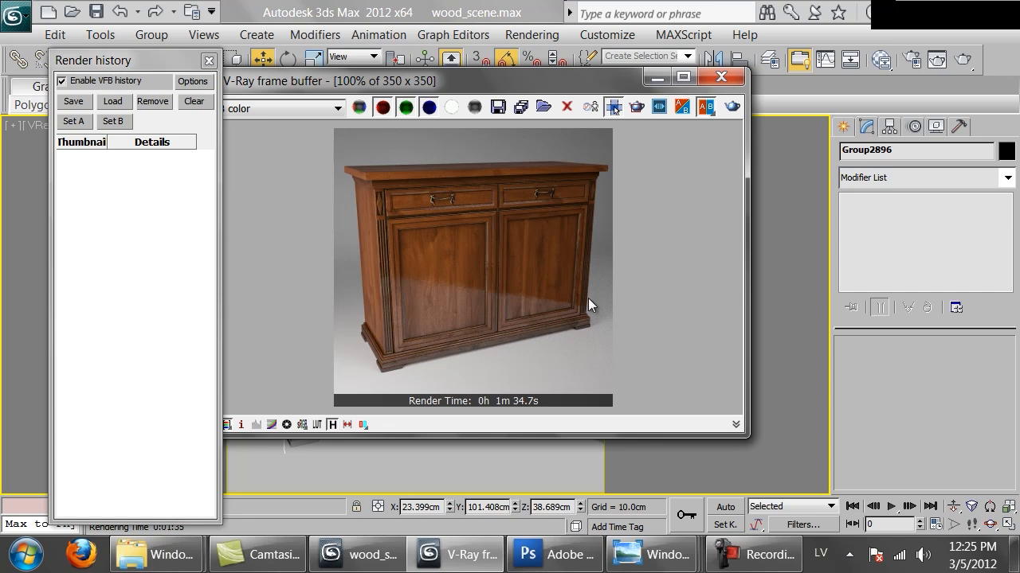
left_click_drag(573, 81, 618, 85)
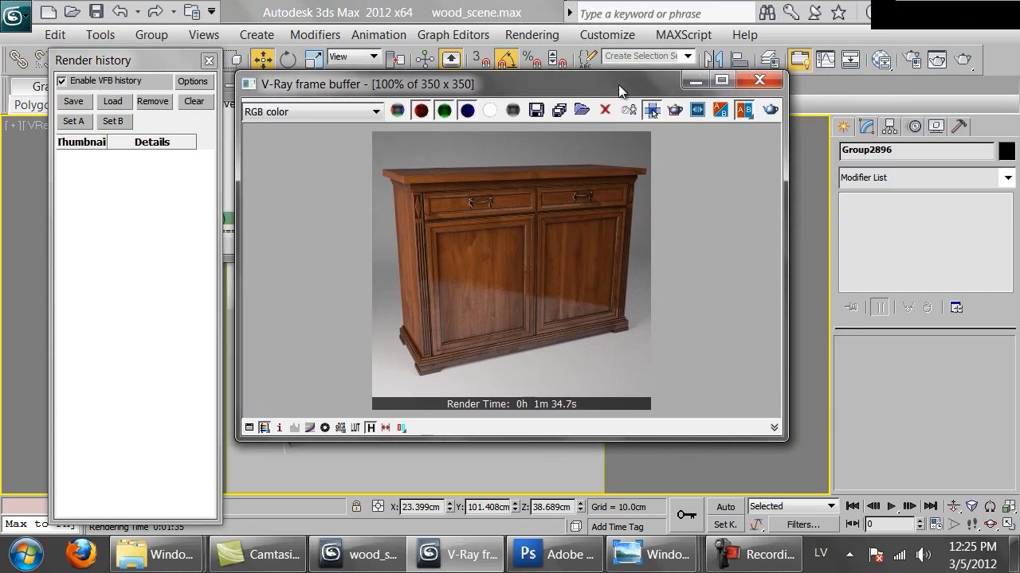
Open the Slate Material Editor and examine the mahogany material's node network with its VRayDirt and bitmap maps.
left_click(890, 62)
middle_click_drag(621, 241, 432, 302)
scroll(437, 296, "up", 2)
middle_click_drag(498, 290, 483, 158)
scroll(482, 199, "up", 1)
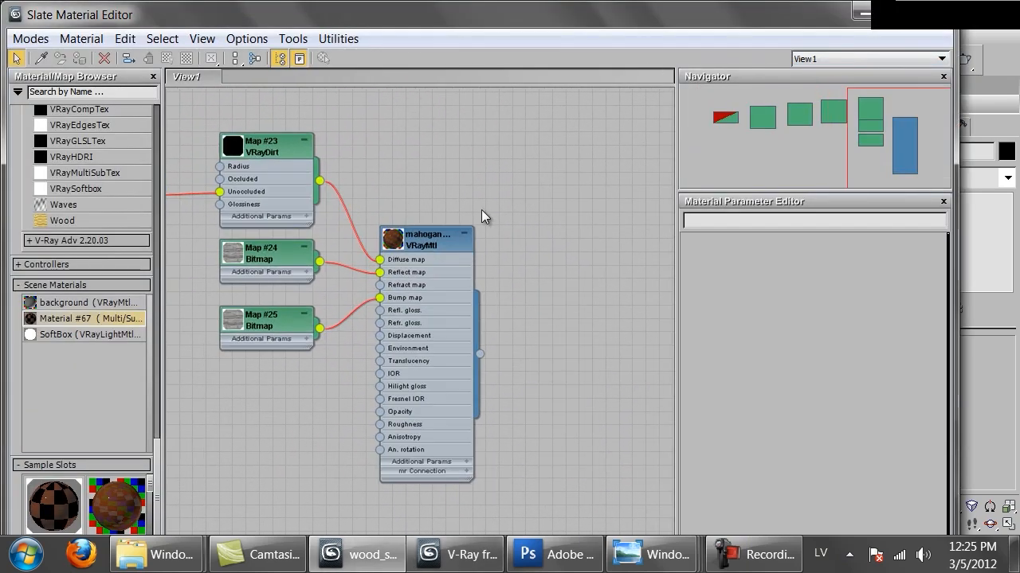
Examine the mahogany material's nodes up close, following the diffuse chain of VRayDirt maps back to the wood bitmap.
scroll(458, 195, "up", 2)
scroll(425, 203, "up", 1)
middle_click_drag(424, 203, 492, 125)
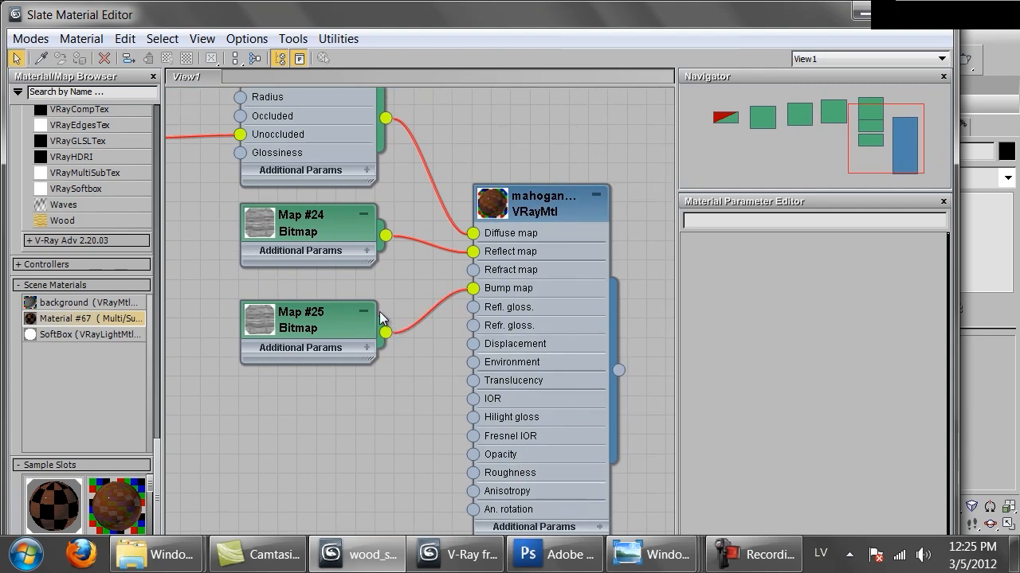
middle_click_drag(480, 124, 415, 207)
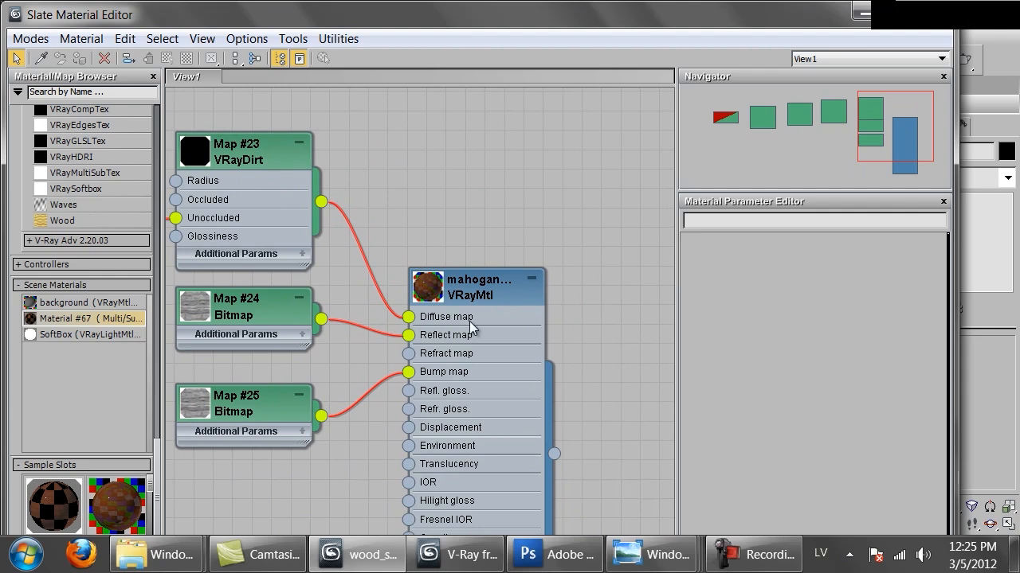
middle_click_drag(433, 329, 507, 149)
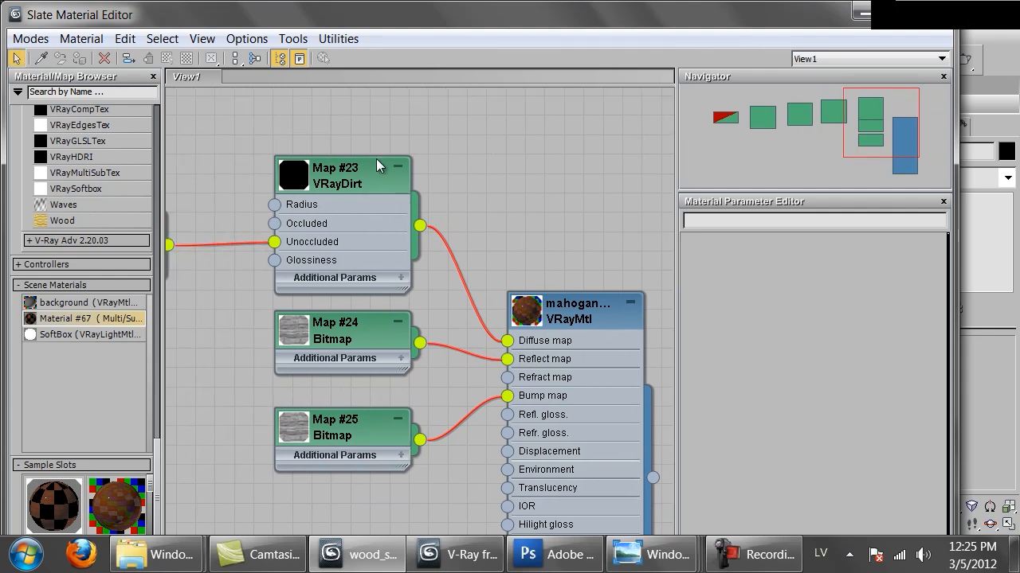
middle_click_drag(254, 143, 478, 152)
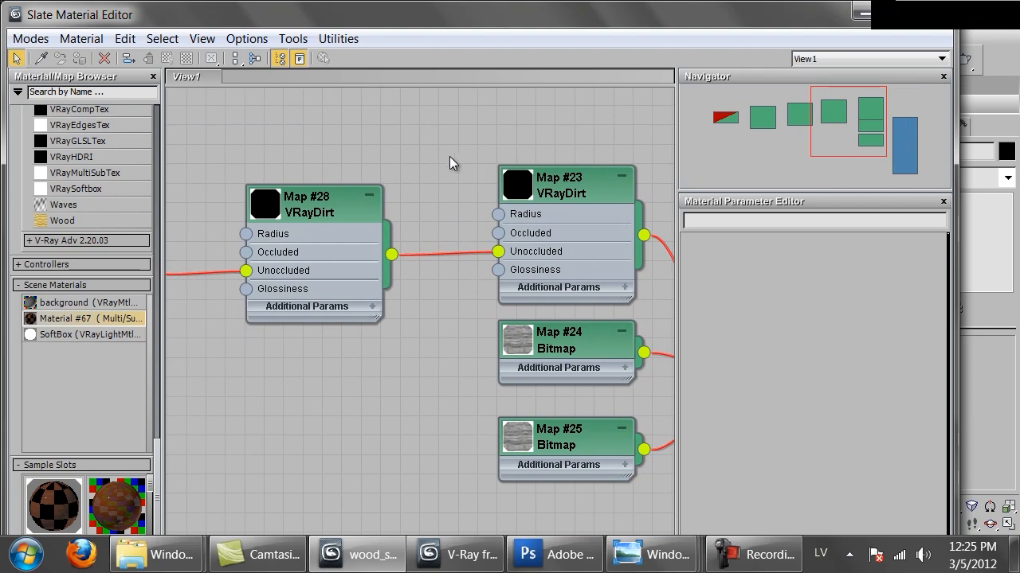
middle_click_drag(254, 128, 369, 167)
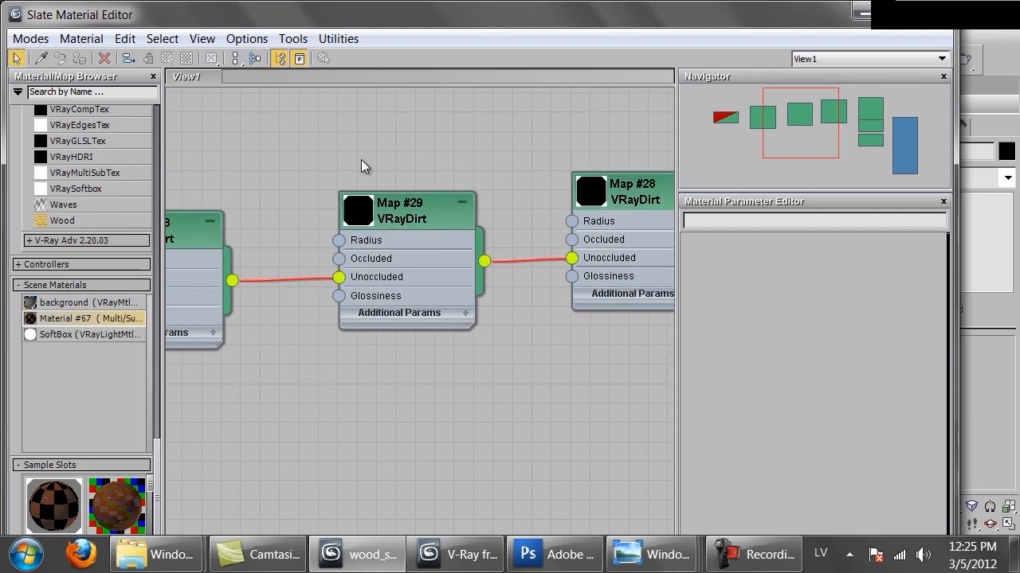
middle_click_drag(247, 159, 461, 167)
middle_click_drag(314, 175, 497, 169)
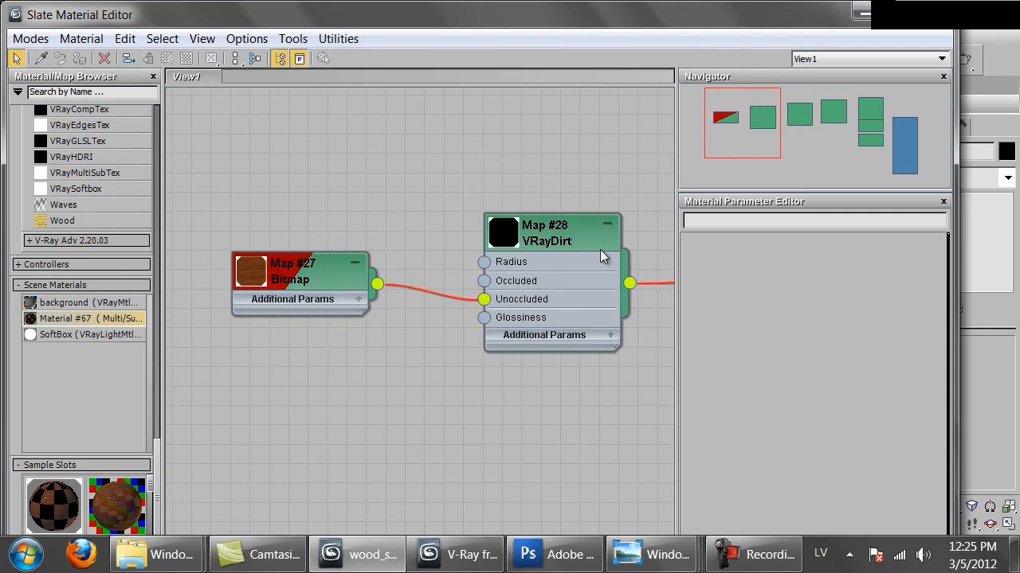
scroll(366, 183, "down", 2)
scroll(366, 183, "down", 4)
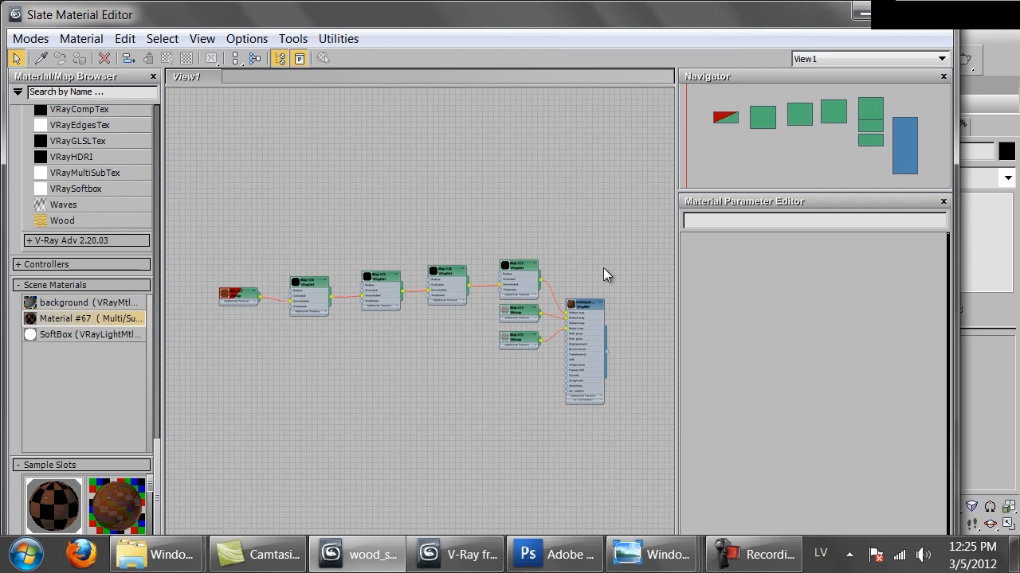
Enlarge the wood bitmap node's preview at the start of the chain and expand its additional parameters.
middle_click_drag(603, 268, 607, 223)
middle_click_drag(269, 208, 329, 141)
scroll(443, 209, "up", 4)
scroll(329, 141, "up", 2)
middle_click_drag(368, 178, 413, 94)
scroll(411, 99, "up", 2)
left_click(358, 262)
double_click(357, 261)
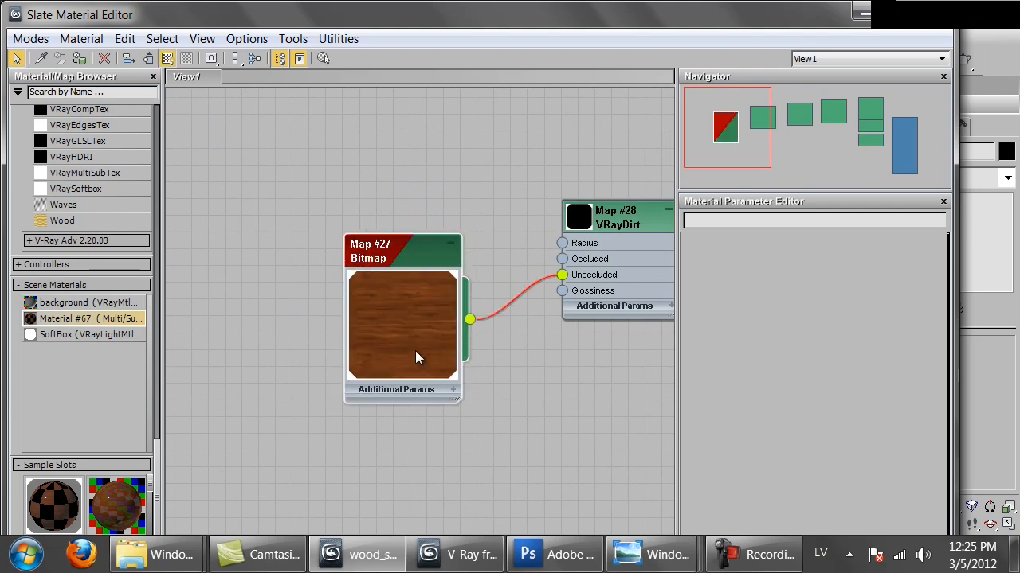
left_click(451, 391)
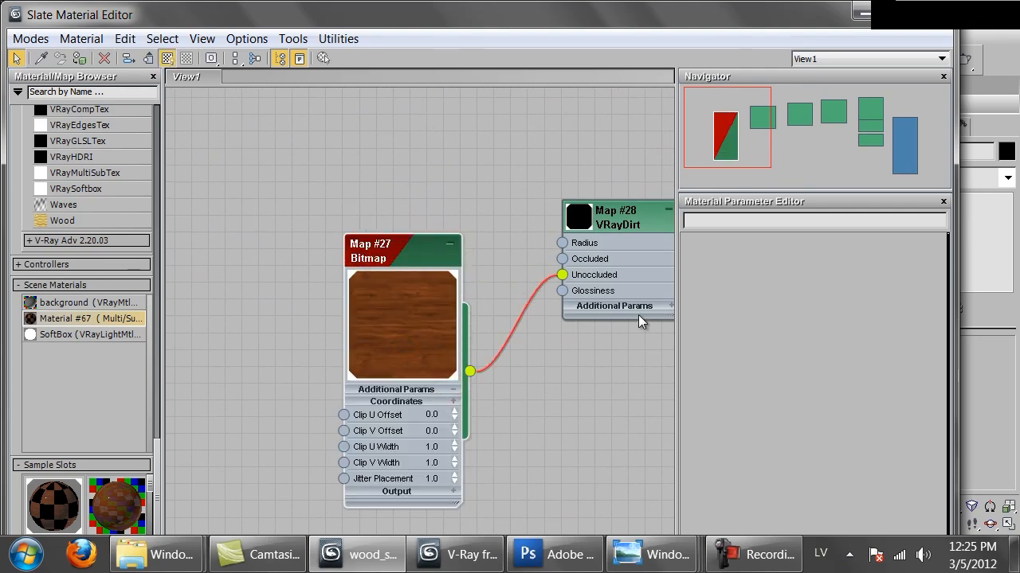
From the first VRayDirt's unoccluded color map, replace the wood bitmap's image with Mahogany_natural.png.
left_click(604, 275)
double_click(604, 274)
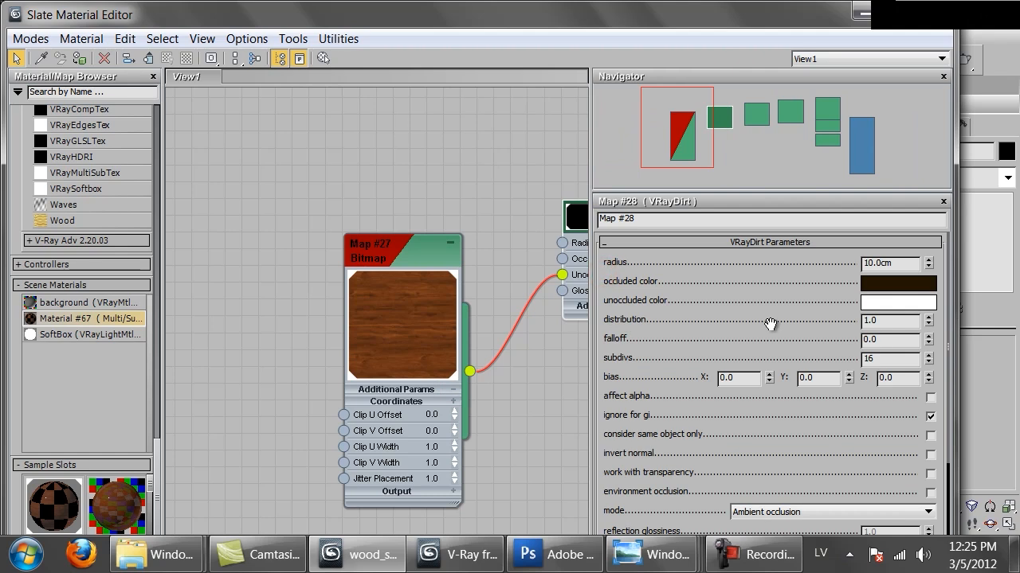
scroll(694, 471, "down", 3)
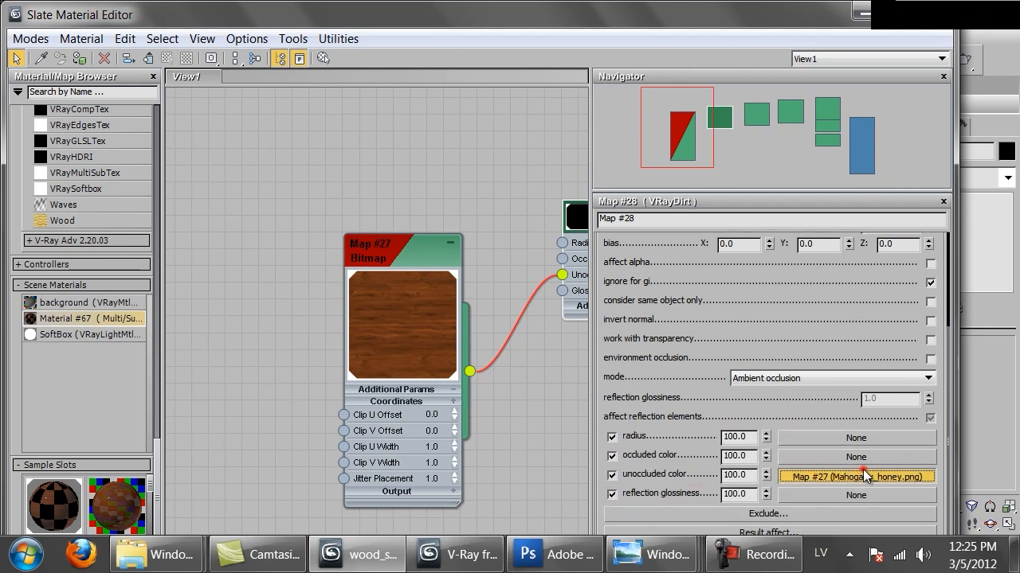
left_click(865, 476)
left_click(833, 470)
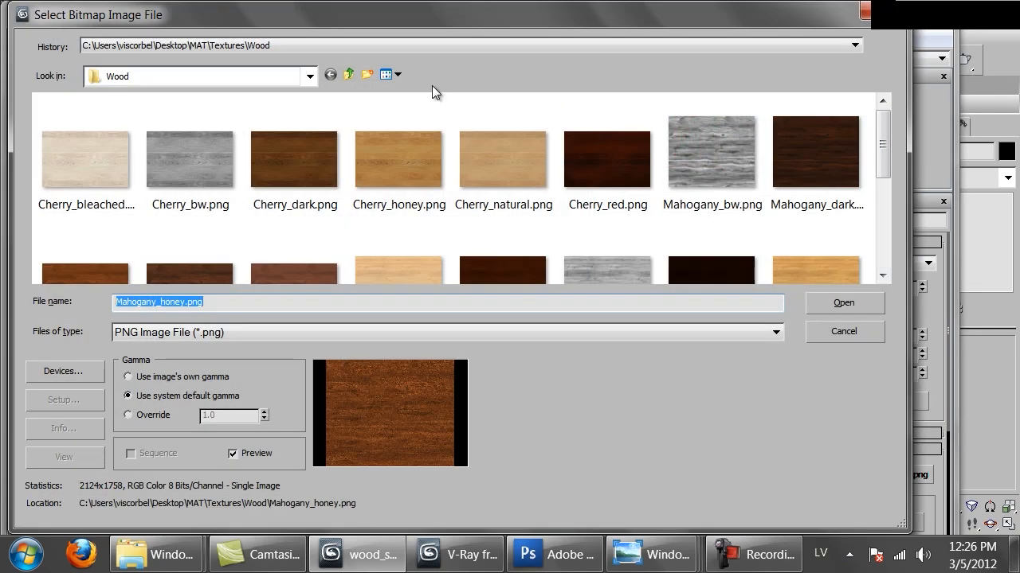
left_click_drag(882, 137, 891, 202)
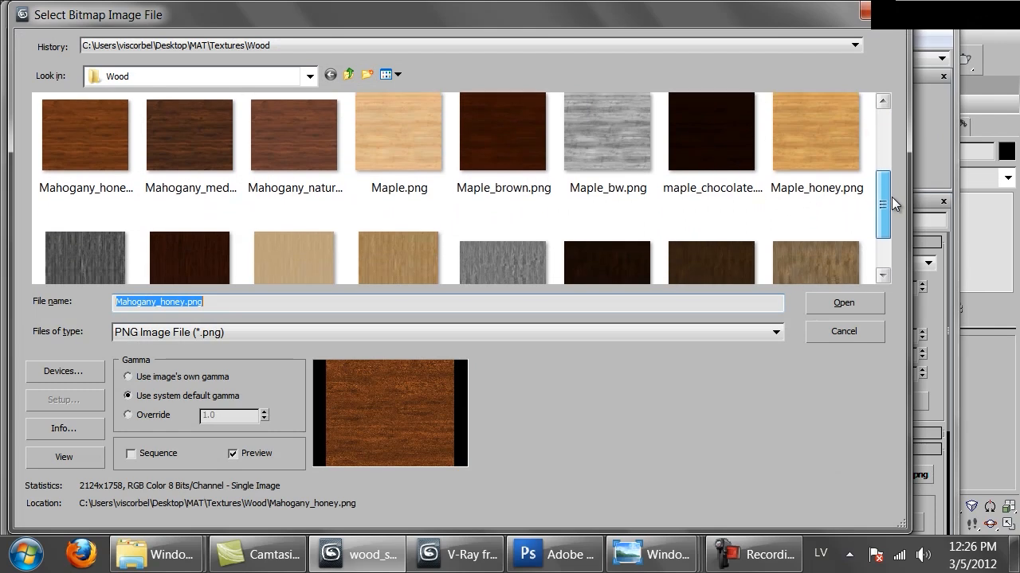
double_click(307, 132)
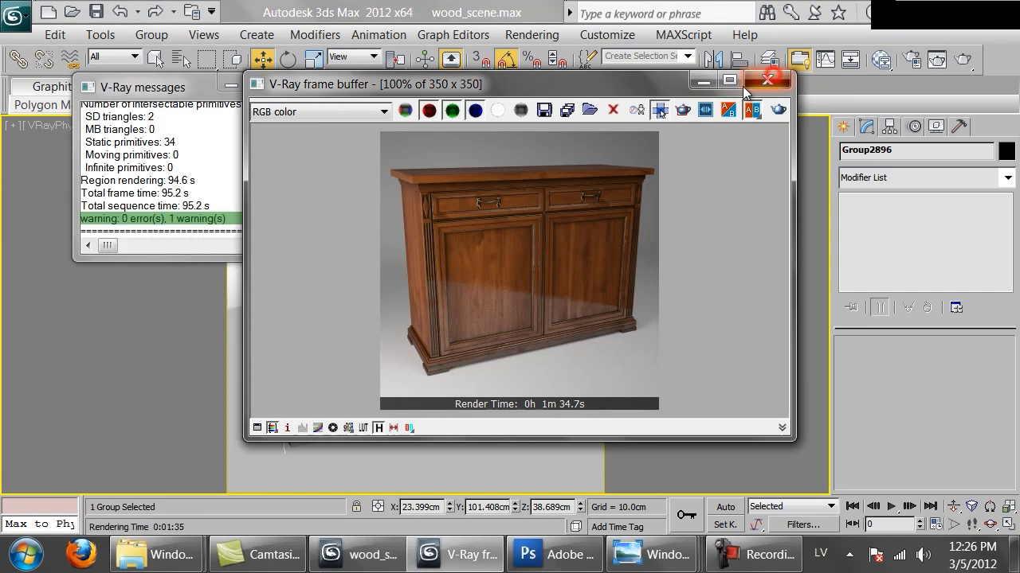
Render the cabinet with the natural mahogany texture, inspect the door up close, and stop the render early.
left_click(763, 79)
left_click(963, 59)
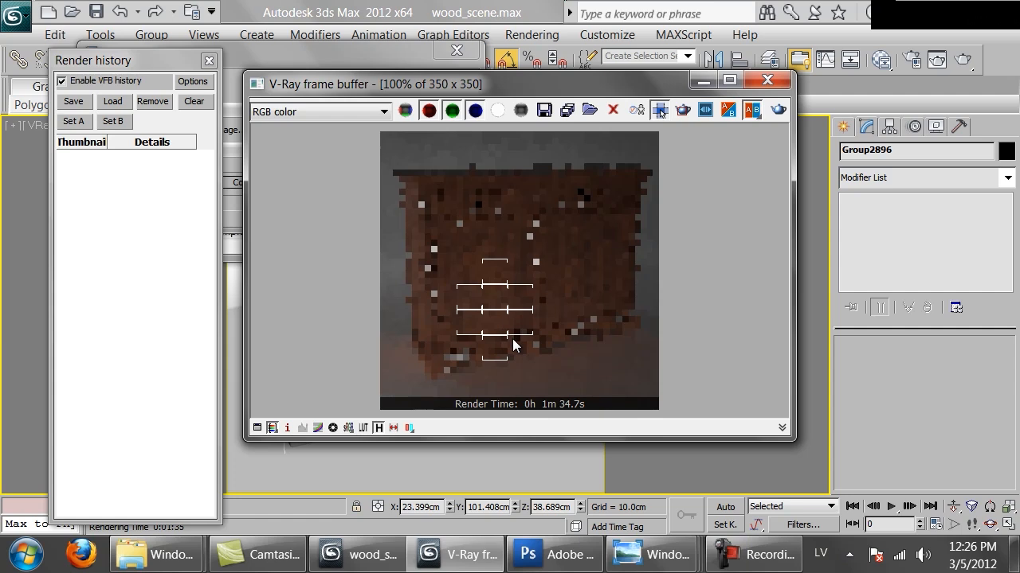
scroll(512, 338, "up", 1)
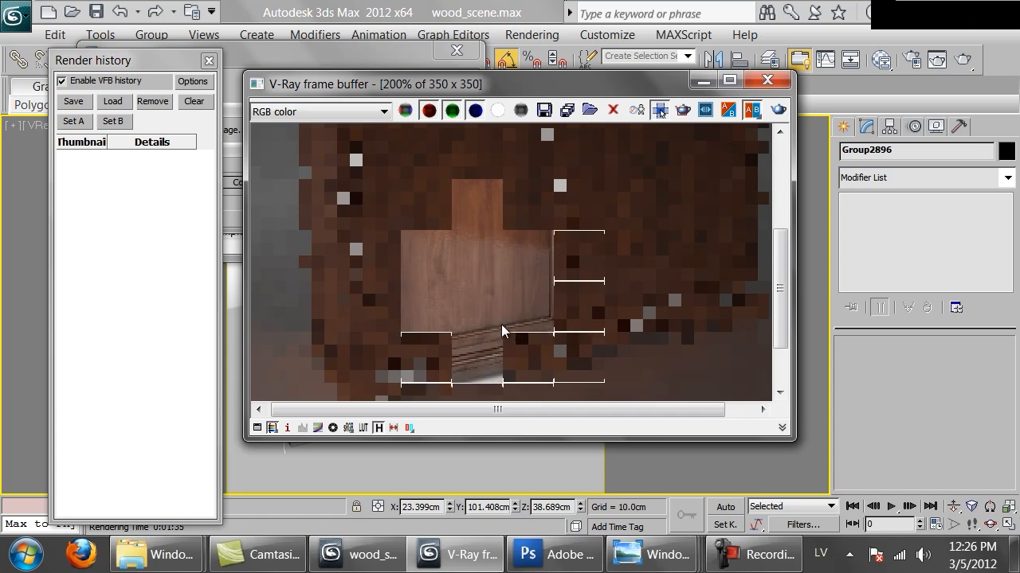
scroll(373, 217, "down", 1)
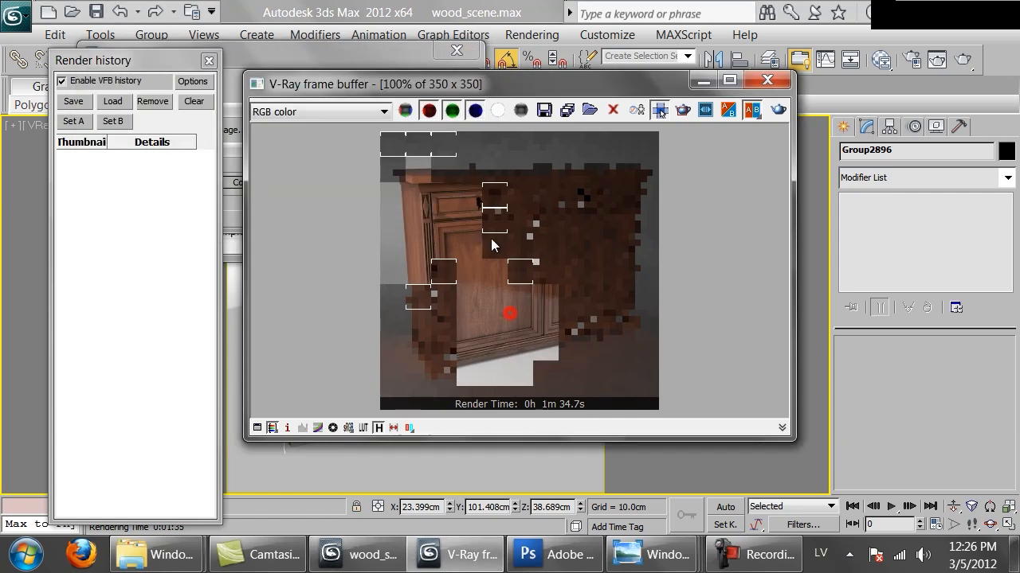
left_click(433, 85)
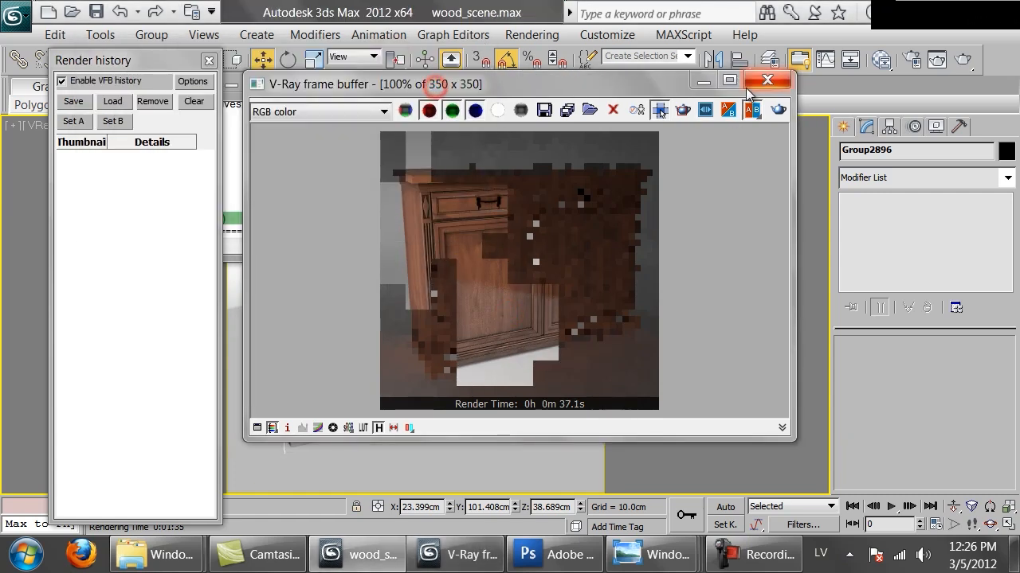
left_click(768, 82)
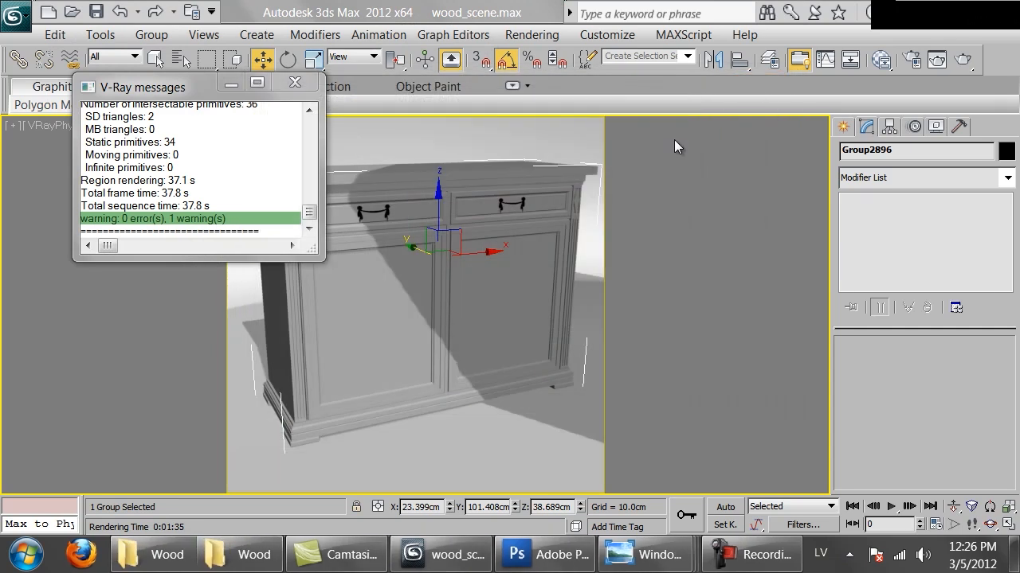
Reopen the material editor and switch the wood bitmap's image back to Mahogany_honey.png.
key("m")
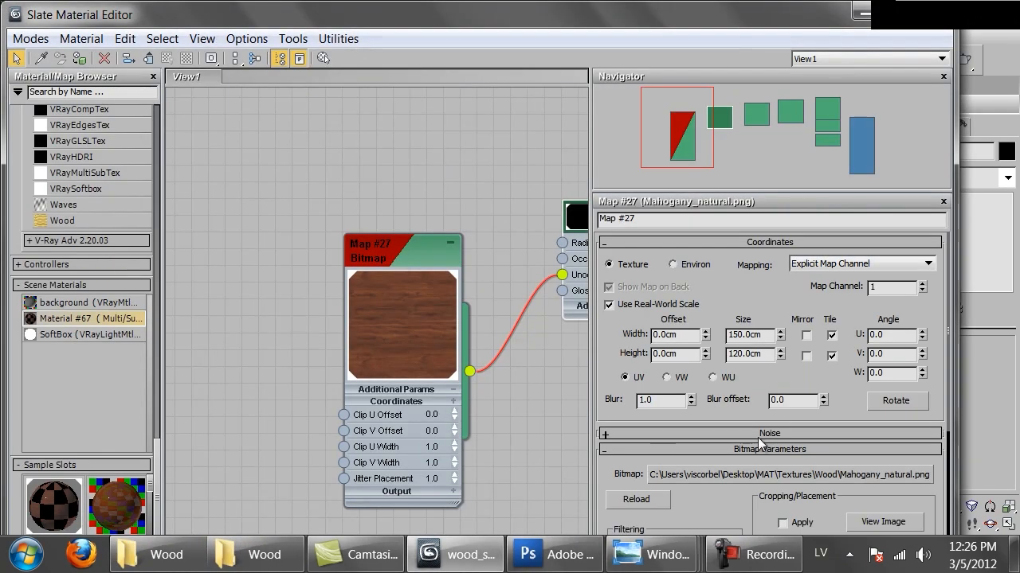
left_click(788, 475)
left_click_drag(887, 132, 883, 169)
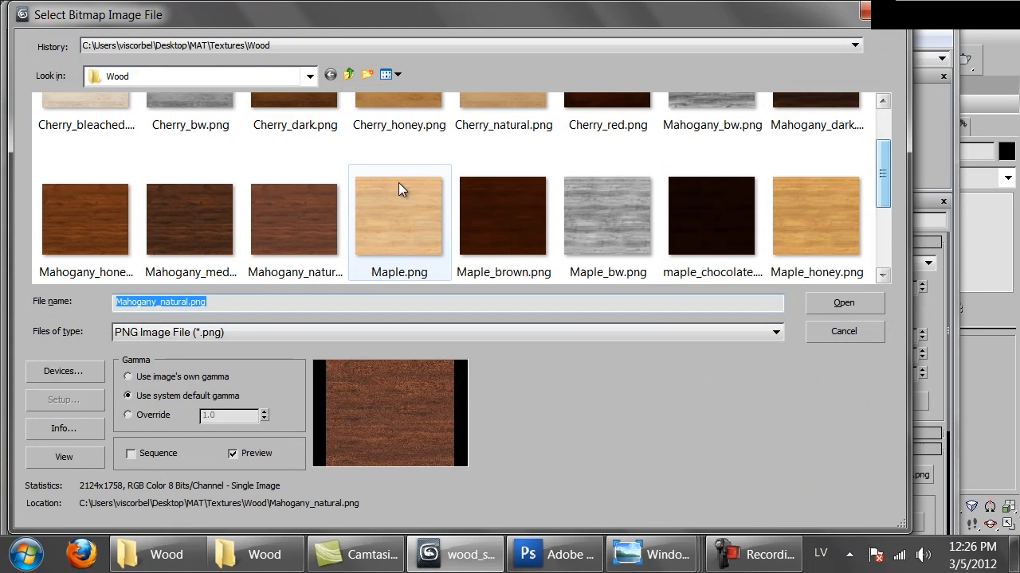
double_click(80, 193)
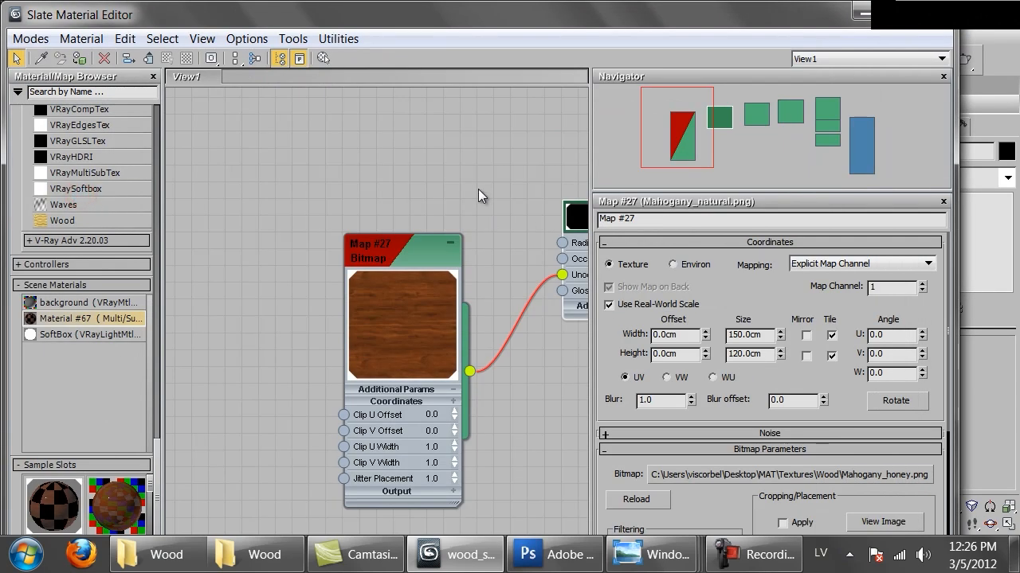
Switch to the Compact Material Editor, close the V-Ray messages, and return to the mahogany_antique material's top level.
scroll(479, 195, "down", 8)
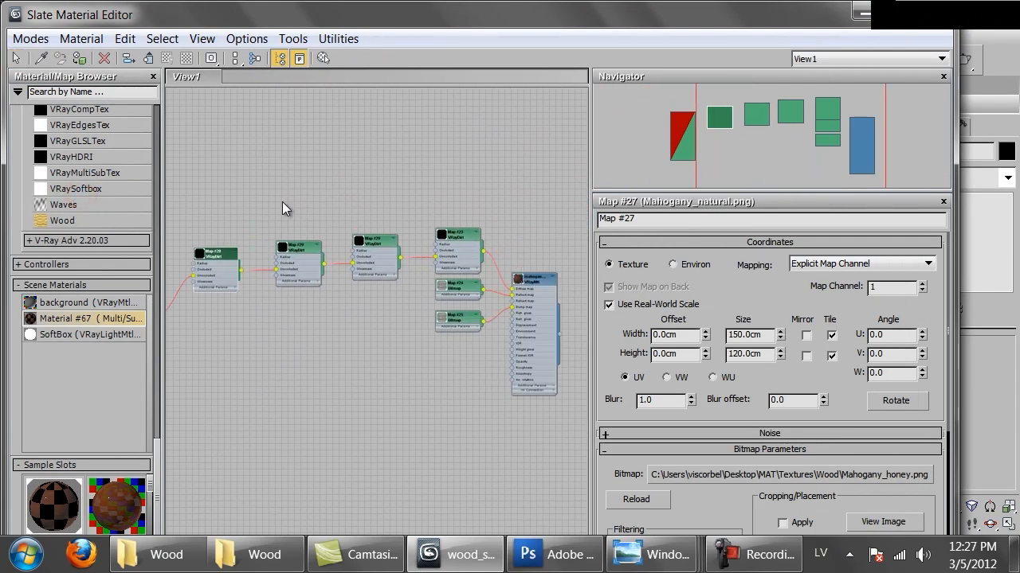
middle_click_drag(282, 202, 257, 199)
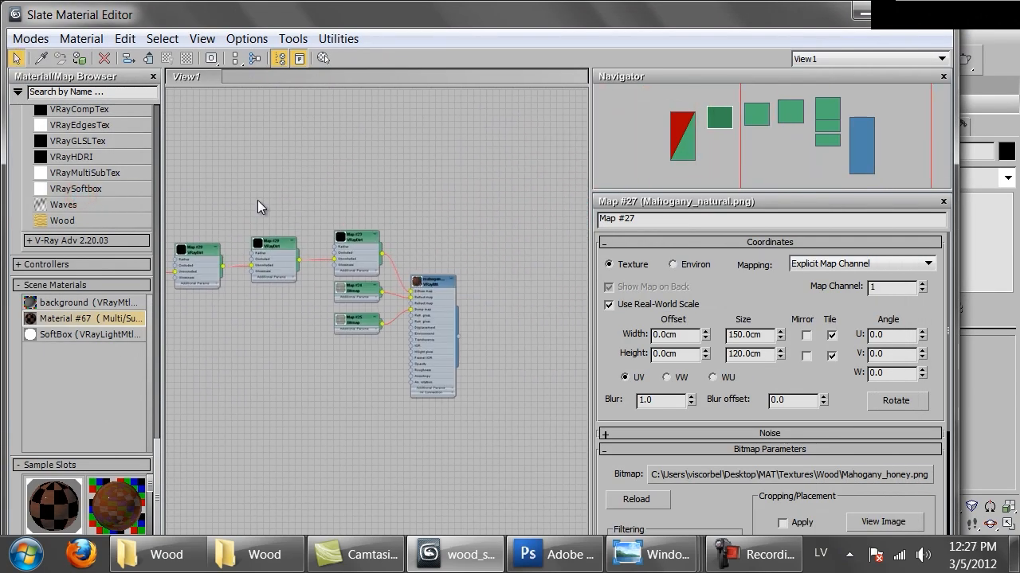
left_click(30, 38)
left_click(41, 61)
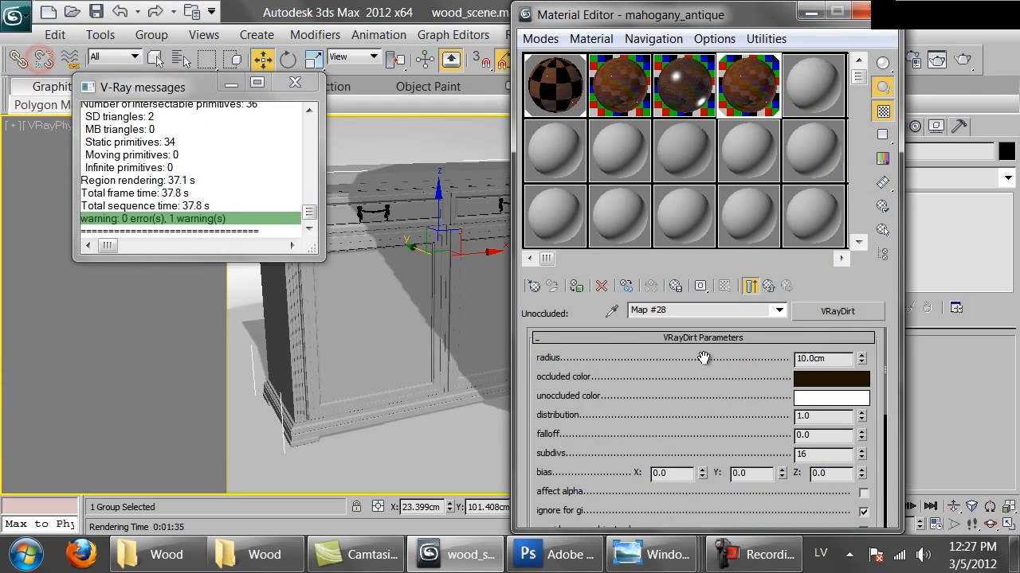
left_click(296, 83)
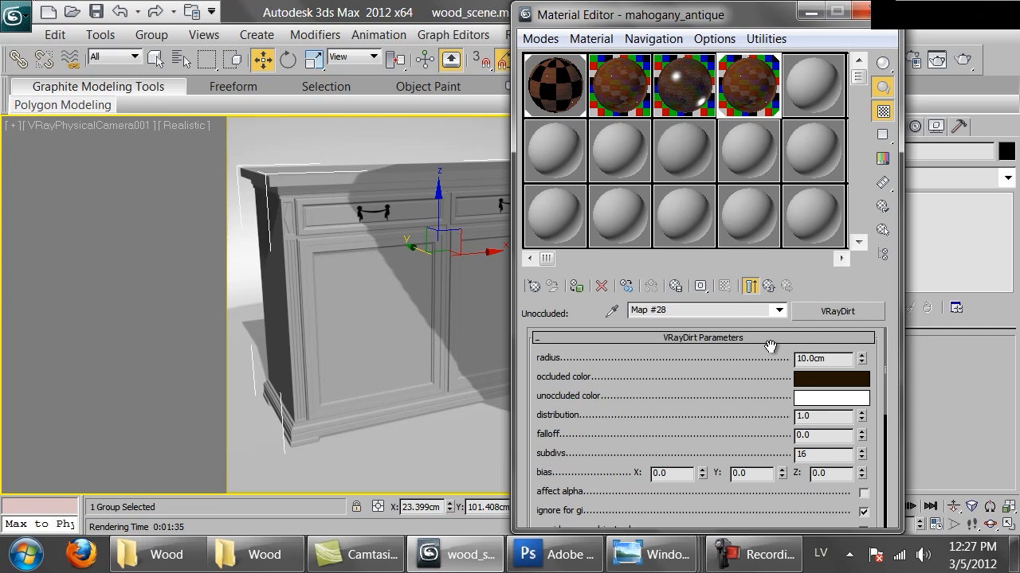
left_click(769, 286)
left_click(769, 287)
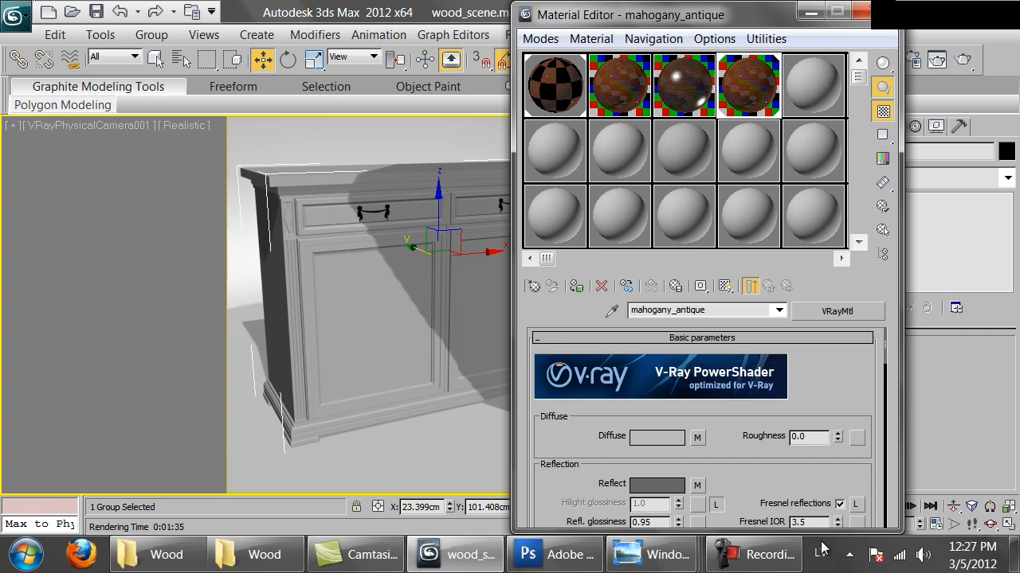
Try a reflection glossiness of 0.6 on mahogany_antique and settle on 0.7.
scroll(757, 472, "down", 3)
left_click(647, 394)
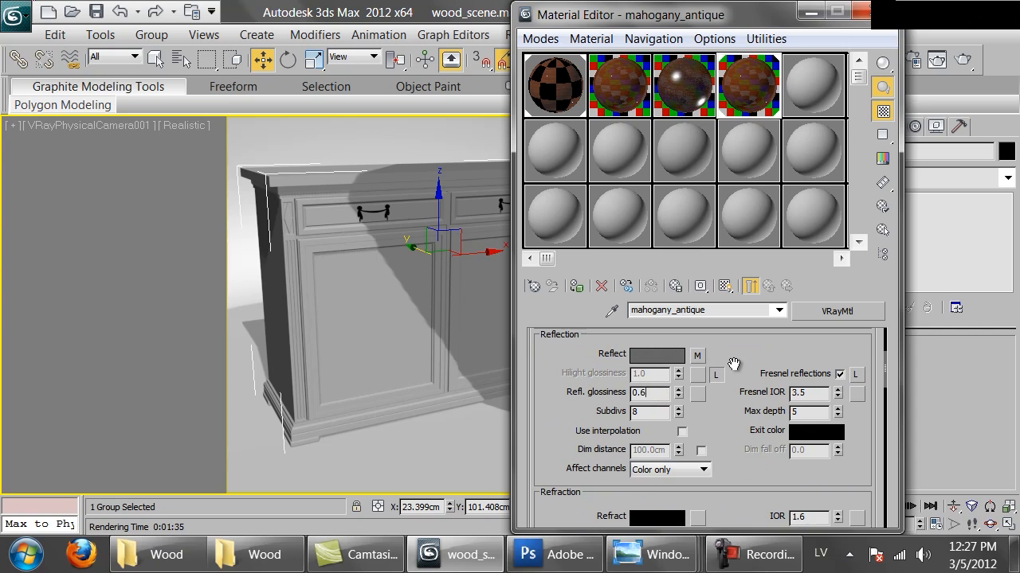
key("Return")
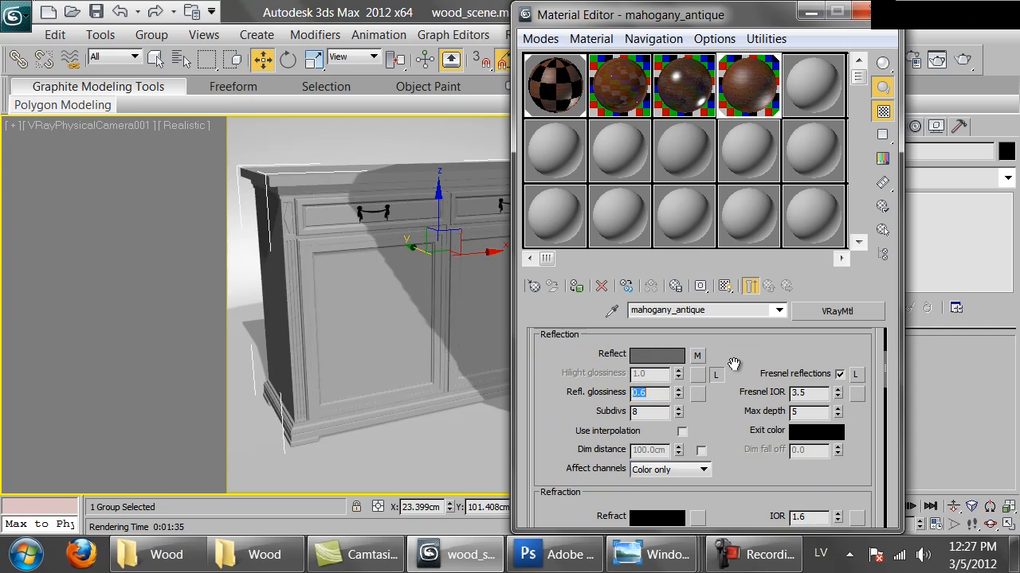
type("0.7")
key("Return")
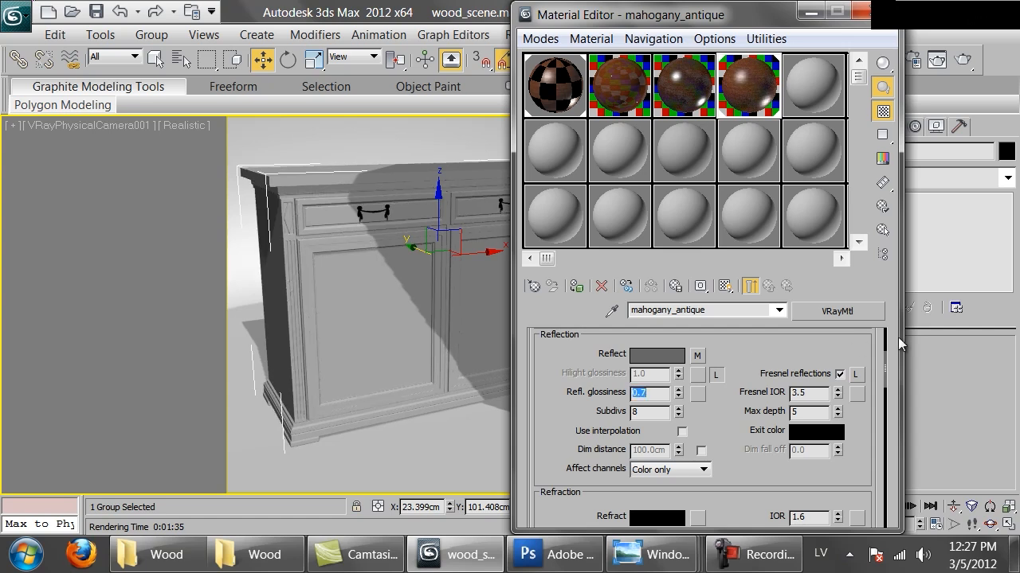
Darken the reflection color of mahogany_antique to a deeper neutral grey.
left_click(645, 356)
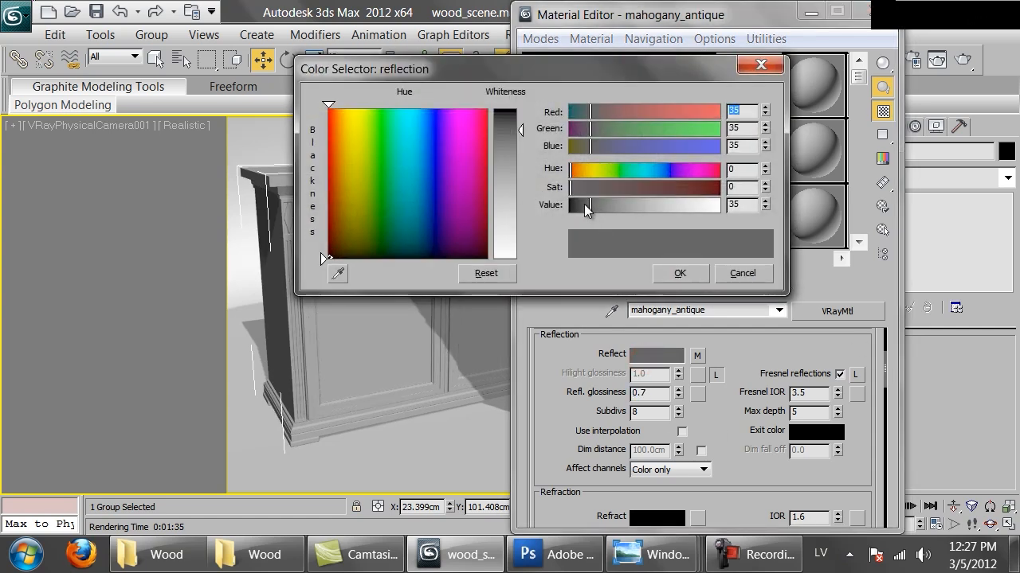
left_click_drag(585, 208, 574, 209)
left_click(671, 273)
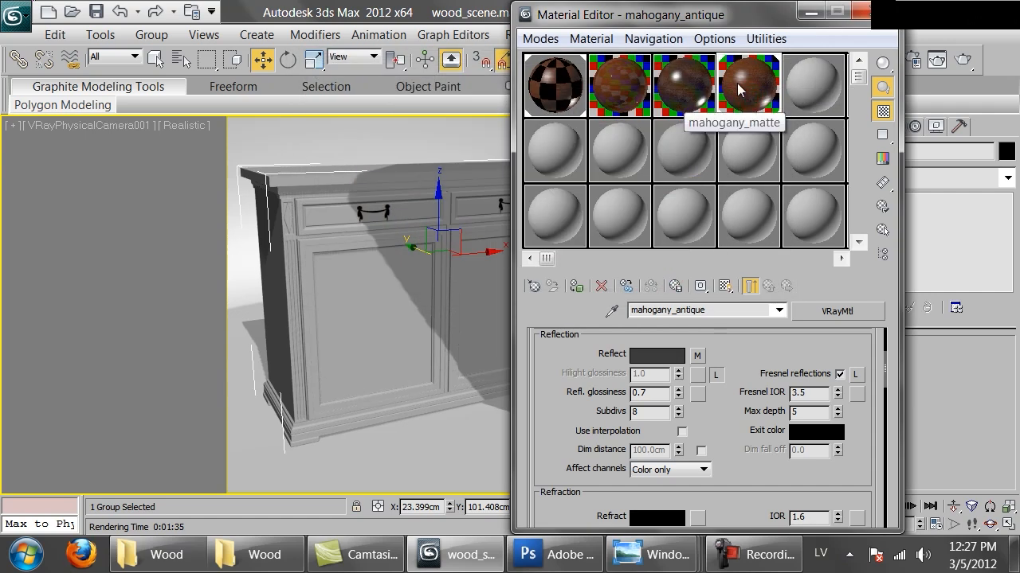
Check the enlarged mahogany_antique sample preview, close it, and render the full cabinet view.
double_click(738, 90)
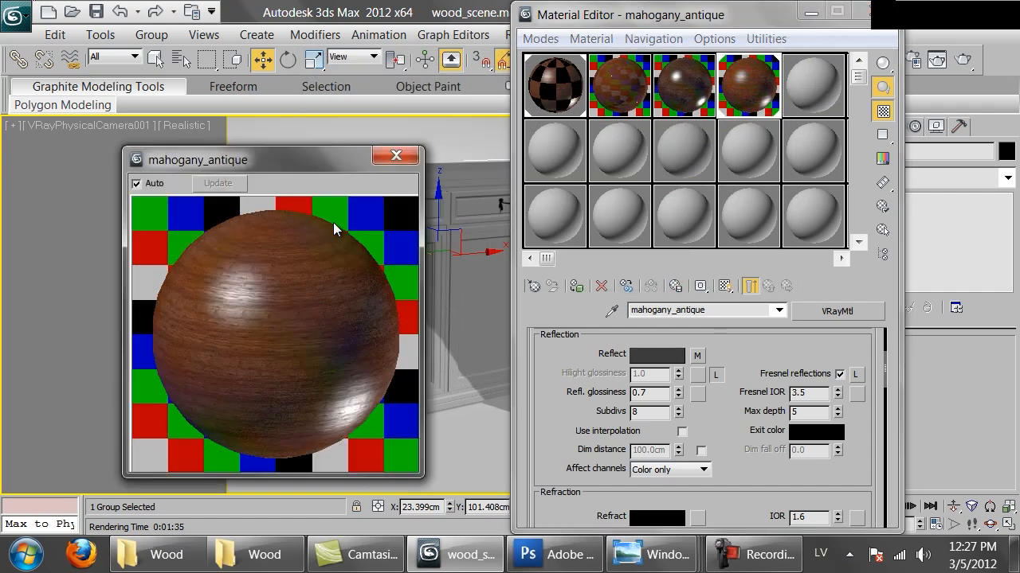
left_click(411, 153)
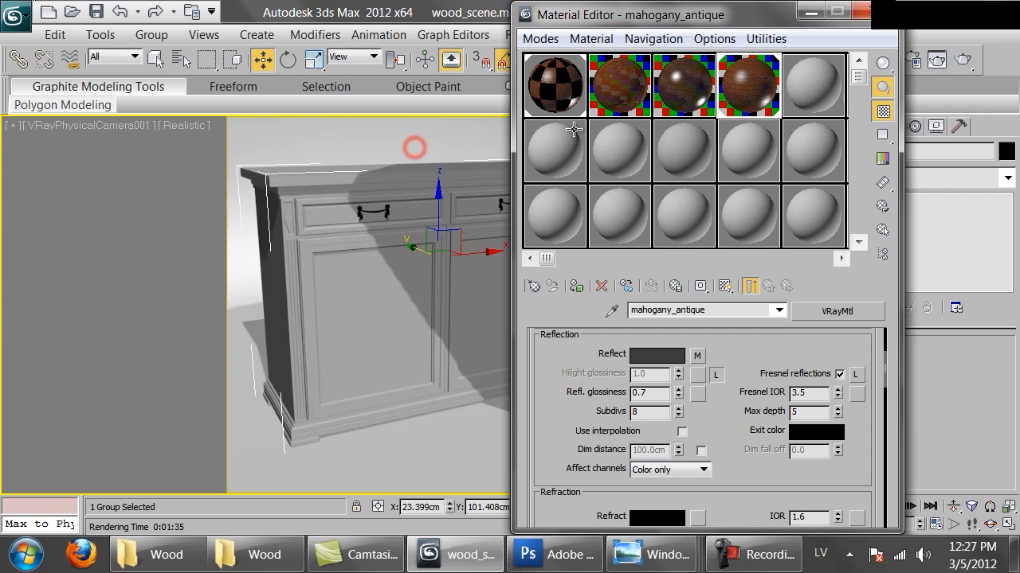
left_click(962, 61)
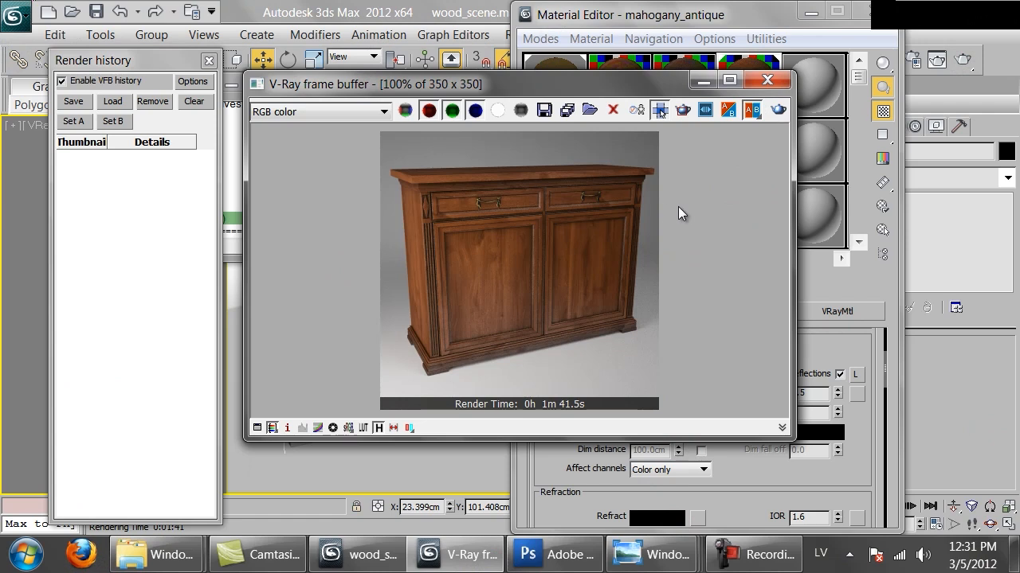
Save the finished cabinet render to the render history, and reposition the Material Editor so the render stays visible.
left_click(71, 102)
left_click(841, 348)
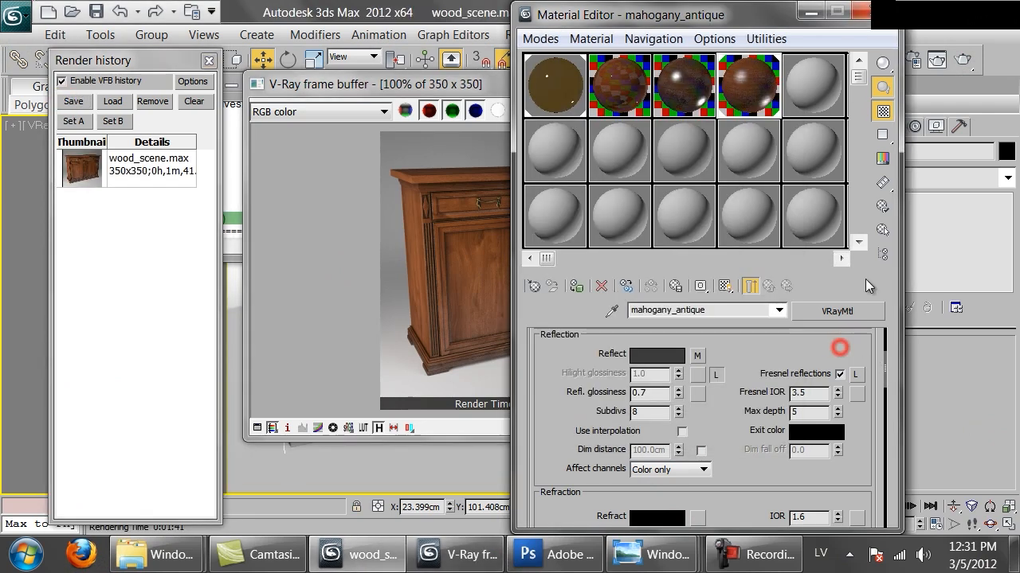
left_click_drag(662, 19, 773, 18)
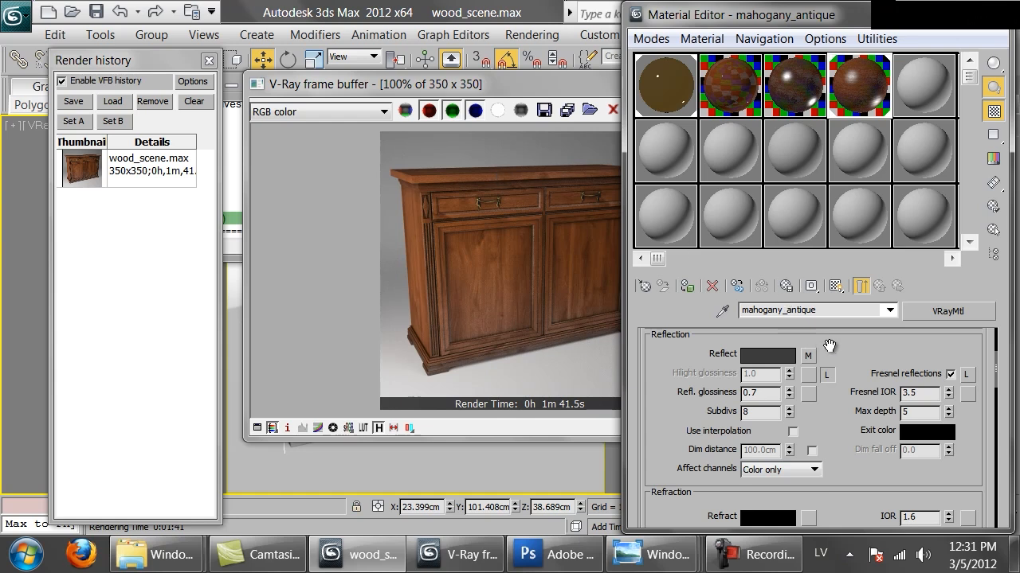
Check the VRayDirt map in mahogany_antique's diffuse slot, return to the parent material, and cut that map from the slot.
scroll(830, 345, "up", 3)
left_click(808, 419)
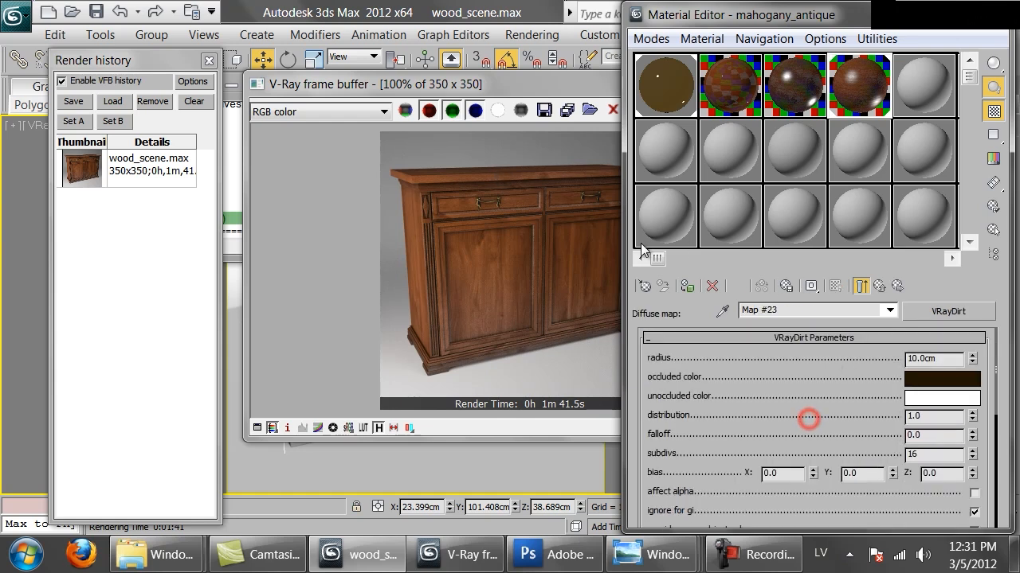
left_click_drag(867, 419, 875, 335)
left_click(879, 286)
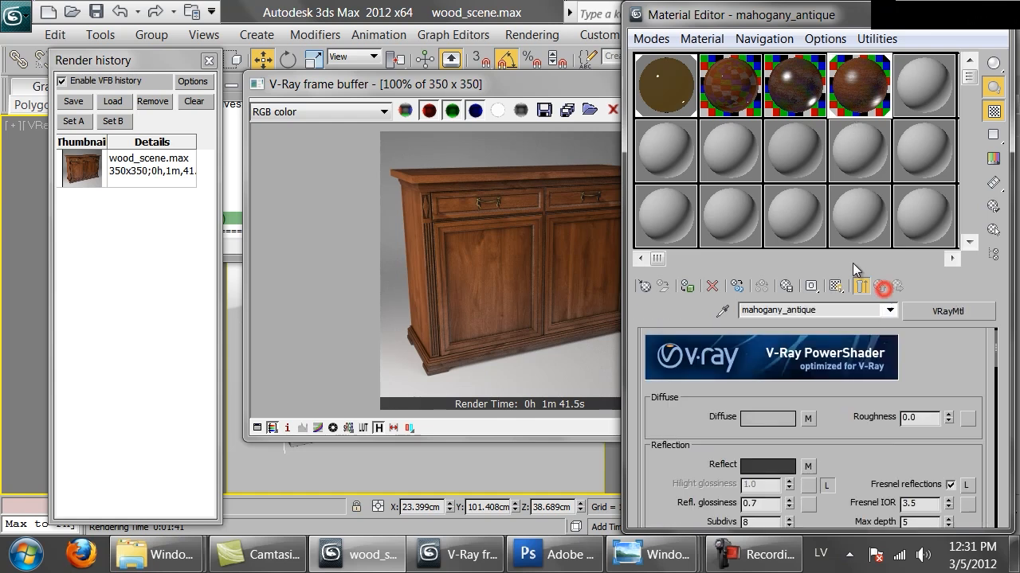
right_click(811, 420)
left_click(822, 433)
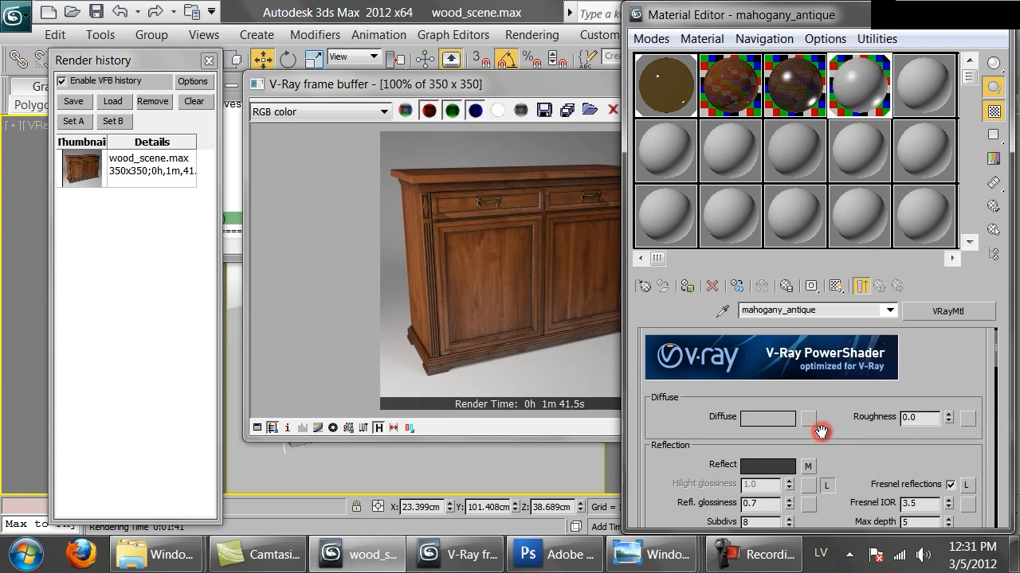
Assign a new VRayDirt map to the diffuse slot and paste the cut map as a copy into its unoccluded color slot.
left_click(808, 424)
scroll(470, 395, "down", 8)
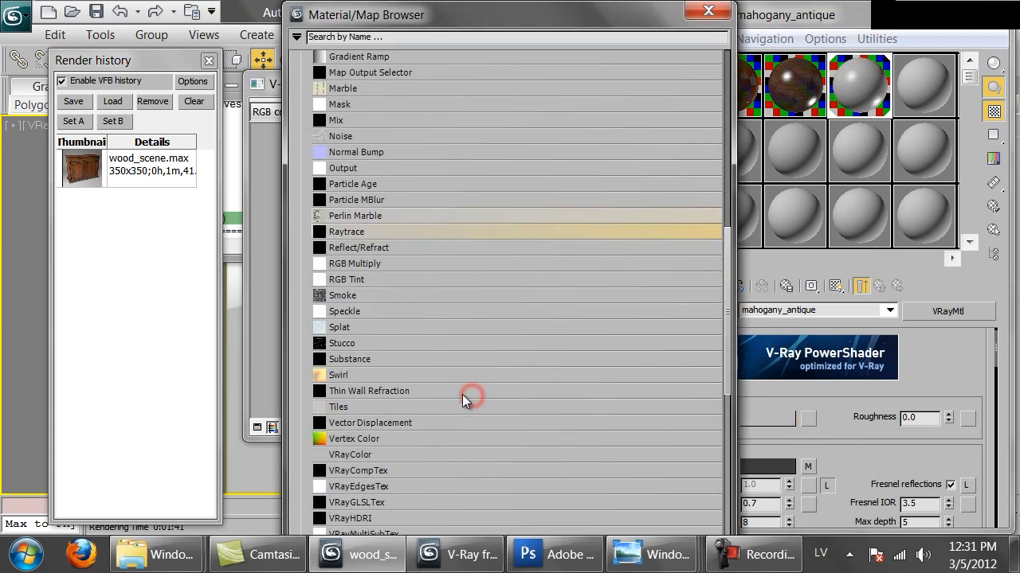
scroll(354, 462, "down", 1)
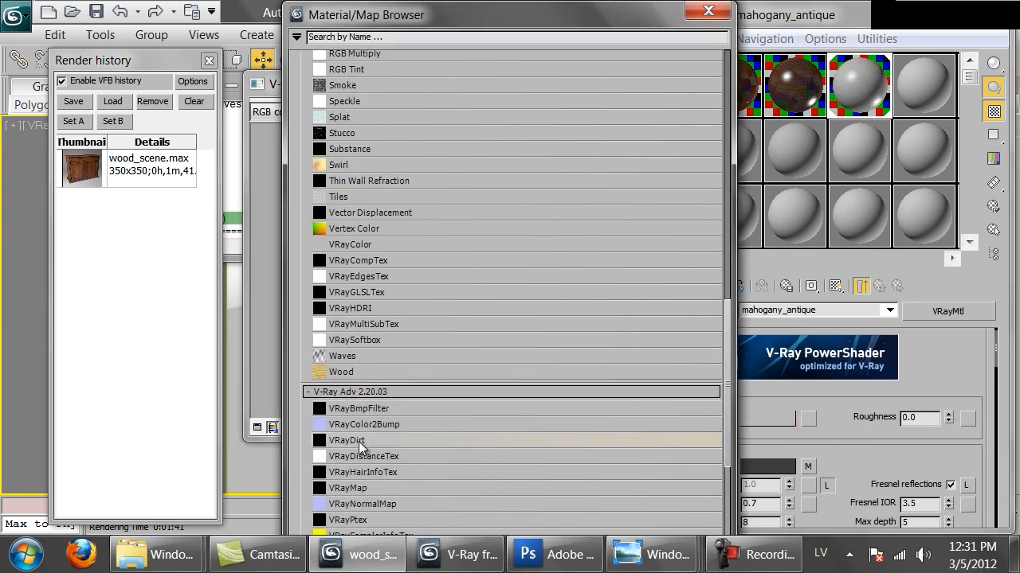
double_click(358, 441)
left_click_drag(796, 422, 832, 171)
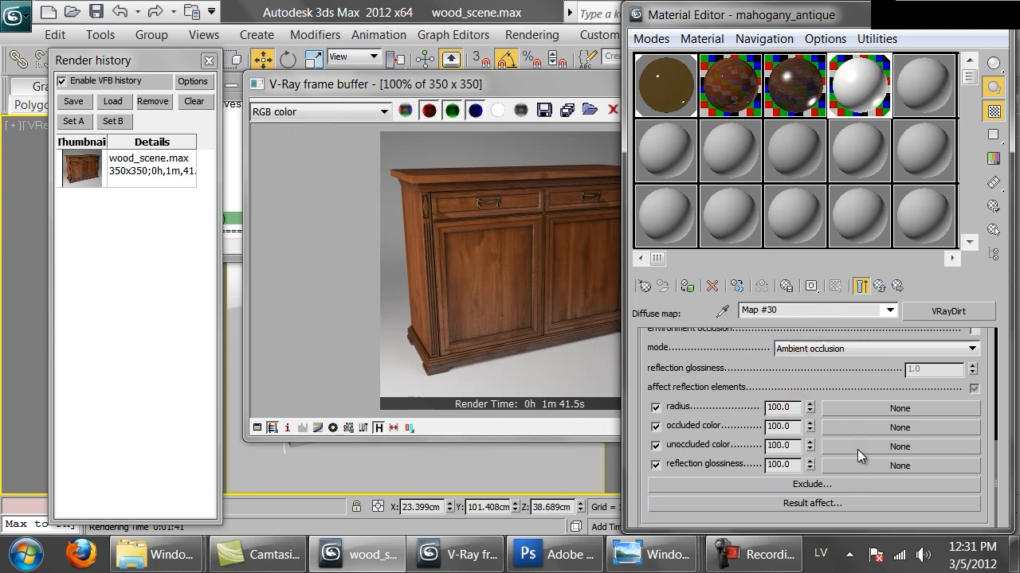
right_click(857, 450)
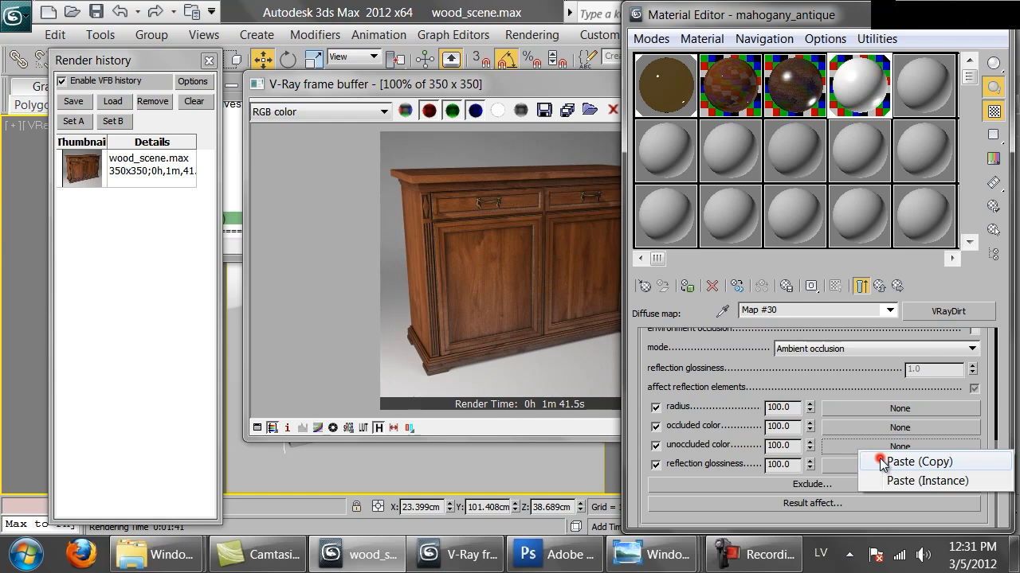
left_click(876, 462)
Load the Mahogany_natural.png bitmap into the outer VRayDirt's occluded color slot and return to the VRayDirt level.
left_click_drag(841, 383, 909, 443)
scroll(904, 438, "down", 5)
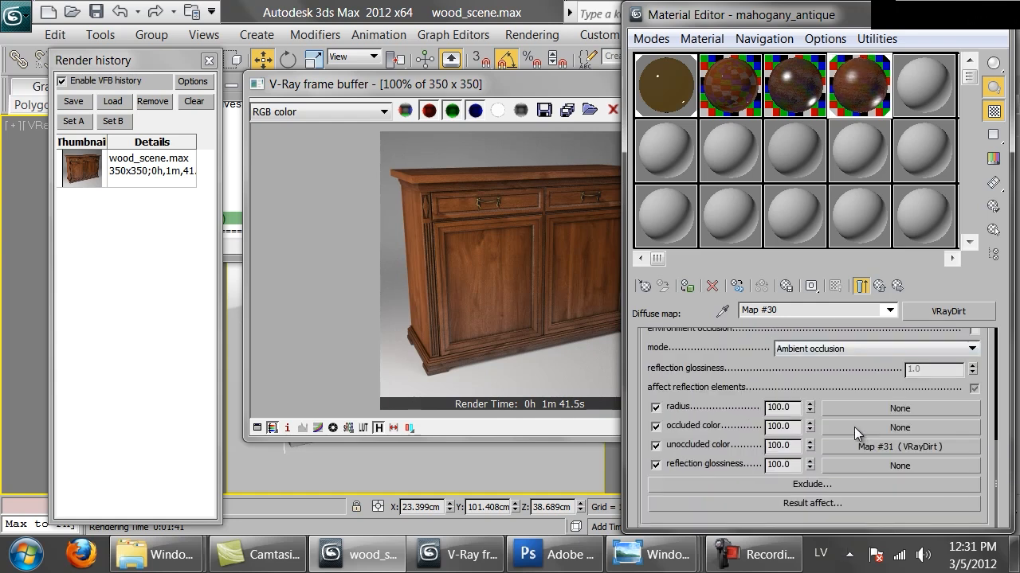
left_click(853, 427)
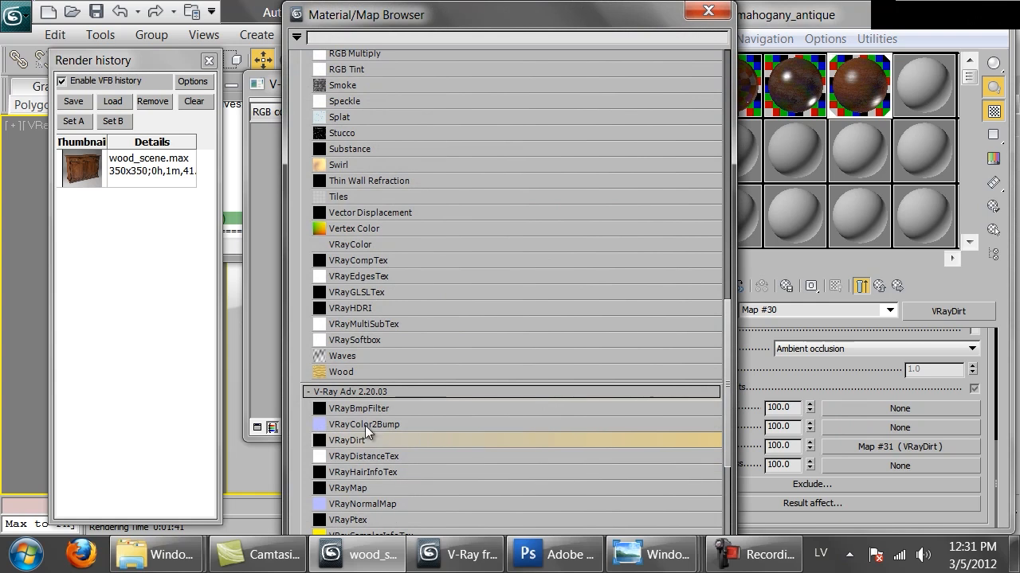
scroll(364, 281, "up", 4)
scroll(323, 126, "up", 6)
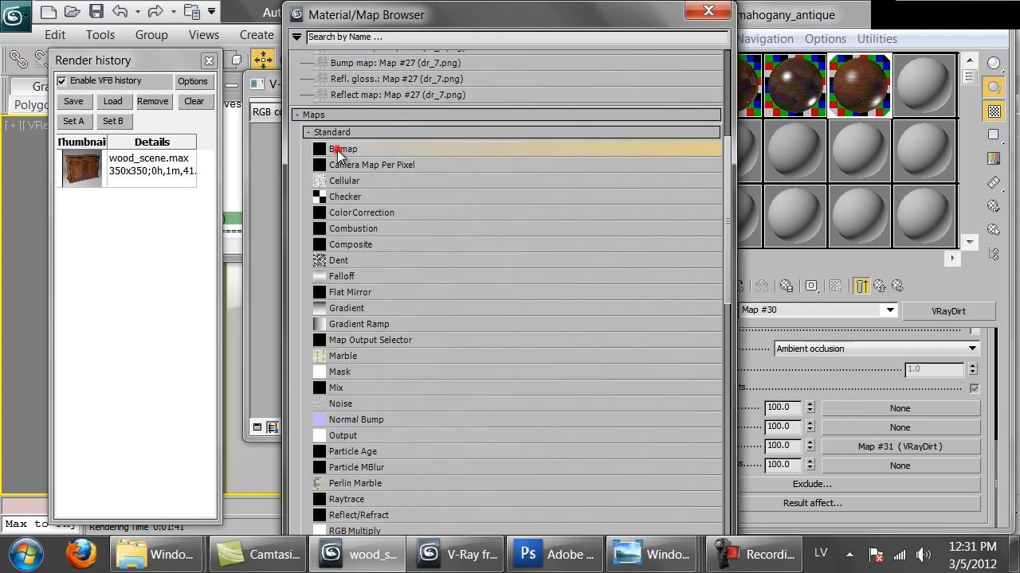
double_click(337, 150)
left_click(182, 275)
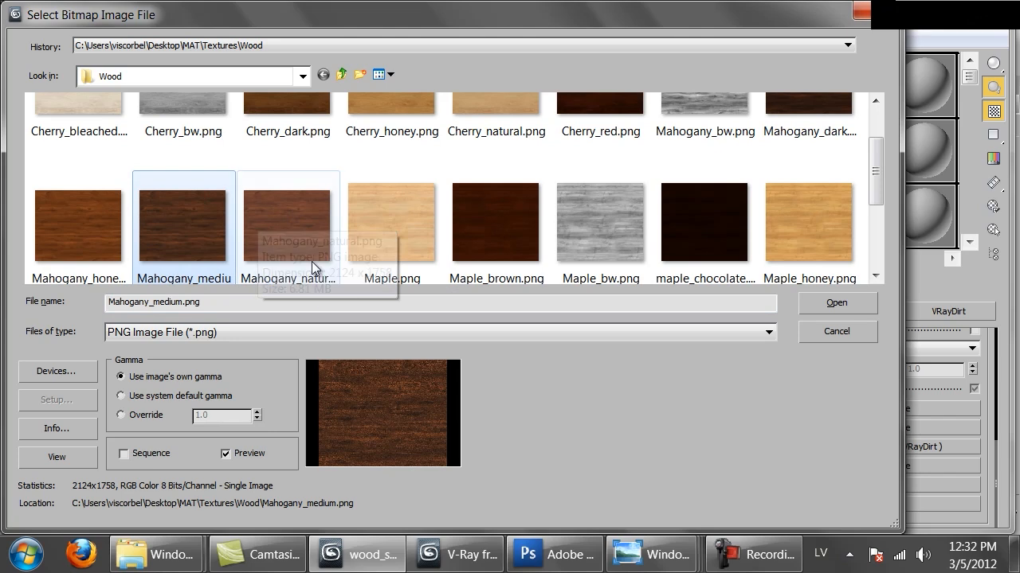
double_click(302, 233)
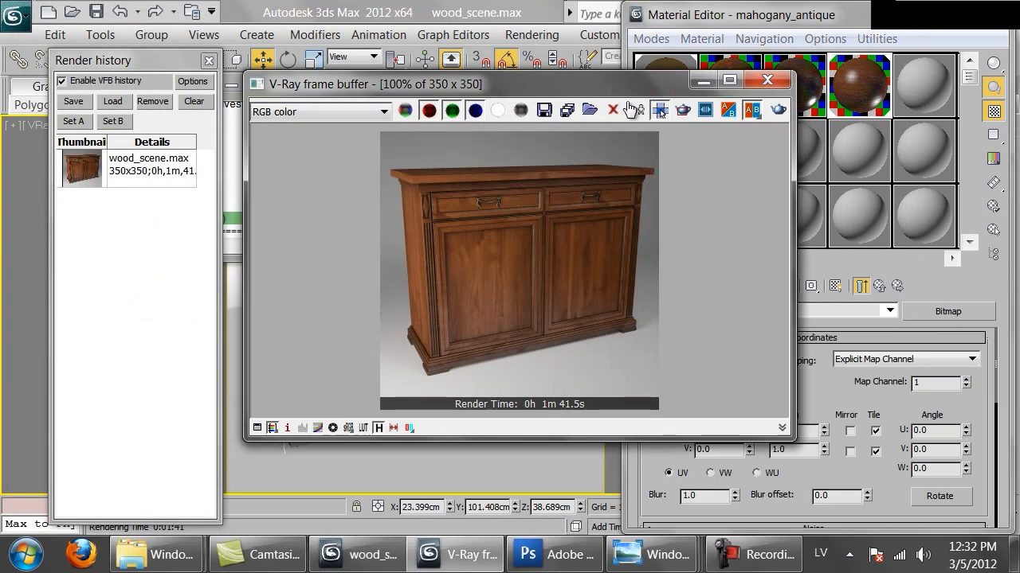
left_click(879, 285)
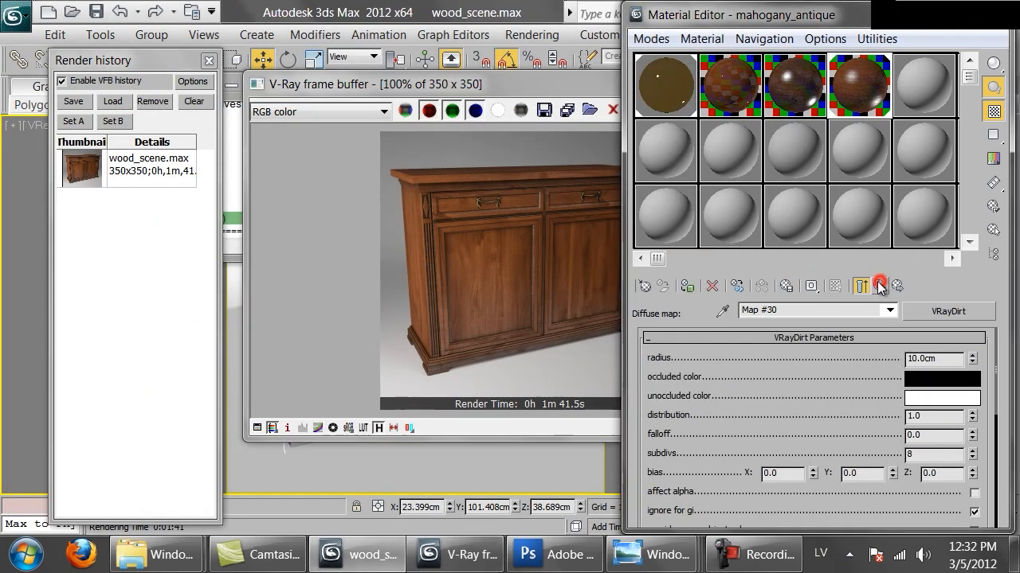
Clear the Mahogany_natural.png bitmap from the outer VRayDirt's occluded color slot.
left_click(458, 277)
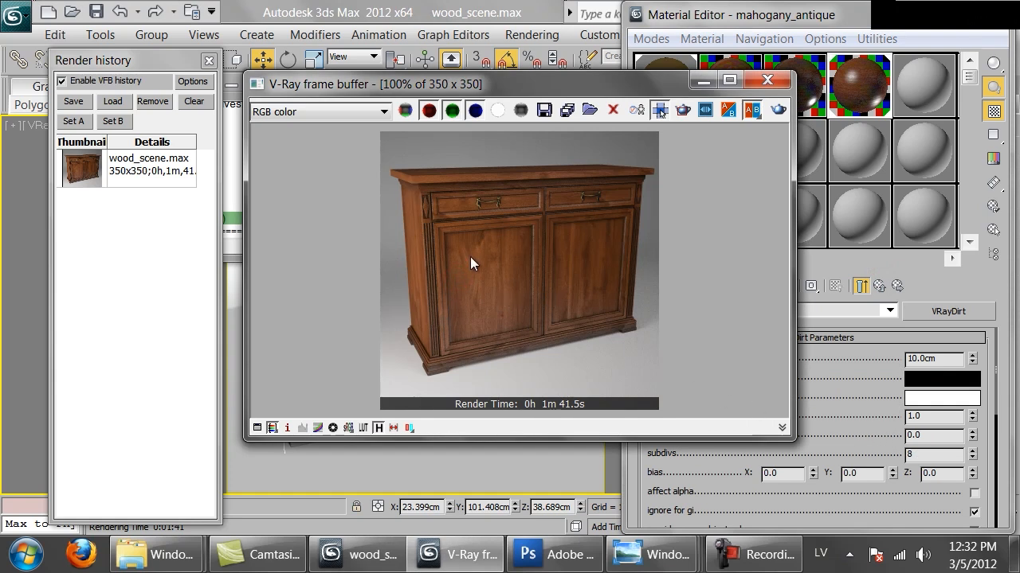
left_click_drag(869, 434, 836, 172)
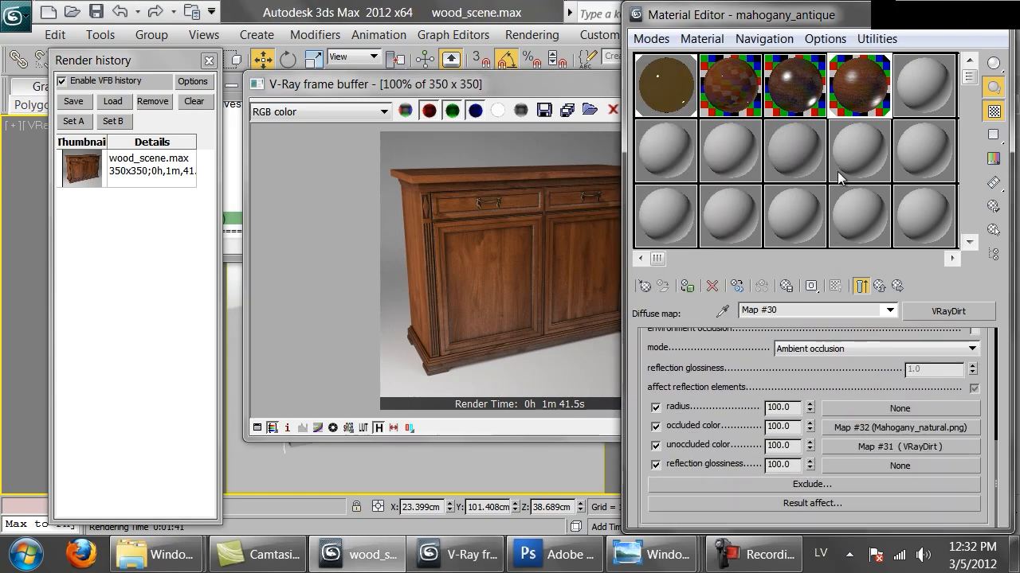
scroll(877, 407, "up", 10)
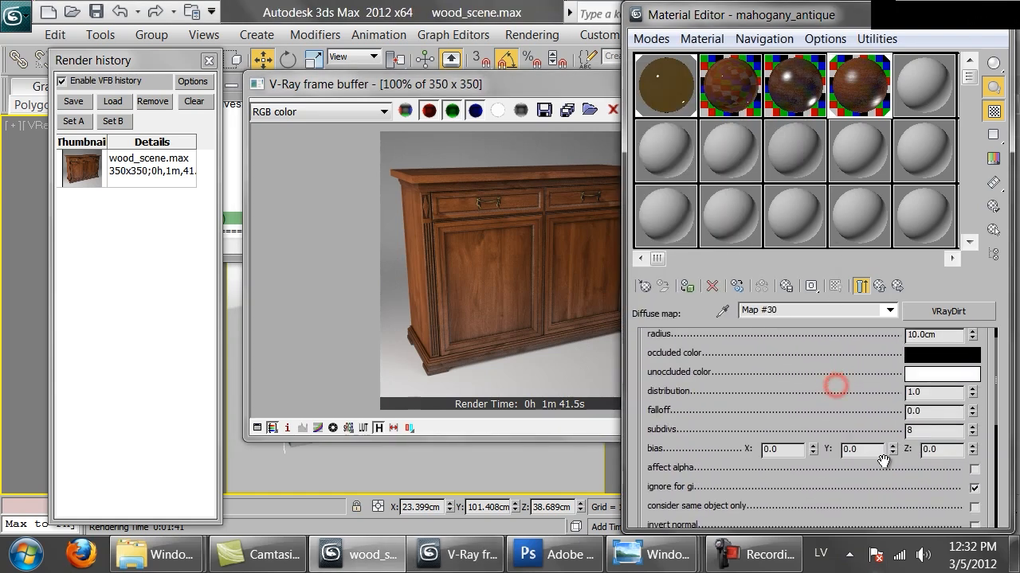
double_click(953, 359)
left_click_drag(797, 411, 762, 191)
right_click(893, 454)
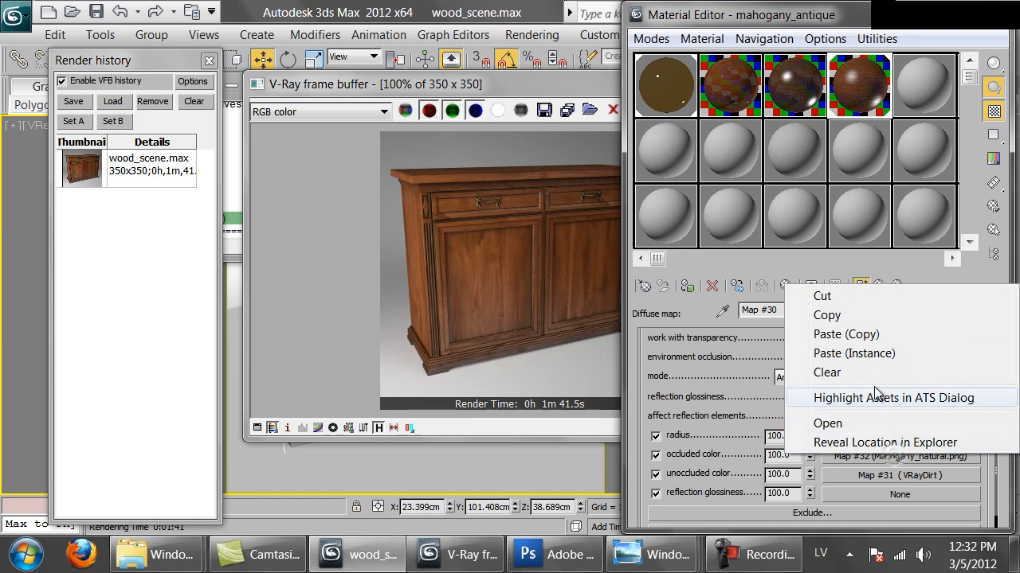
left_click(830, 373)
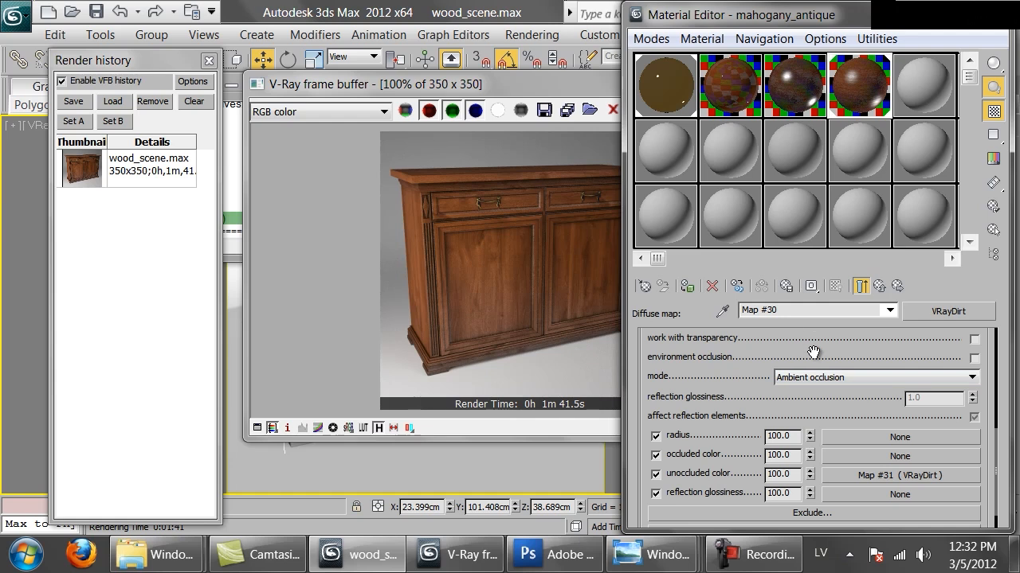
Turn on invert normal for the outer VRayDirt map so it affects outer edges instead of crevices.
scroll(813, 352, "up", 5)
scroll(828, 406, "down", 1)
scroll(822, 392, "up", 1)
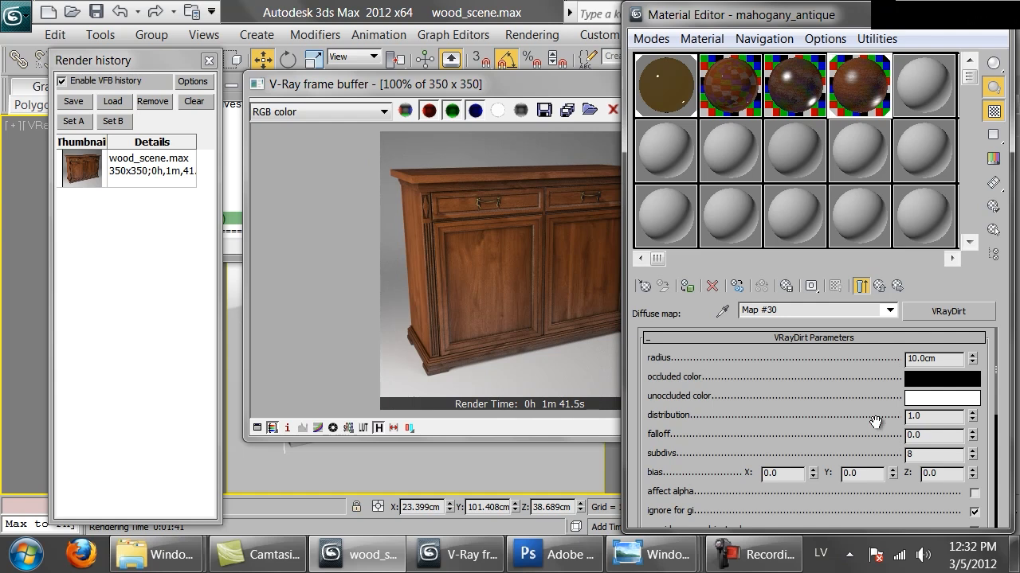
left_click_drag(862, 430, 844, 339)
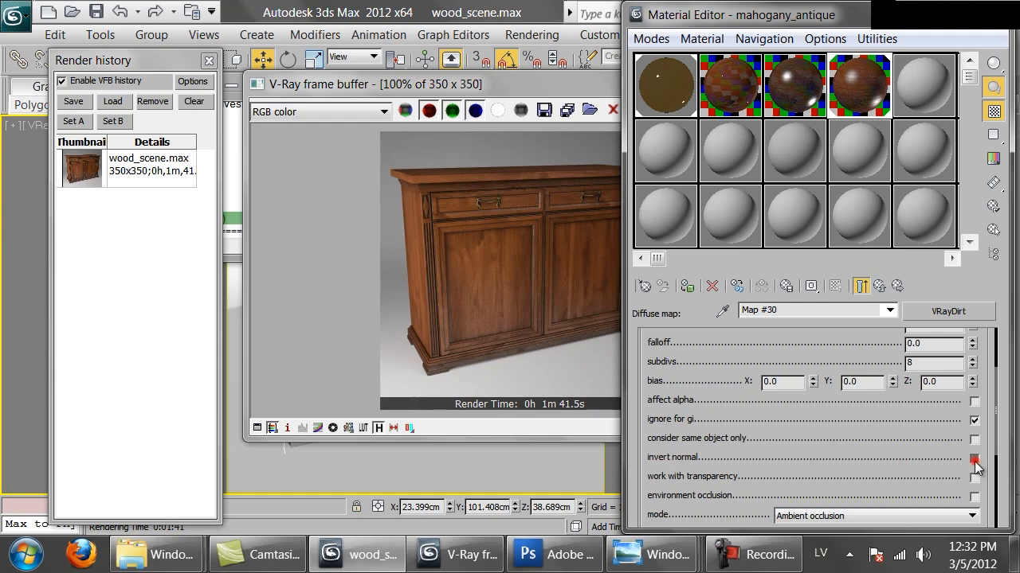
left_click_drag(682, 367, 690, 518)
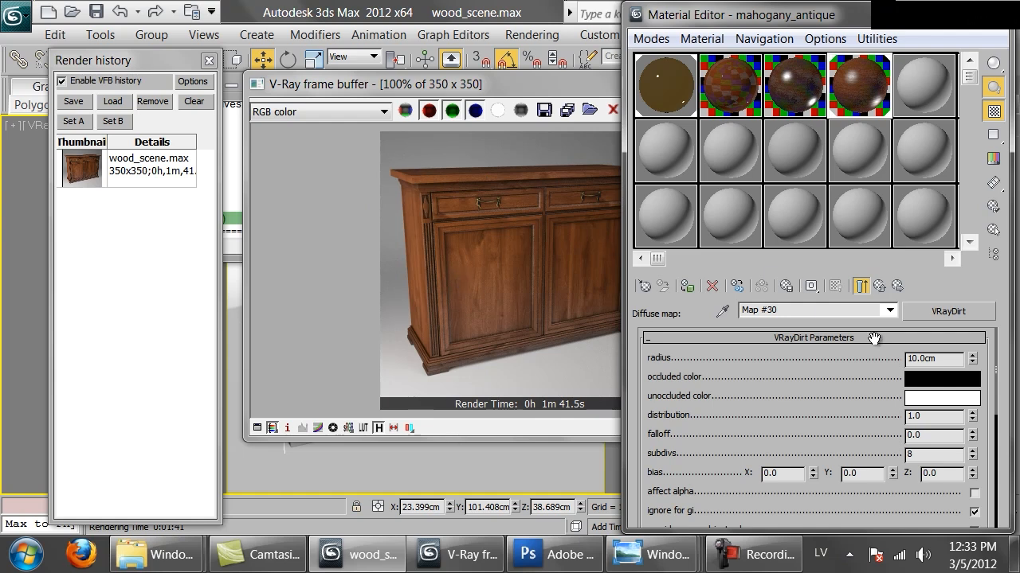
Set the outer VRayDirt's occluded color to pure red (255, 0, 0).
left_click(928, 379)
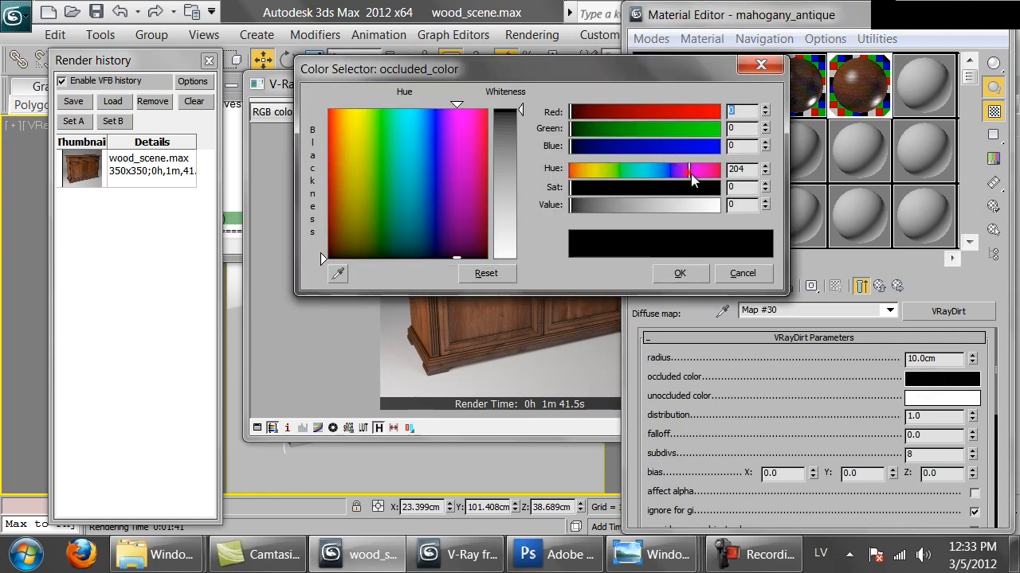
left_click_drag(705, 188, 757, 195)
left_click_drag(688, 205, 747, 208)
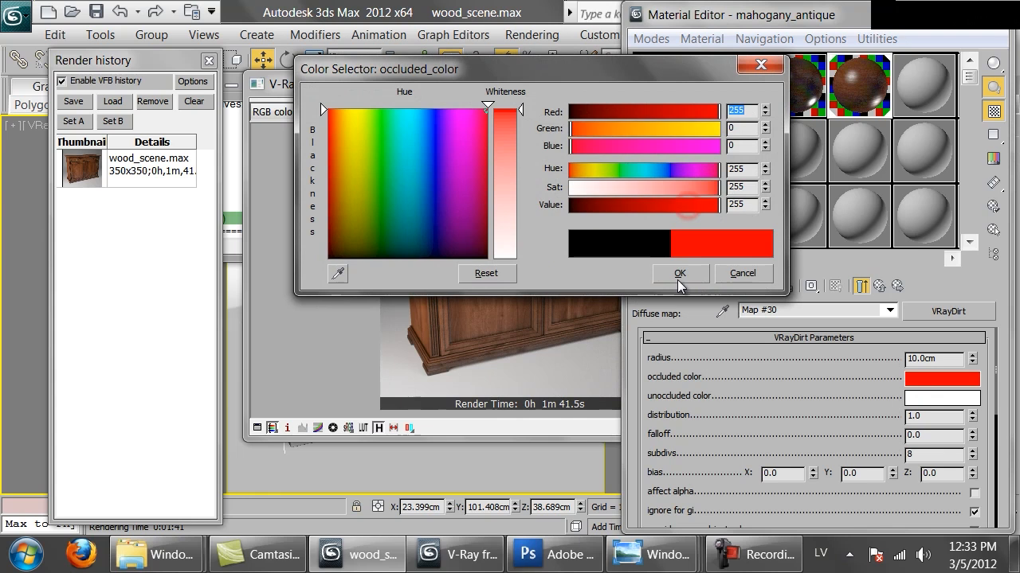
left_click(678, 279)
Start a region render around the cabinet's left drawer and upper left door, and cancel it partway.
left_click(477, 269)
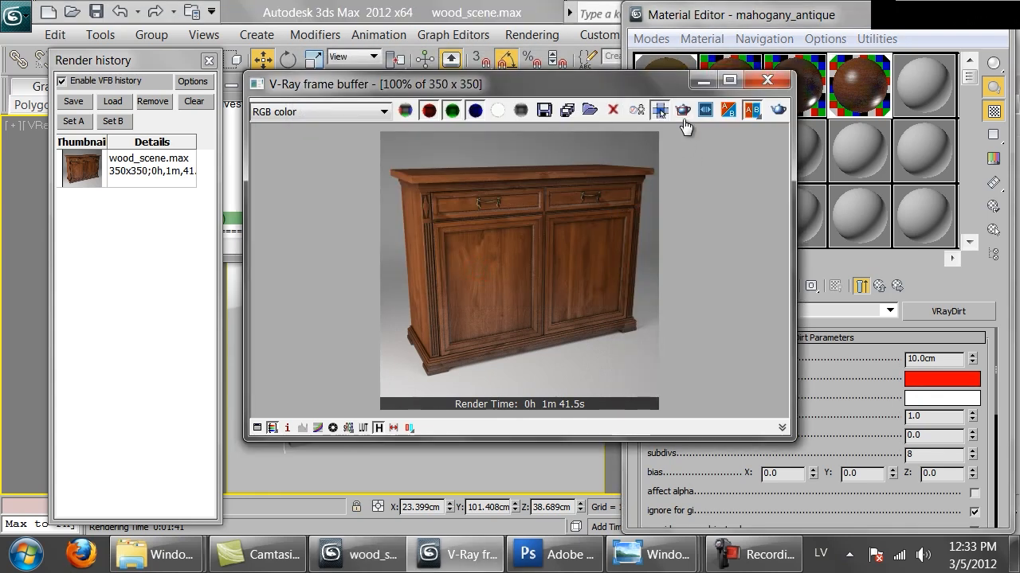
left_click_drag(537, 152, 384, 291)
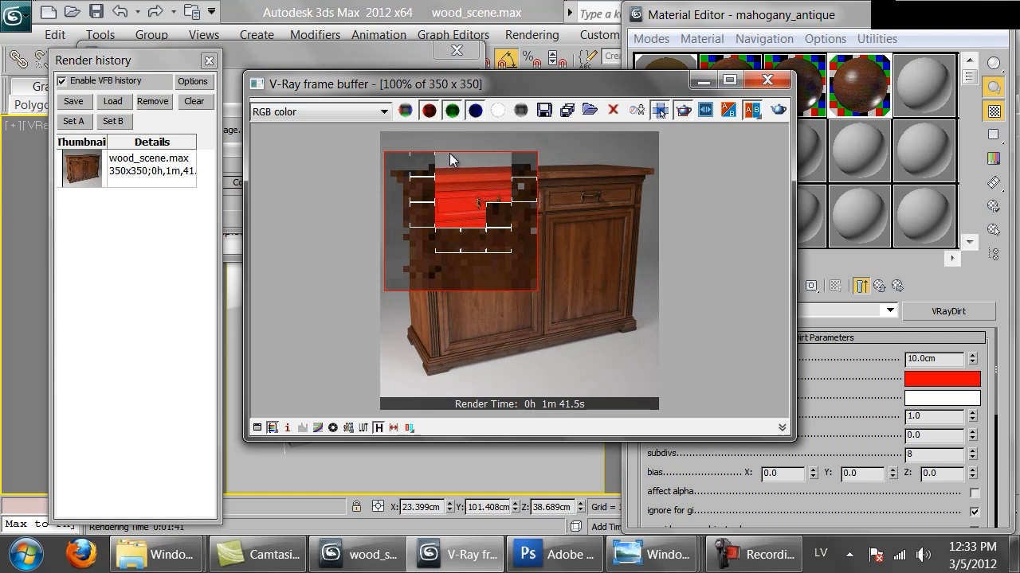
left_click(377, 53)
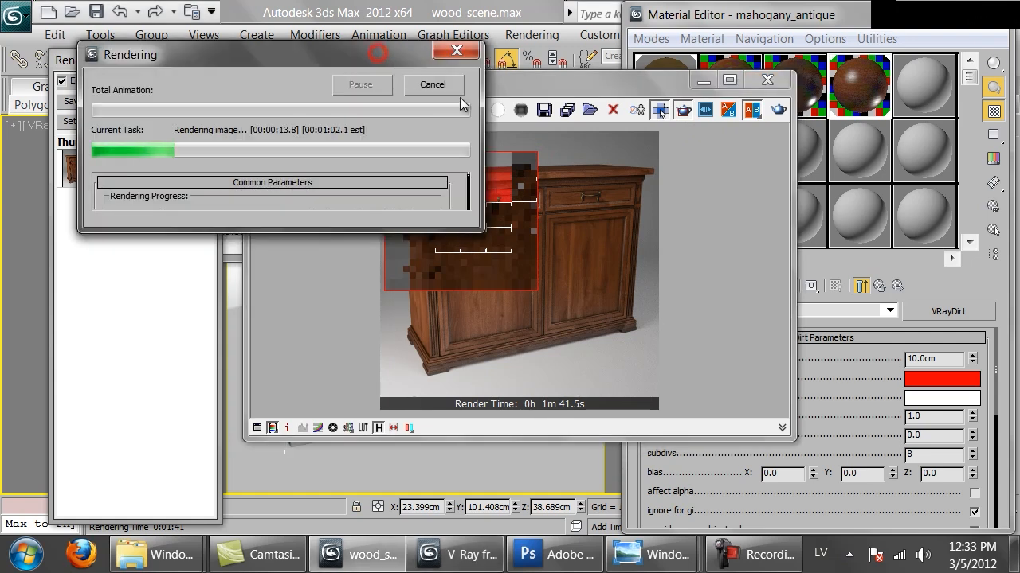
left_click(449, 86)
Set the outer VRayDirt's radius to 0.5 cm.
left_click(941, 360)
double_click(937, 359)
type(".5")
key("Return")
Render the marked region again and examine the red edge effect on the drawer and door at 200% zoom.
left_click(603, 164)
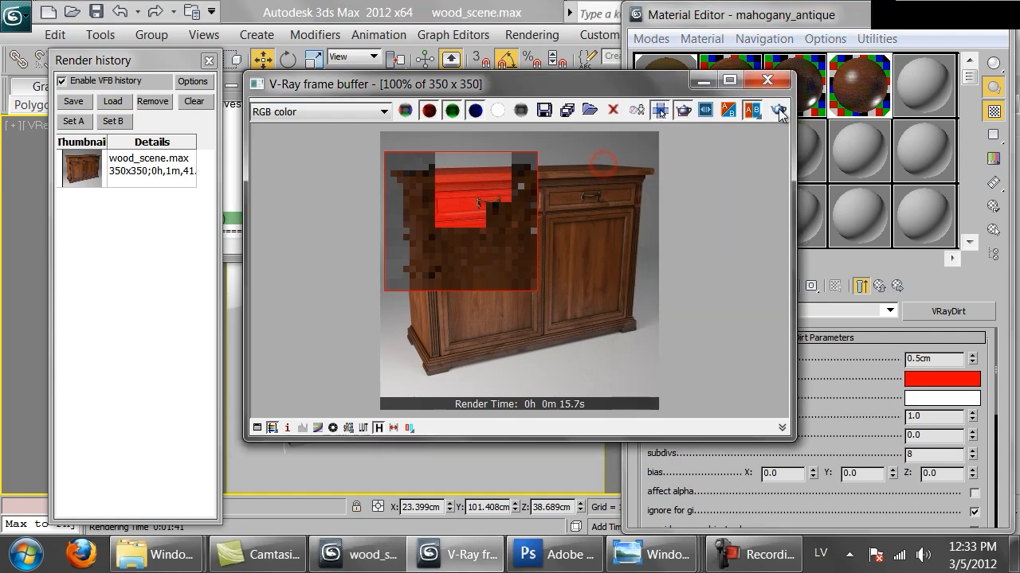
left_click(779, 112)
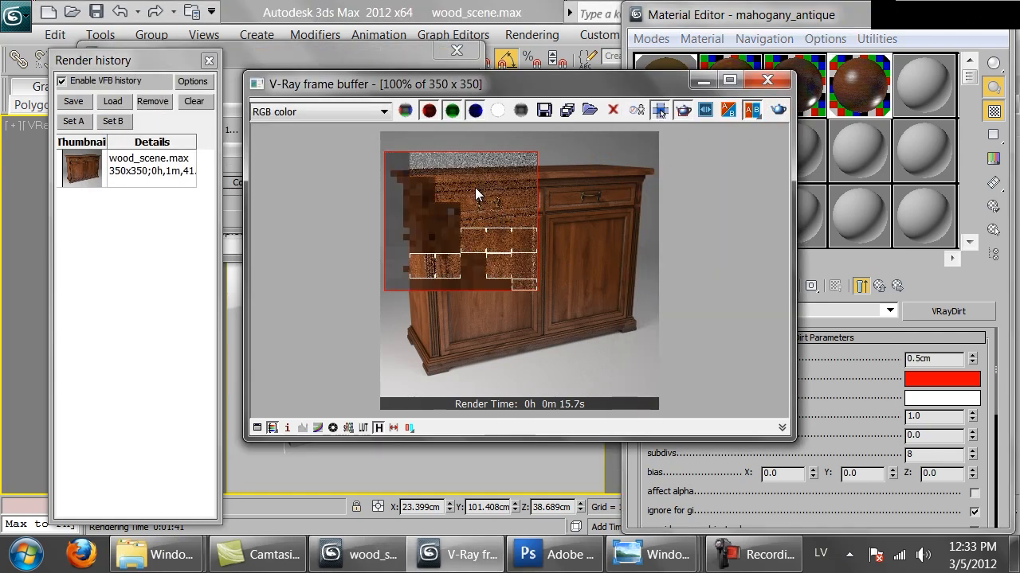
scroll(467, 194, "up", 1)
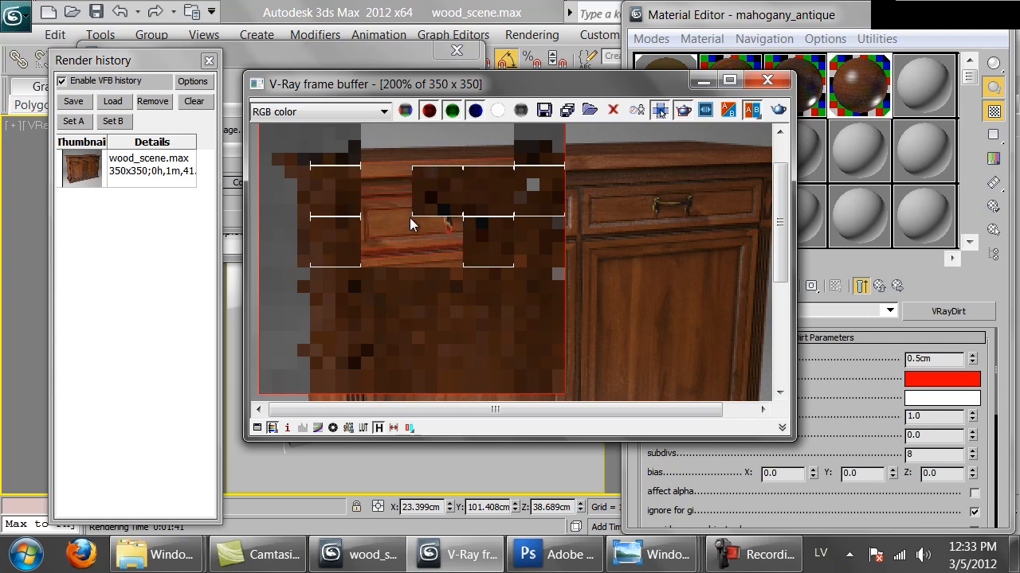
middle_click_drag(394, 231, 454, 264)
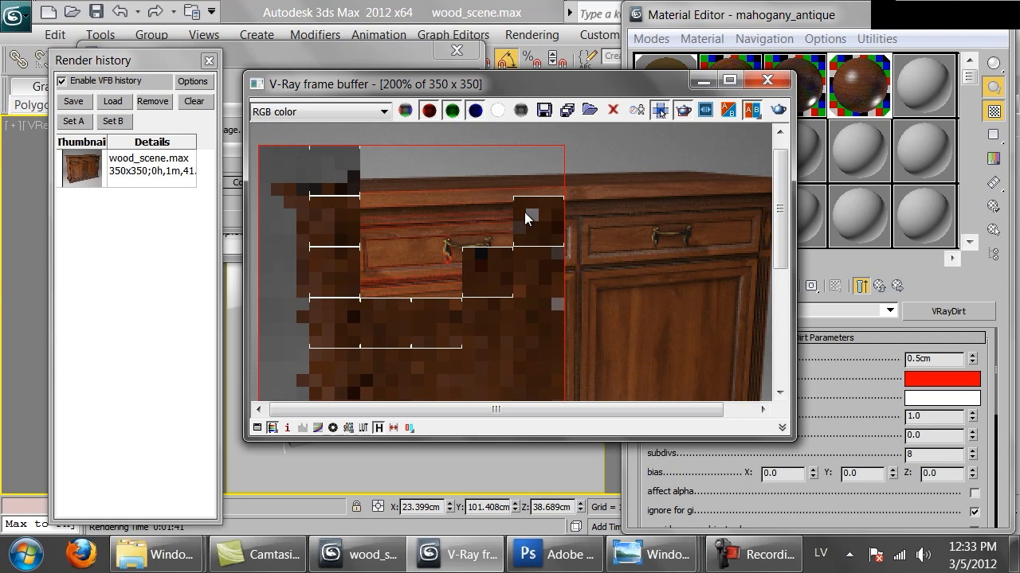
middle_click_drag(415, 294, 430, 250)
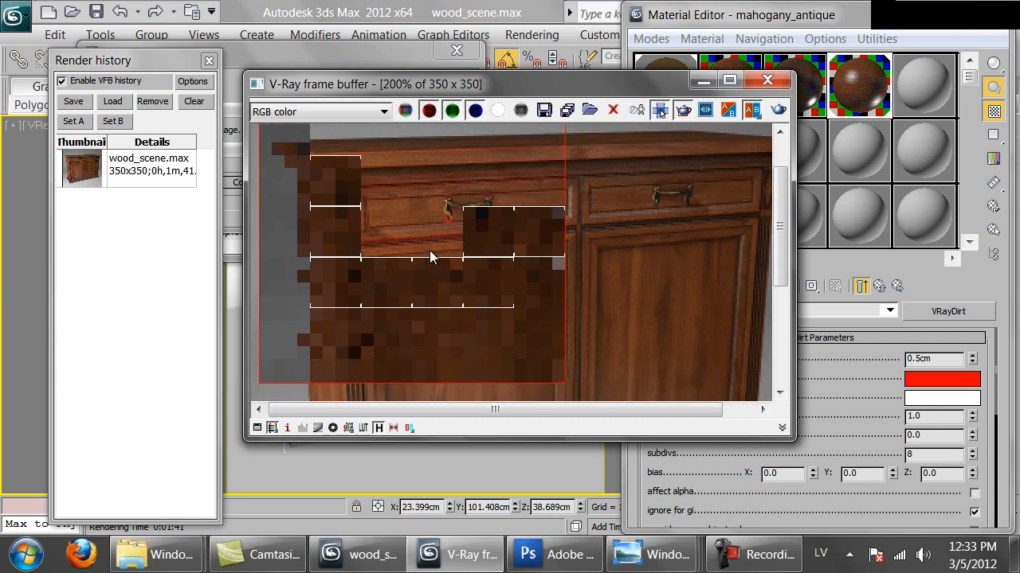
double_click(385, 270)
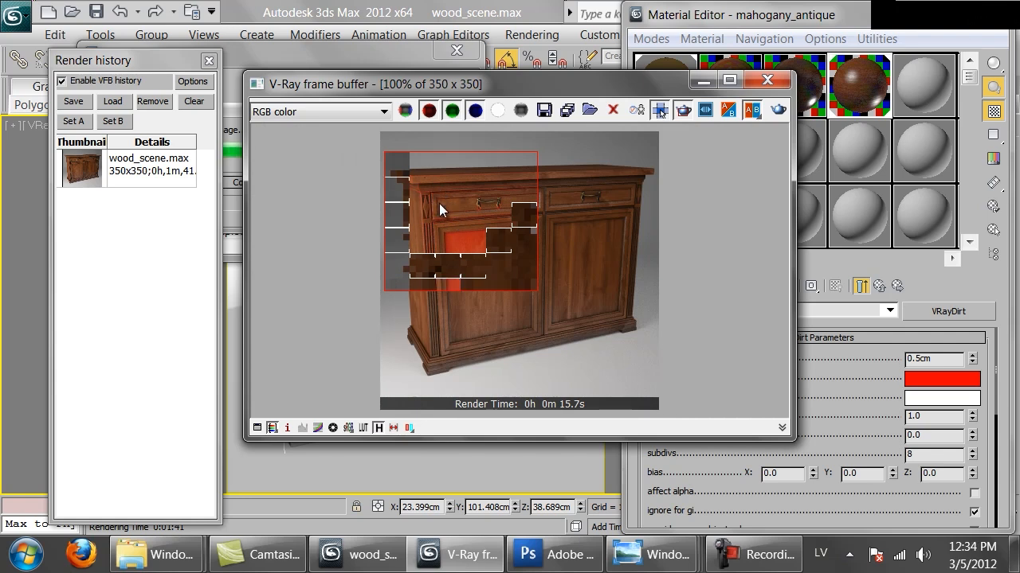
scroll(439, 203, "up", 1)
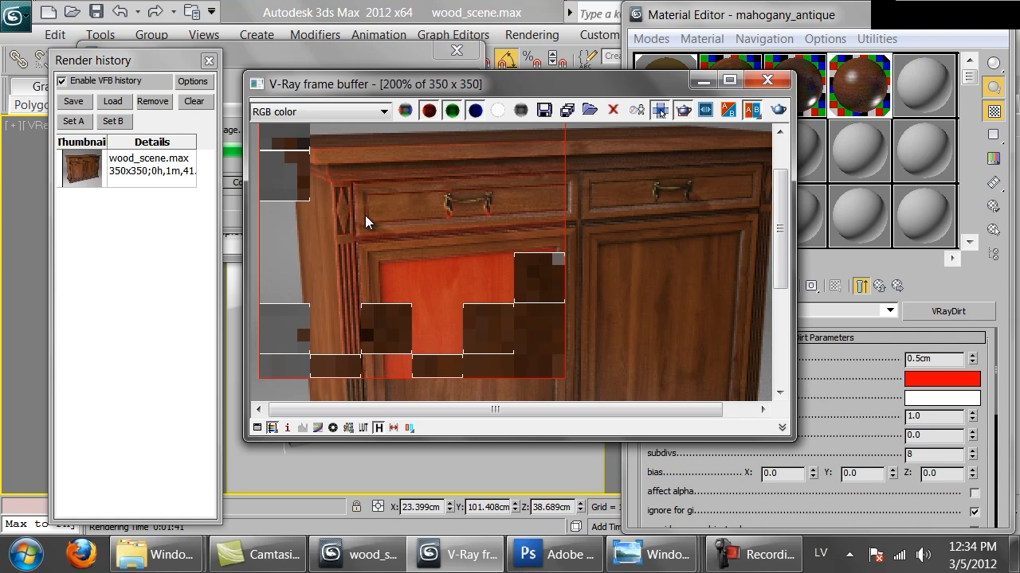
Inspect the region render around the cabinet top, left drawer edges and left door panel.
middle_click_drag(397, 197, 389, 257)
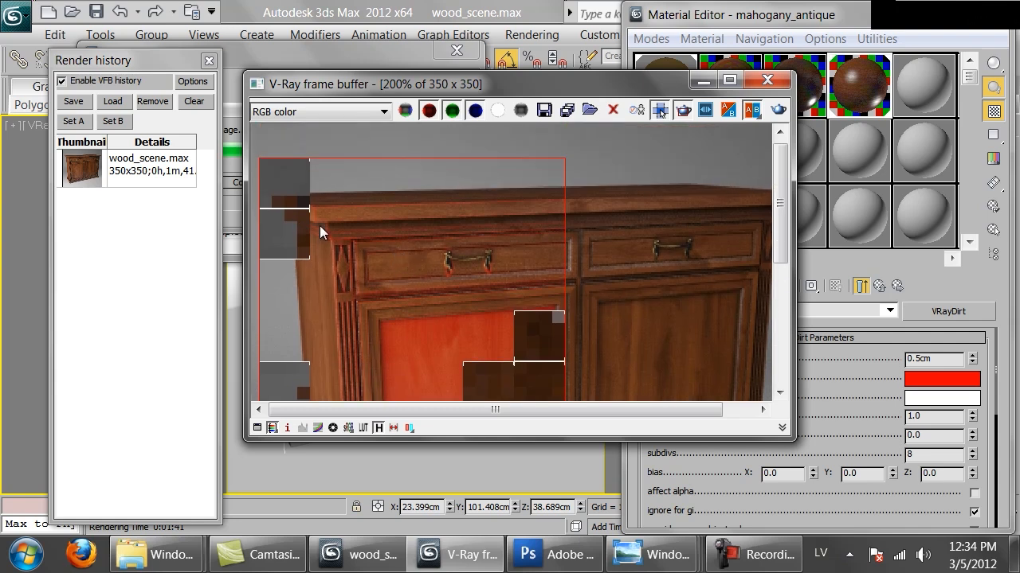
middle_click_drag(505, 337, 496, 164)
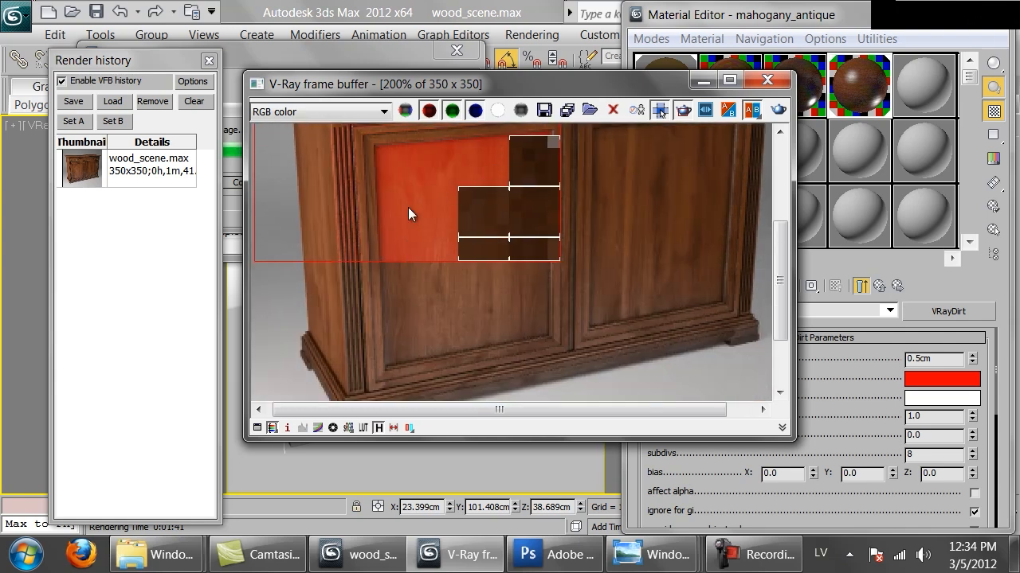
middle_click_drag(427, 210, 442, 263)
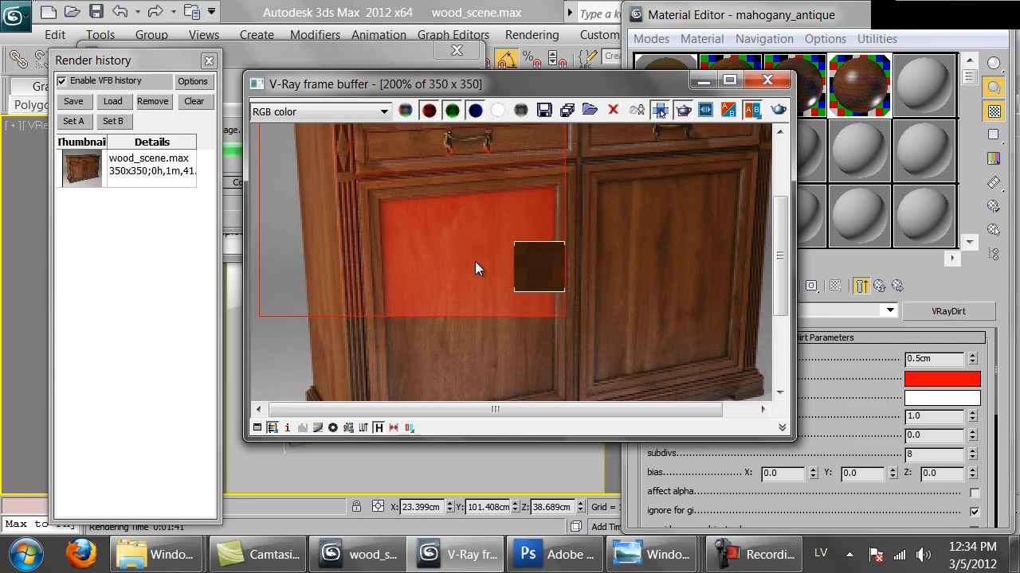
middle_click_drag(446, 192, 485, 235)
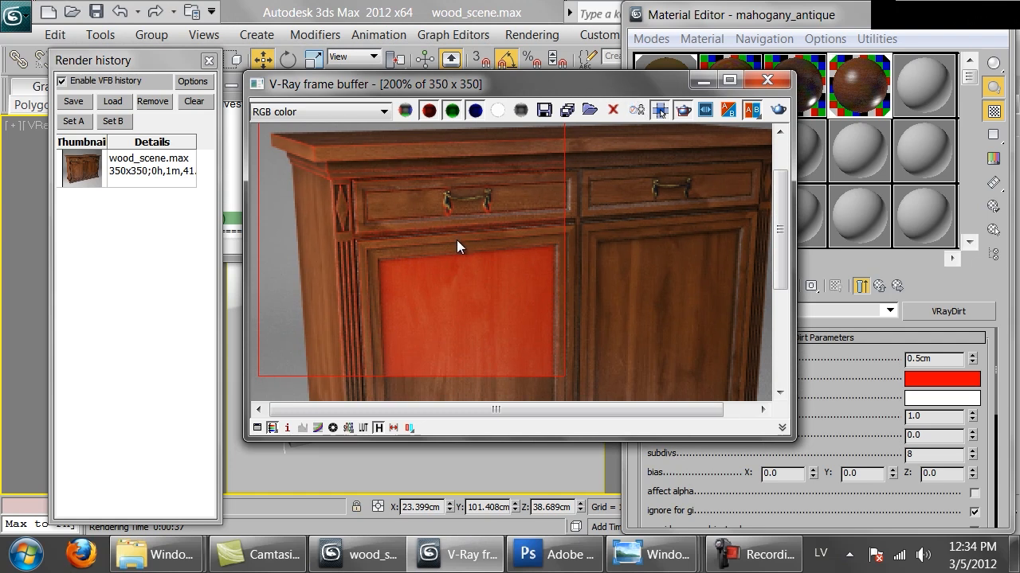
left_click_drag(526, 83, 500, 89)
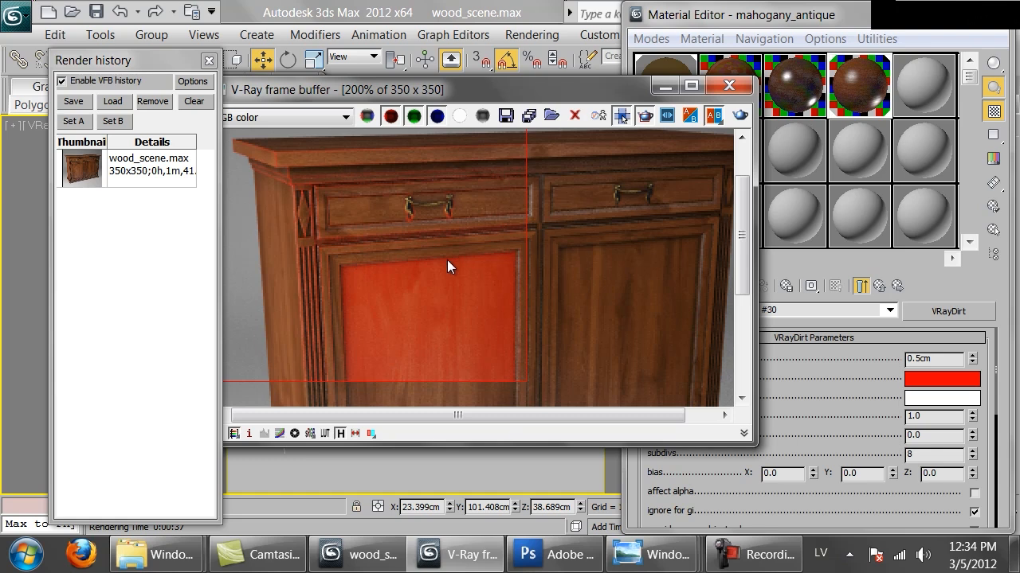
scroll(409, 235, "up", 1)
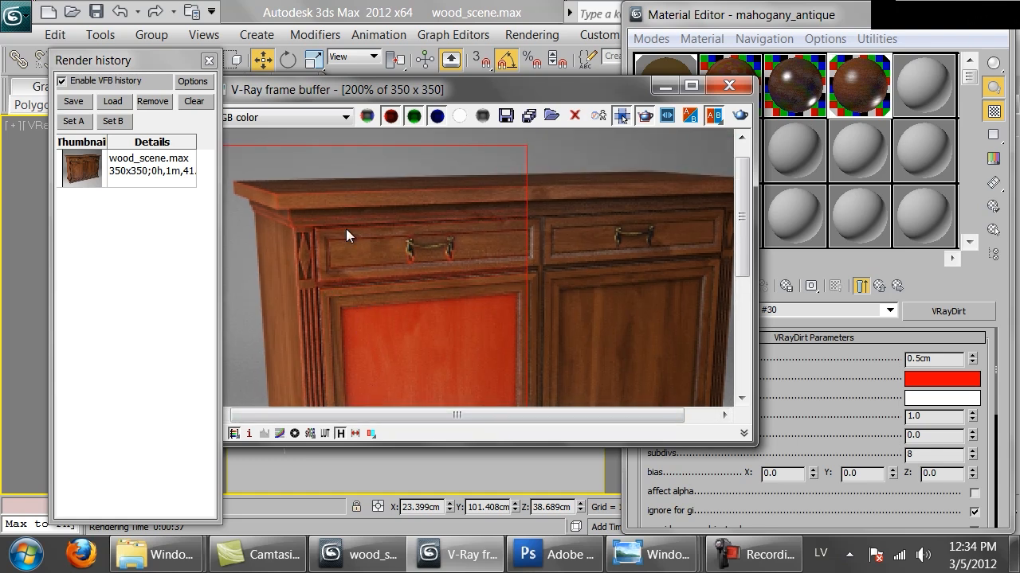
Copy mahogany_antique to the empty fifth sample slot and replace the copy's outer VRayDirt diffuse map with the nested VRayDirt map.
double_click(837, 95)
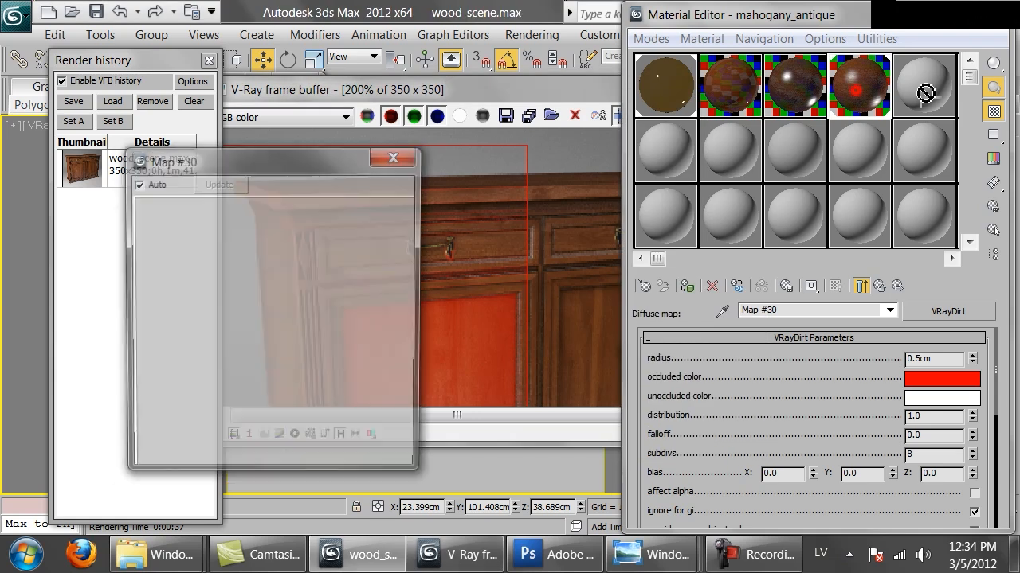
left_click(926, 90)
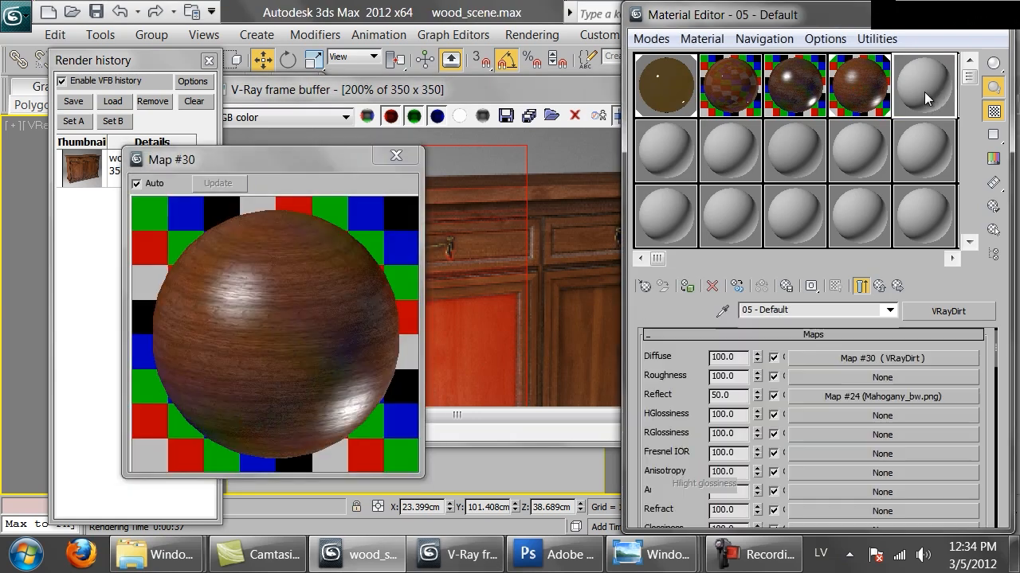
left_click(808, 420)
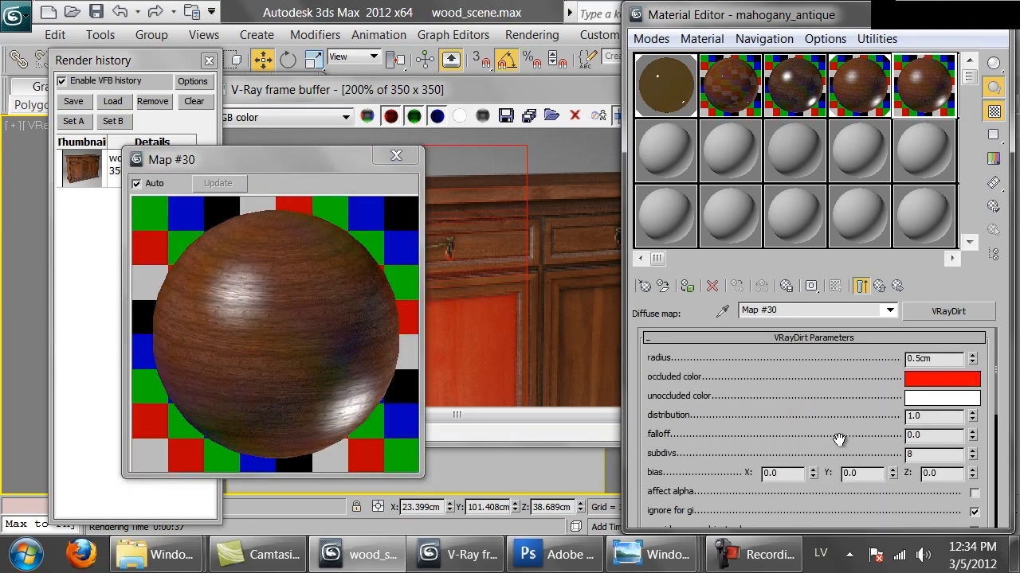
scroll(838, 430, "down", 5)
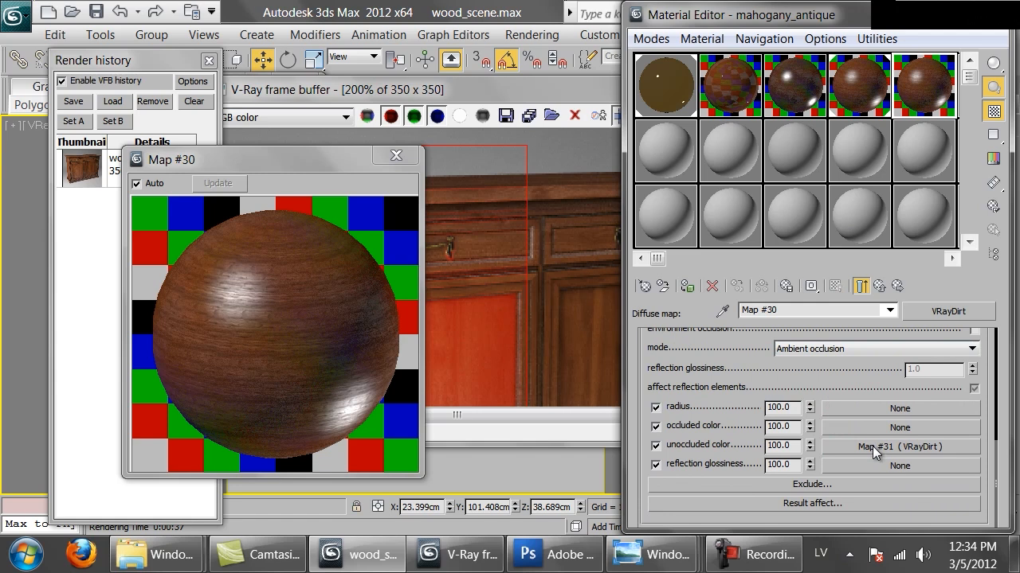
right_click(872, 448)
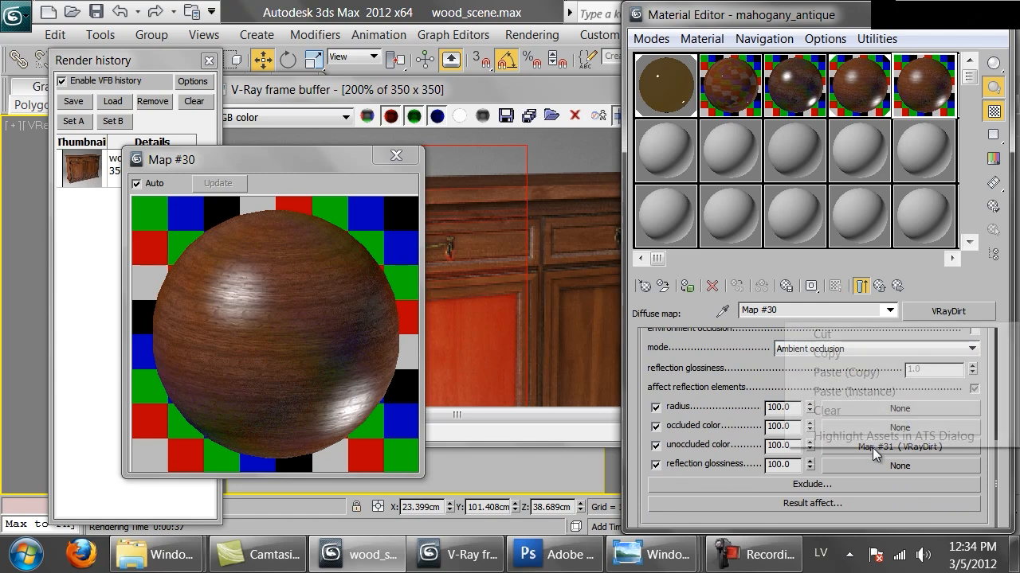
left_click(852, 336)
left_click(878, 288)
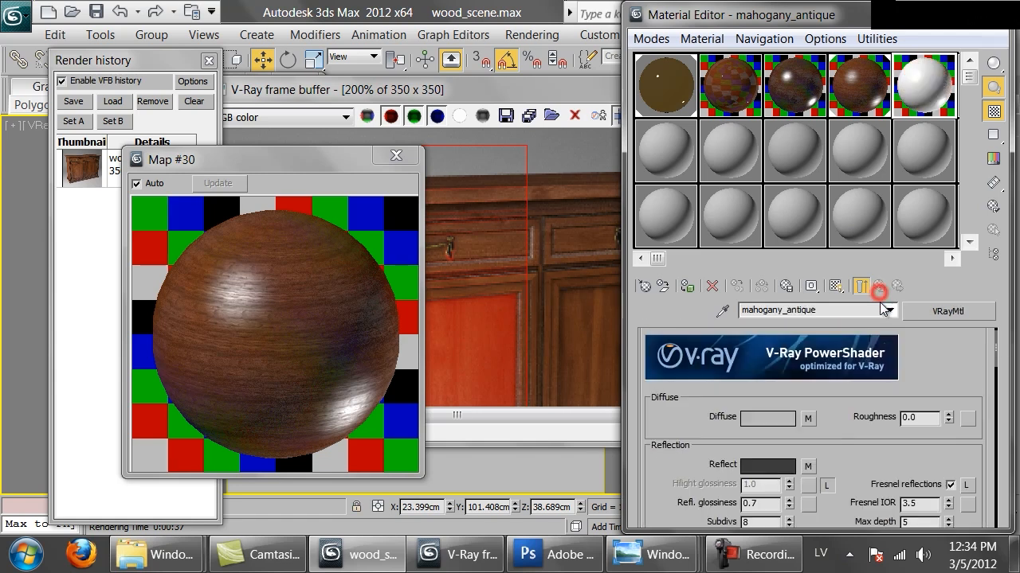
right_click(807, 419)
left_click(852, 472)
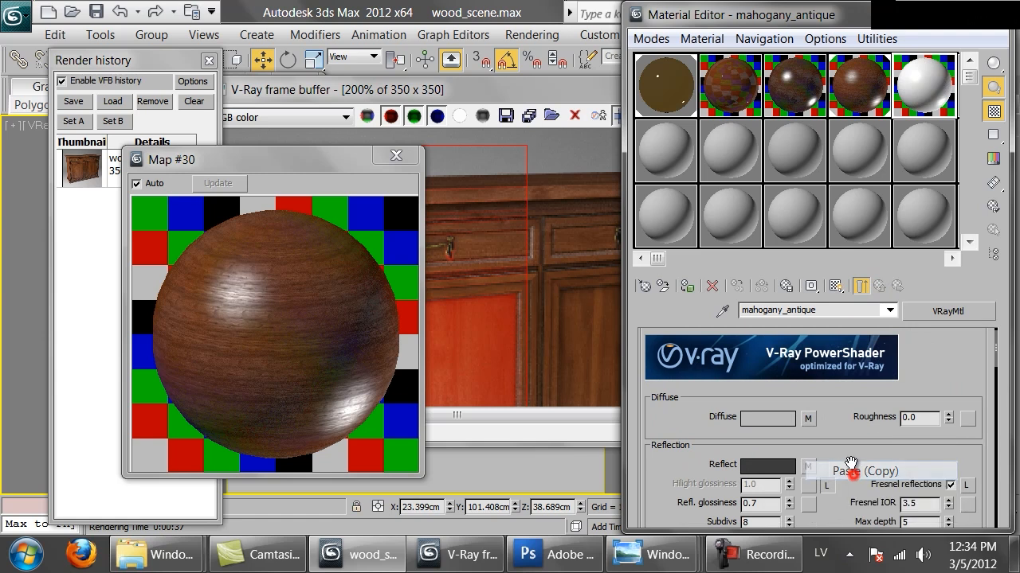
left_click(403, 154)
Set the number of sub-materials in the cabinet's Multi/Sub-Object material to 3.
left_click_drag(445, 87, 297, 231)
left_click(593, 229)
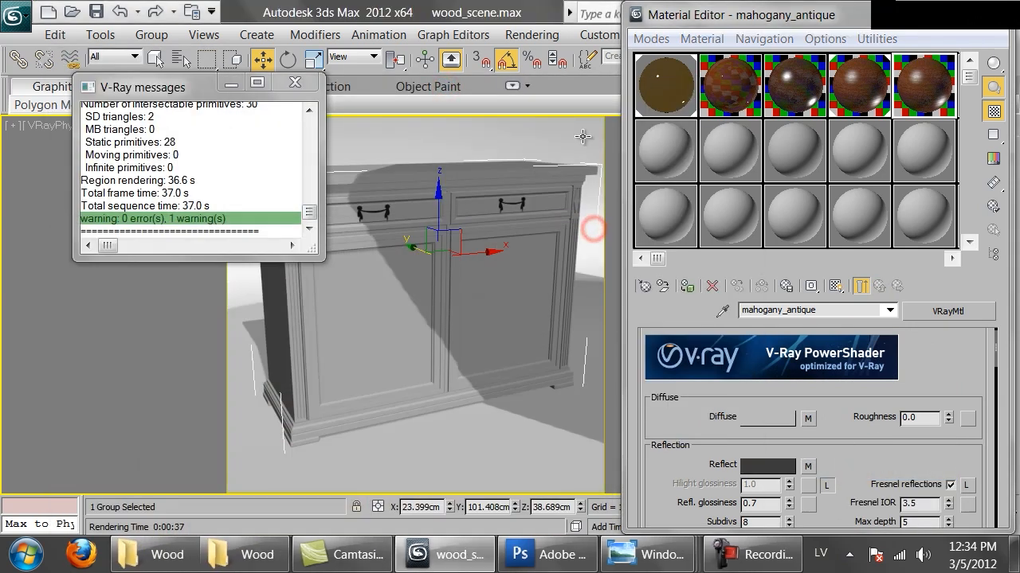
left_click(658, 90)
left_click(879, 285)
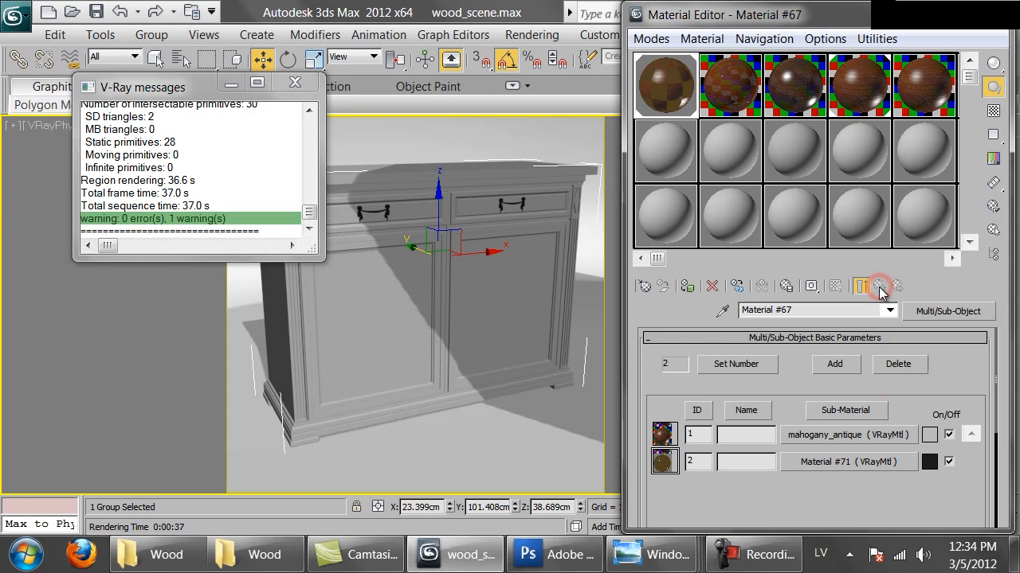
left_click(917, 310)
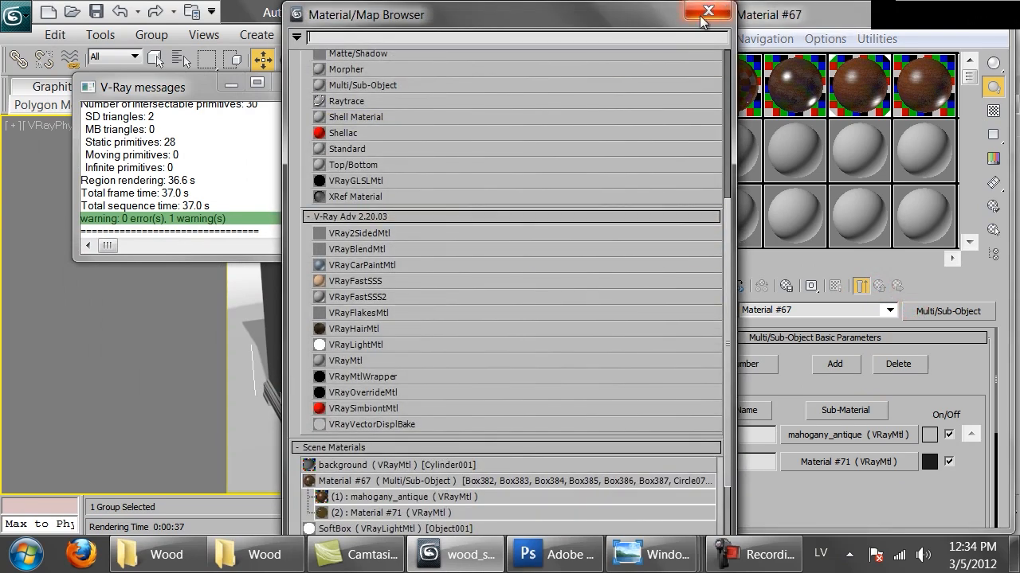
left_click(708, 10)
left_click(755, 364)
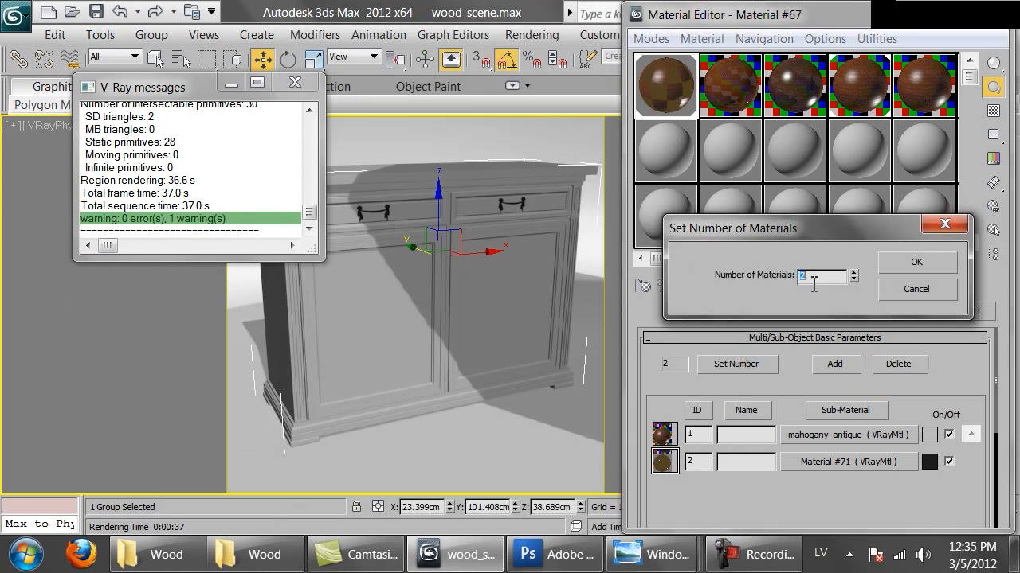
left_click(916, 266)
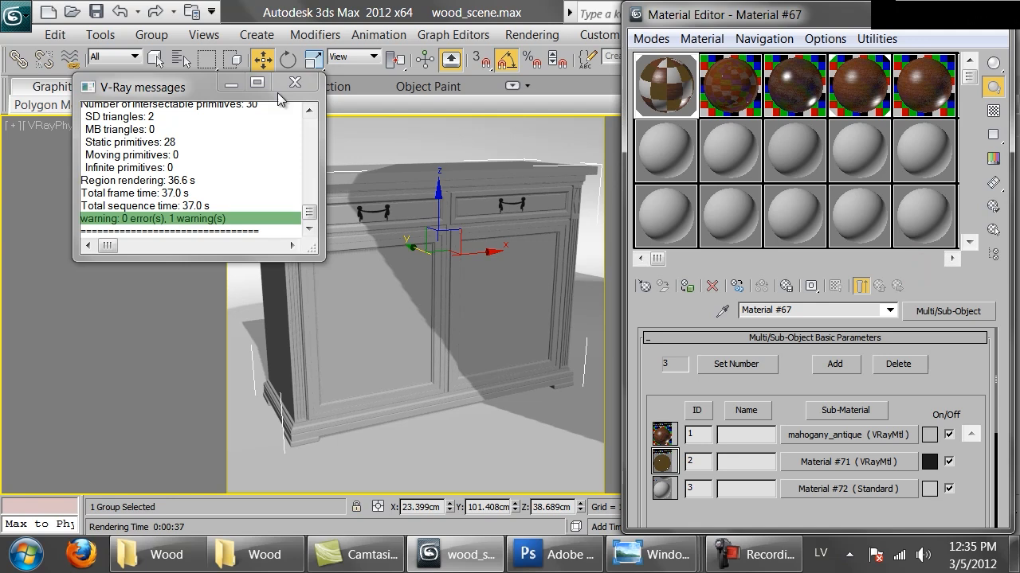
Open the cabinet group, select both door objects and add an Edit Poly modifier to them.
left_click(152, 34)
left_click(179, 102)
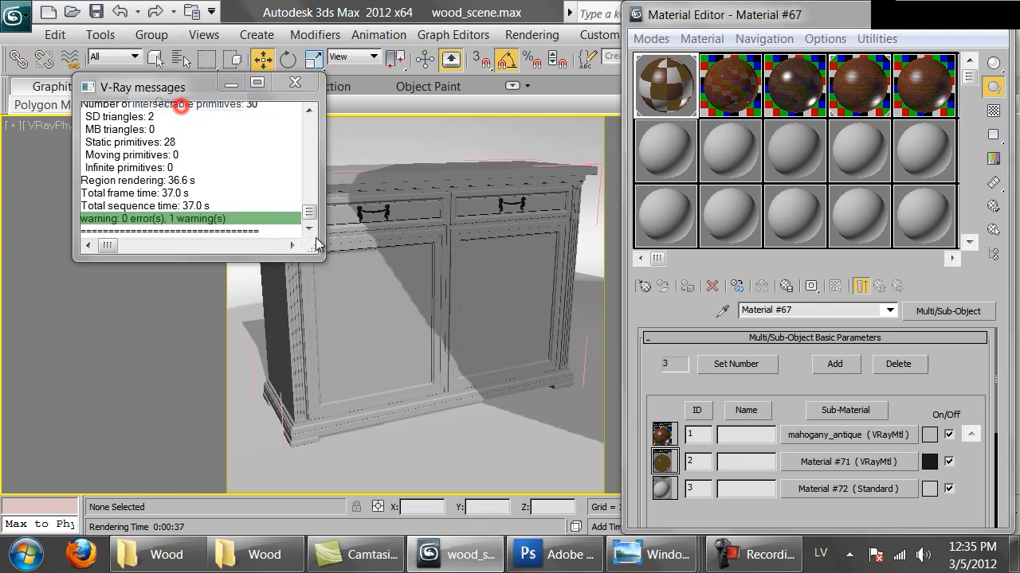
left_click(387, 315)
left_click_drag(865, 12, 861, 415)
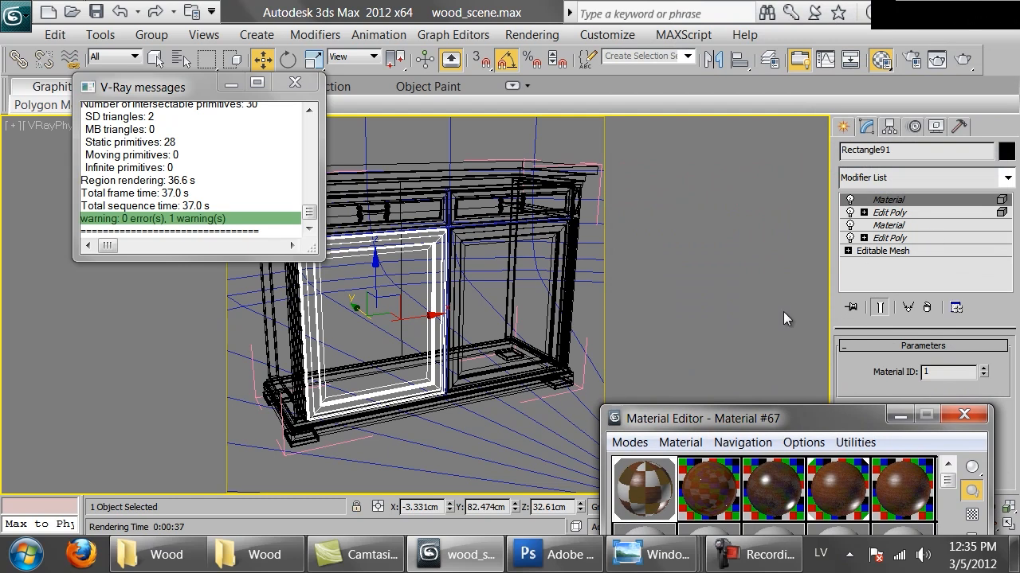
left_click(469, 382, "ctrl")
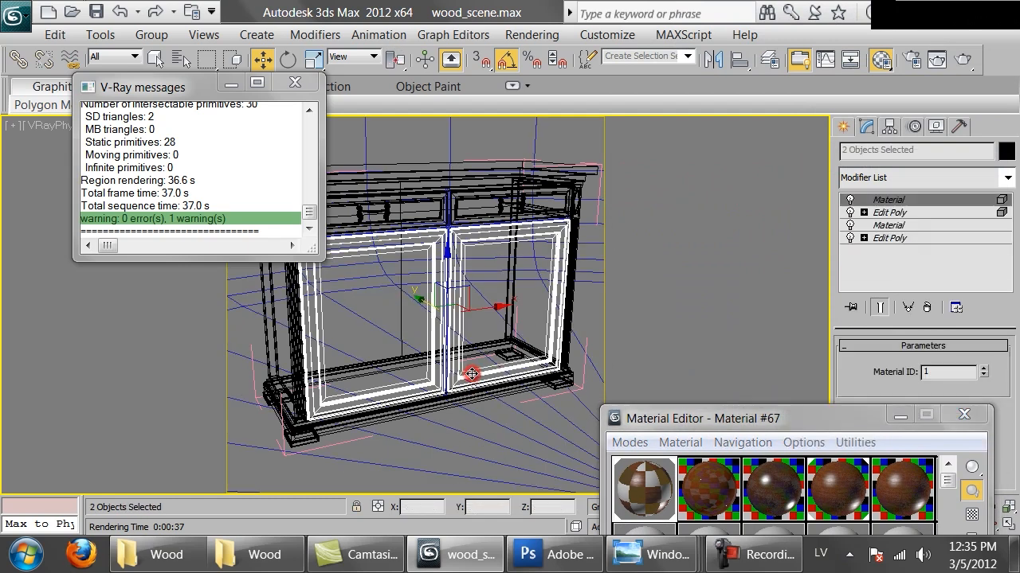
left_click(908, 185)
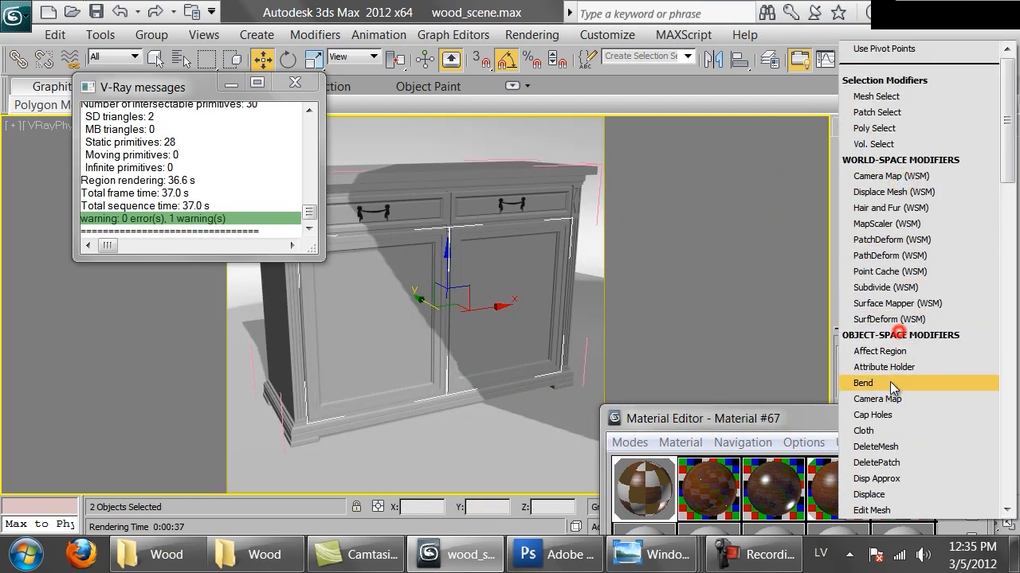
scroll(876, 484, "down", 10)
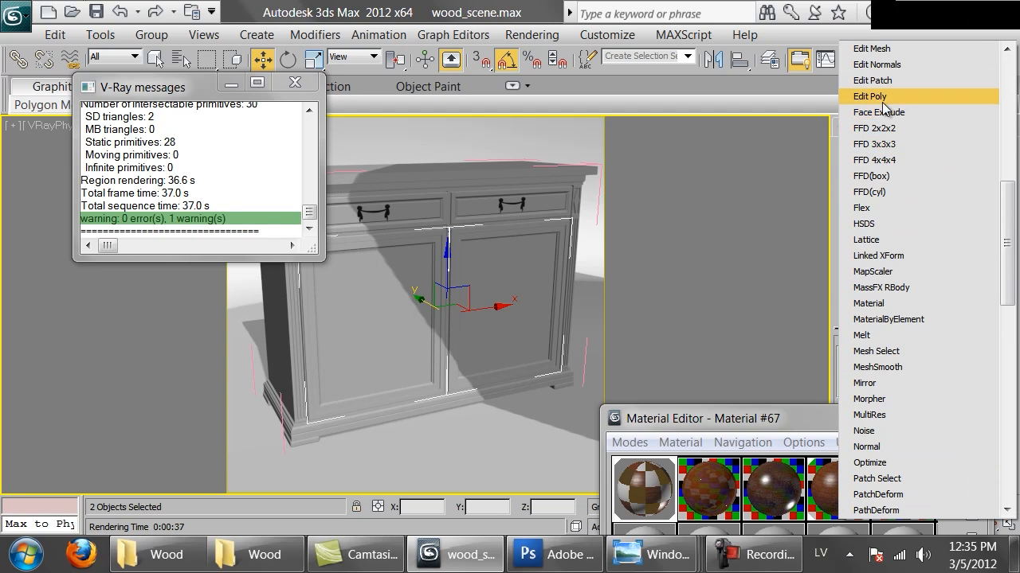
left_click(877, 112)
Select the flat center panel polygons of both doors and grow the selection twice to include the surrounding molding.
left_click_drag(854, 422, 707, 492)
key("4")
left_click(522, 305)
left_click(353, 310, "ctrl")
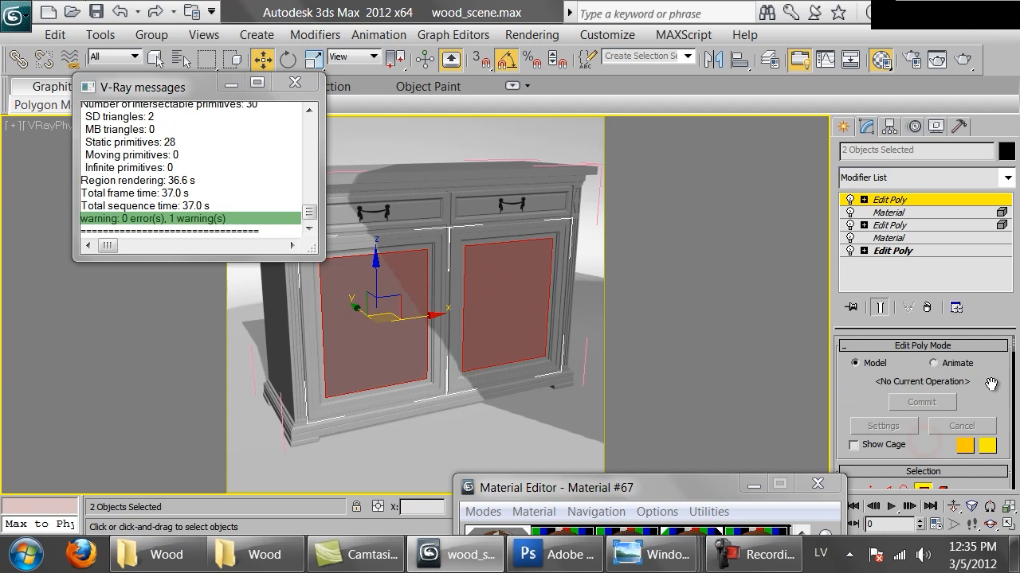
scroll(999, 378, "down", 3)
left_click(974, 437)
left_click(973, 437)
scroll(979, 392, "down", 6)
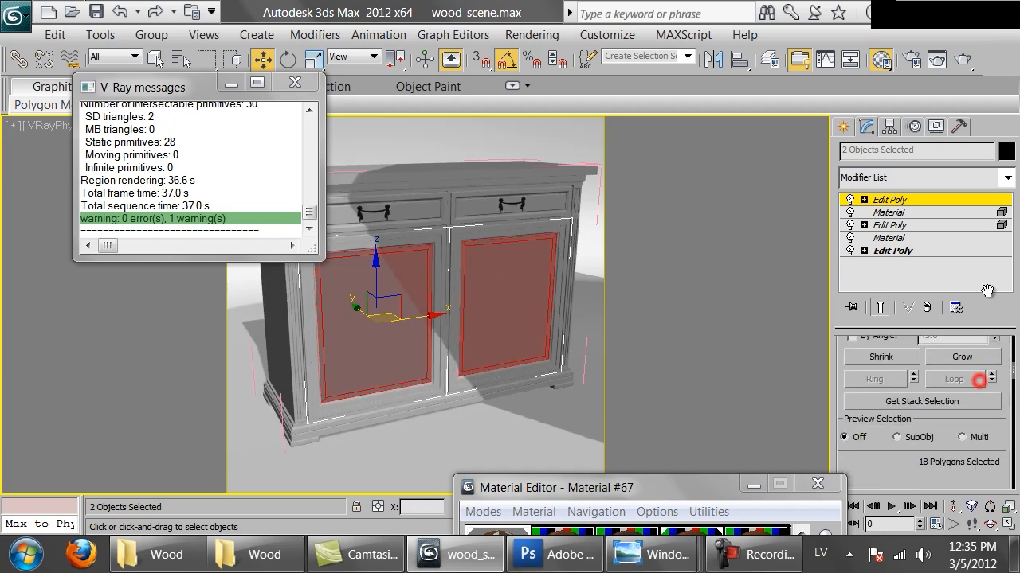
Assign material ID 3 to the selected door panel polygons.
scroll(961, 406, "down", 10)
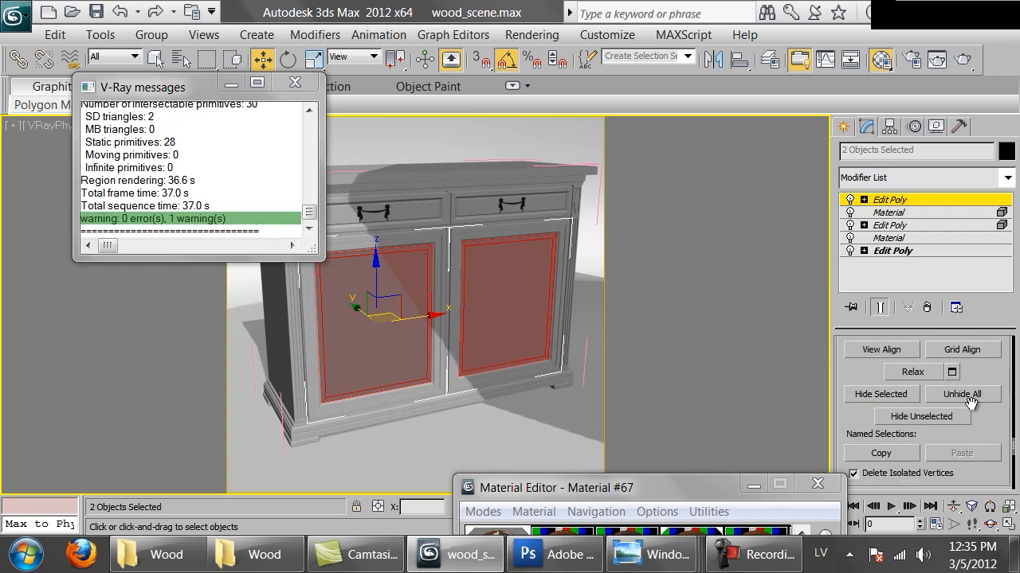
key("BackSpace")
type("3")
key("Return")
Assign the duplicated mahogany_antique material from the fifth sample slot to sub-material ID 3 of the Multi/Sub-Object material.
left_click_drag(703, 484, 814, 81)
left_click(866, 155)
left_click(613, 150)
left_click_drag(721, 84, 745, 16)
left_click_drag(895, 83, 841, 489)
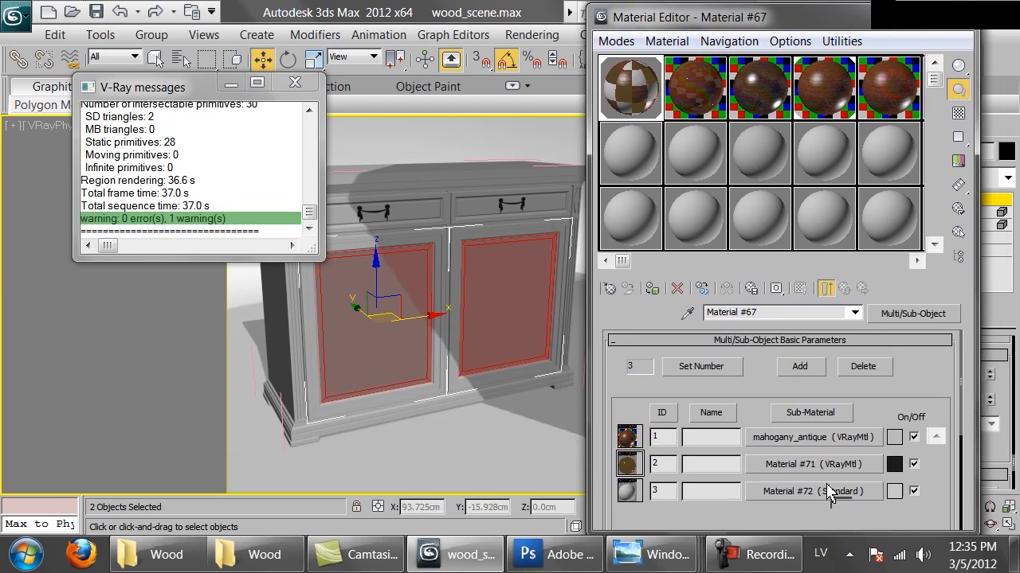
left_click(750, 331)
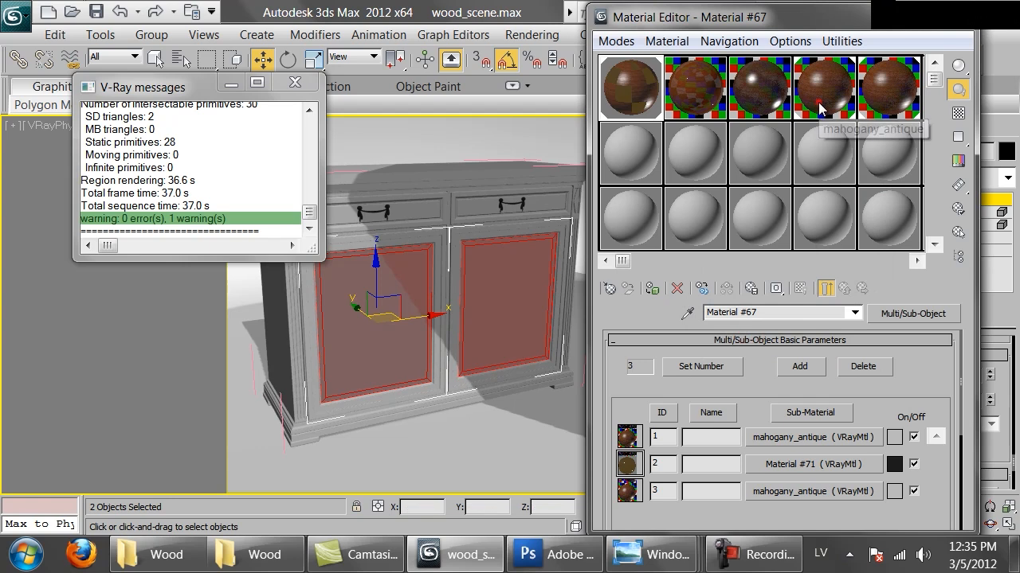
Rename the duplicated material in the fifth sample slot to mahogany_antique_ and close the Material Editor.
left_click(821, 100)
left_click(843, 293)
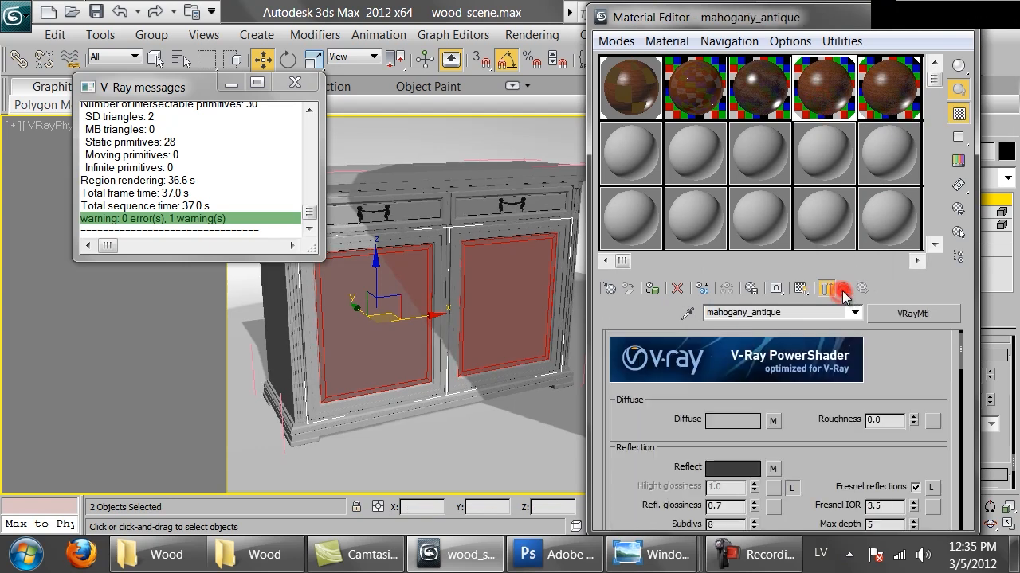
left_click(879, 89)
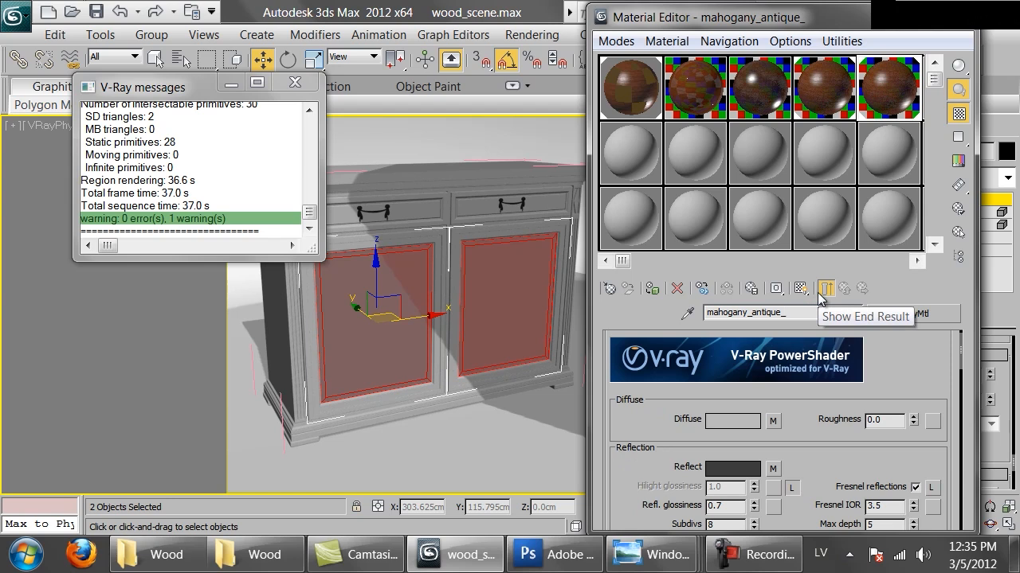
left_click(956, 29)
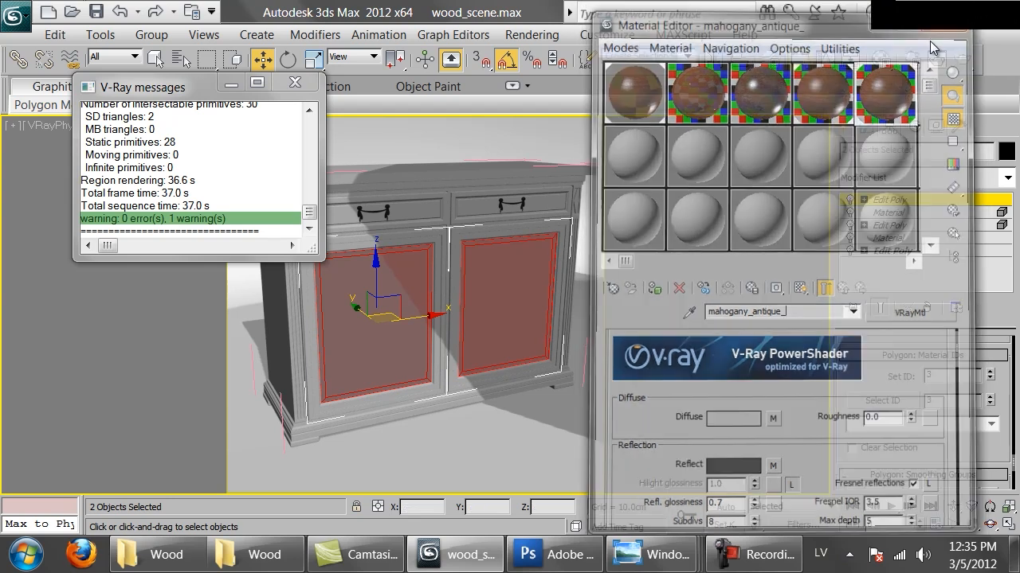
Reopen the last V-Ray frame buffer and re-render the marked region to check the left door panel.
left_click(913, 60)
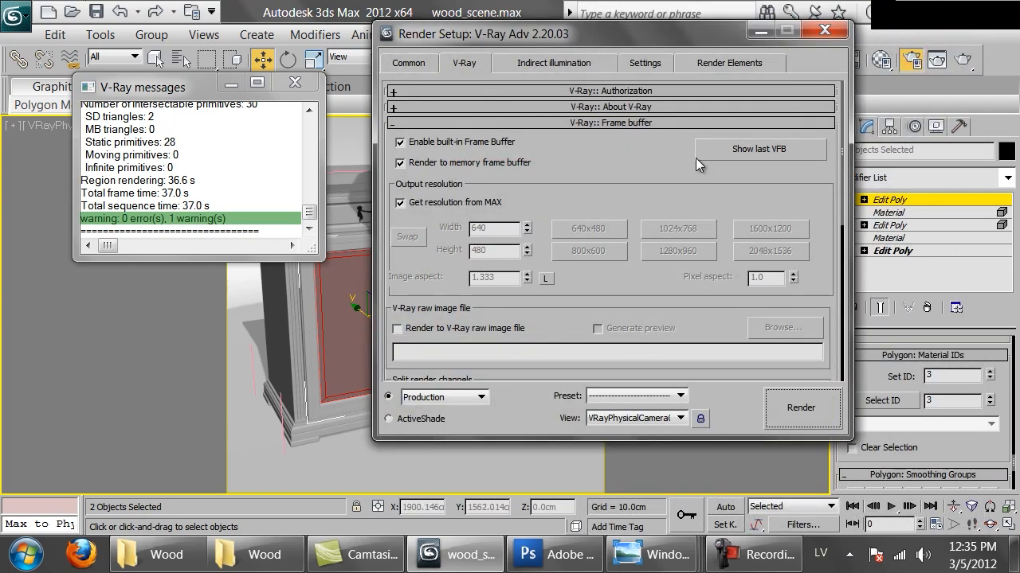
left_click(737, 157)
left_click_drag(429, 226, 560, 70)
left_click(718, 98)
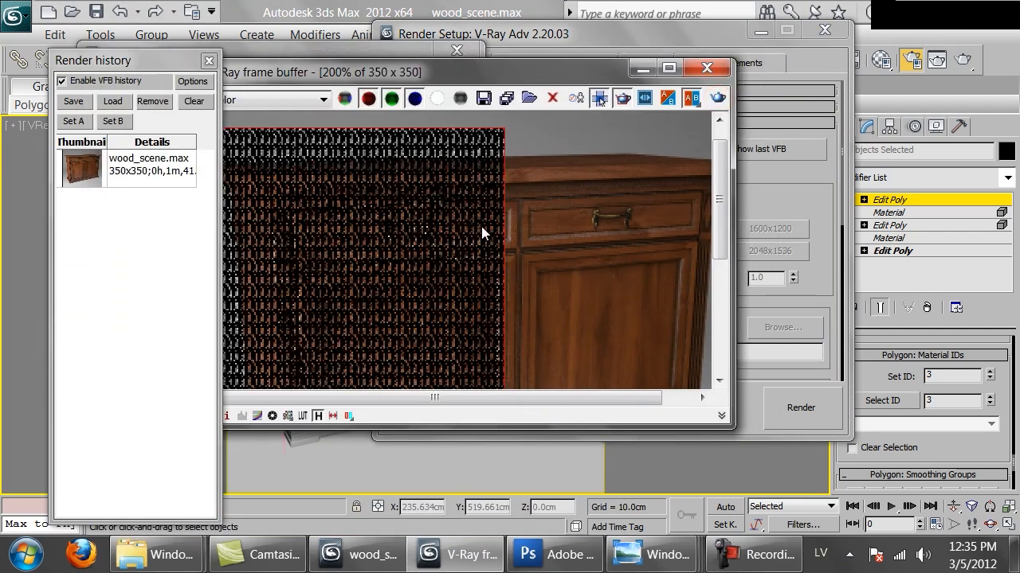
scroll(365, 195, "up", 1)
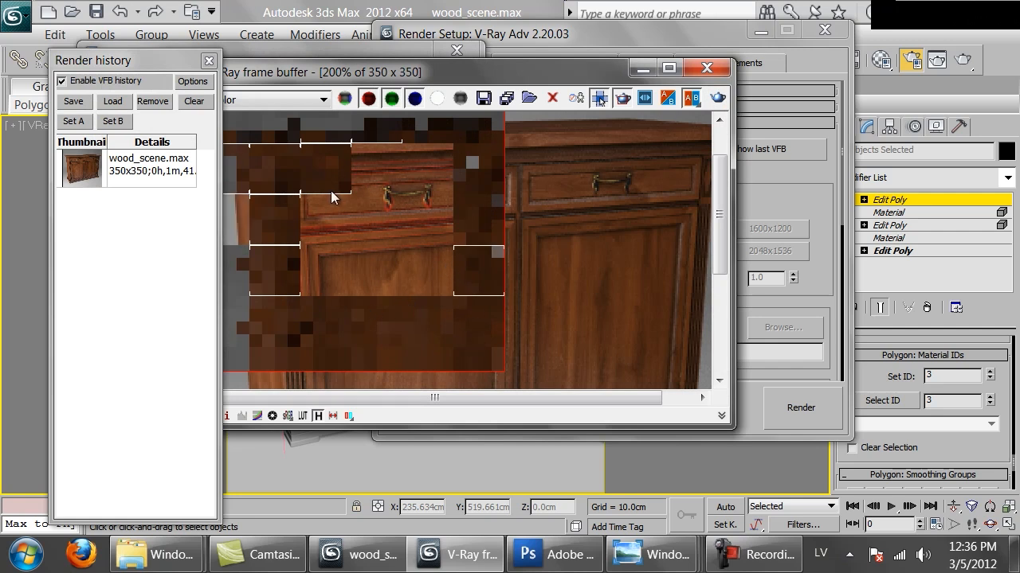
middle_click_drag(350, 170, 387, 205)
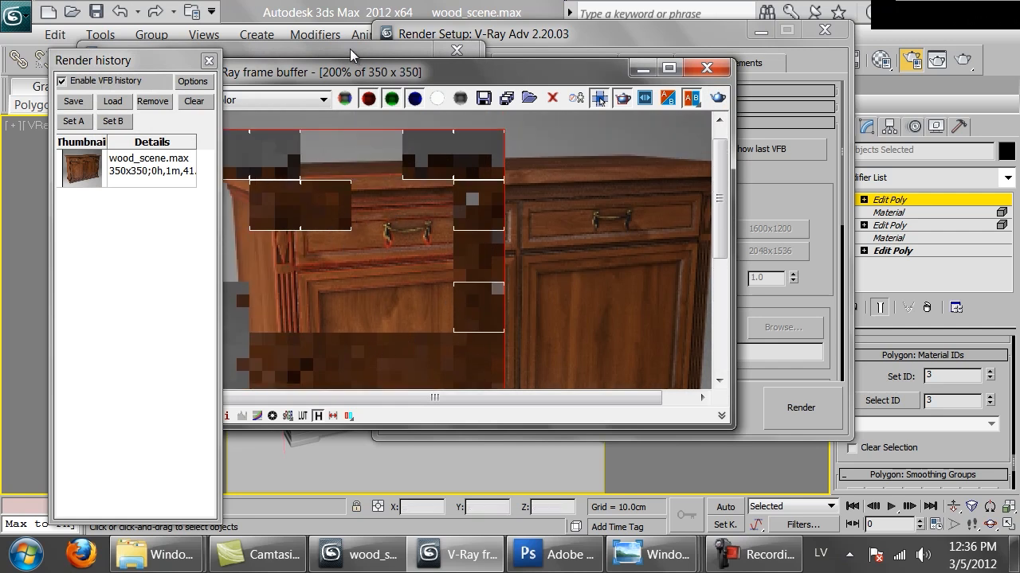
Close the Render Setup window and open the VRayDirt diffuse map of the mahogany_antique material in the Material Editor.
left_click(351, 55)
left_click(453, 84)
left_click(829, 34)
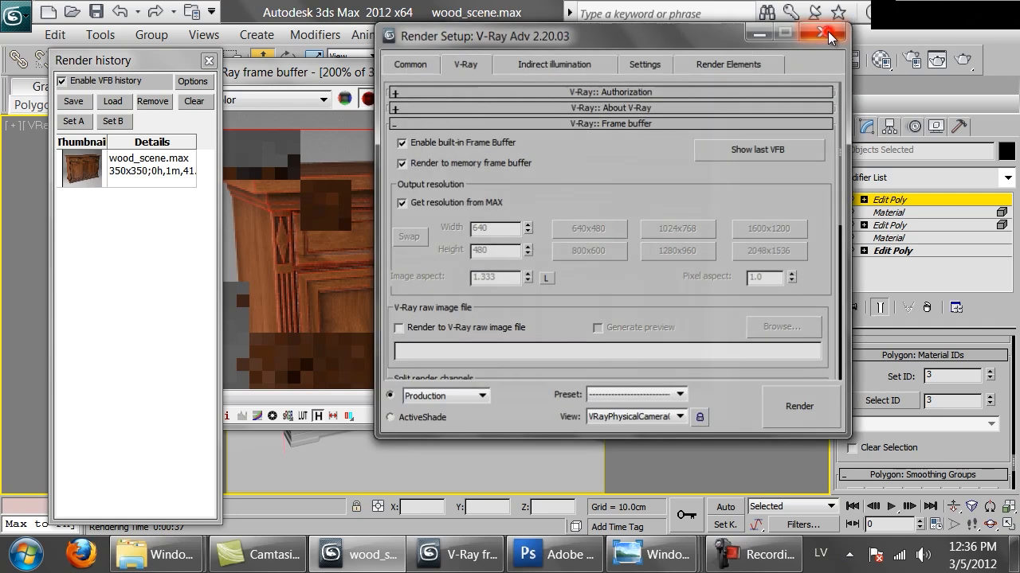
key("m")
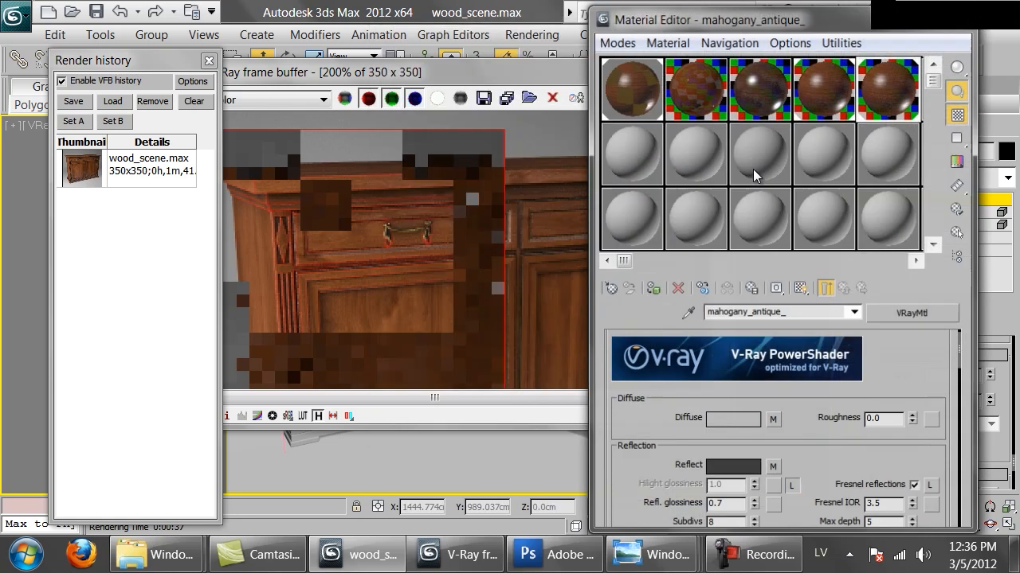
left_click(828, 97)
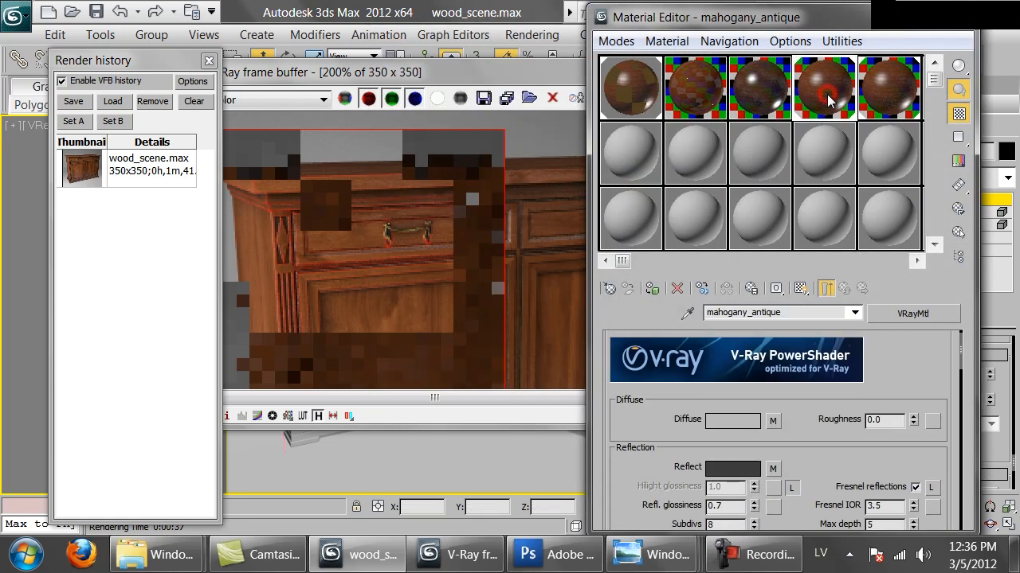
left_click(773, 421)
double_click(914, 363)
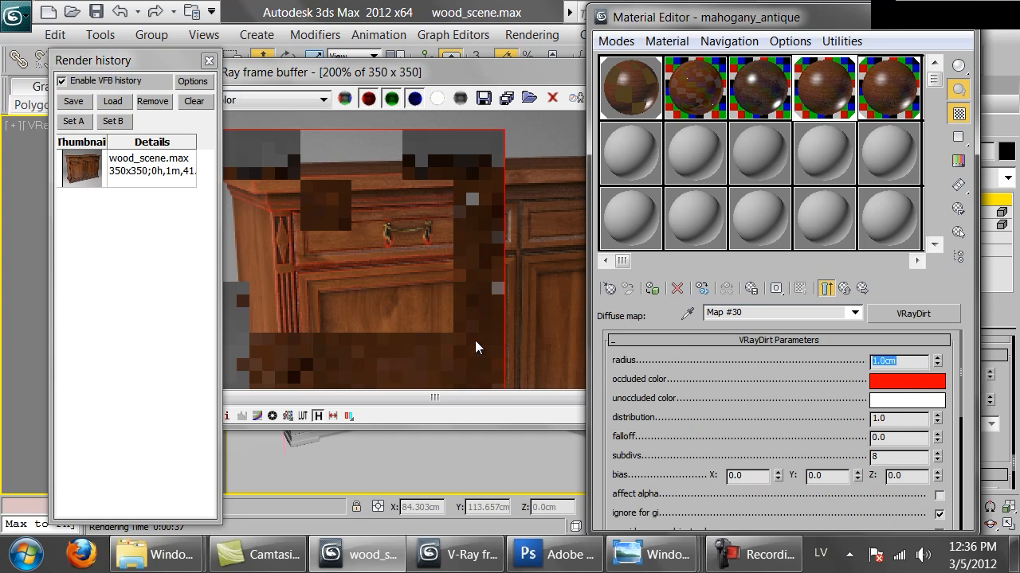
Re-render the marked region and examine the red dirt along the edges of the top, left drawer and left door.
left_click(400, 259)
left_click(718, 99)
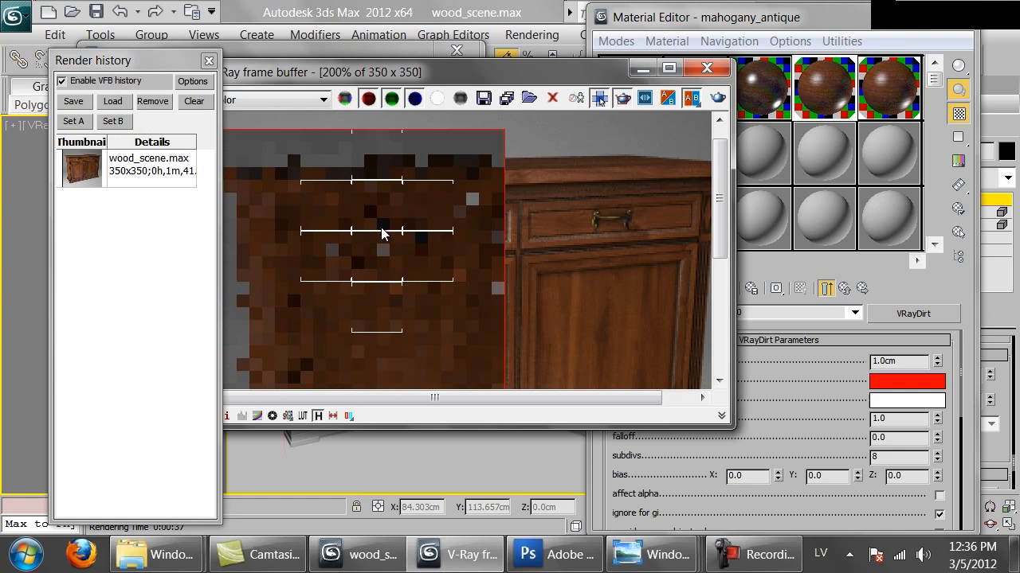
scroll(382, 233, "up", 1)
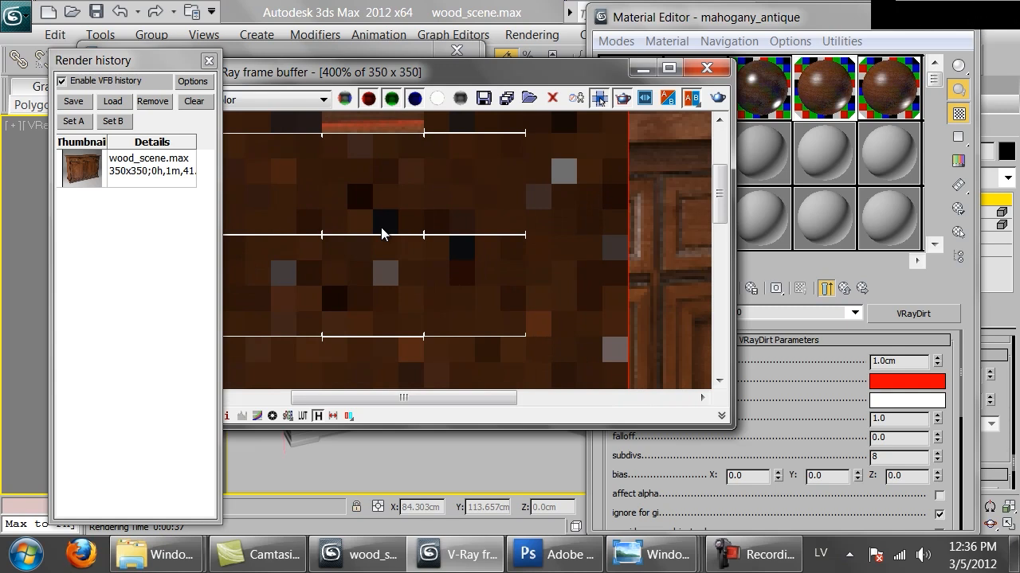
scroll(382, 233, "down", 1)
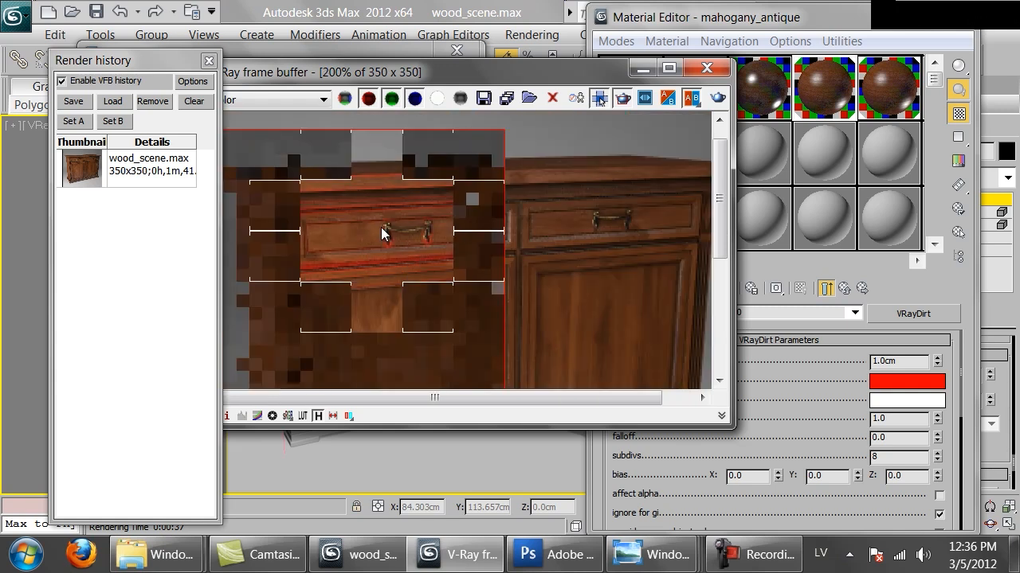
middle_click_drag(347, 232, 452, 217)
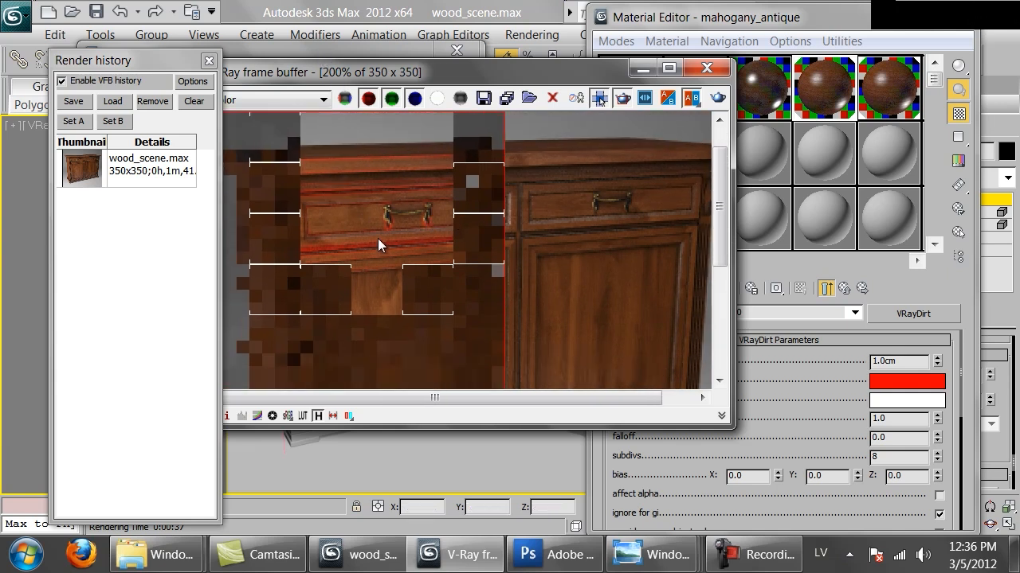
scroll(378, 238, "down", 1)
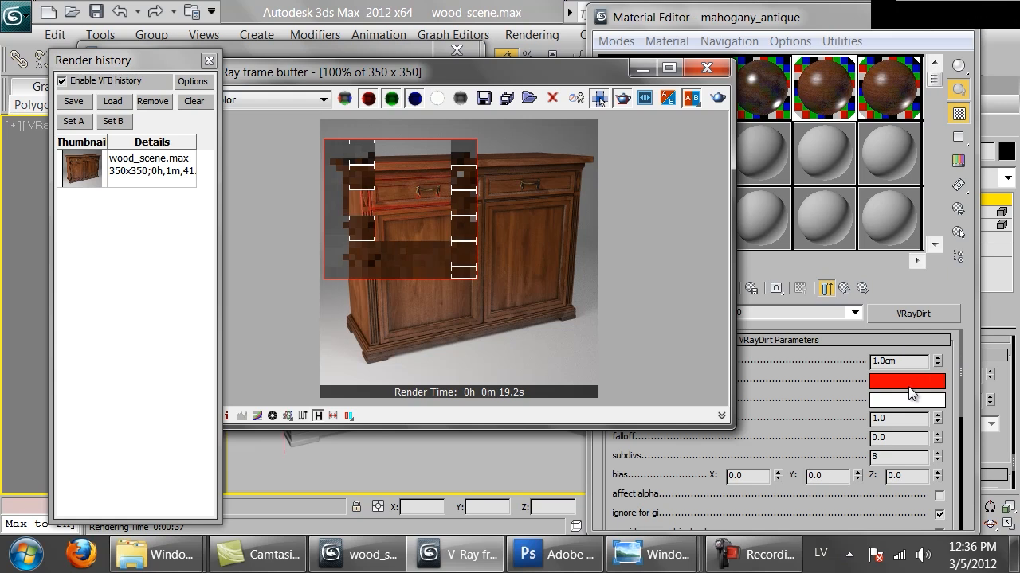
scroll(382, 194, "up", 1)
middle_click_drag(305, 184, 334, 212)
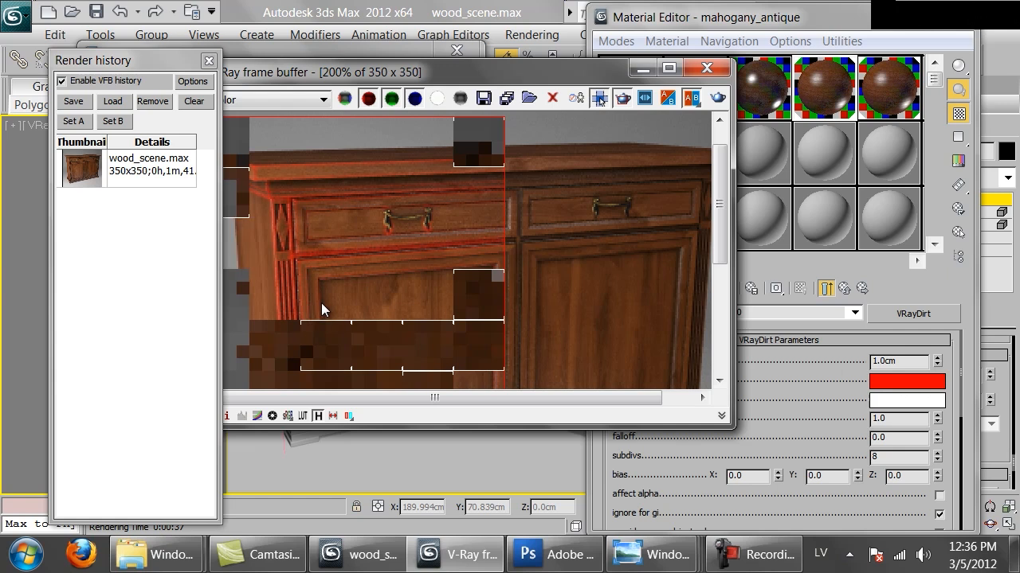
middle_click_drag(379, 312, 419, 266)
middle_click_drag(396, 159, 426, 223)
middle_click_drag(417, 205, 419, 221)
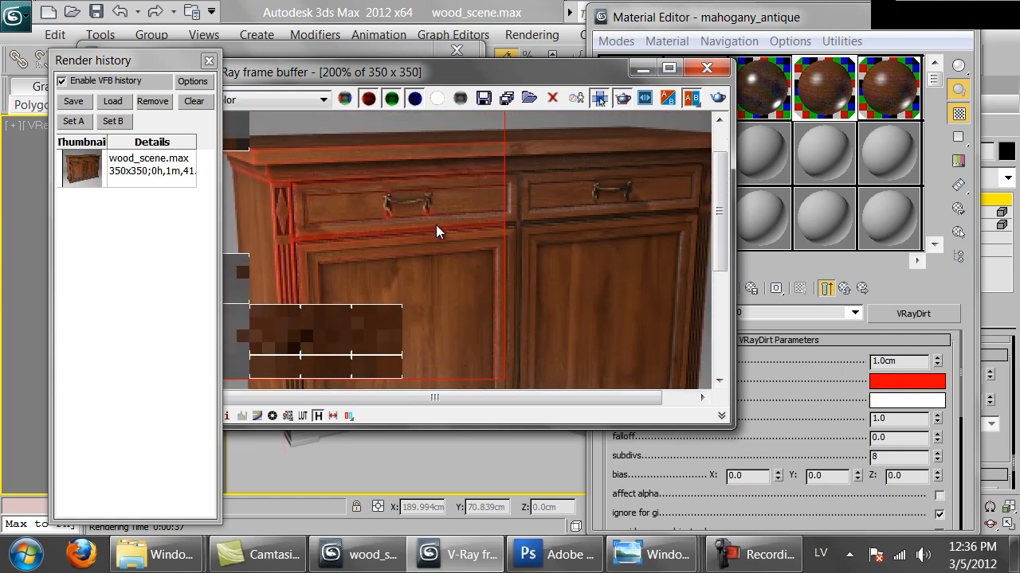
double_click(415, 220)
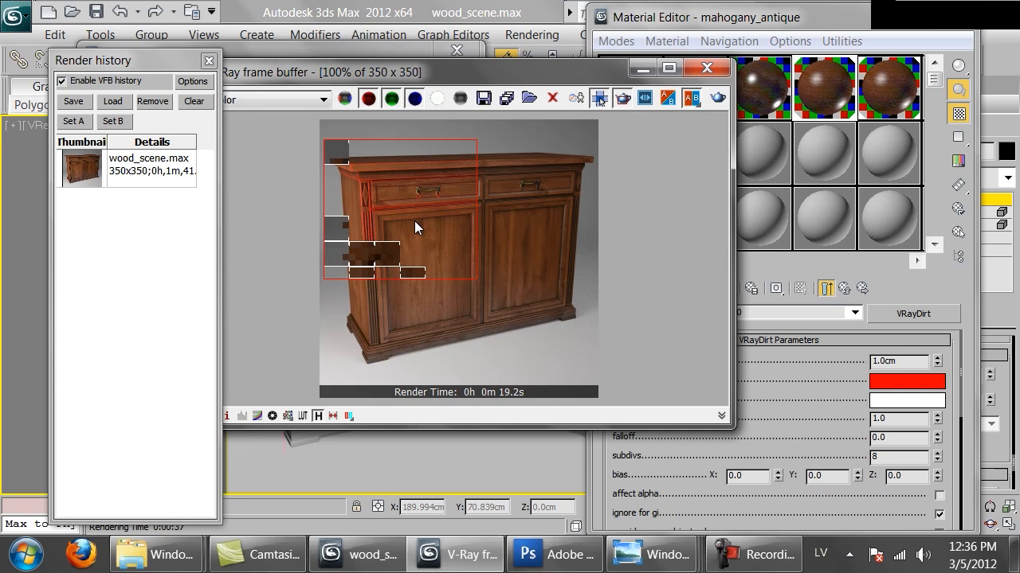
scroll(413, 220, "up", 1)
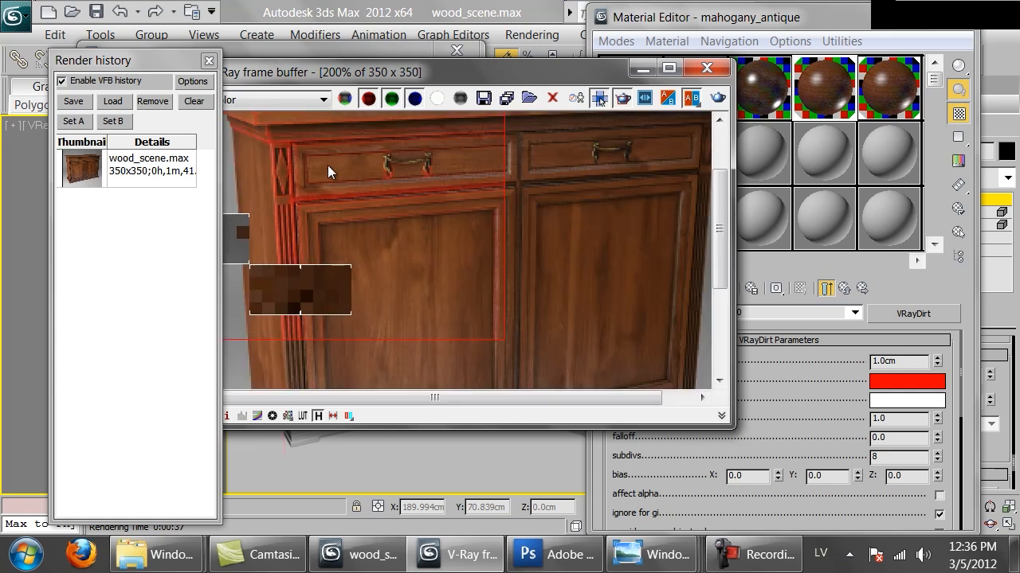
middle_click_drag(327, 164, 329, 222)
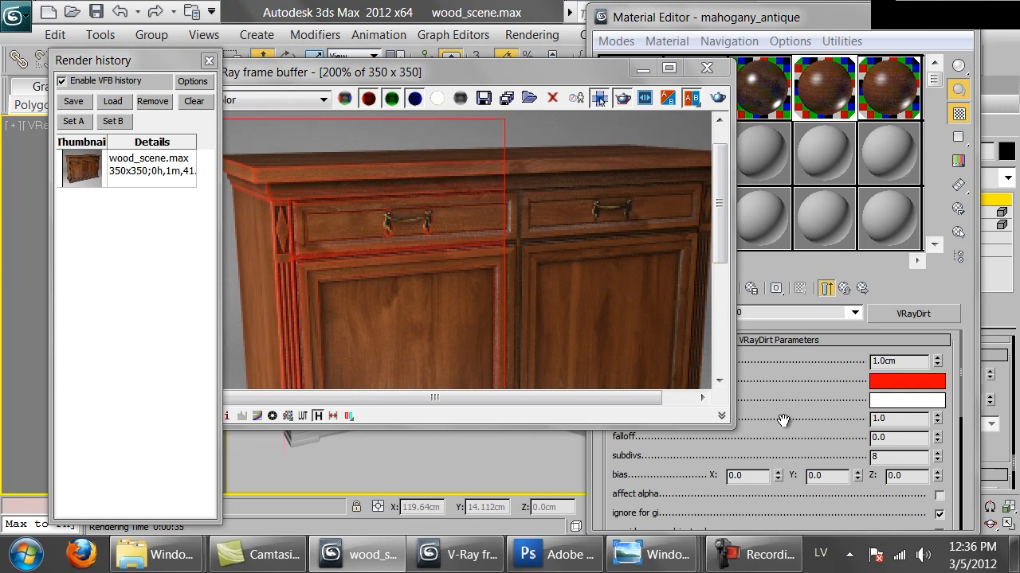
Load dr_9.png from the DIRT textures folder as a Bitmap in the radius map slot of the diffuse VRayDirt.
left_click_drag(783, 437, 775, 200)
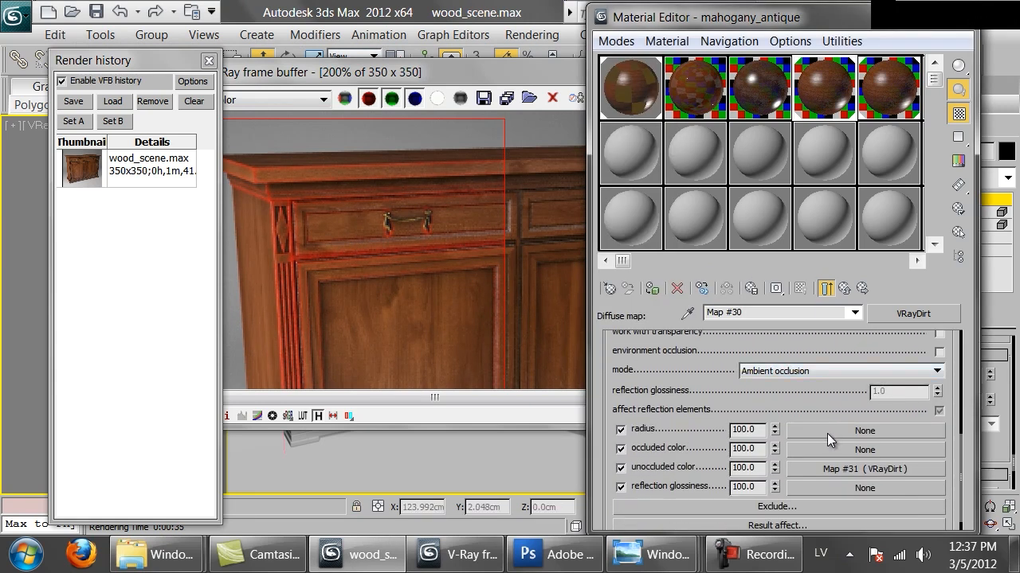
left_click(897, 433)
double_click(380, 150)
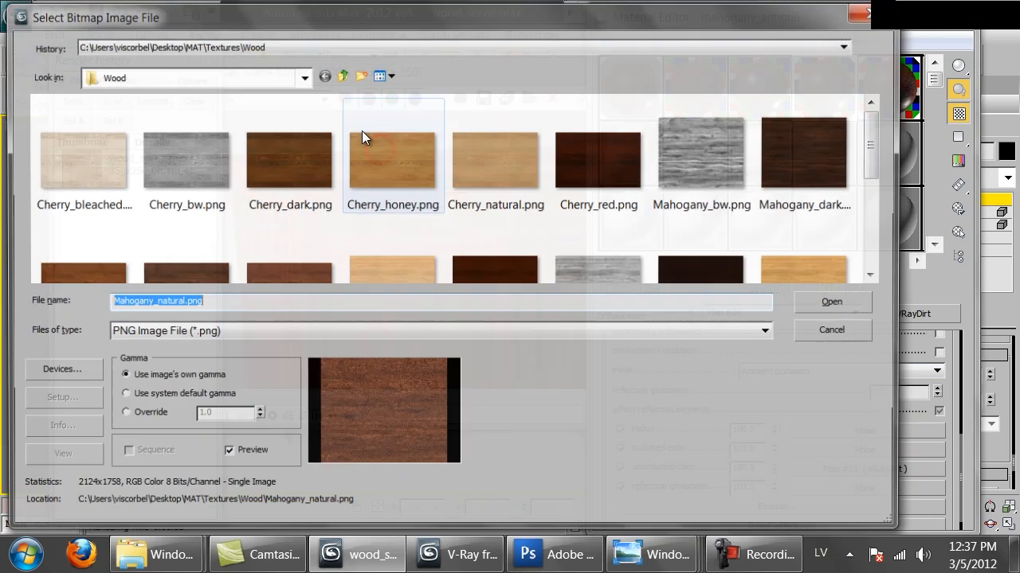
left_click(341, 75)
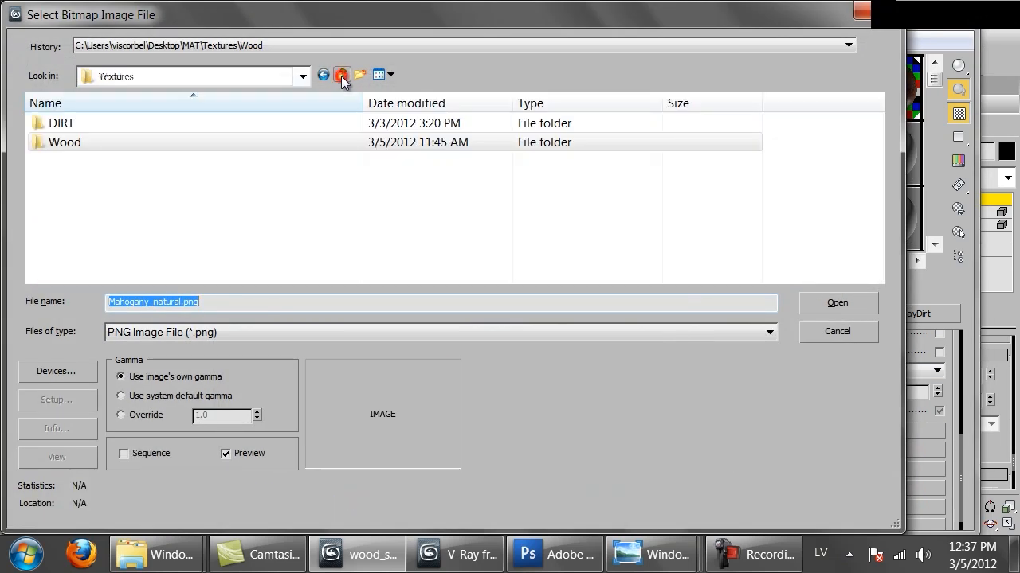
double_click(86, 121)
left_click(370, 162)
scroll(369, 163, "down", 1)
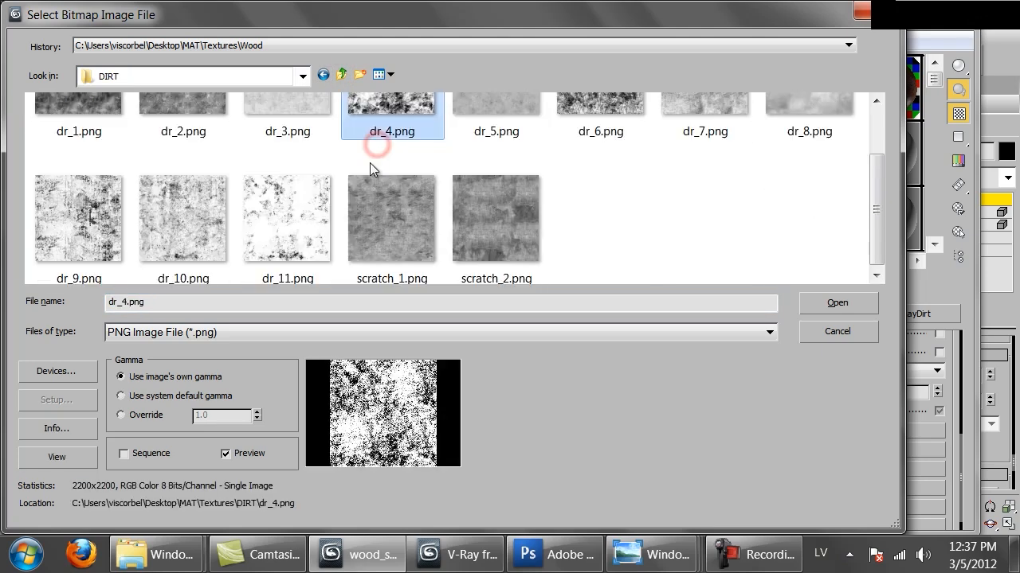
left_click(109, 214)
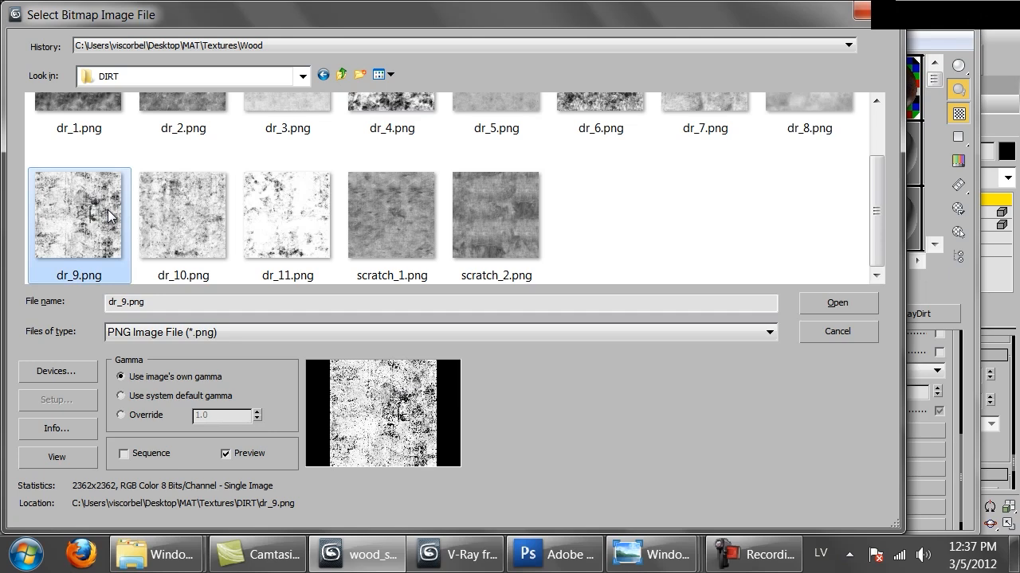
double_click(109, 213)
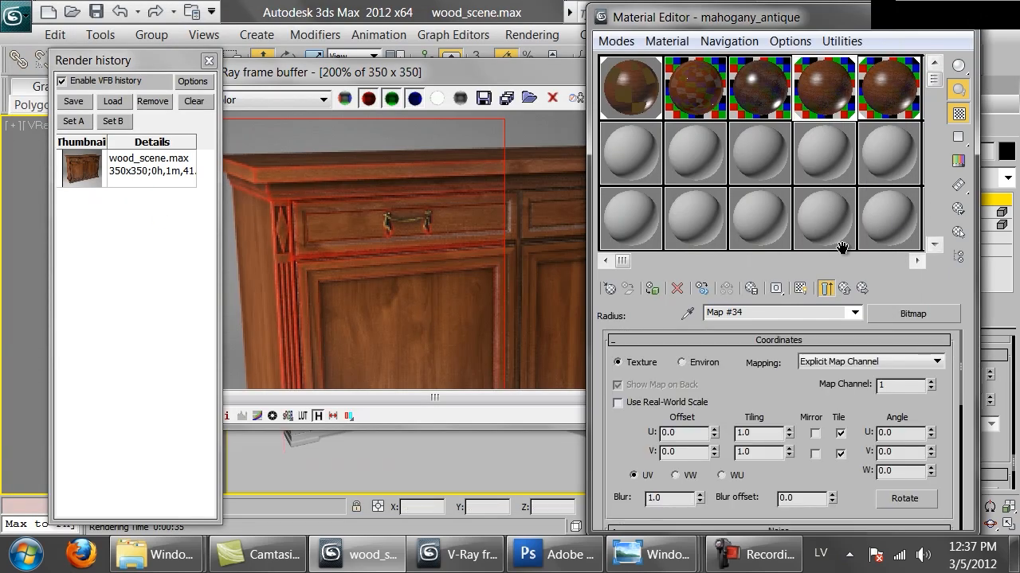
Return to the parent VRayDirt map and re-render the marked region to test the radius bitmap.
left_click(826, 289)
left_click(445, 244)
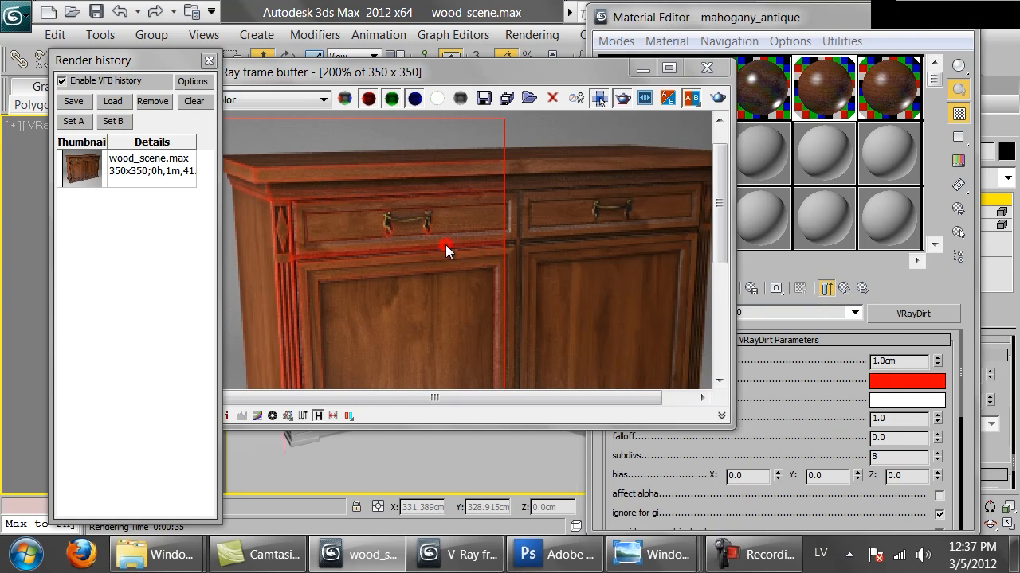
left_click(714, 98)
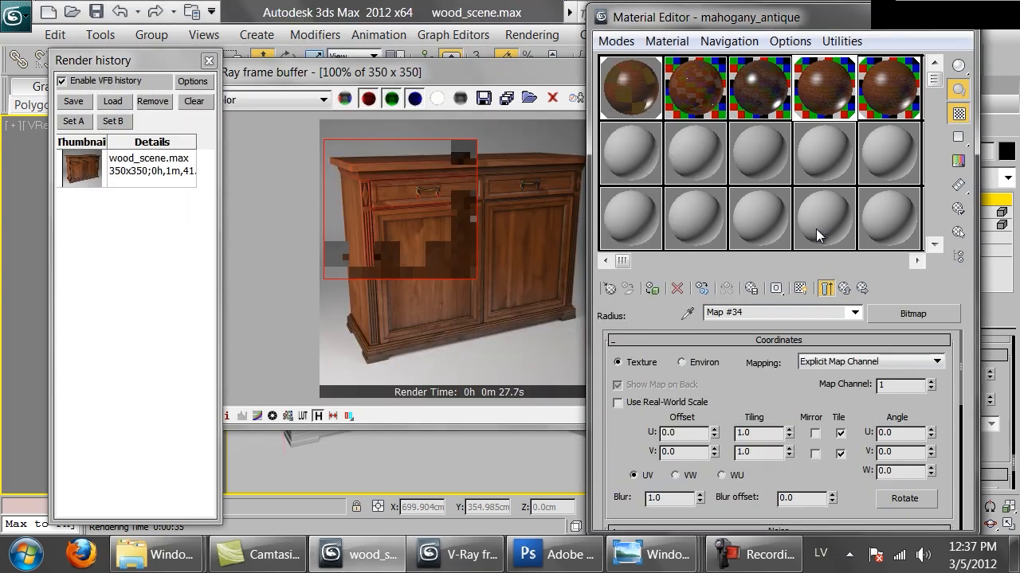
Show the radius bitmap alone in the mahogany_antique sample slot and open an enlarged preview of it beside the Material Editor.
left_click(826, 288)
double_click(824, 88)
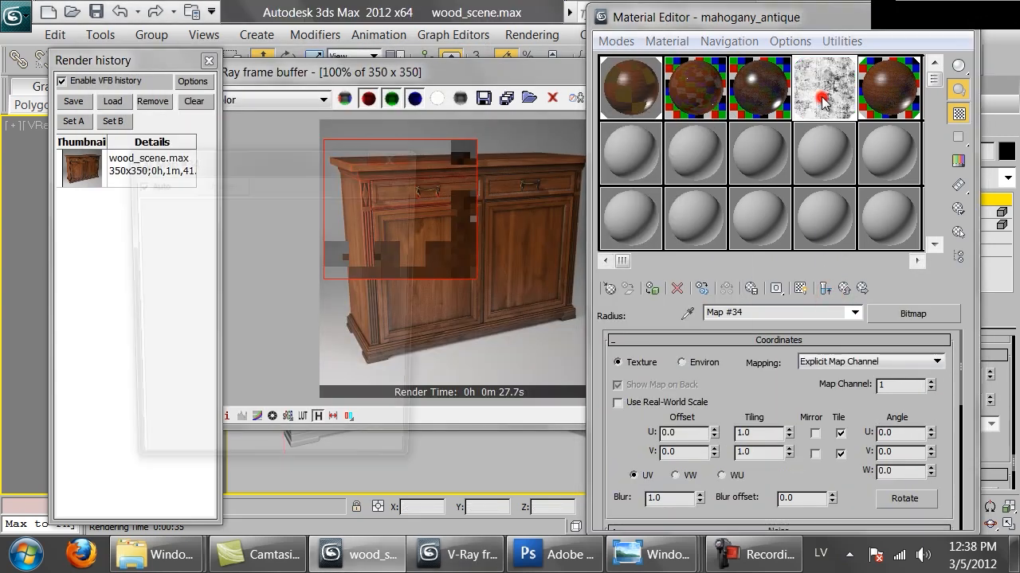
left_click_drag(345, 156, 325, 27)
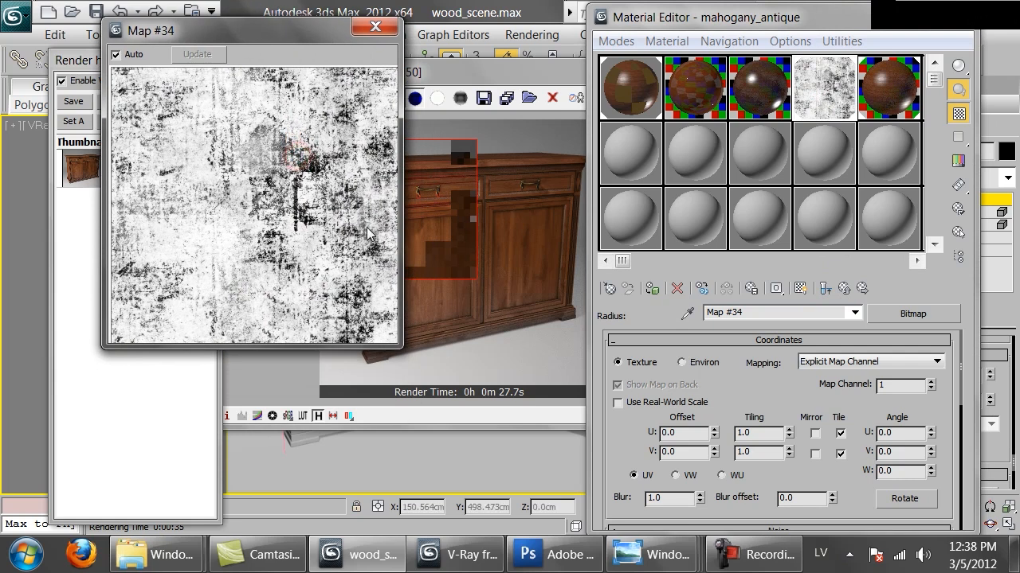
left_click_drag(403, 350, 527, 473)
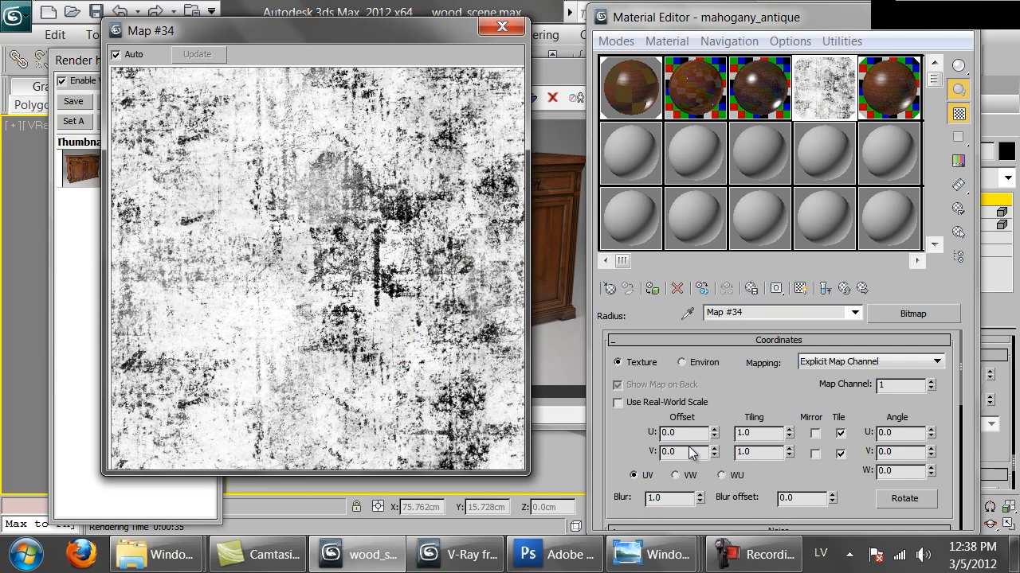
Invert the radius bitmap in its output settings and raise its RGB Level to 5.25.
left_click_drag(785, 476, 801, 261)
scroll(804, 398, "down", 5)
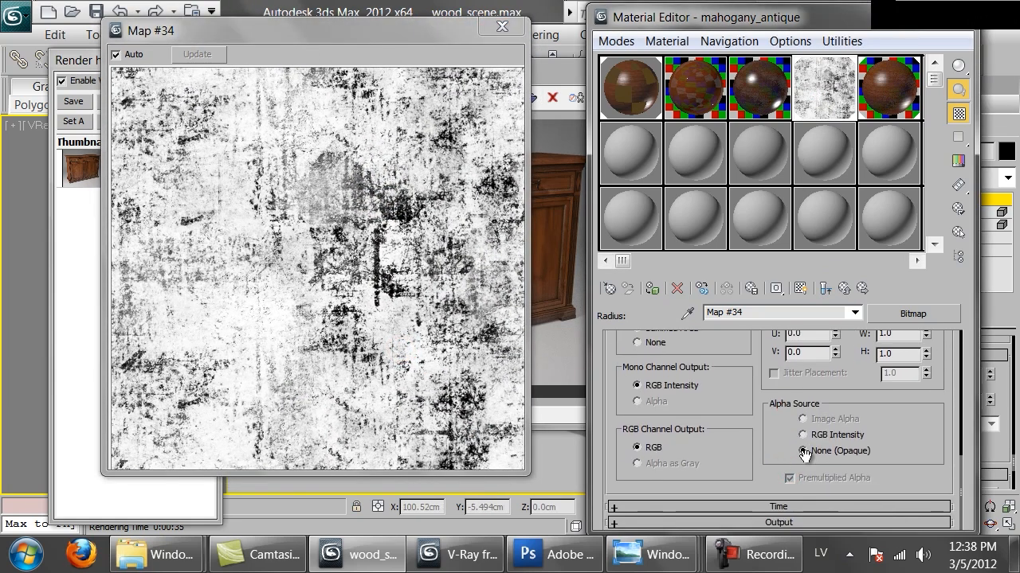
left_click(808, 522)
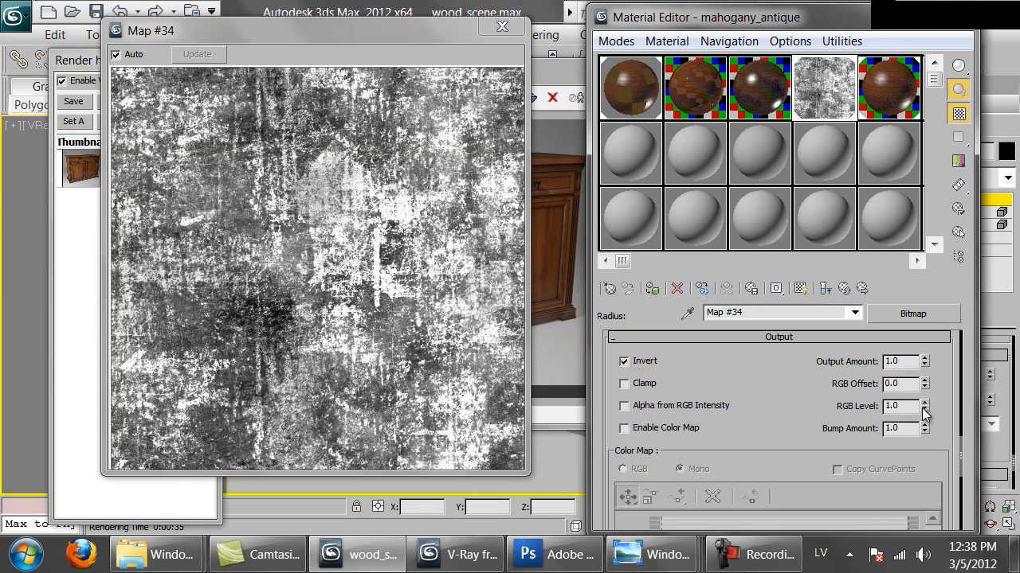
left_click_drag(928, 400, 893, 90)
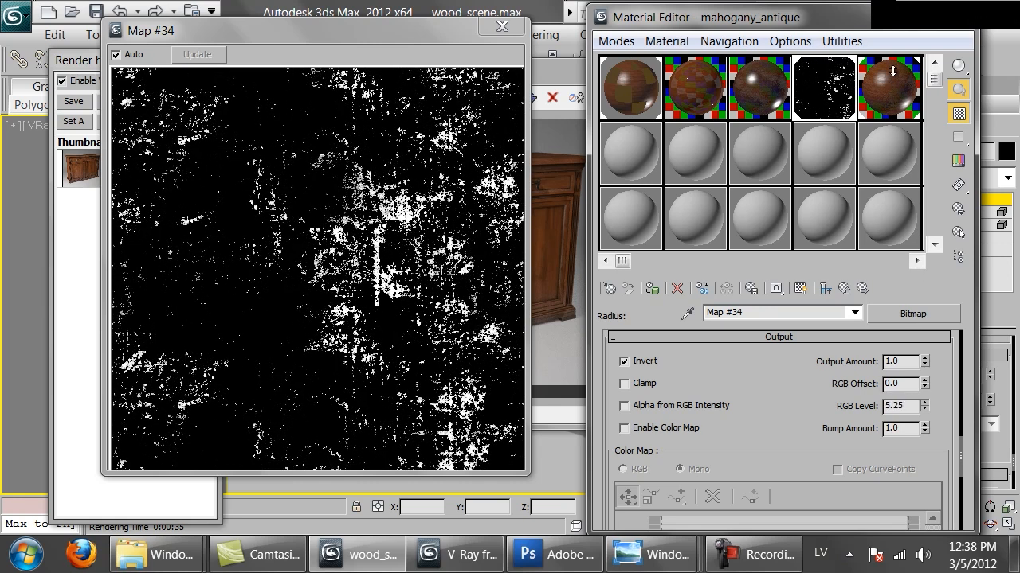
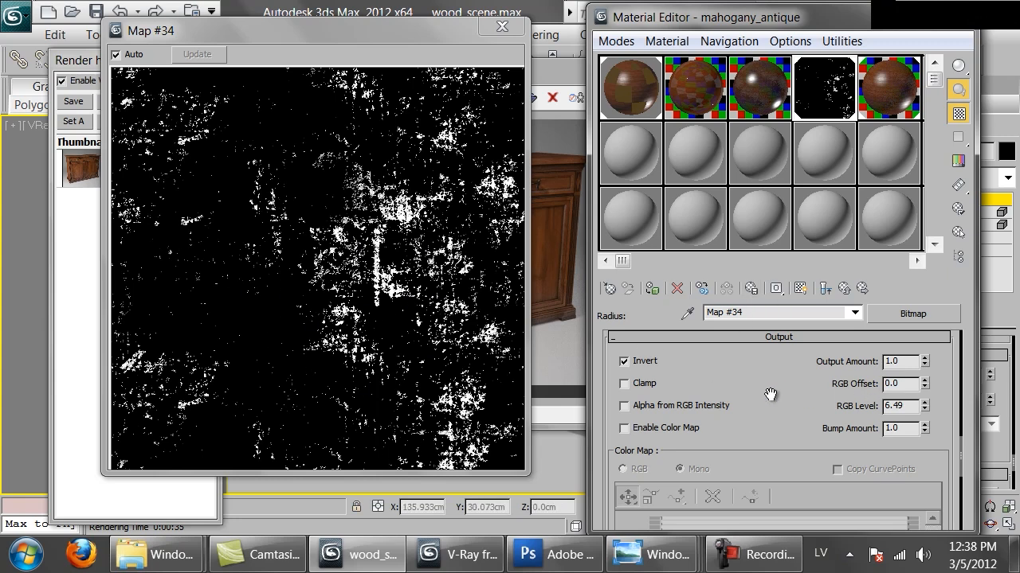
Close the enlarged preview of the radius bitmap and display that bitmap on the cabinet in the viewport.
left_click(561, 336)
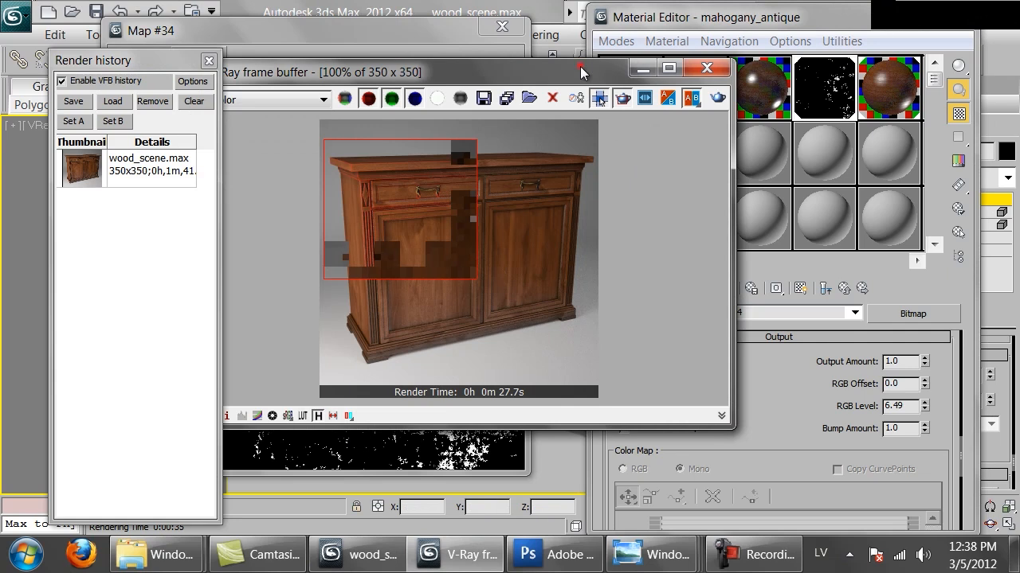
left_click_drag(581, 71, 537, 398)
left_click(502, 26)
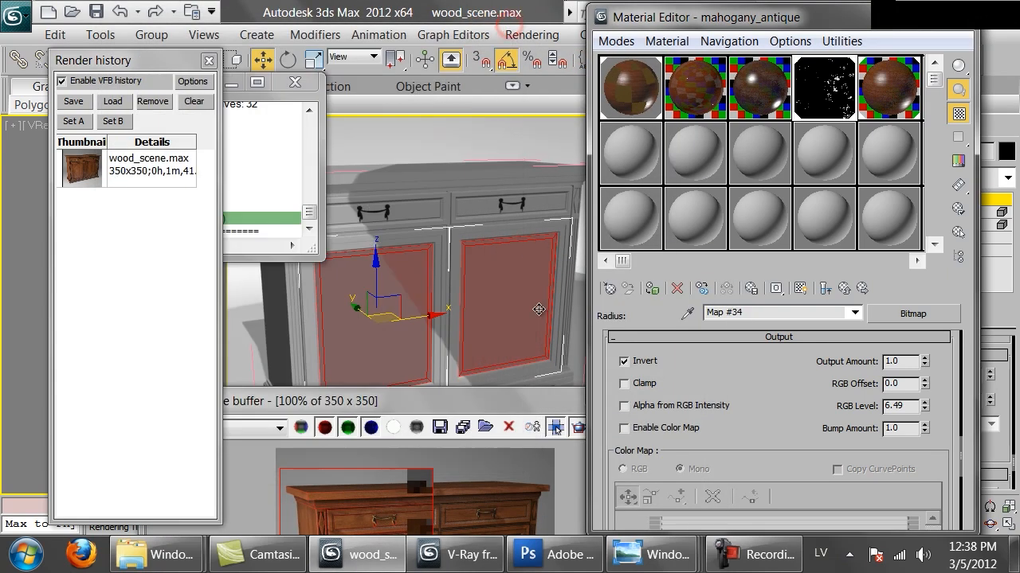
left_click(802, 289)
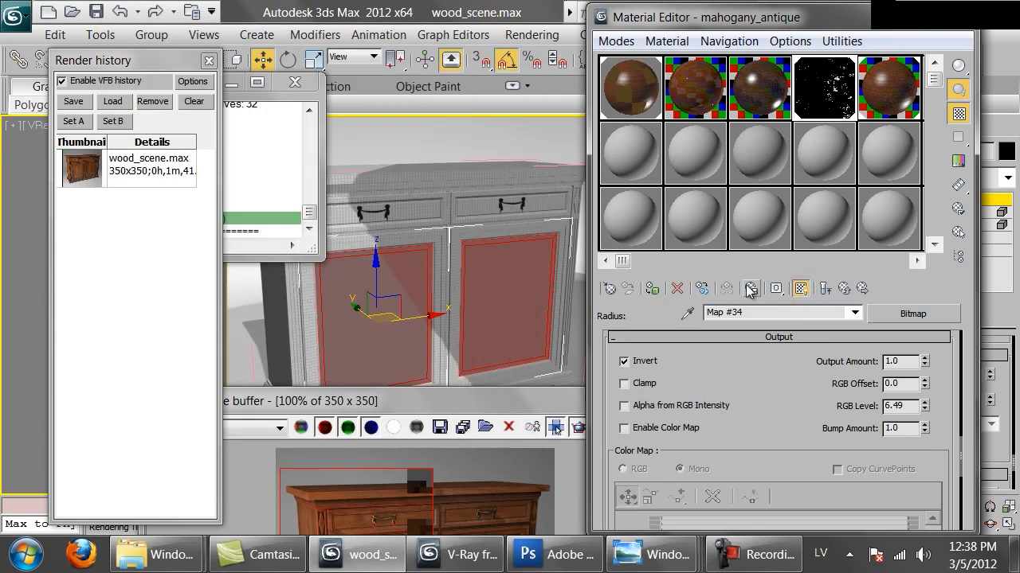
Enable real-world scale for the radius bitmap and set its width and height to 50 cm.
left_click(735, 364)
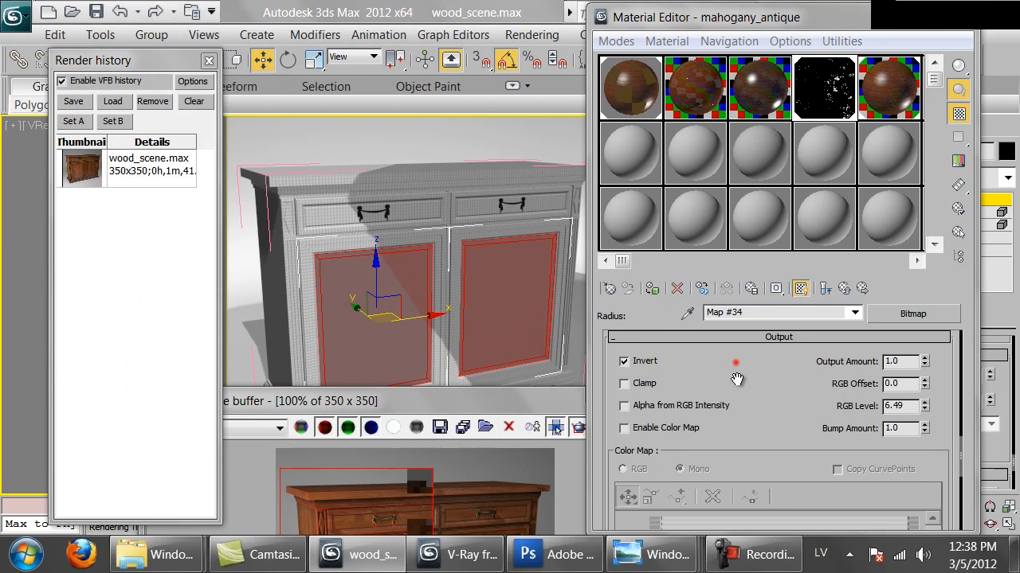
scroll(737, 379, "up", 10)
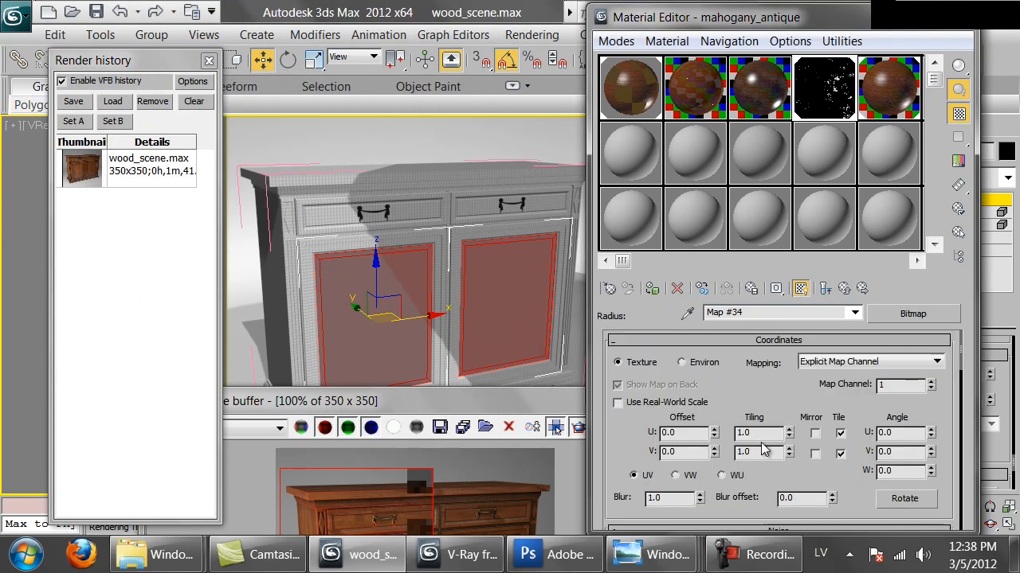
left_click(649, 403)
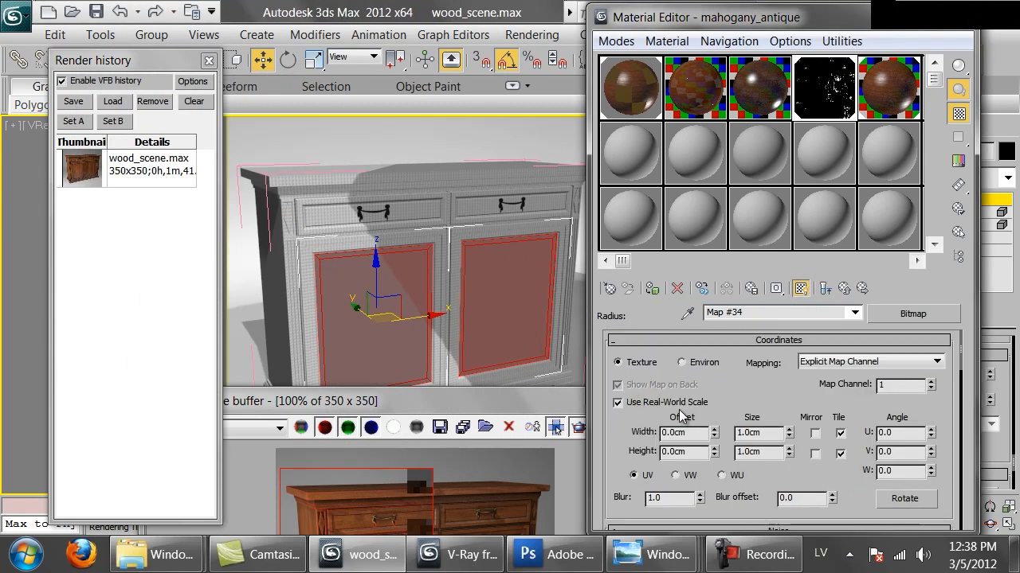
double_click(776, 434)
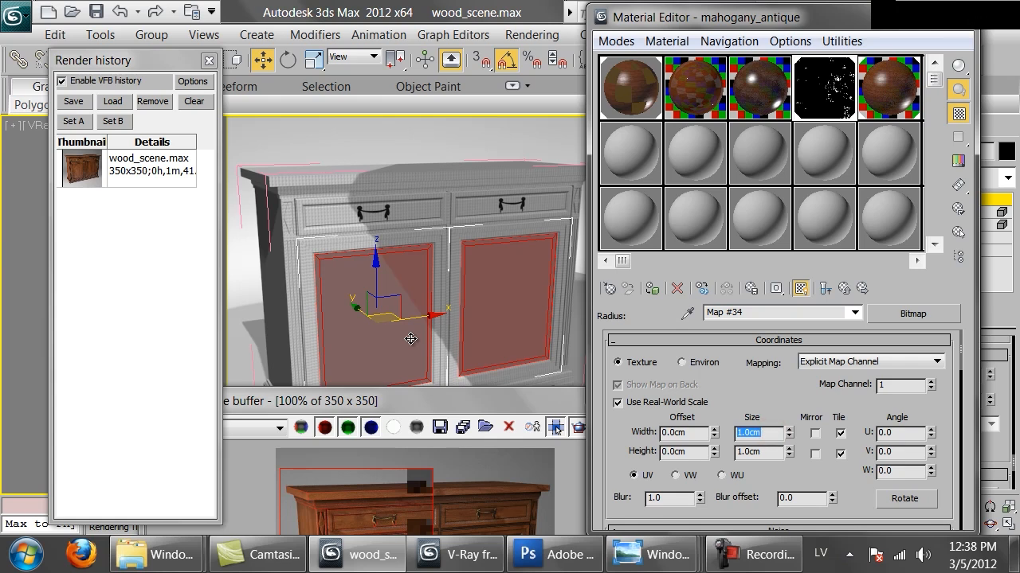
type("50")
key("Tab")
type("50")
key("Return")
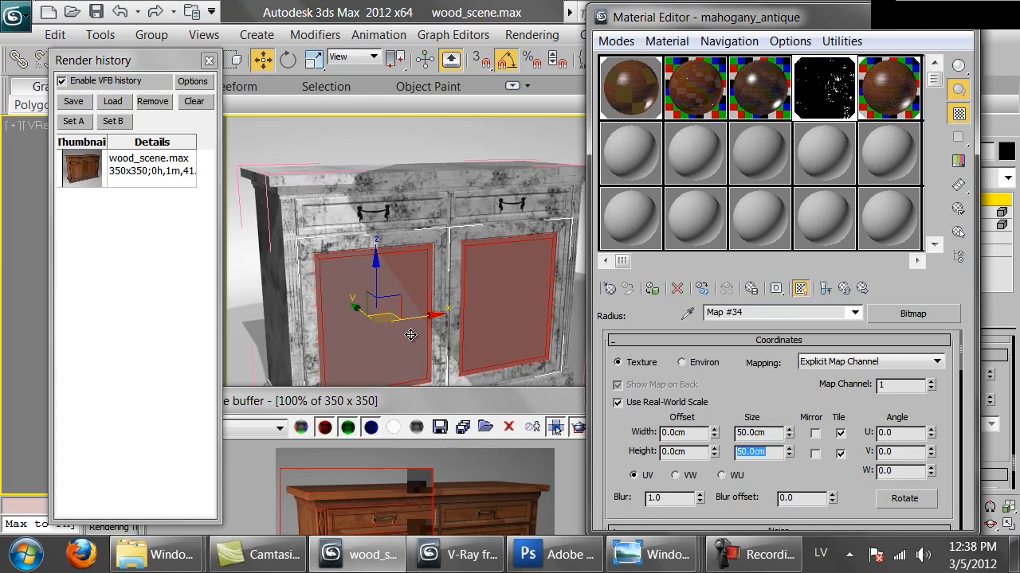
Re-render the marked cabinet region to check the rescaled radius bitmap up close, and stop the render.
left_click_drag(506, 406, 555, 170)
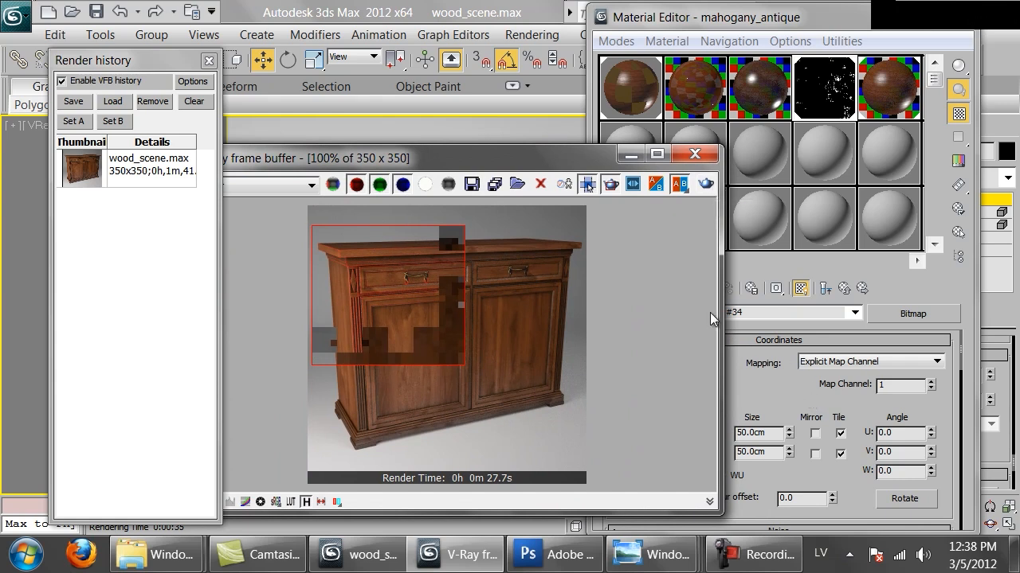
left_click(704, 185)
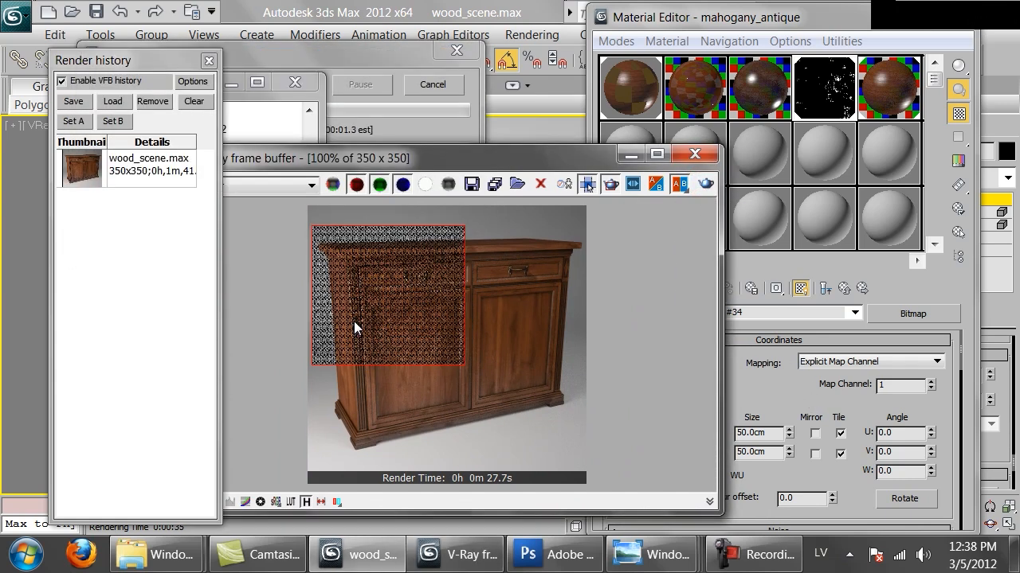
scroll(392, 276, "up", 1)
scroll(393, 276, "down", 1)
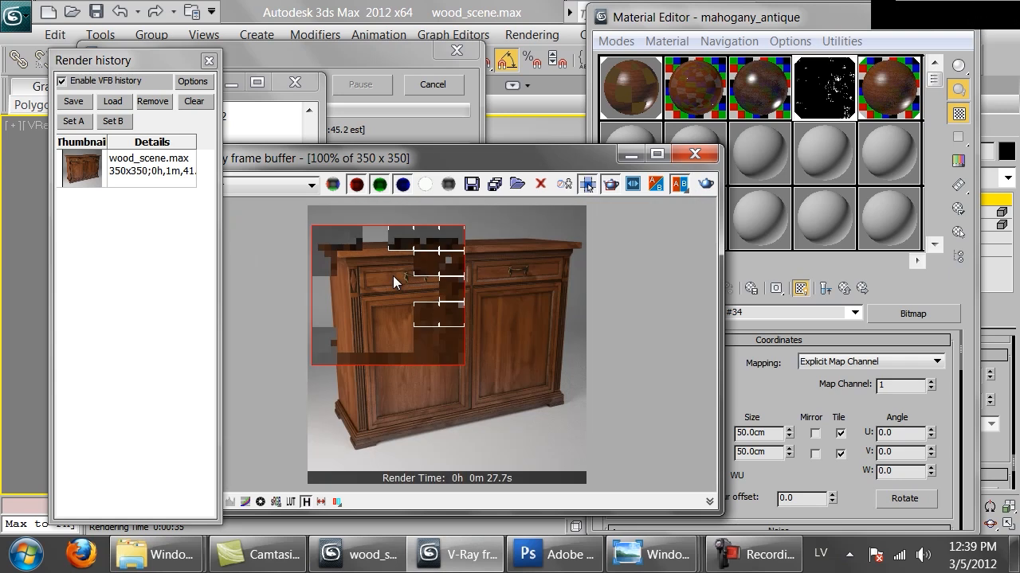
scroll(393, 276, "up", 1)
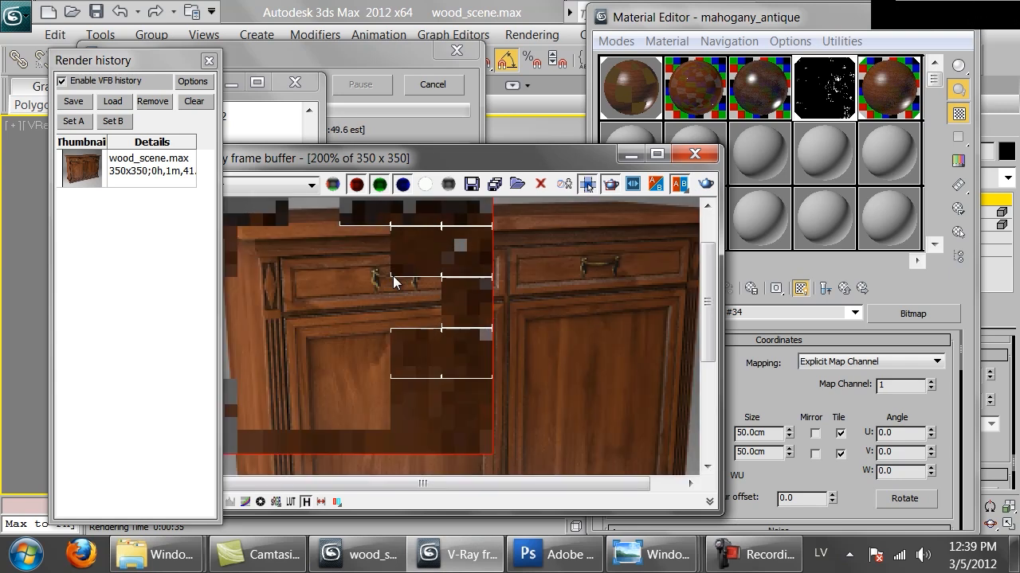
scroll(393, 276, "down", 1)
left_click(435, 85)
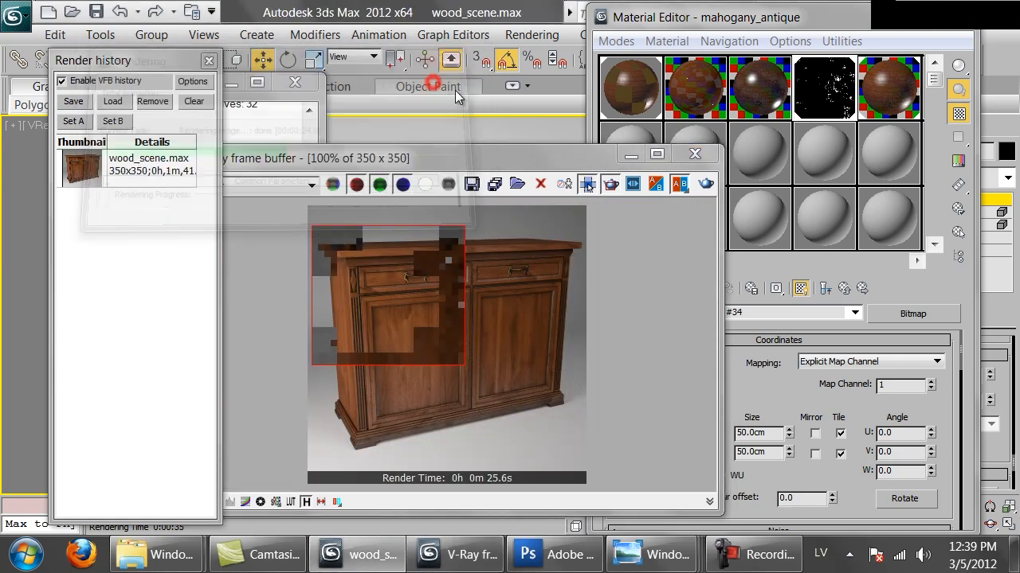
Turn off inversion and reset RGB Level to 1.0 in the radius bitmap's output, and re-render the marked region.
left_click(825, 475)
scroll(811, 437, "down", 5)
scroll(811, 436, "down", 5)
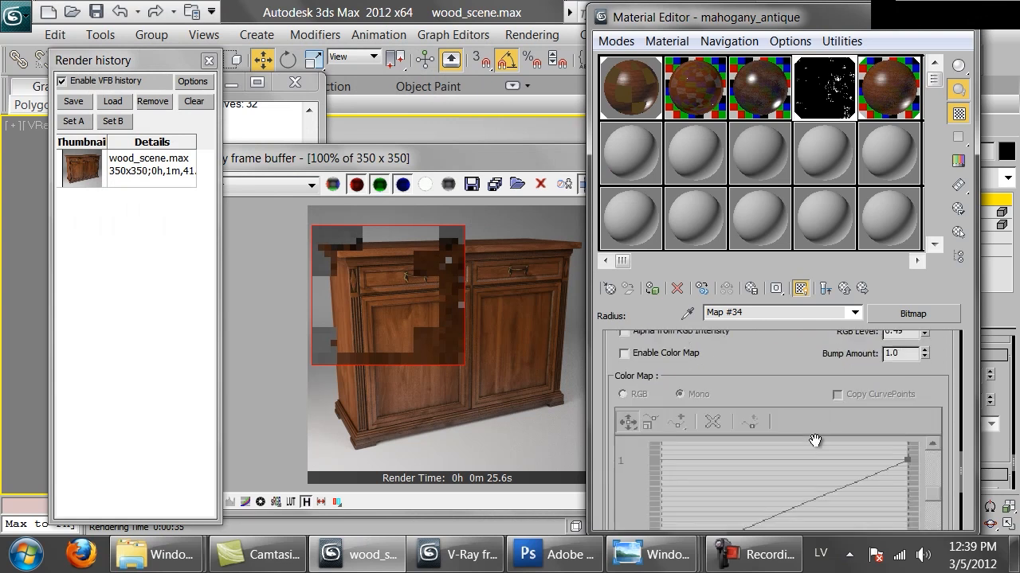
double_click(811, 103)
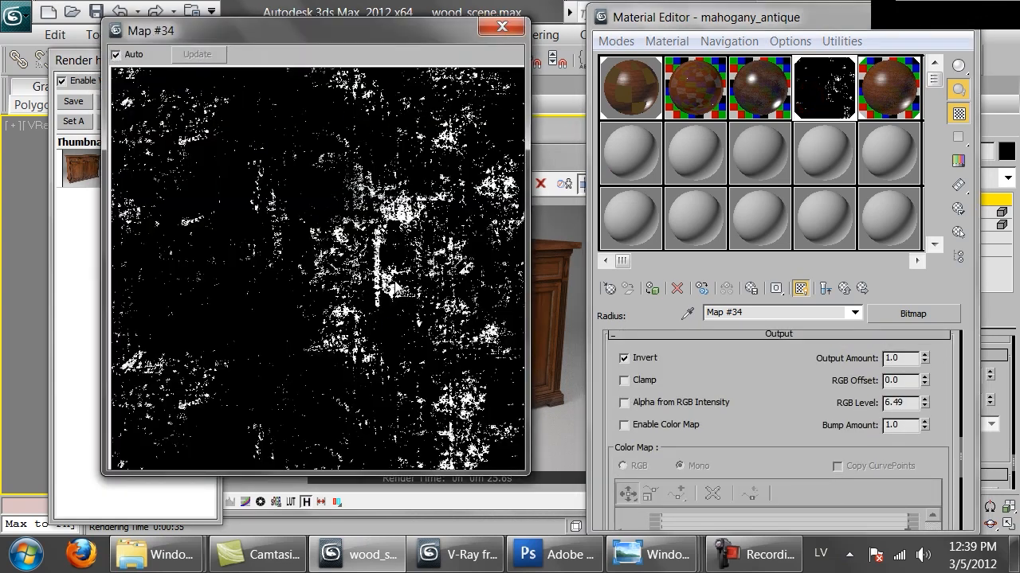
left_click(637, 356)
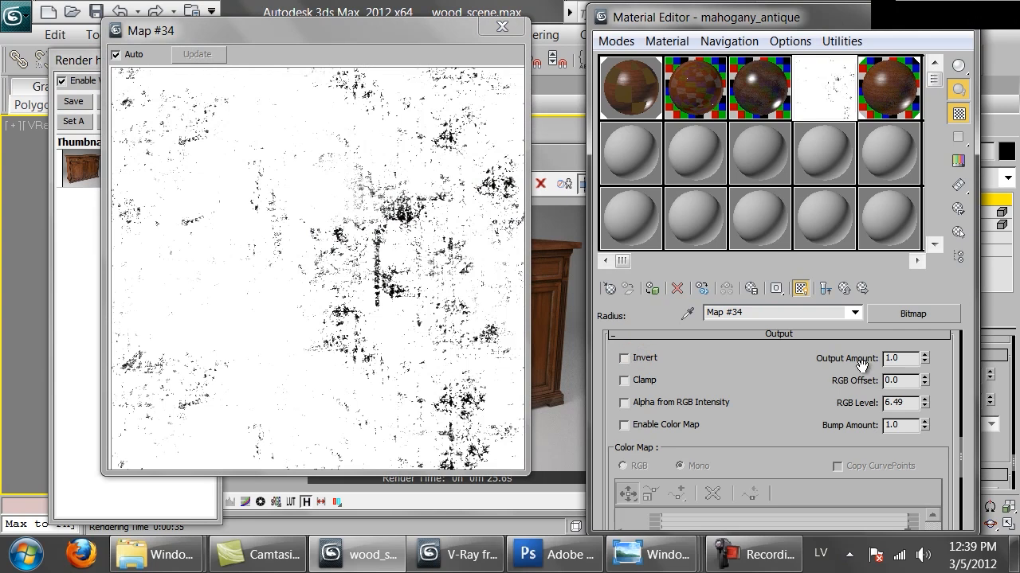
right_click(922, 401)
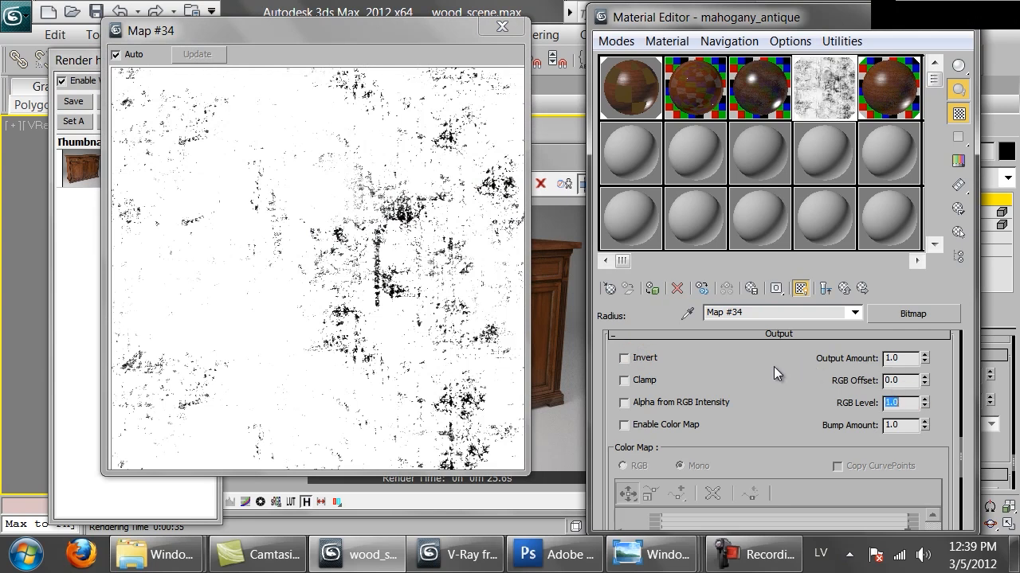
left_click(501, 27)
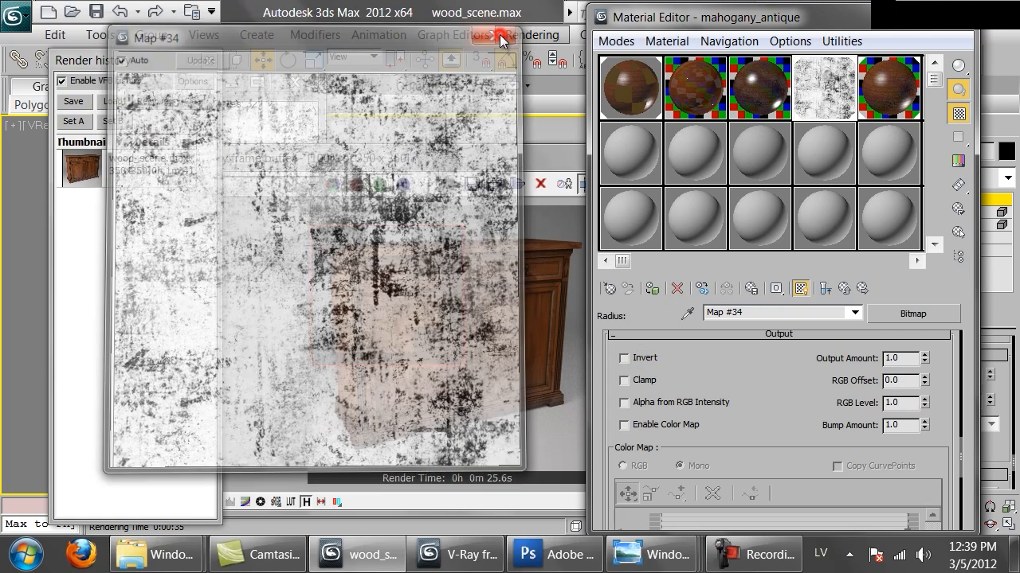
left_click(703, 186)
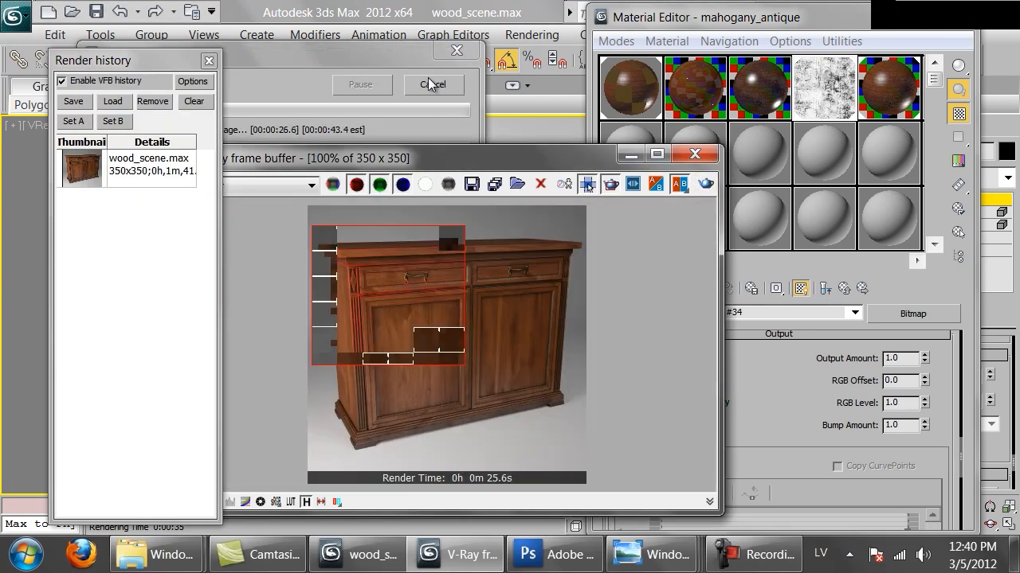
With an enlarged preview open, raise the radius bitmap's contrast by setting RGB Level to 4.56 and RGB Offset to -3.51.
double_click(840, 88)
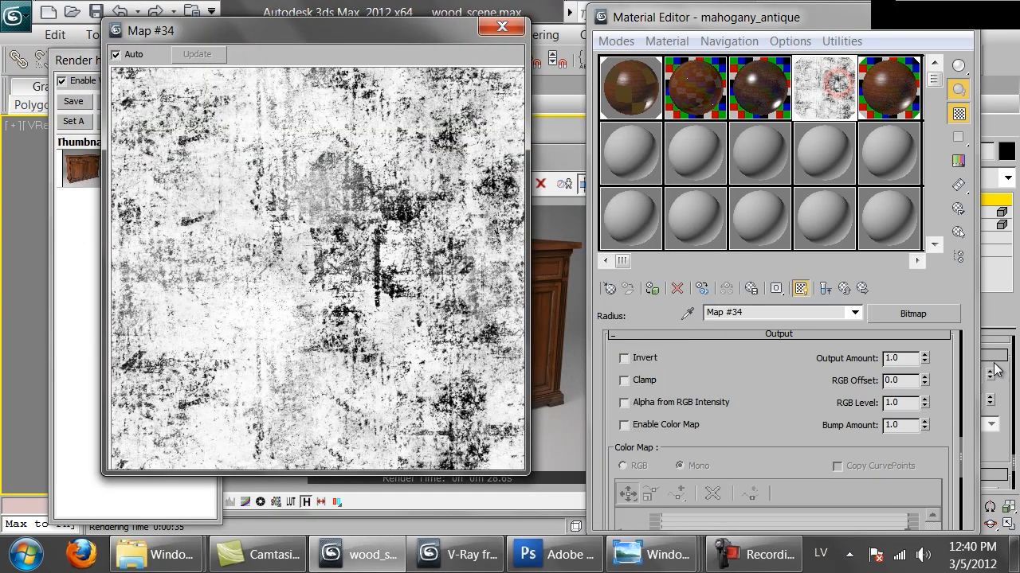
left_click_drag(923, 404, 916, 348)
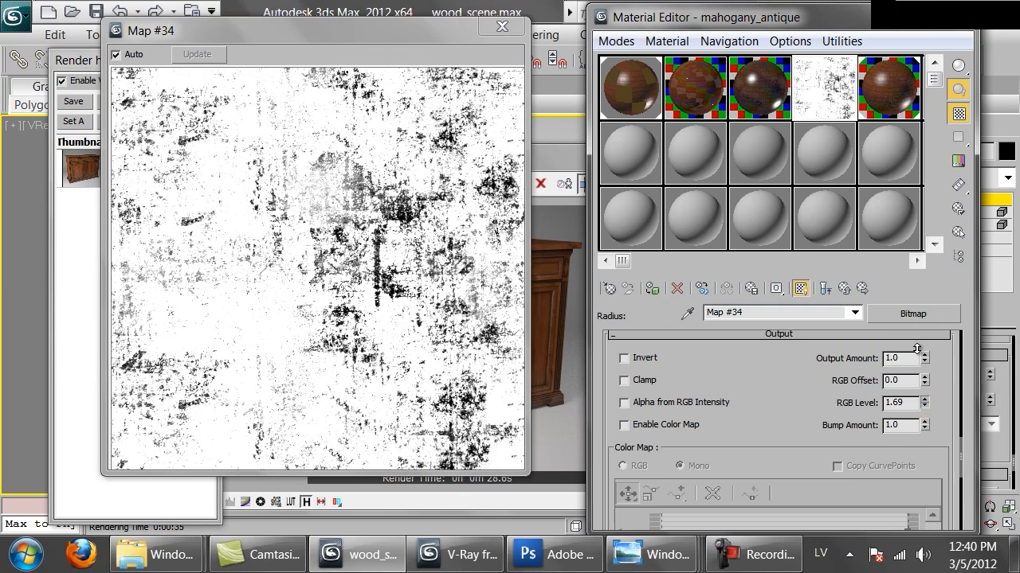
left_click_drag(925, 383, 920, 360)
left_click_drag(932, 409, 940, 470)
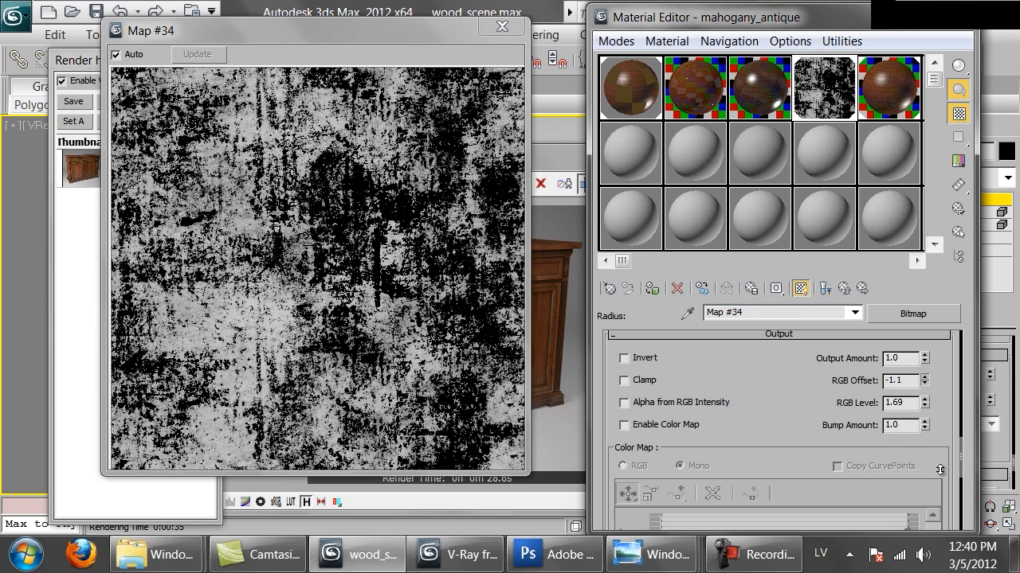
left_click_drag(924, 407, 920, 317)
left_click_drag(927, 388, 923, 476)
left_click_drag(924, 407, 919, 345)
mouse_move(924, 384)
left_mouse_down()
mouse_move(924, 398)
mouse_move(922, 380)
left_mouse_up()
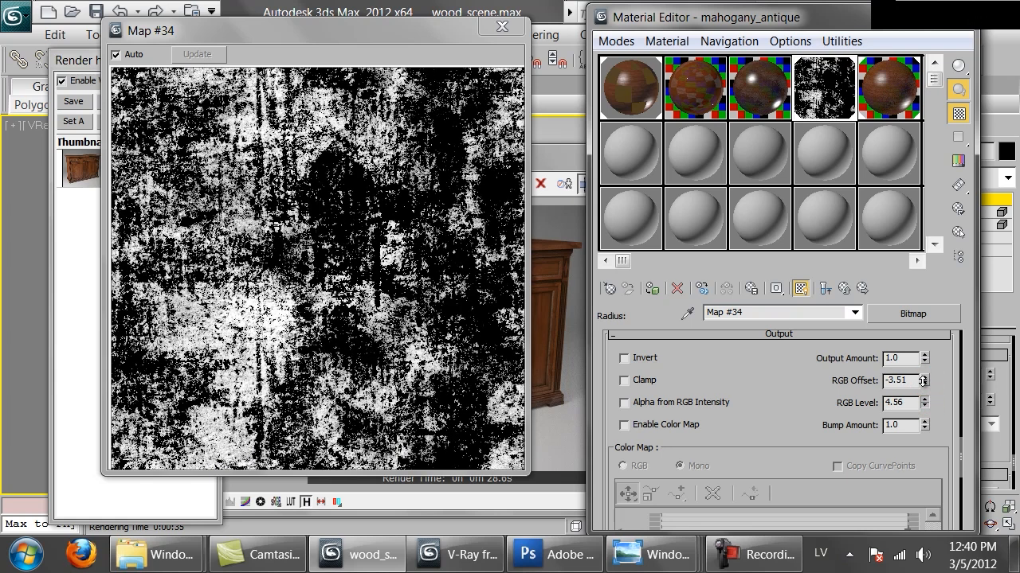
Re-render the marked region and examine the dirt along the cabinet's edges and drawers up close, stopping the render when done.
left_click(560, 319)
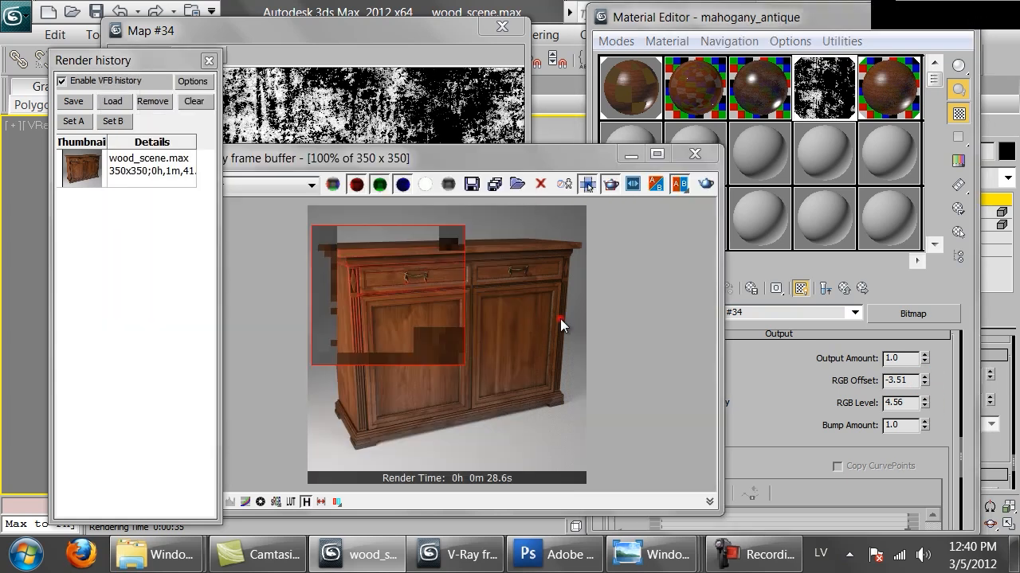
left_click(701, 186)
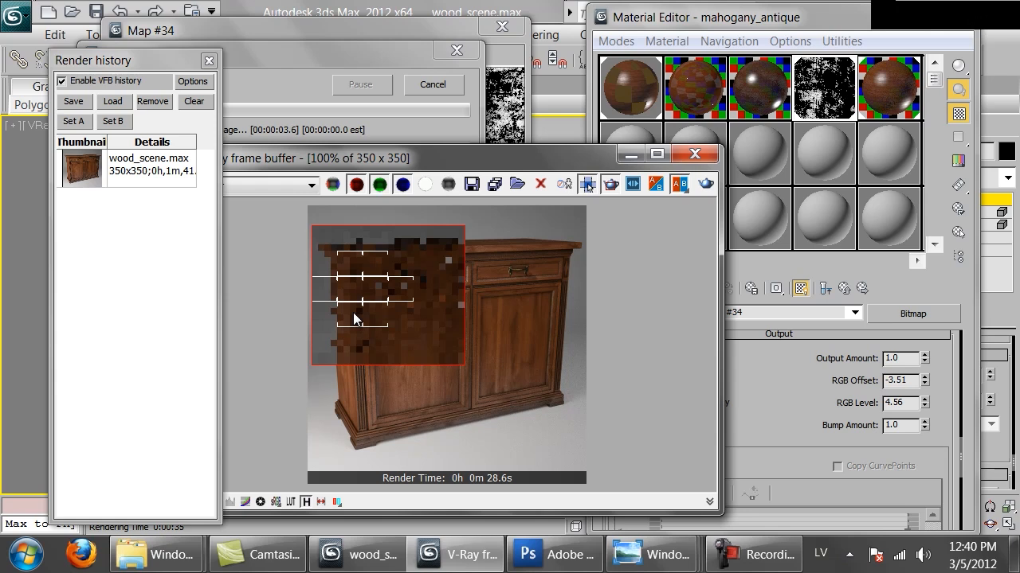
scroll(354, 318, "up", 1)
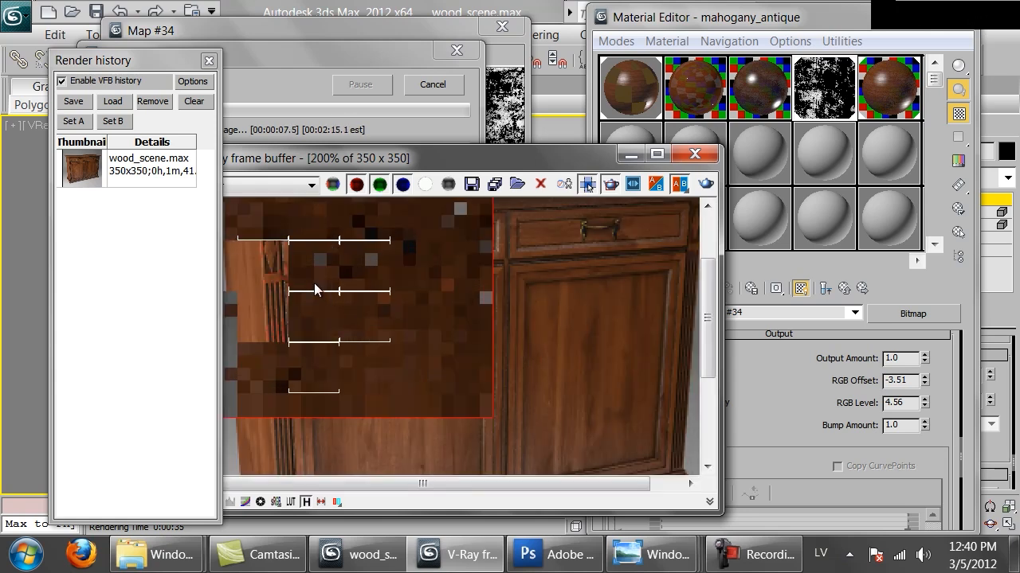
middle_click_drag(349, 271, 355, 301)
scroll(371, 306, "down", 1)
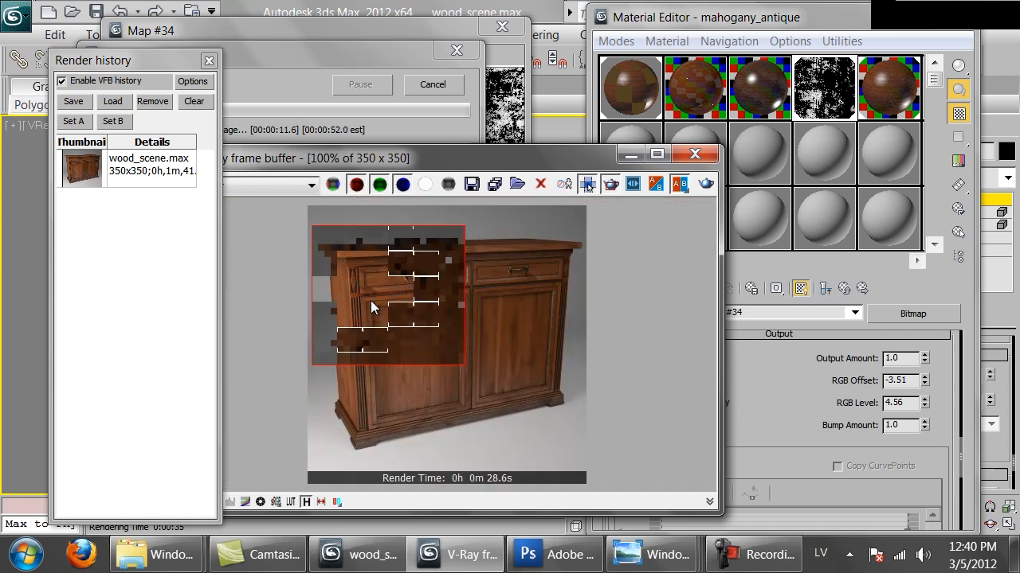
scroll(368, 298, "up", 1)
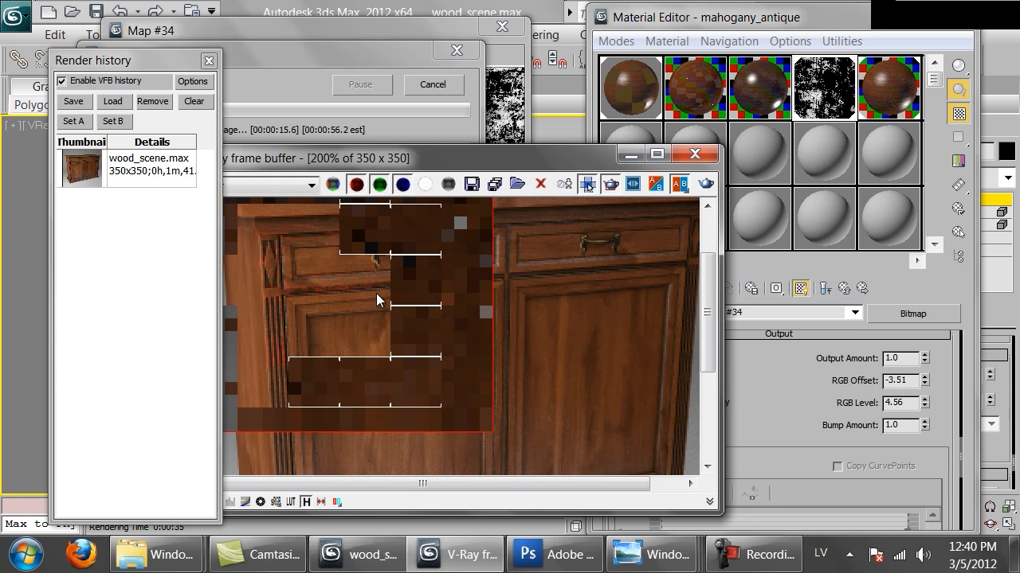
scroll(386, 275, "down", 1)
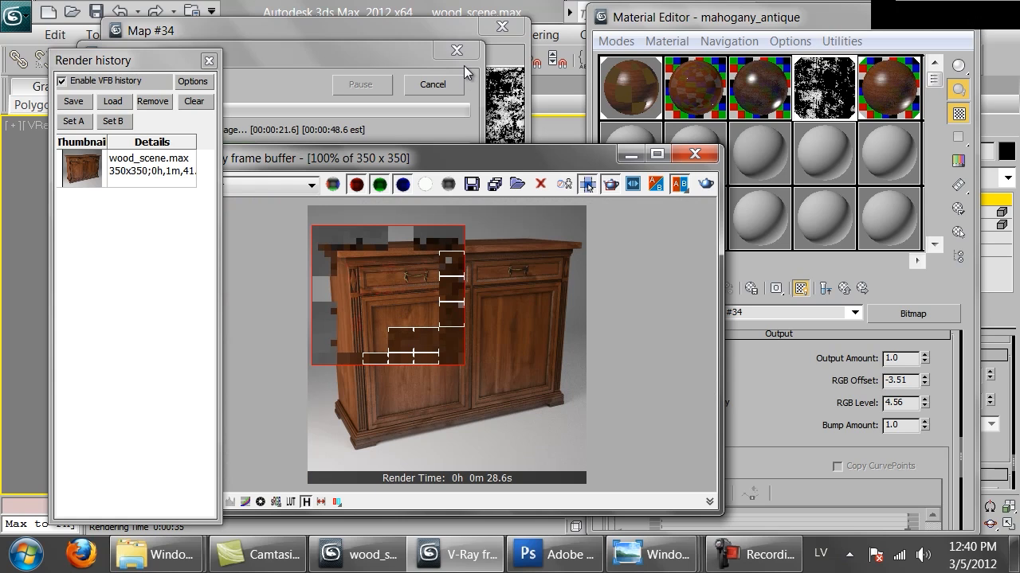
scroll(395, 252, "up", 1)
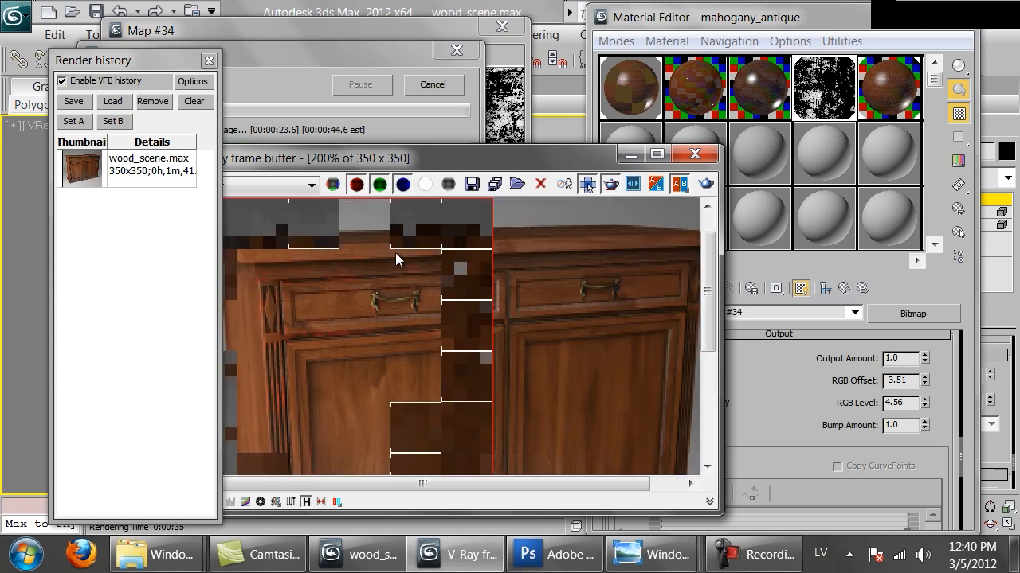
middle_click_drag(294, 318, 418, 289)
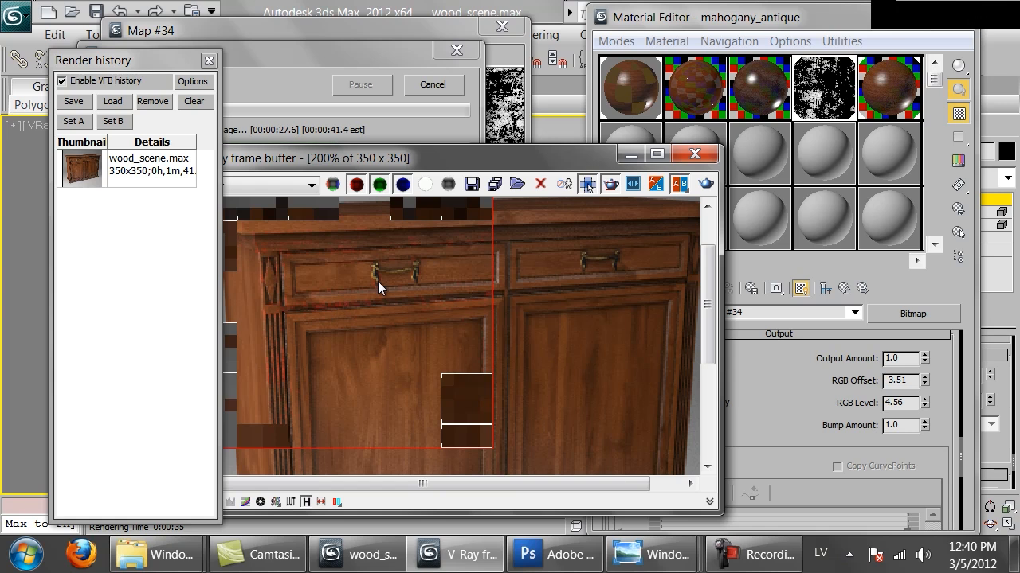
left_click(450, 89)
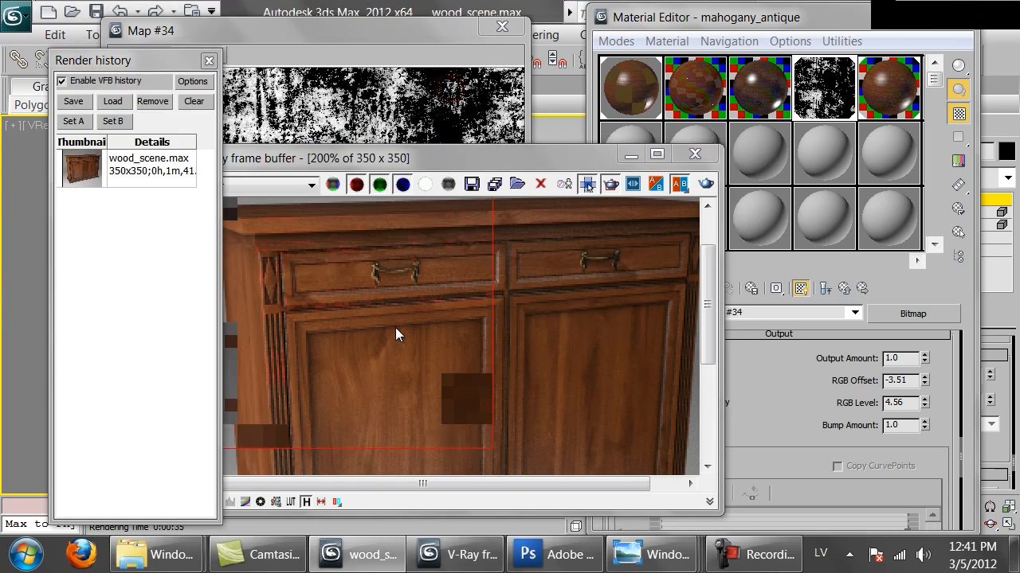
left_click(398, 325)
scroll(413, 287, "down", 1)
In the parent VRayDirt map, load Mahogany_natural.png from the Wood textures folder as a bitmap for the occluded color.
left_click(851, 287)
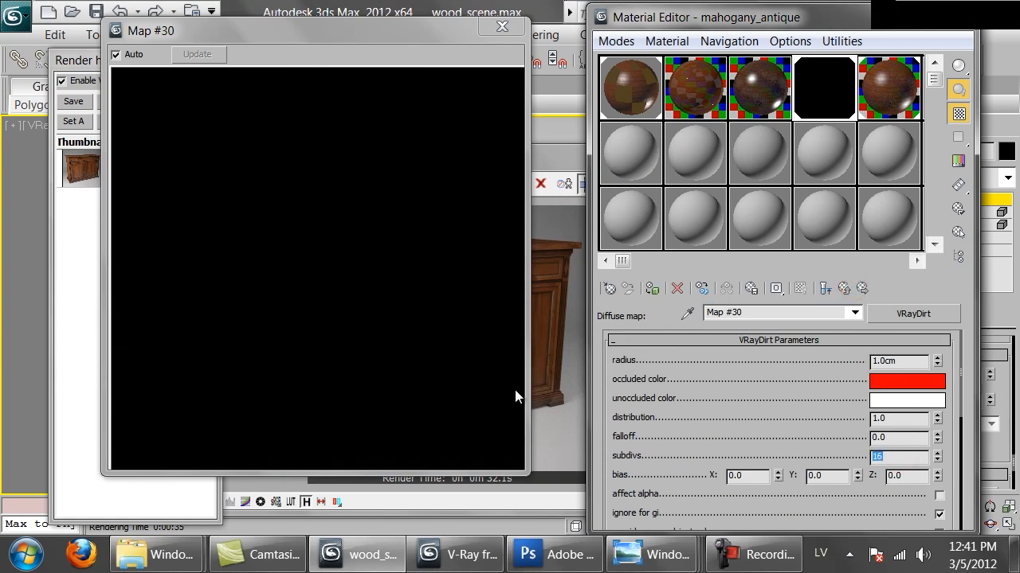
left_click_drag(665, 459, 732, 388)
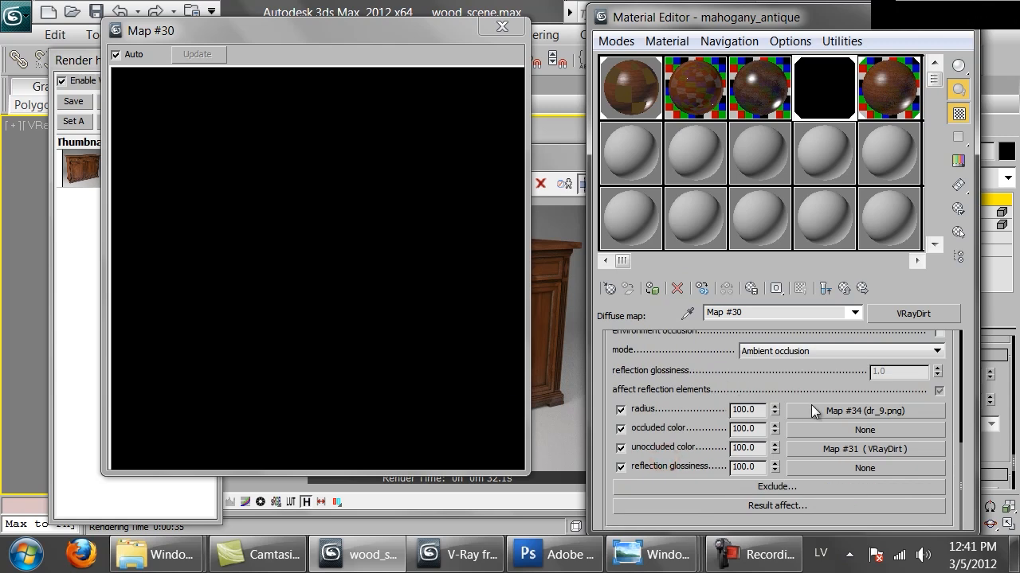
left_click(848, 433)
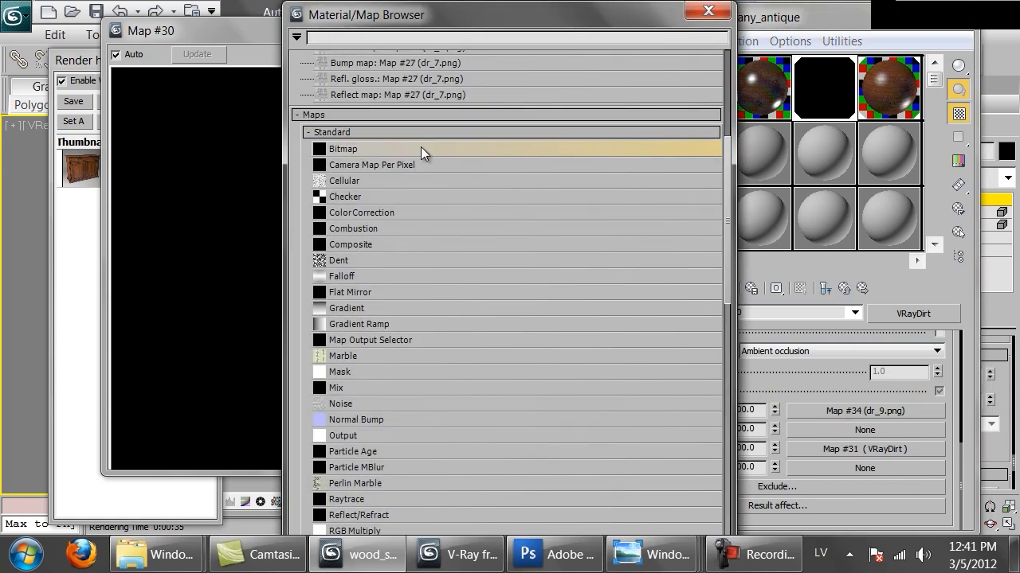
double_click(384, 150)
left_click(355, 239)
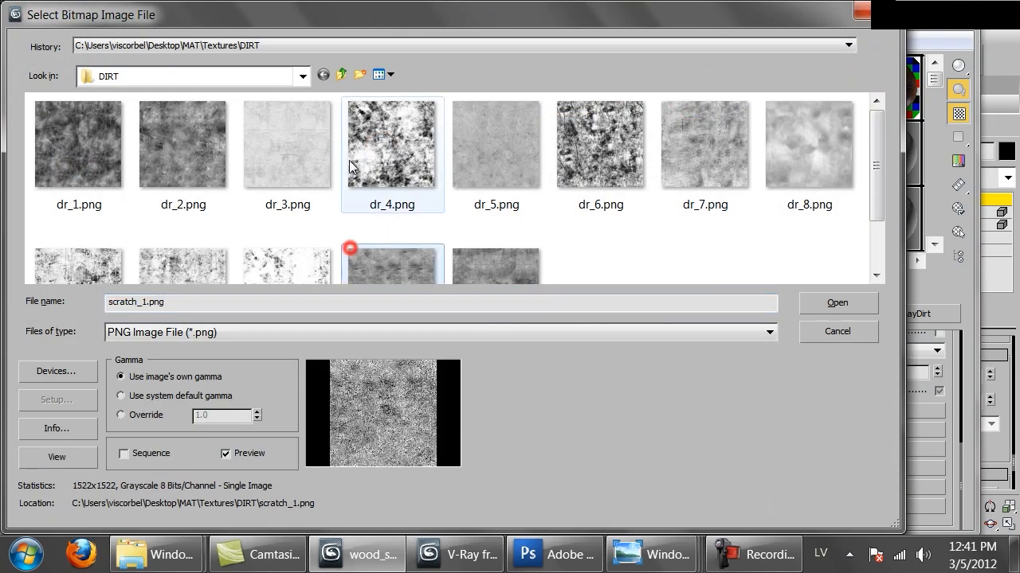
left_click(341, 75)
double_click(150, 141)
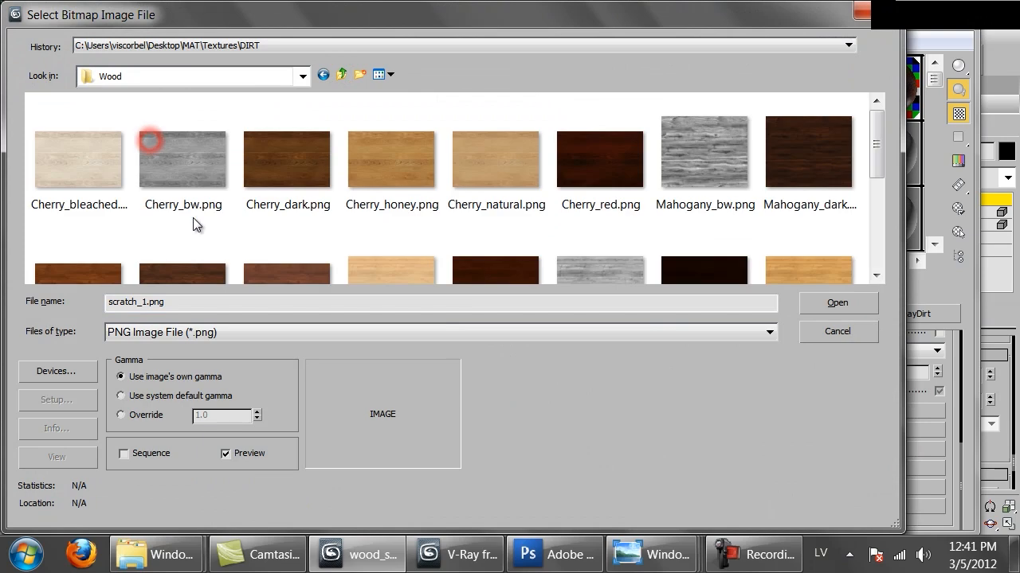
scroll(193, 217, "down", 1)
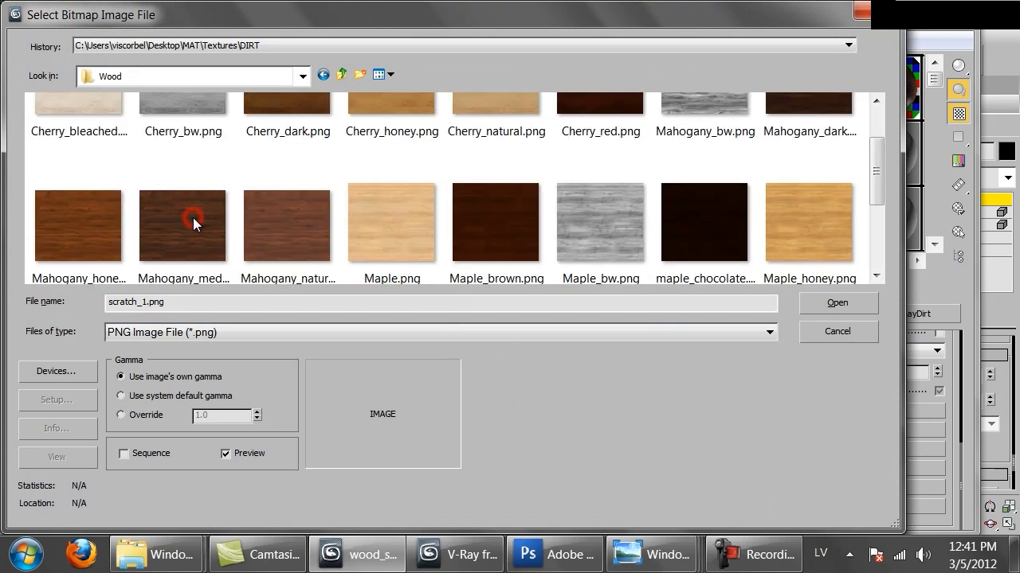
double_click(270, 228)
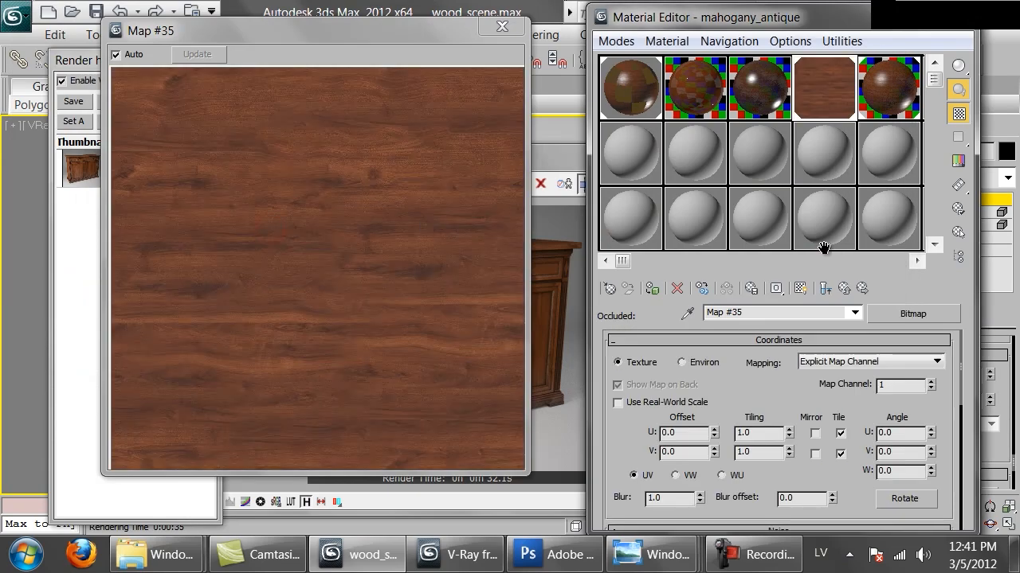
Enable real-world scale on the occluded color bitmap and set its size to 150 cm wide by 120 cm high.
left_click(673, 402)
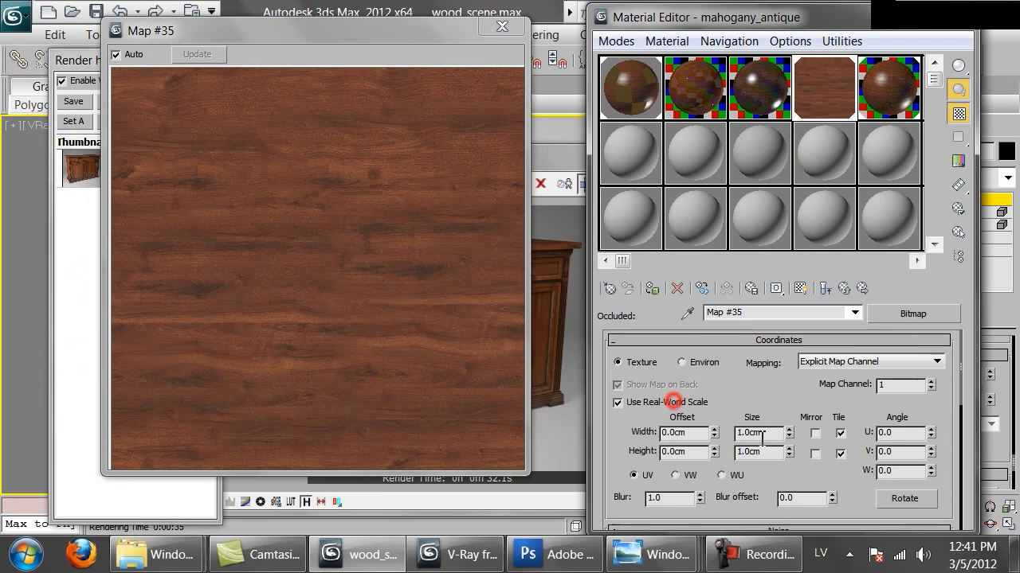
double_click(770, 433)
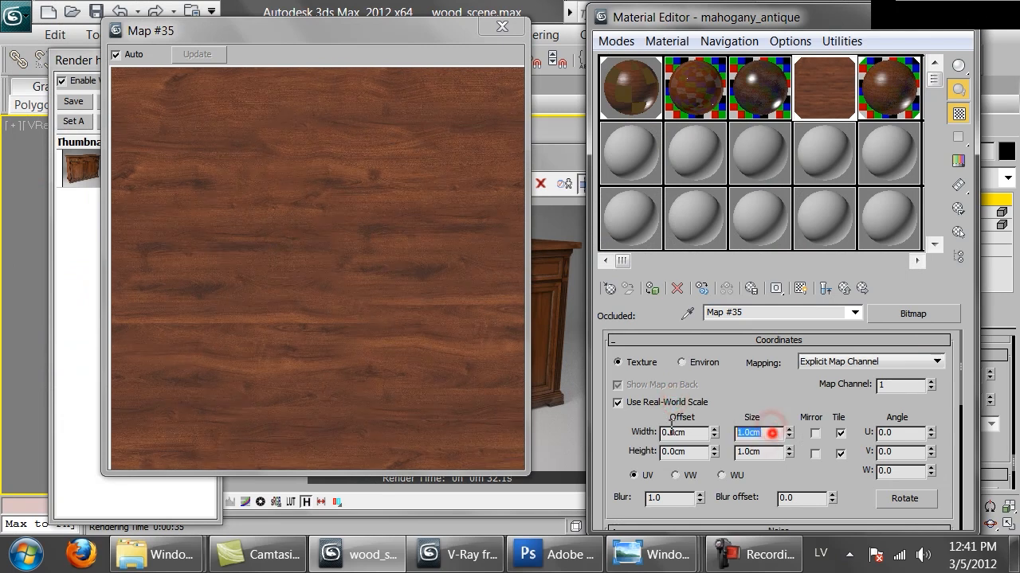
type("150")
key("Tab")
type("120")
key("Return")
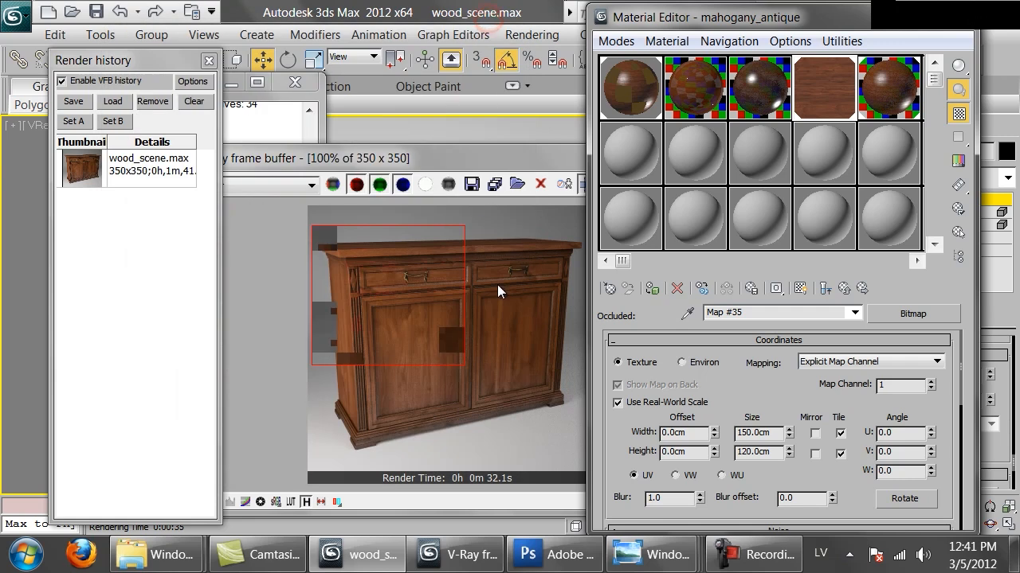
Re-render the marked cabinet region to check the wood bitmap in the occluded areas, and stop the render.
left_click(512, 295)
left_click(704, 184)
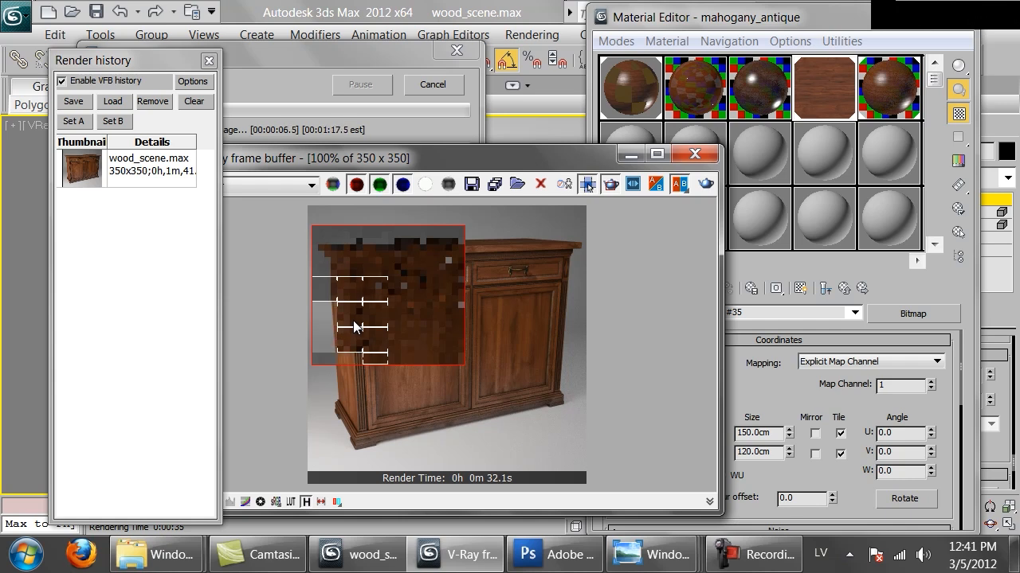
scroll(355, 323, "up", 1)
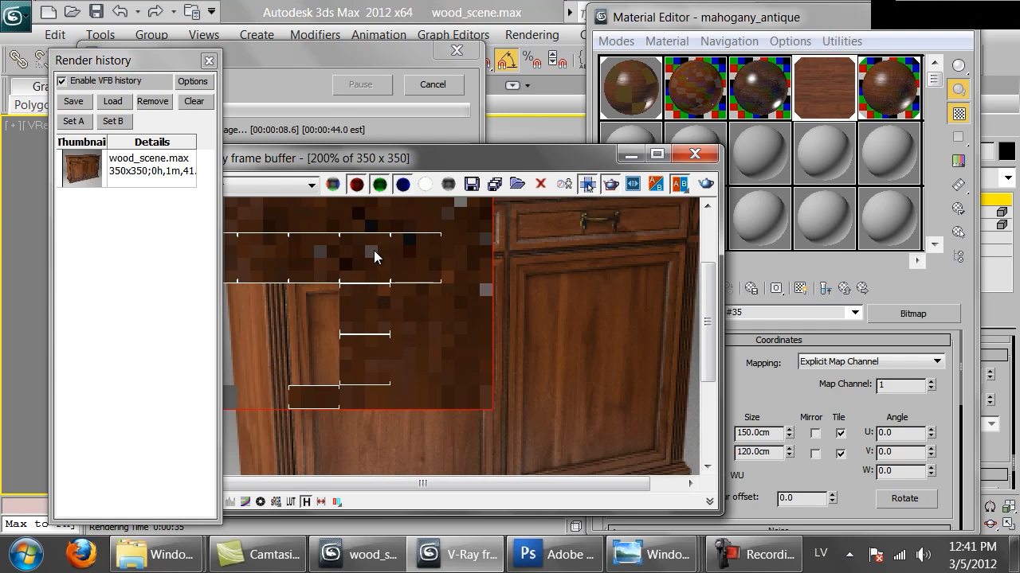
middle_click_drag(371, 250, 390, 294)
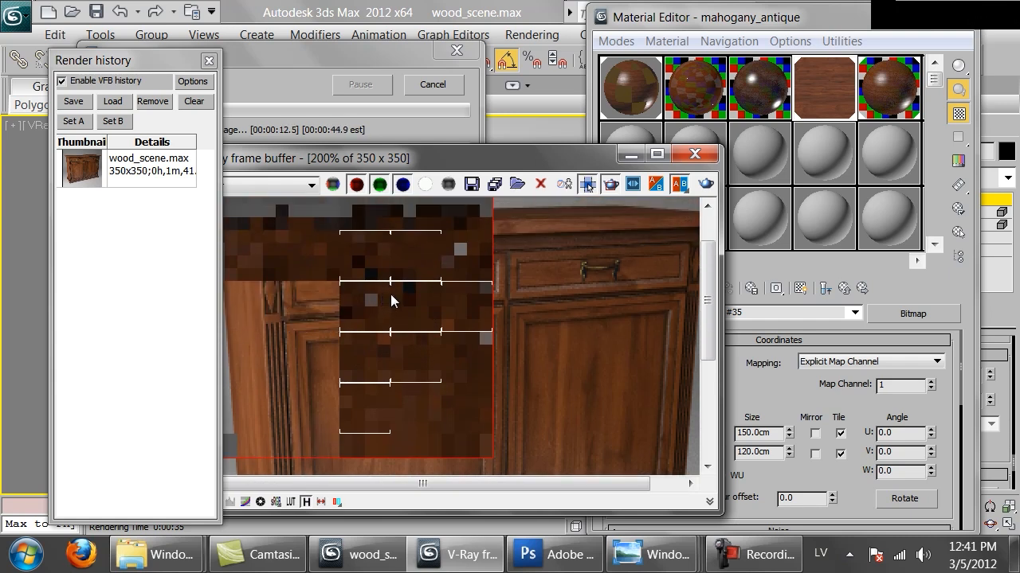
scroll(390, 300, "down", 1)
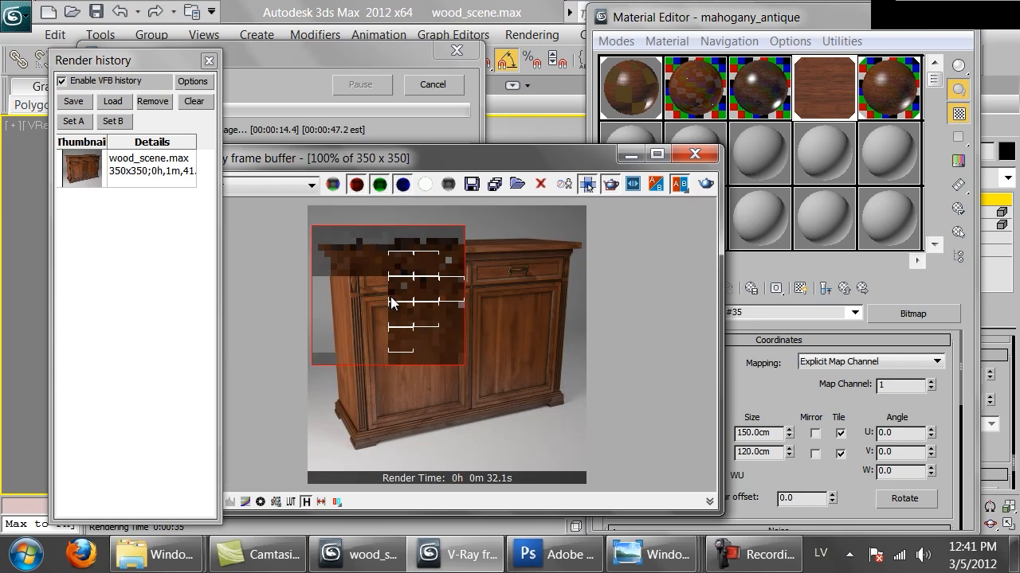
scroll(390, 299, "up", 1)
scroll(390, 299, "down", 1)
scroll(364, 282, "up", 1)
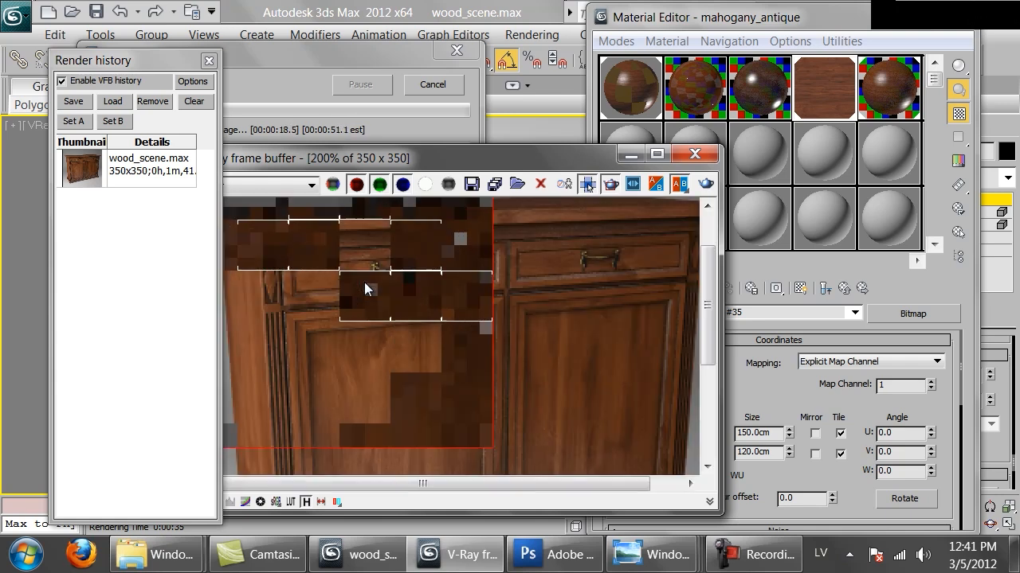
scroll(383, 259, "down", 1)
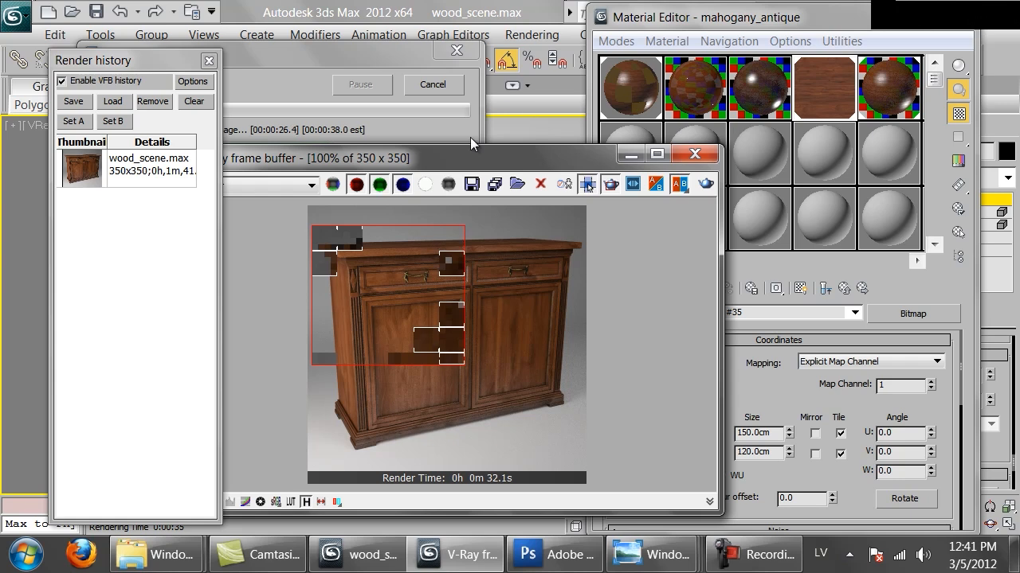
left_click(432, 86)
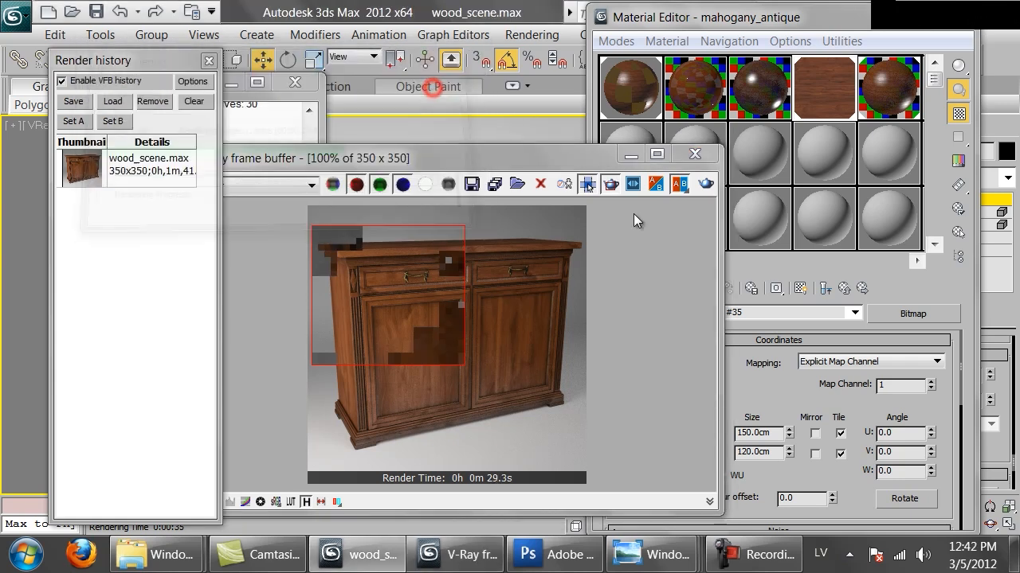
Return to the parent VRayDirt map and reduce the occluded color map amount to 80.
left_click(844, 288)
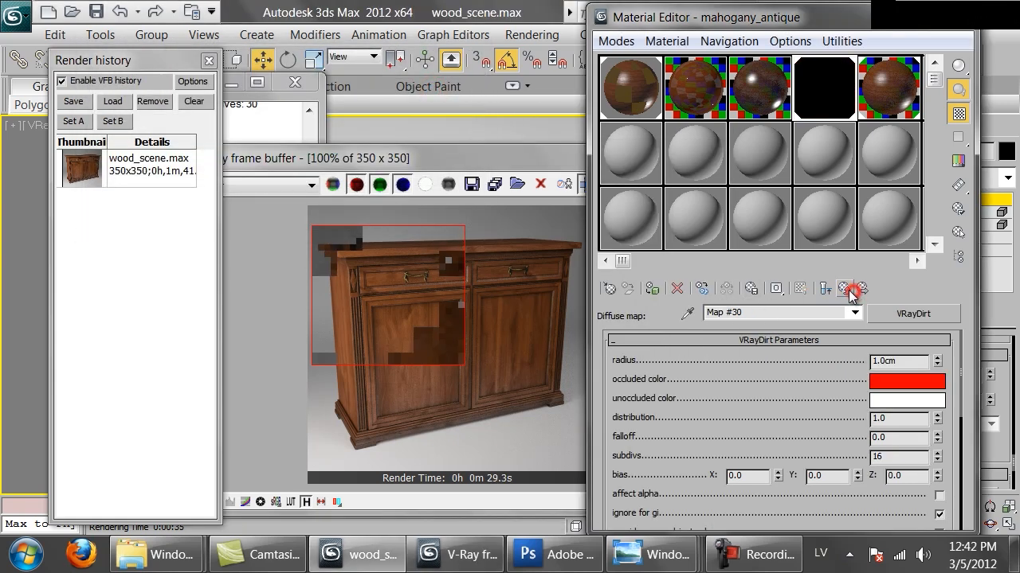
scroll(802, 438, "down", 5)
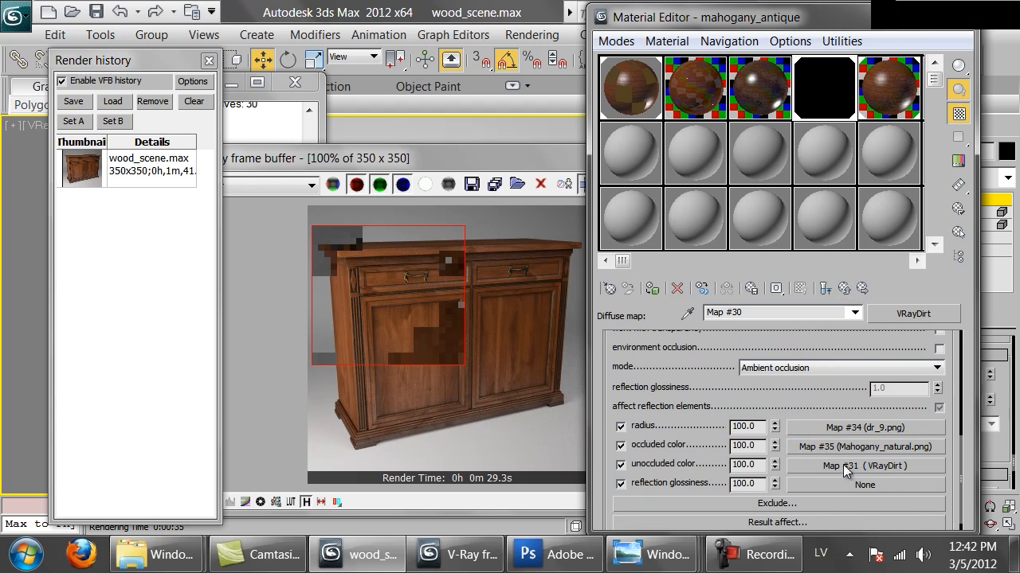
double_click(753, 446)
scroll(642, 440, "up", 5)
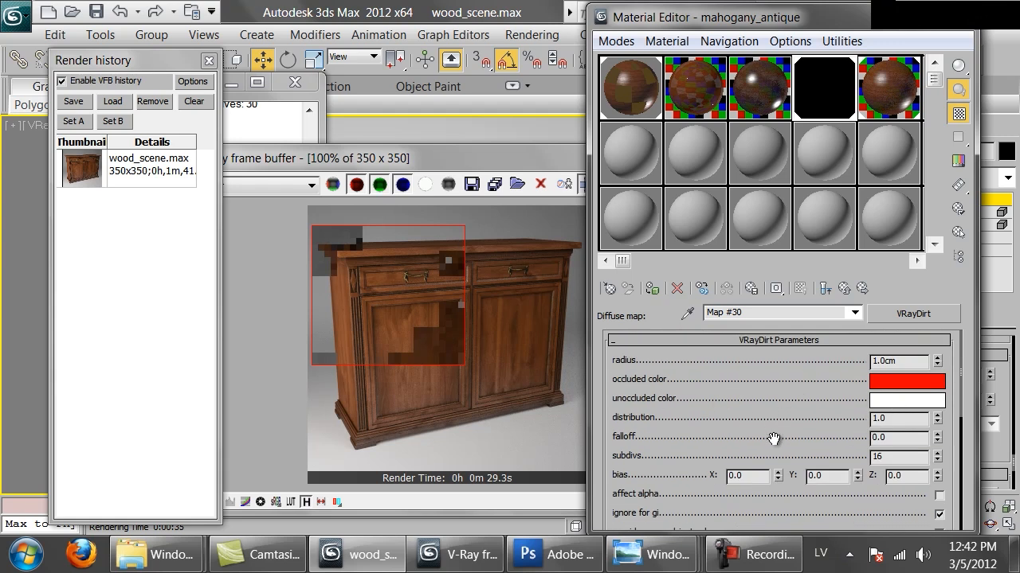
scroll(763, 414, "down", 5)
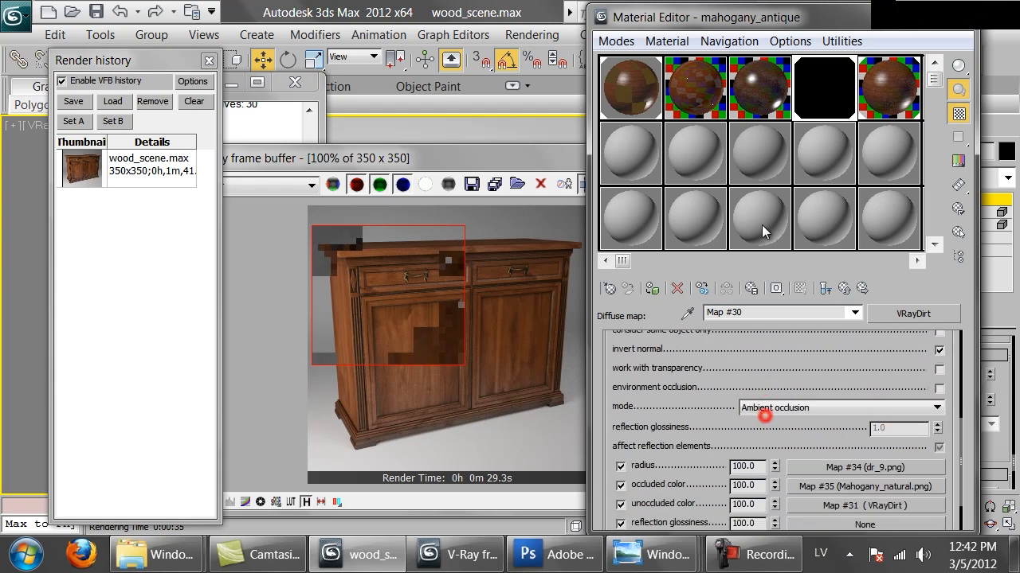
double_click(753, 429)
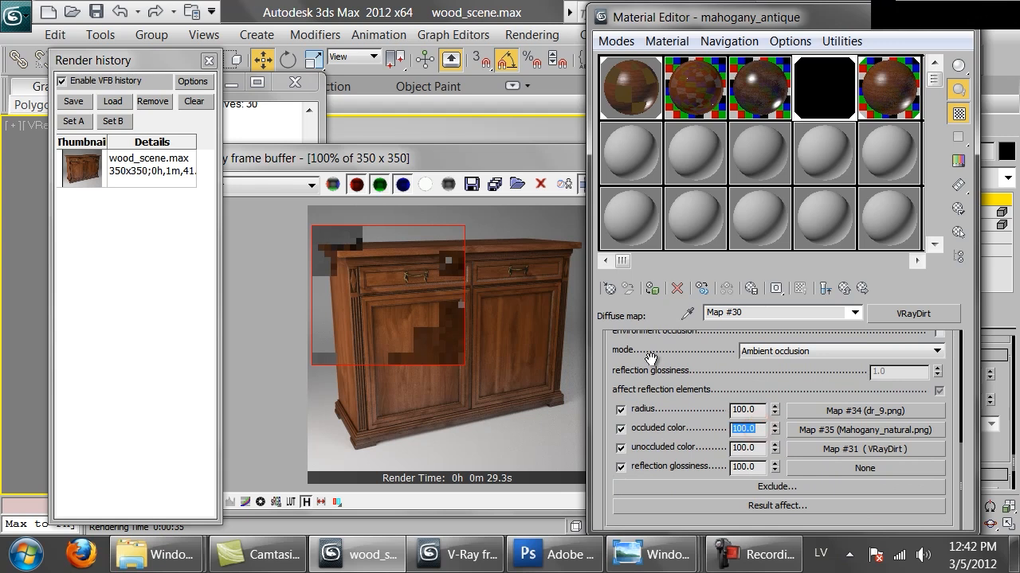
type("90")
key("Return")
type("80")
key("Return")
Re-render the marked region and examine the drawer and door edges up close with the reduced occluded color map amount.
left_click(463, 159)
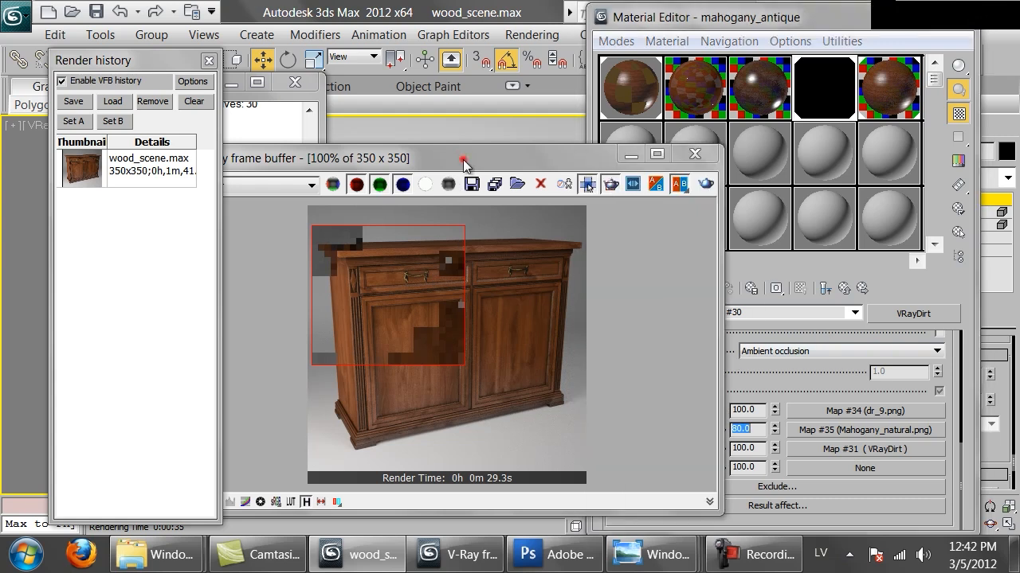
left_click(705, 184)
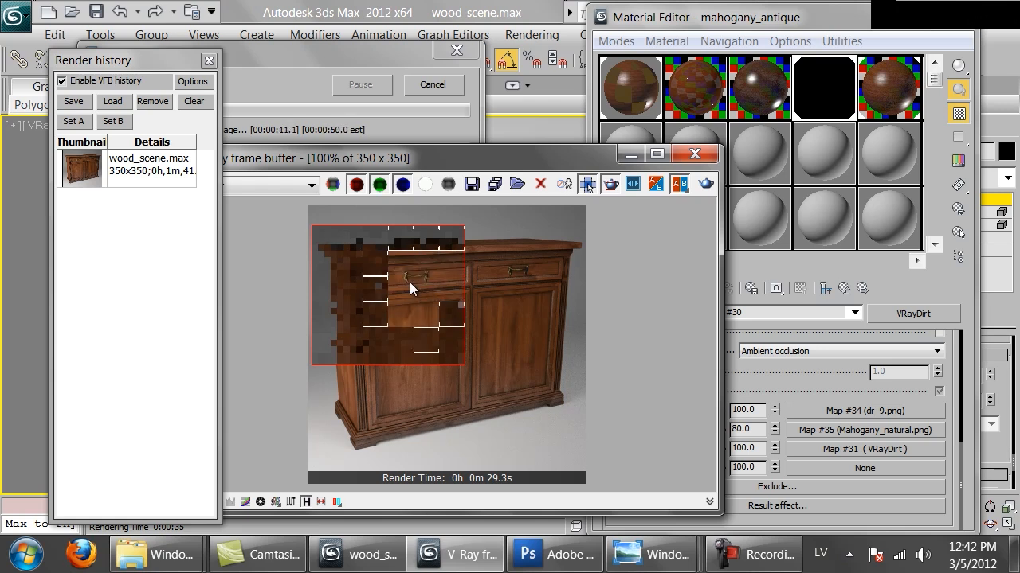
scroll(394, 286, "up", 1)
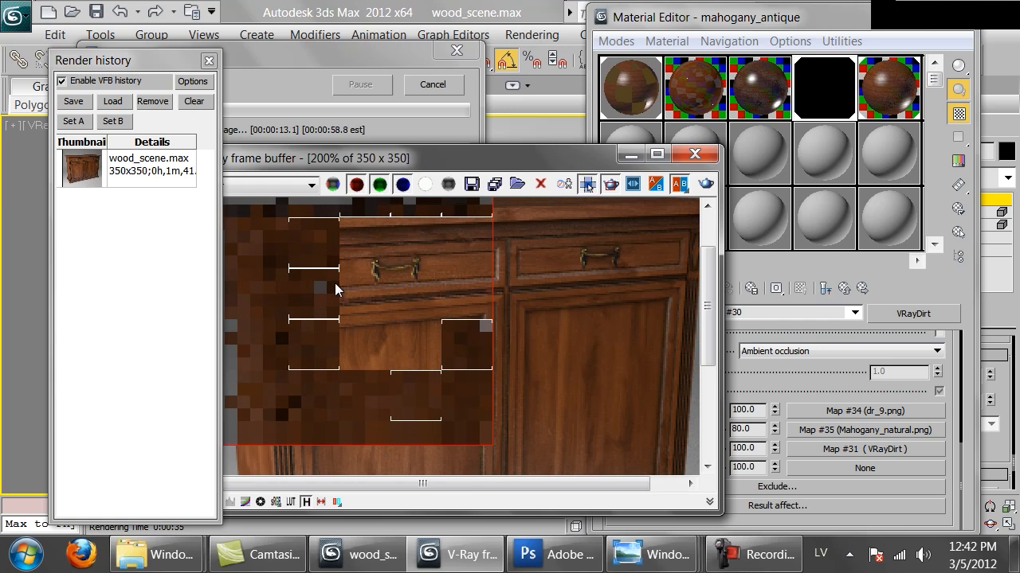
scroll(369, 302, "down", 1)
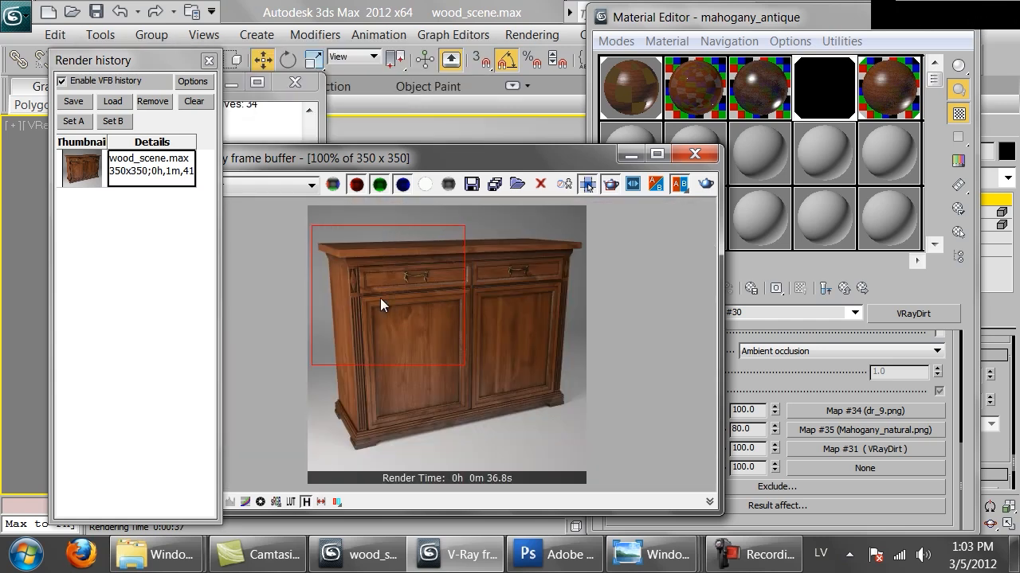
scroll(350, 316, "up", 1)
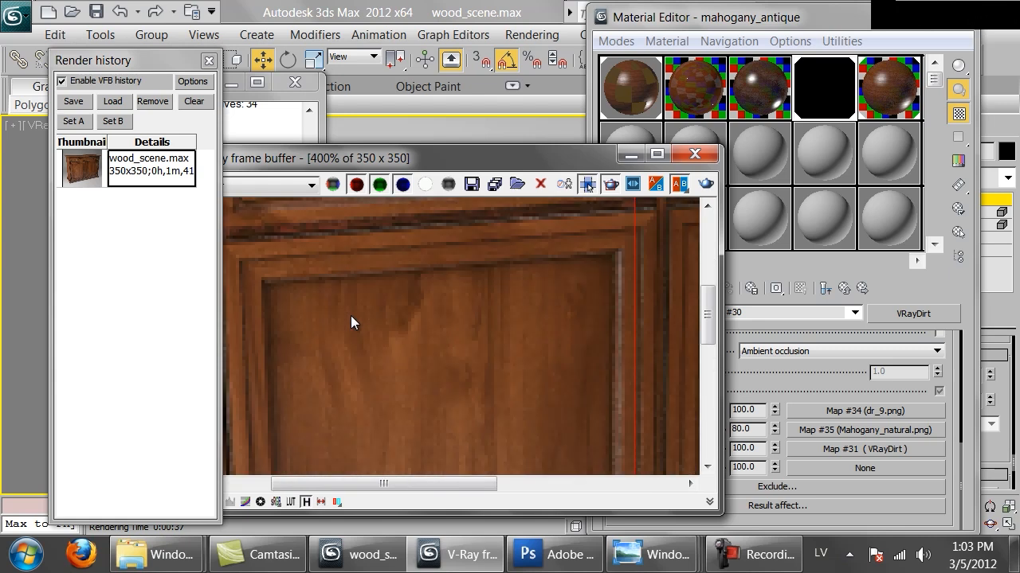
middle_click_drag(302, 249, 341, 336)
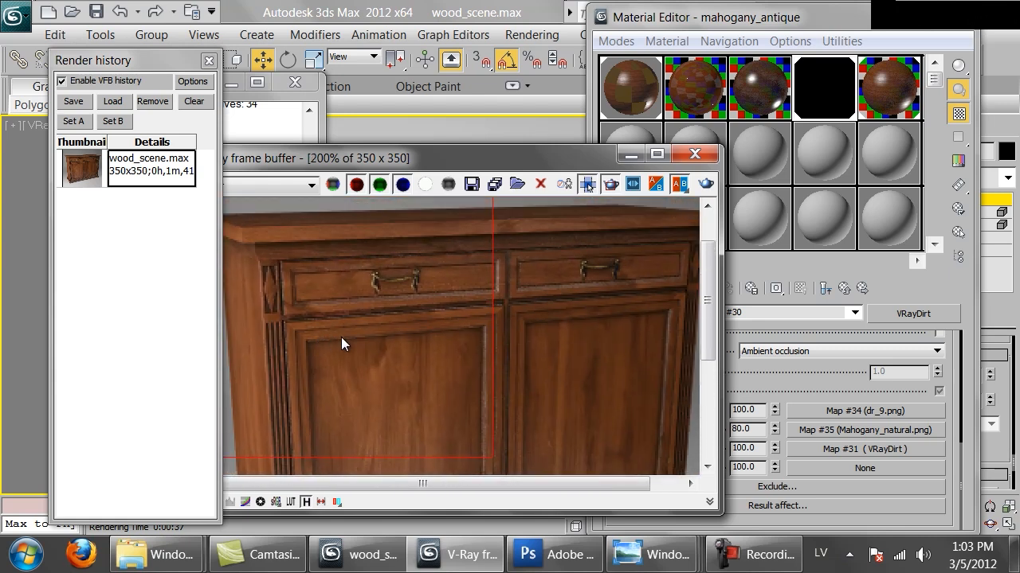
Change the VRayDirt occluded color to a light orange-brown with RGB 210, 104, 46.
left_click_drag(815, 375, 801, 527)
scroll(844, 408, "up", 3)
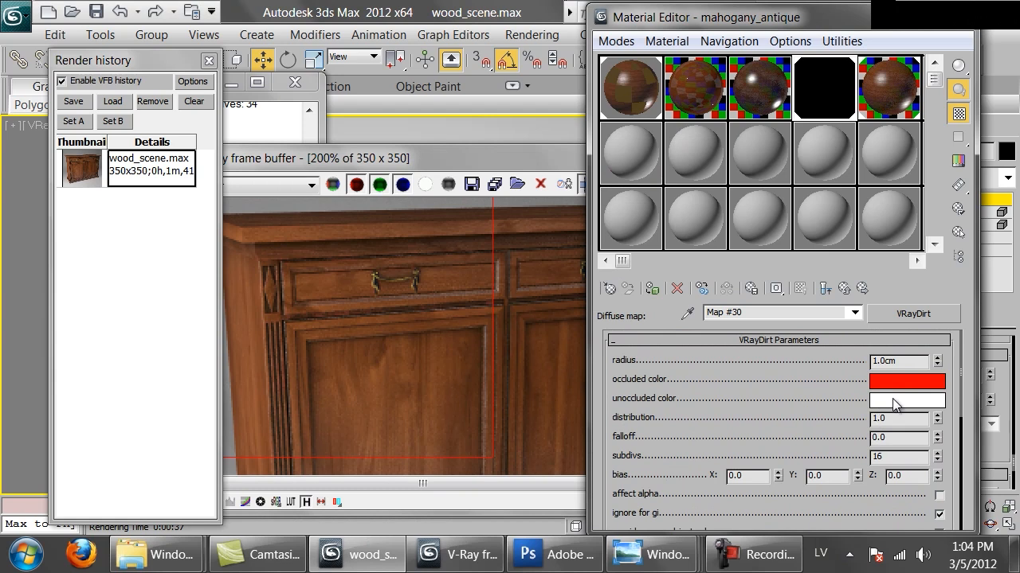
left_click(898, 383)
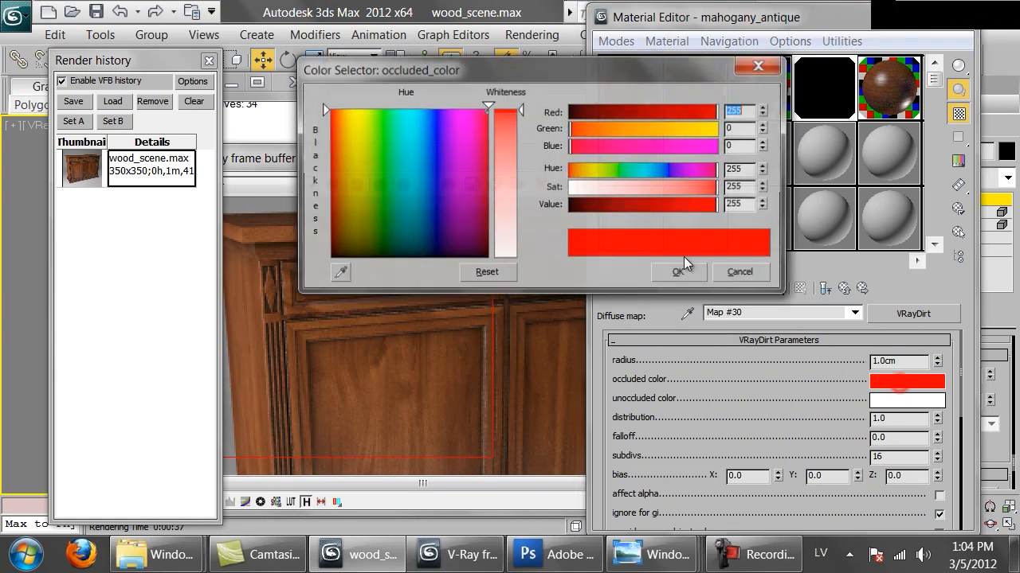
left_click_drag(604, 195, 568, 189)
left_click(574, 170)
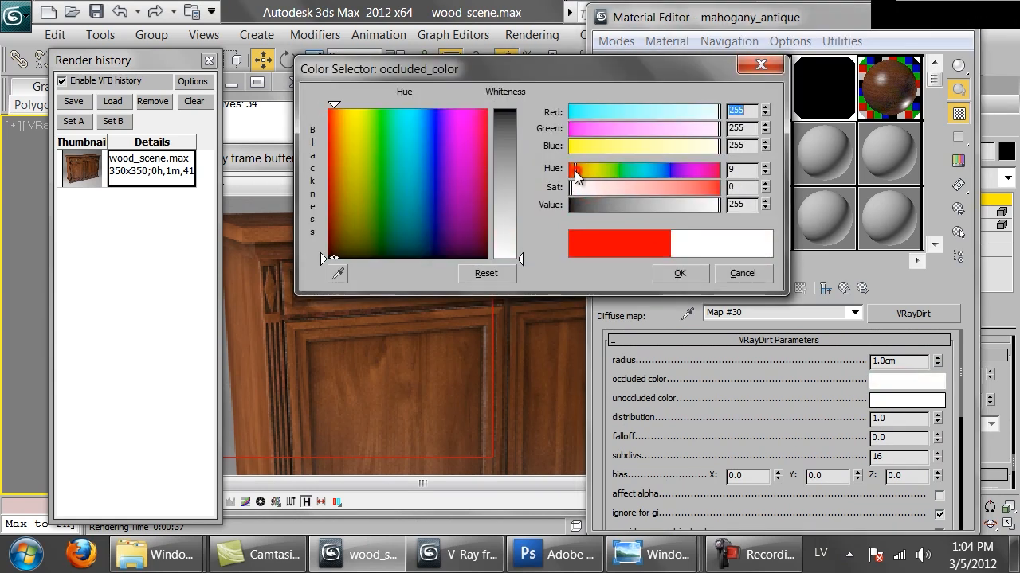
left_click_drag(649, 191, 685, 192)
left_click(696, 208)
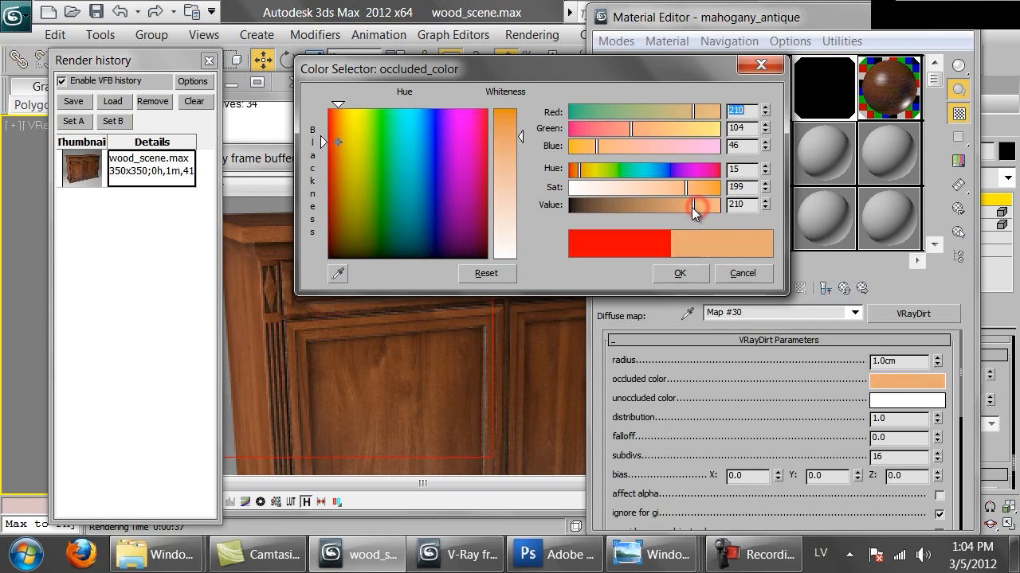
left_click(678, 273)
Set the occluded color map amount to 50 and start re-rendering the marked cabinet region.
left_click_drag(664, 428, 675, 312)
double_click(762, 428)
type("50")
key("Return")
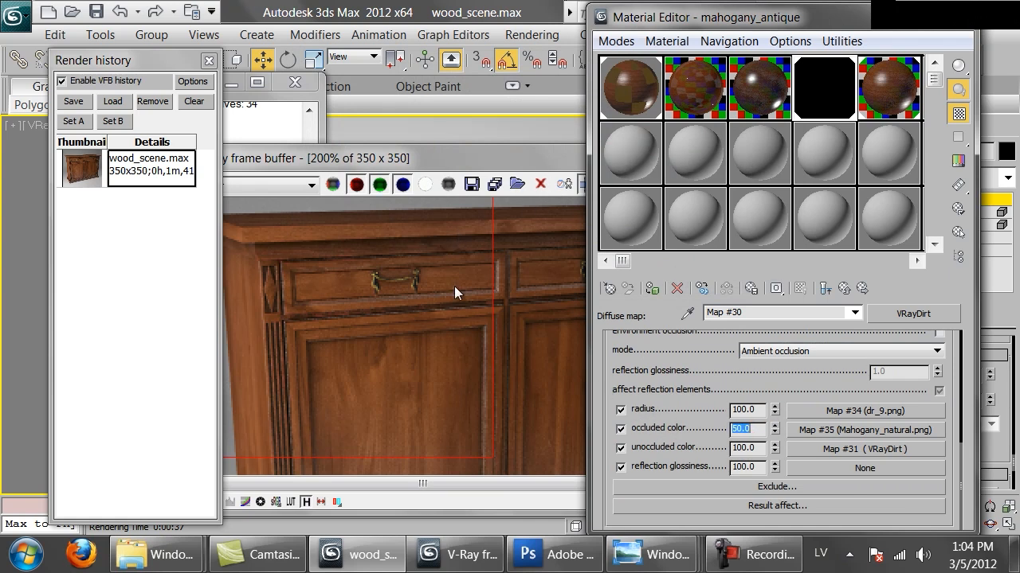
double_click(454, 287)
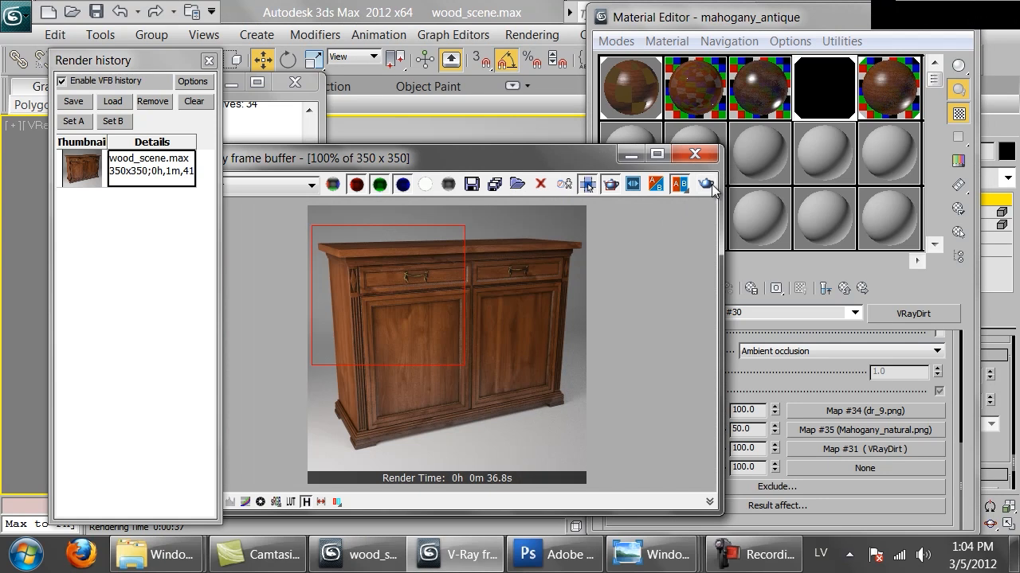
left_click(706, 184)
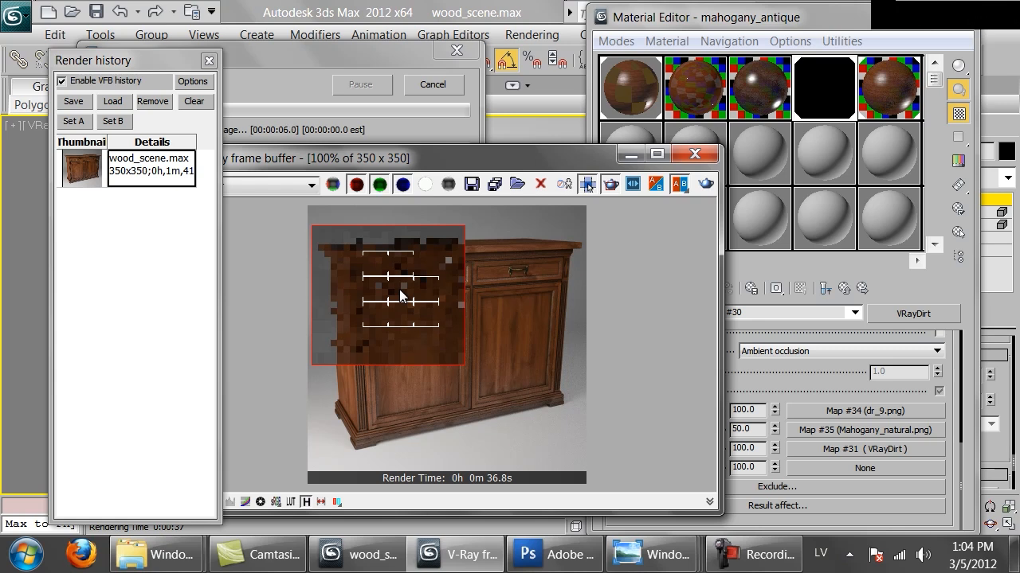
Examine the drawer and door edges in the region being re-rendered, and cancel the render.
scroll(400, 296, "up", 1)
middle_click_drag(372, 276, 415, 295)
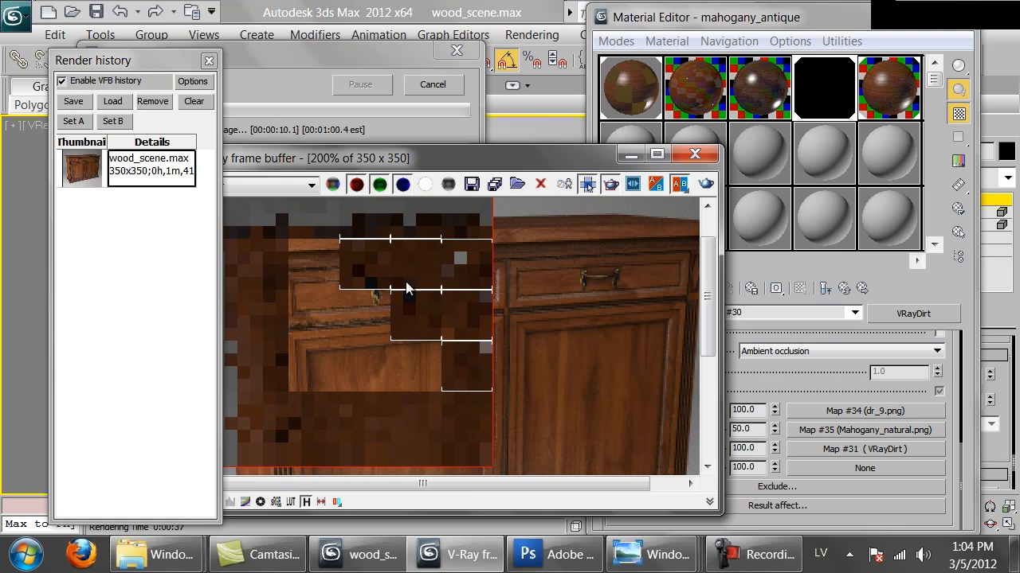
scroll(392, 289, "down", 1)
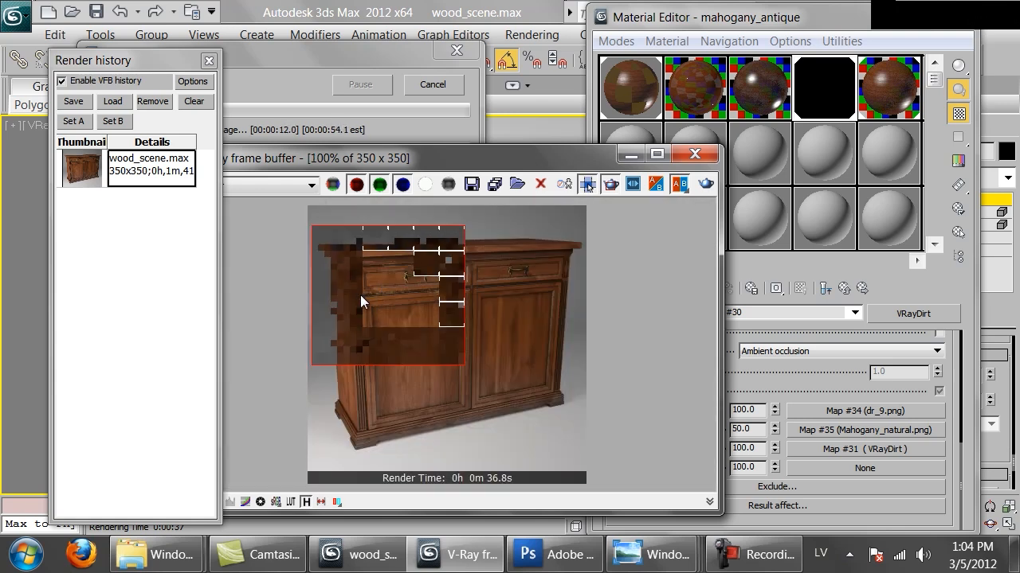
scroll(360, 295, "up", 1)
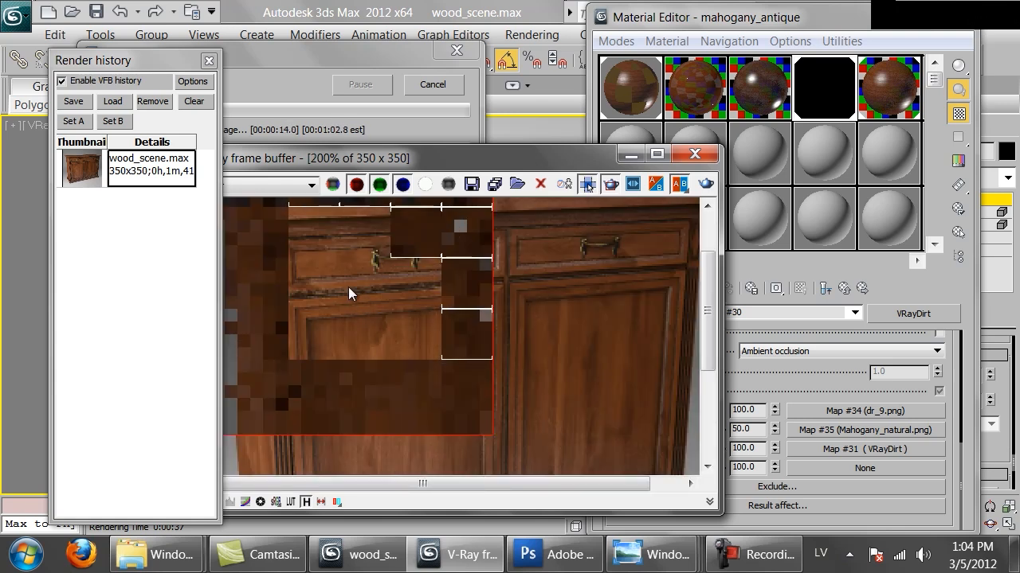
scroll(314, 256, "down", 1)
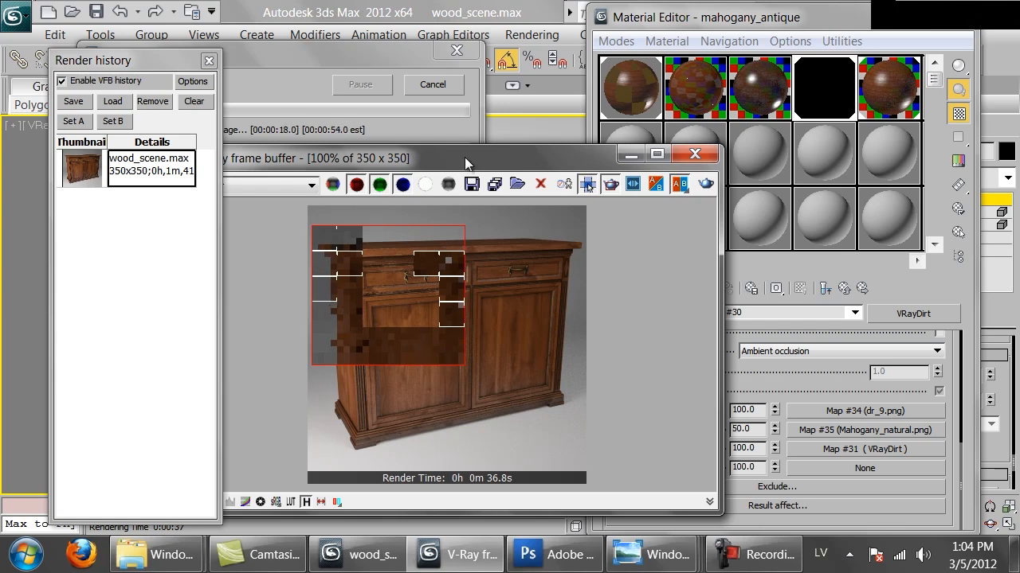
left_click(447, 86)
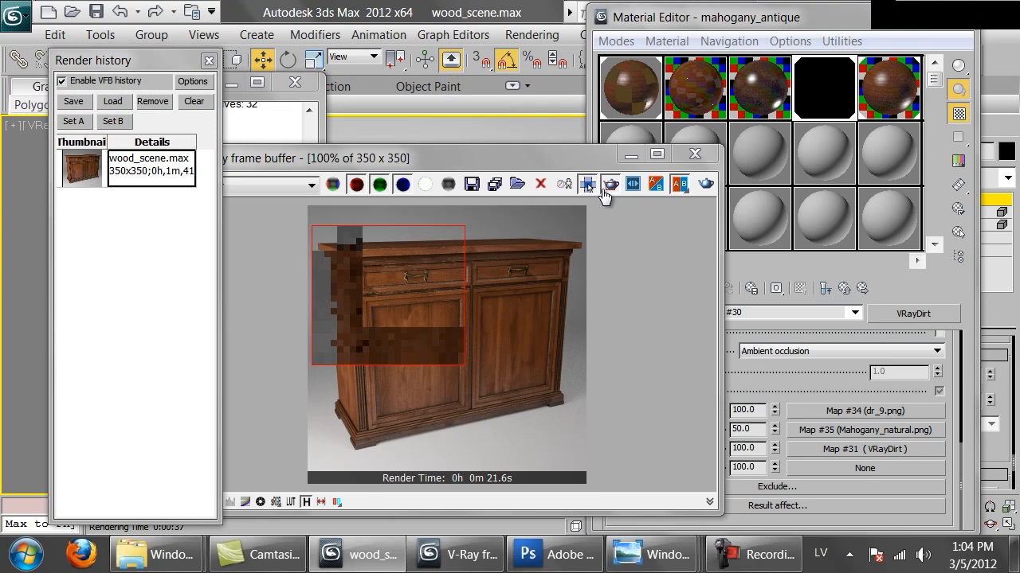
Render the full cabinet frame without the region restriction and save the image to the render history.
left_click(706, 185)
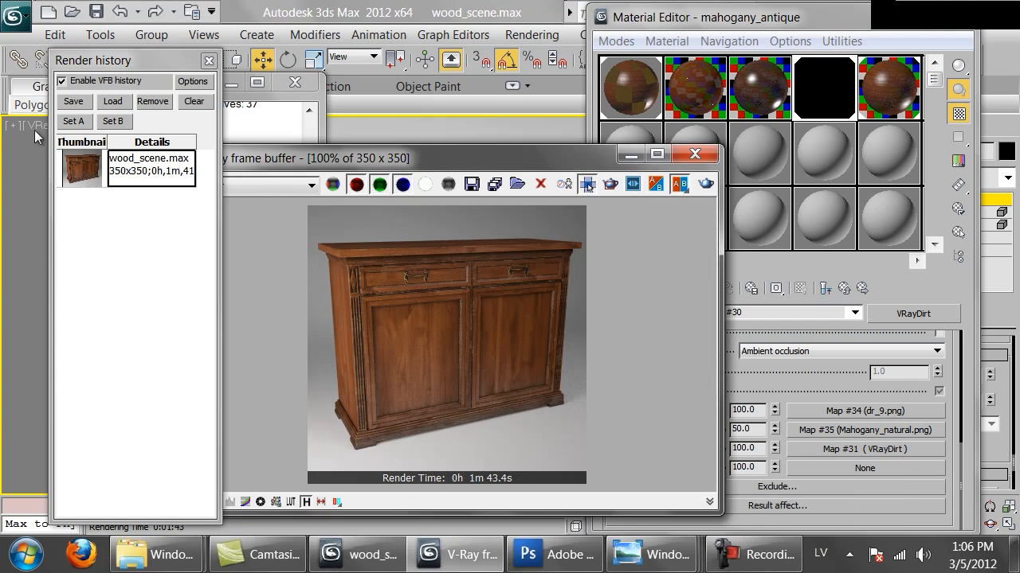
left_click(70, 109)
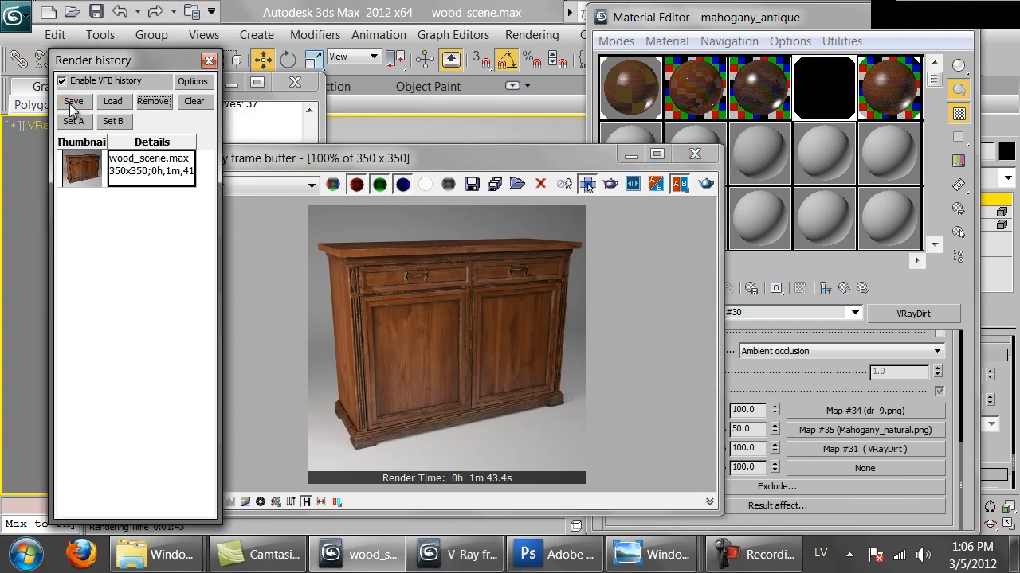
left_click(73, 103)
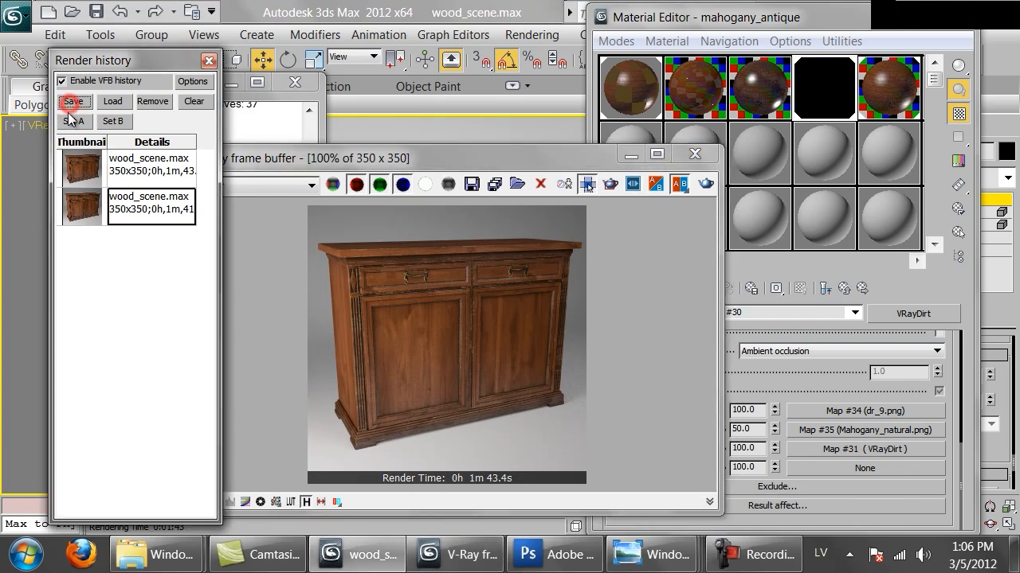
Compare the two saved cabinet renders in the history by loading them alternately.
double_click(91, 210)
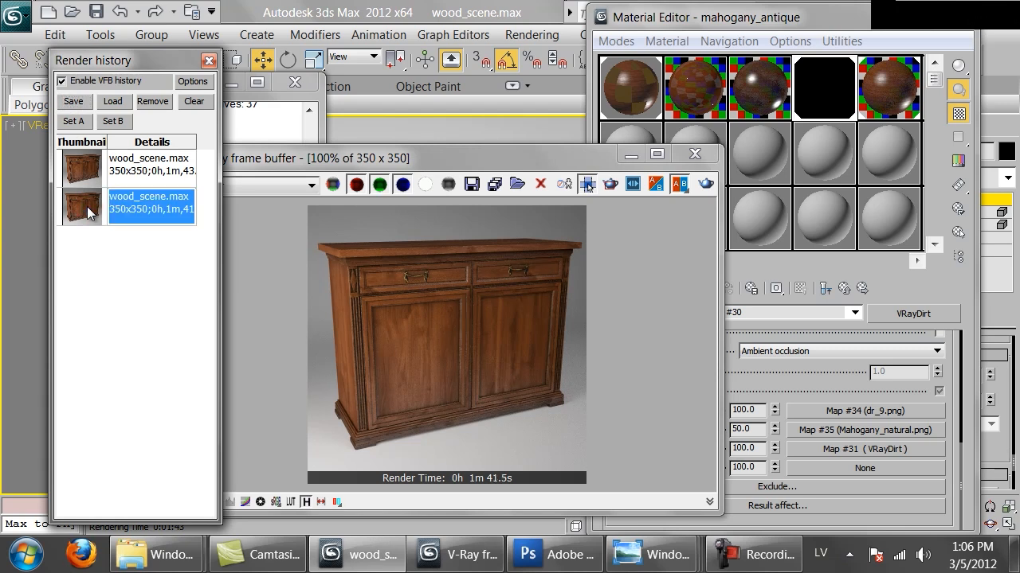
double_click(87, 177)
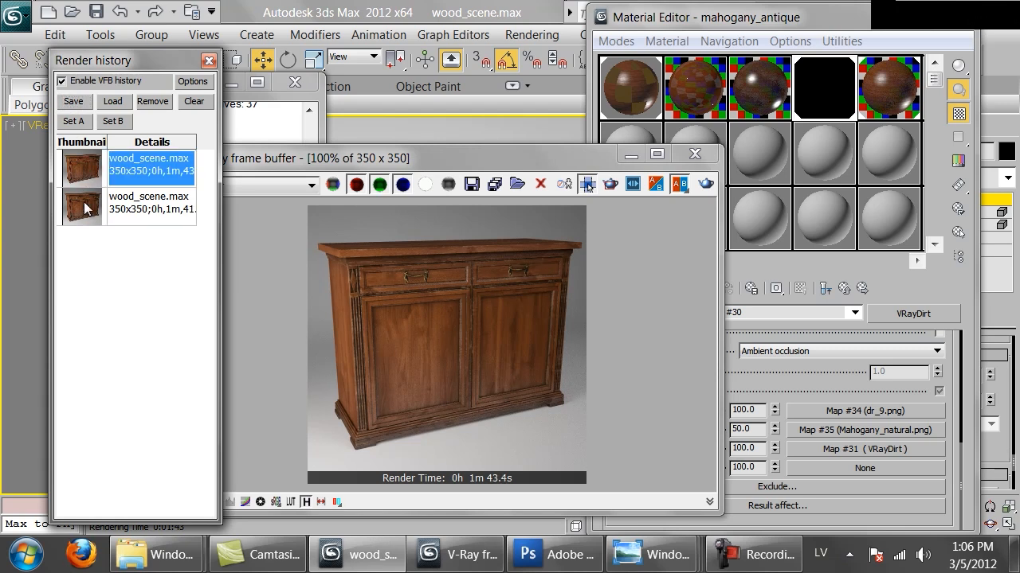
double_click(88, 209)
double_click(90, 177)
double_click(85, 220)
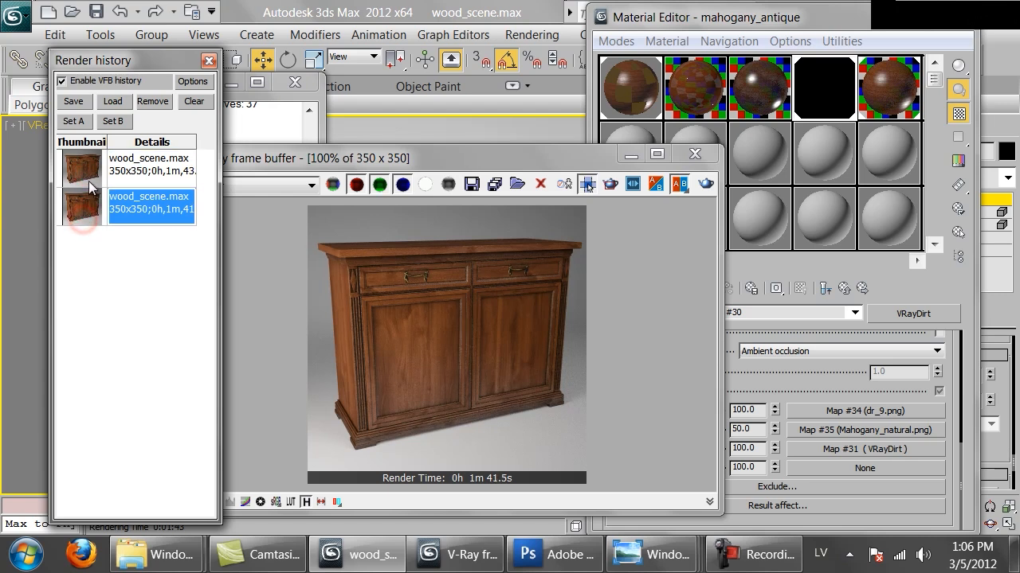
double_click(89, 185)
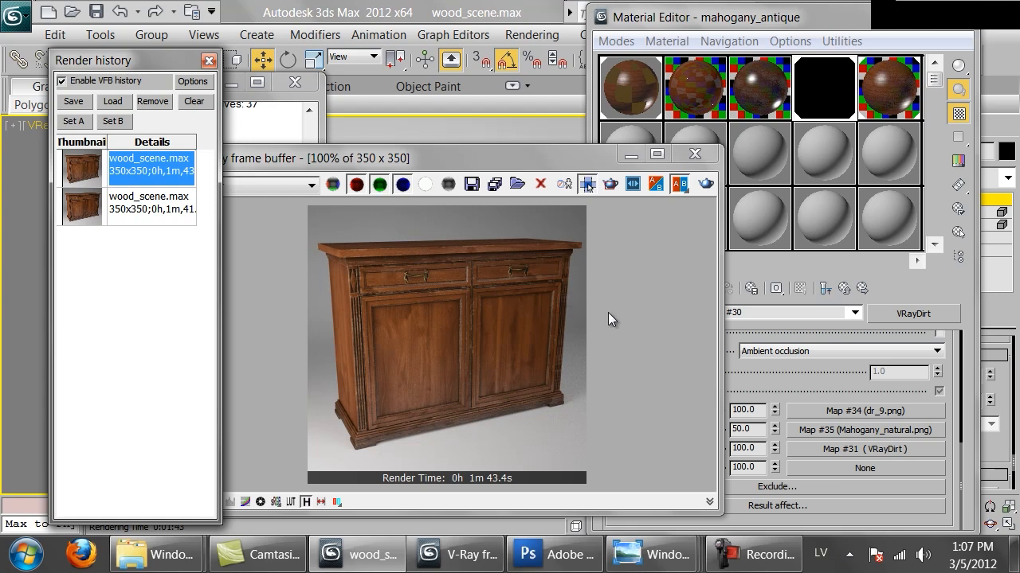
Copy the mahogany_antique material to an empty sample slot and rename the copy mahogany_antique_dusty.
left_click(828, 95)
left_click(844, 288)
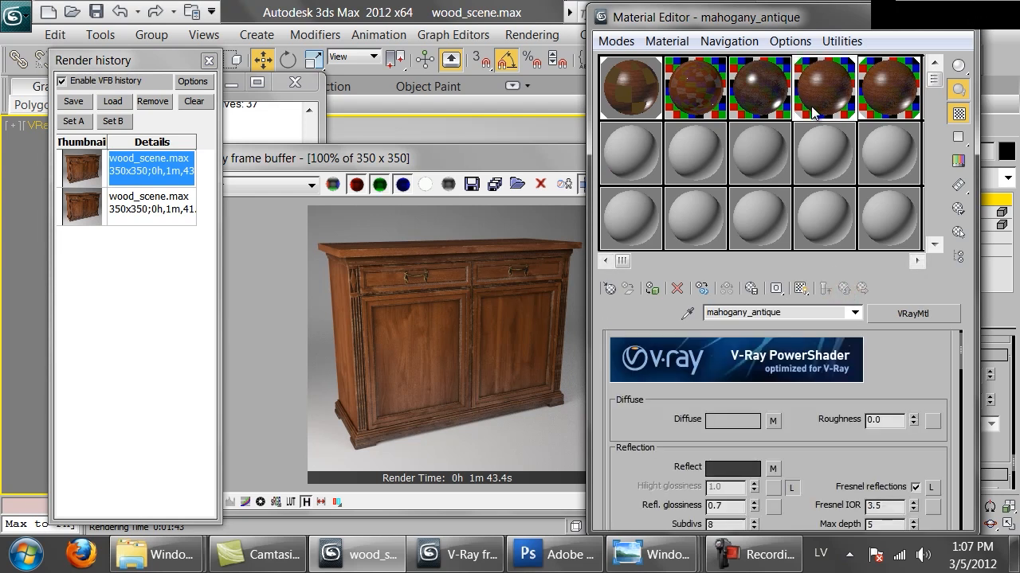
left_click_drag(821, 86, 630, 155)
left_click(786, 313)
type("_dusty")
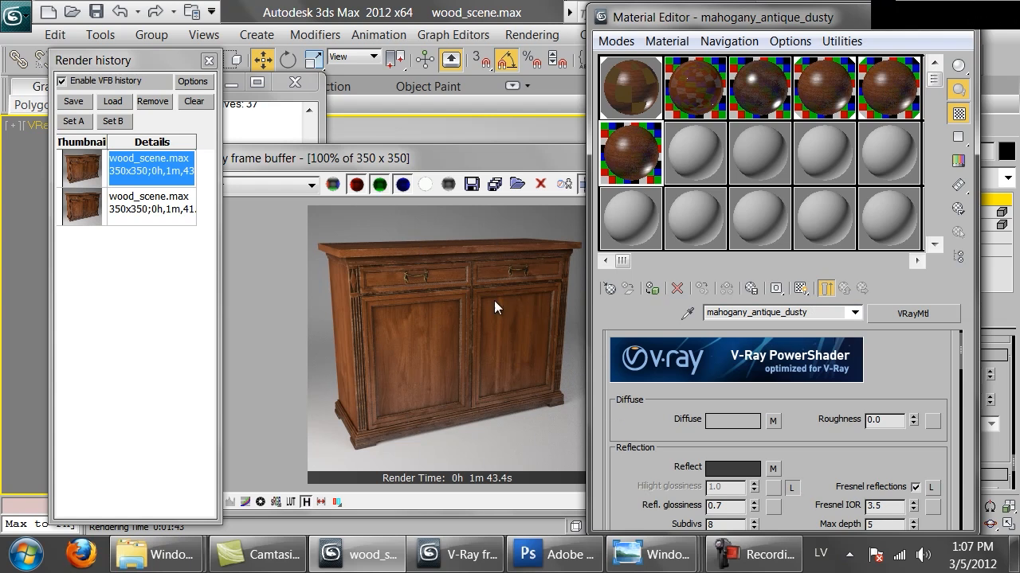
Convert mahogany_antique_dusty to a VRayBlendMtl, keeping the old material as sub-material.
left_click(916, 317)
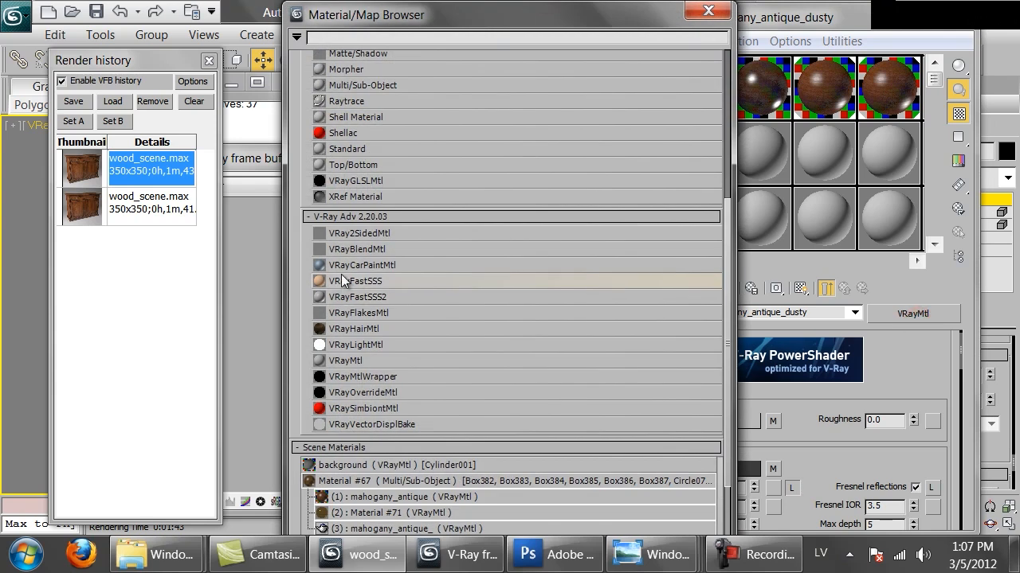
double_click(343, 249)
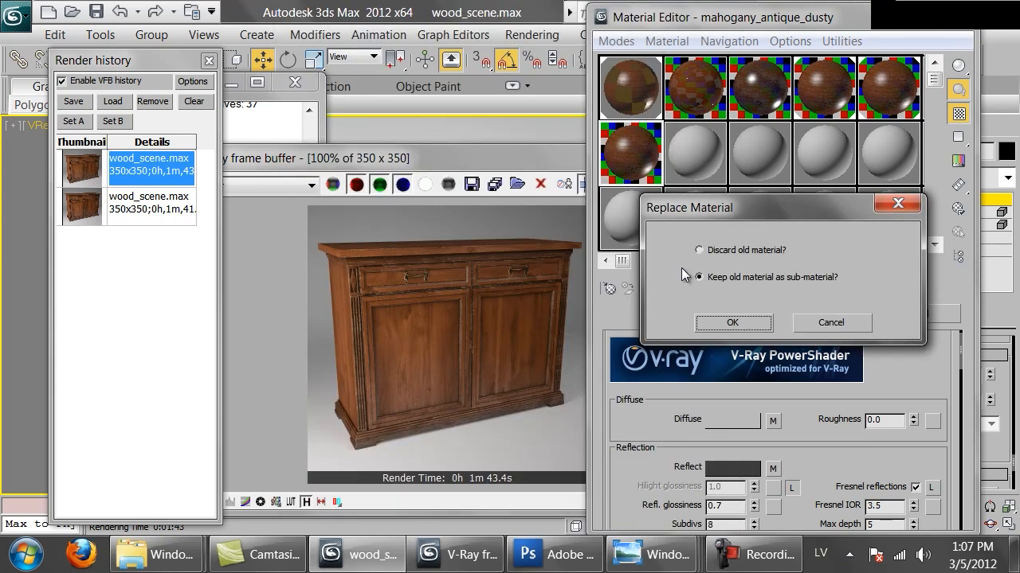
left_click(705, 328)
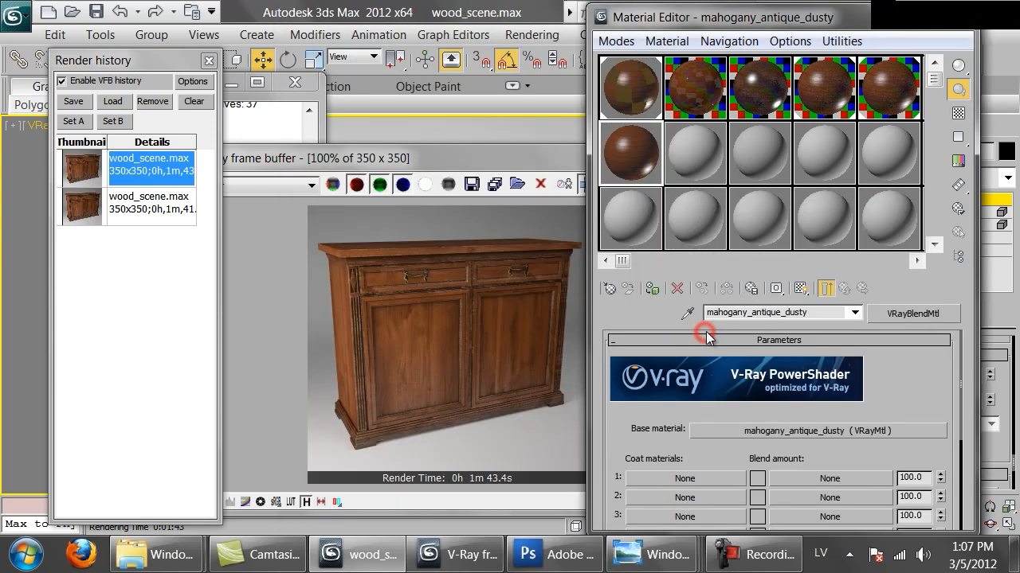
Assign a new VRayMtl as coat material 1 of the blend material and return to the parent level.
left_click_drag(662, 444, 665, 390)
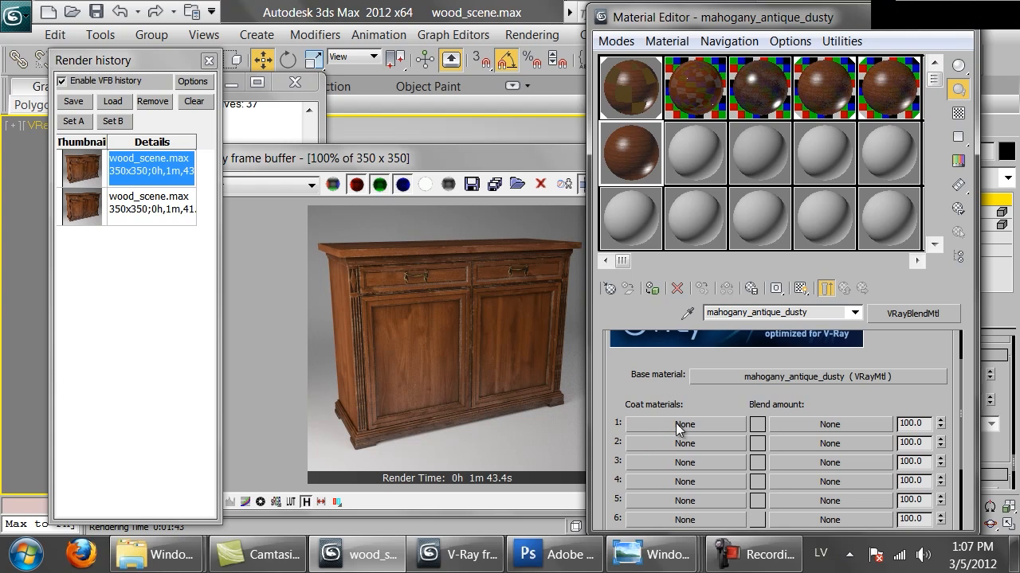
left_click(675, 423)
double_click(344, 361)
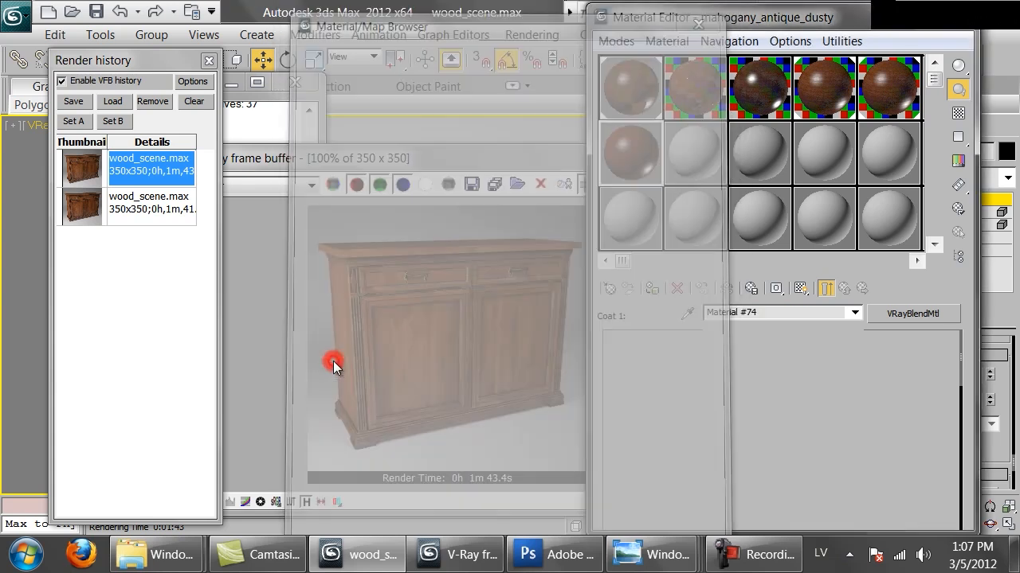
left_click(845, 288)
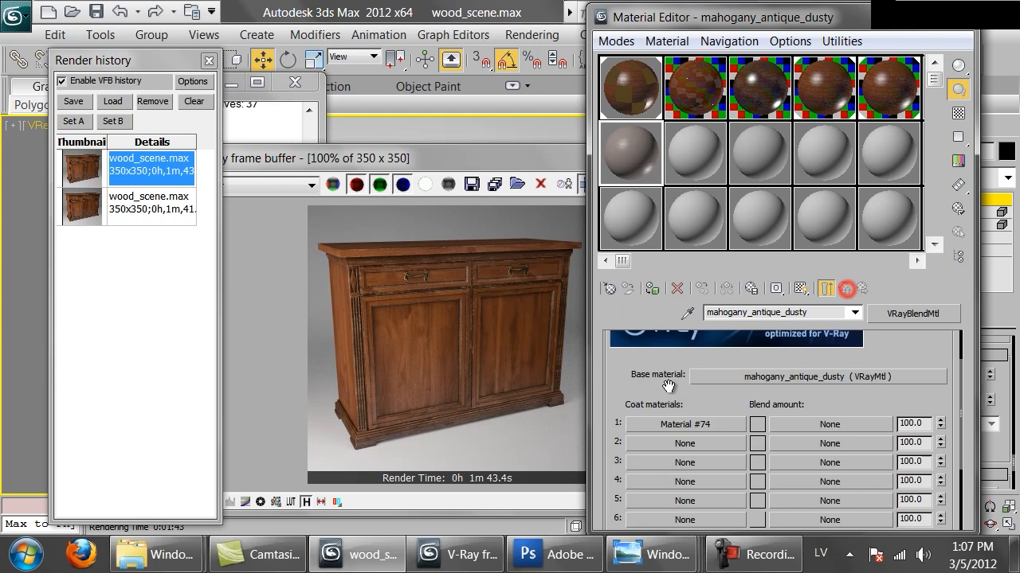
Set the diffuse roughness of coat material 1 to 0.8 and return to the blend material.
left_click(686, 426)
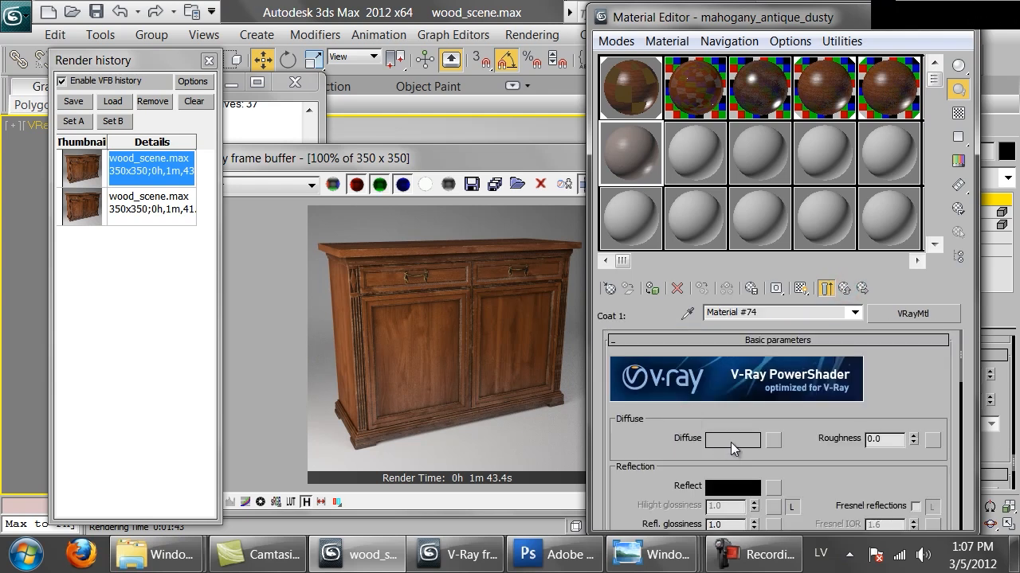
scroll(804, 469, "down", 1)
left_click(896, 403)
double_click(900, 404)
type("0.8")
key("Return")
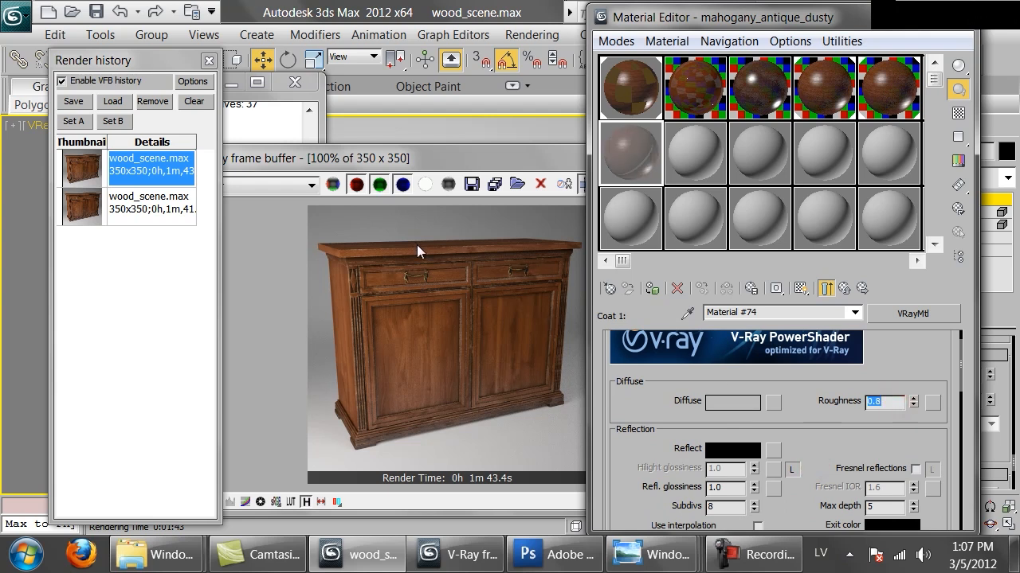
left_click(861, 288)
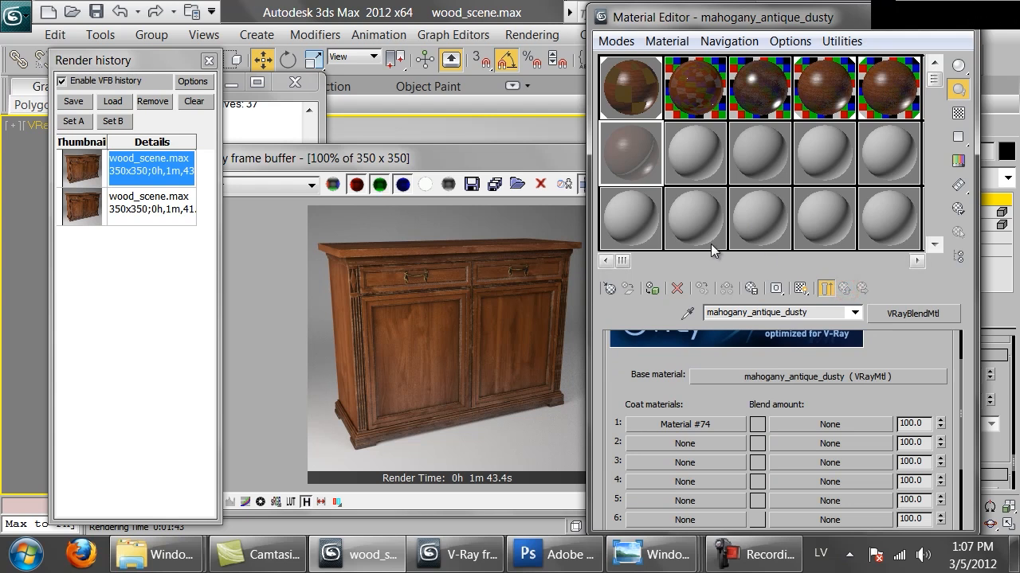
Open a reduced-size magnified preview of the dusty material and assign a Falloff map to the blend amount of coat 1.
double_click(639, 161)
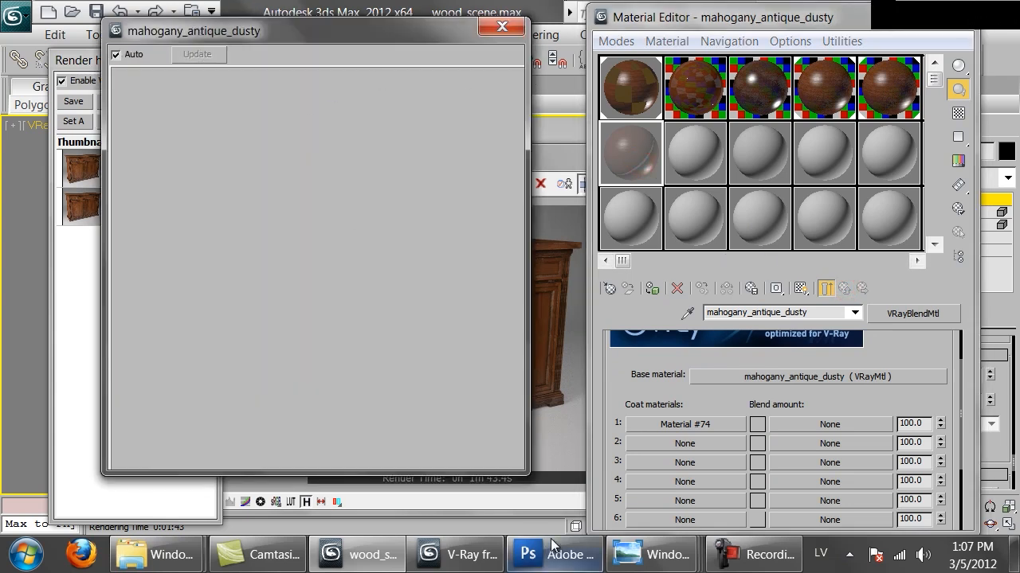
left_click_drag(528, 474, 392, 337)
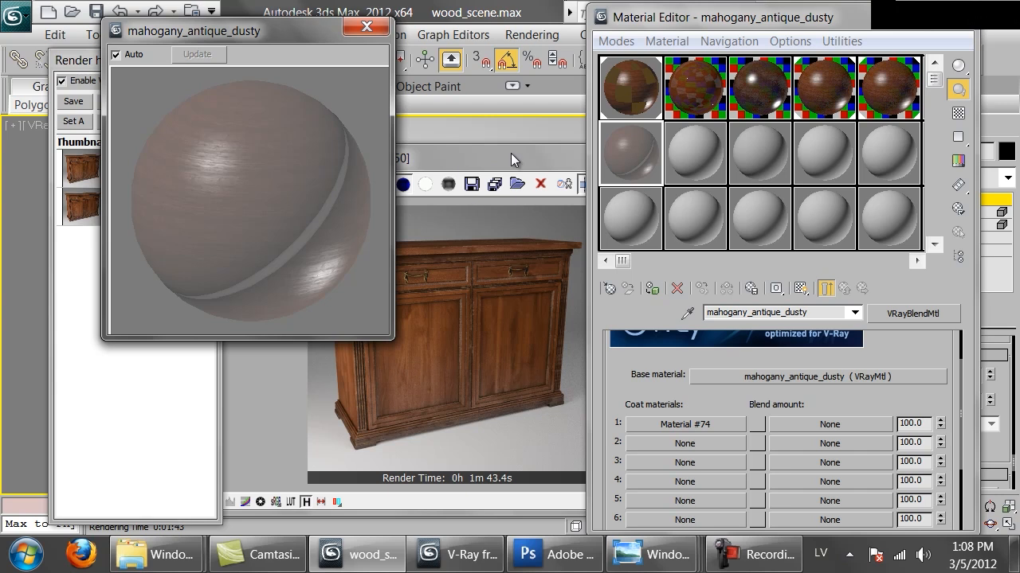
left_click(820, 424)
double_click(352, 276)
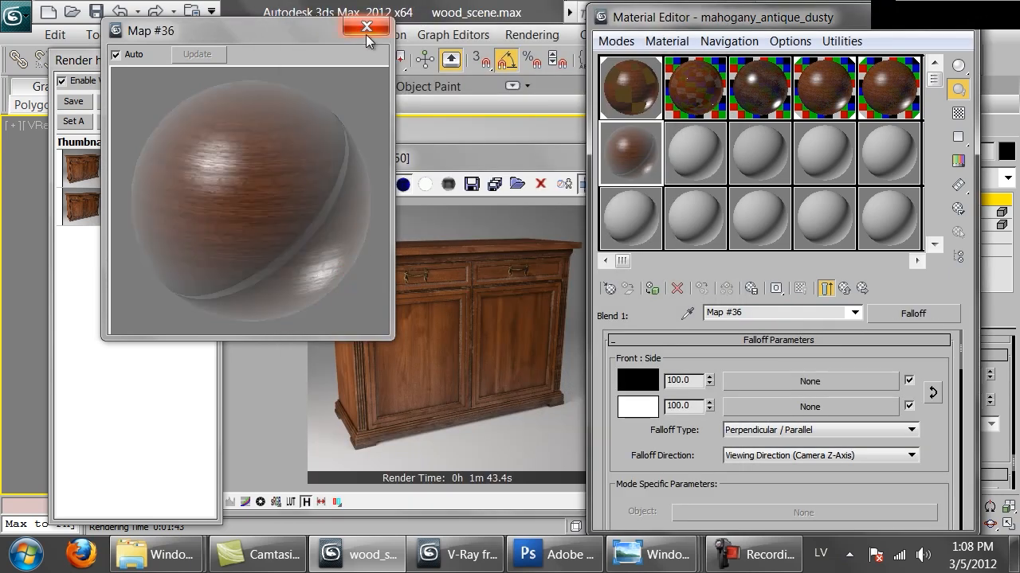
Set the falloff type to Towards / Away, try the different direction axes, and settle on World Z-Axis.
left_click(759, 431)
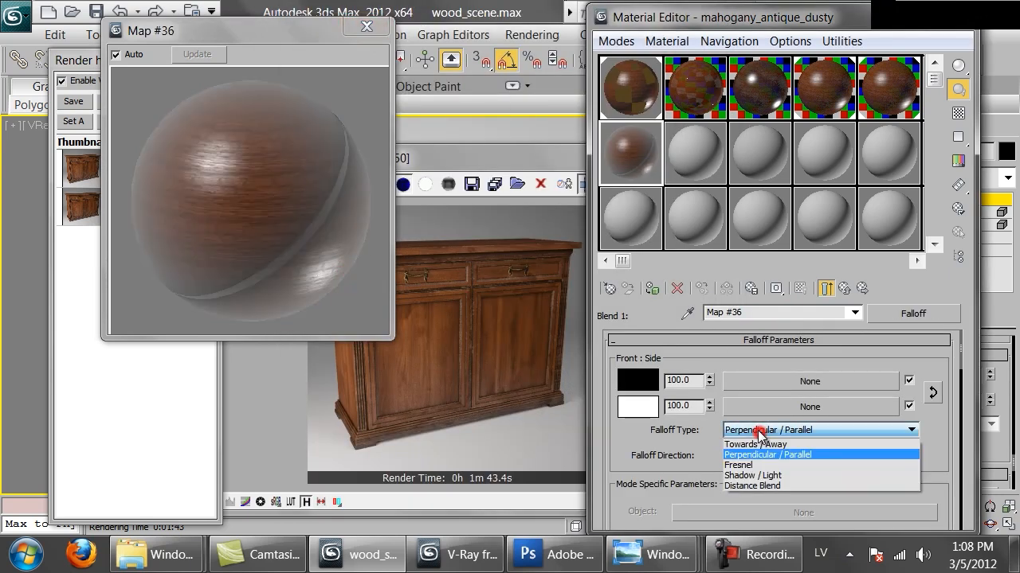
left_click(751, 444)
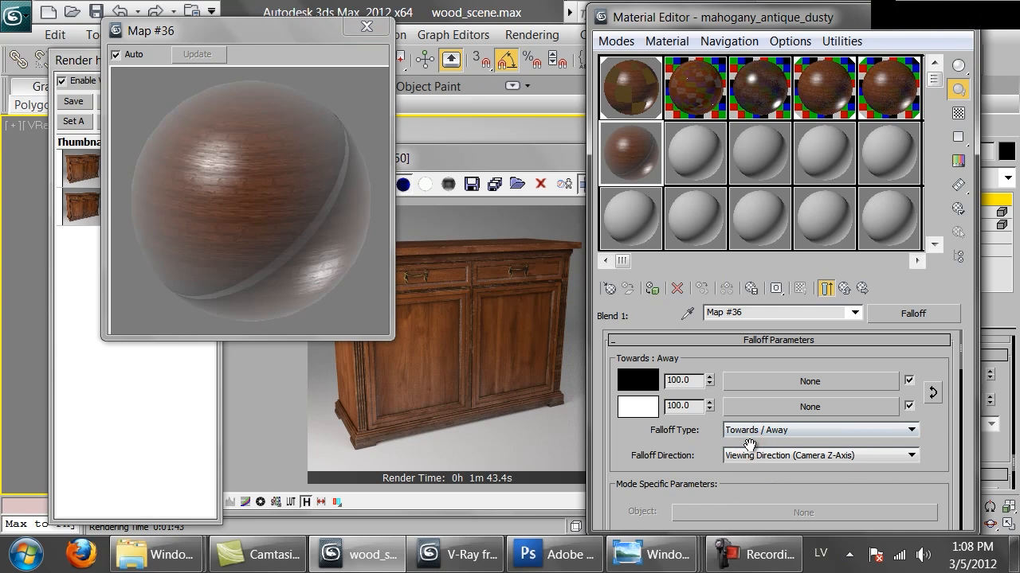
left_click(757, 457)
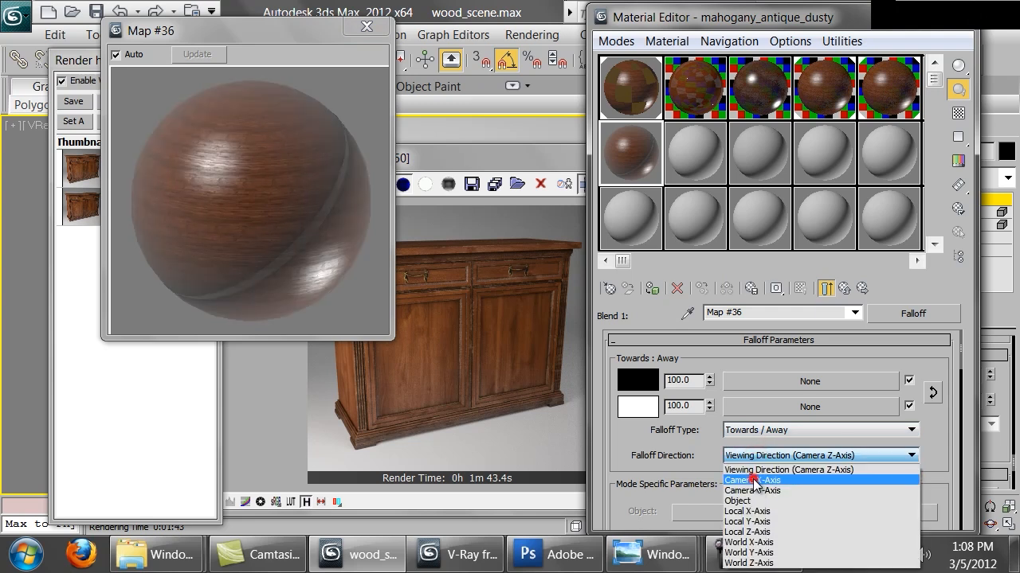
left_click(752, 489)
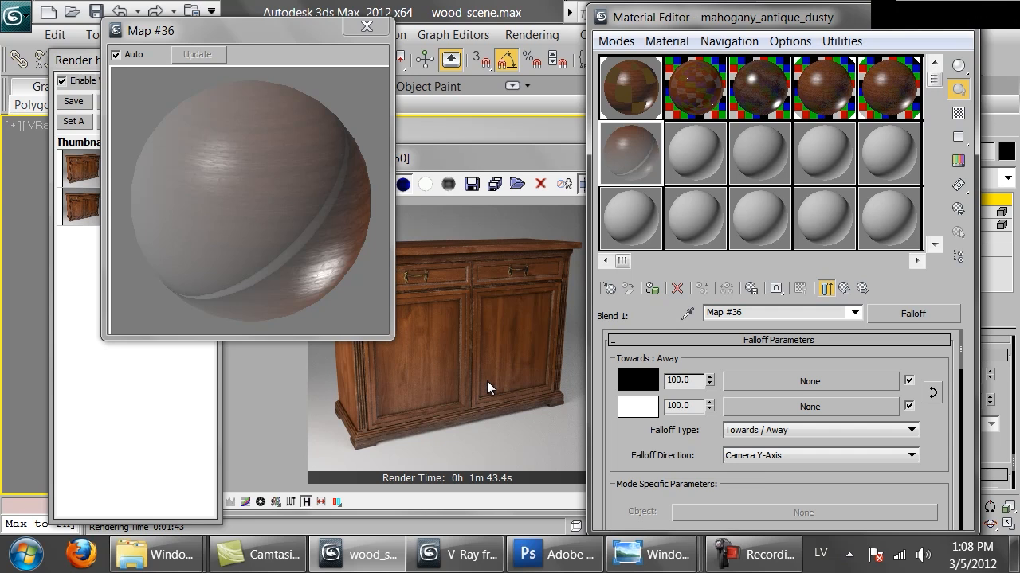
key("Down")
key("Down")
key("Down")
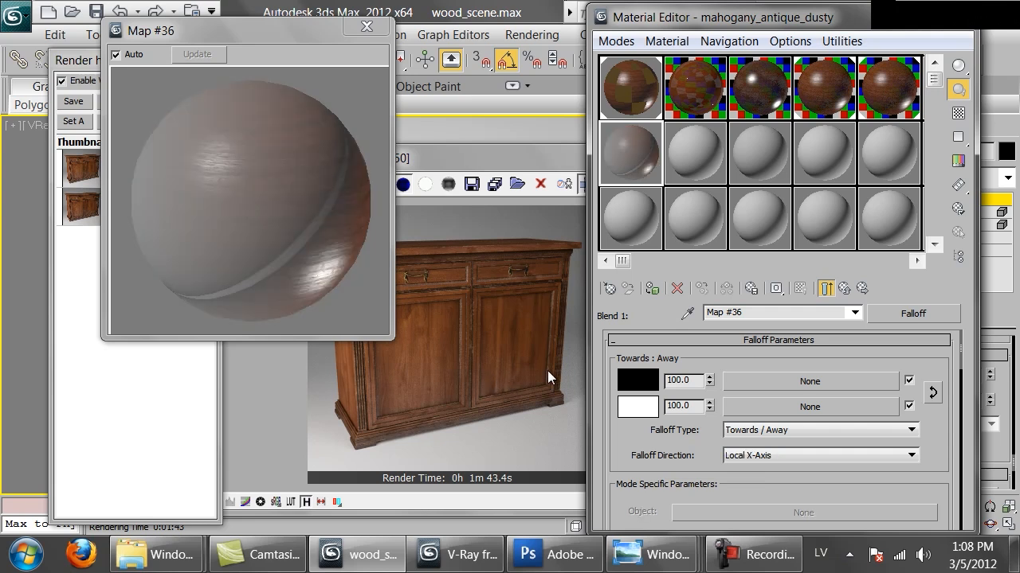
key("Down")
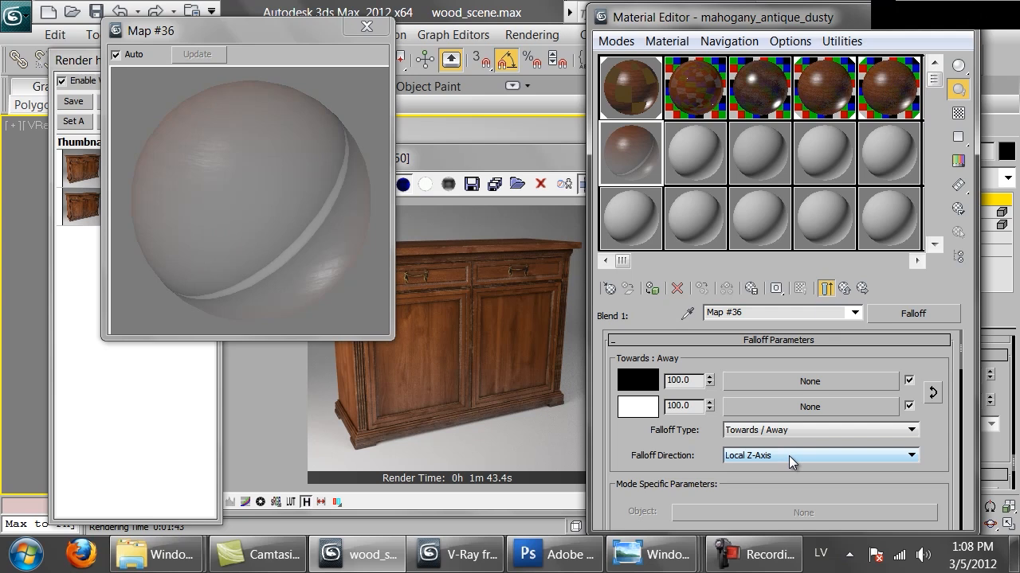
key("Down")
key("Down")
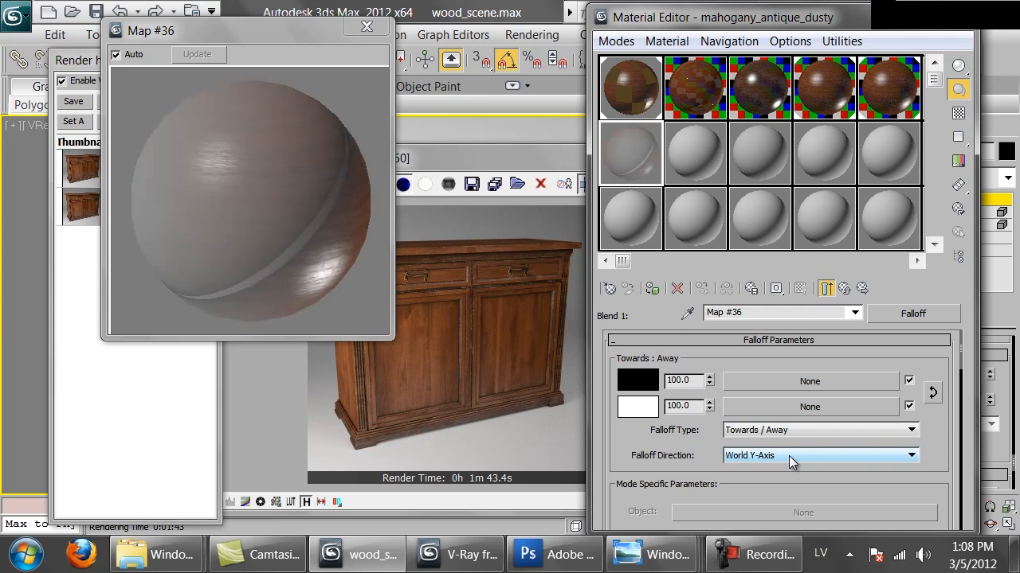
left_click(788, 456)
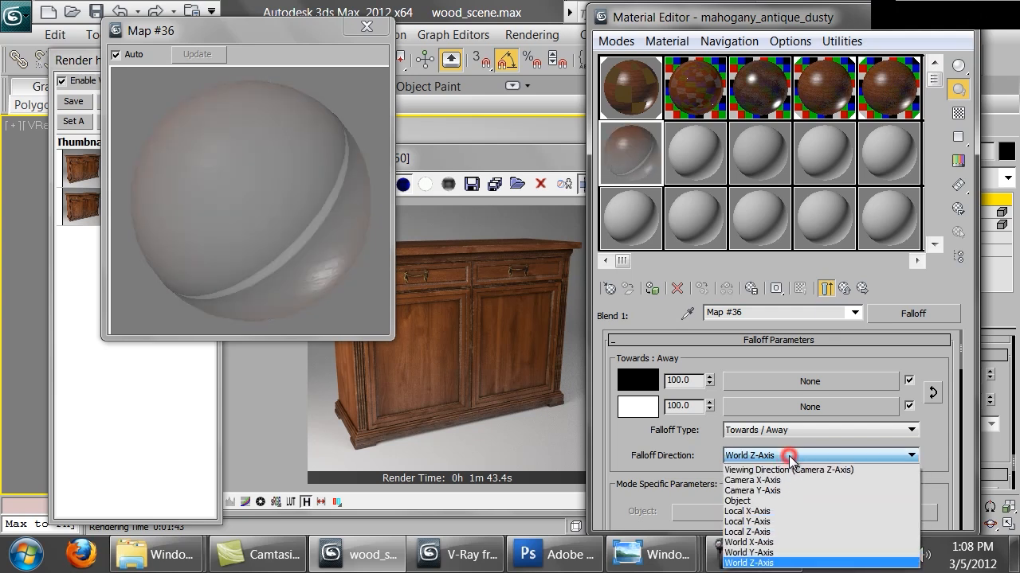
left_click(757, 564)
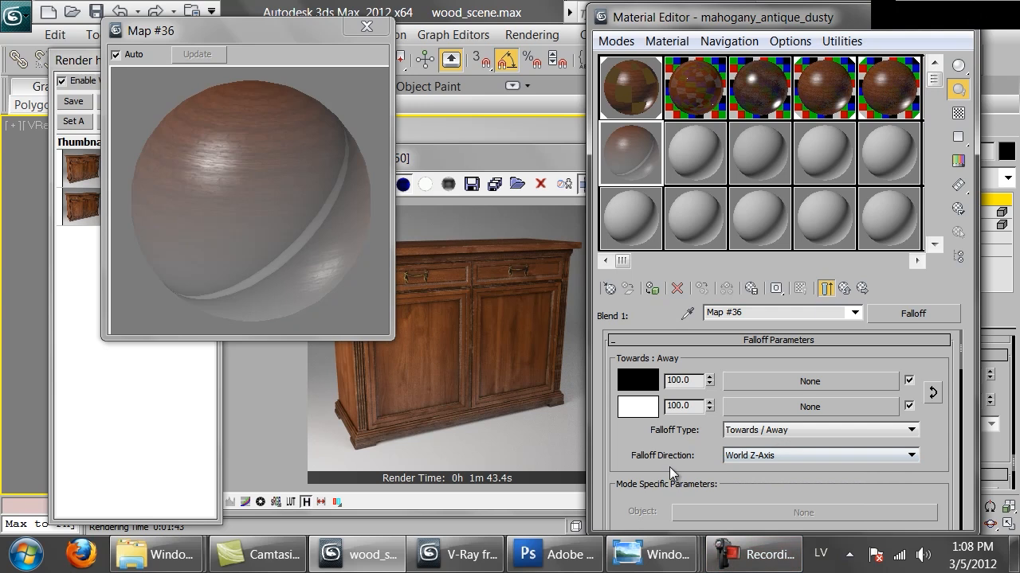
Swap the falloff colours to white first and black second, and add two points near the low end of the mix curve.
mouse_move(946, 479)
left_mouse_down()
mouse_move(940, 464)
mouse_move(940, 479)
left_mouse_up()
left_click(932, 395)
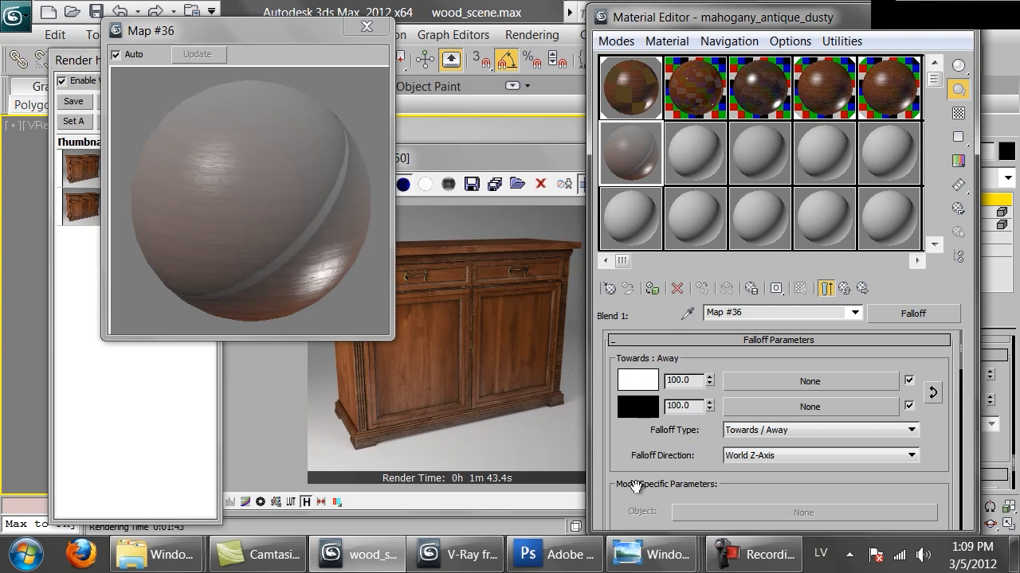
left_click_drag(635, 485, 675, 173)
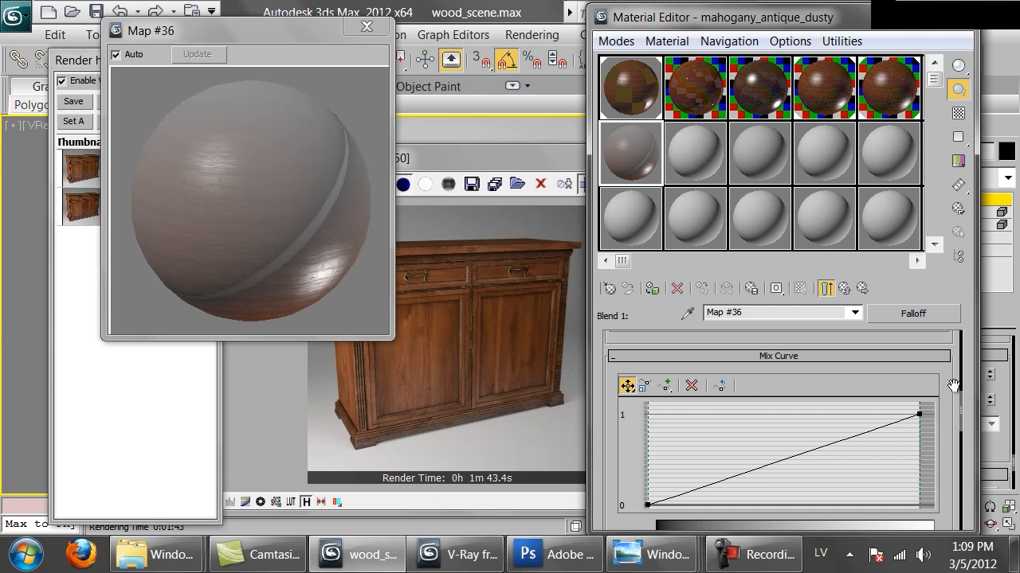
left_click(666, 386)
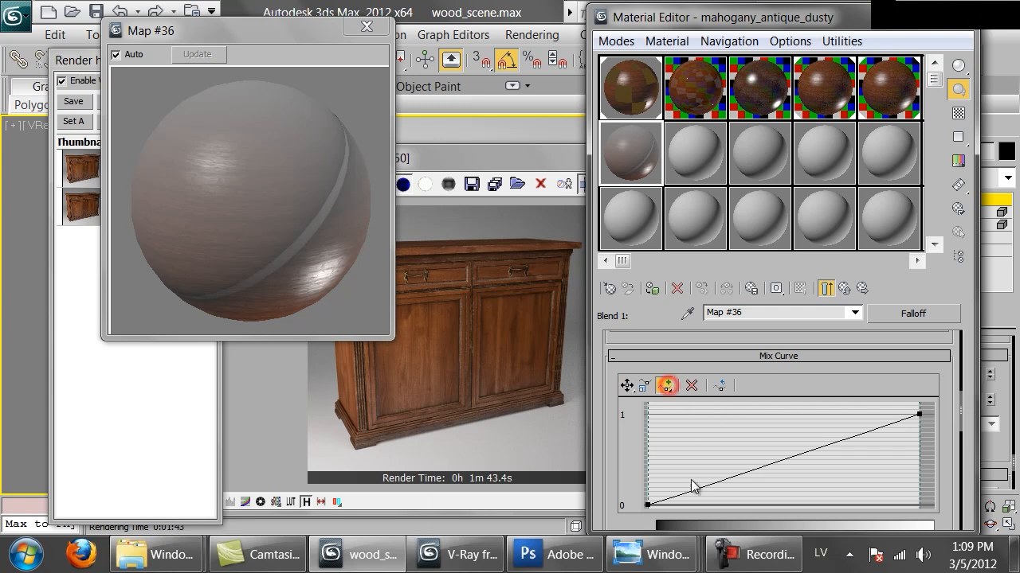
left_click(691, 491)
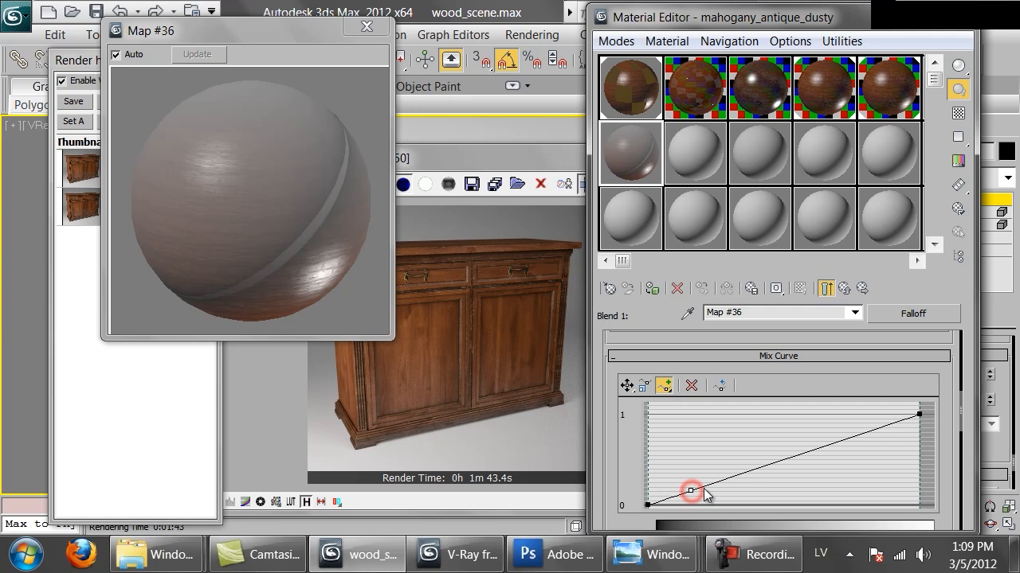
left_click(713, 484)
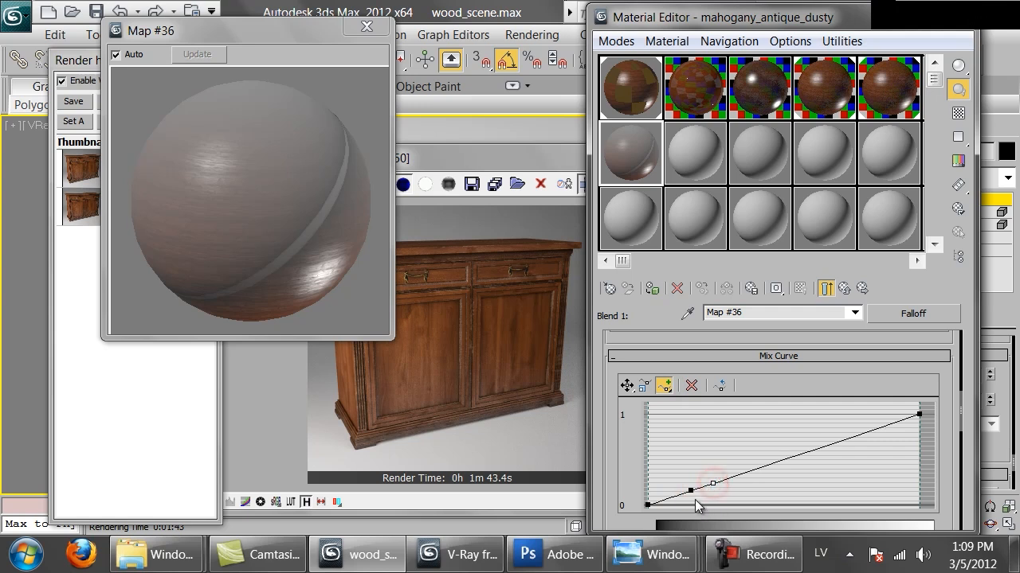
Shape a steep mix curve by moving the first added point to 0 and the second to 1, both near the curve's start.
left_click(627, 385)
left_click_drag(688, 491, 688, 516)
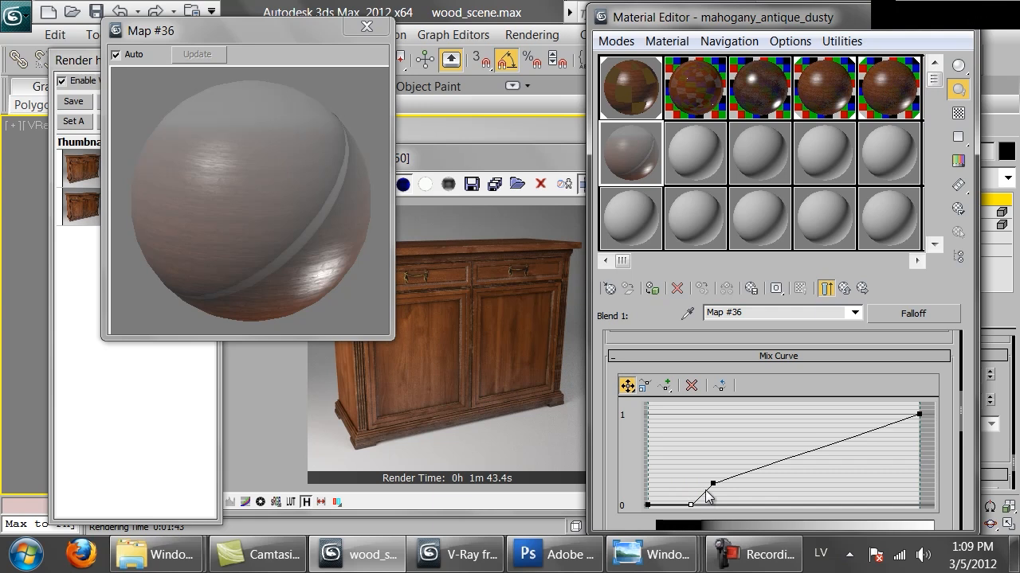
left_click_drag(714, 483, 720, 399)
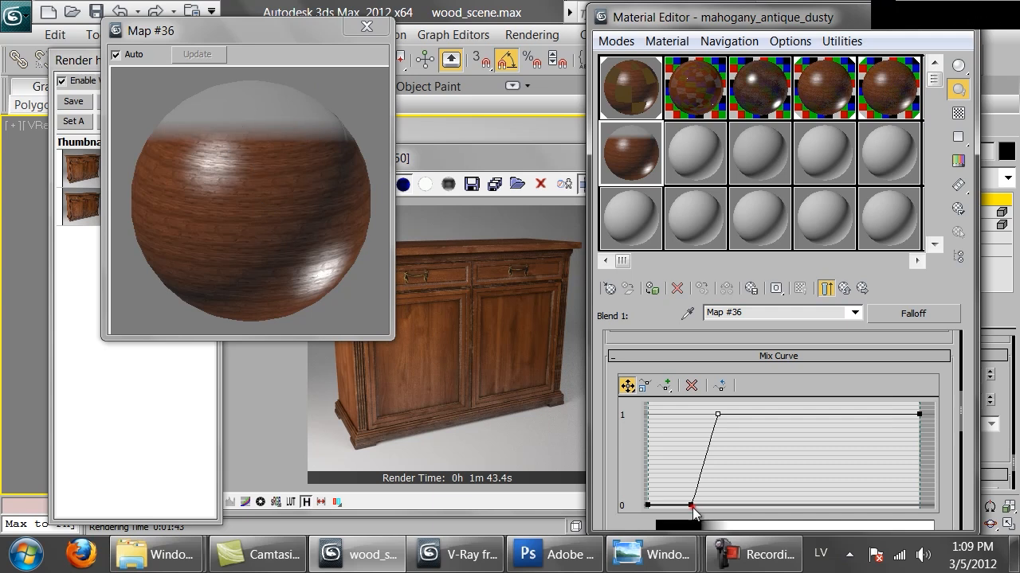
left_click_drag(690, 505, 663, 504)
left_click_drag(717, 413, 670, 418)
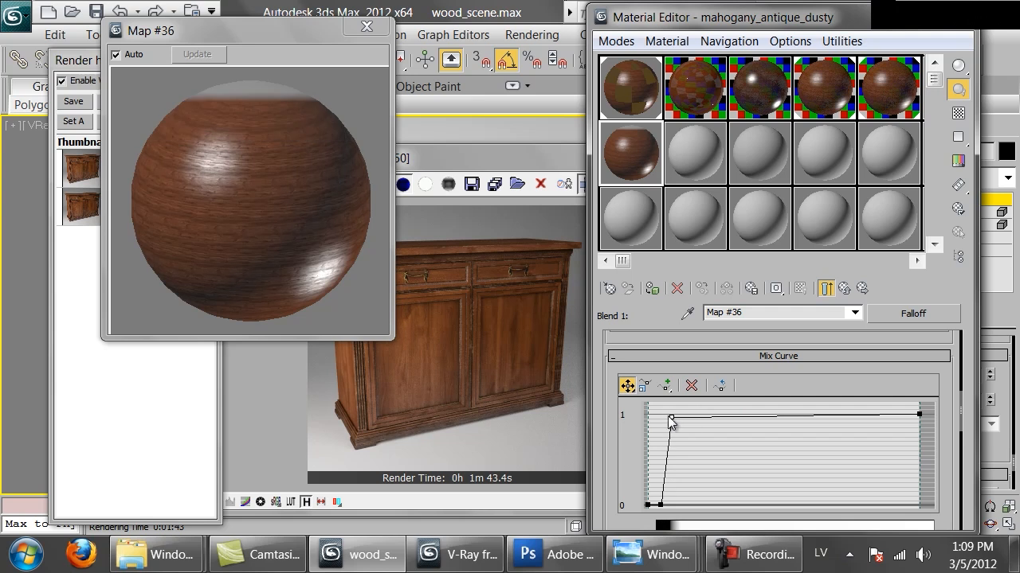
left_click_drag(669, 417, 680, 415)
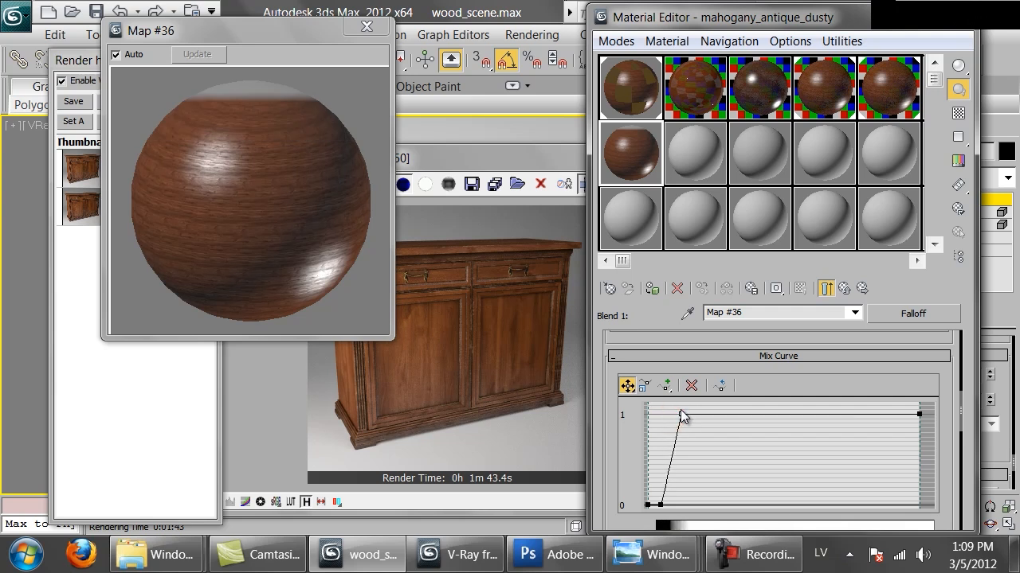
Try Bezier-Smooth on the upper added point of the mix curve and switch it back to Corner.
right_click(681, 412)
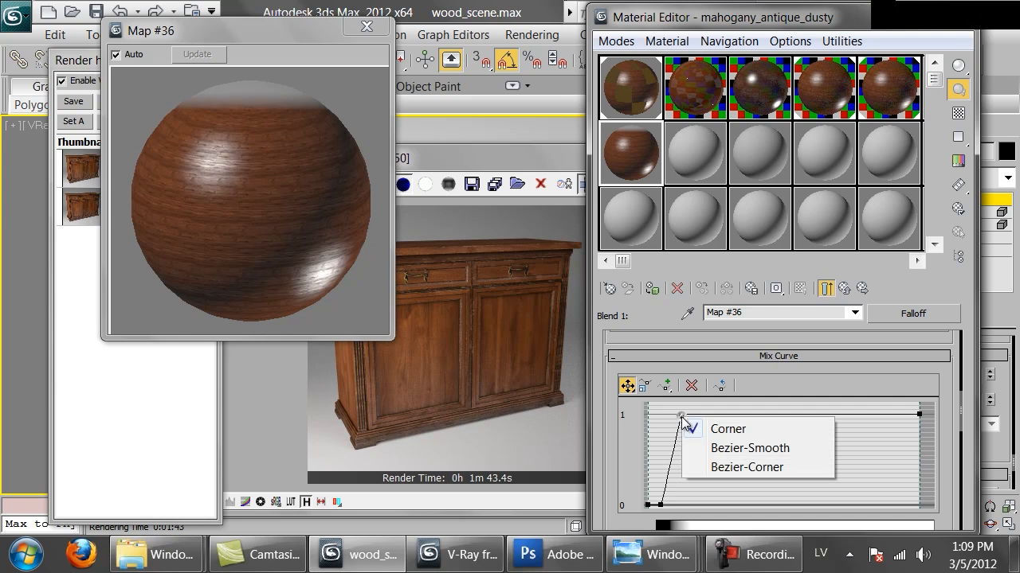
left_click(719, 451)
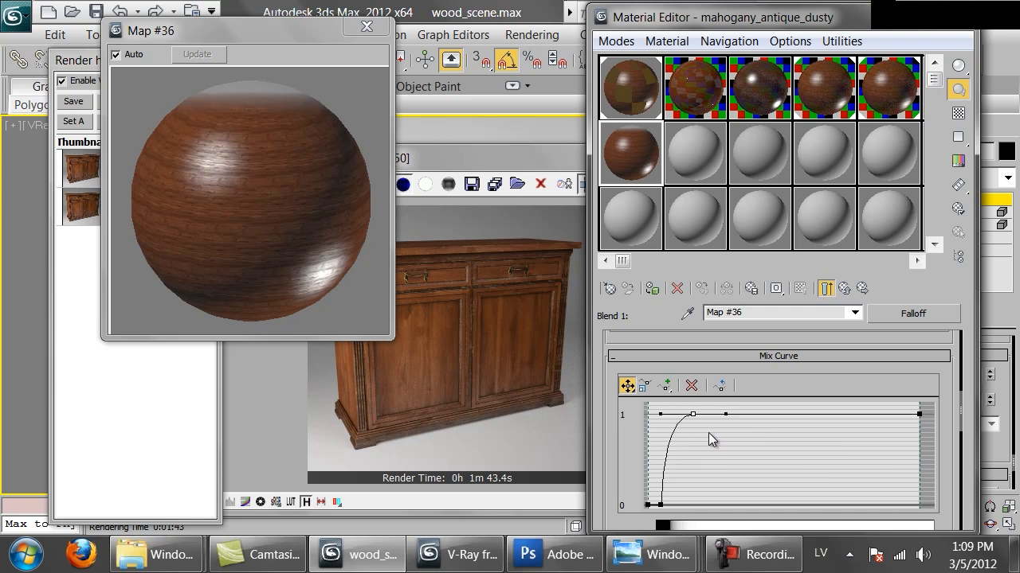
left_click(693, 415)
right_click(694, 415)
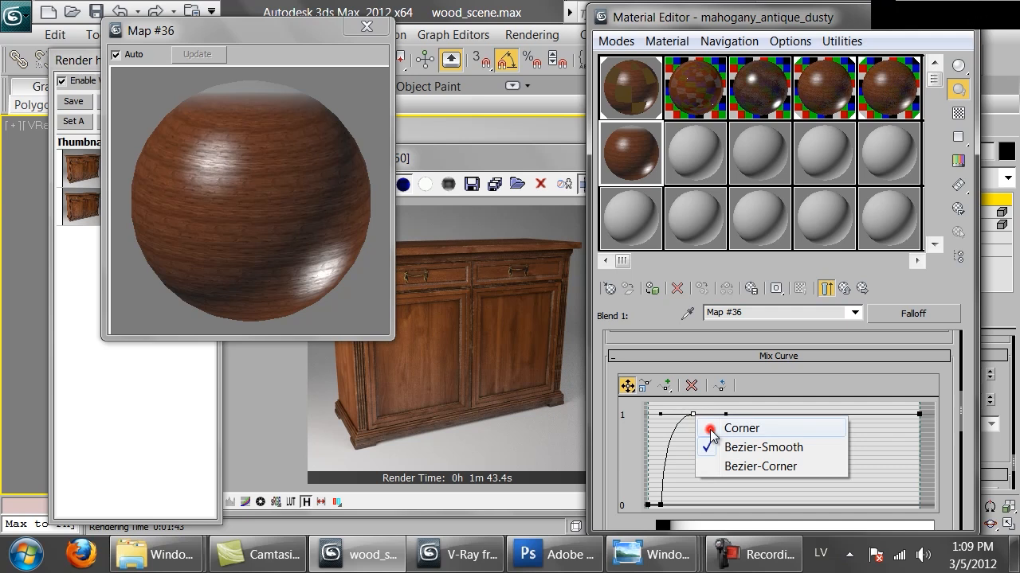
left_click(710, 428)
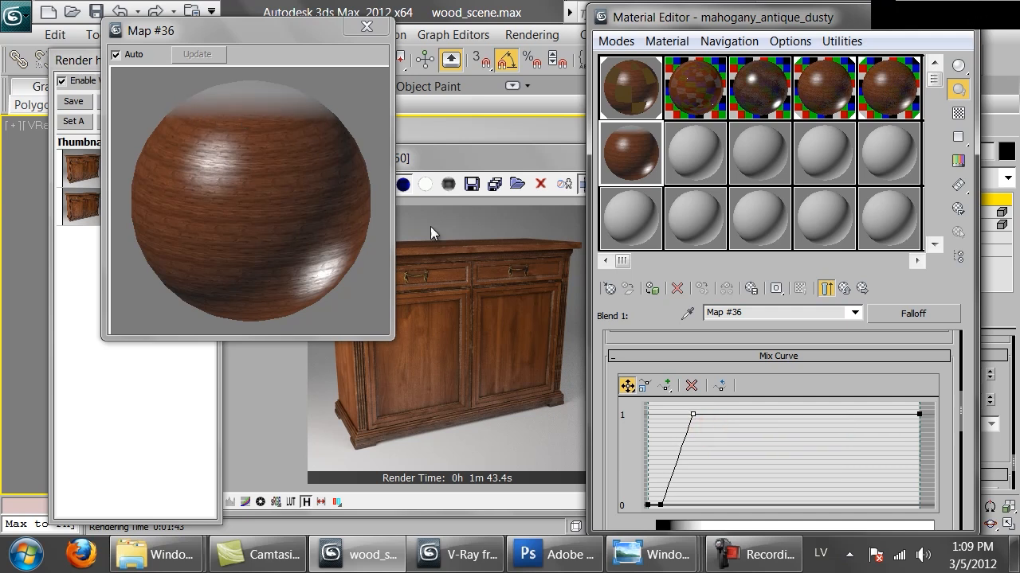
Start a test render of the cabinet, magnify its drawer area, and cancel the render.
left_click(463, 141)
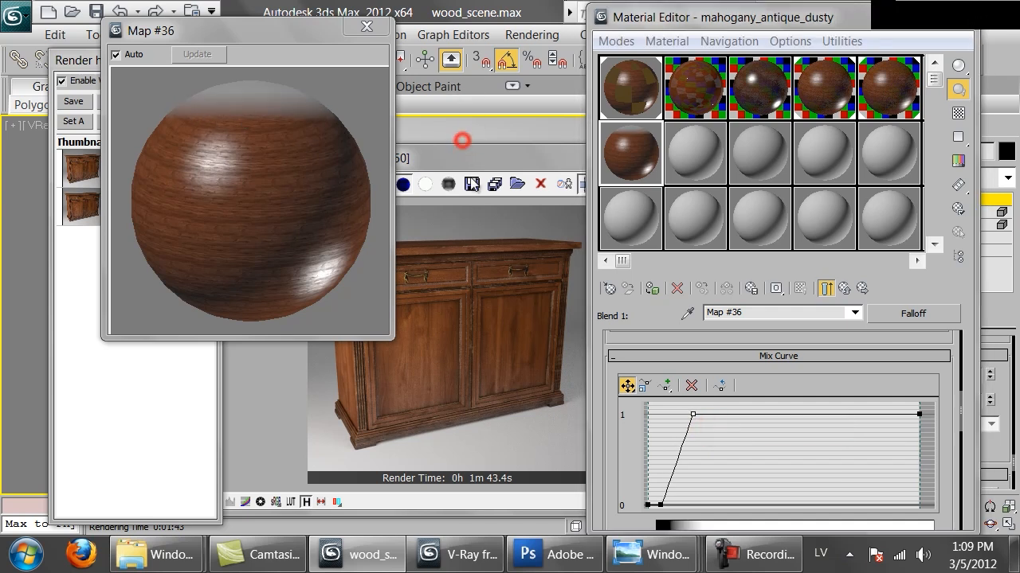
left_click(499, 306)
left_click(706, 184)
scroll(432, 270, "up", 1)
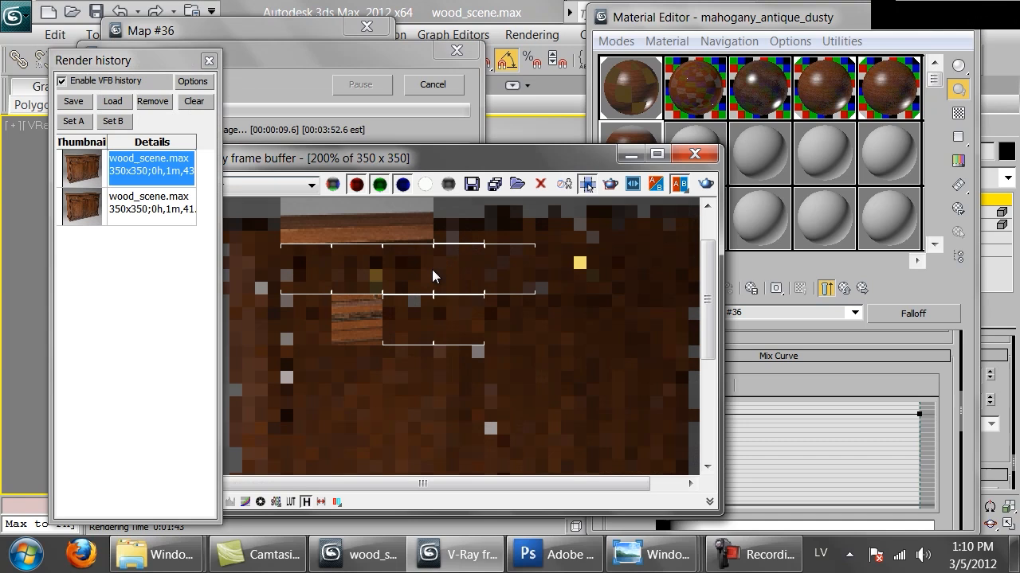
left_click(417, 86)
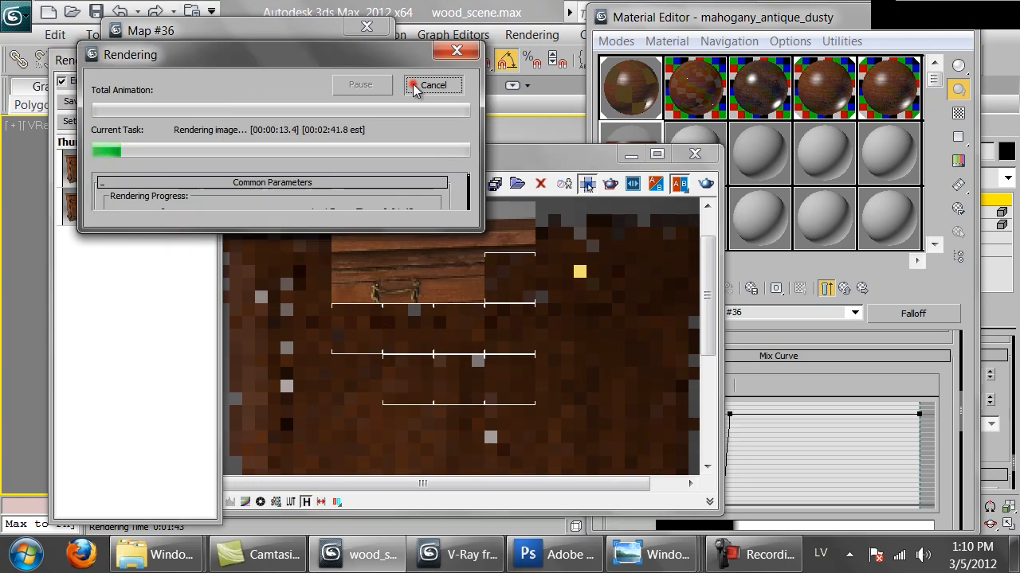
Assign the mahogany_antique_dusty blend material to sub-material ID 1 of the cabinet's Multi/Sub-Object material.
left_click(619, 93)
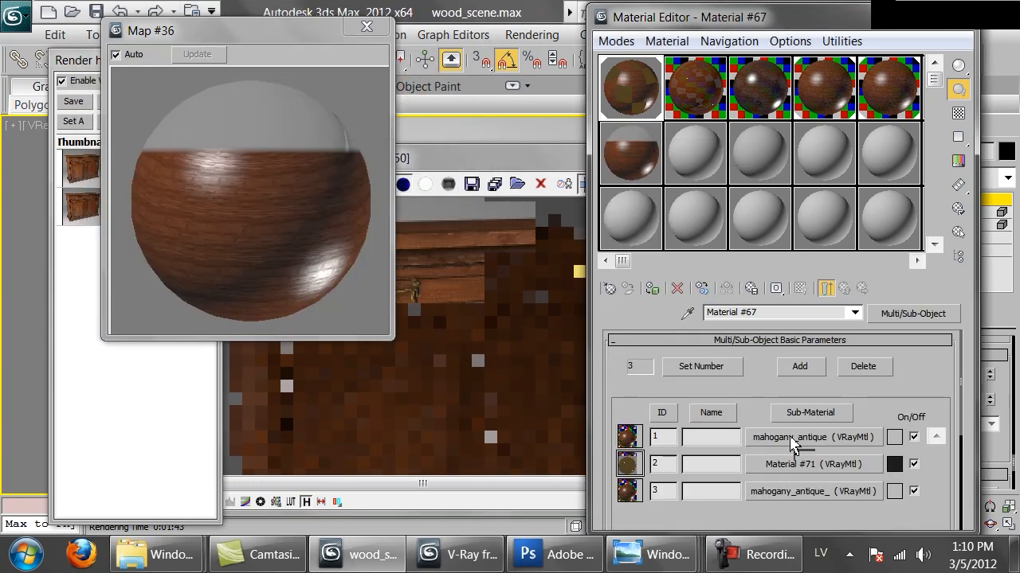
left_click_drag(791, 443, 789, 438)
left_click(746, 337)
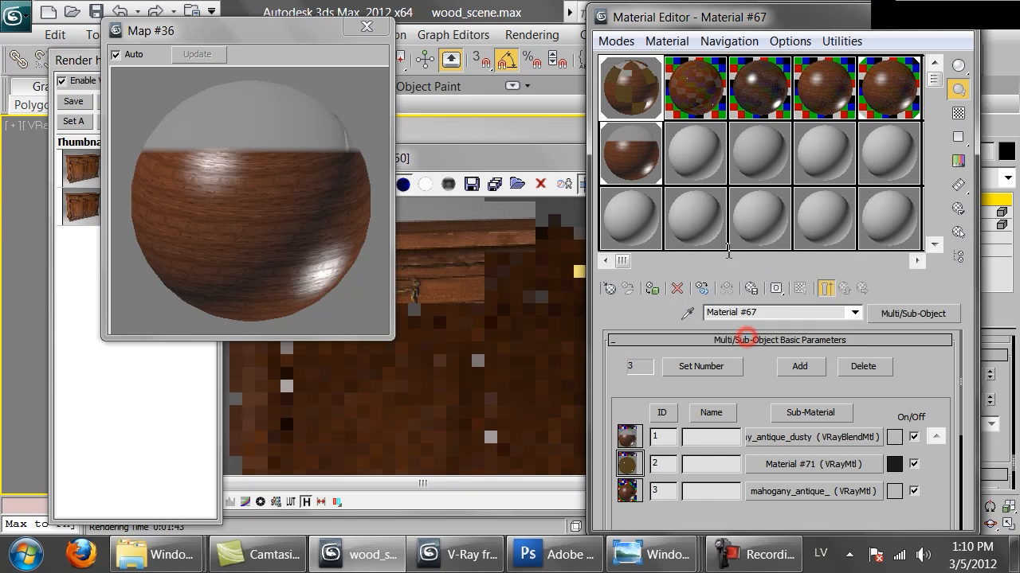
Render the cabinet with the dusty material, inspect the dust on its top and drawers up close, and stop the render.
left_click(452, 275)
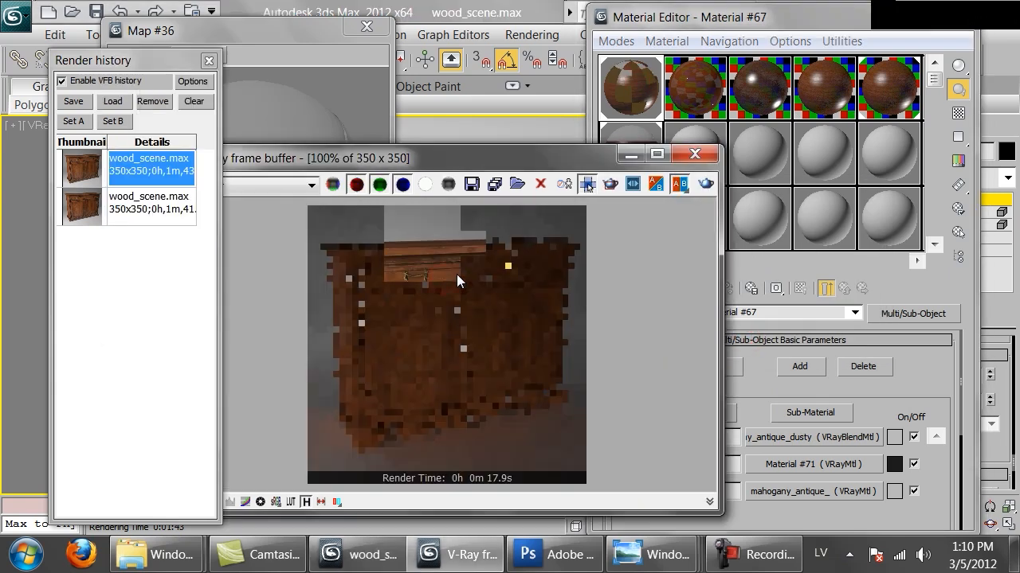
left_click(701, 189)
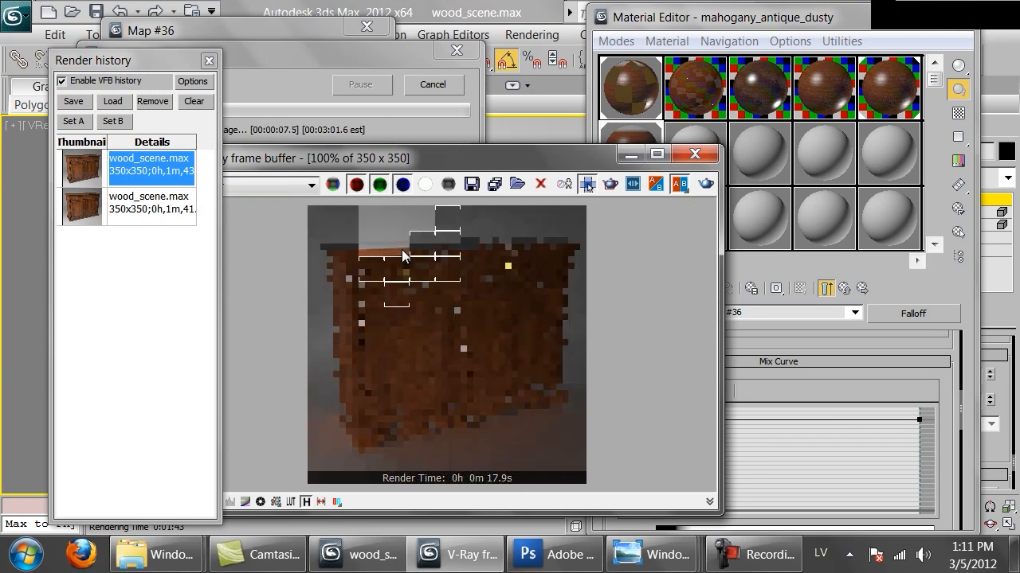
scroll(401, 249, "up", 1)
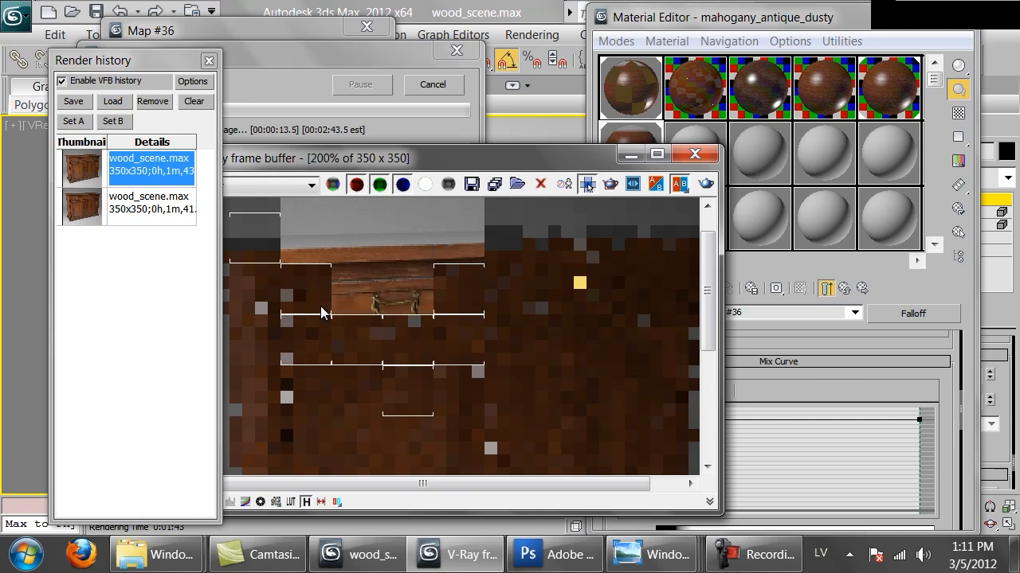
middle_click_drag(403, 358, 430, 285)
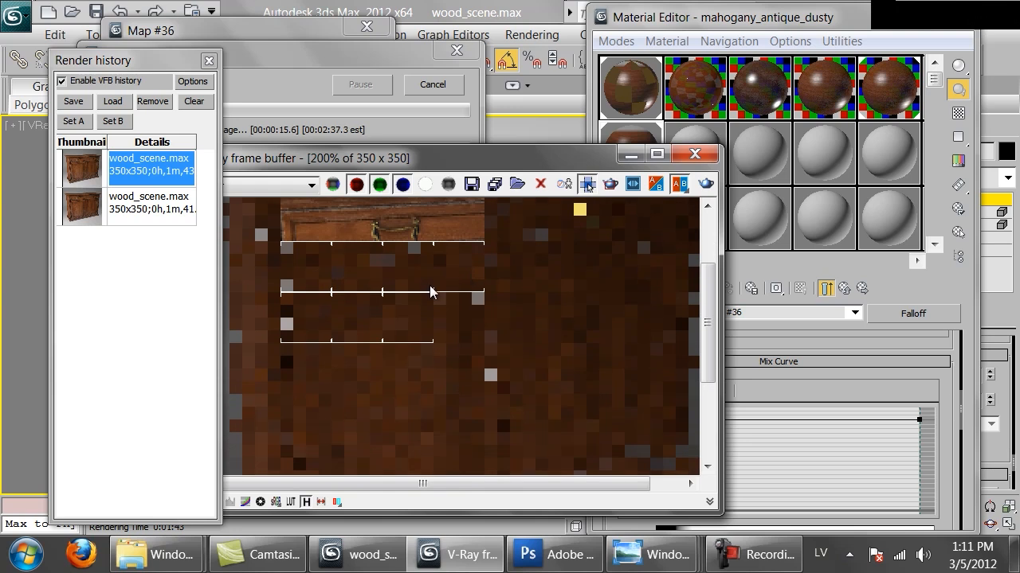
scroll(410, 294, "down", 1)
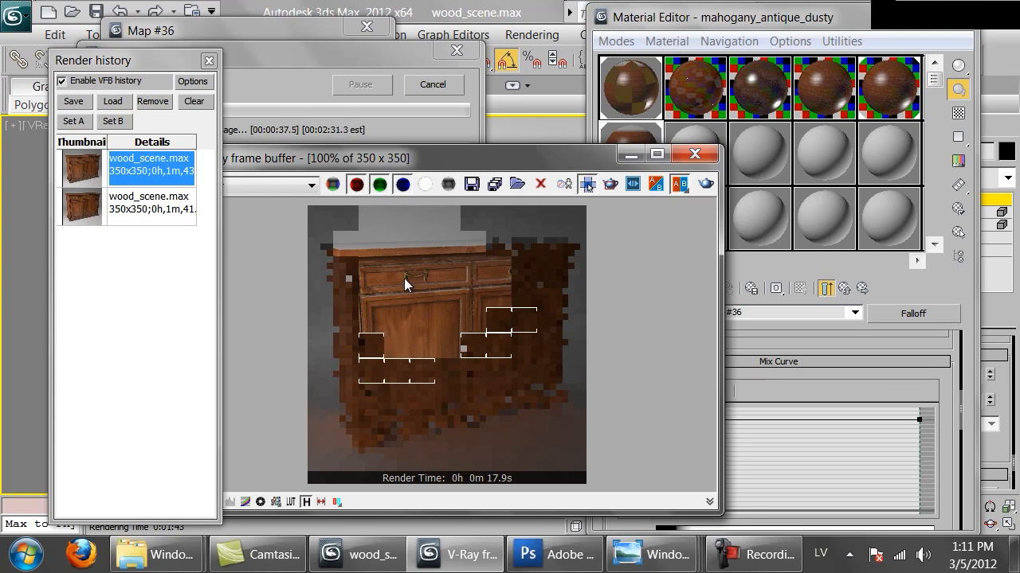
scroll(404, 280, "up", 1)
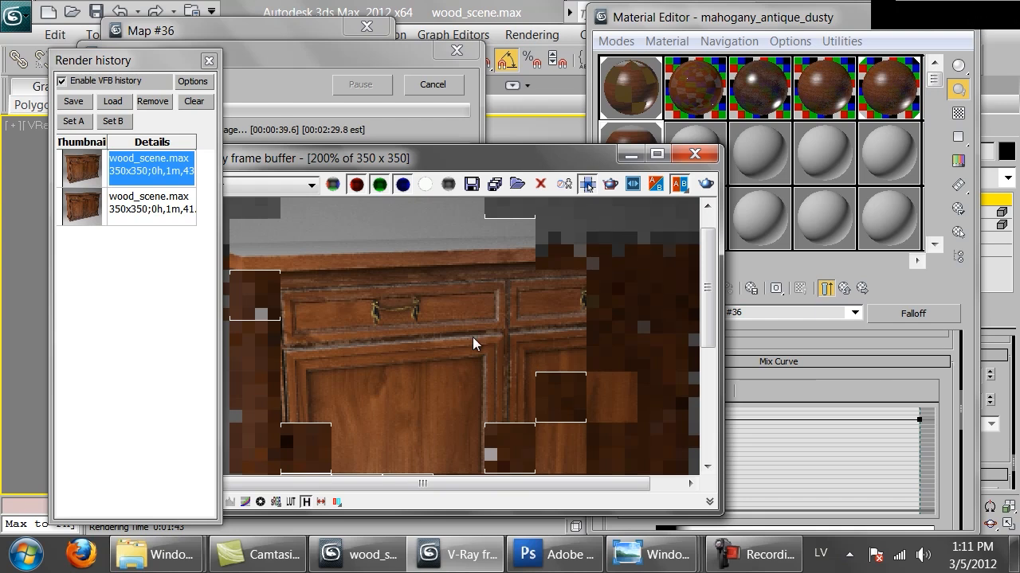
left_click(433, 84)
scroll(450, 321, "down", 2)
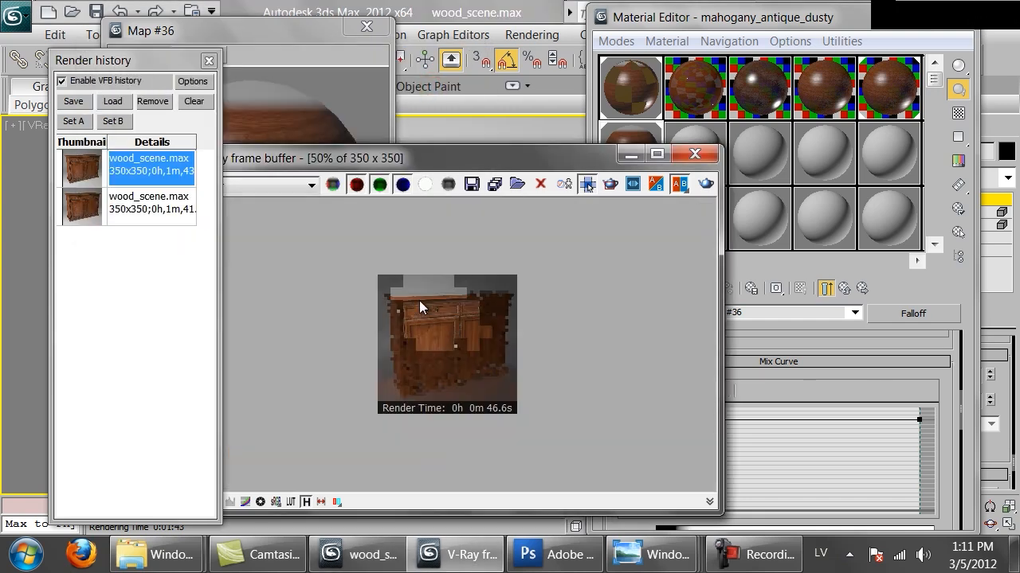
scroll(419, 300, "up", 1)
left_click(460, 235)
Raise the two lower mix curve points to about 0.2 and set the first falloff colour to a grey of value 193.
left_click(837, 383)
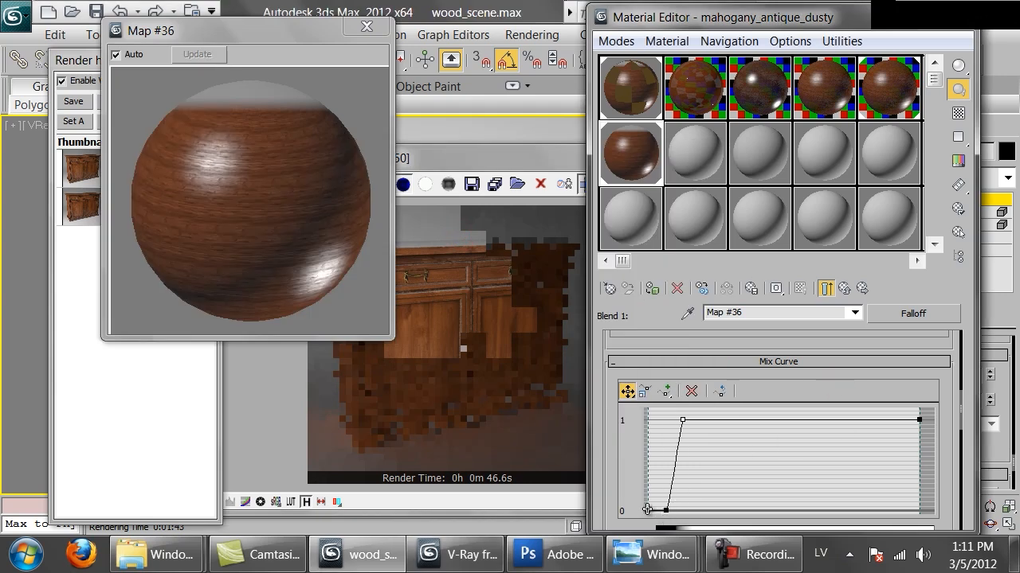
left_click_drag(647, 511, 667, 494)
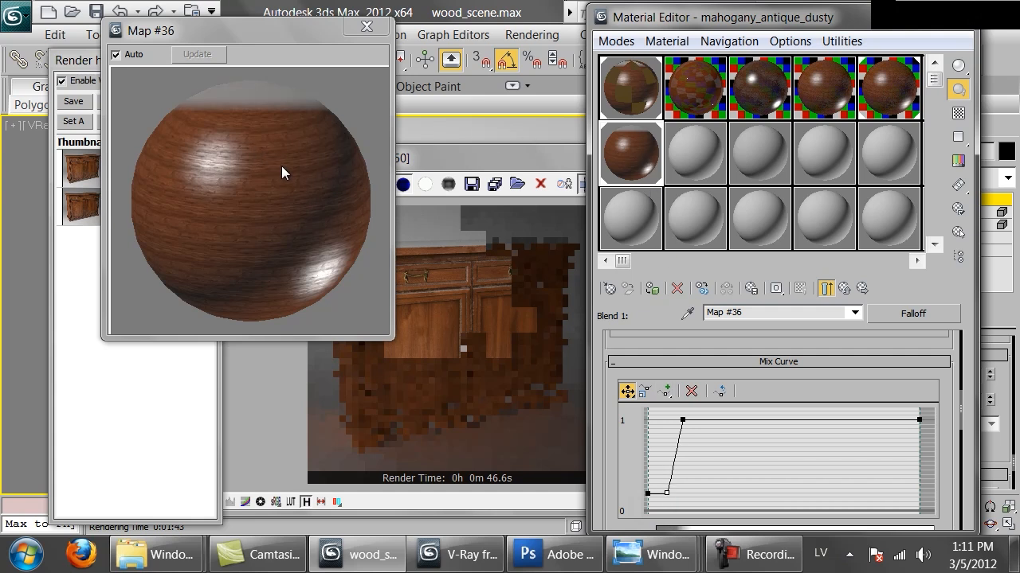
scroll(847, 439, "up", 5)
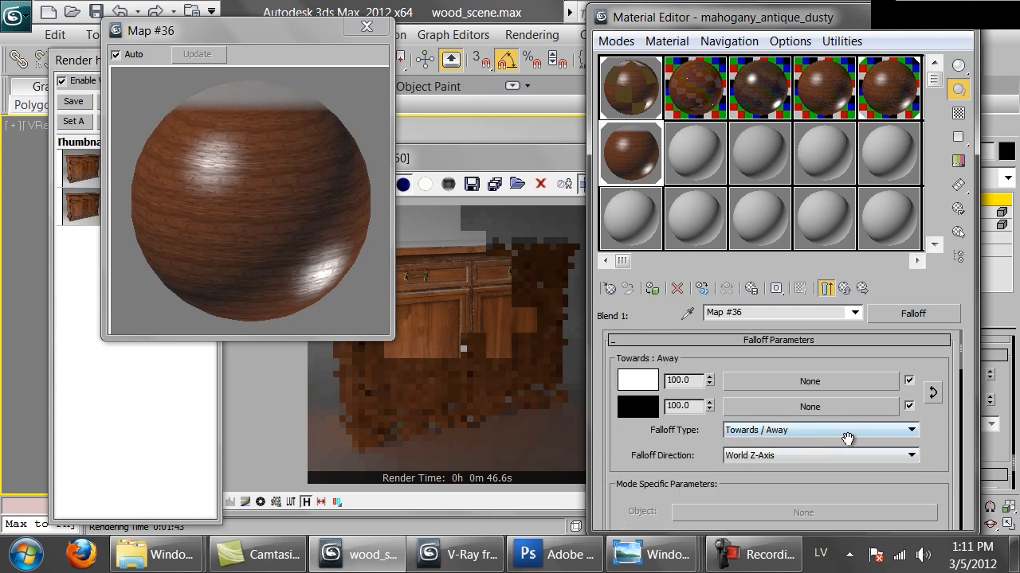
left_click(637, 380)
left_click_drag(713, 208, 682, 207)
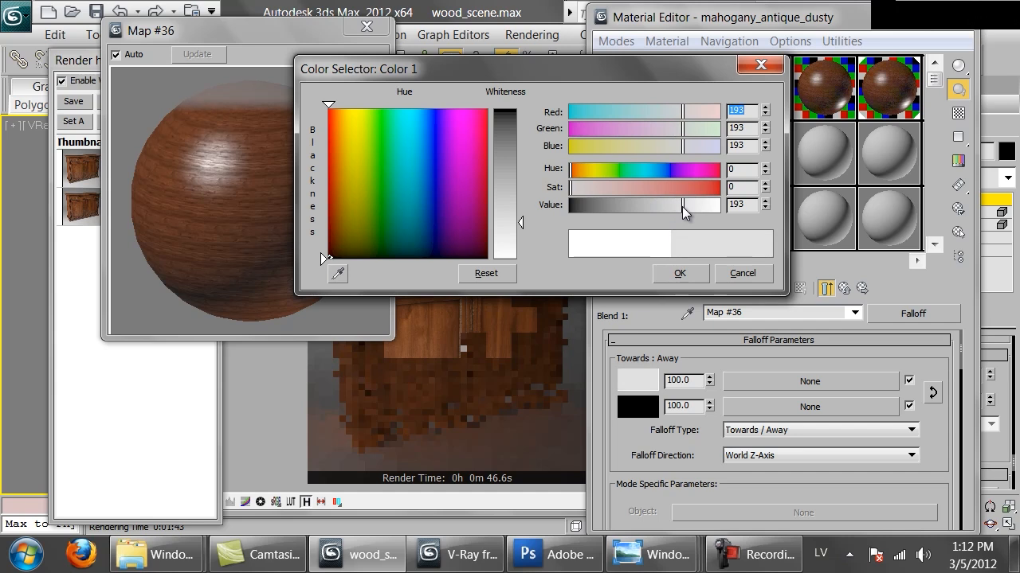
left_click(676, 273)
Render the whole cabinet with the adjusted dust falloff and check the tabletop up close.
left_click(271, 265)
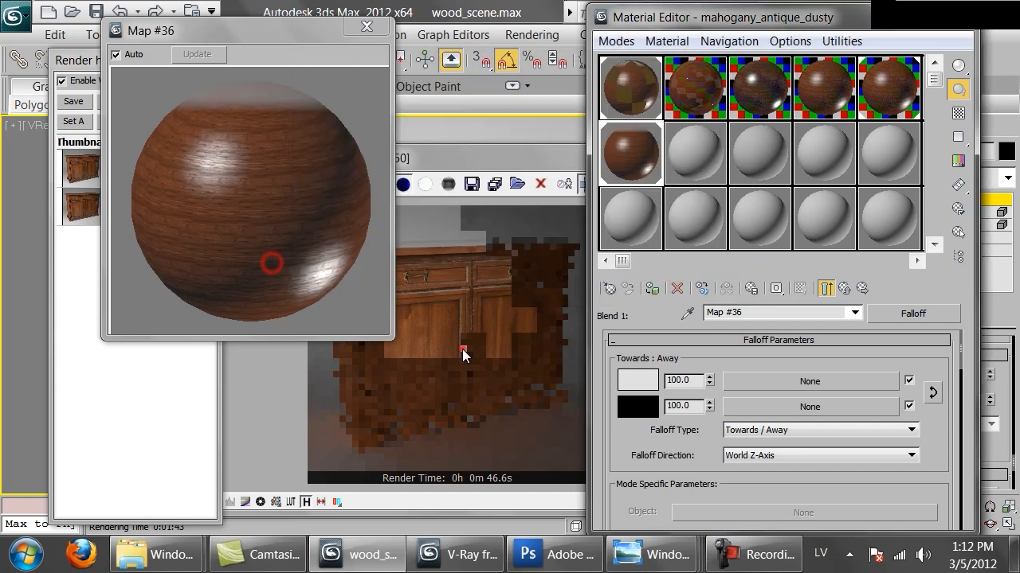
left_click(466, 350)
left_click(490, 257)
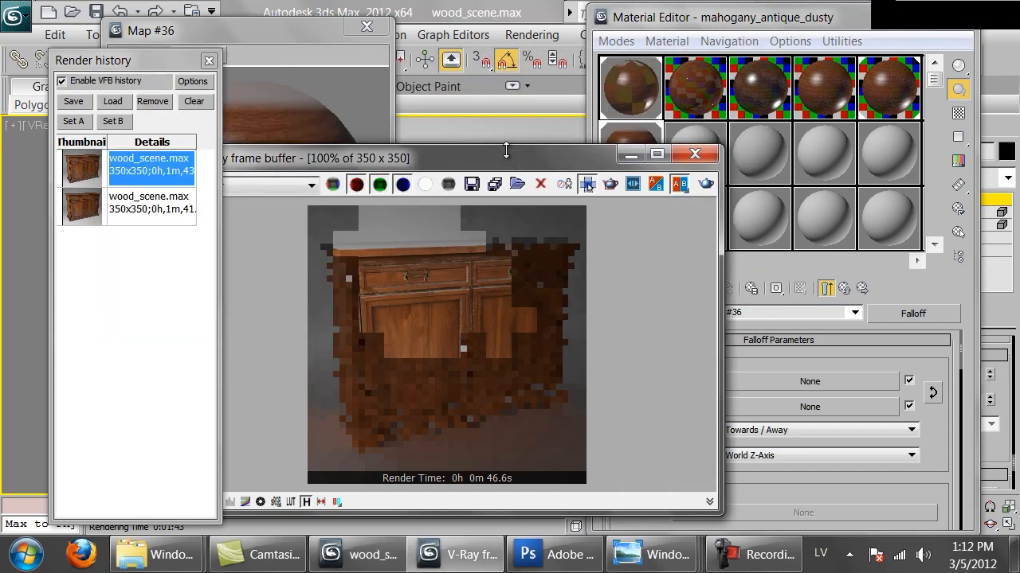
left_click(706, 187)
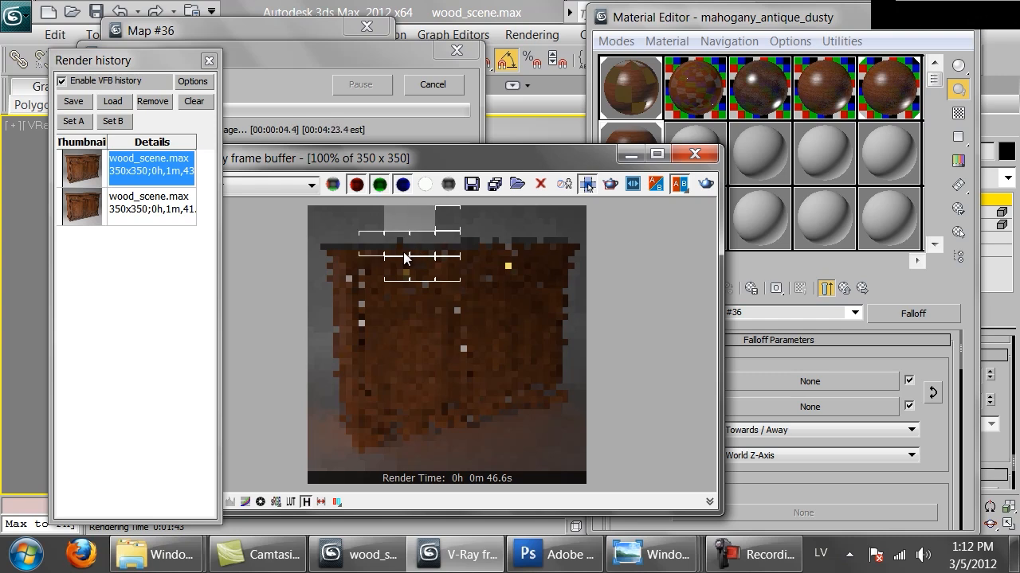
scroll(414, 257, "up", 1)
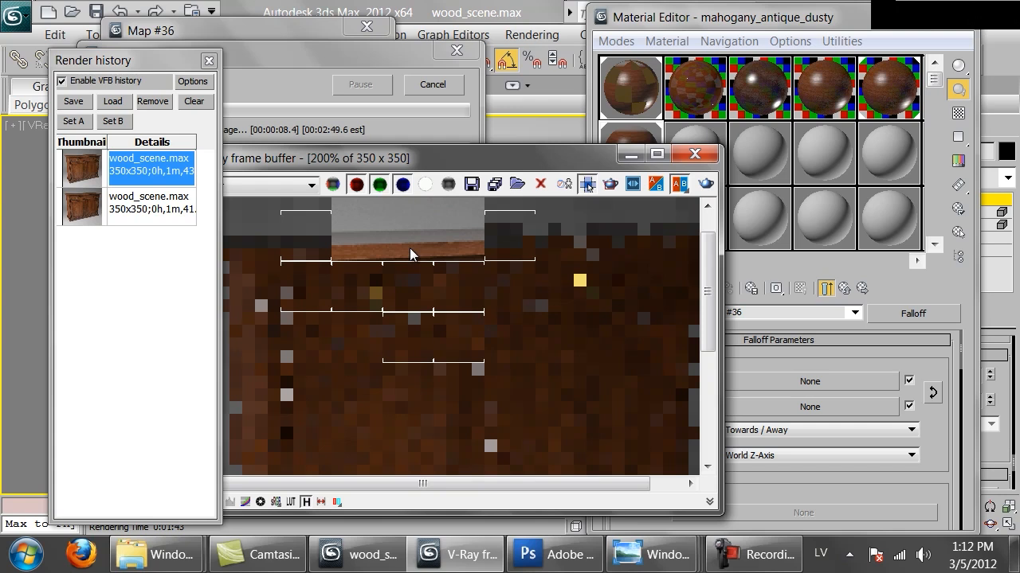
scroll(409, 248, "down", 1)
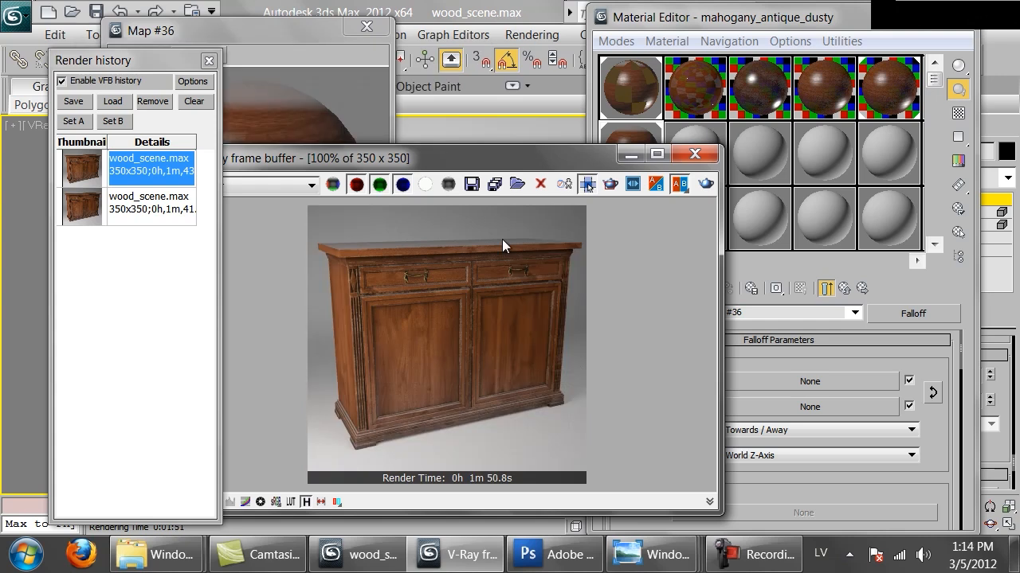
Switch to the Wood textures folder in Windows Explorer and look through the cherry texture variants, from Cherry_honey.png back to Cherry_bleached.png.
left_click(182, 567)
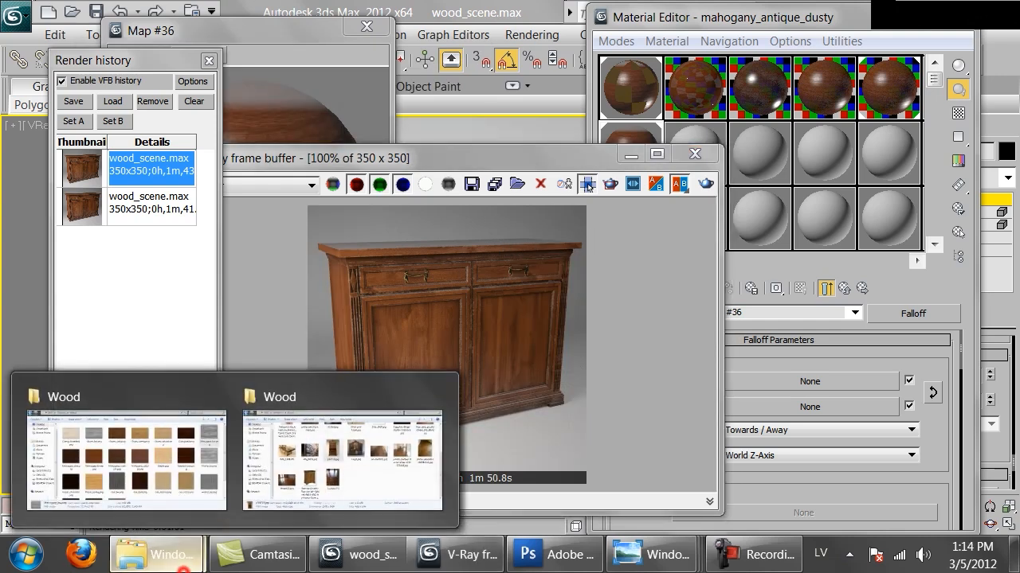
left_click(165, 485)
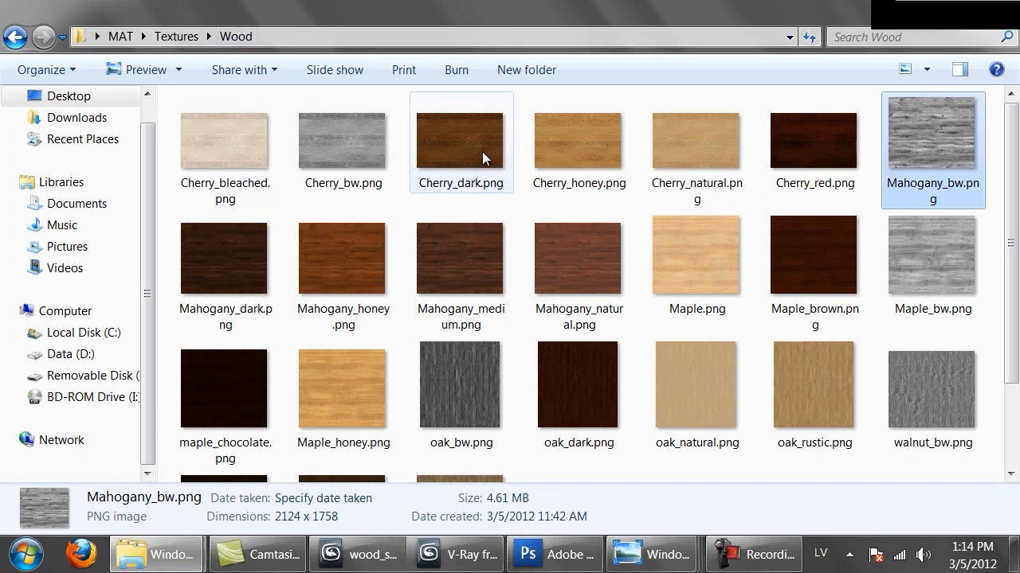
double_click(604, 145)
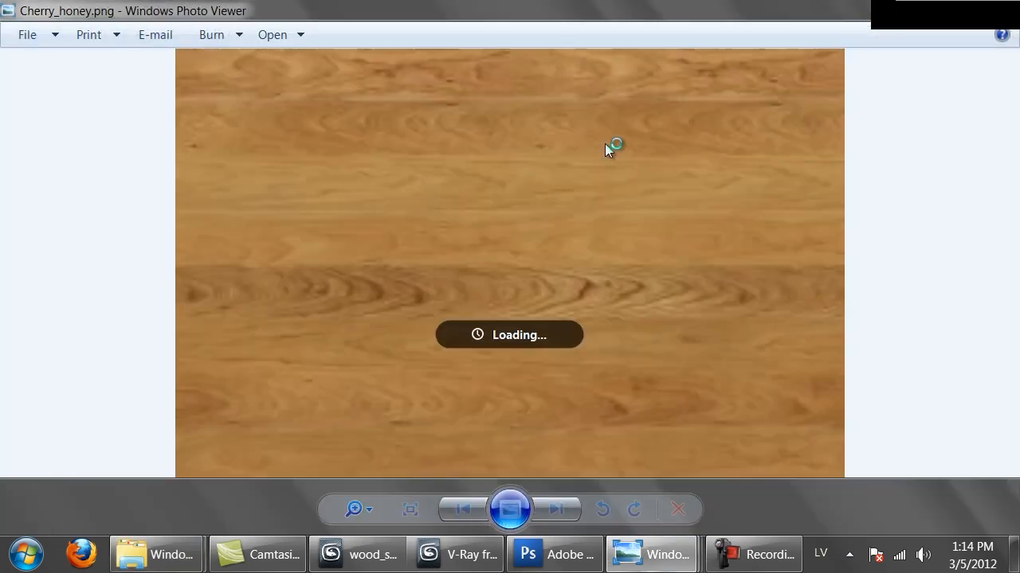
key("Right")
key("Right")
key("Right")
key("Left")
key("Left")
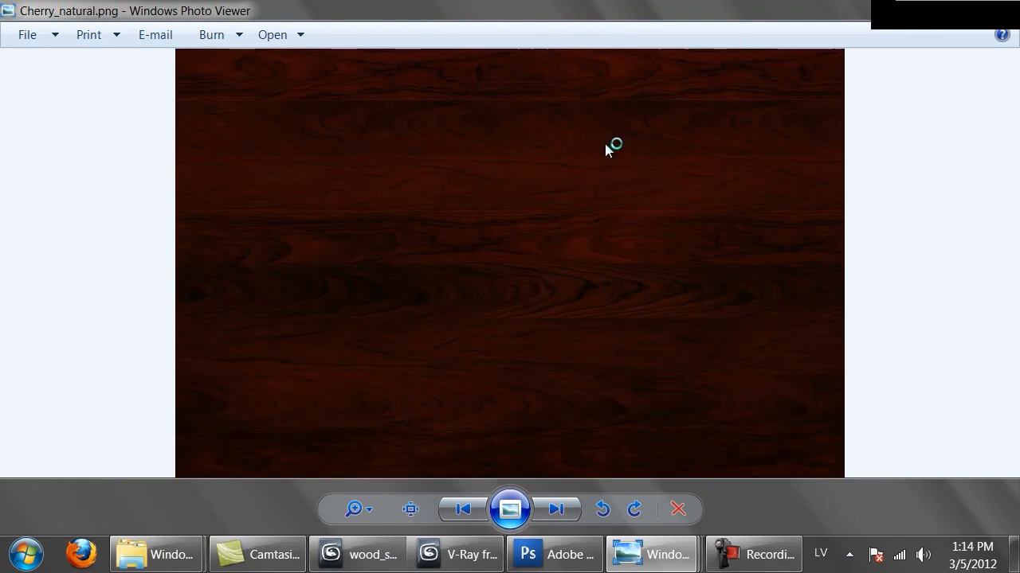
key("Left")
key("Left")
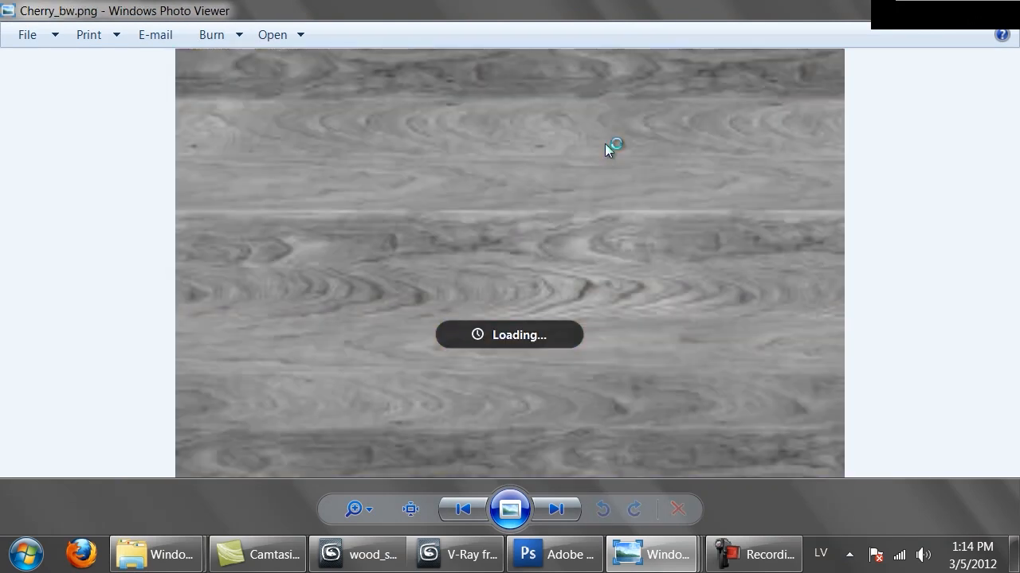
key("Left")
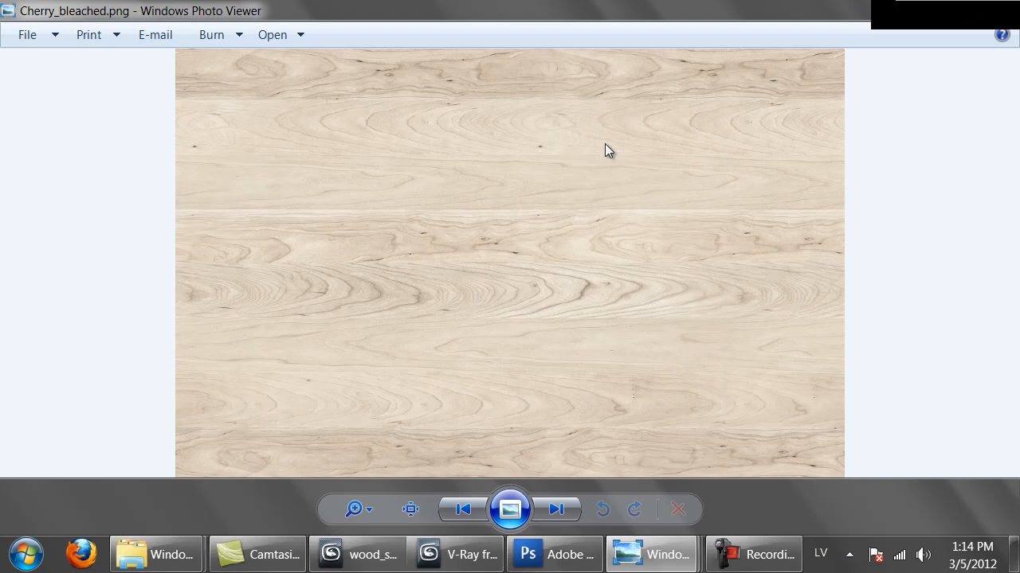
key("alt+Tab")
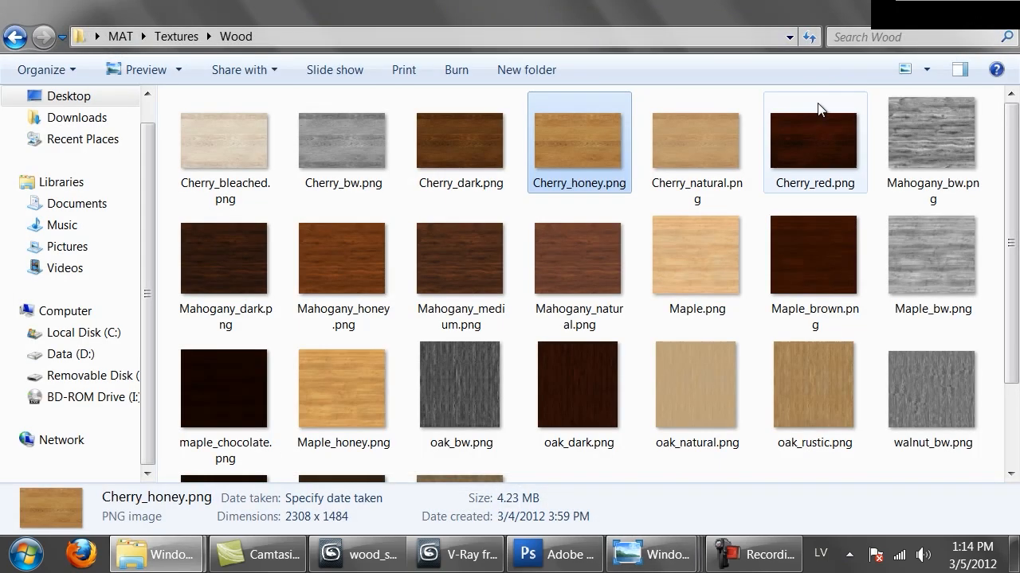
Examine the maple textures at full size, starting with Maple.png and continuing to oak_bw.png, and return to the folder.
scroll(331, 288, "down", 2)
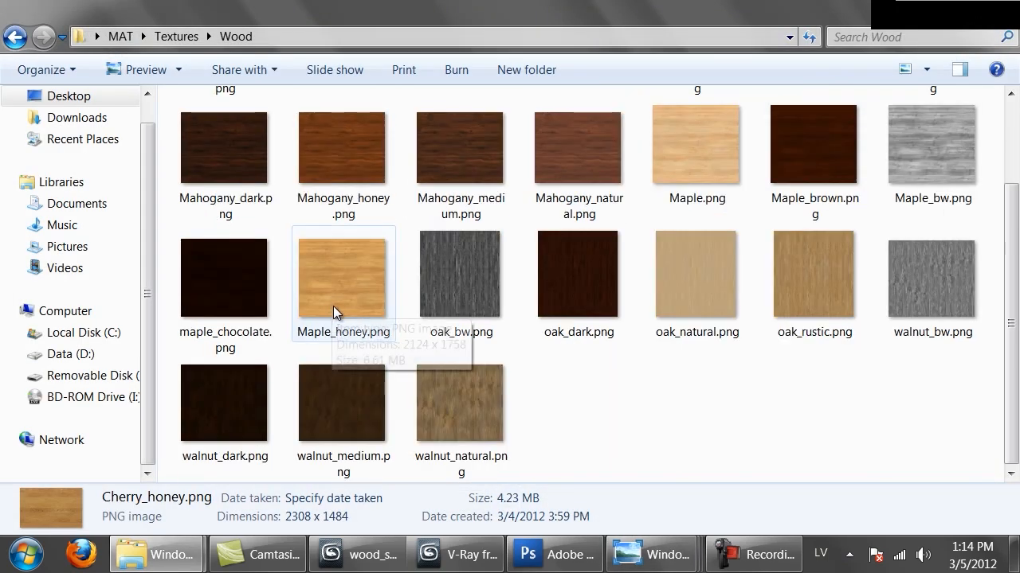
double_click(732, 142)
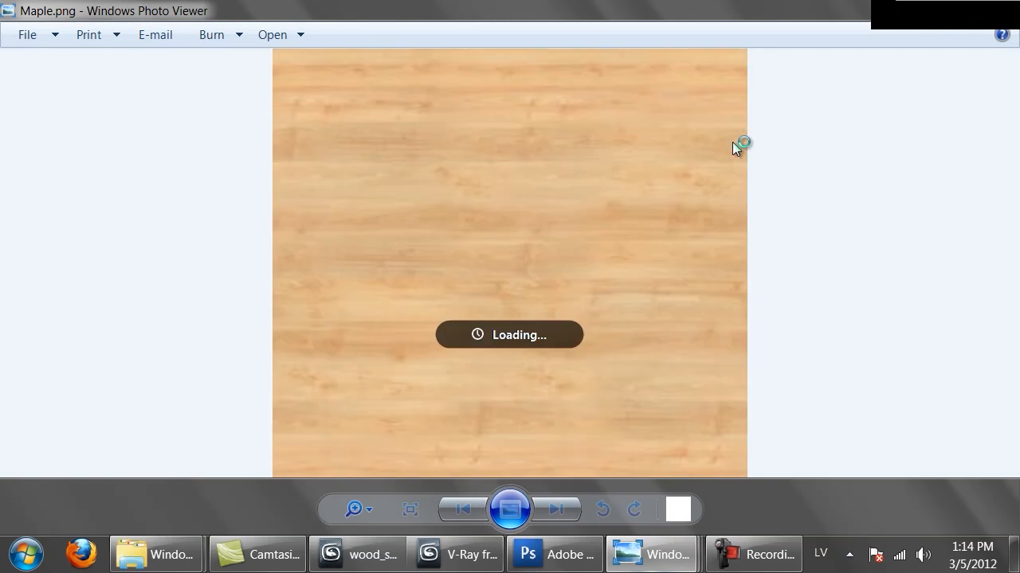
key("Right")
key("Right")
key("Right")
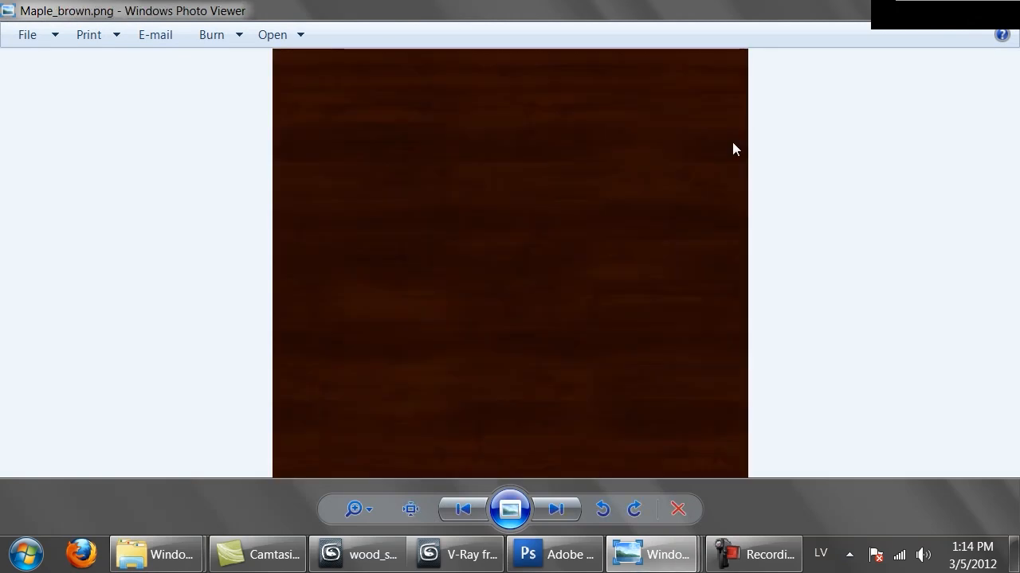
key("Right")
key("Left")
key("Right")
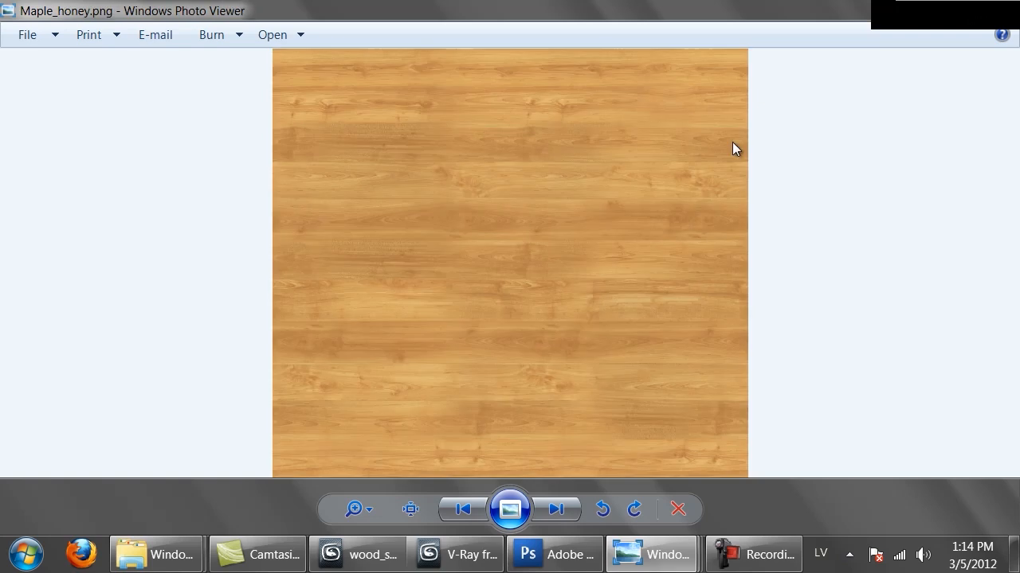
key("Right")
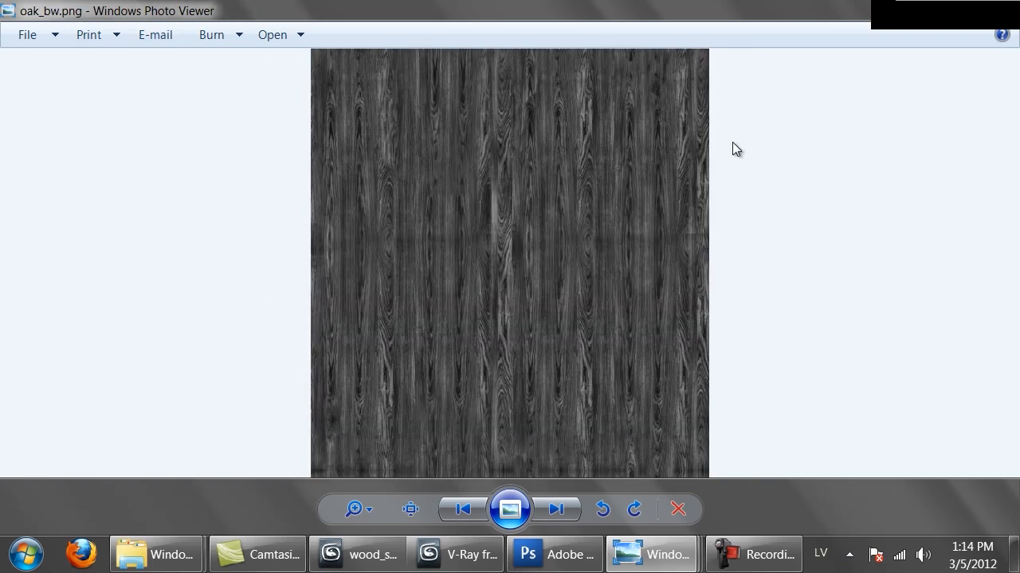
key("Escape")
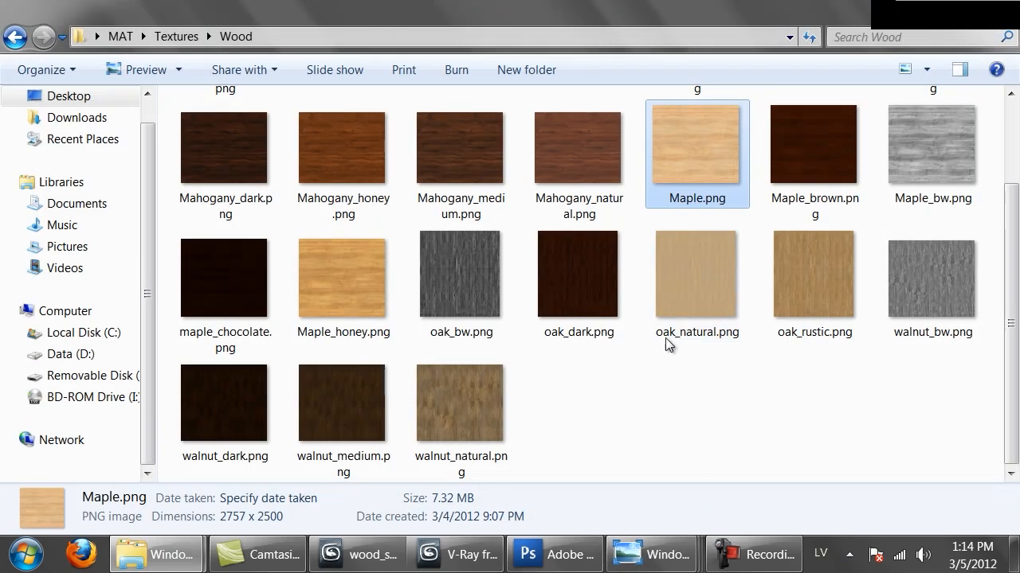
View oak_natural.png, oak_rustic.png and walnut_bw.png at full size and close the image viewer.
left_click(690, 308)
double_click(690, 304)
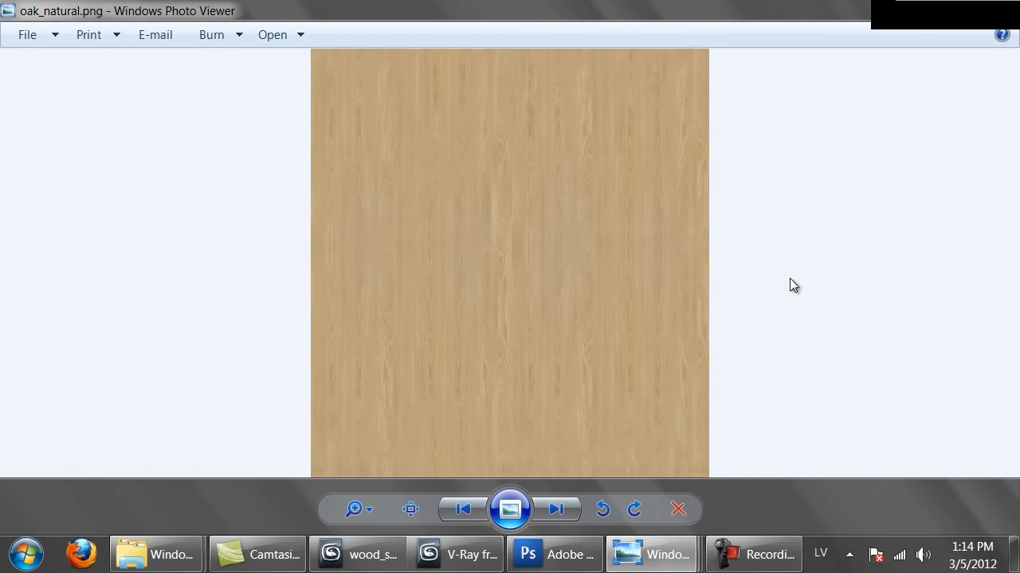
key("Right")
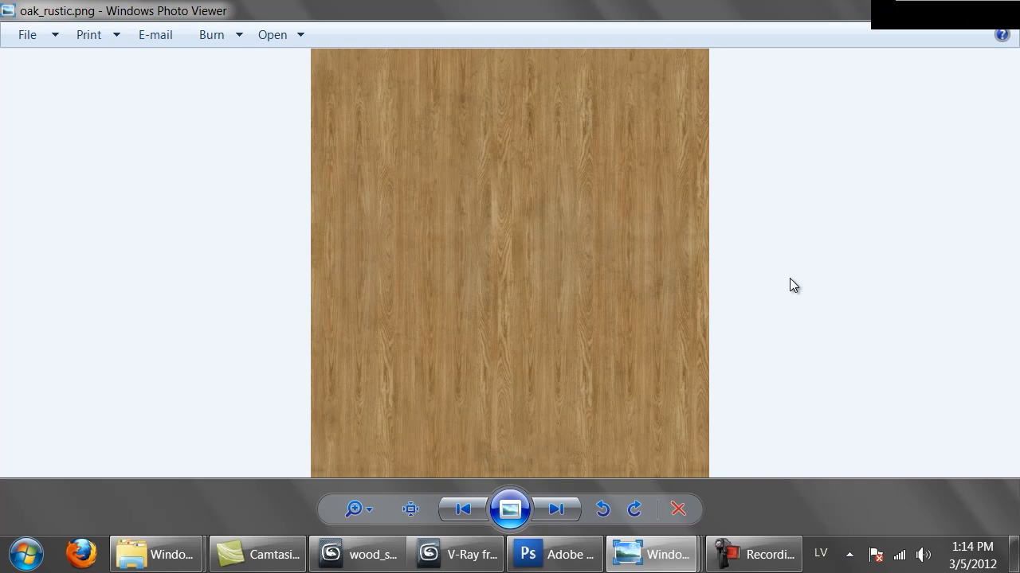
key("Right")
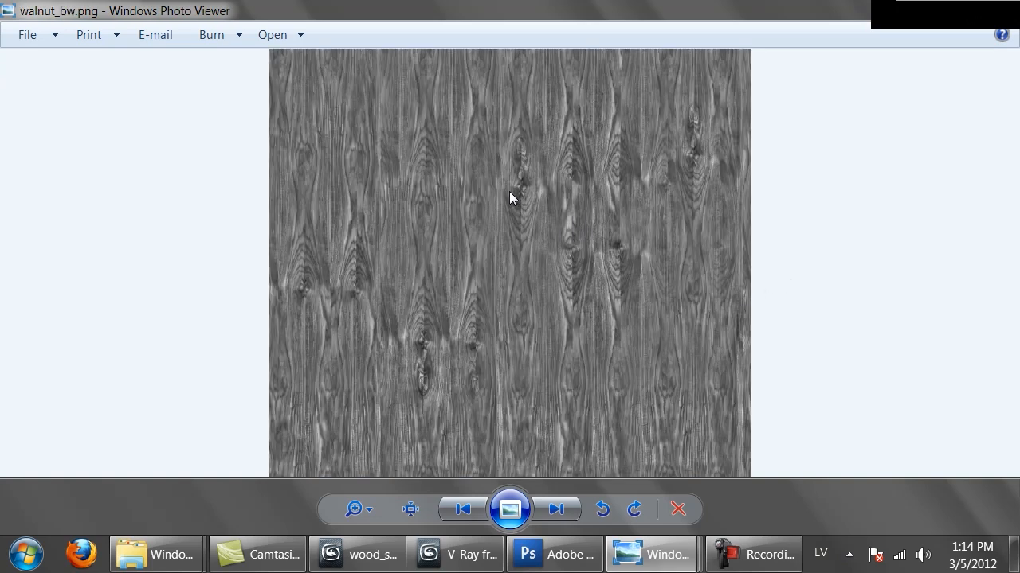
left_click(552, 522)
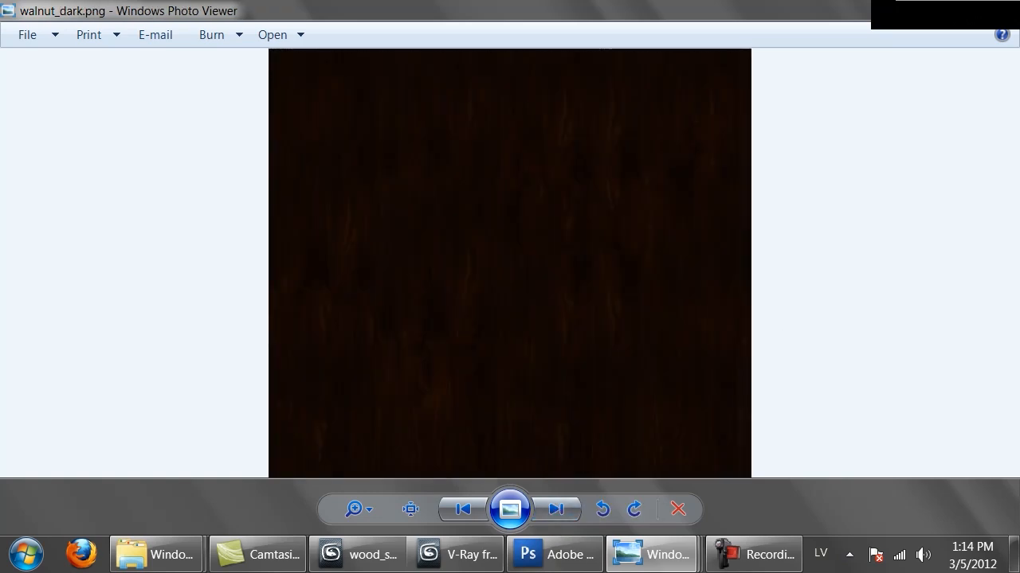
left_click(992, 8)
Compare walnut_natural.png with the other walnut textures, close the viewer and switch back to the V-Ray frame buffer.
double_click(479, 394)
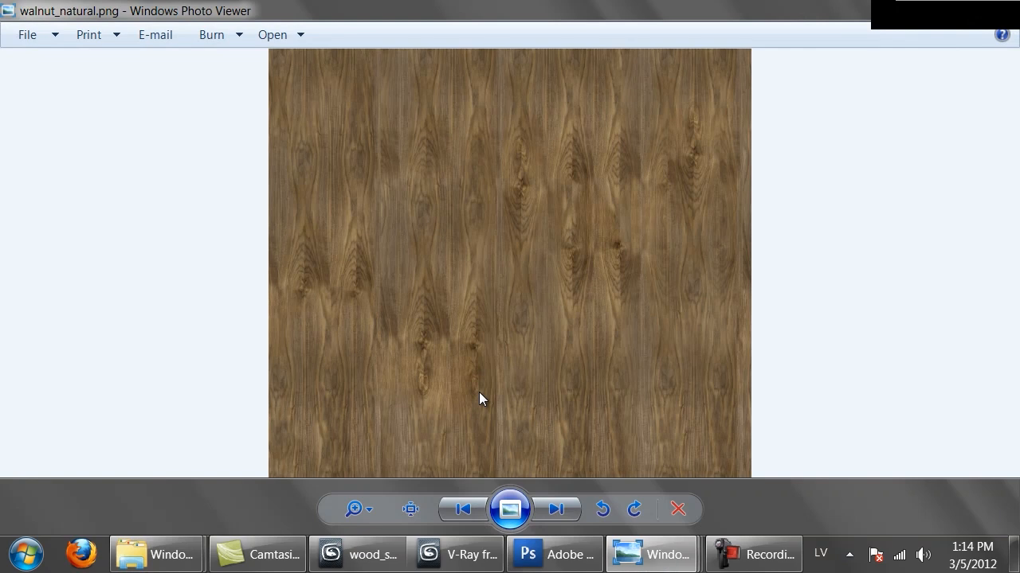
key("Right")
key("Right")
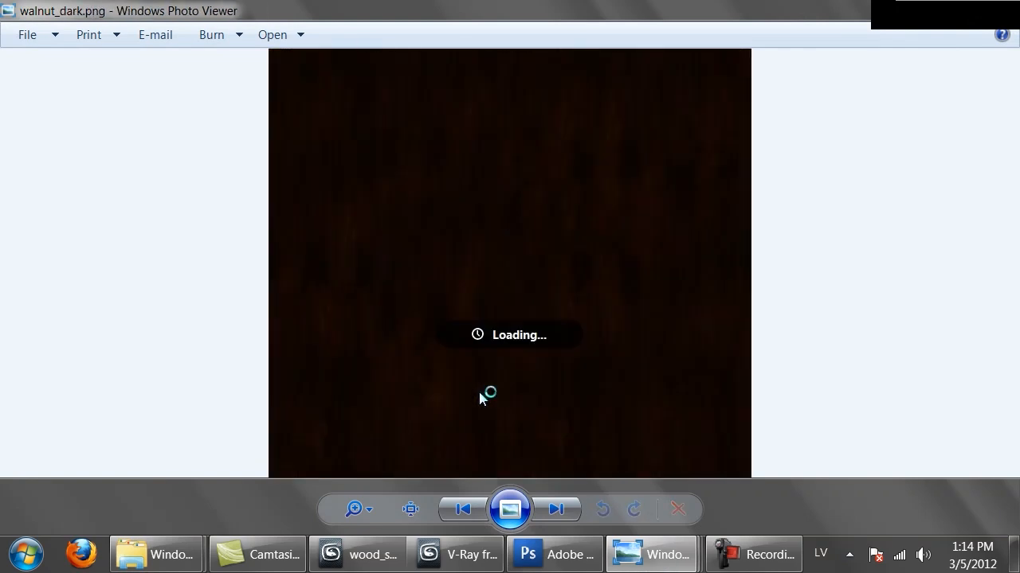
key("Left")
key("Left")
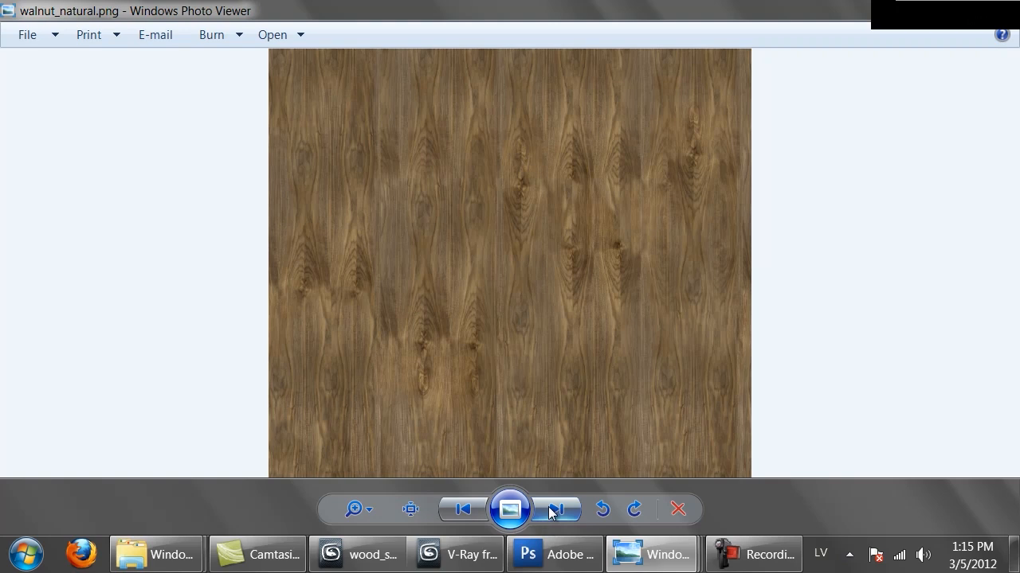
left_click(1000, 8)
left_click(485, 570)
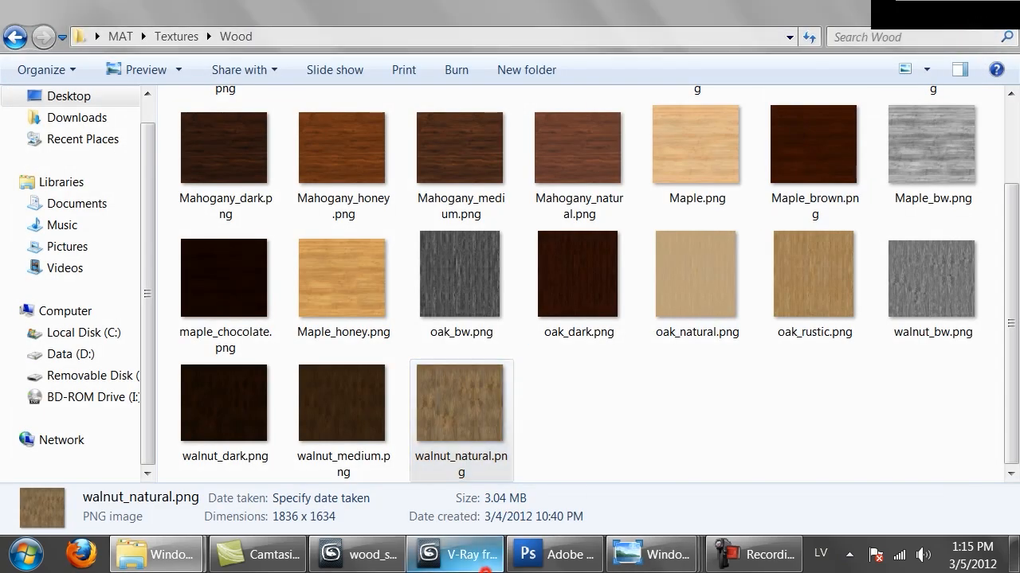